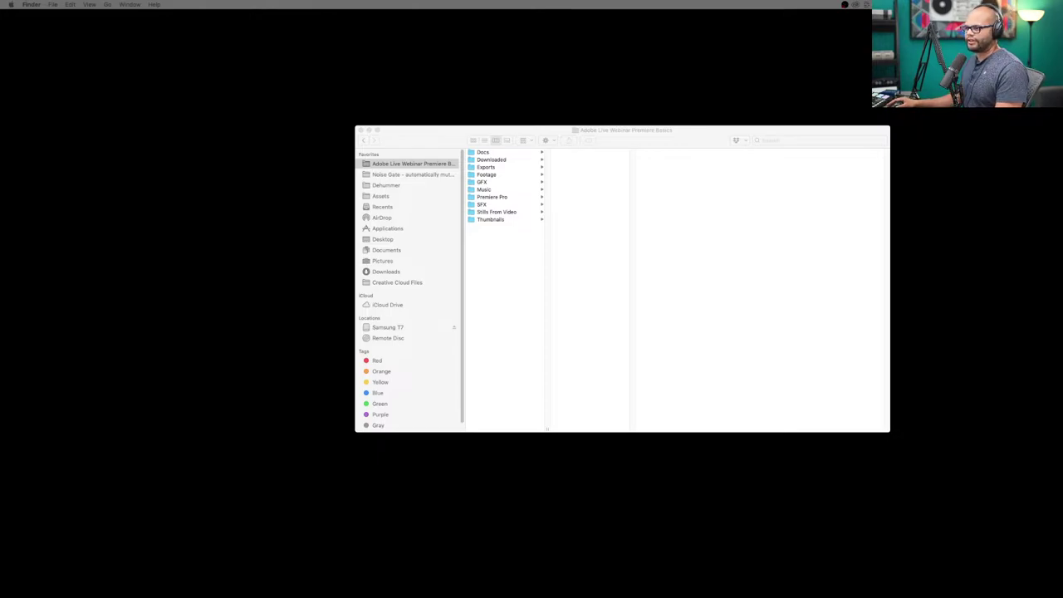
Examine the subfolders of the Adobe Live Webinar Premiere Basics folder one by one, from Docs to Thumbnails.
left_click_drag(615, 143, 528, 158)
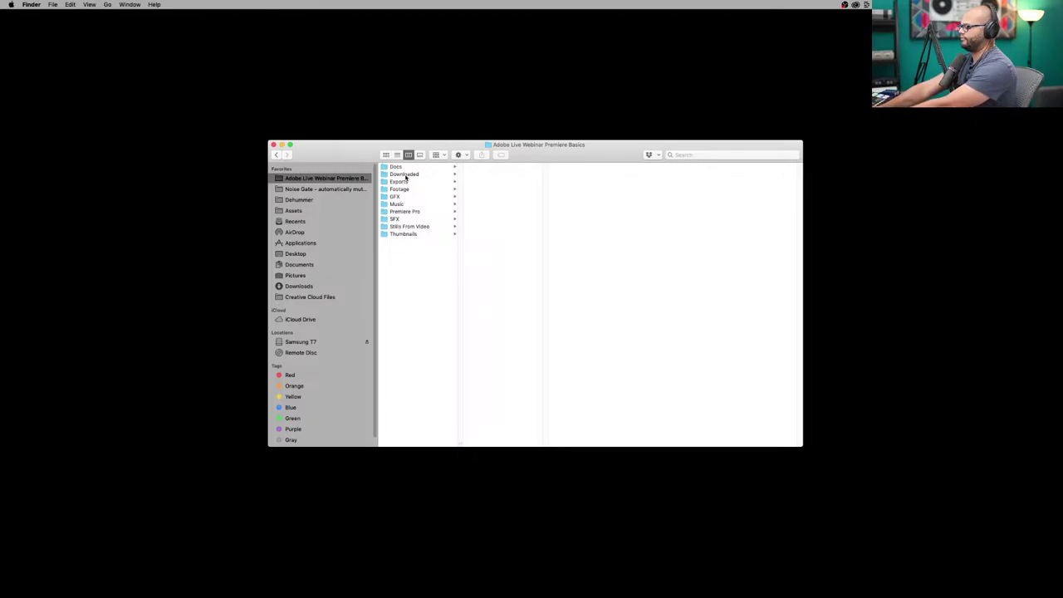
left_click_drag(584, 143, 579, 122)
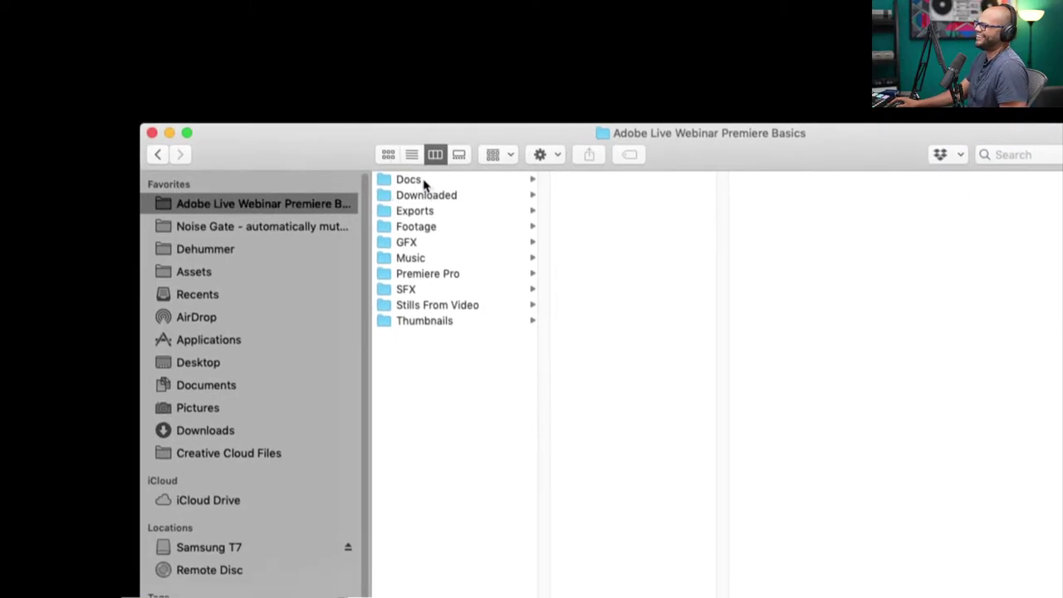
left_click(423, 183)
left_click(446, 196)
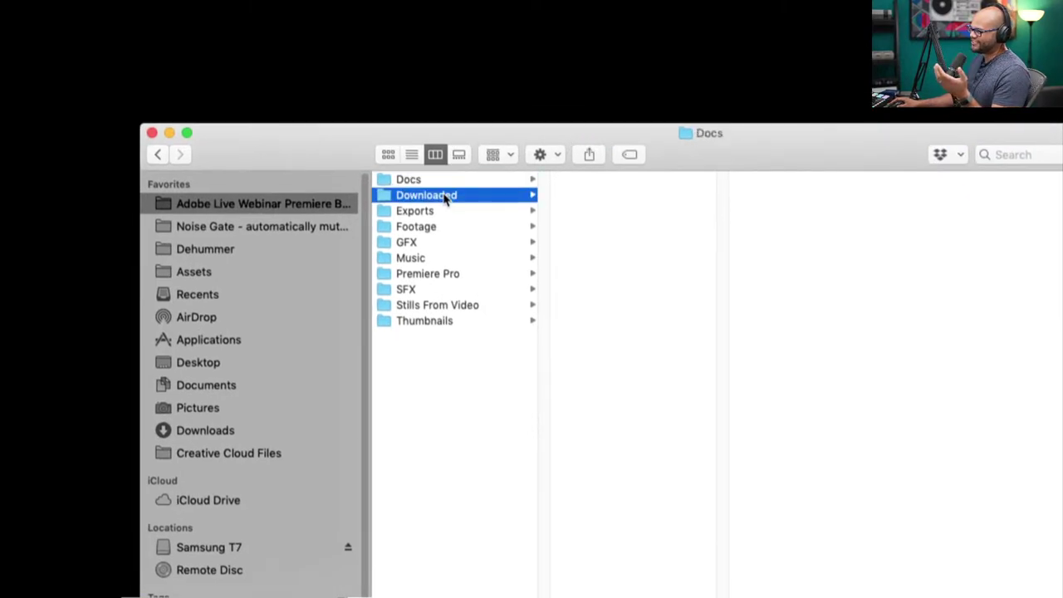
left_click(440, 210)
left_click(440, 227)
left_click(439, 242)
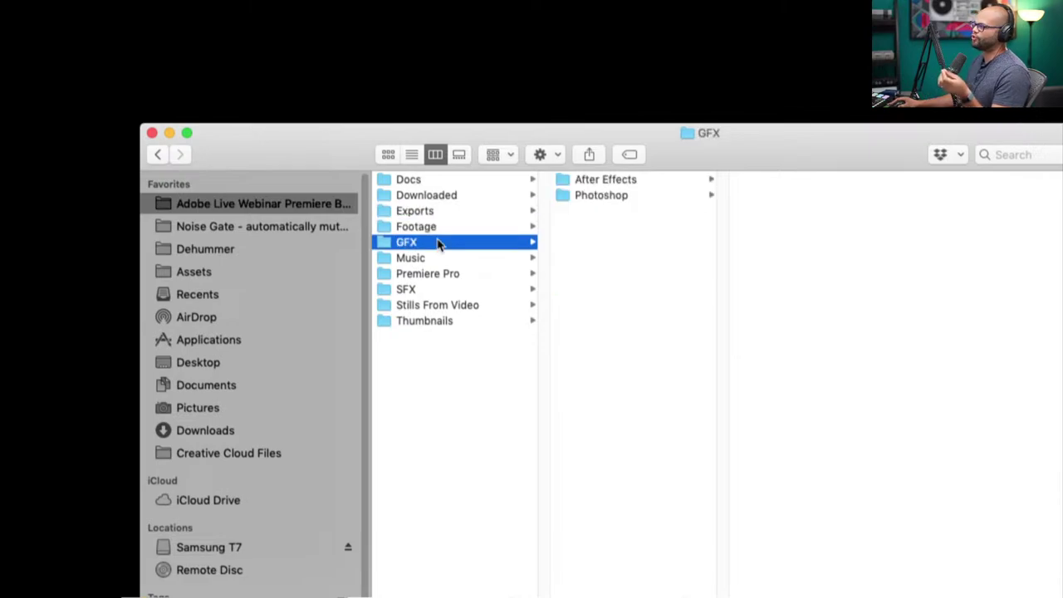
left_click(435, 258)
left_click(438, 274)
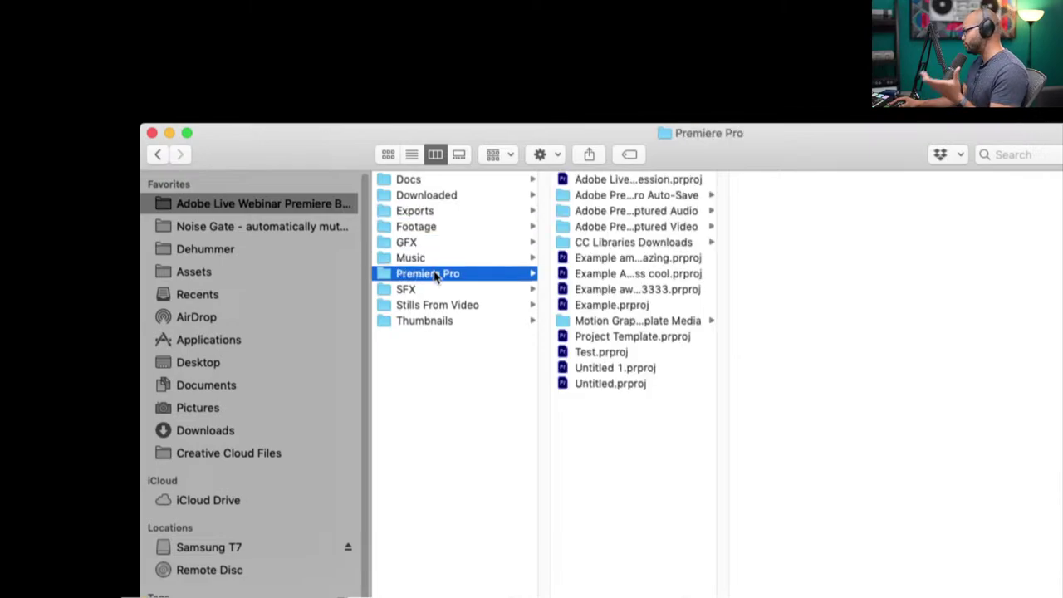
left_click(421, 292)
left_click(423, 307)
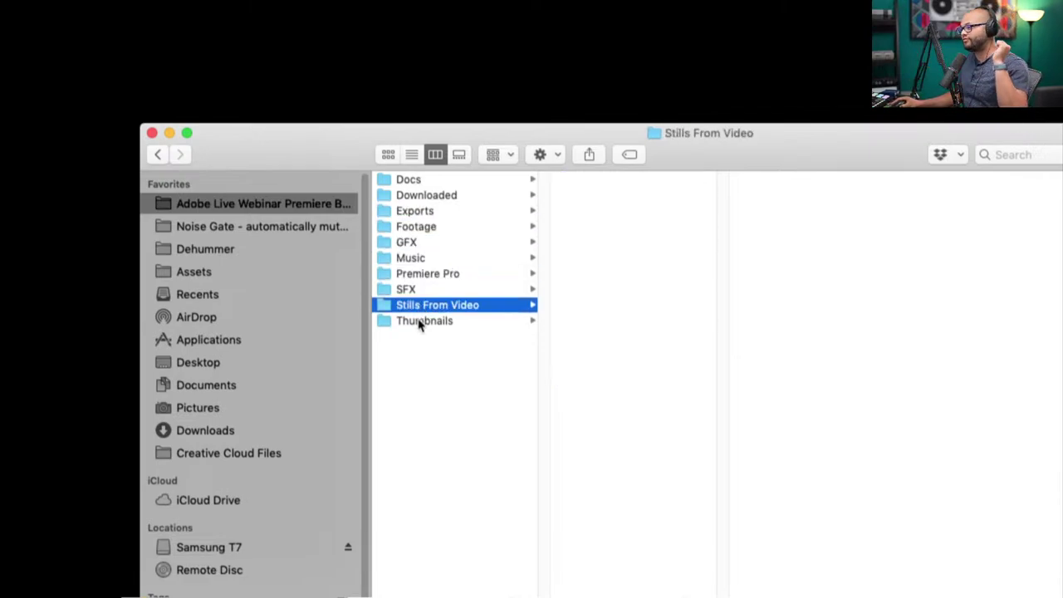
left_click(421, 322)
left_click(425, 347)
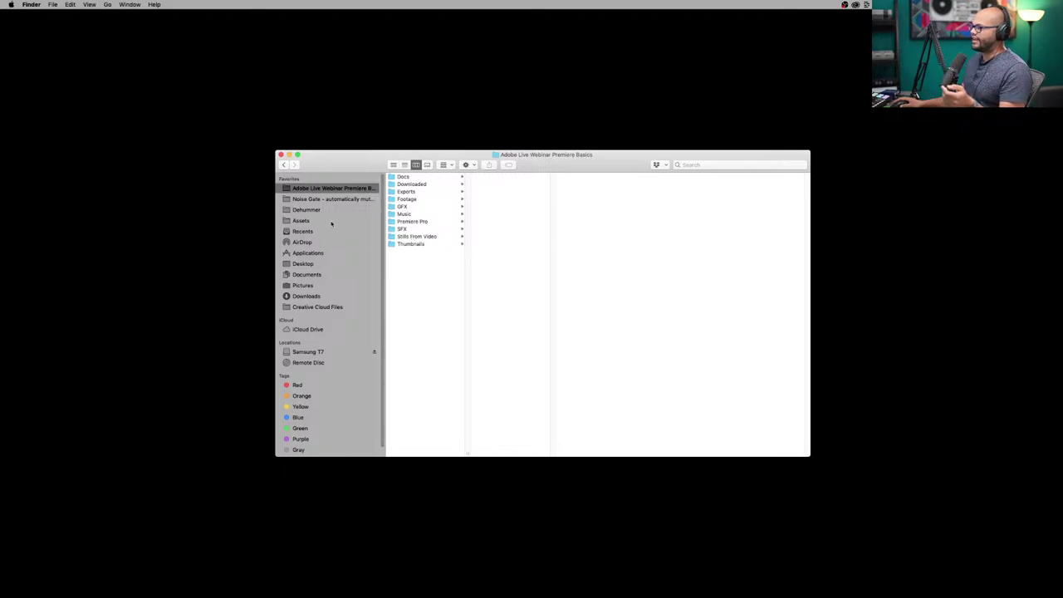
Inspect the Project Template folder structure in Assets, collapse its Premiere Pro subfolder, and return to the Adobe Live Webinar Premiere Basics folder.
left_click(311, 222)
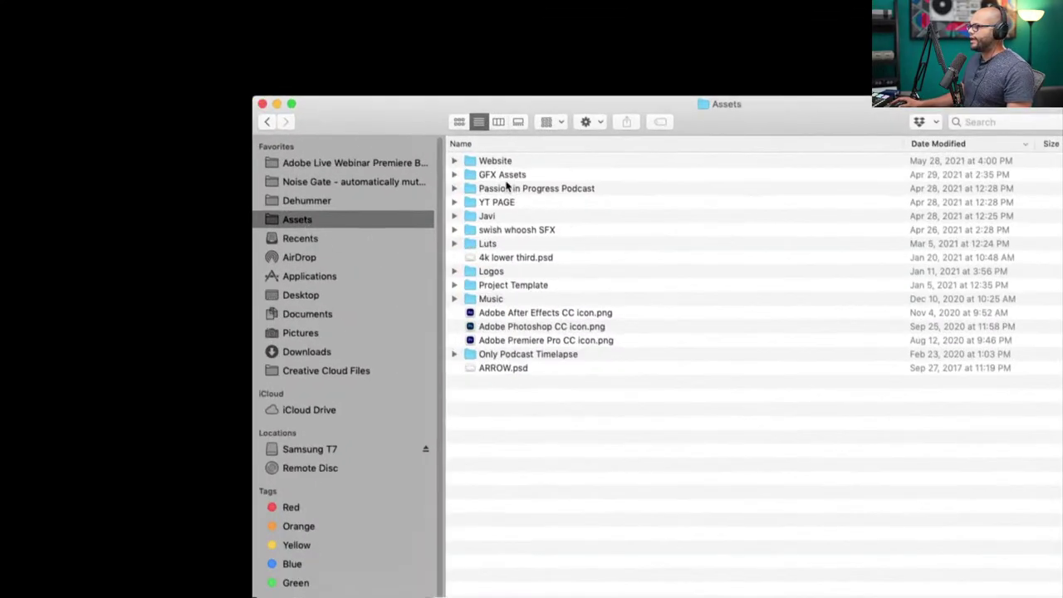
left_click(503, 286)
left_click(455, 285)
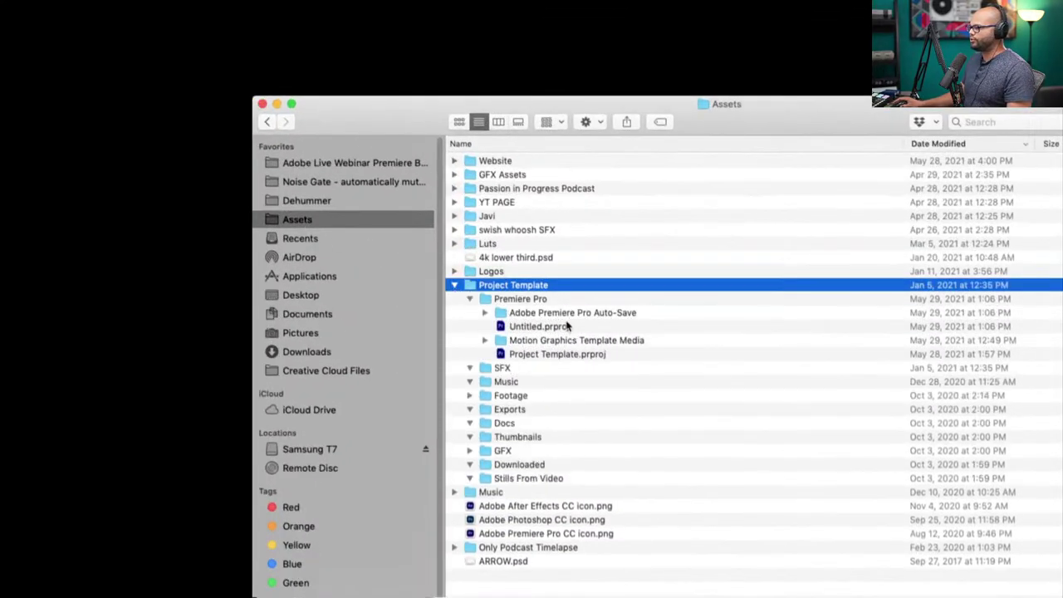
left_click(470, 299)
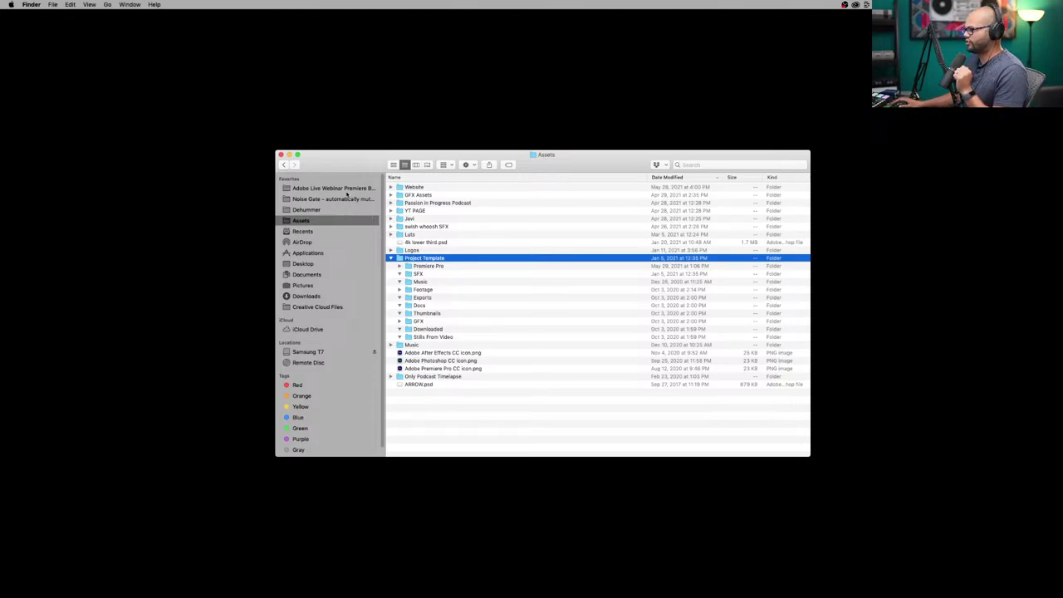
left_click(347, 191)
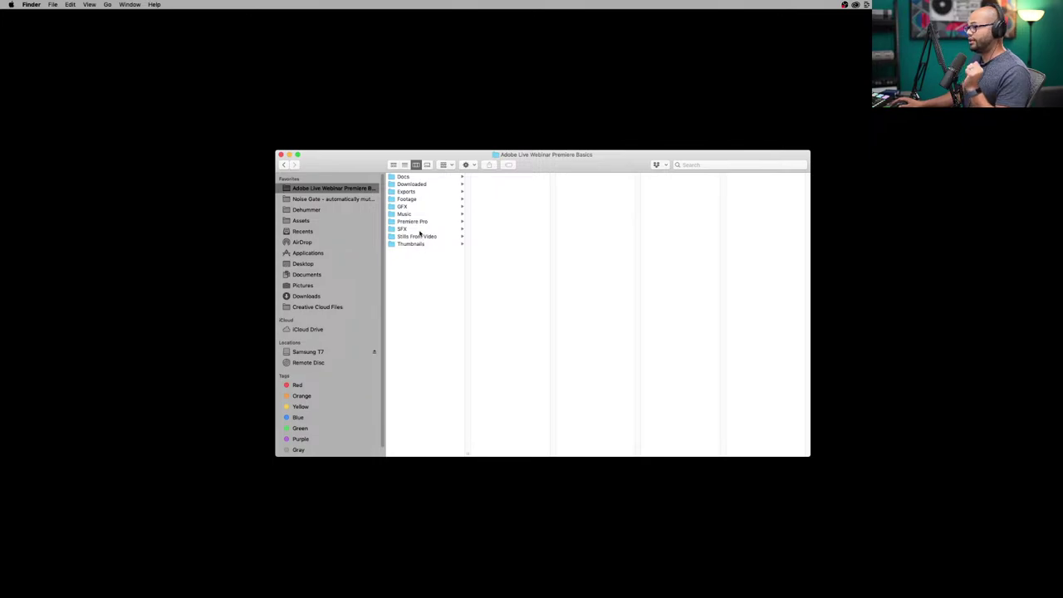
Switch to Premiere Pro and enlarge its Home window to fill the screen.
mouse_move(440, 595)
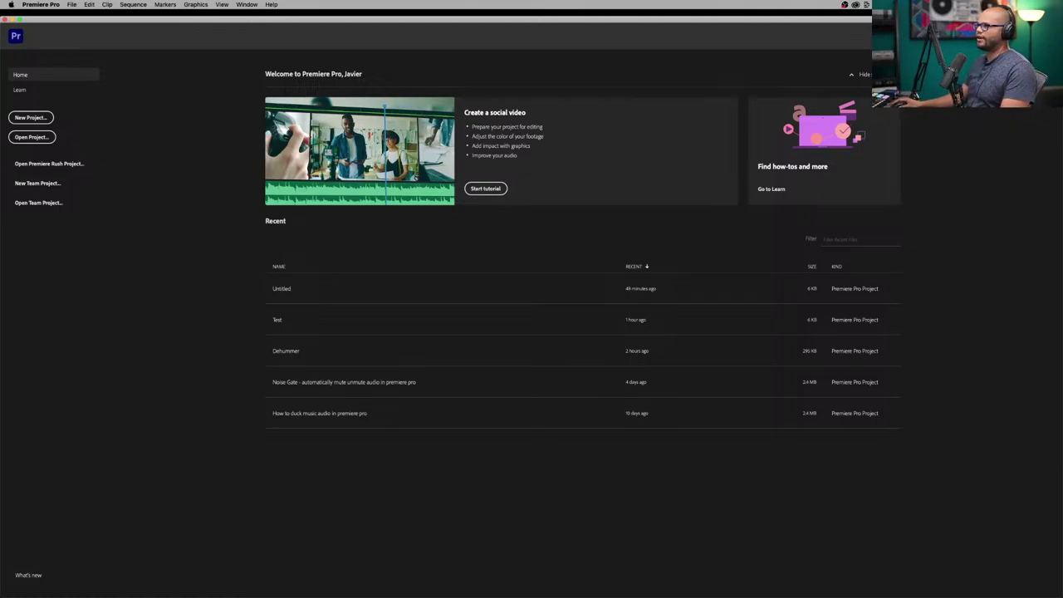
double_click(518, 15)
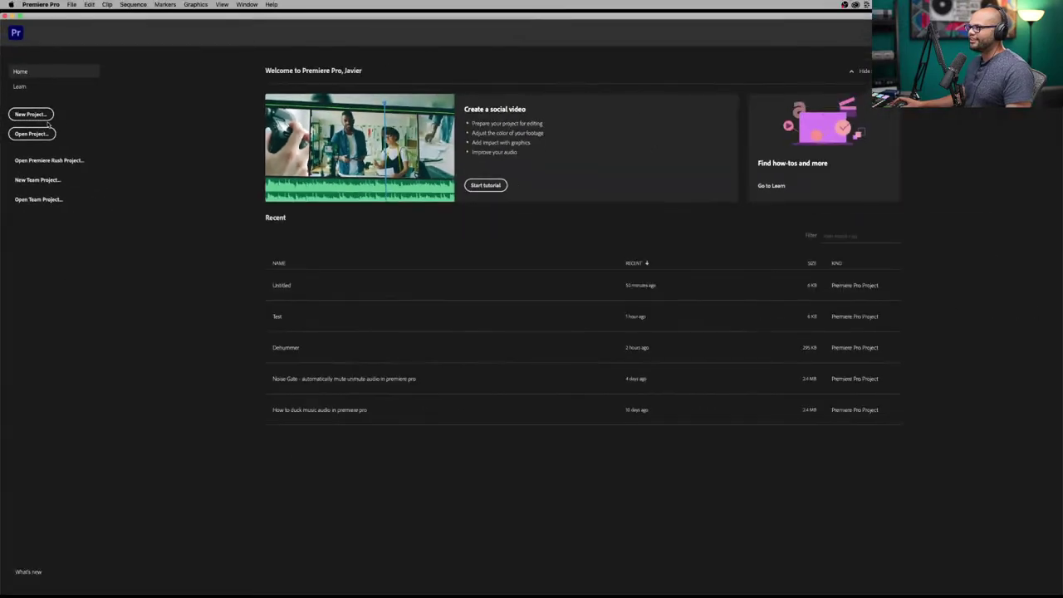
left_click(72, 4)
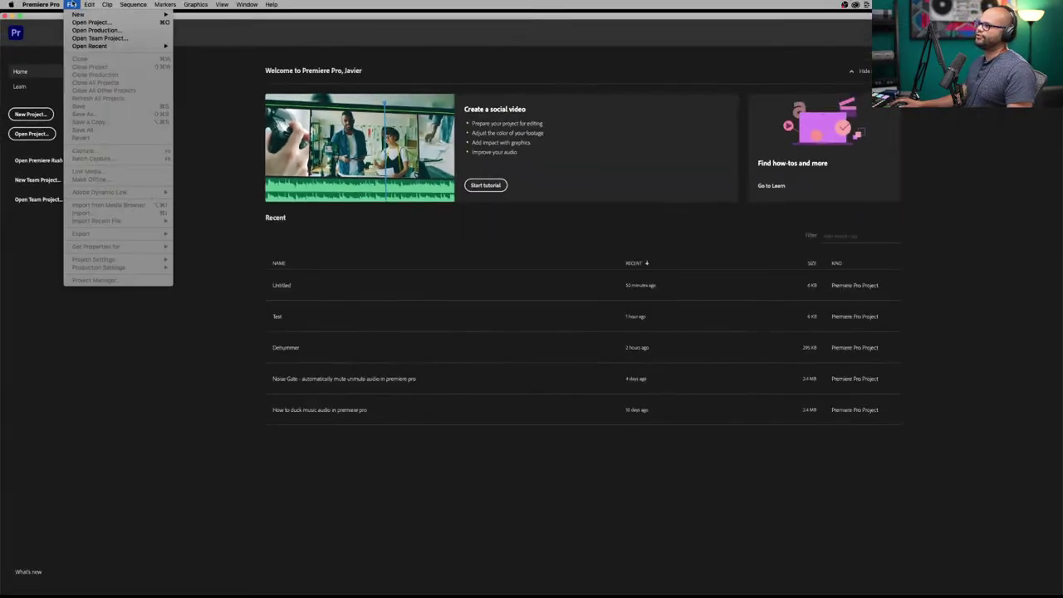
mouse_move(149, 15)
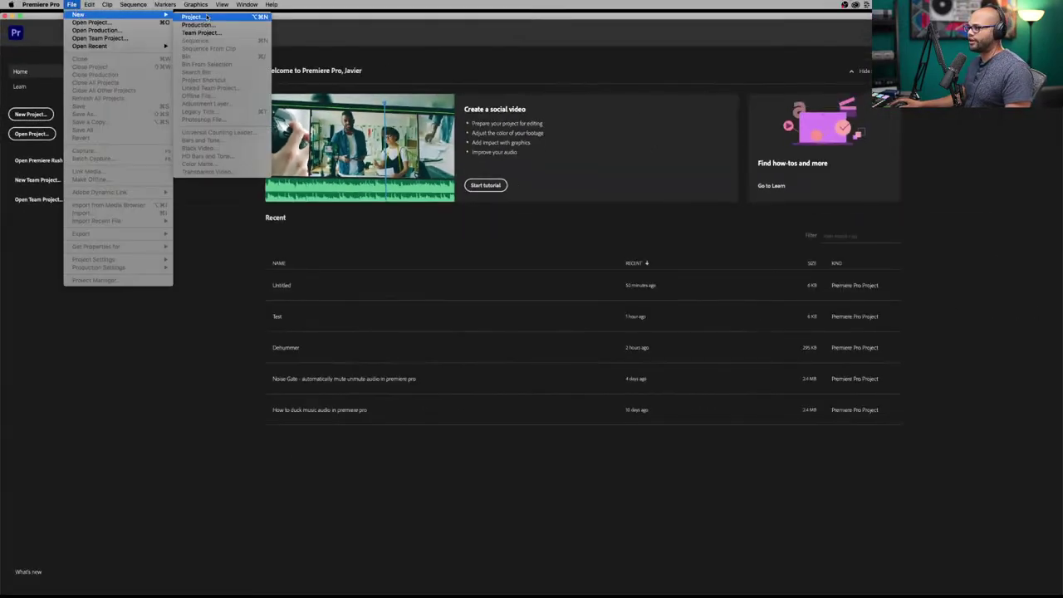
left_click(239, 297)
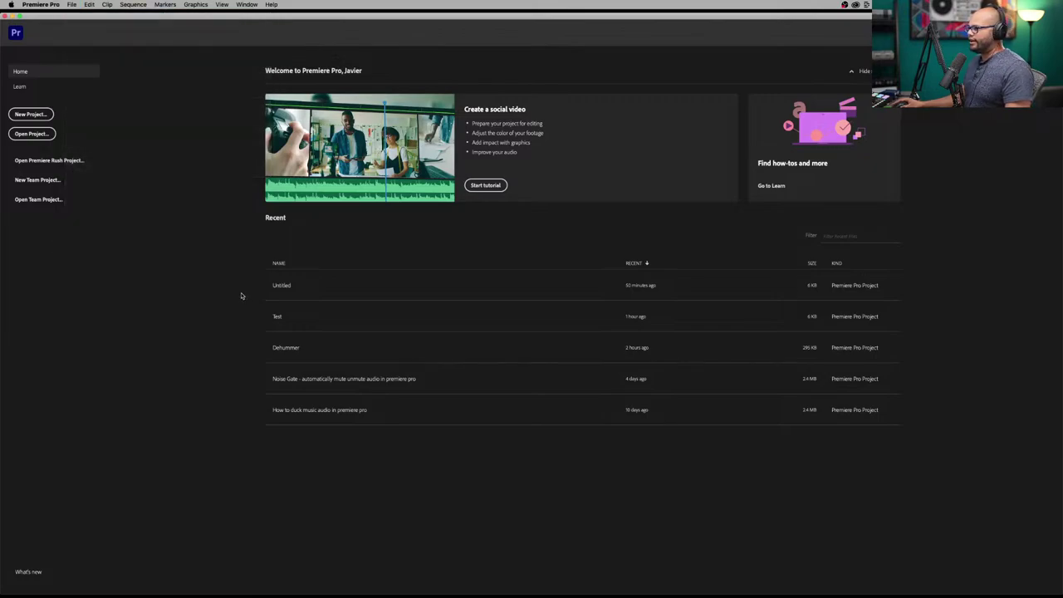
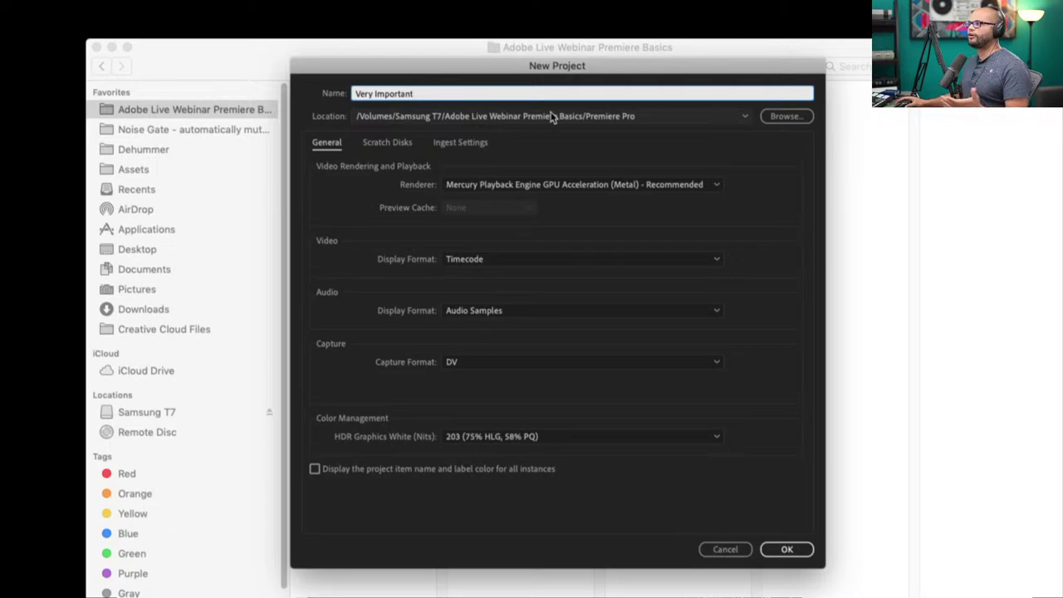
Set the new project's location to the Premiere Pro folder inside Adobe Live Webinar Premiere Basics.
left_click(787, 117)
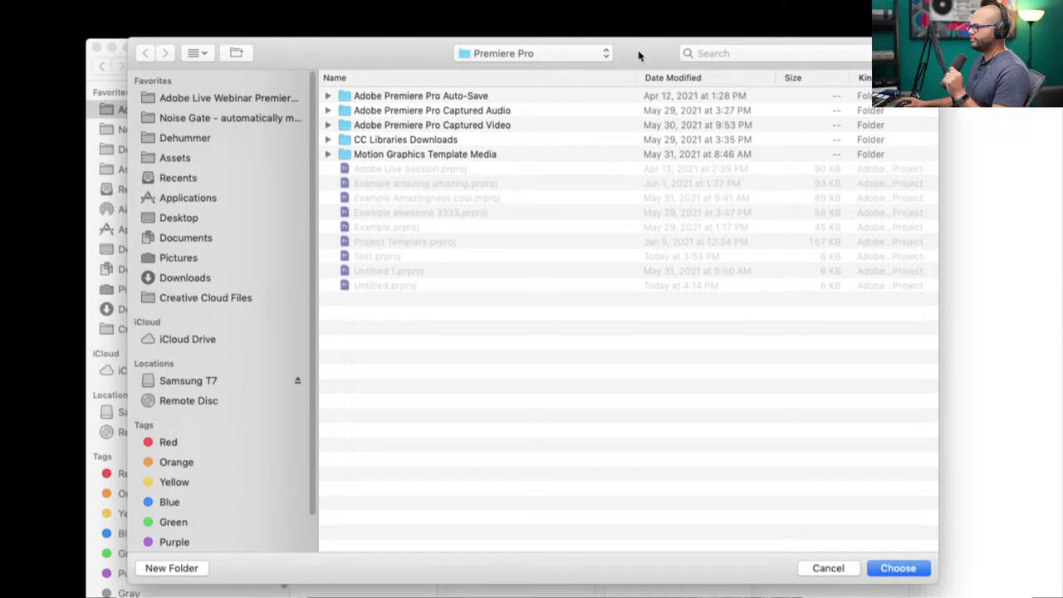
left_click(274, 103)
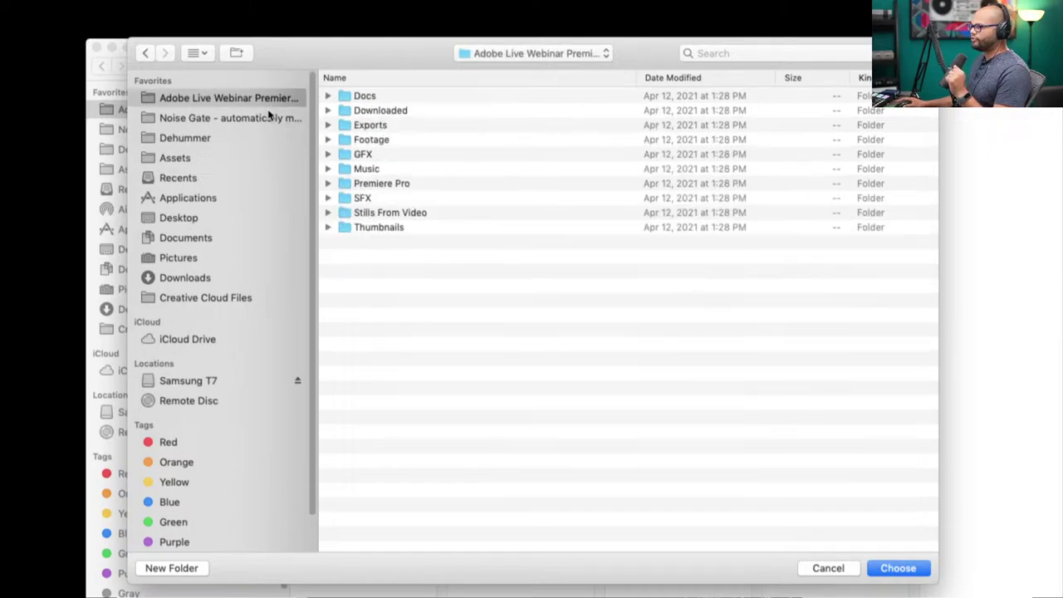
double_click(353, 185)
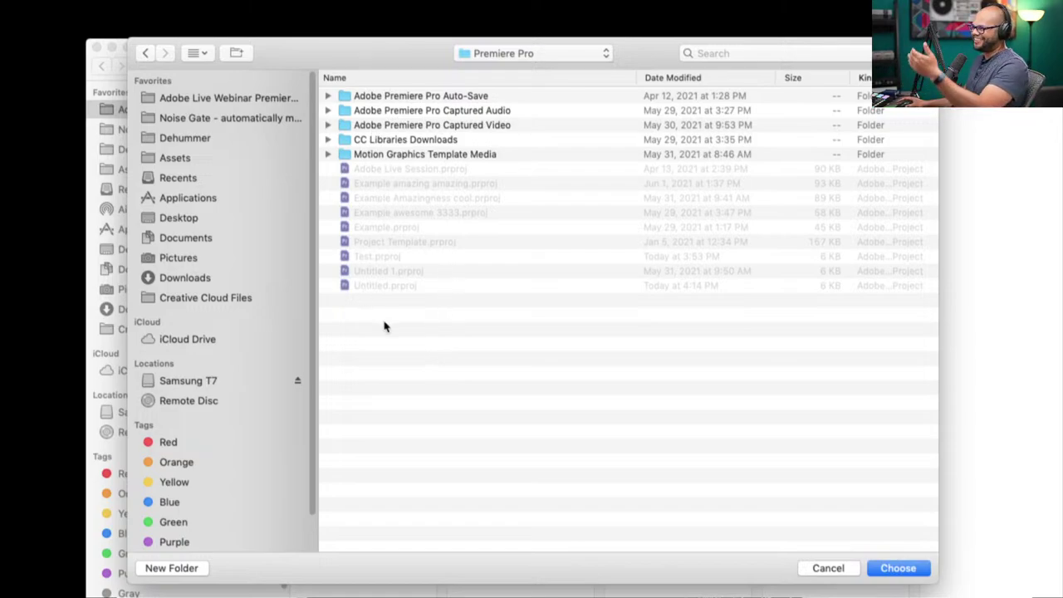
left_click(887, 568)
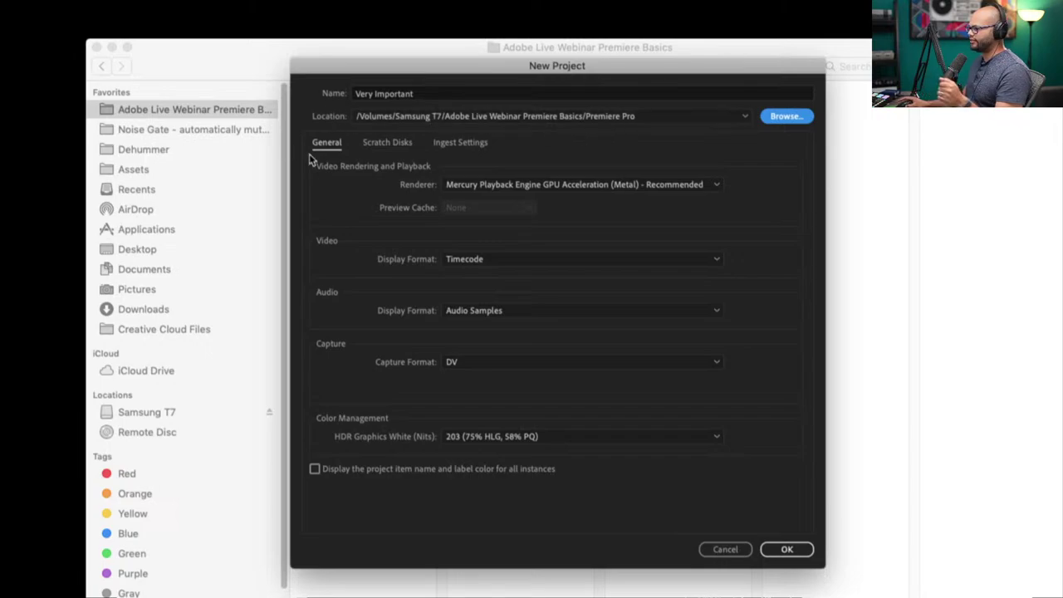
Review the new project's scratch disk and ingest settings, return to the general settings, and create the Very Important project.
left_click(388, 145)
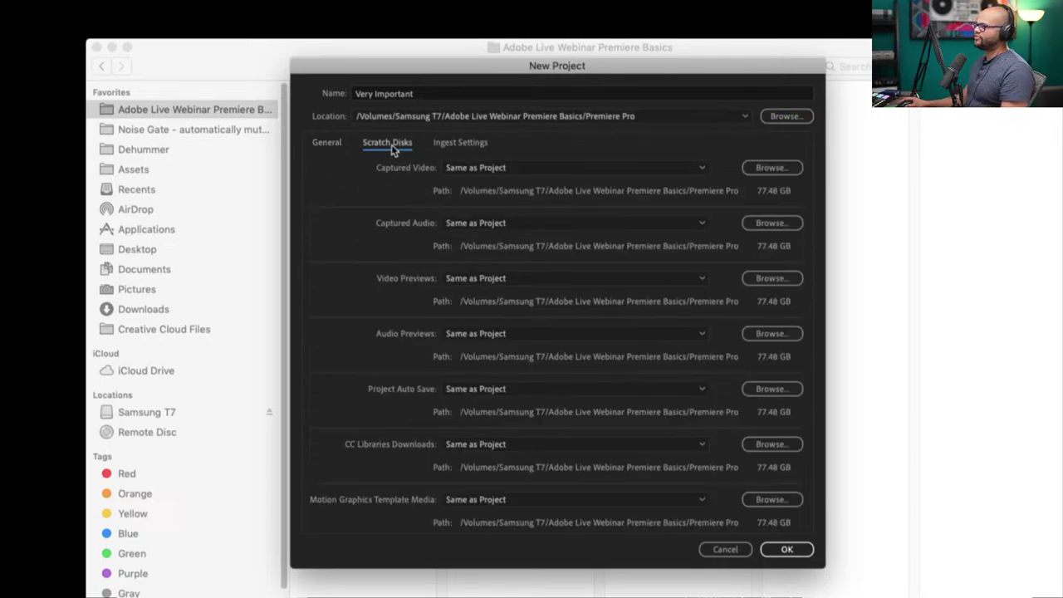
left_click(453, 146)
left_click(408, 146)
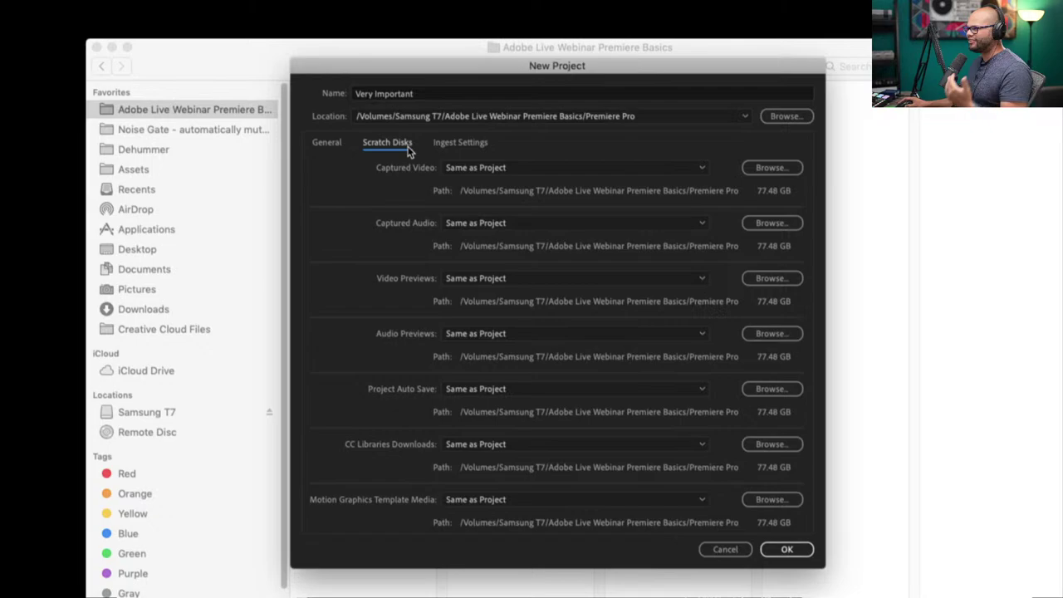
left_click(337, 148)
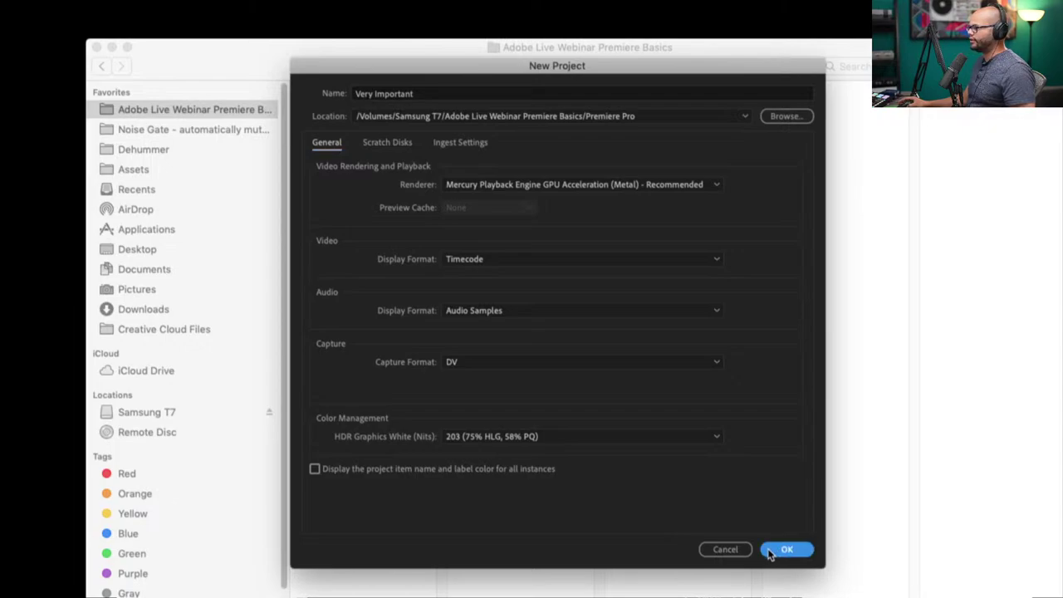
key("Return")
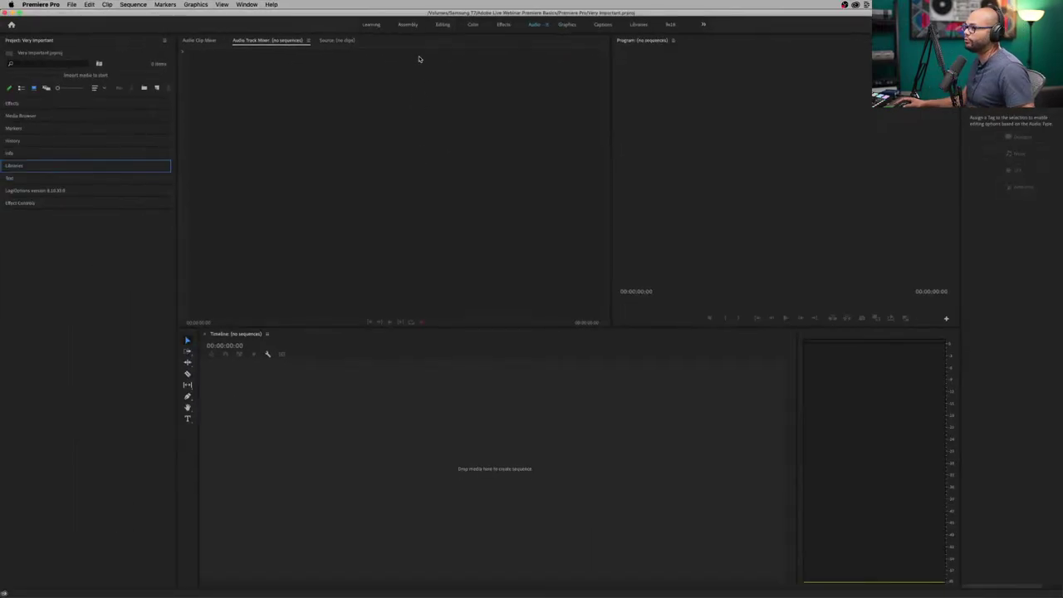
Display the Assembly workspace briefly and switch to the Editing workspace.
left_click(407, 25)
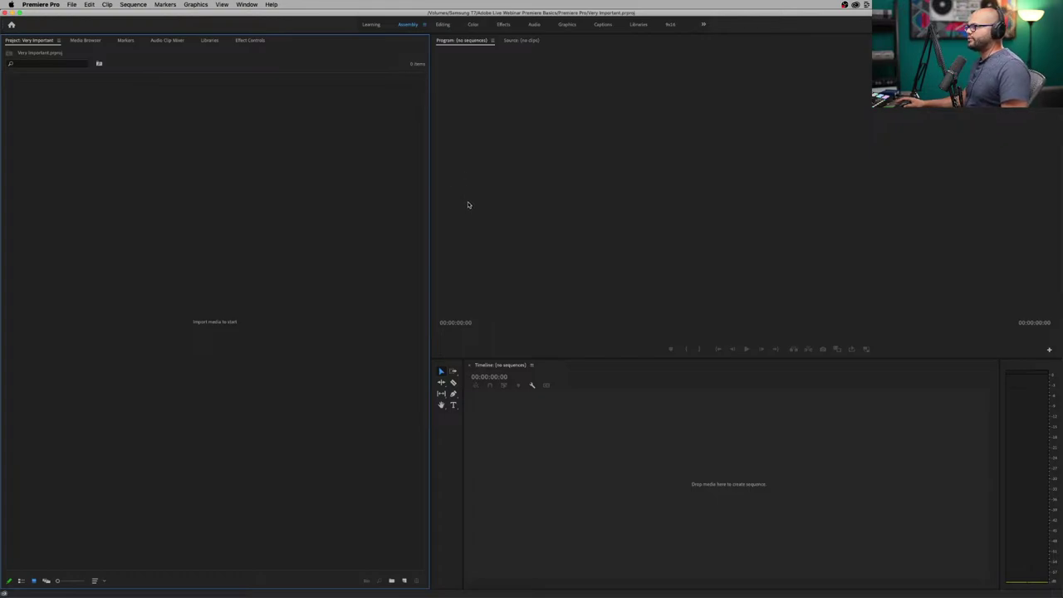
left_click(444, 25)
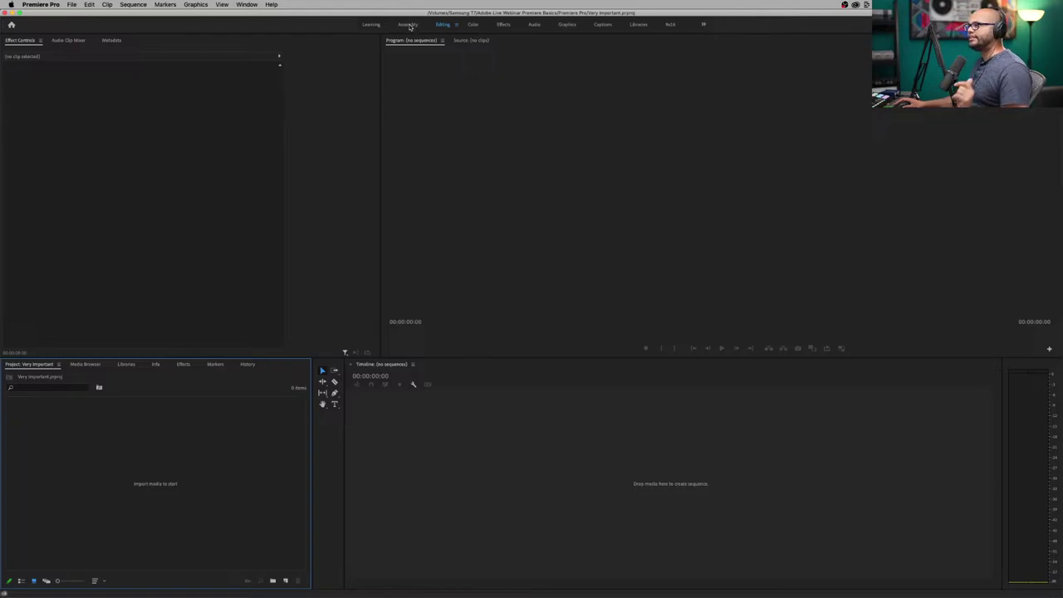
Narrow the Effect Controls panel and collapse the upper panels, and reset the Editing workspace to its last saved version.
left_click_drag(383, 164, 201, 168)
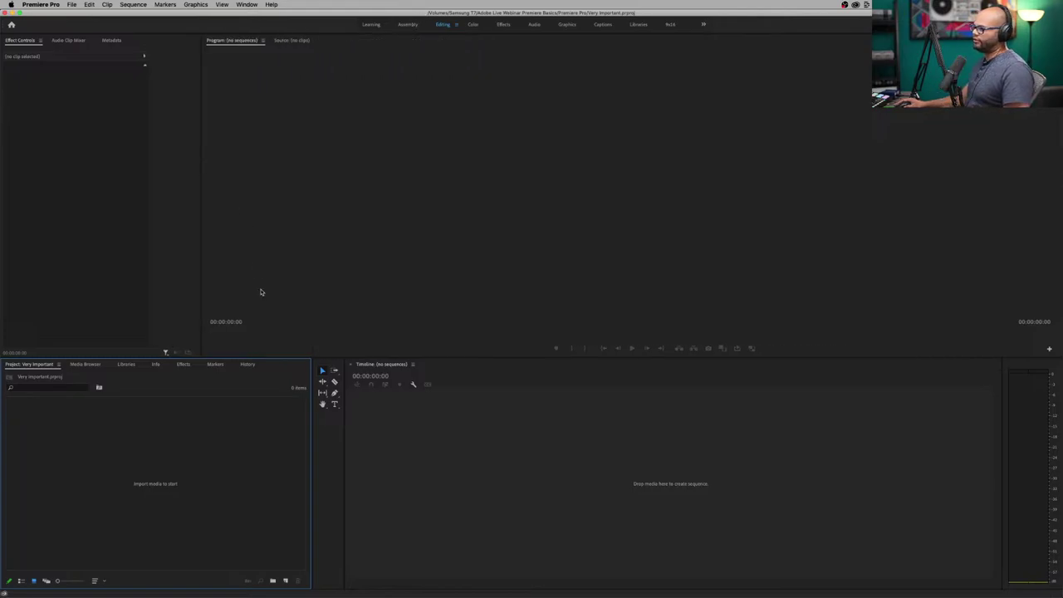
left_click_drag(409, 331, 416, 48)
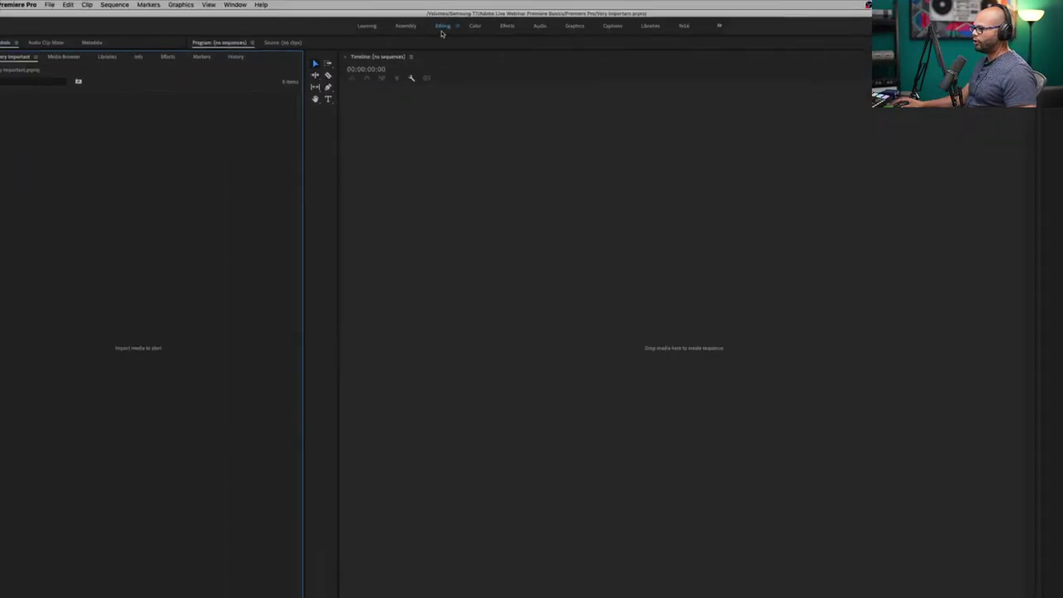
double_click(448, 25)
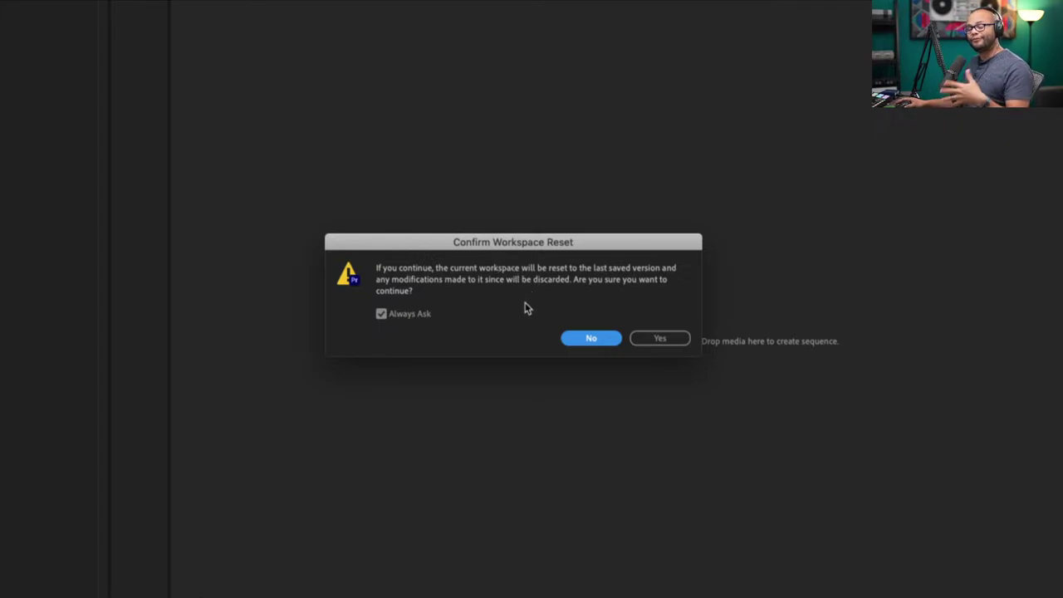
left_click(604, 328)
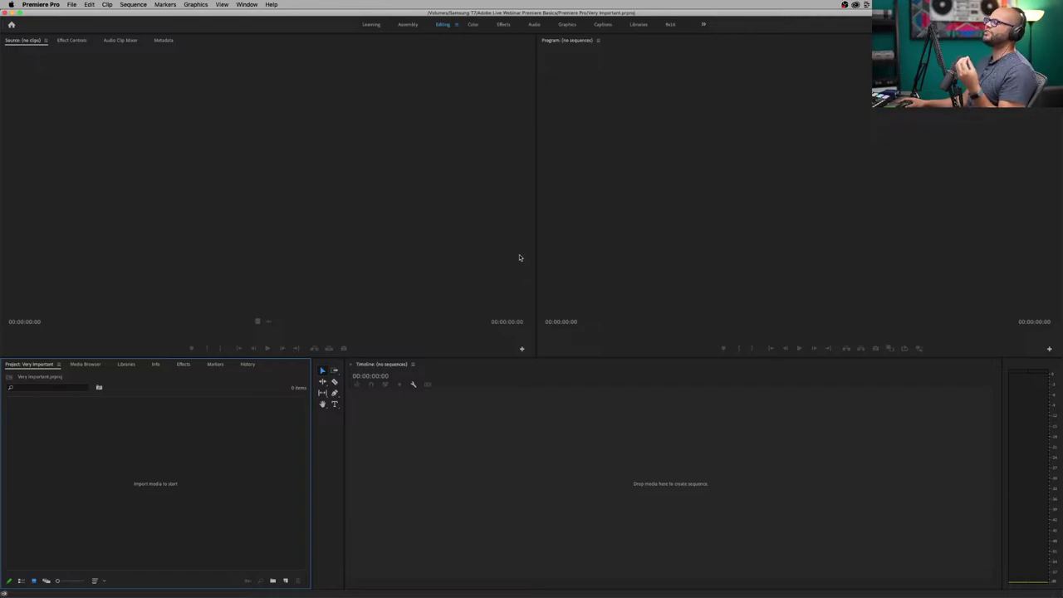
Close the Program Monitor and restore the Editing workspace with Reset to Saved Layout.
left_click(598, 39)
left_click(607, 49)
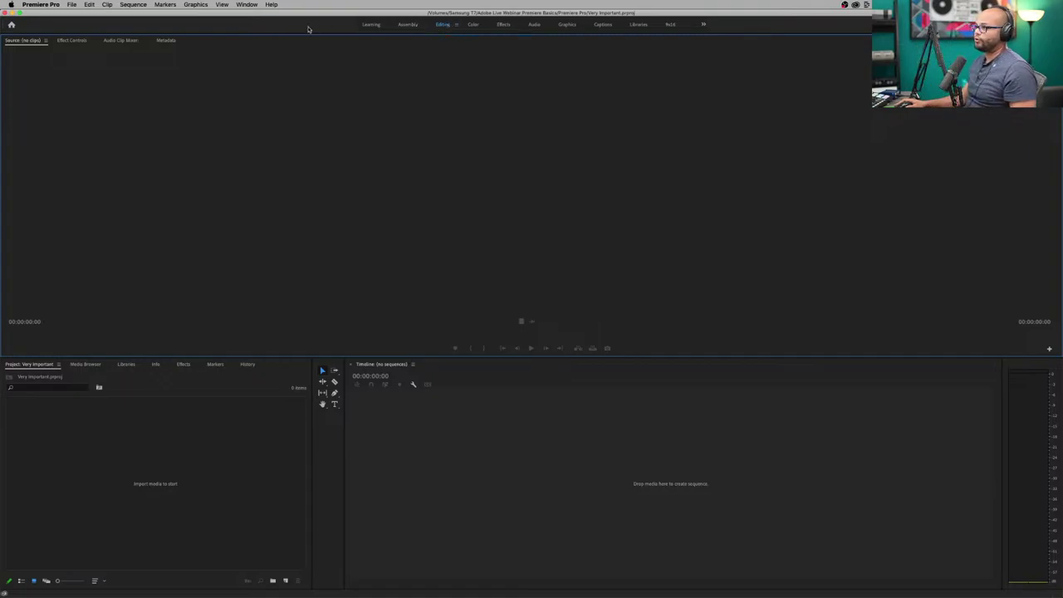
left_click(248, 5)
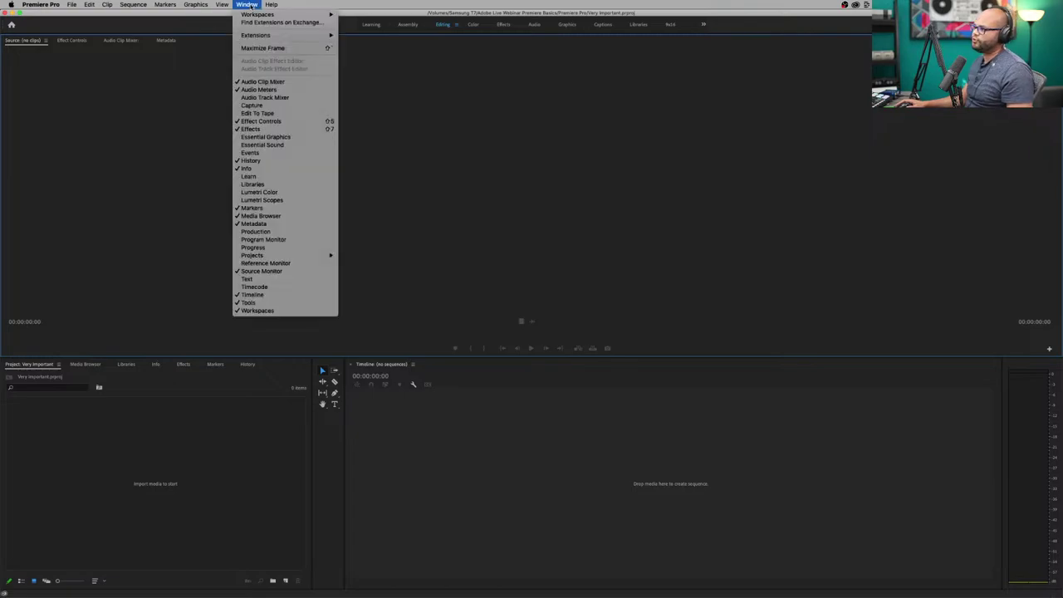
mouse_move(256, 17)
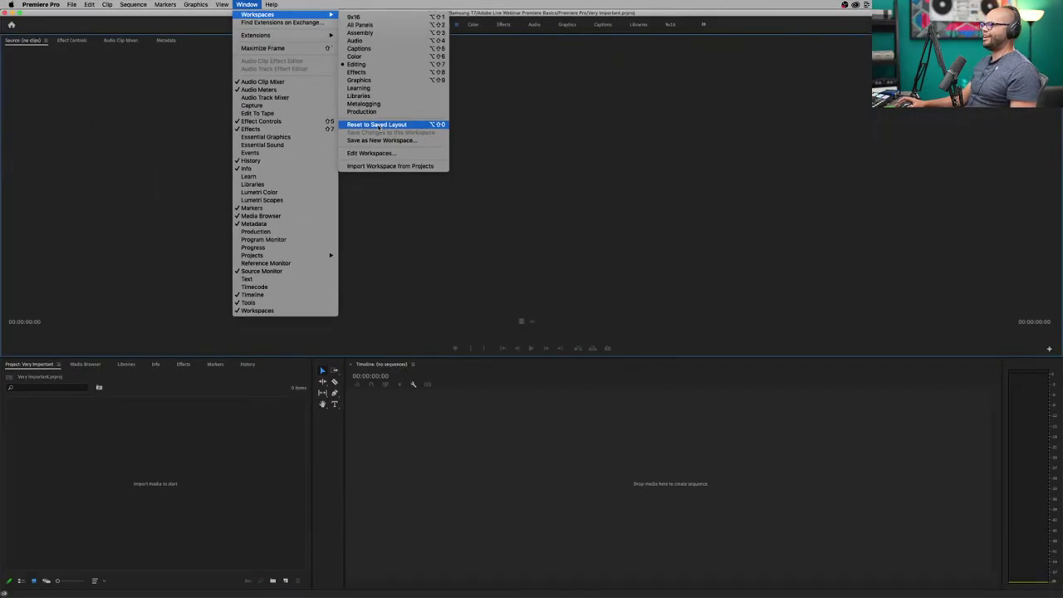
left_click(380, 125)
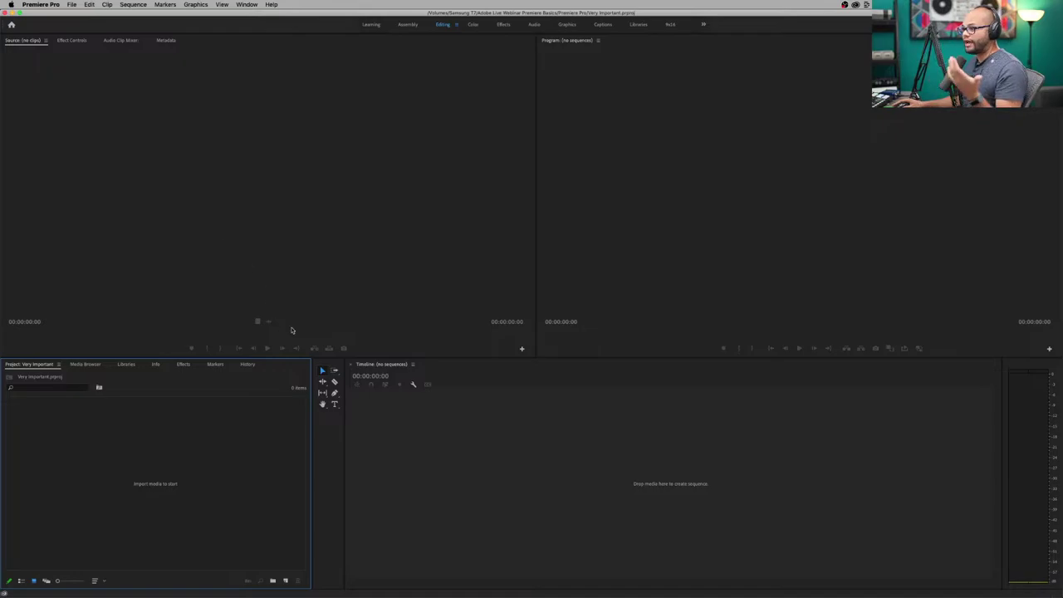
Switch to Finder, import the seven .mov clips from the Footage folder into the Premiere Pro project, and undo the import.
mouse_move(275, 593)
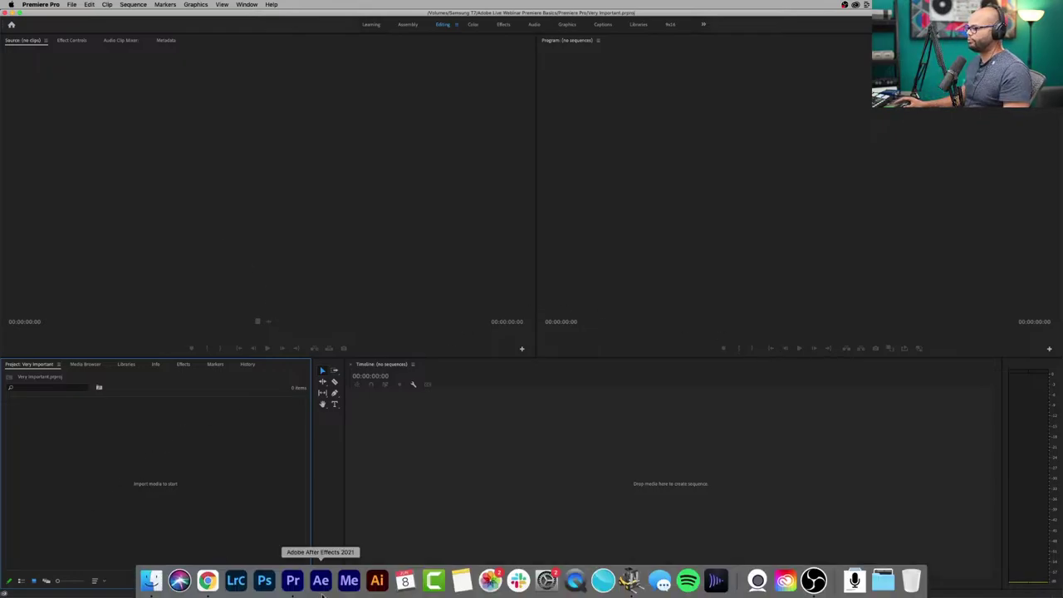
left_click(150, 579)
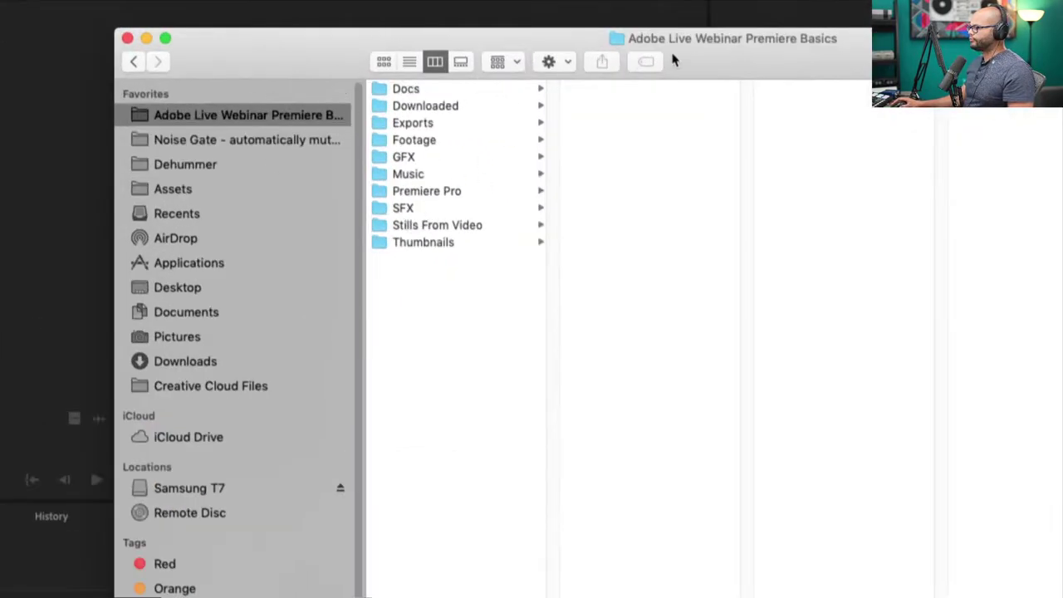
left_click_drag(674, 61, 686, 191)
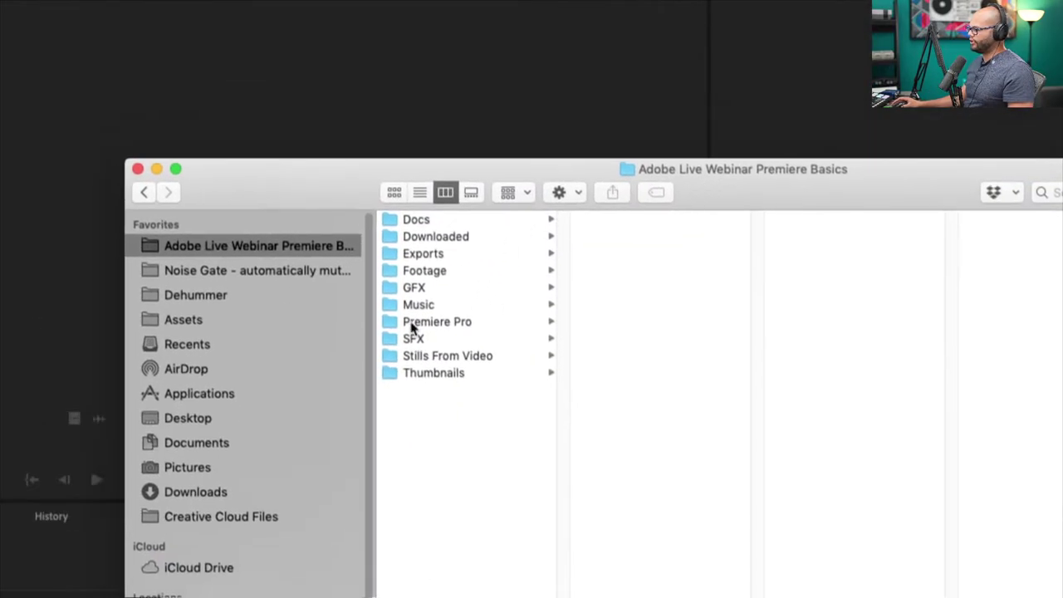
left_click(408, 271)
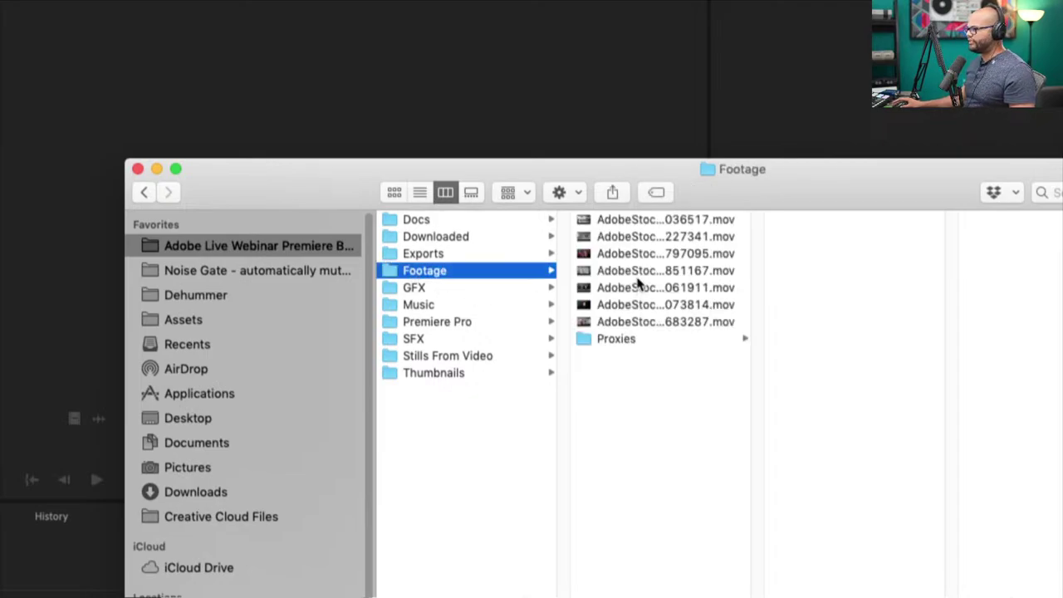
left_click(640, 223)
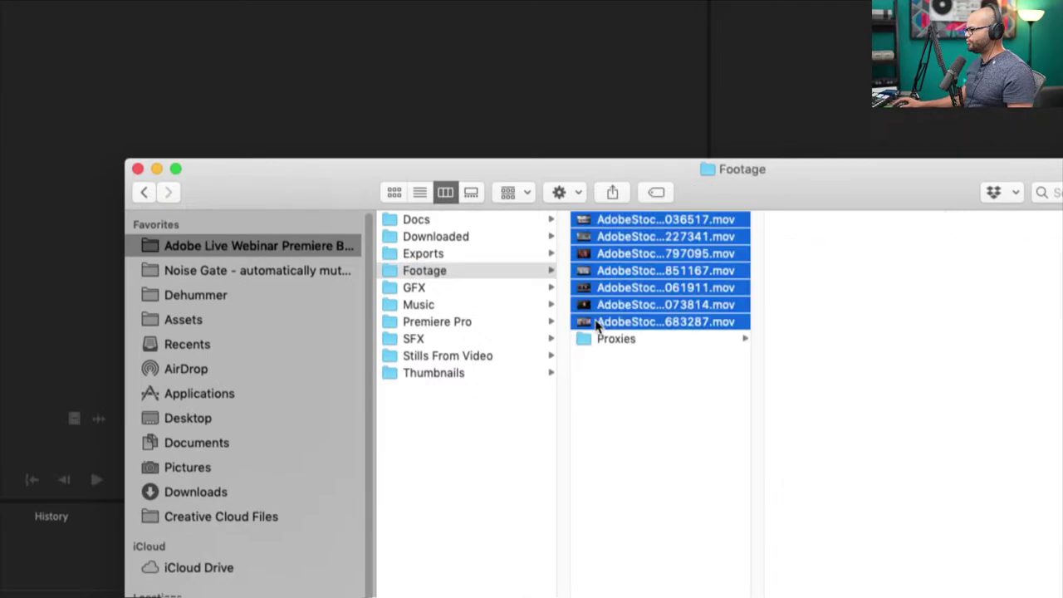
left_click(591, 325, "shift")
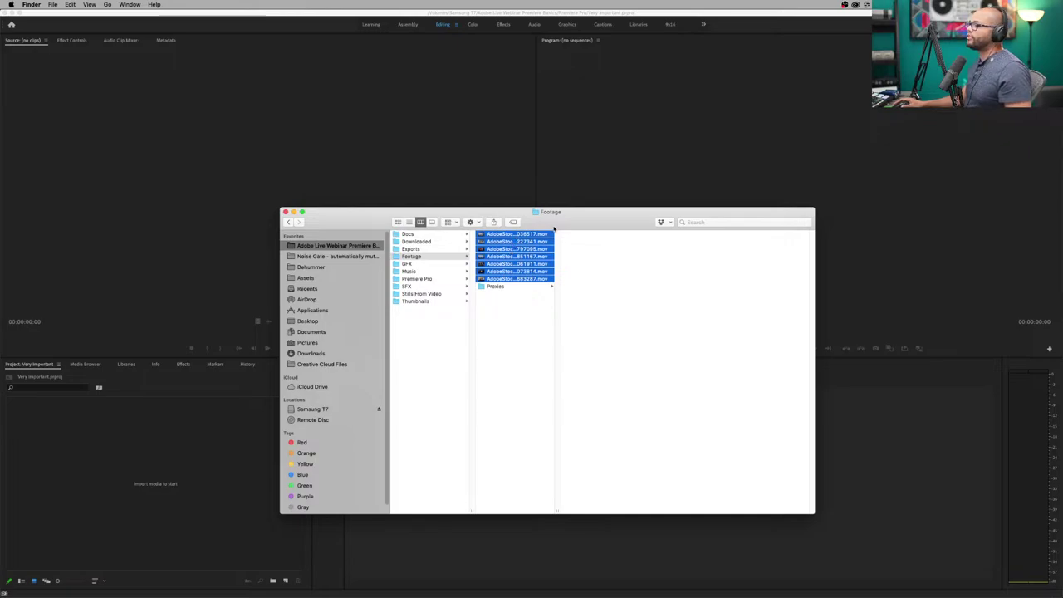
left_click_drag(554, 228, 641, 209)
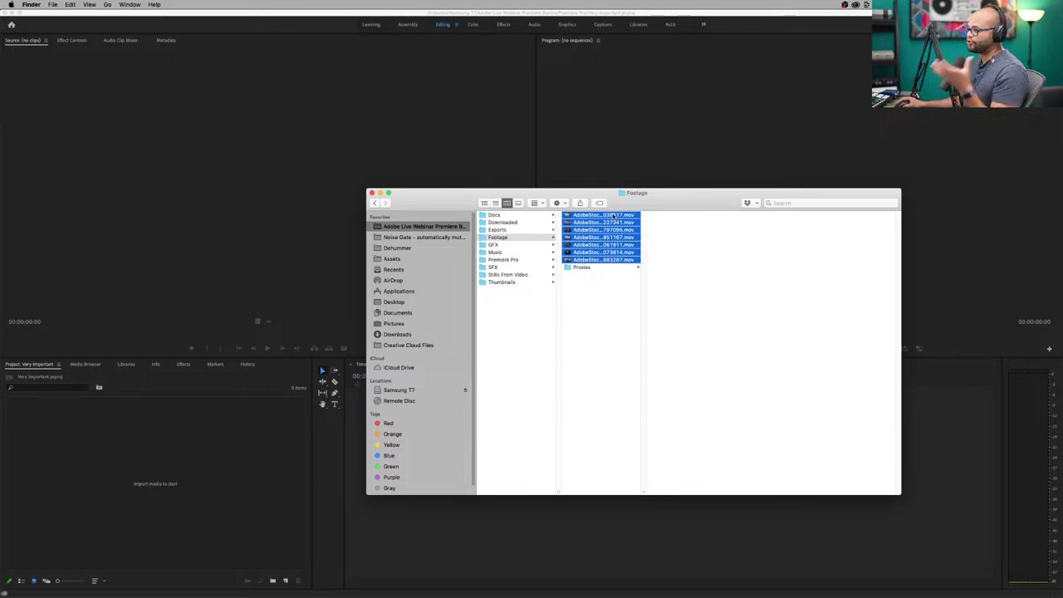
left_click_drag(607, 219, 155, 430)
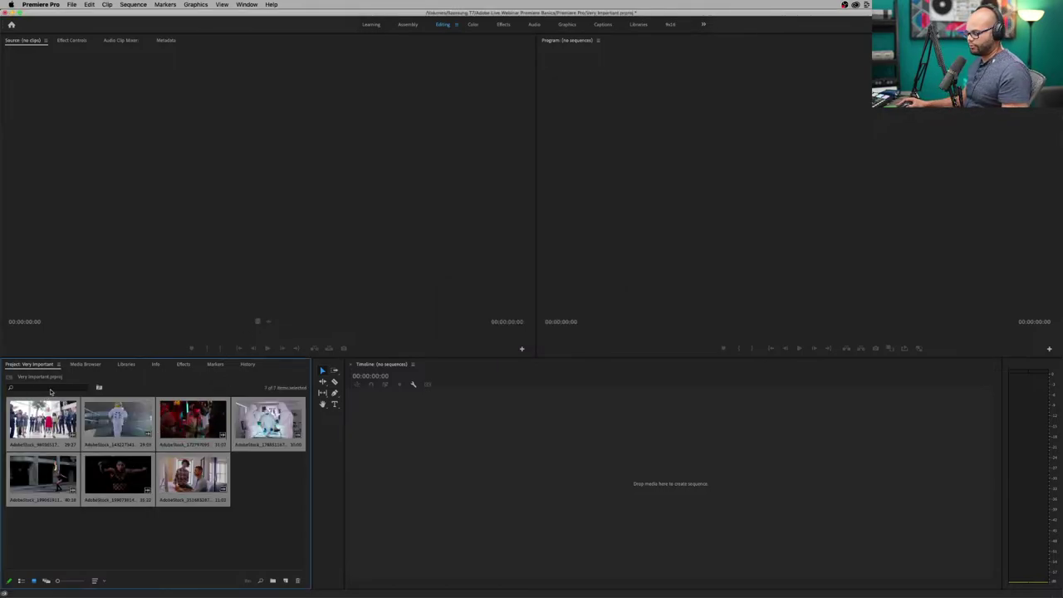
key("super+z")
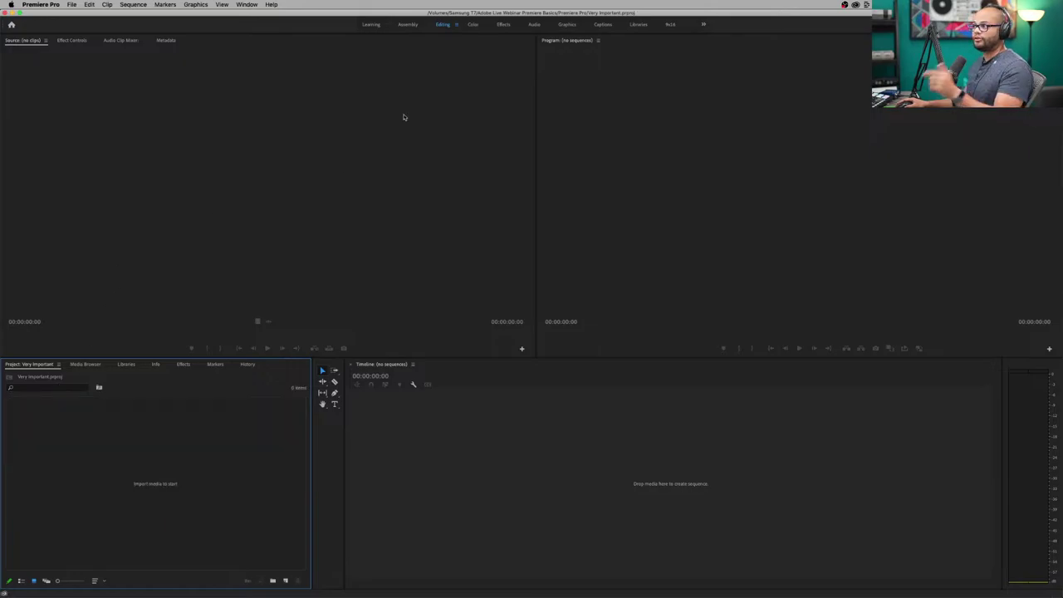
Switch to the Assembly workspace and import the seven AdobeStock .mov clips from the webinar's Footage folder.
left_click(407, 25)
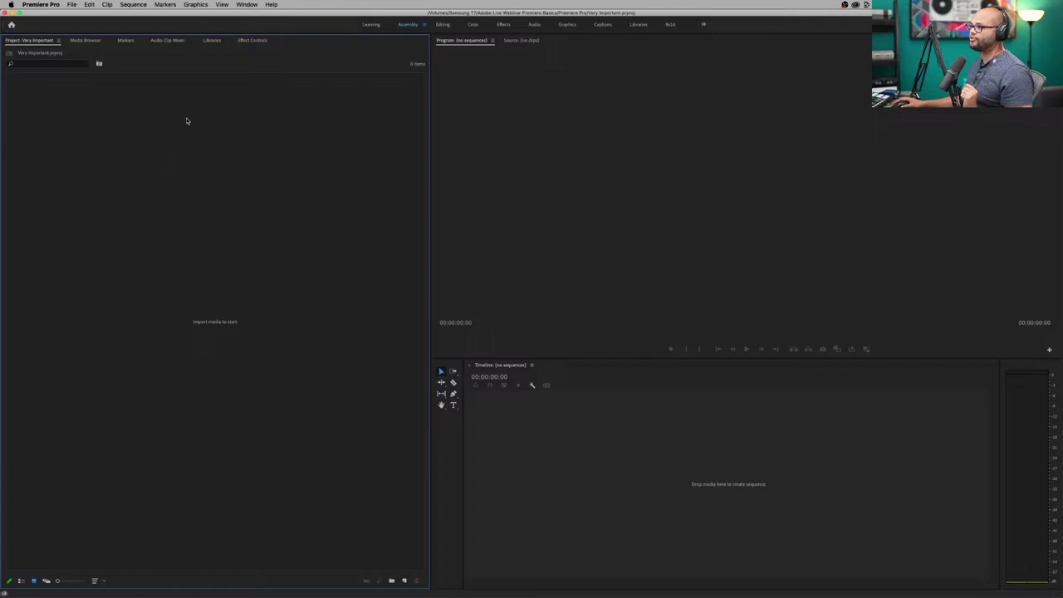
left_click(72, 4)
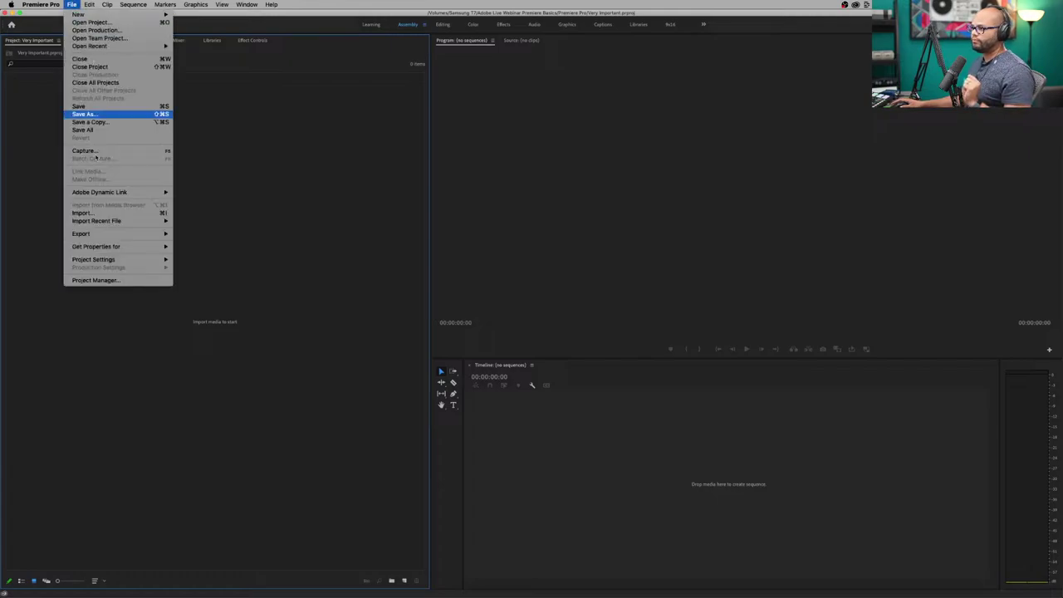
left_click(97, 214)
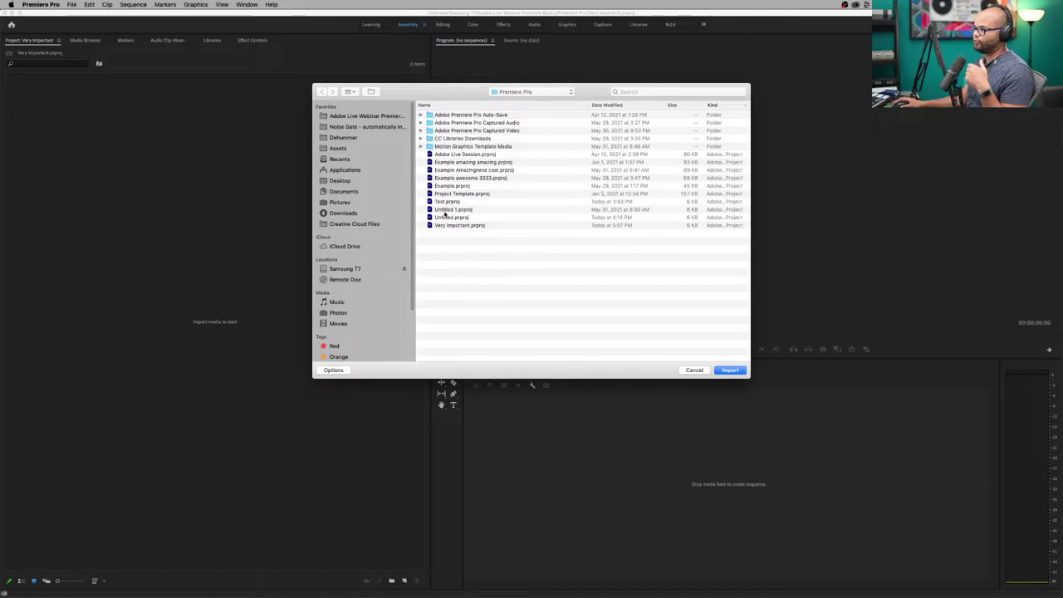
left_click(365, 116)
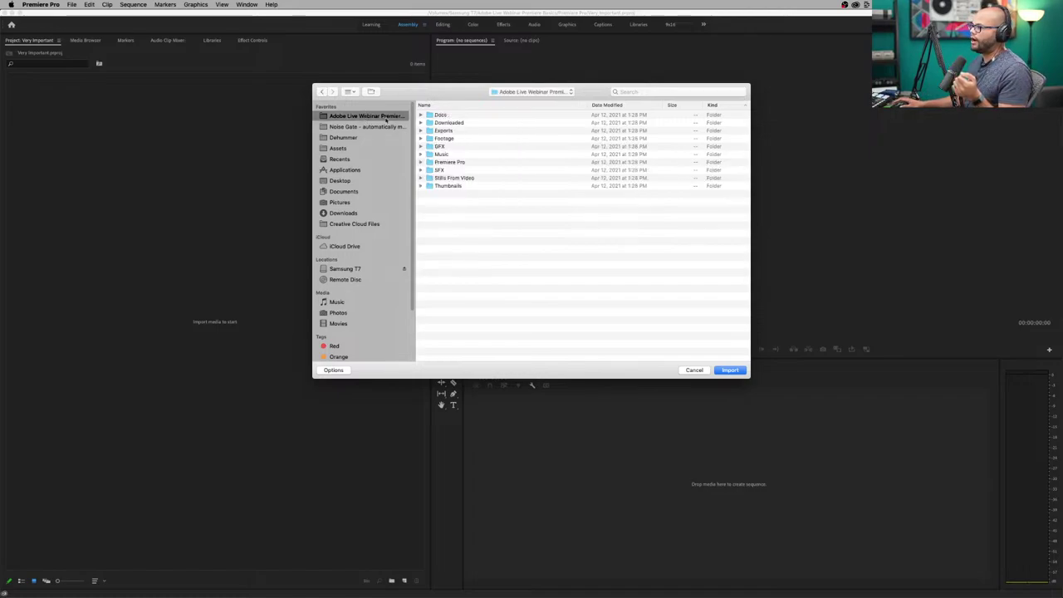
double_click(443, 139)
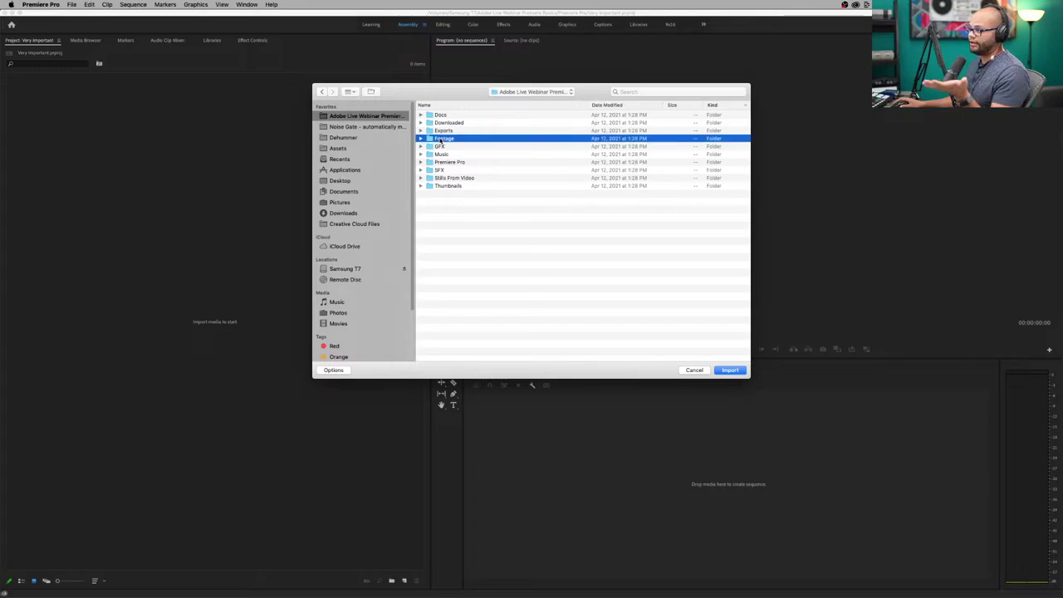
left_click(461, 123)
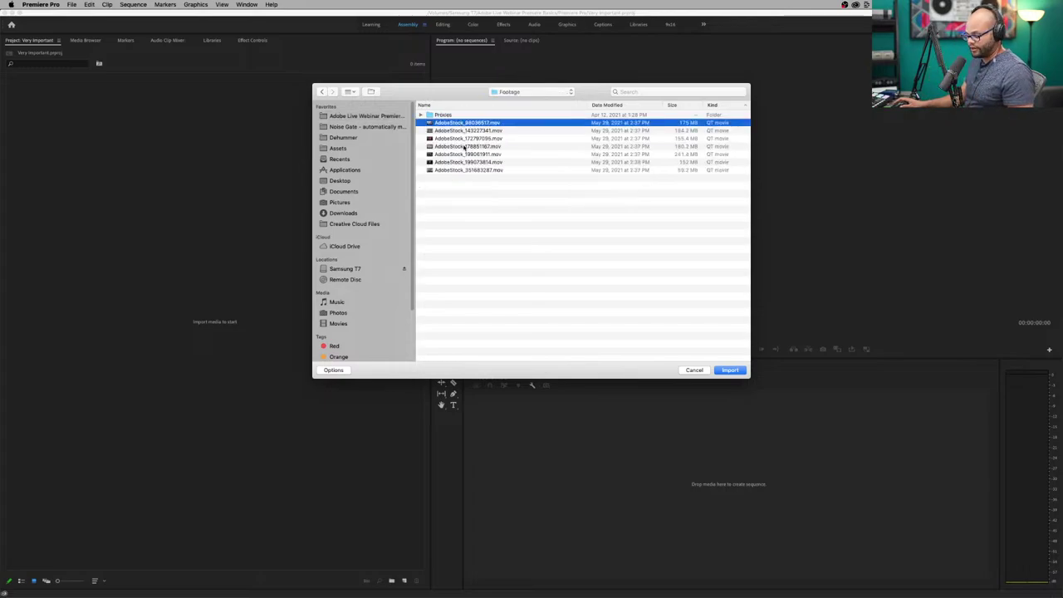
left_click(472, 170, "shift")
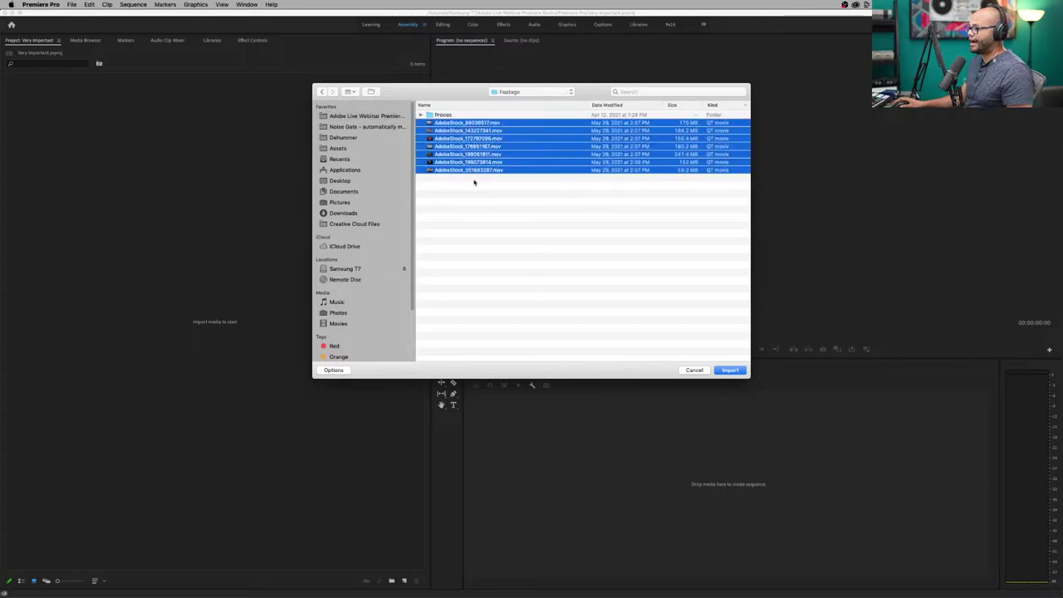
left_click(731, 371)
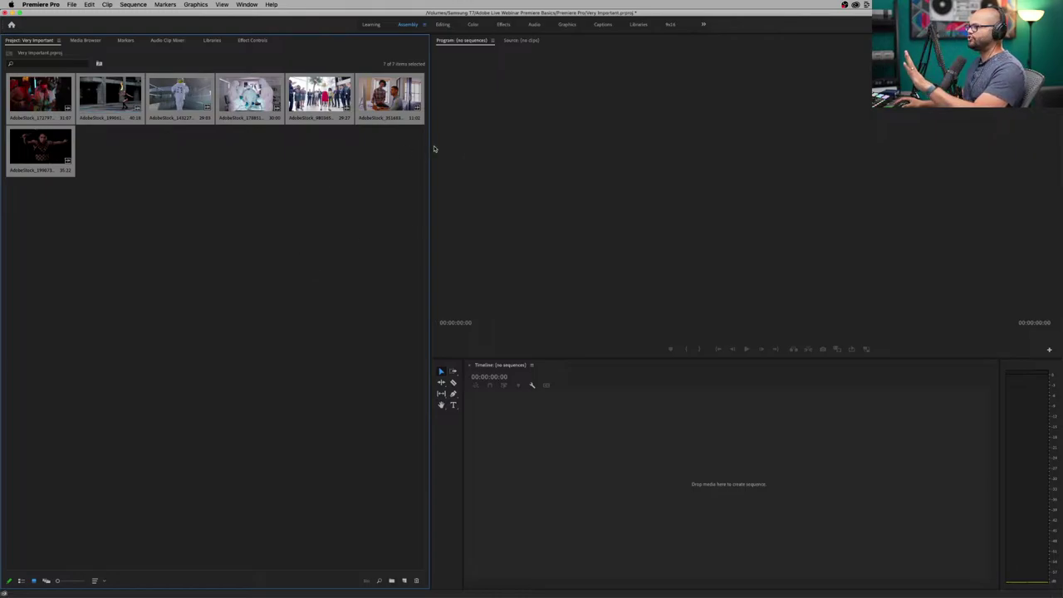
left_click(511, 235)
left_click(541, 406)
left_click(318, 397)
left_click(555, 221)
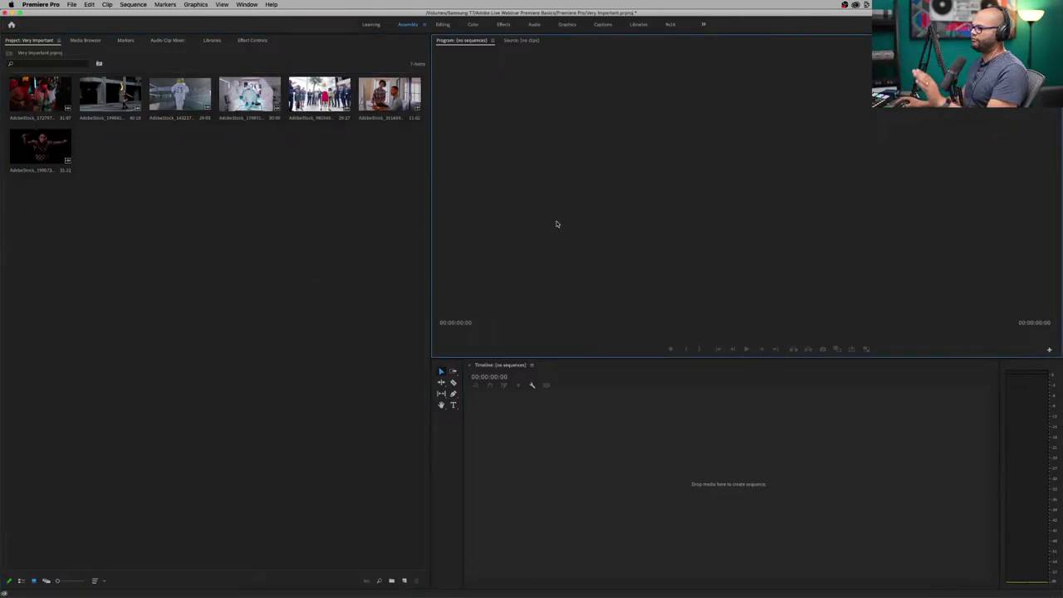
left_click(452, 437)
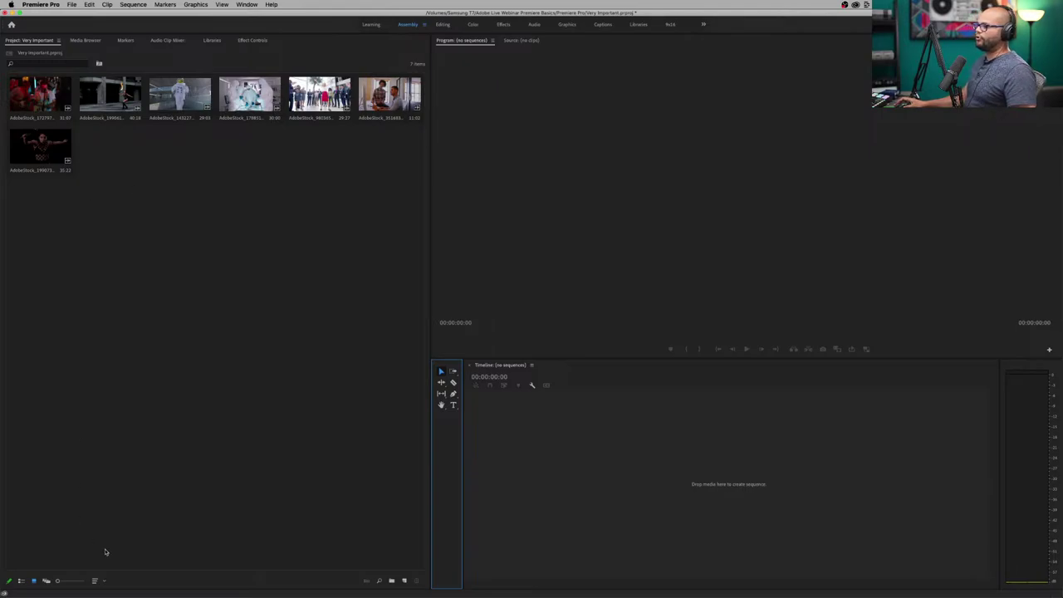
Enlarge the project's clip thumbnails to a medium size with three clips per row.
left_click_drag(56, 579, 73, 582)
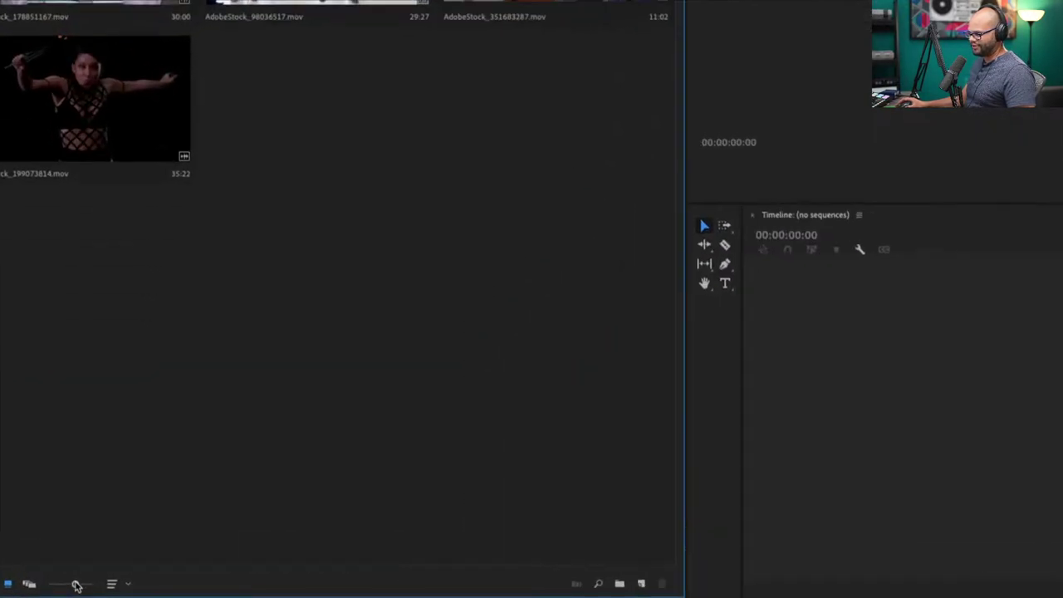
left_click_drag(73, 585, 100, 585)
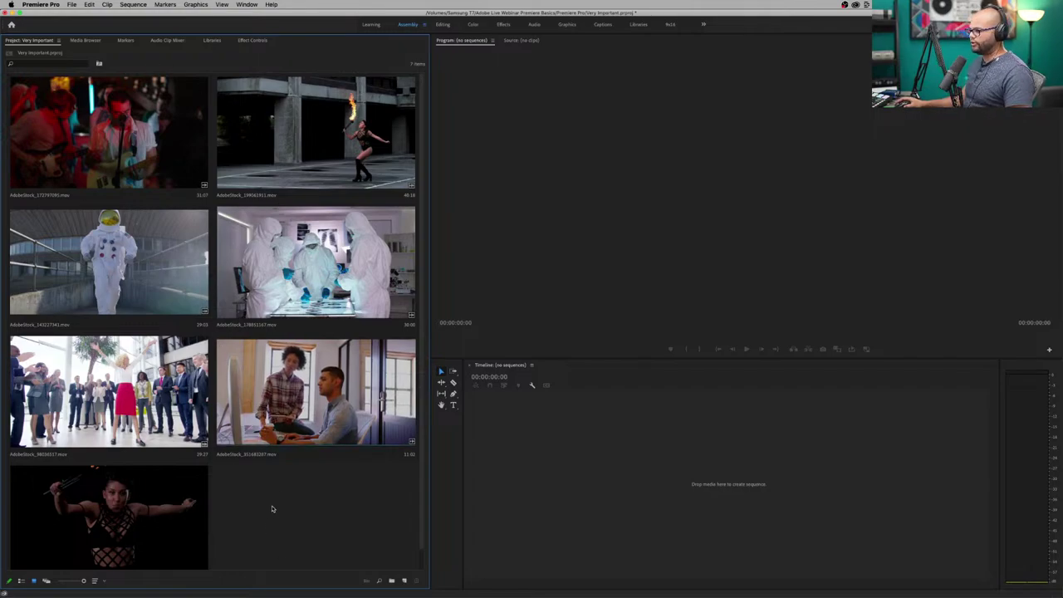
left_click_drag(83, 580, 69, 582)
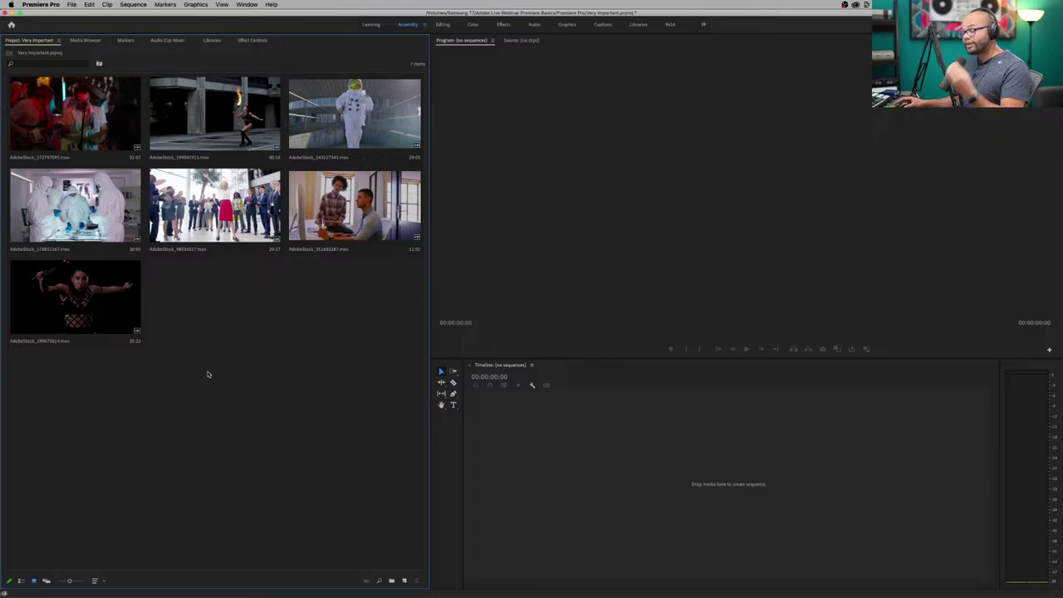
Create a new bin named Footage in the project.
right_click(250, 331)
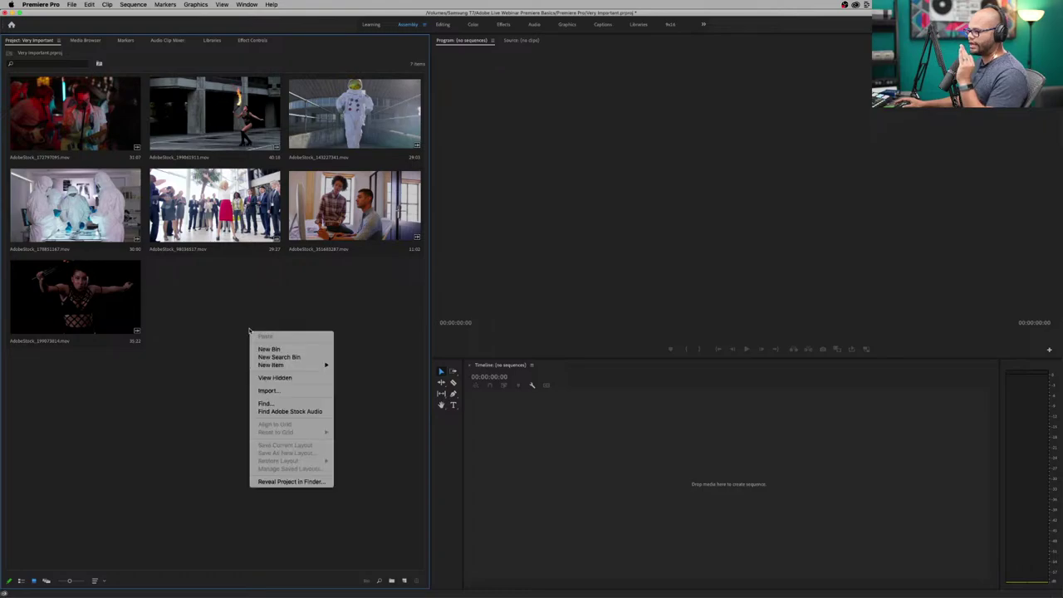
mouse_move(288, 366)
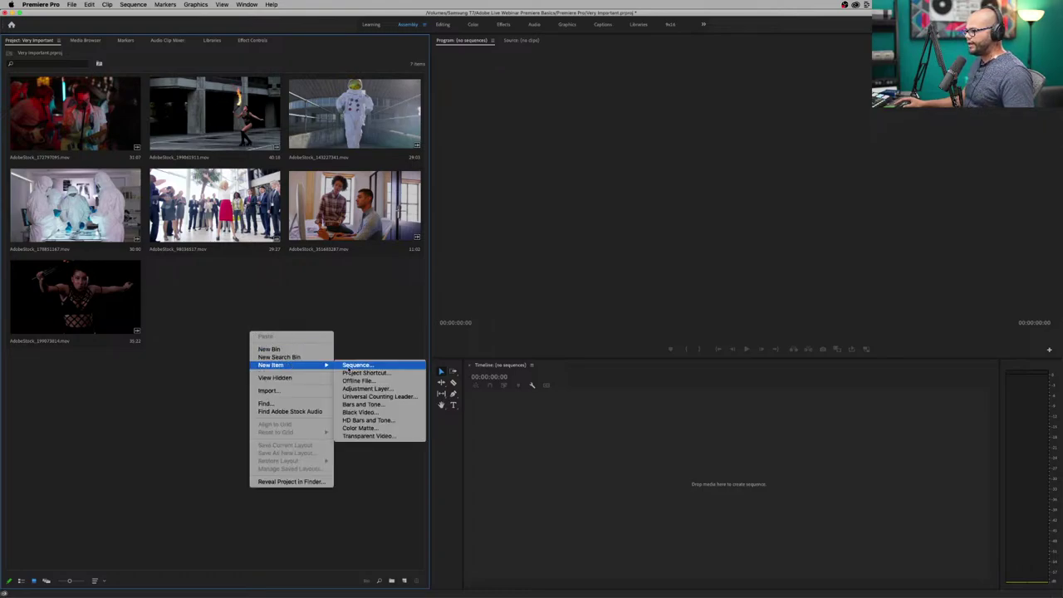
left_click(302, 350)
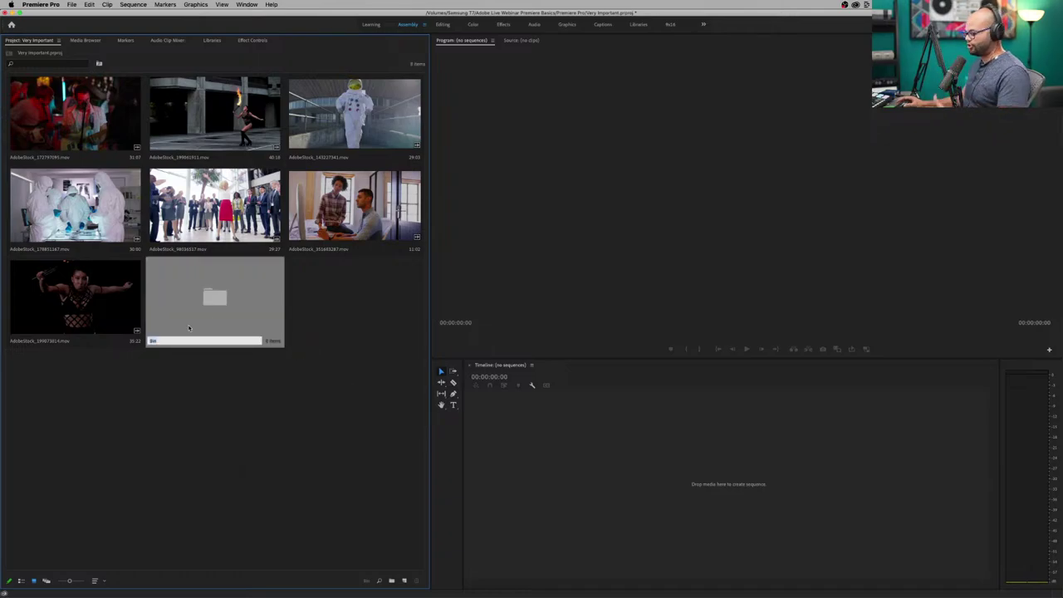
key("BackSpace")
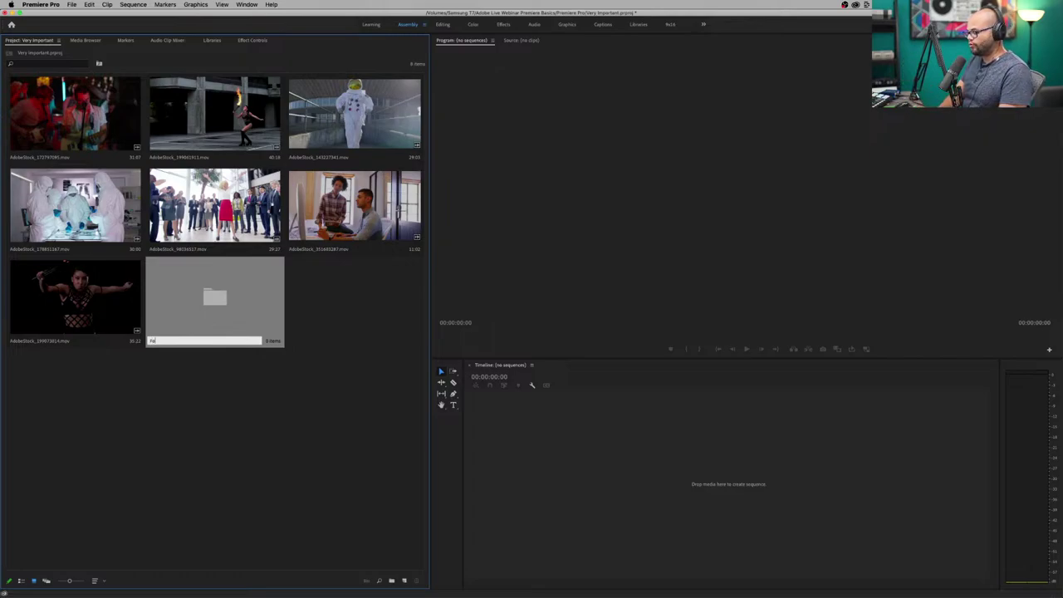
type("otage")
key("Tab")
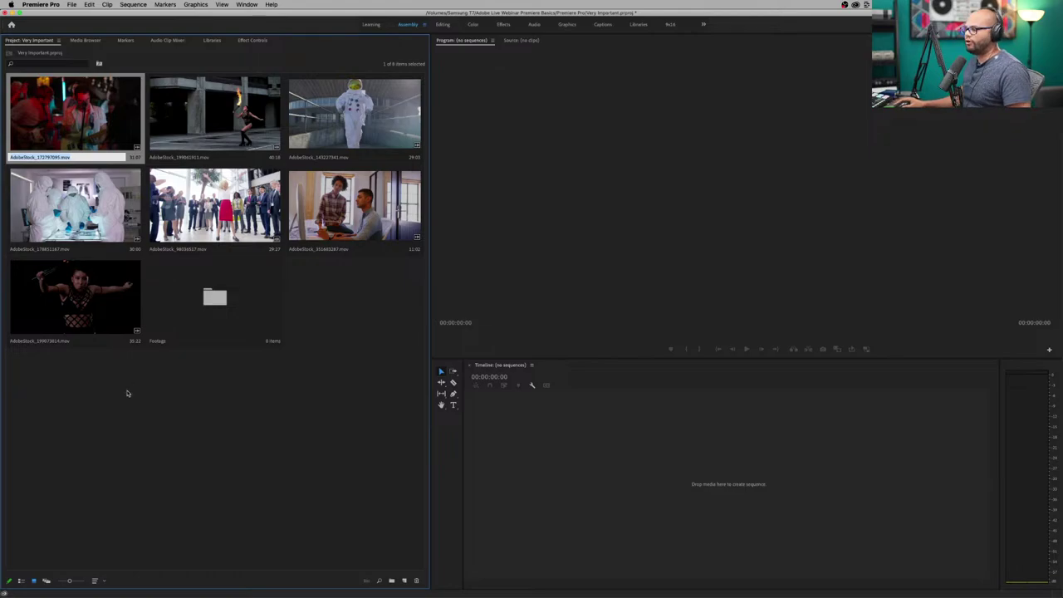
left_click(126, 377)
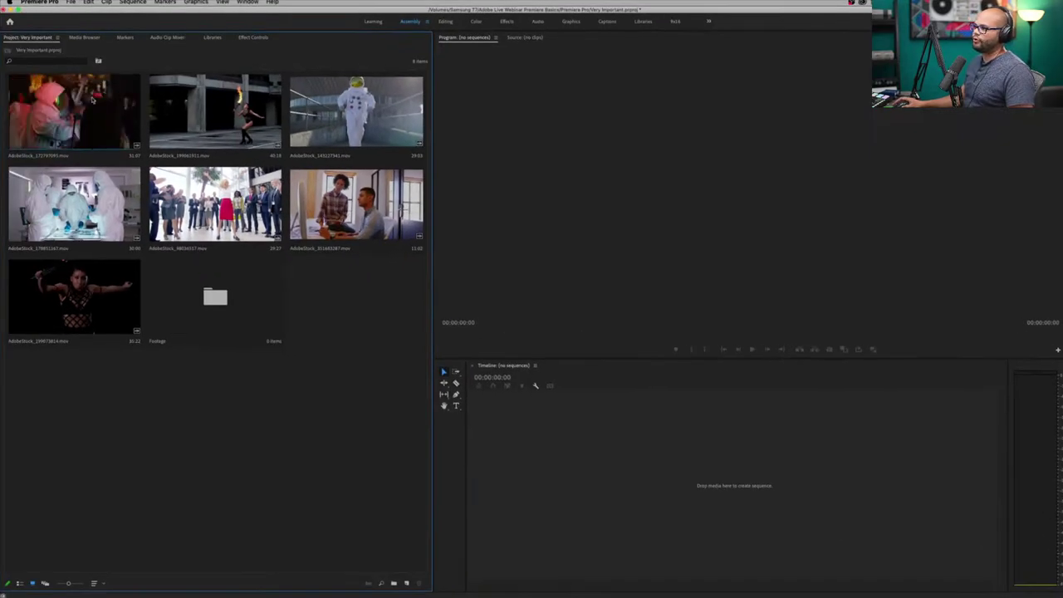
Move all seven clips into the Footage bin, and check its contents before returning to the project root.
left_click(96, 101)
left_click_drag(102, 290, 222, 297)
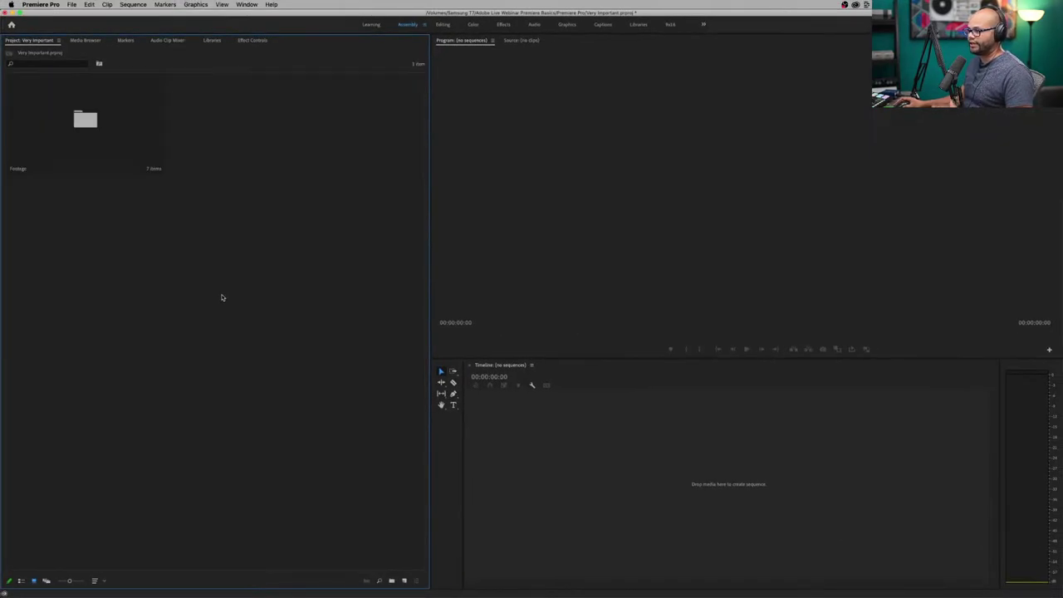
double_click(95, 141)
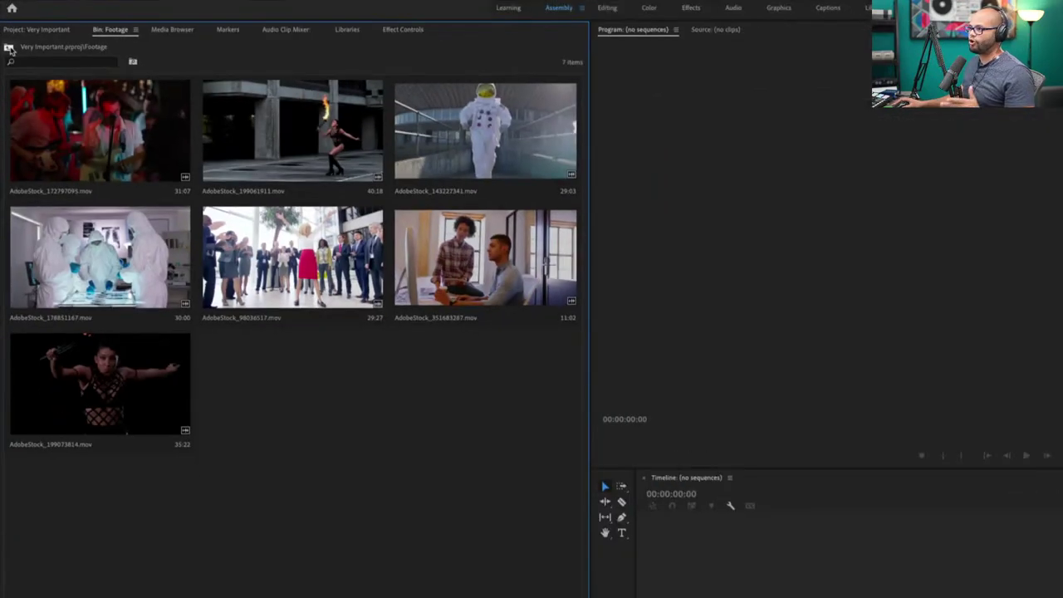
left_click(9, 48)
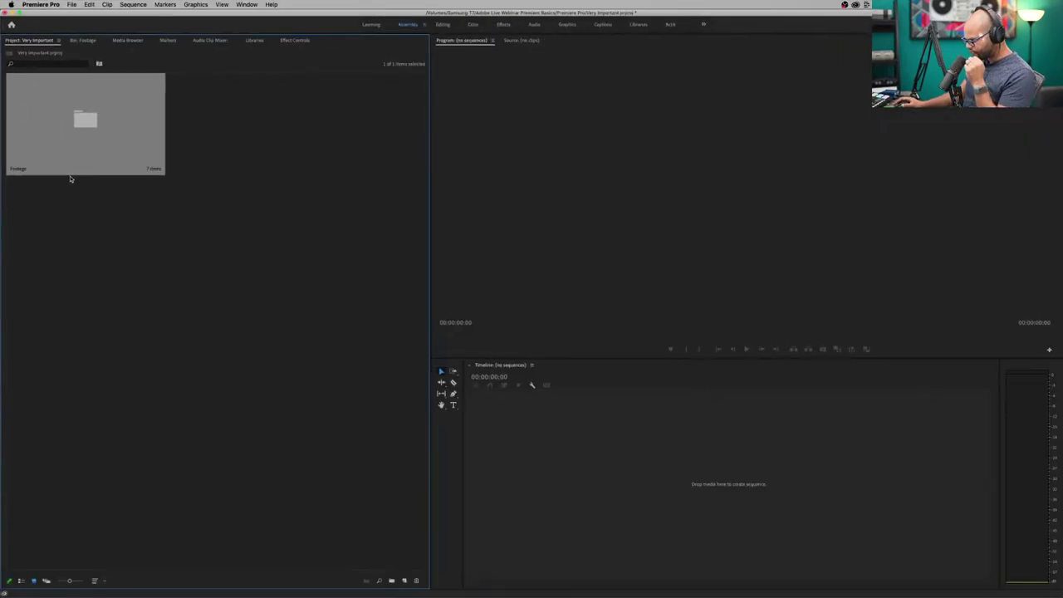
left_click(219, 214)
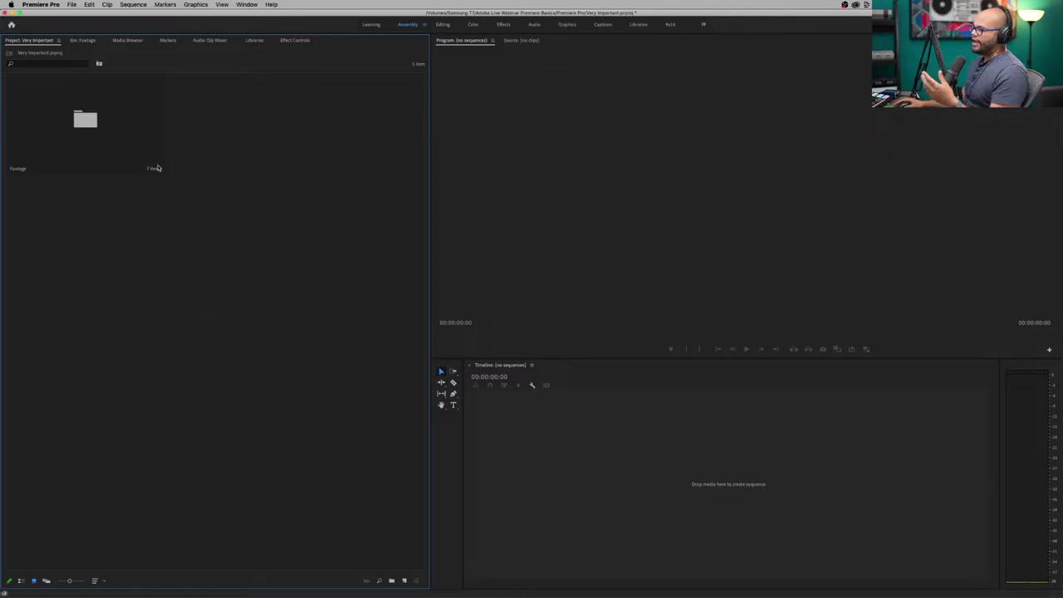
Open the Footage bin and load AdobeStock_351683287.mov and AdobeStock_143227341.mov in turn in the Source Monitor.
double_click(98, 119)
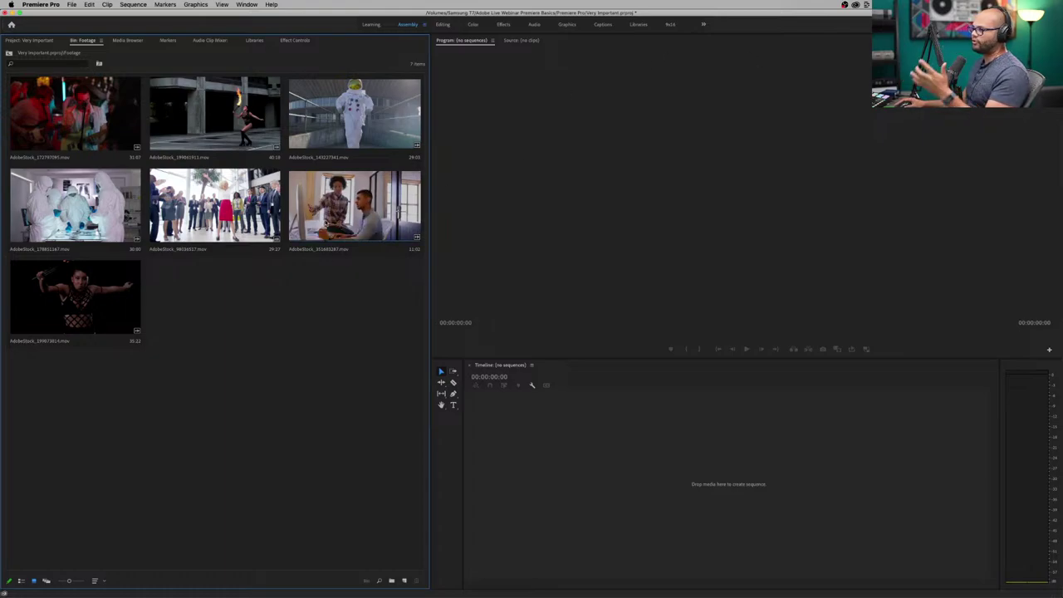
double_click(341, 210)
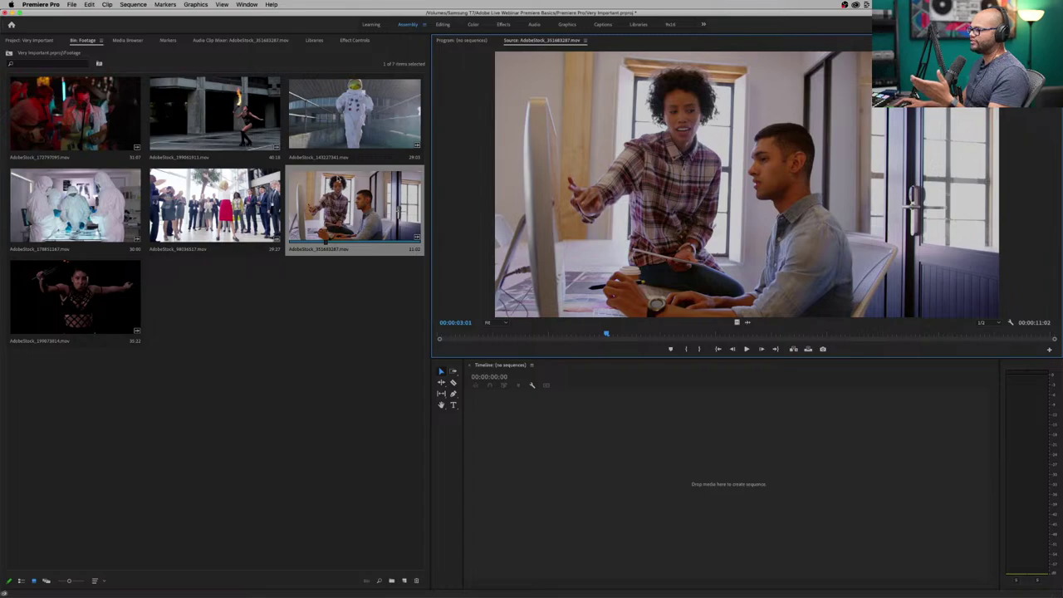
double_click(338, 113)
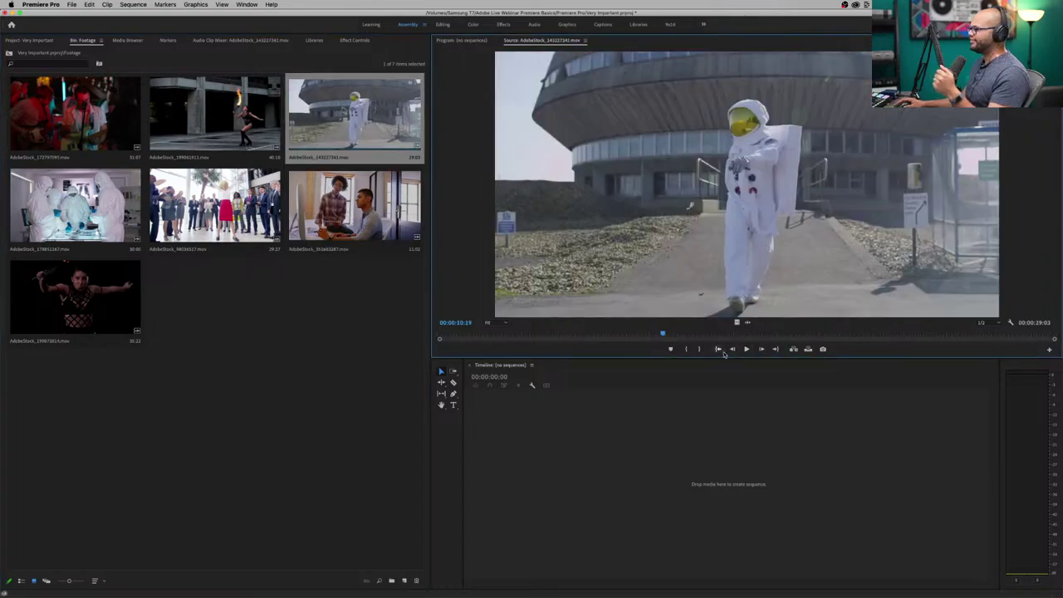
Scrub AdobeStock_143227341.mov to about 17 seconds in the Source Monitor, and create a sequence from the clip in the empty timeline.
left_click_drag(662, 333, 800, 321)
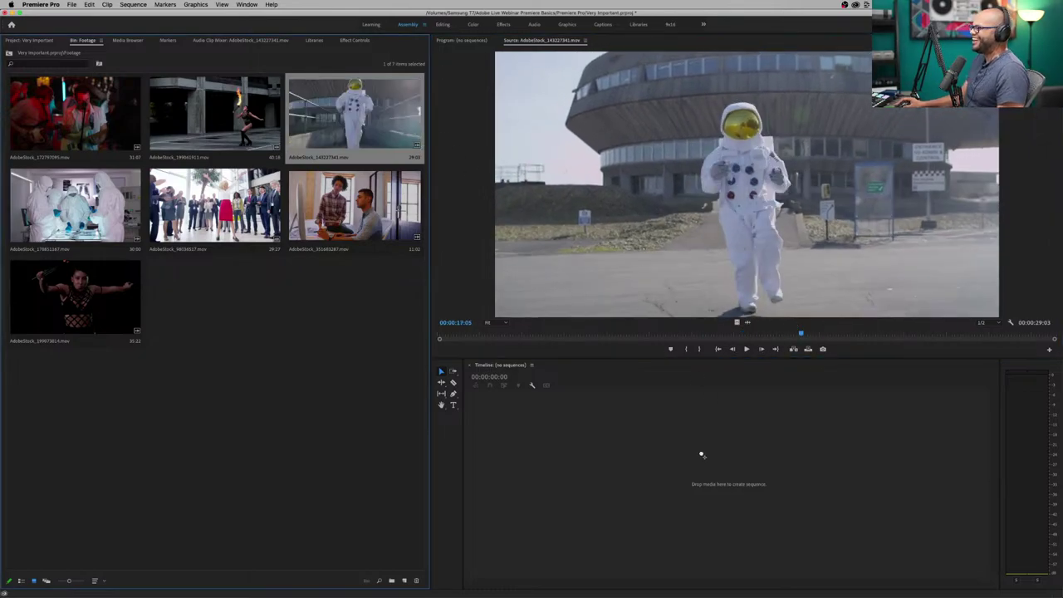
left_click_drag(701, 455, 701, 454)
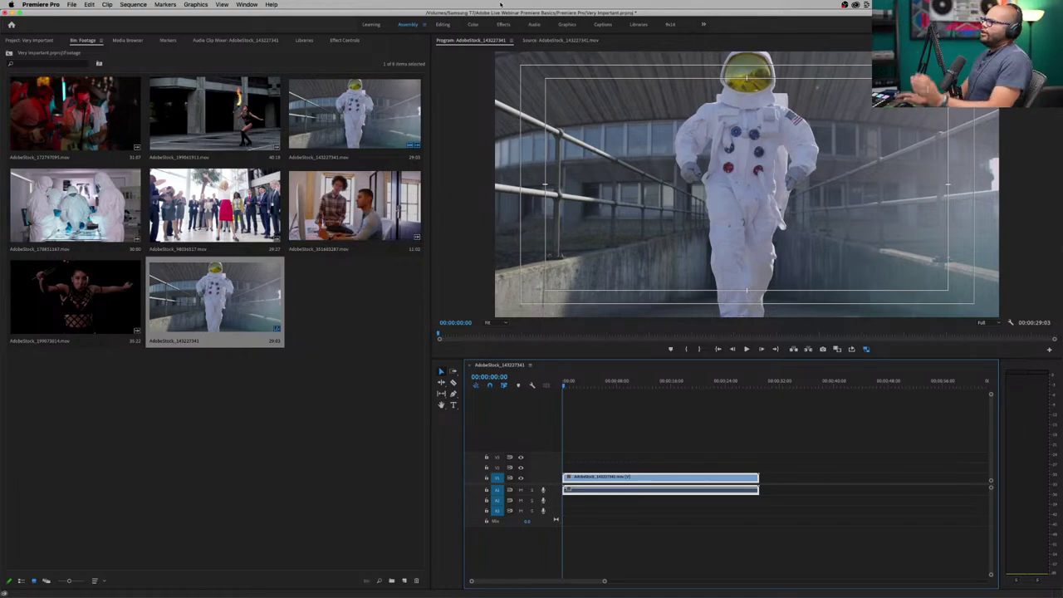
View the Program Monitor at maximized size and restore it to its normal size.
left_click(485, 90)
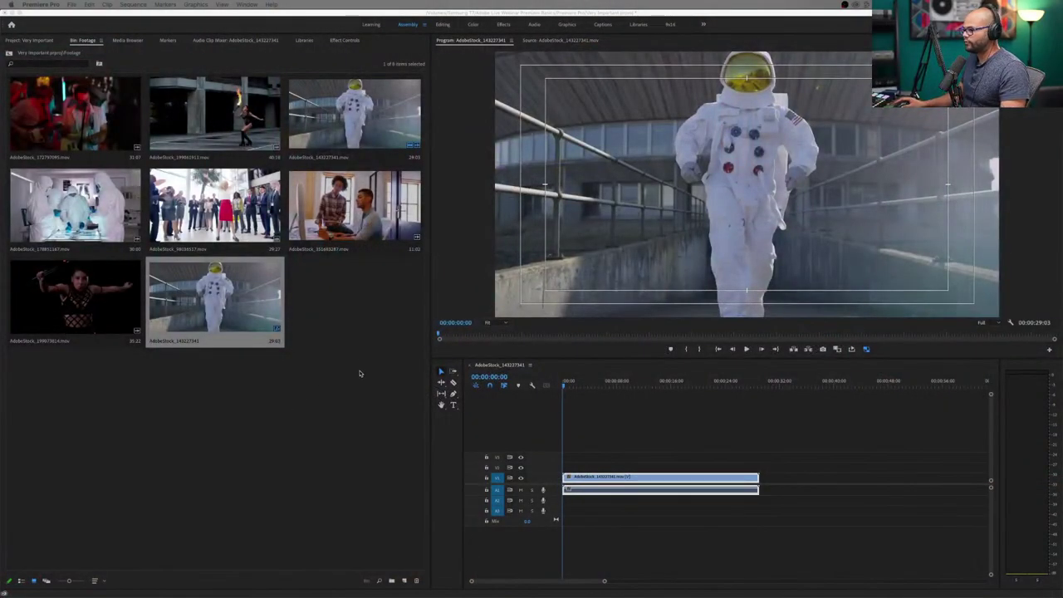
left_click(618, 113)
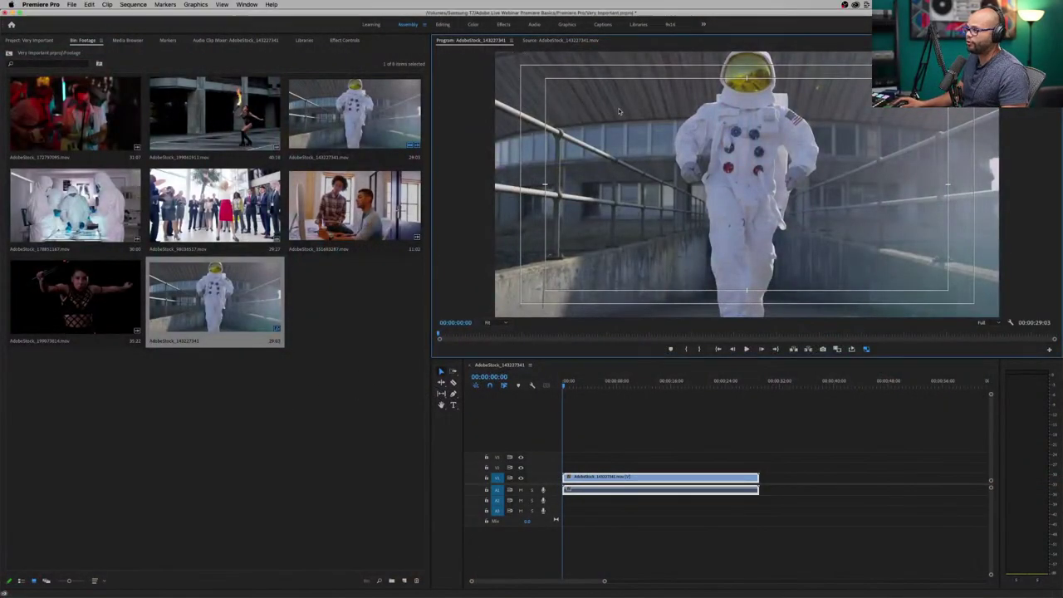
key("grave")
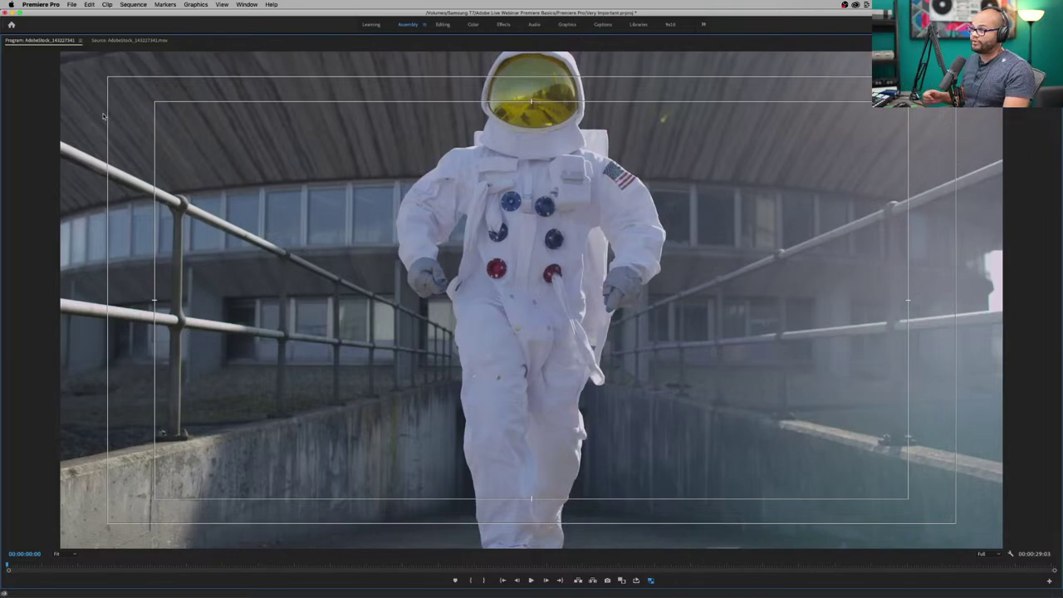
key("grave")
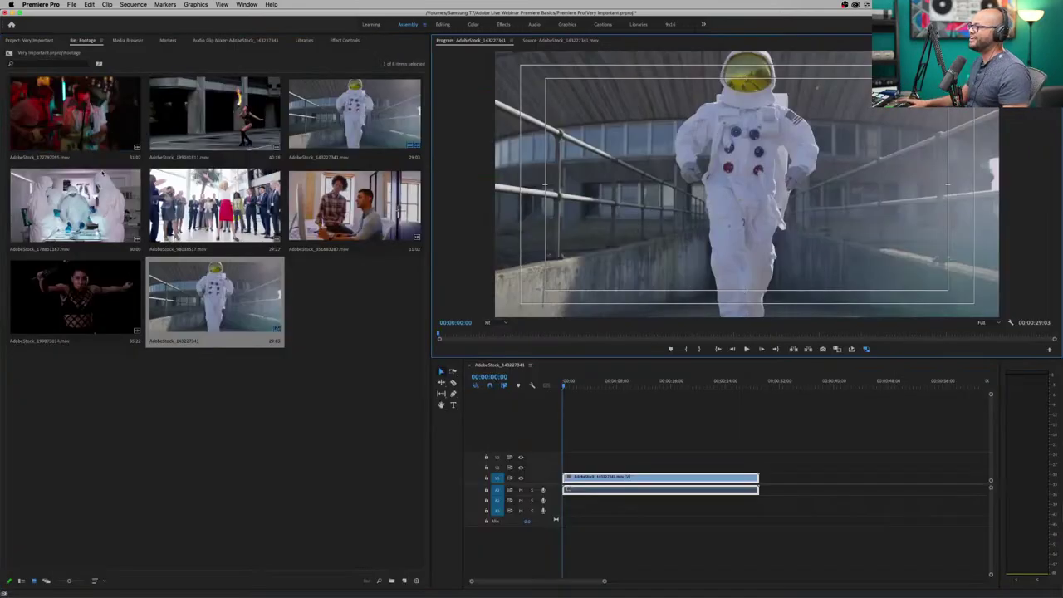
Switch between the Source and Program monitors, and dock the Source Monitor in its own frame beside the Program Monitor.
left_click(555, 41)
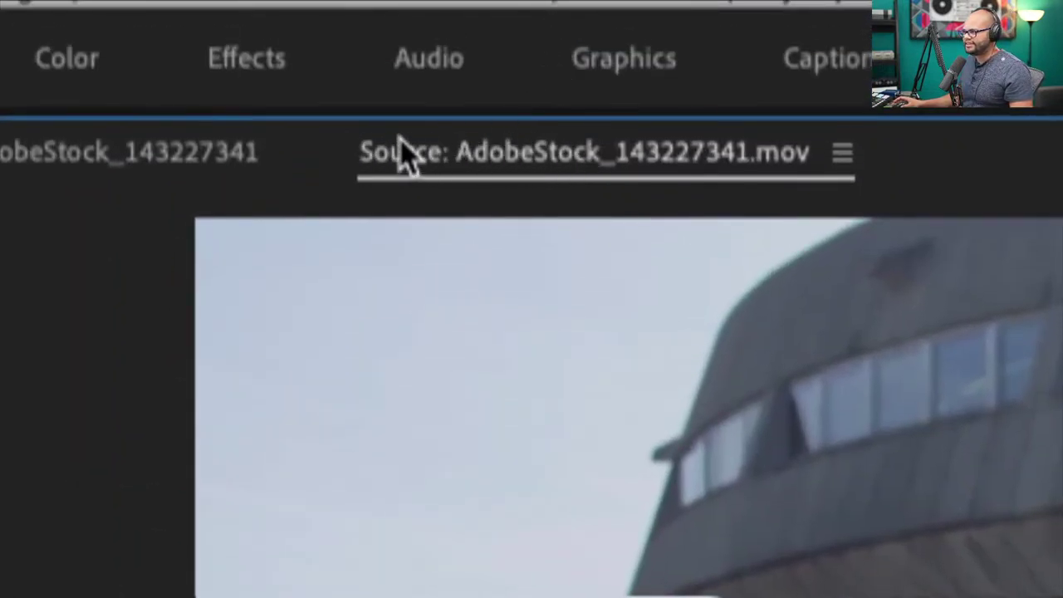
left_click(206, 153)
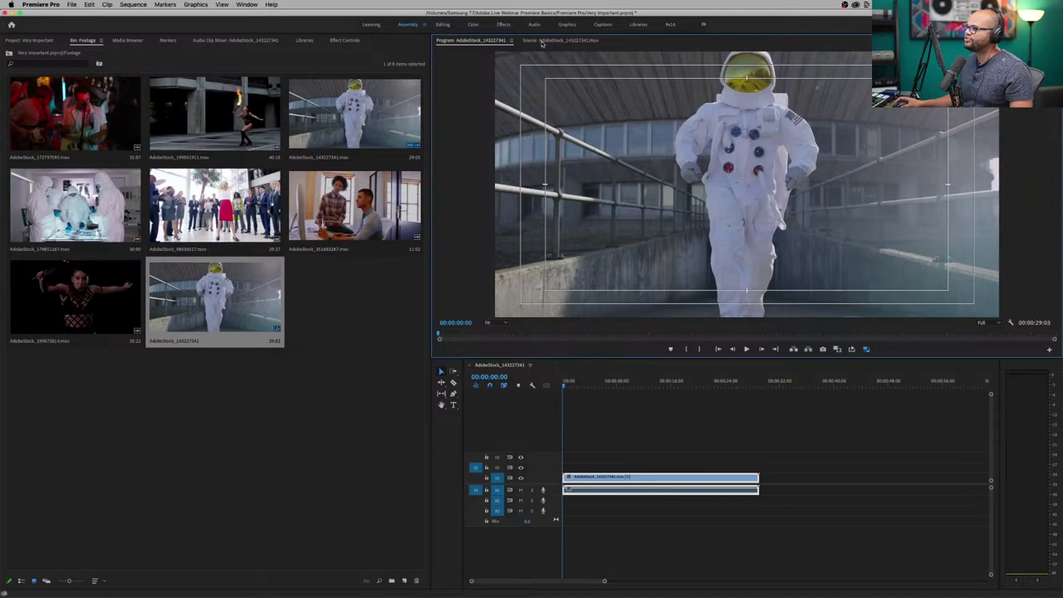
left_click(541, 42)
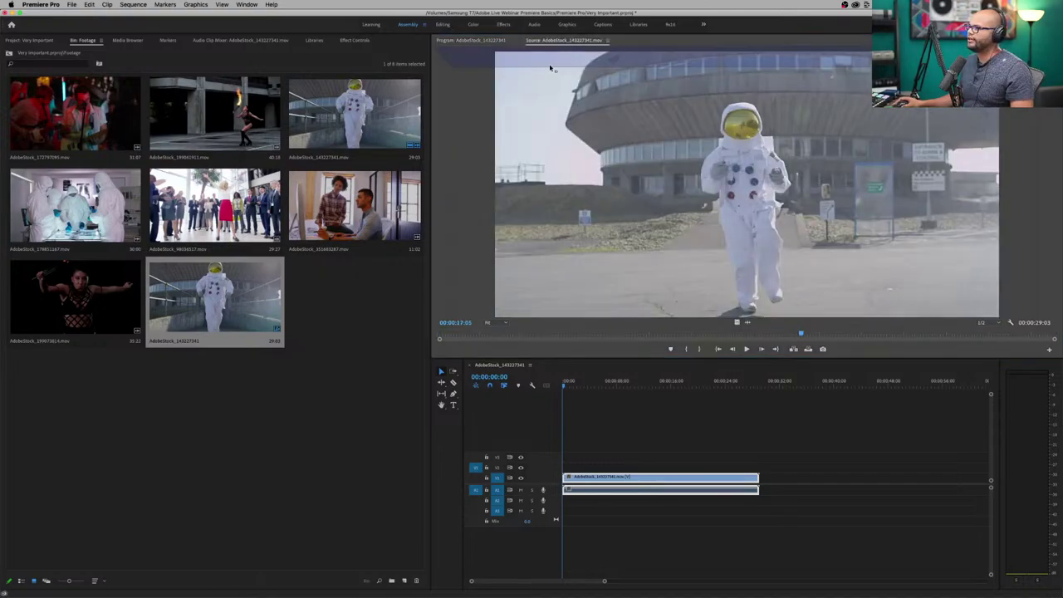
left_click_drag(550, 68, 638, 197)
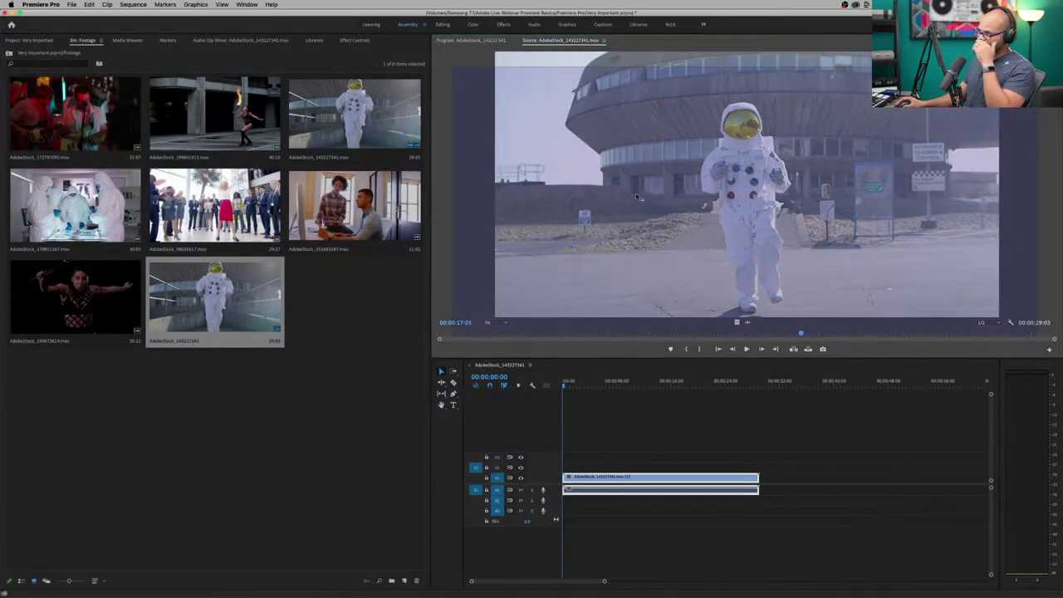
left_click_drag(561, 226, 469, 113)
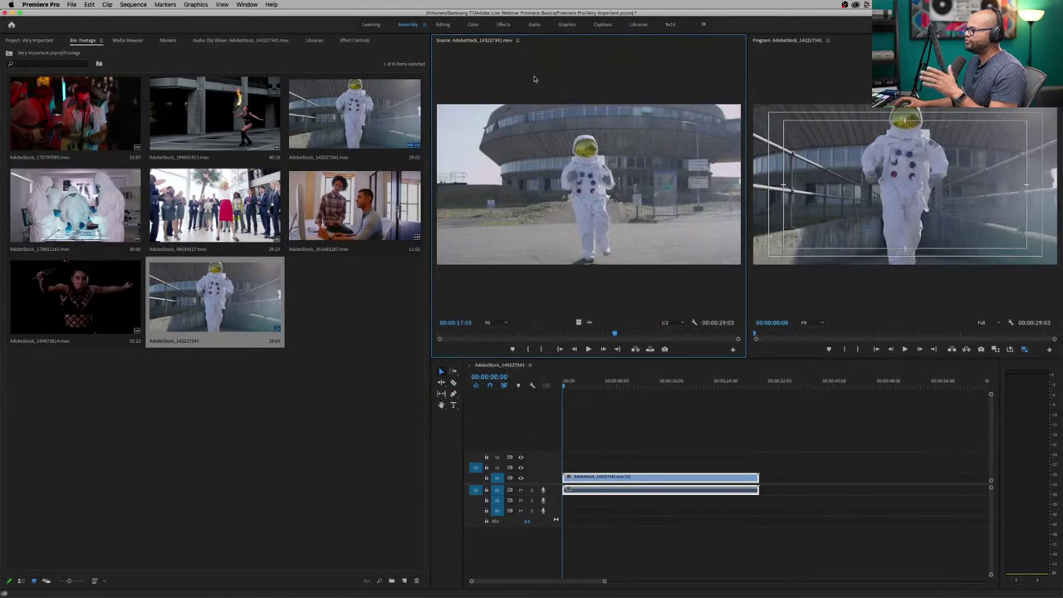
Try docking the Source Monitor in the Project panel's group, browse that group, and return the monitor beside the Program Monitor.
left_click_drag(467, 42, 300, 136)
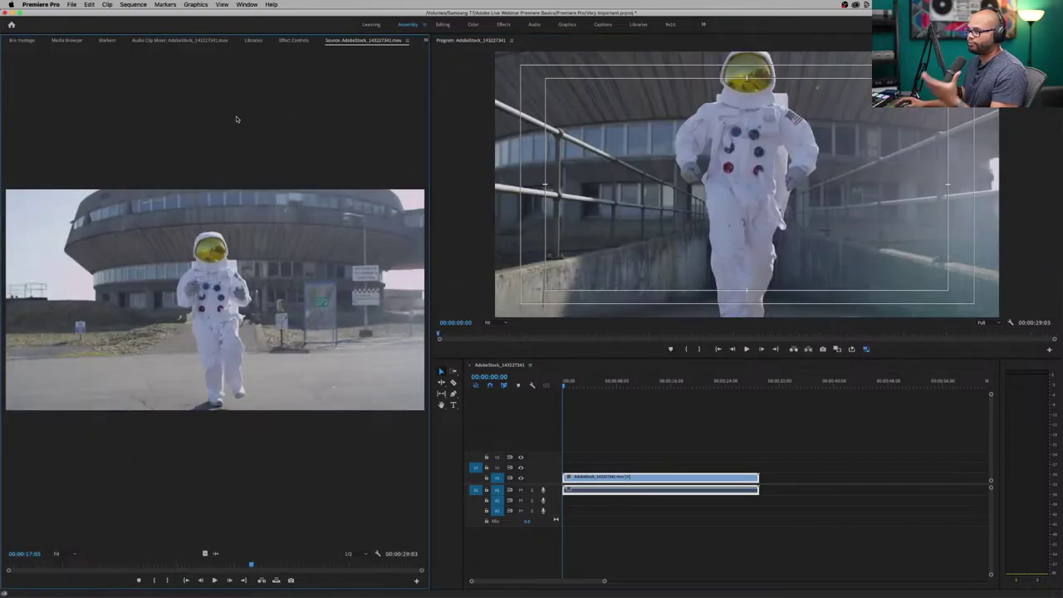
left_click(191, 40)
left_click(107, 41)
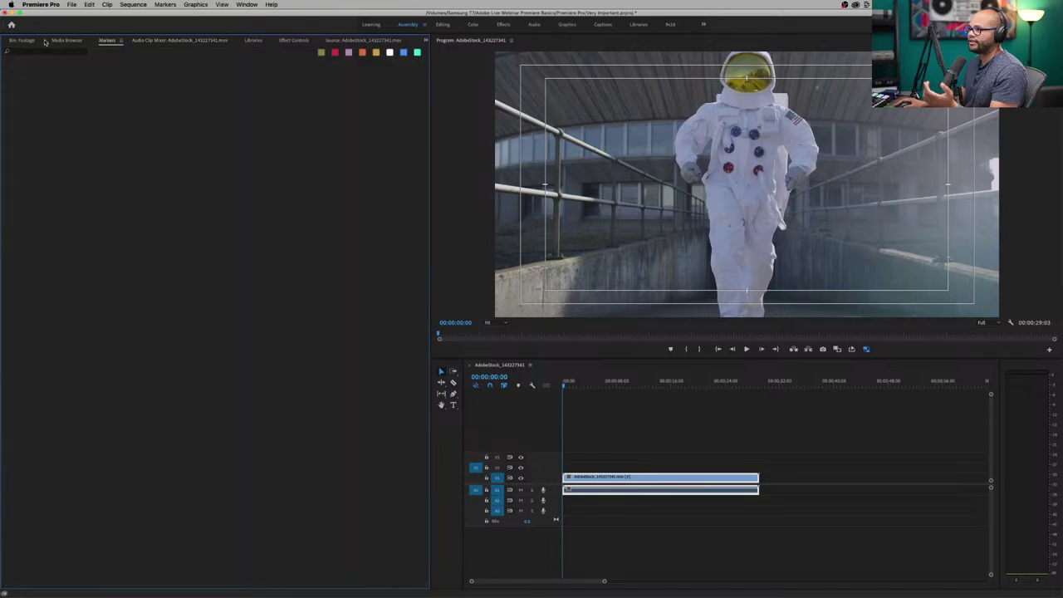
left_click(63, 41)
left_click(163, 41)
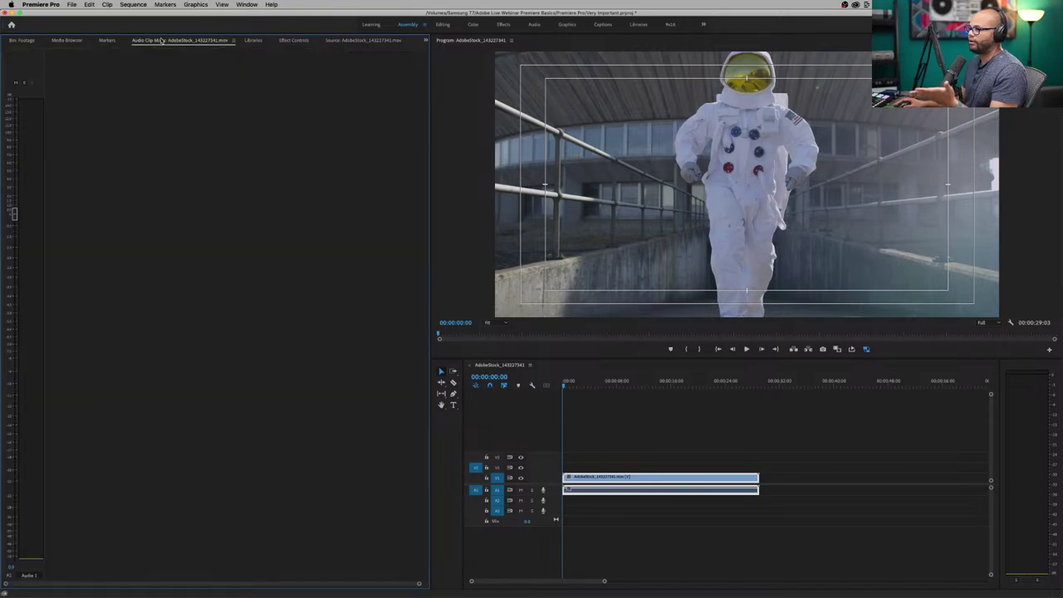
left_click(253, 40)
left_click(292, 41)
left_click(336, 41)
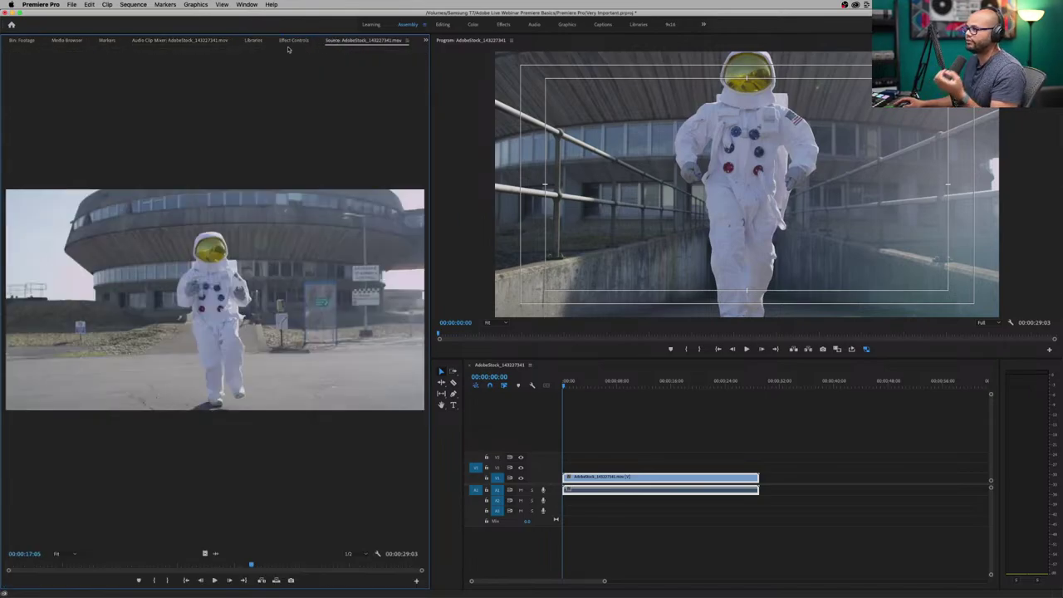
left_click_drag(343, 41, 438, 100)
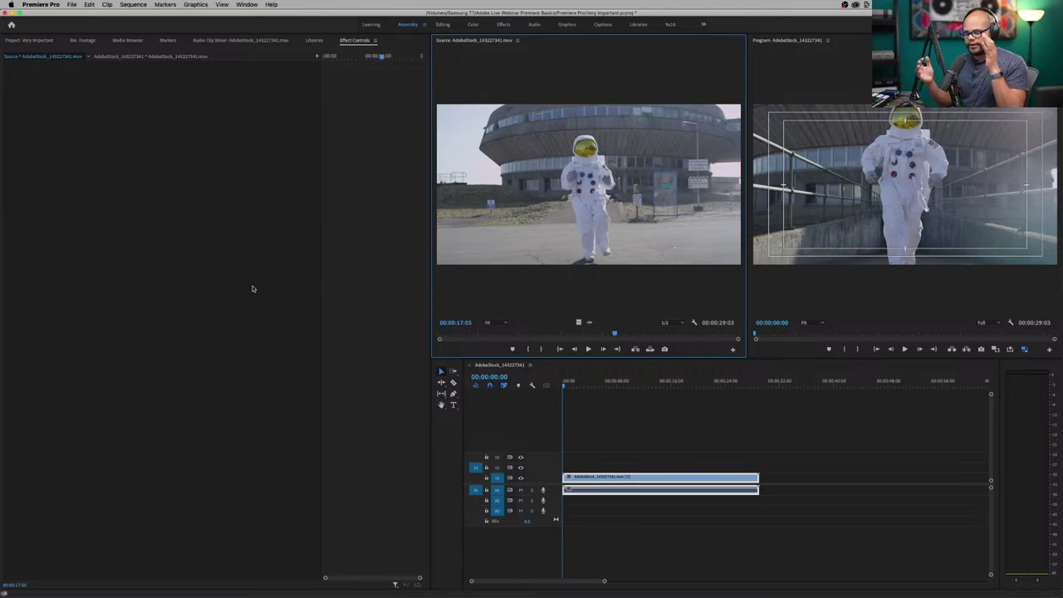
Return to the Footage bin, load the clip of the applauding office crowd in the Source Monitor, and scrub it to 00:00:07:20.
left_click(232, 268)
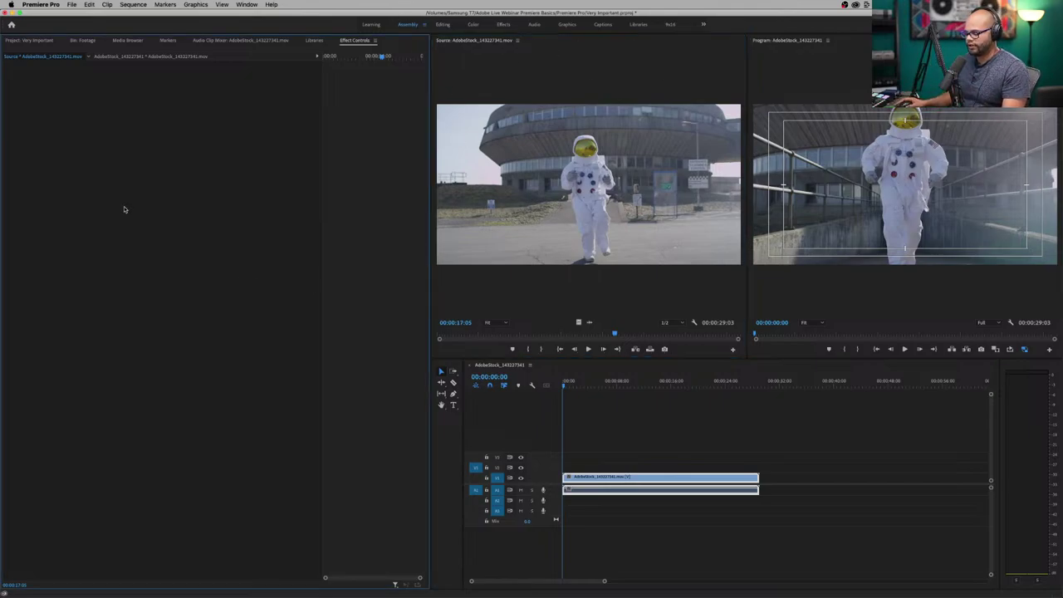
key("shift+1")
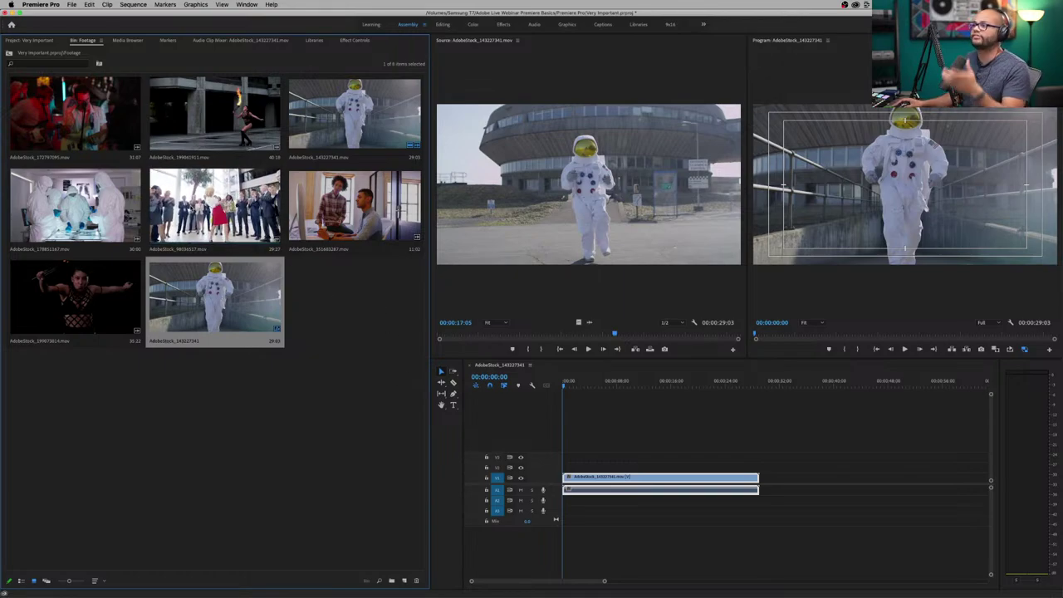
double_click(214, 206)
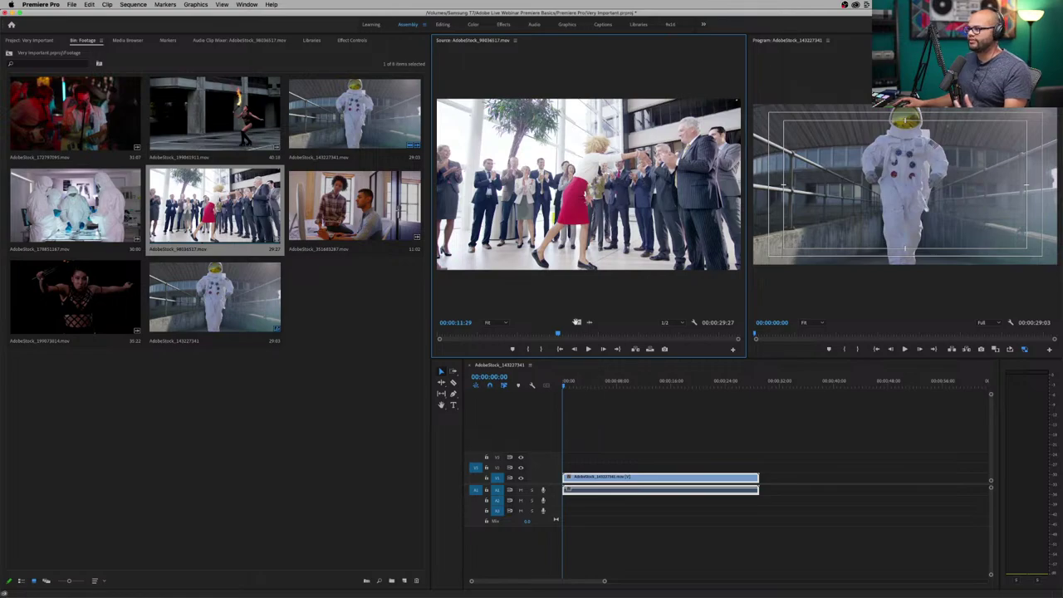
left_click_drag(559, 333, 513, 341)
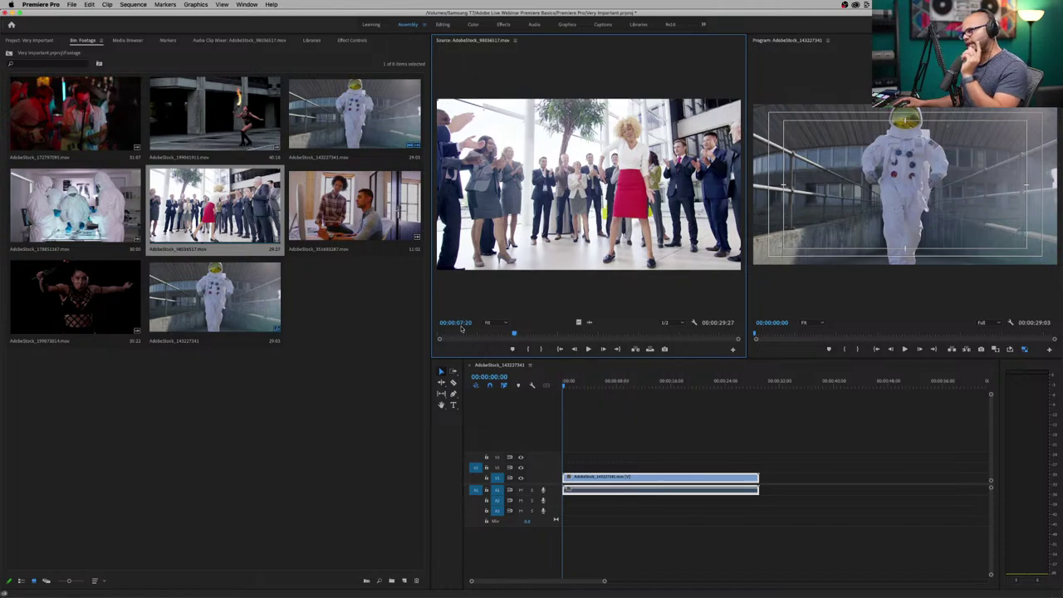
Scrub the AdobeStock_143227341 sequence in the timeline to 00:00:03:24.
left_click(514, 371)
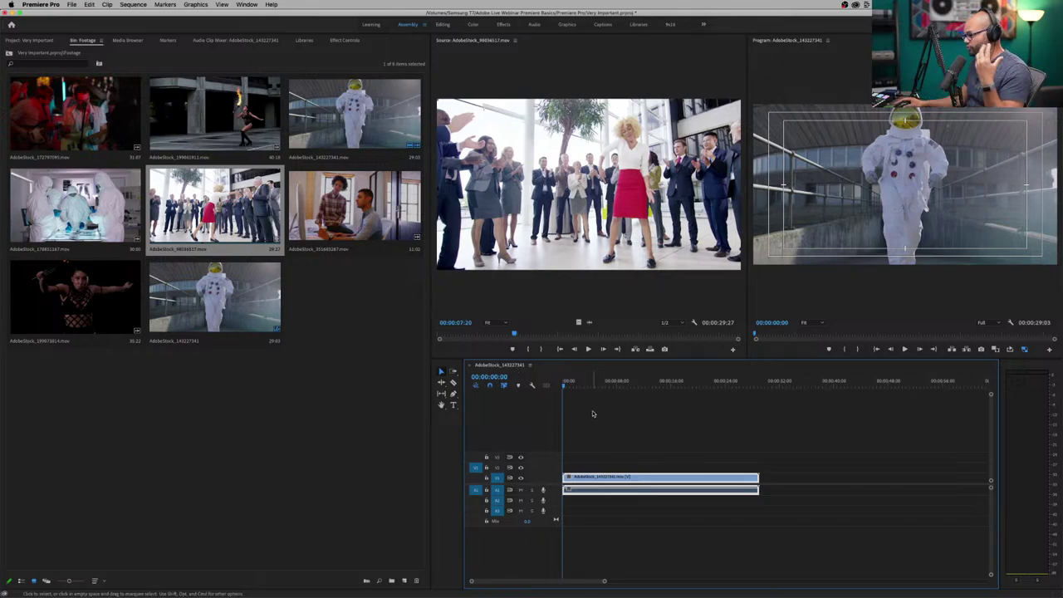
left_click_drag(584, 384, 581, 428)
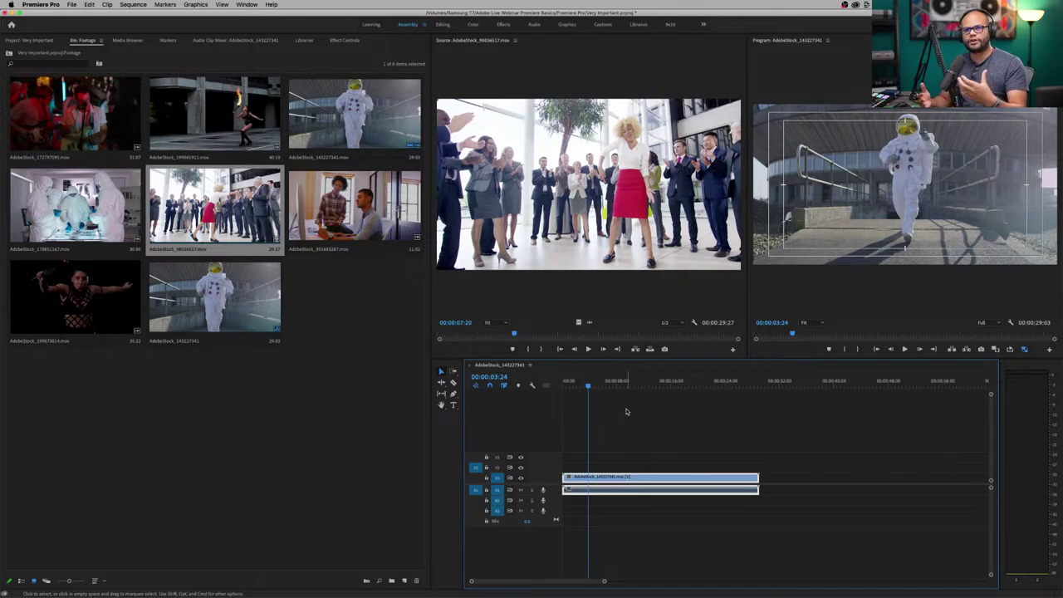
Try the Pen and Slip tools, and return to the Selection tool.
left_click(454, 434)
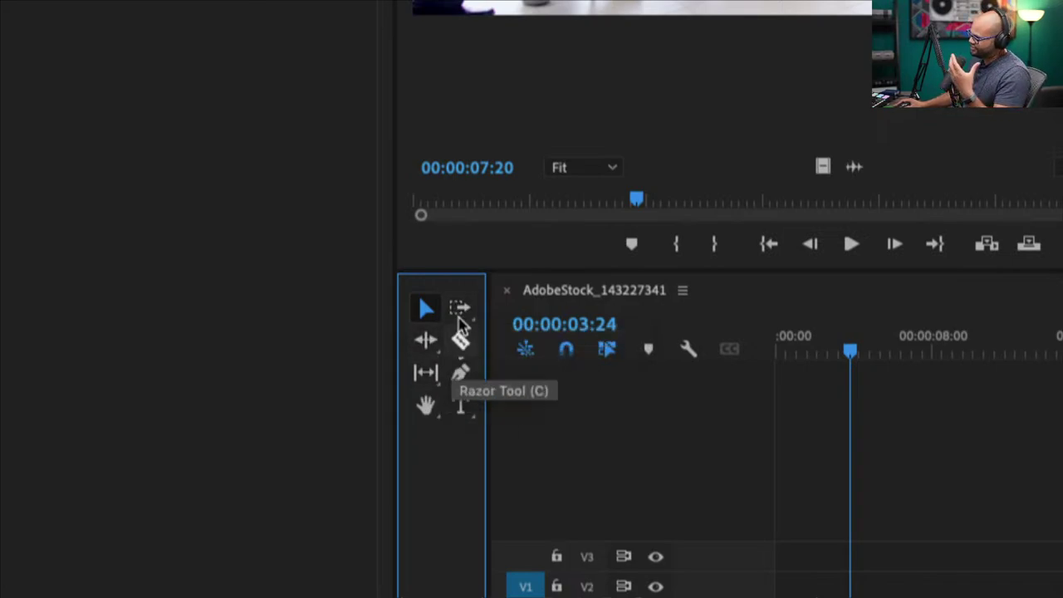
left_click(462, 373)
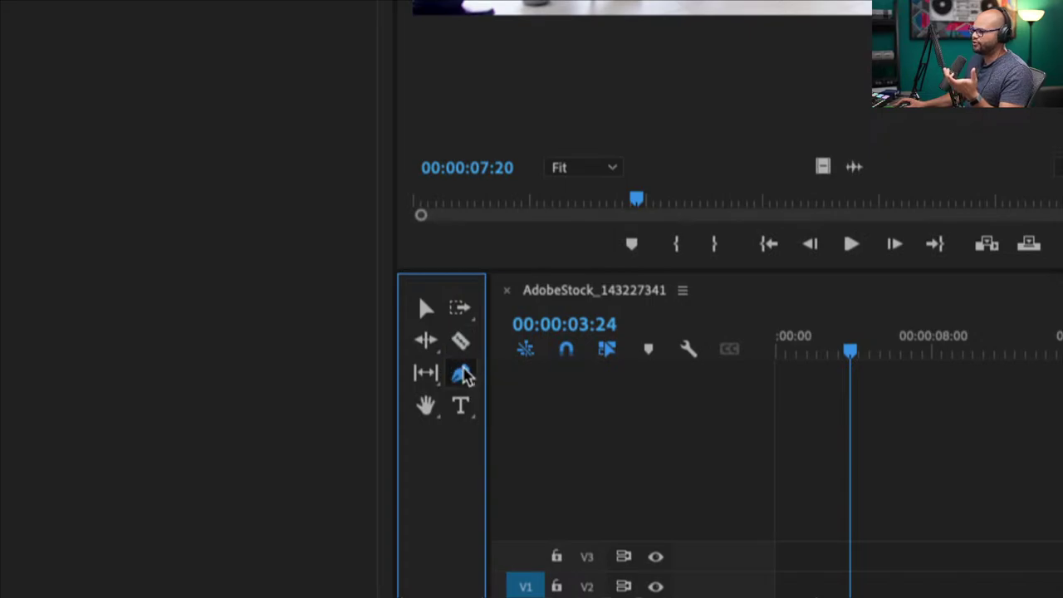
left_click(428, 375)
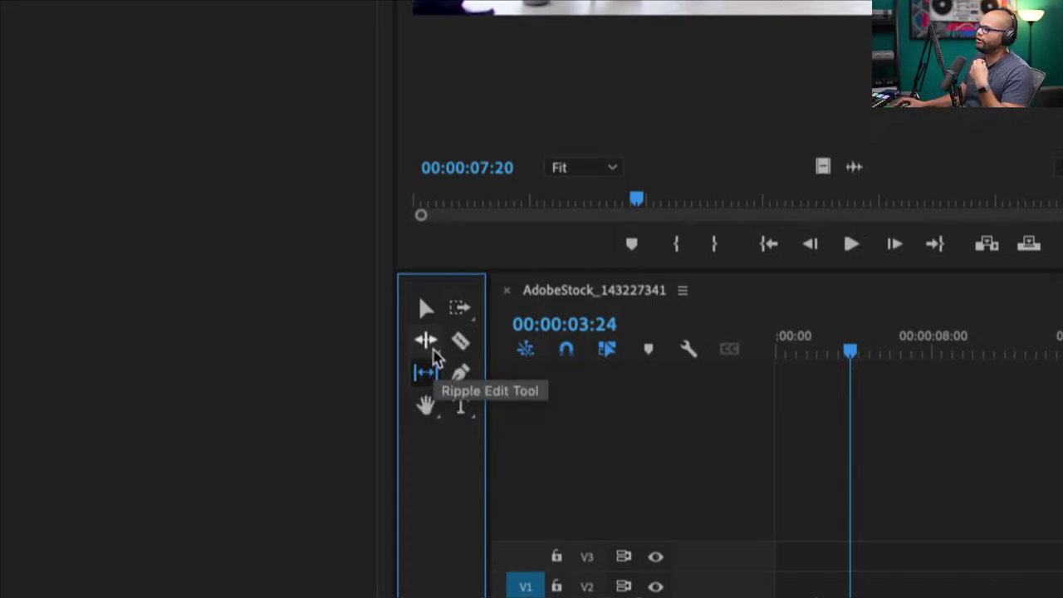
left_click(425, 308)
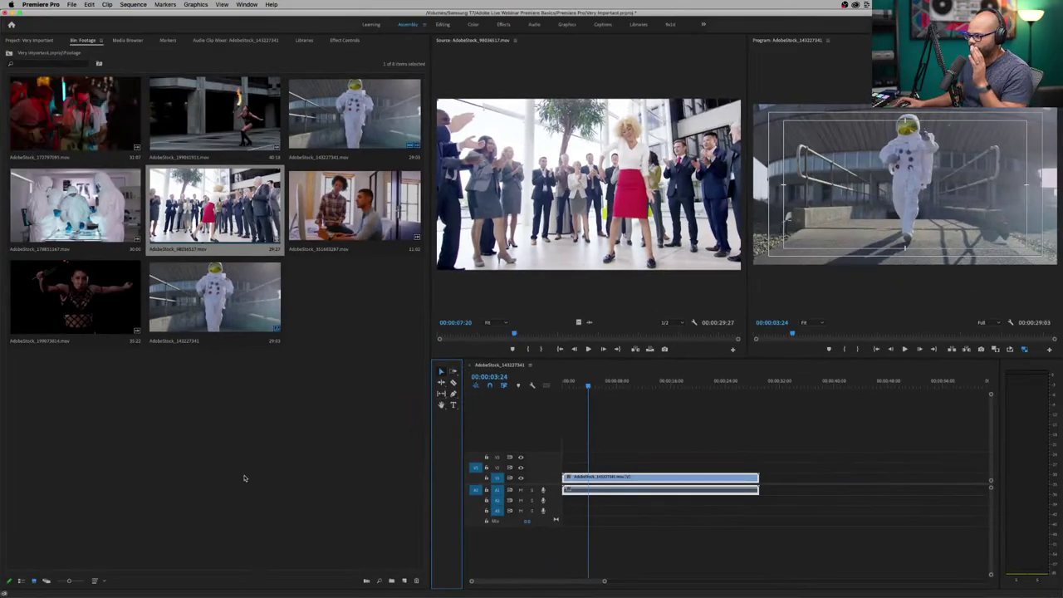
Bring focus to the Footage bin, Source Monitor, Program Monitor, Timeline and Tools panel in turn, ending on the Timeline.
left_click(244, 479)
left_click(589, 73)
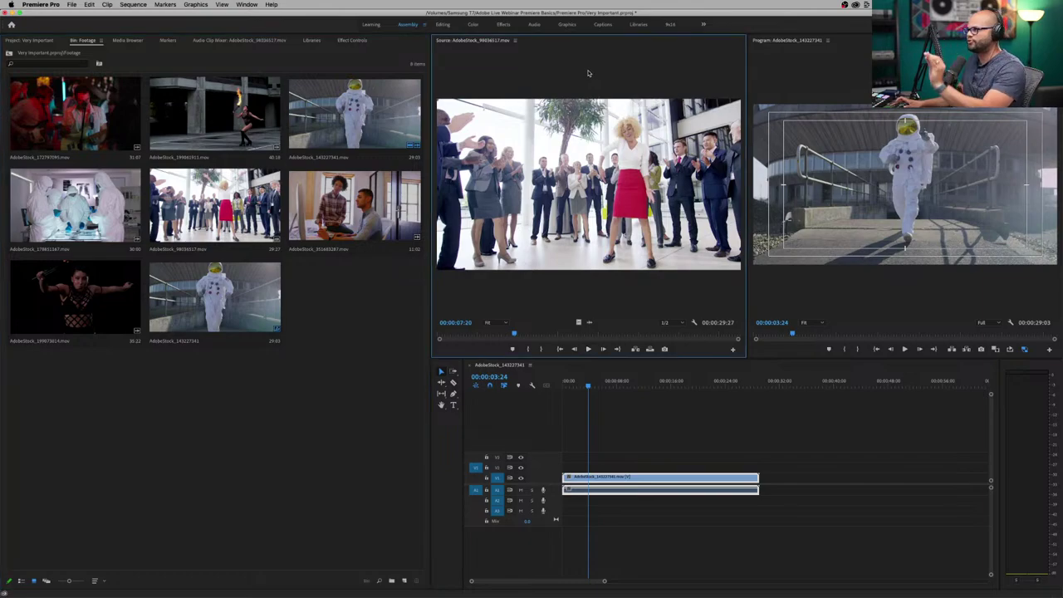
left_click(806, 66)
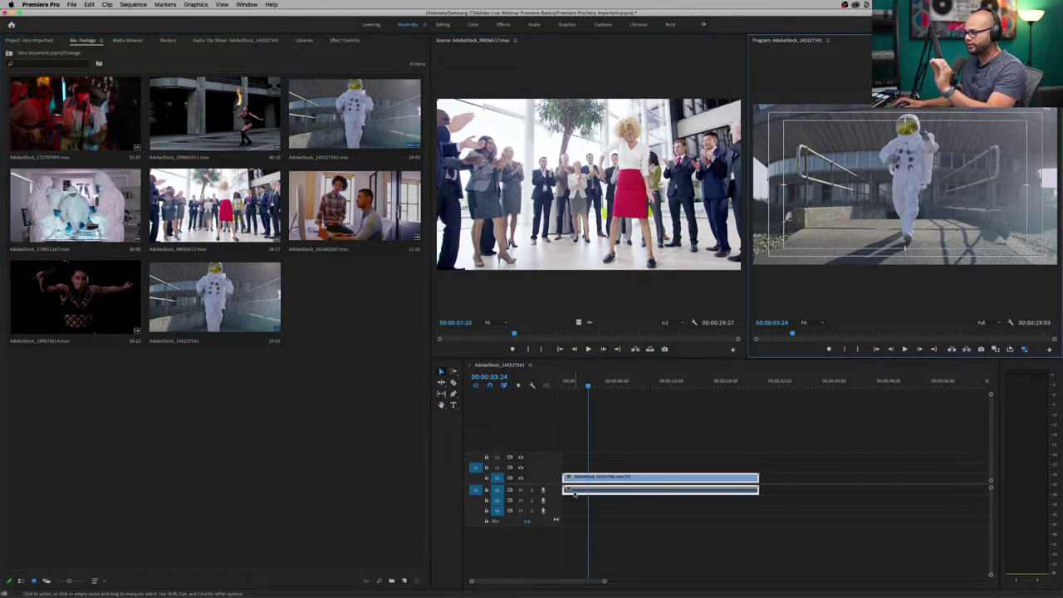
left_click(601, 439)
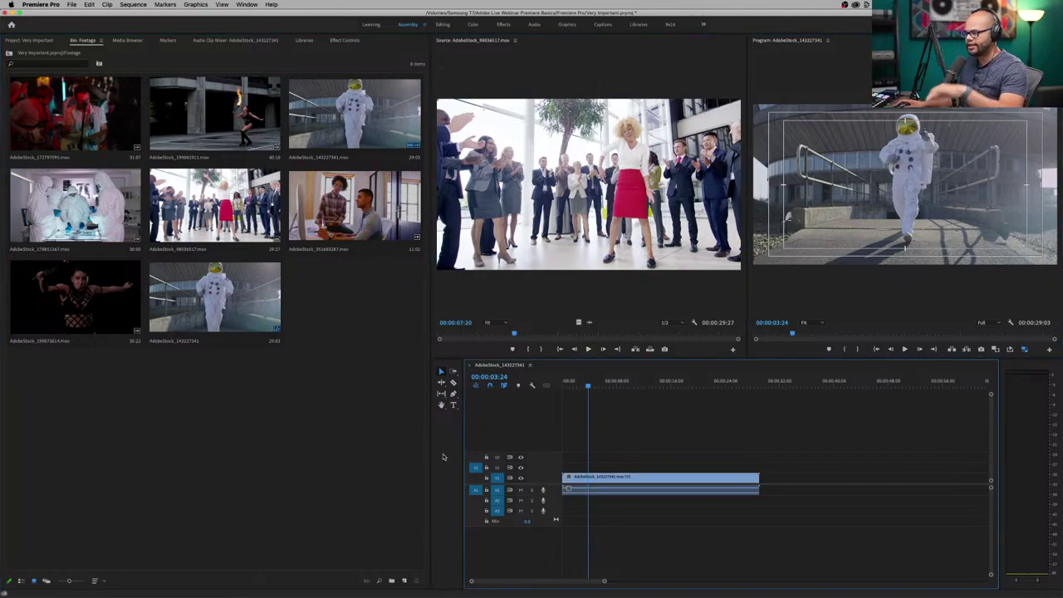
left_click(443, 457)
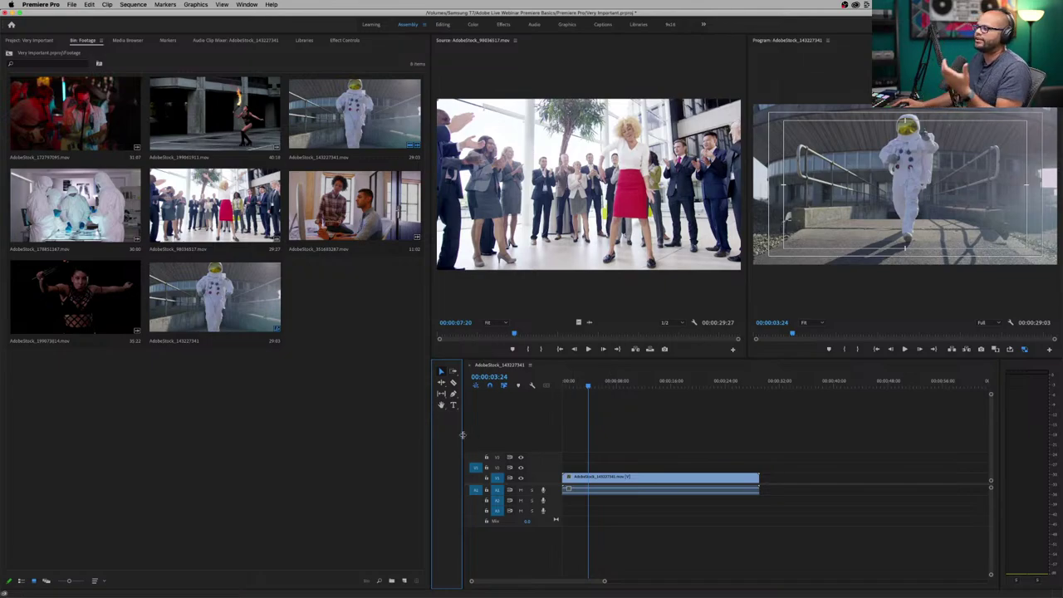
left_click(581, 420)
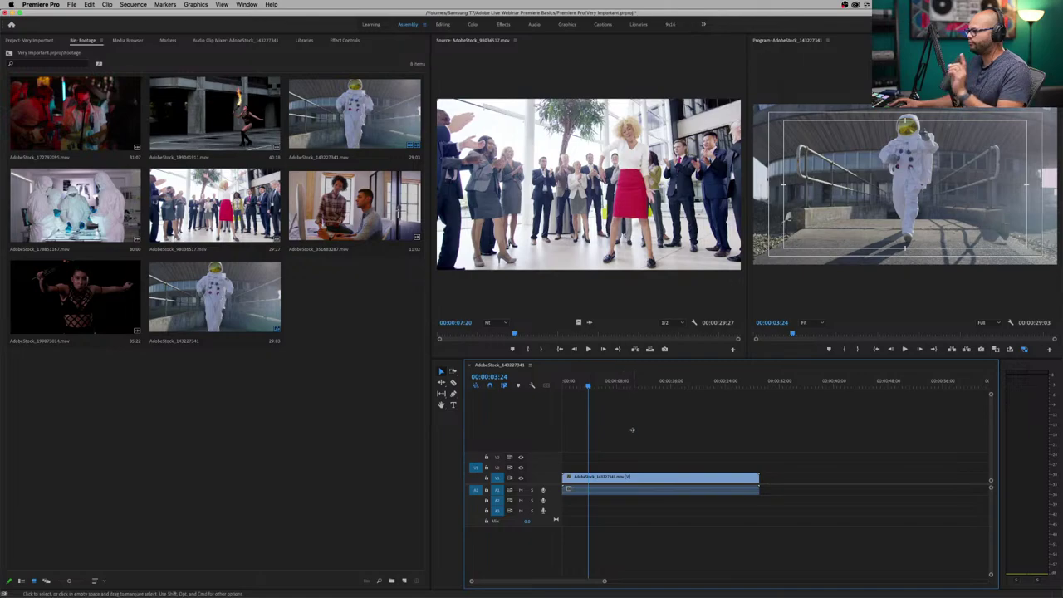
Delete the astronaut clip's video and audio from the timeline, and close the AdobeStock_143227341 sequence.
left_click_drag(632, 434, 596, 501)
key("Delete")
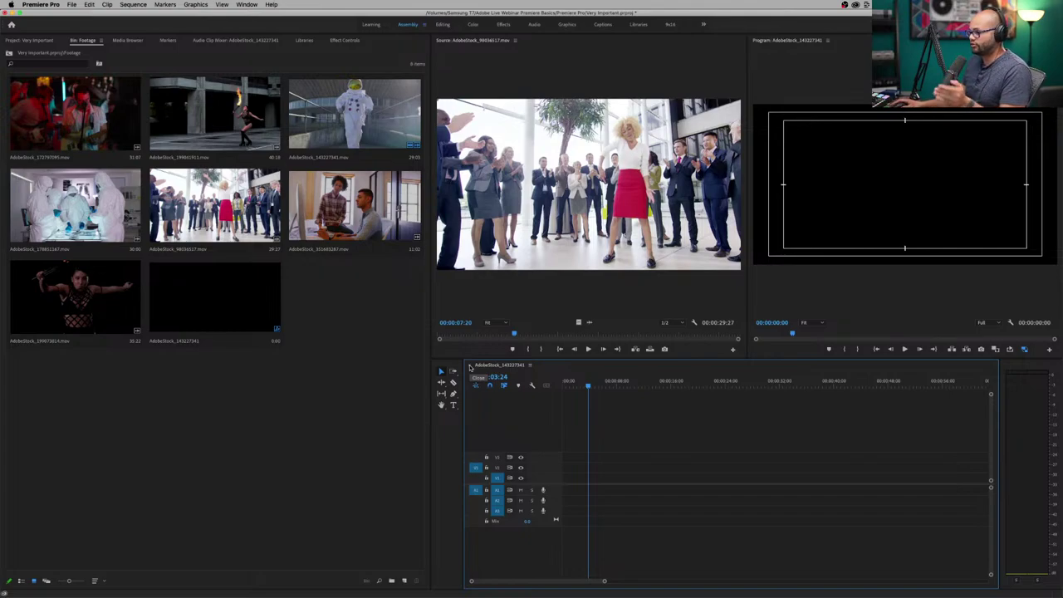
left_click(470, 366)
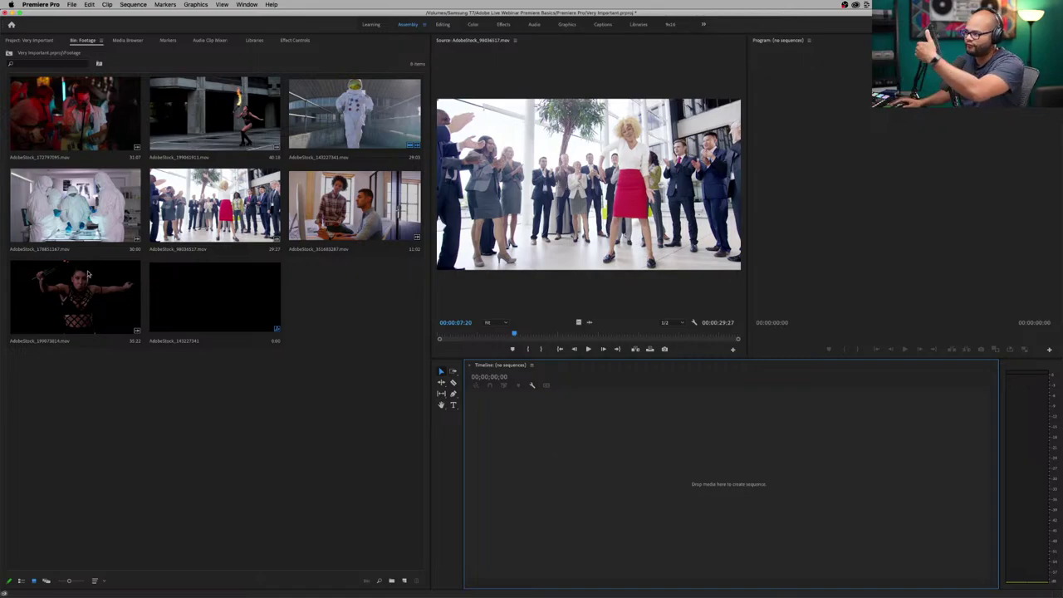
Try creating a sequence by placing the fire dancer clip AdobeStock_199061911.mov in the empty timeline, and undo it.
left_click(260, 388)
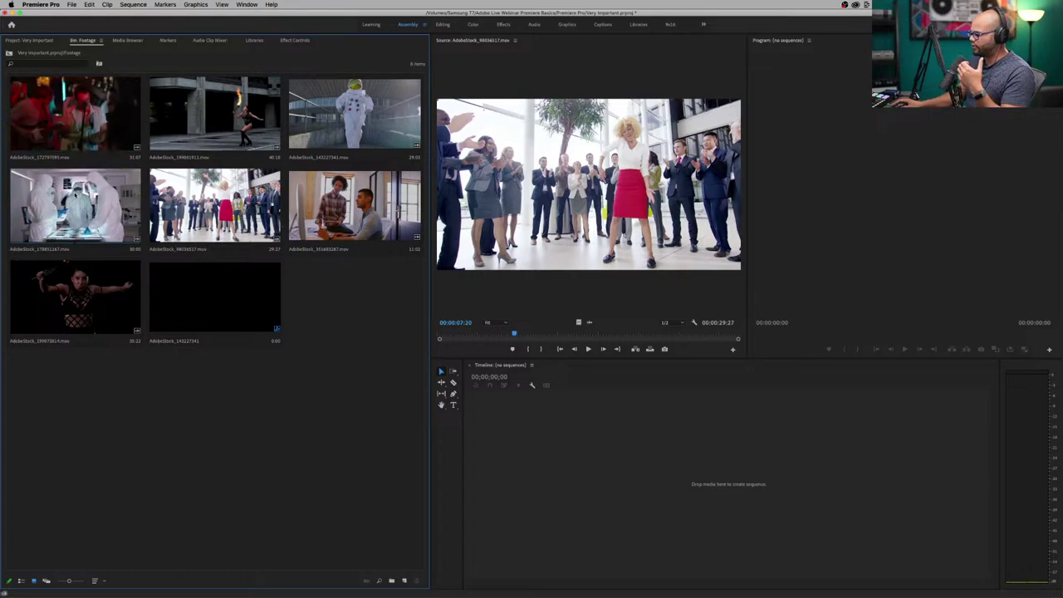
left_click(190, 130)
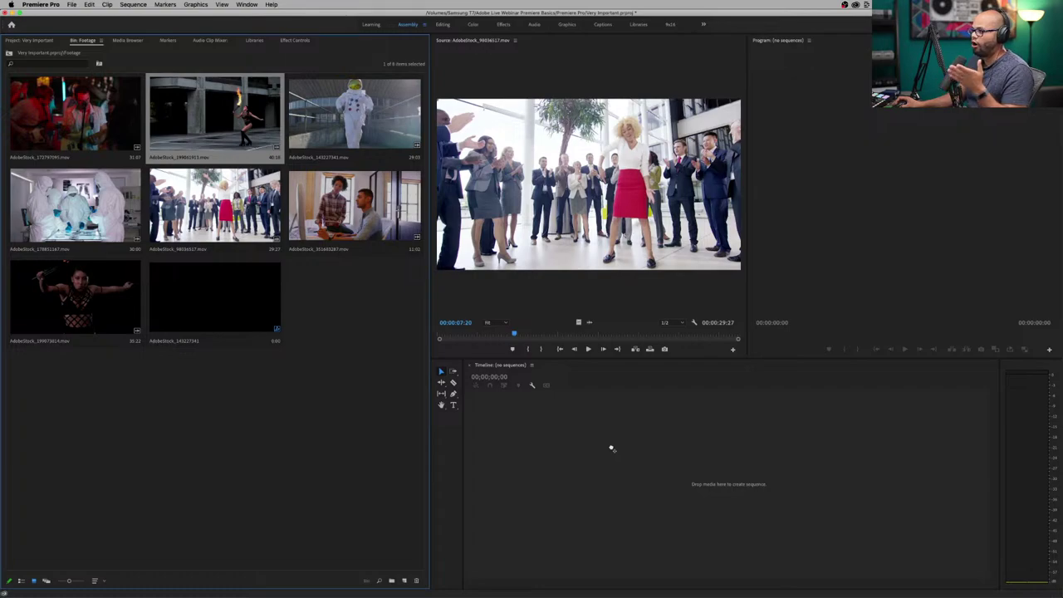
left_click_drag(611, 448, 611, 449)
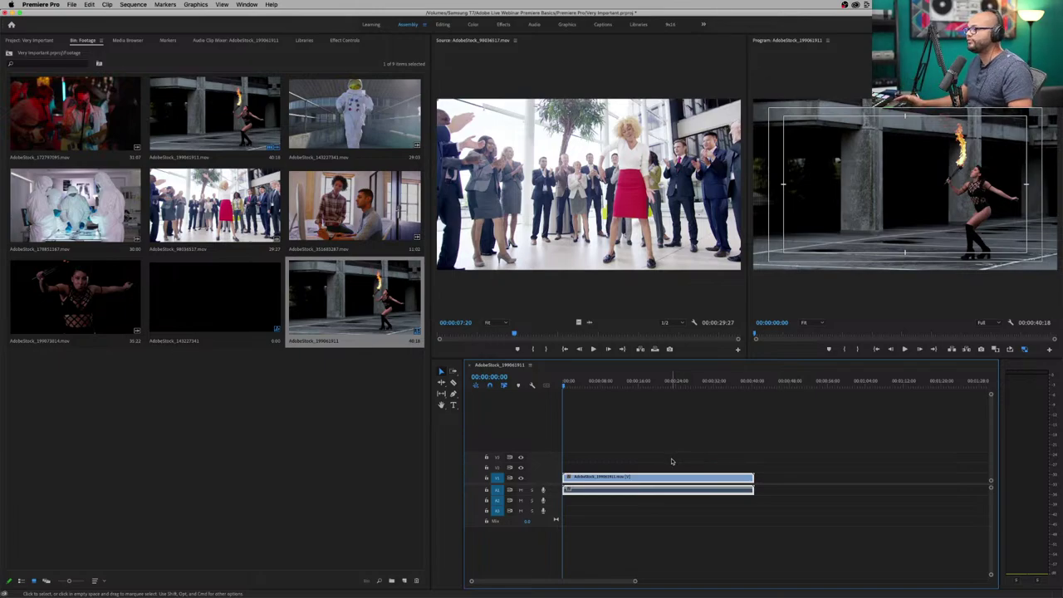
key("super+z")
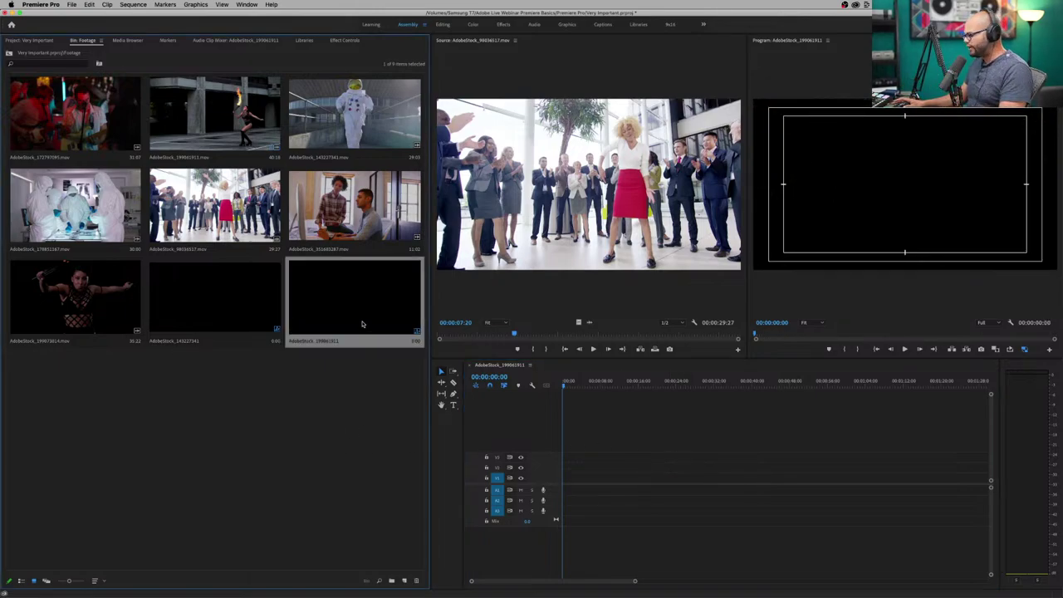
key("super+z")
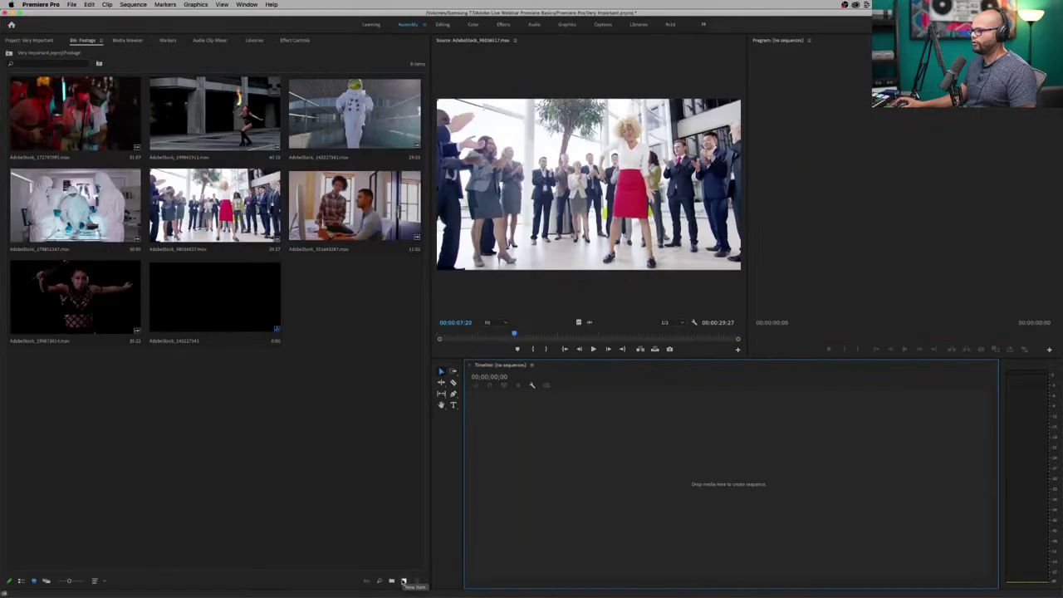
Try creating a matching sequence from the astronaut clip AdobeStock_143227341.mov as a new item in the Footage bin, and undo it.
left_click(392, 444)
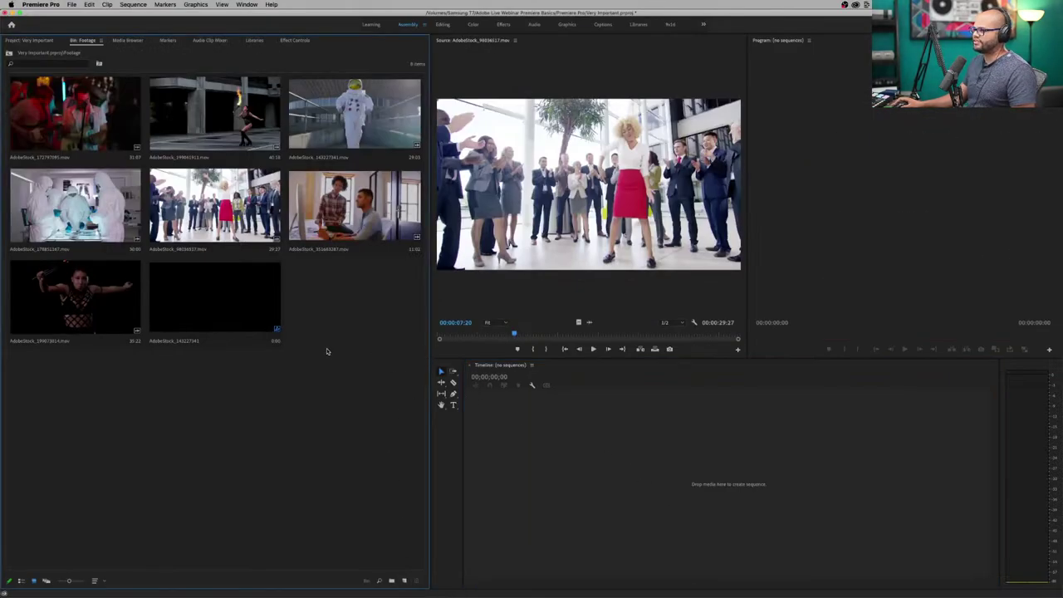
left_click(368, 143)
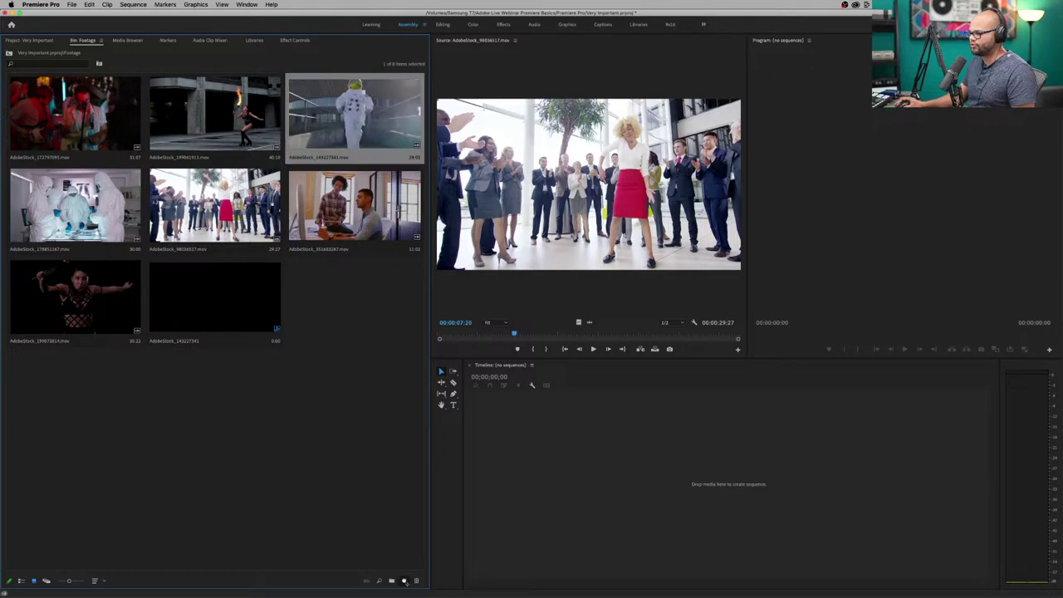
left_click_drag(405, 582, 405, 581)
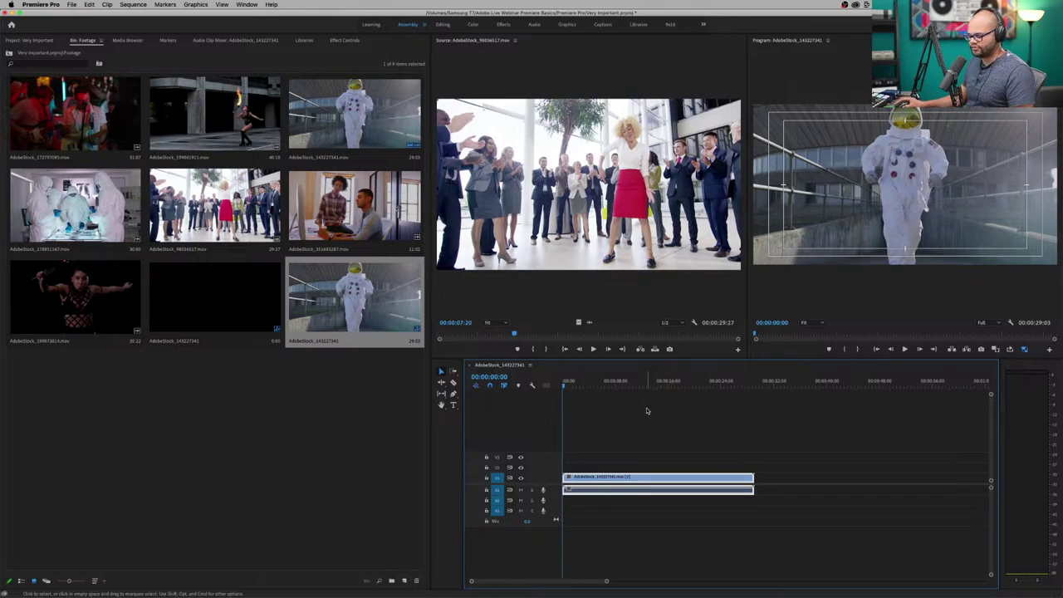
key("super+z")
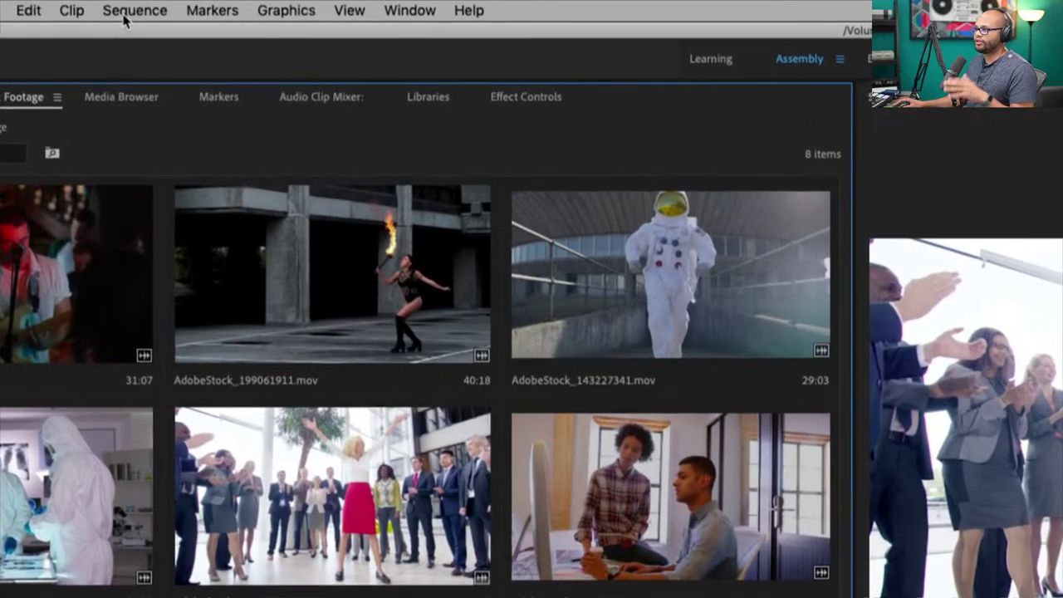
Start a new sequence without using a clip, and set its editing mode to Custom.
left_click(125, 11)
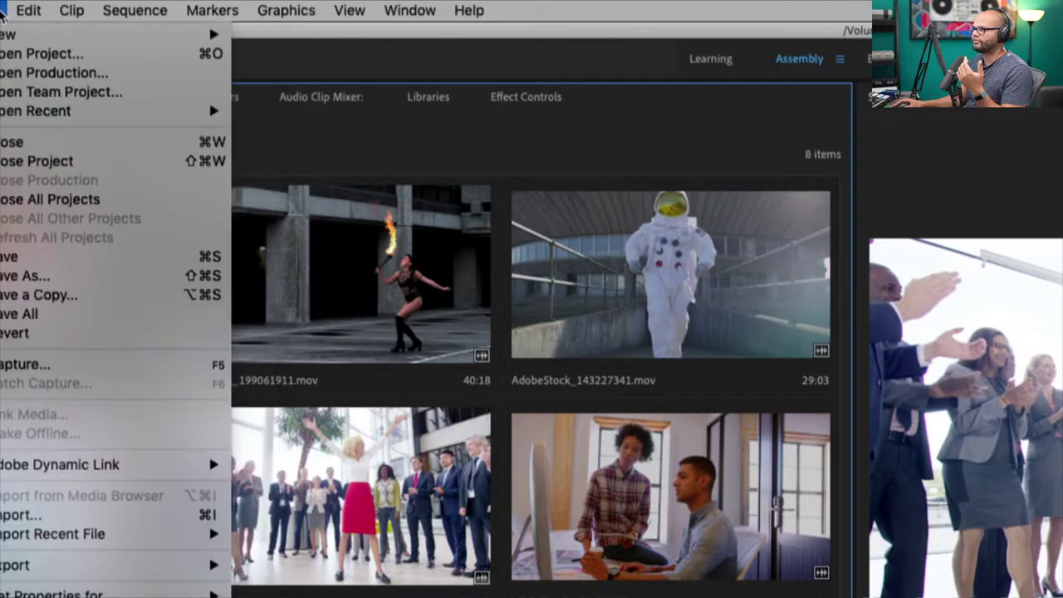
mouse_move(1, 10)
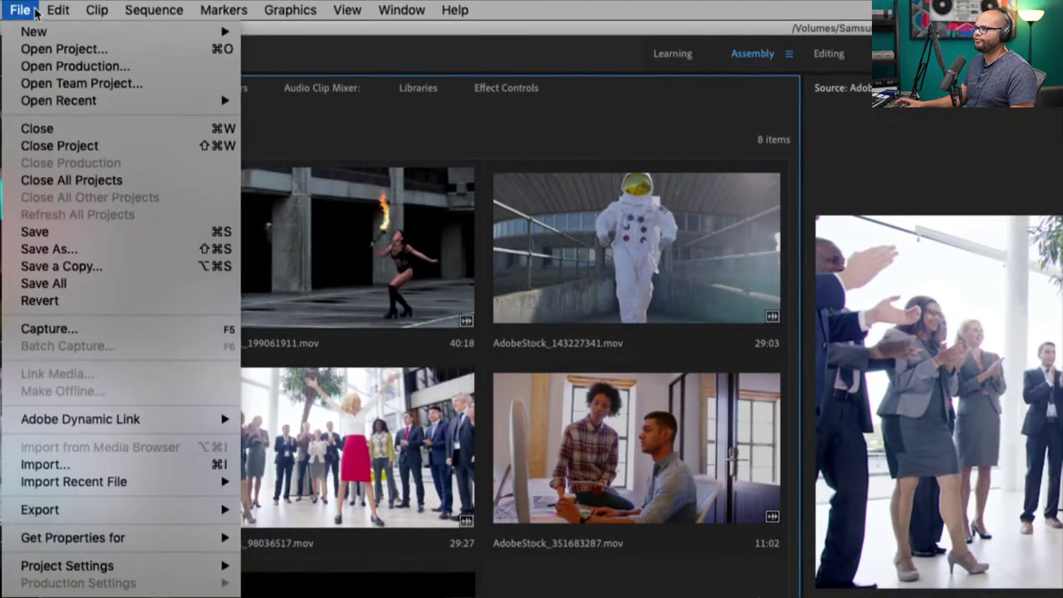
mouse_move(40, 31)
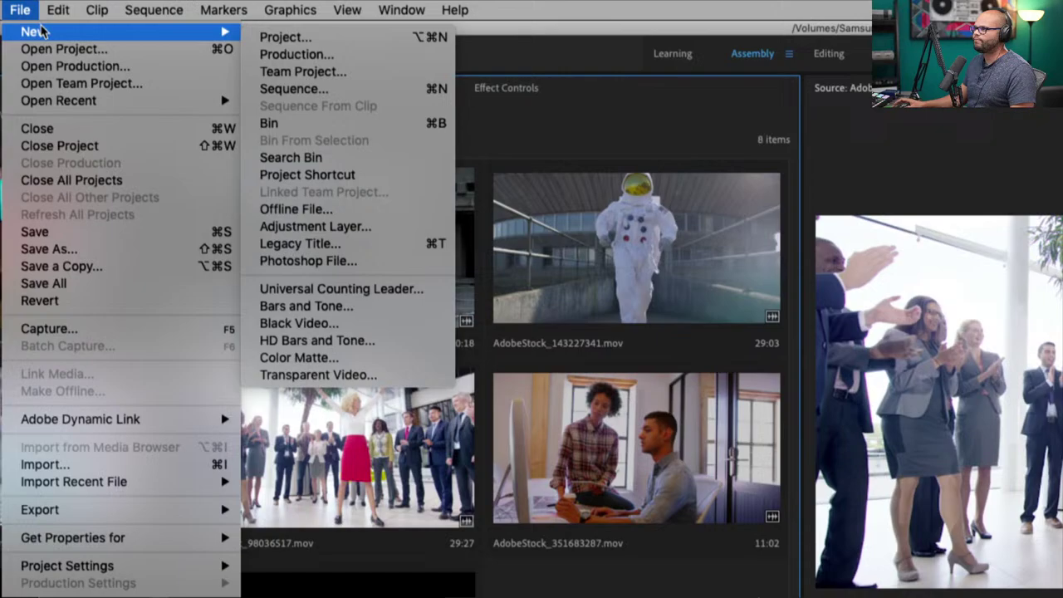
left_click(311, 89)
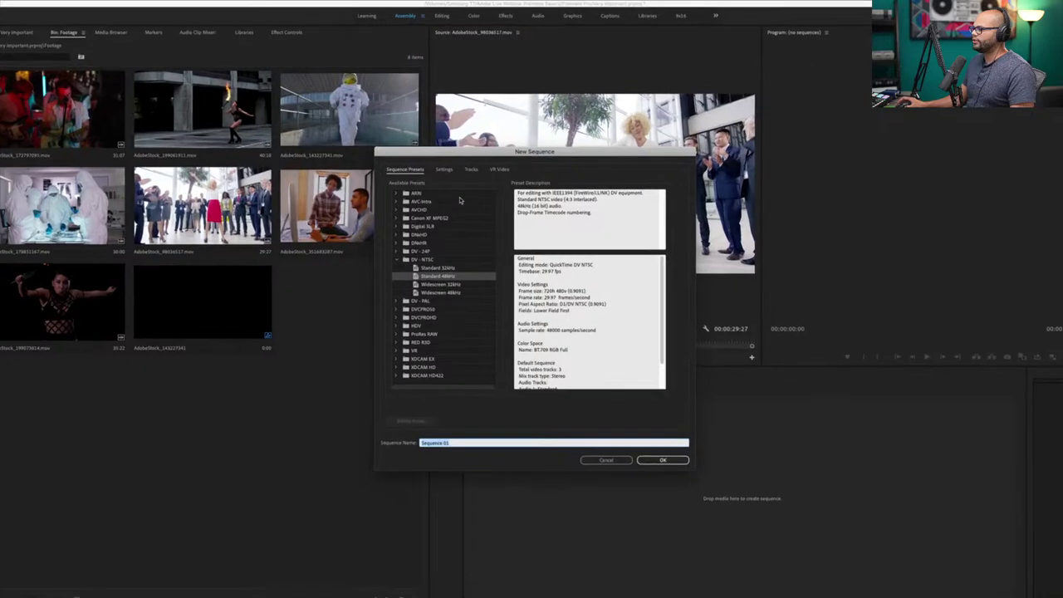
left_click(444, 172)
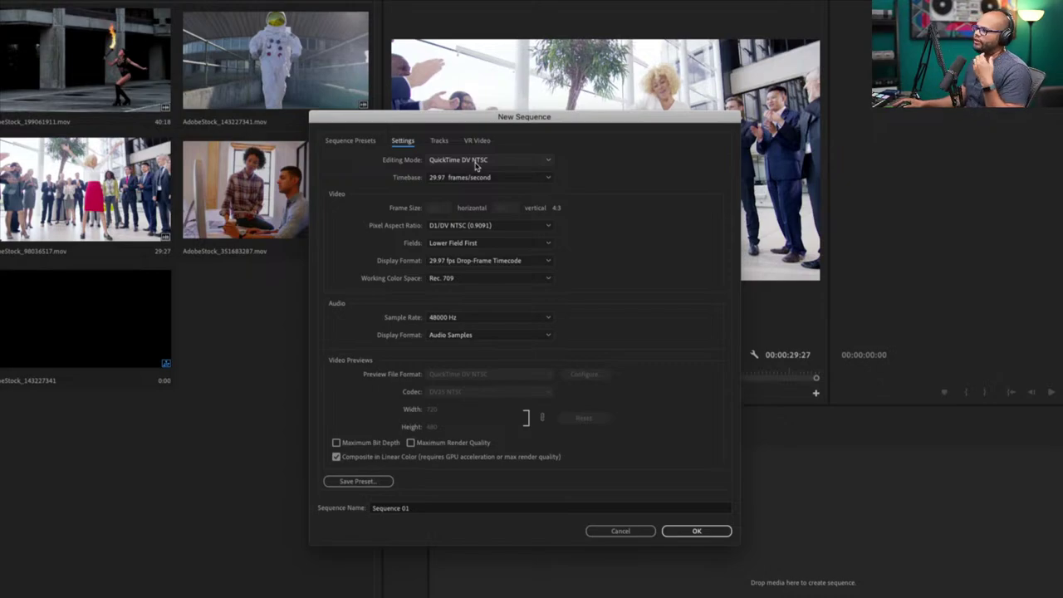
left_click(477, 161)
scroll(490, 376, "up", 2)
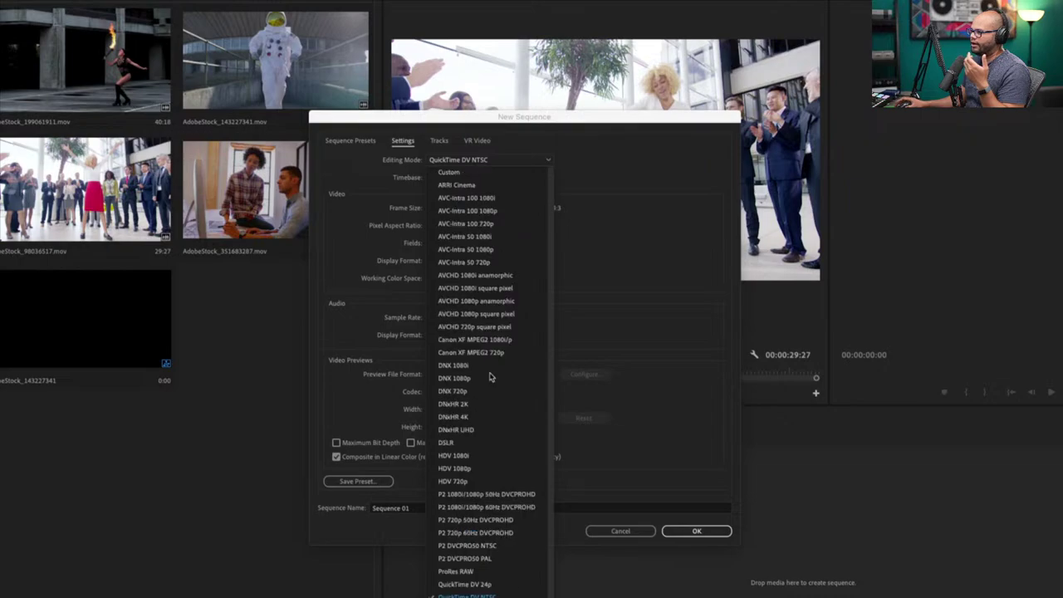
left_click(461, 173)
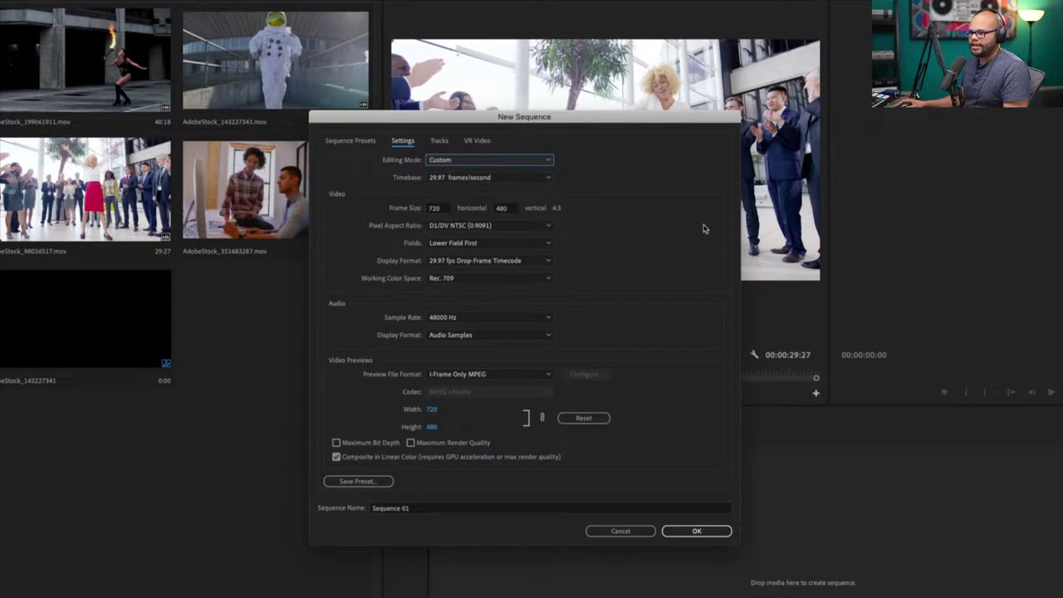
Set the new sequence's timebase to 23.976 frames/second and its frame size to 1920 horizontal by 1080 vertical.
left_click(514, 179)
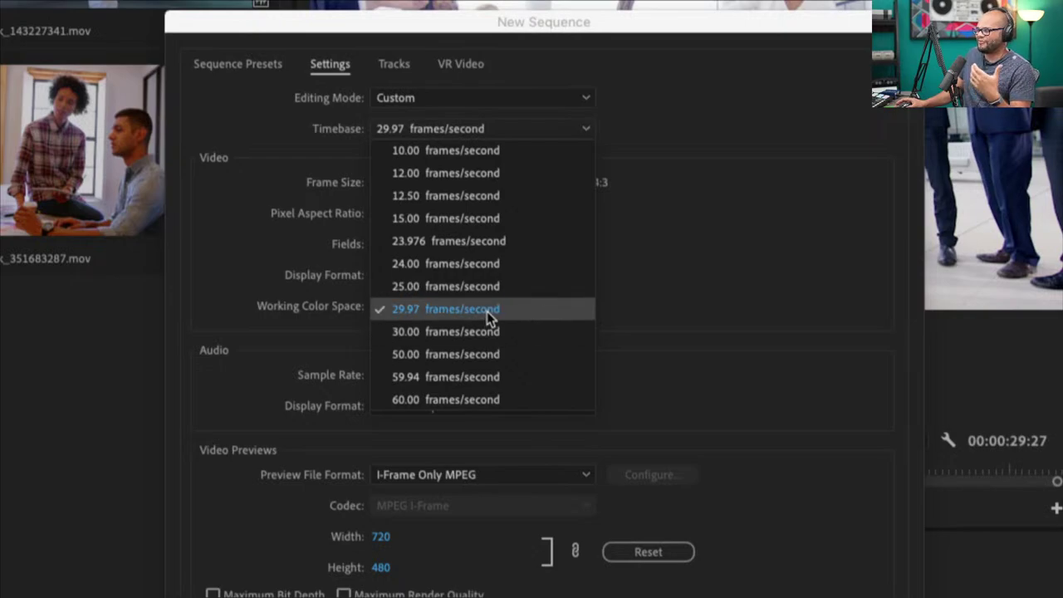
left_click(478, 248)
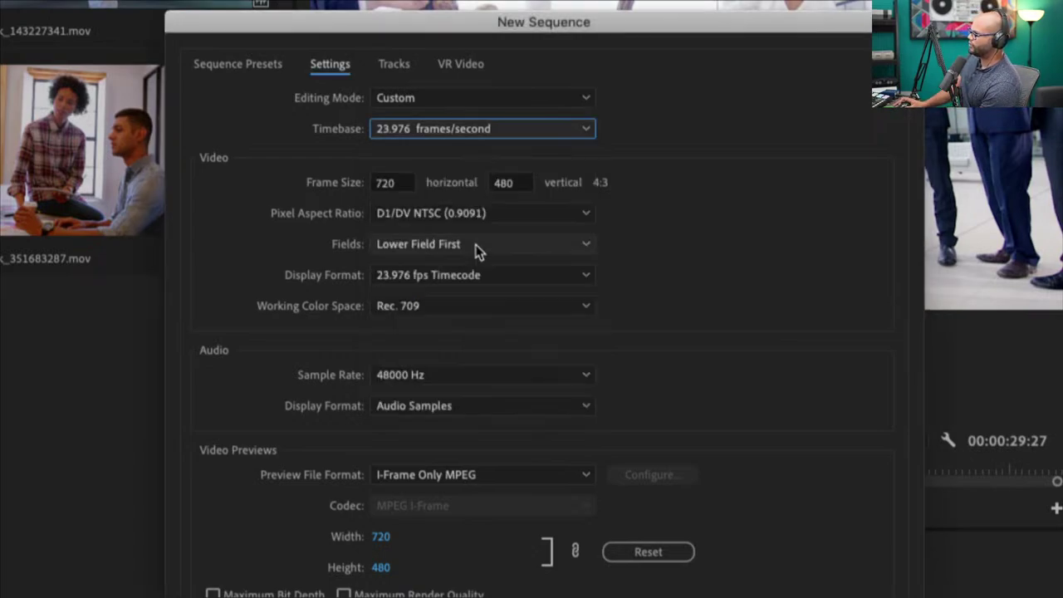
double_click(399, 183)
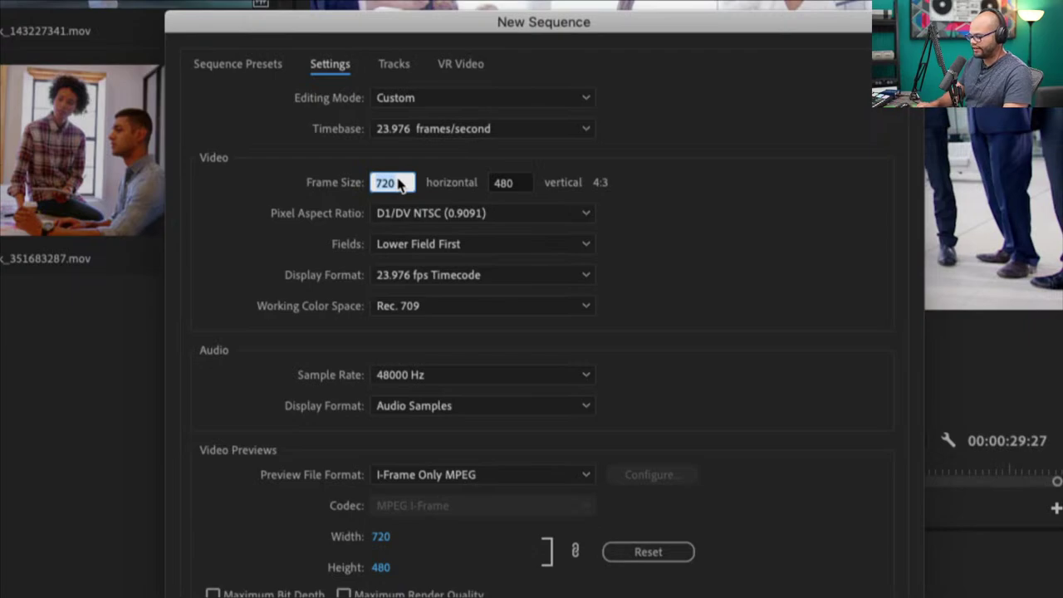
type("1920")
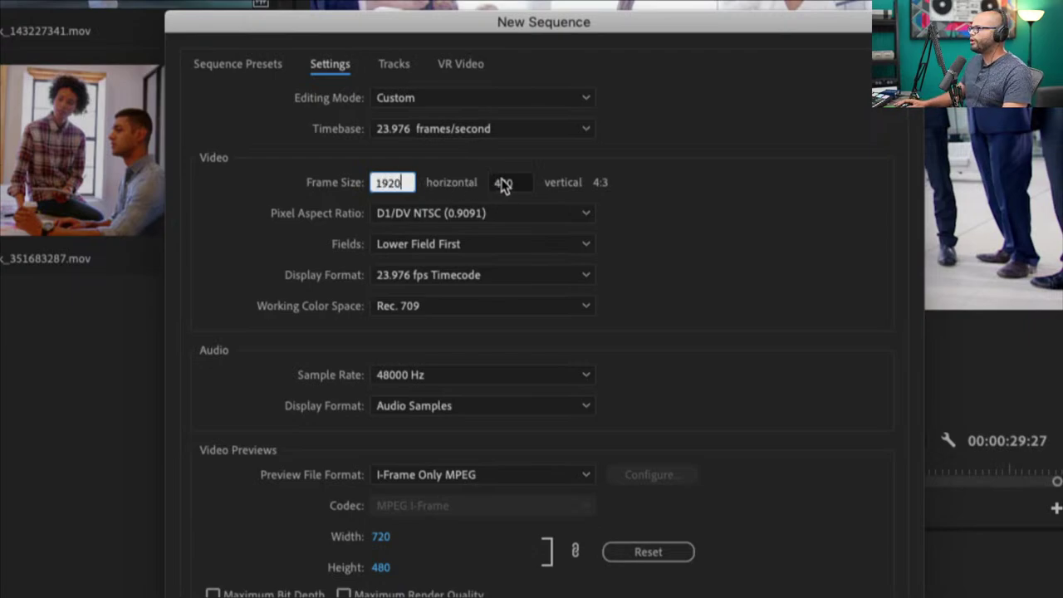
double_click(502, 185)
type("1080")
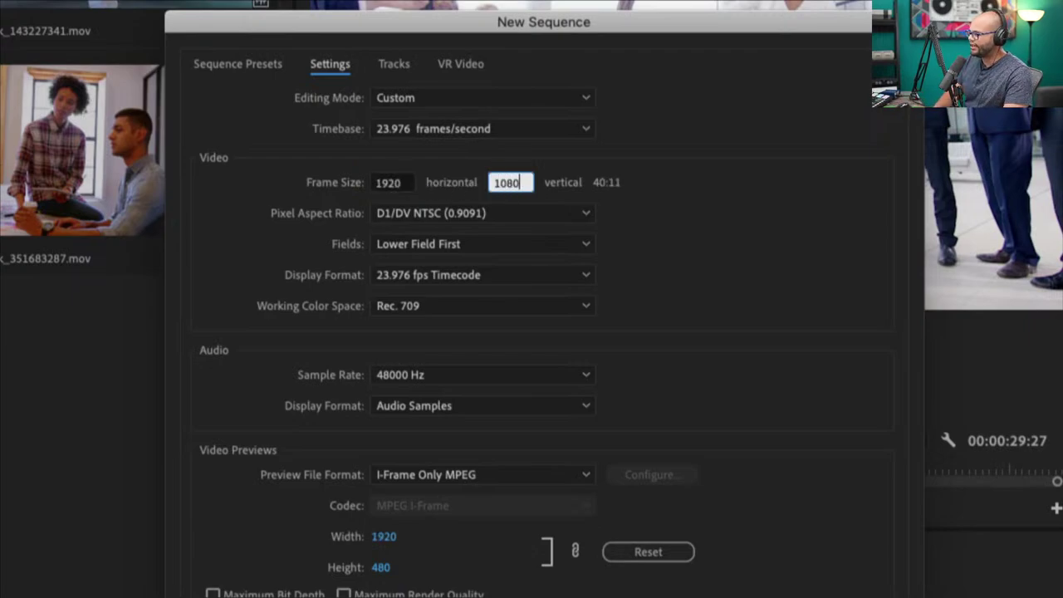
left_click(742, 197)
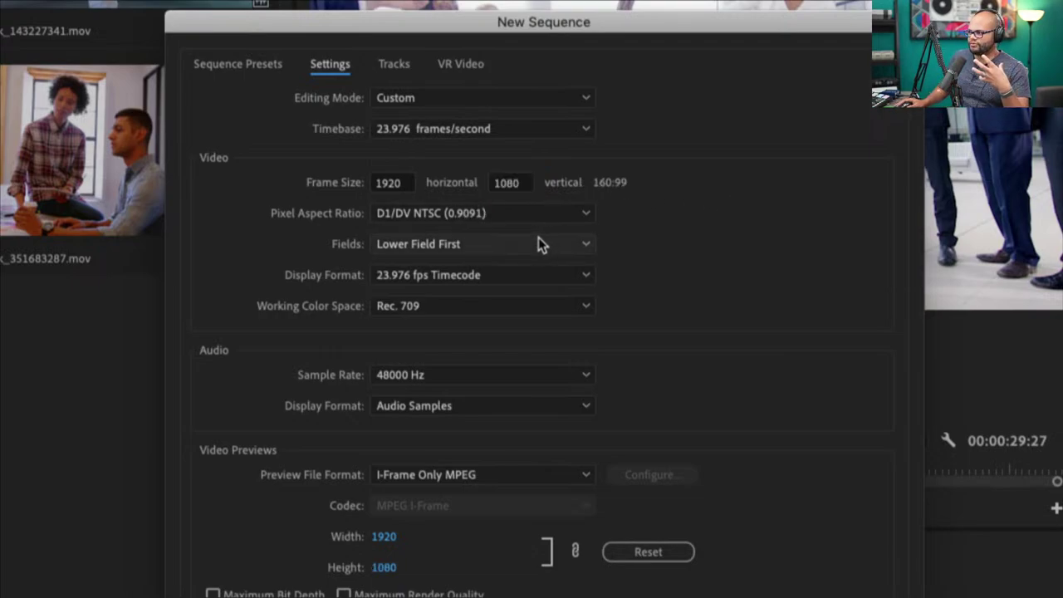
Set the pixel aspect ratio to Square Pixels (1.0) and the fields to No Fields (Progressive Scan).
left_click(507, 213)
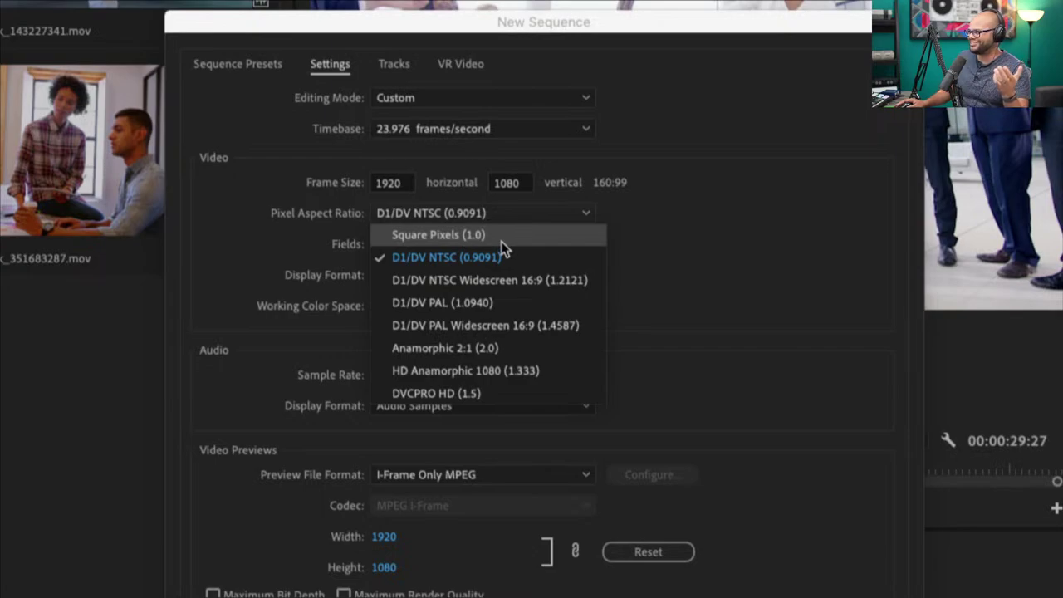
left_click(501, 241)
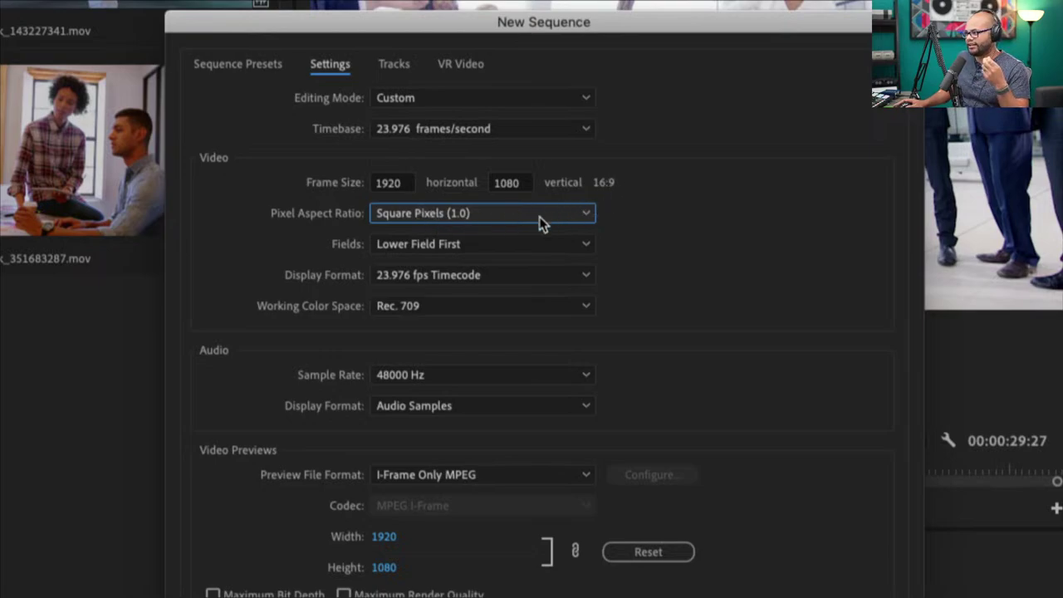
left_click(443, 244)
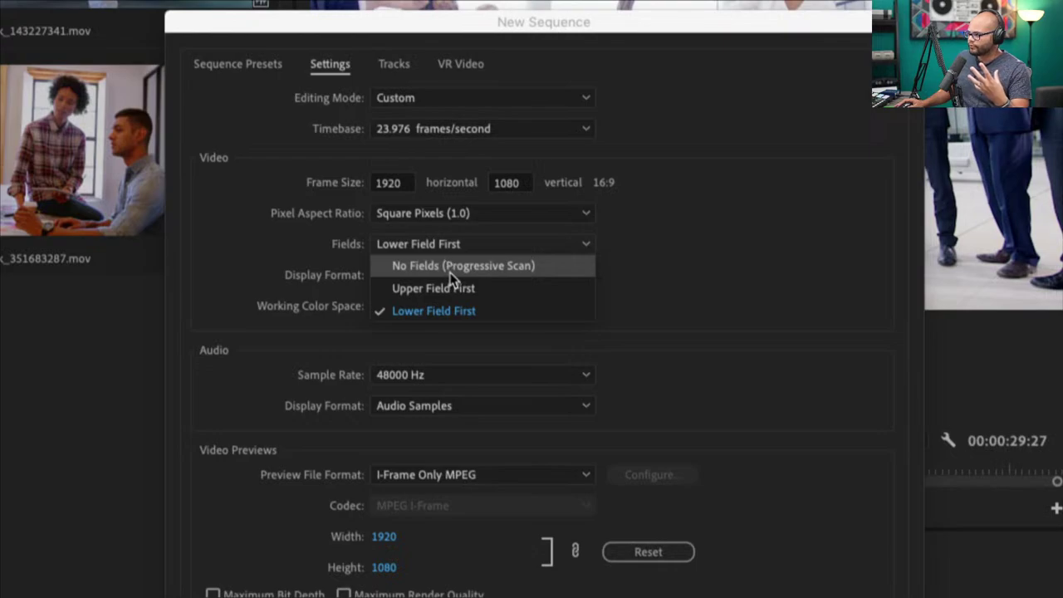
left_click(449, 266)
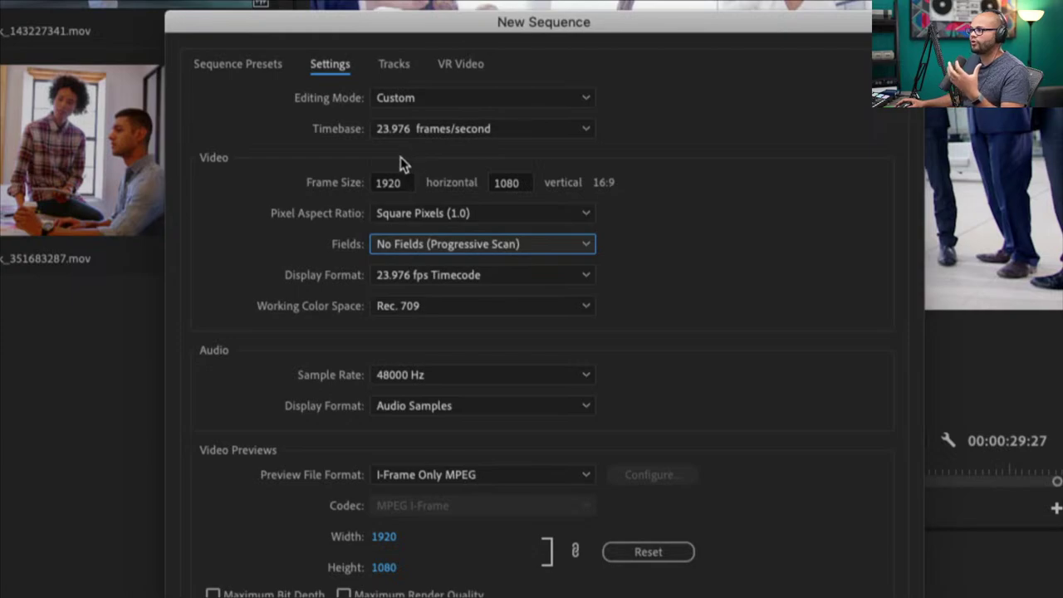
Review the timebase options, keeping 23.976 frames/second, and try a frame size of 3840 by 2160.
left_click(418, 133)
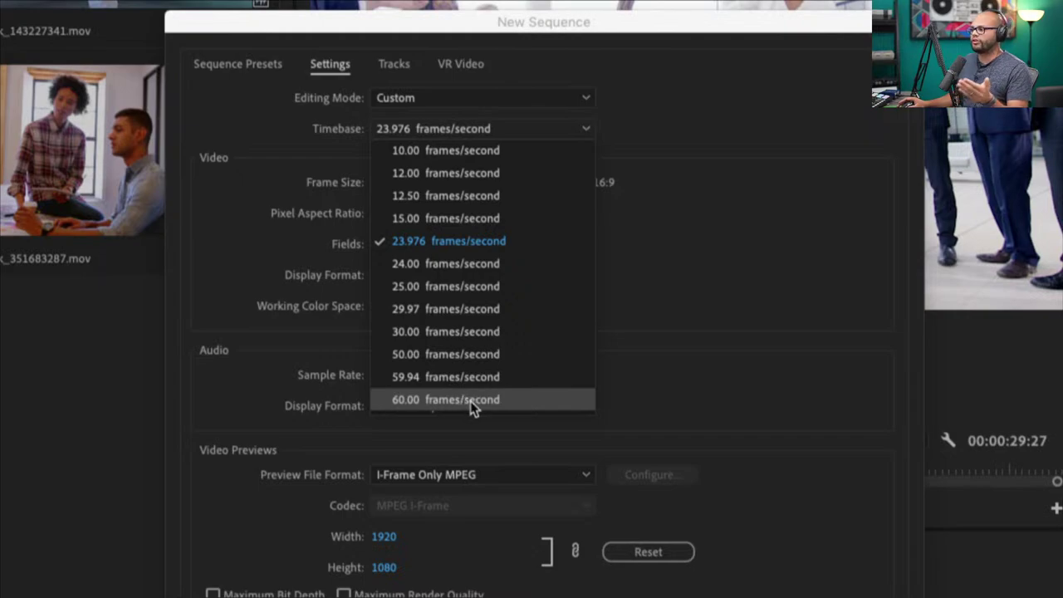
left_click(471, 241)
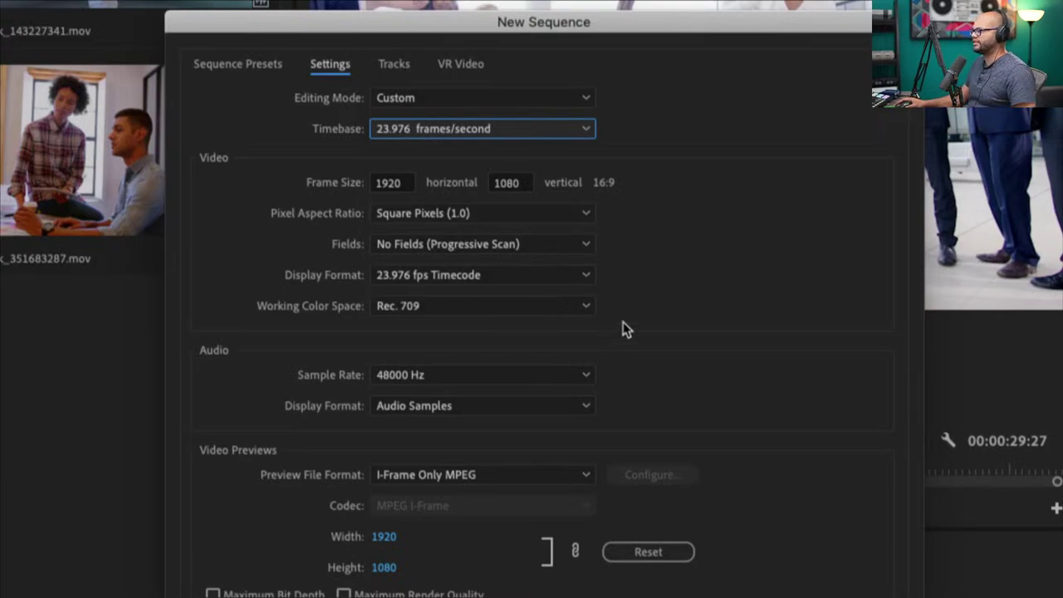
left_click(393, 184)
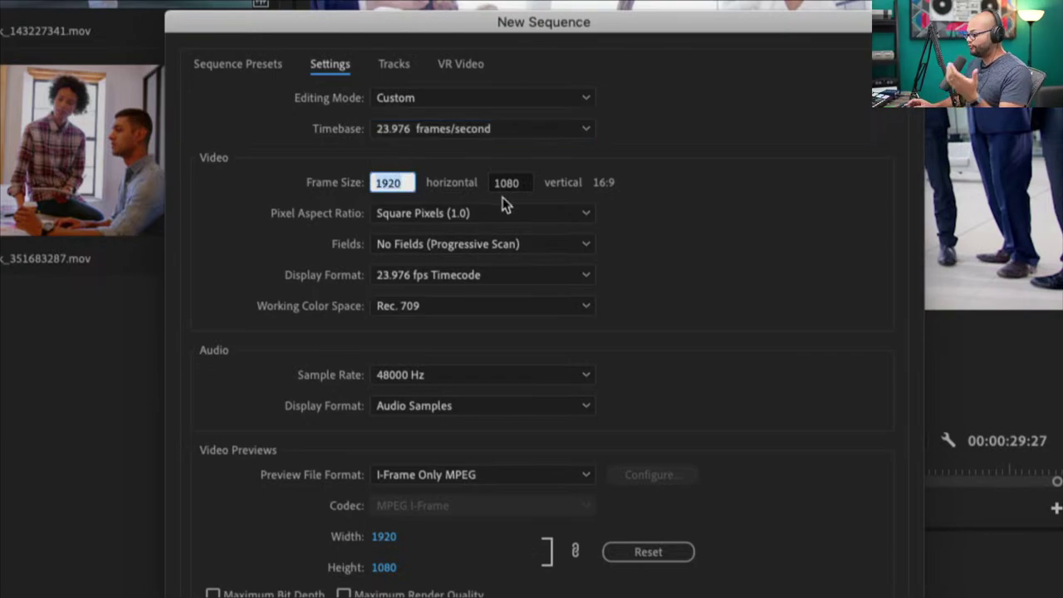
type("3840")
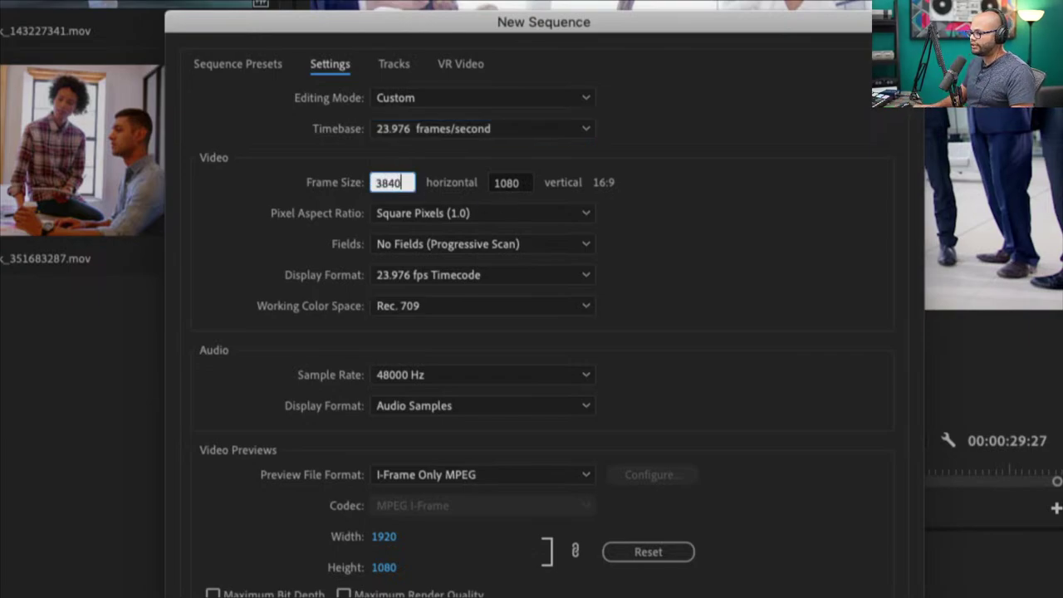
left_click(521, 185)
type("2160")
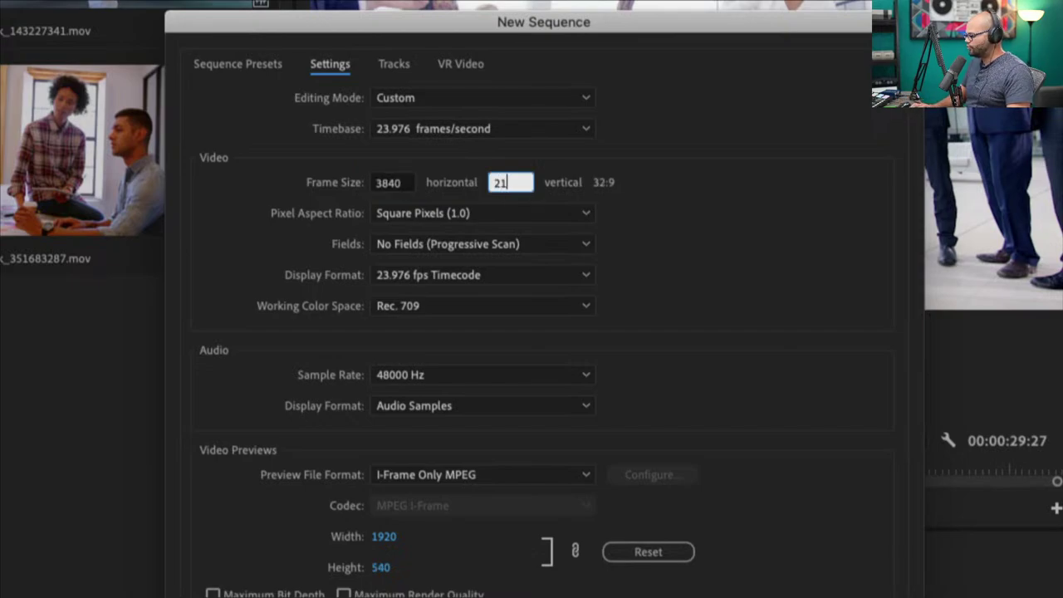
left_click(652, 183)
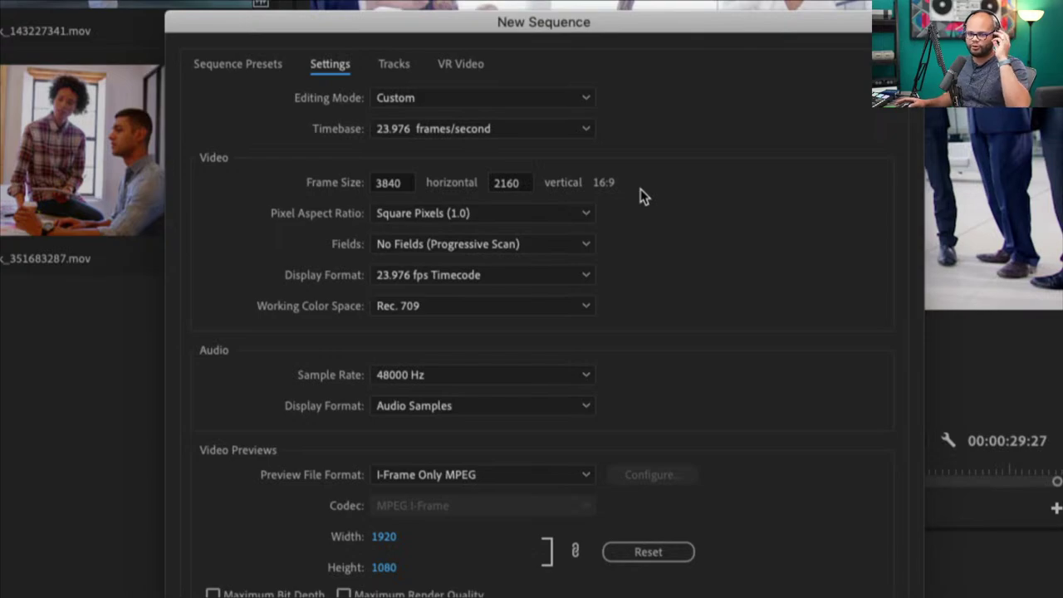
Return the new sequence's frame size to 1920 horizontal by 1080 vertical.
double_click(402, 182)
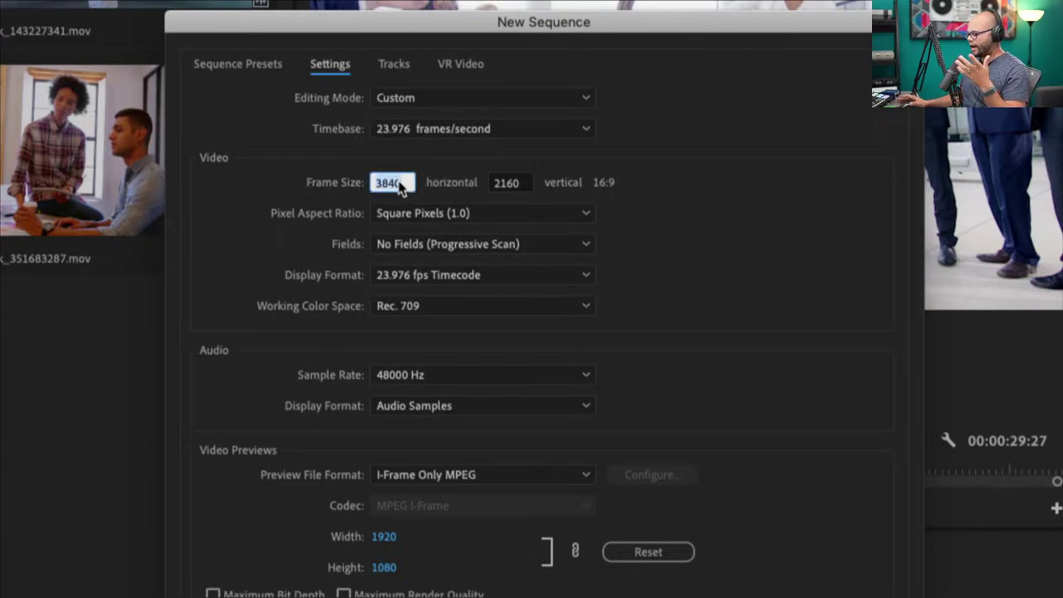
type("1920")
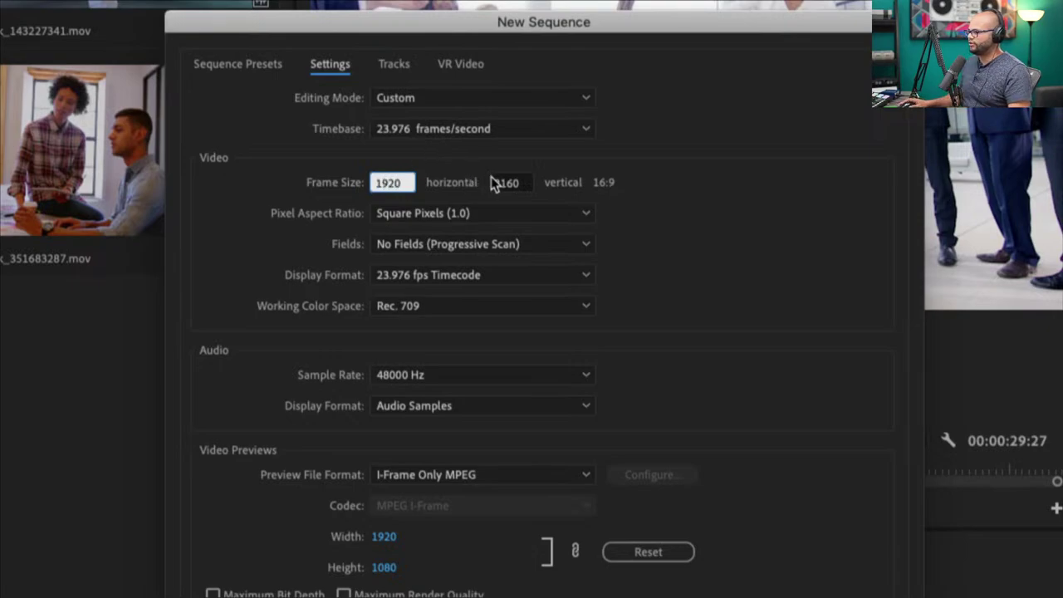
double_click(502, 183)
type("1080")
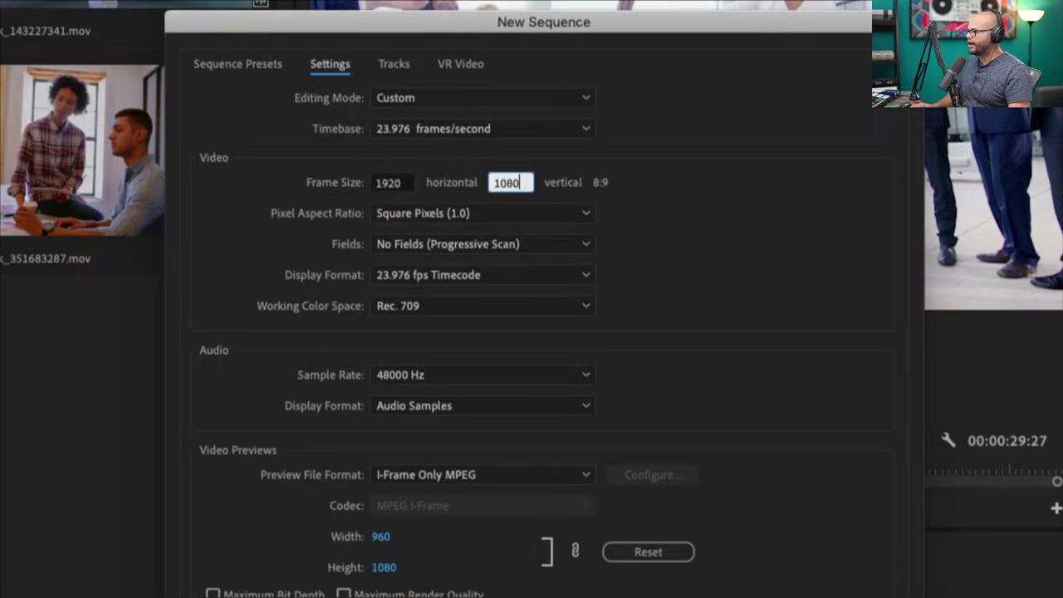
Create the sequence with the chosen settings and inspect its empty frame in a temporarily maximized Program monitor.
left_click(646, 188)
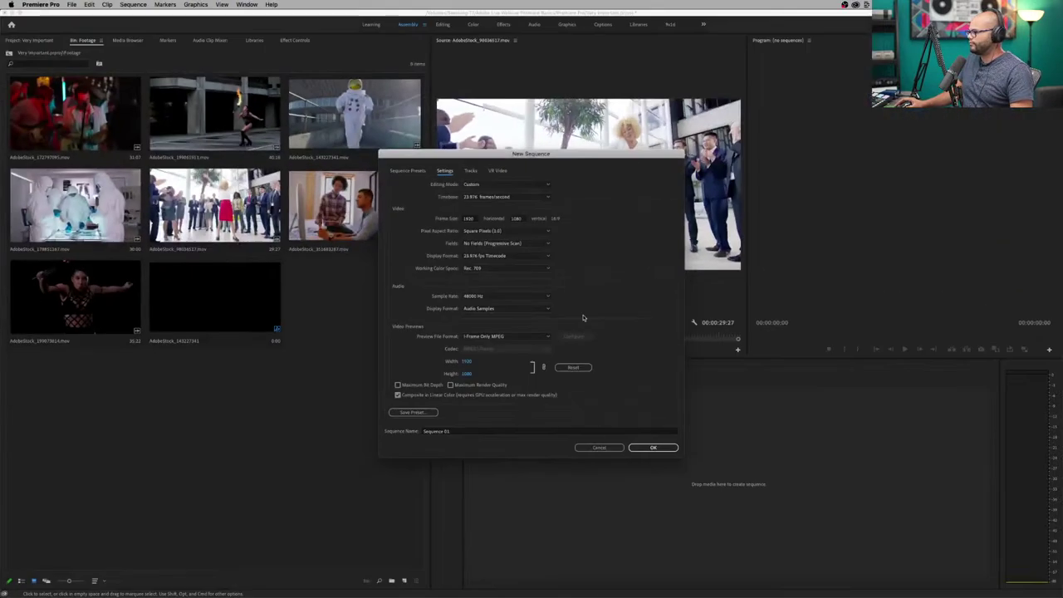
left_click(653, 447)
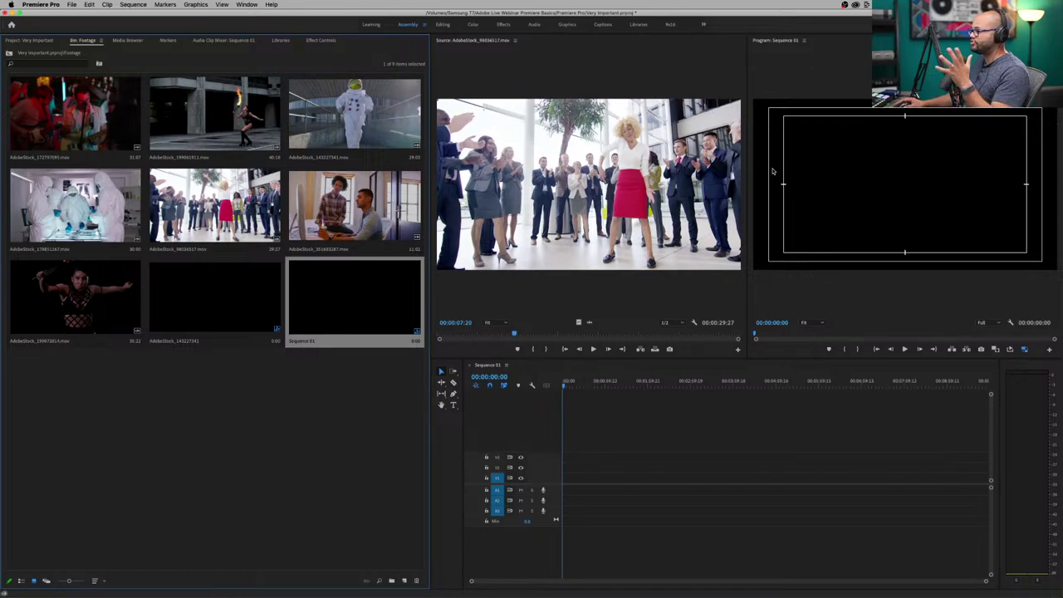
left_click(826, 194)
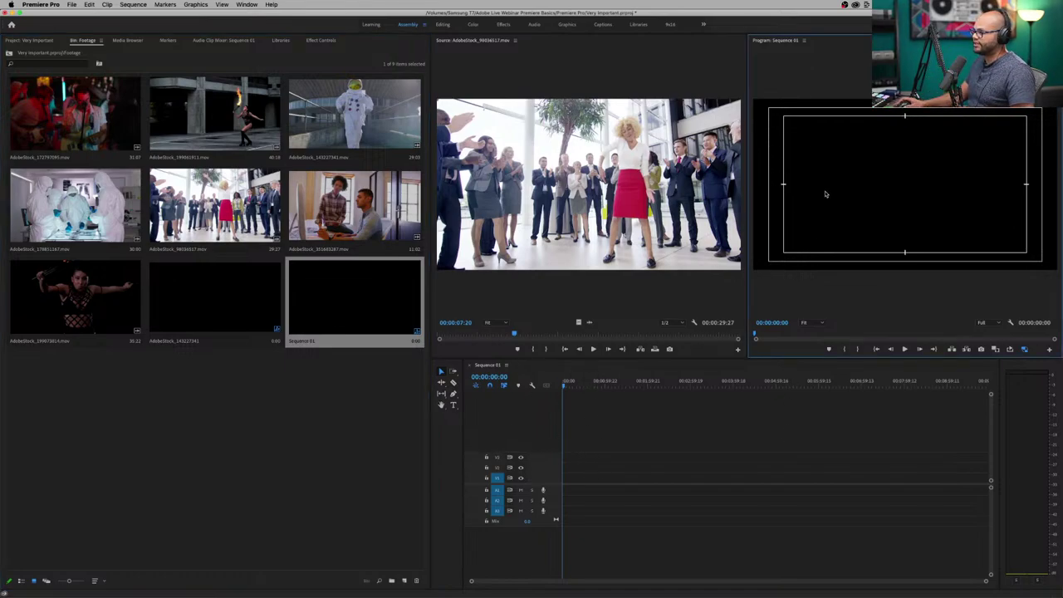
key("grave")
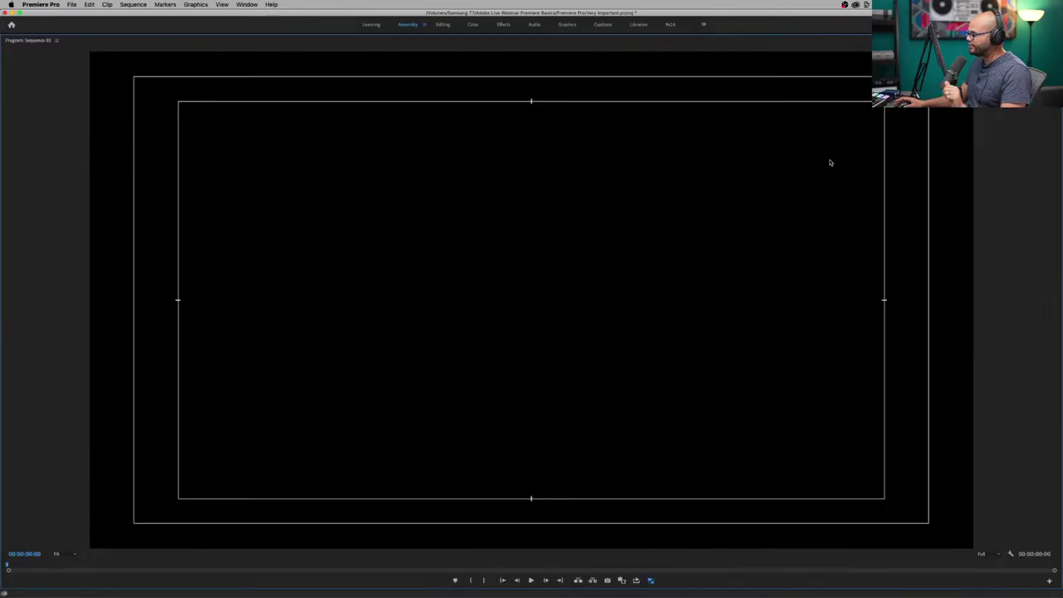
key("grave")
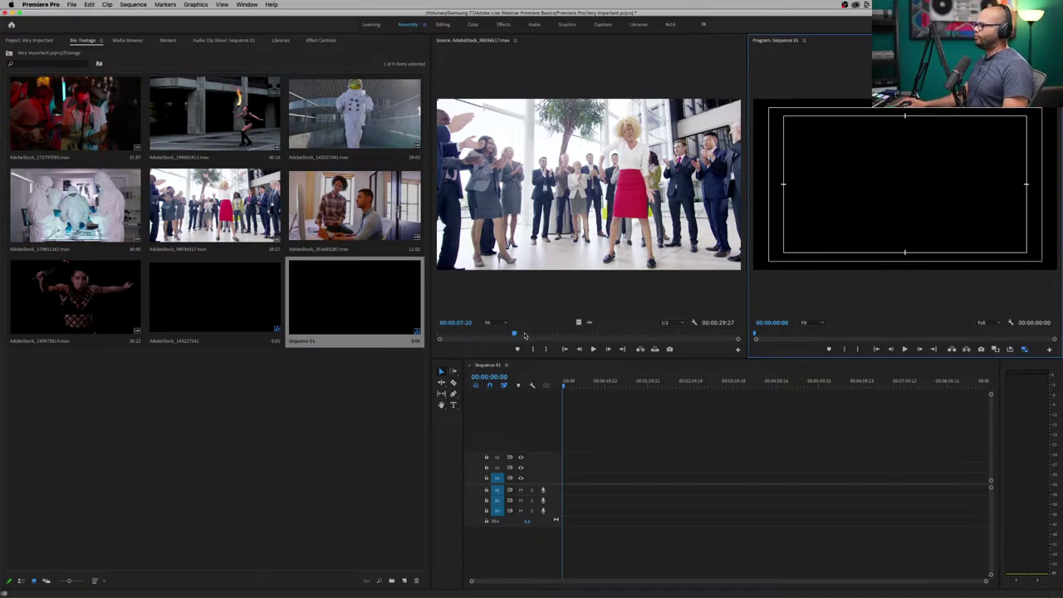
Enlarge the Source monitor by narrowing the footage bin and shrinking the timeline area.
left_click(545, 199)
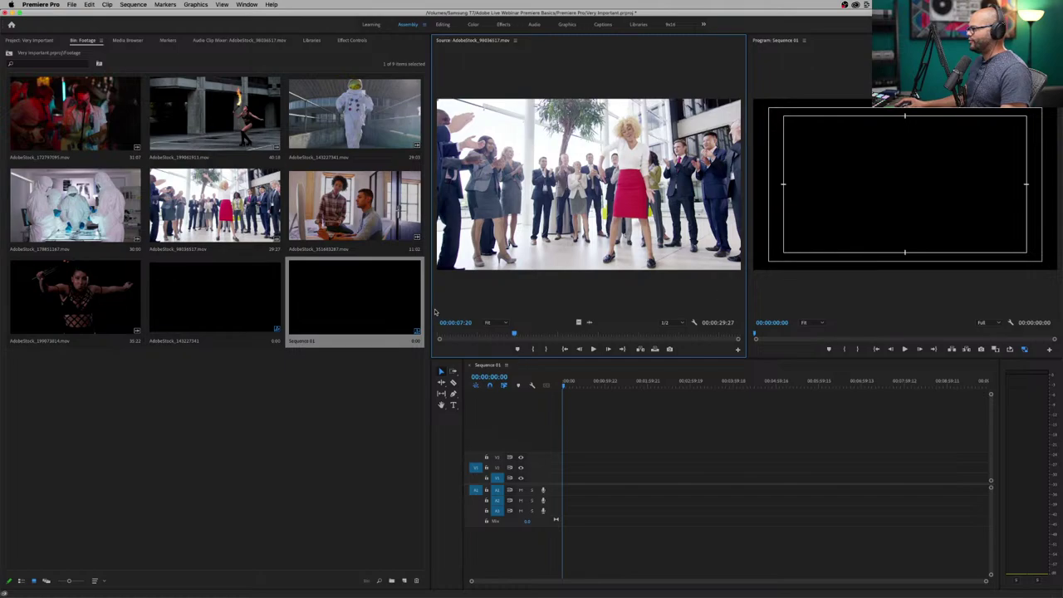
left_click_drag(428, 260, 206, 270)
left_click_drag(464, 375, 297, 418)
Scrub the office dancing clip in the Source monitor and mark its In point at 00:00:10:11.
left_click_drag(347, 393, 277, 392)
left_click_drag(347, 400, 394, 398)
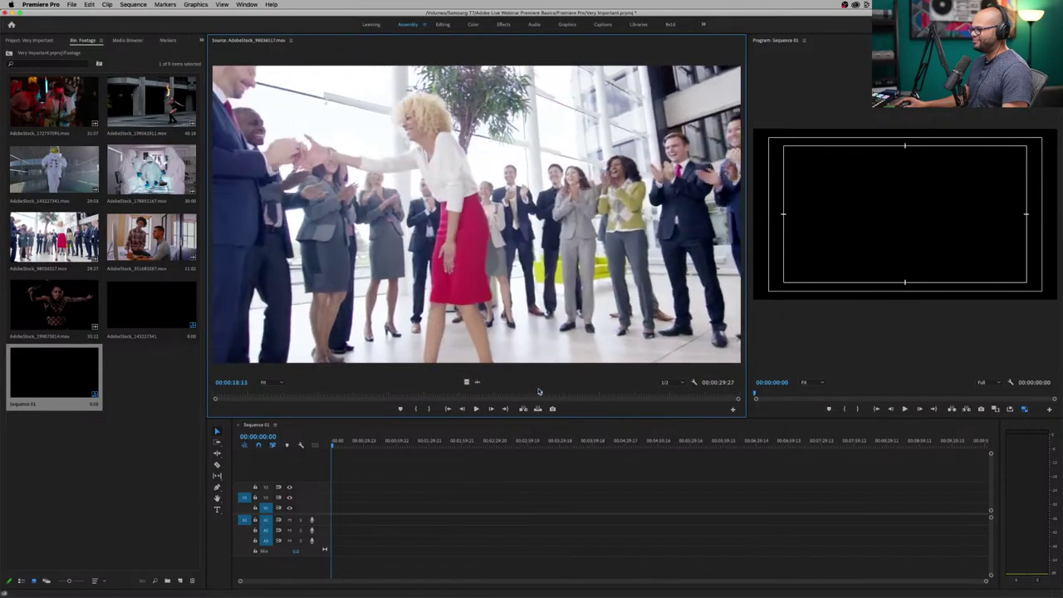
left_click_drag(573, 389, 336, 396)
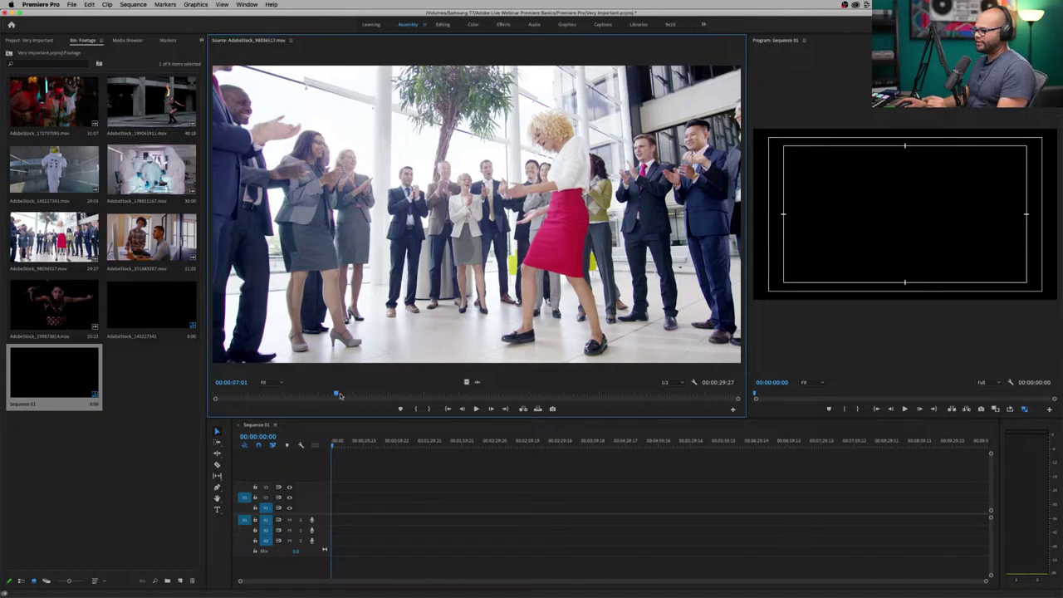
left_click_drag(337, 393, 394, 394)
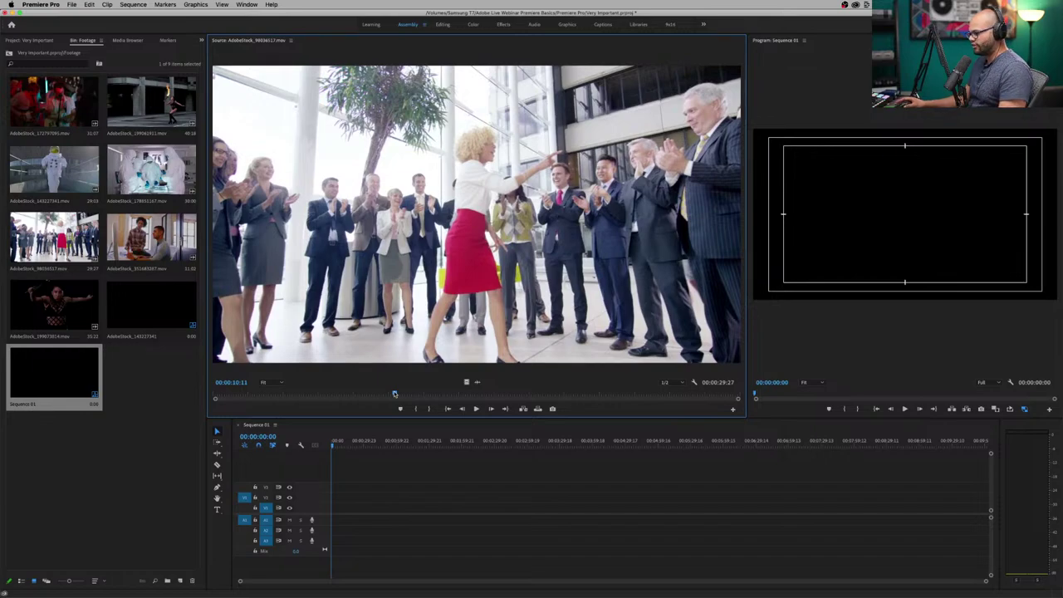
key("i")
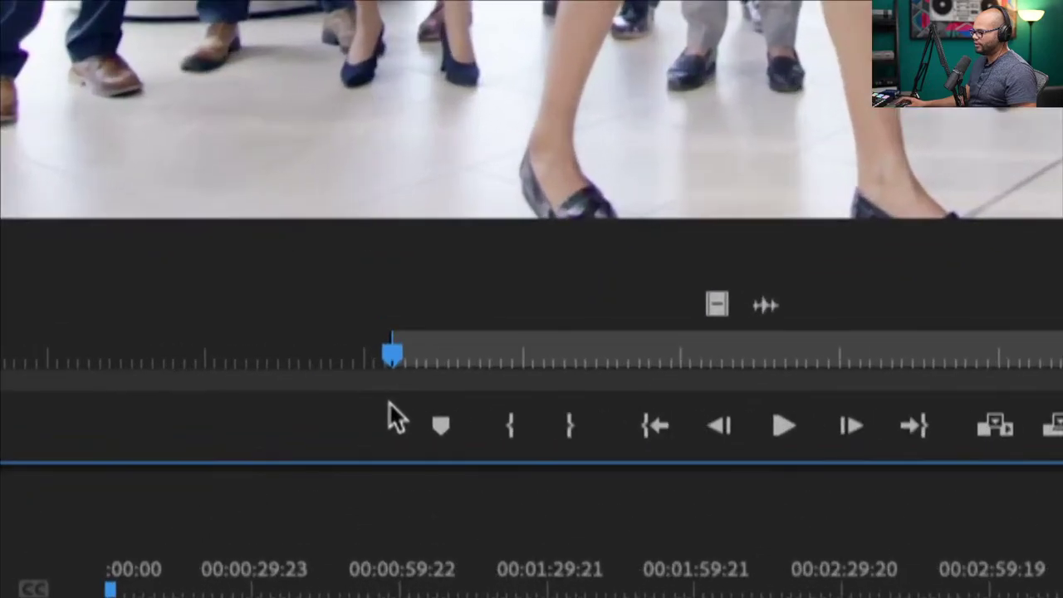
Mark the office dancing clip's Out point at 00:00:21:04 in the Source monitor.
key("Right")
key("Right")
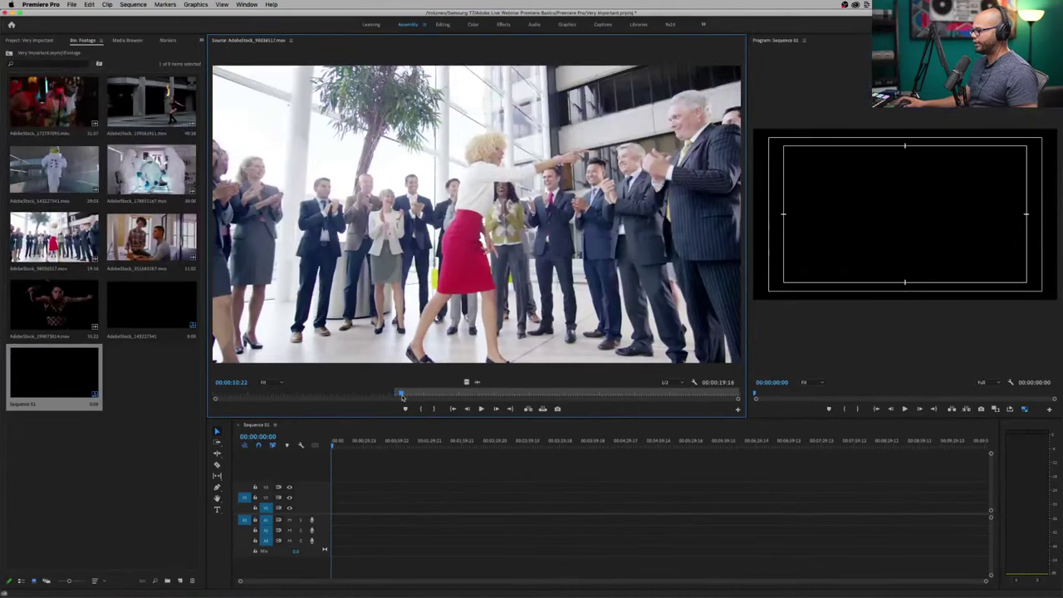
left_click_drag(402, 394, 587, 378)
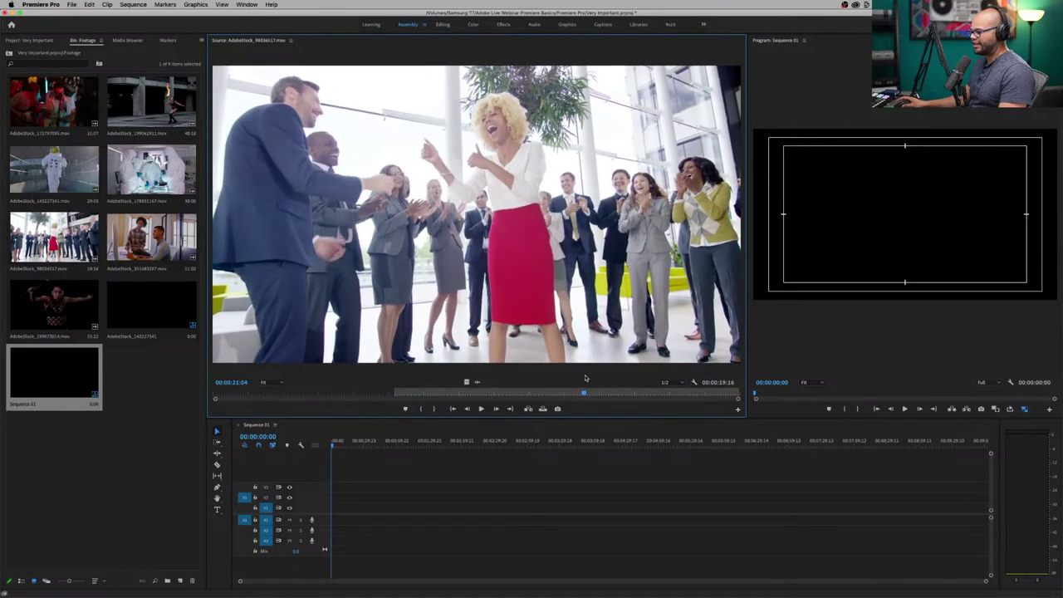
key("o")
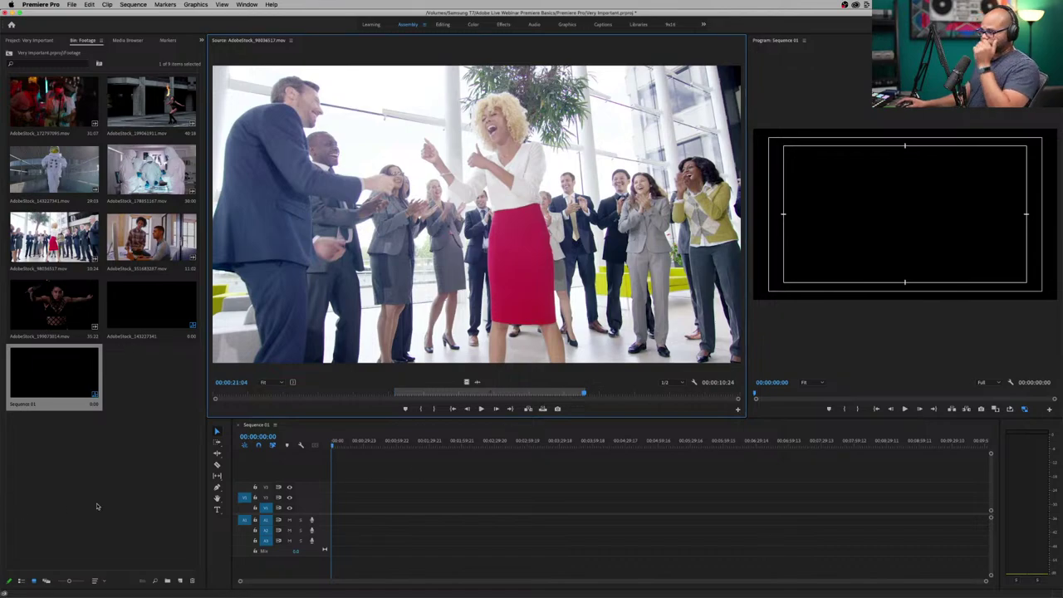
Patch the source video to track V1 and make the timeline area taller.
left_click_drag(247, 505, 246, 508)
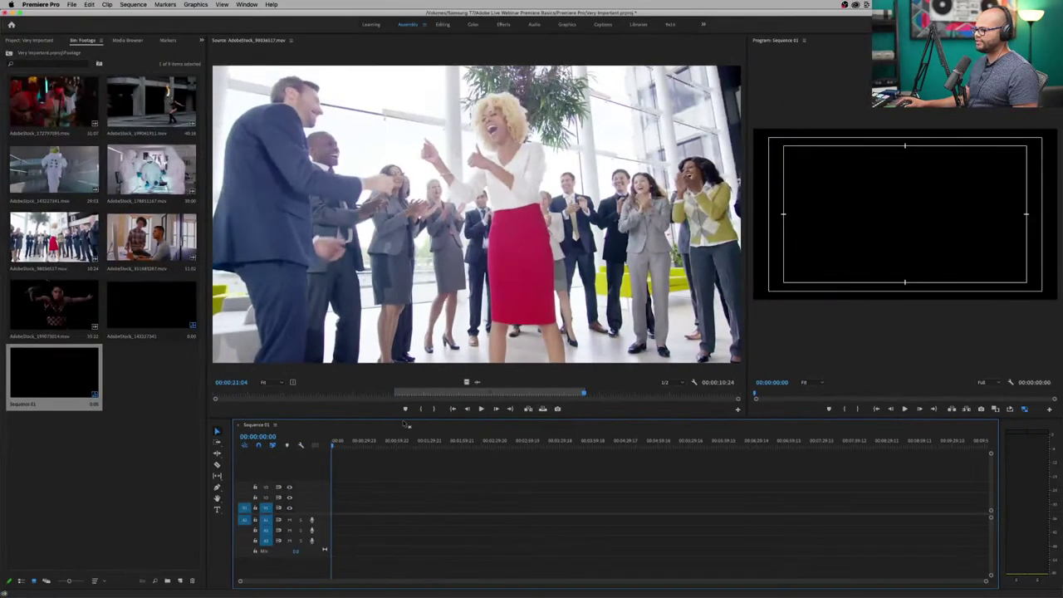
left_click_drag(404, 417, 405, 322)
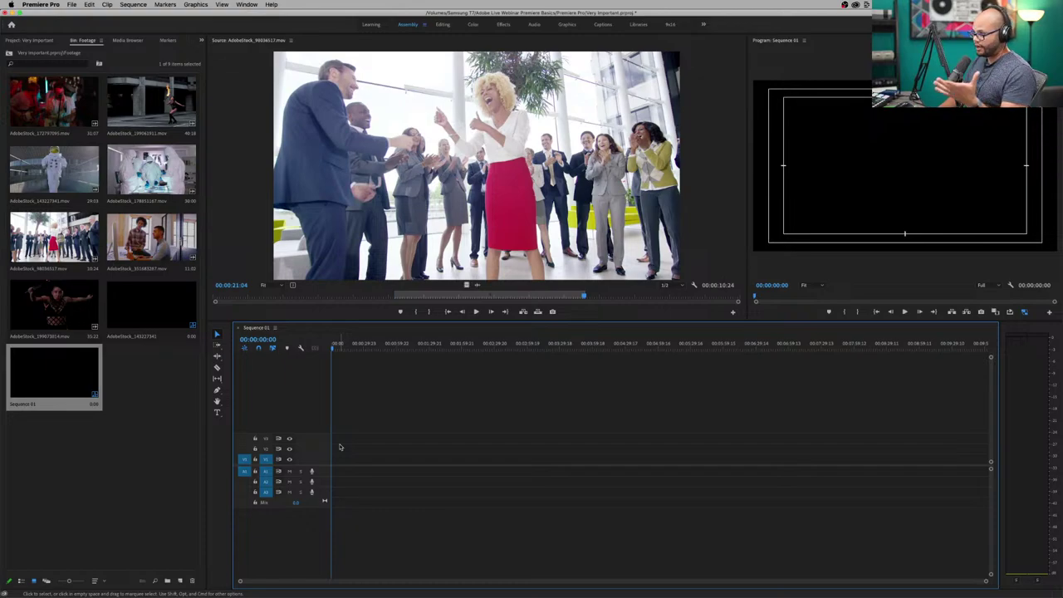
Overwrite the marked part of the office clip into the start of the sequence and preview it at 00:00:04:20.
key("period")
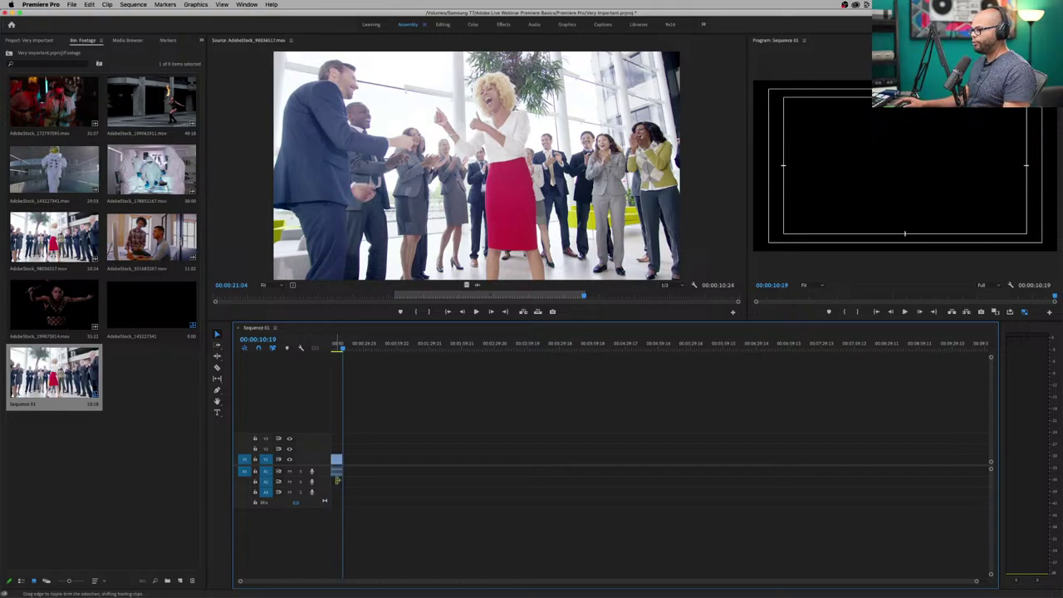
key("backslash")
mouse_move(412, 349)
left_mouse_down()
mouse_move(438, 347)
mouse_move(415, 347)
left_mouse_up()
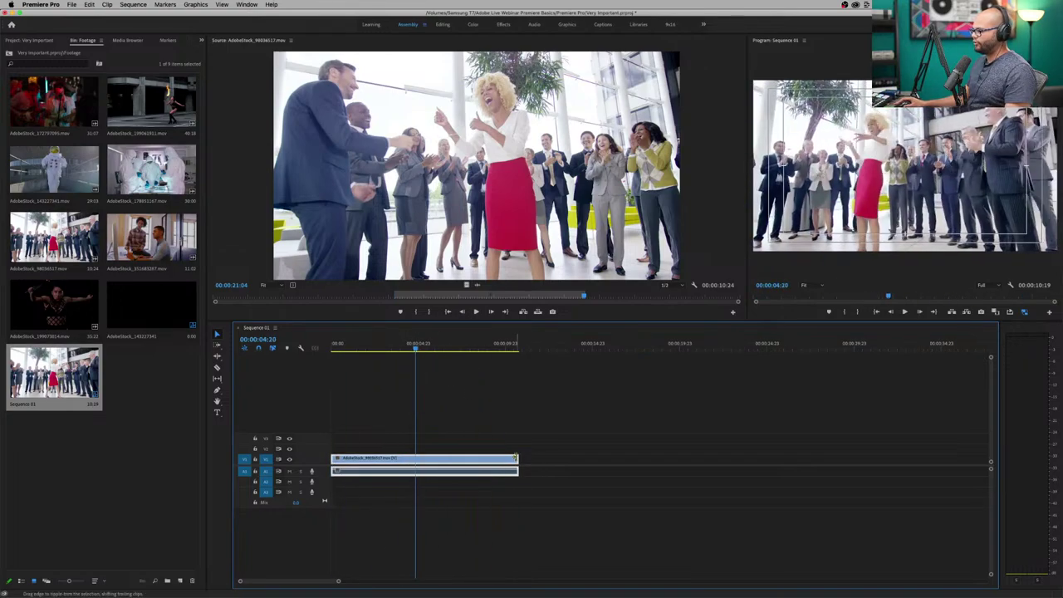
Try extending the end of the office clip in the timeline to about 00:00:11:20, and undo the extension.
key("backslash")
key("minus")
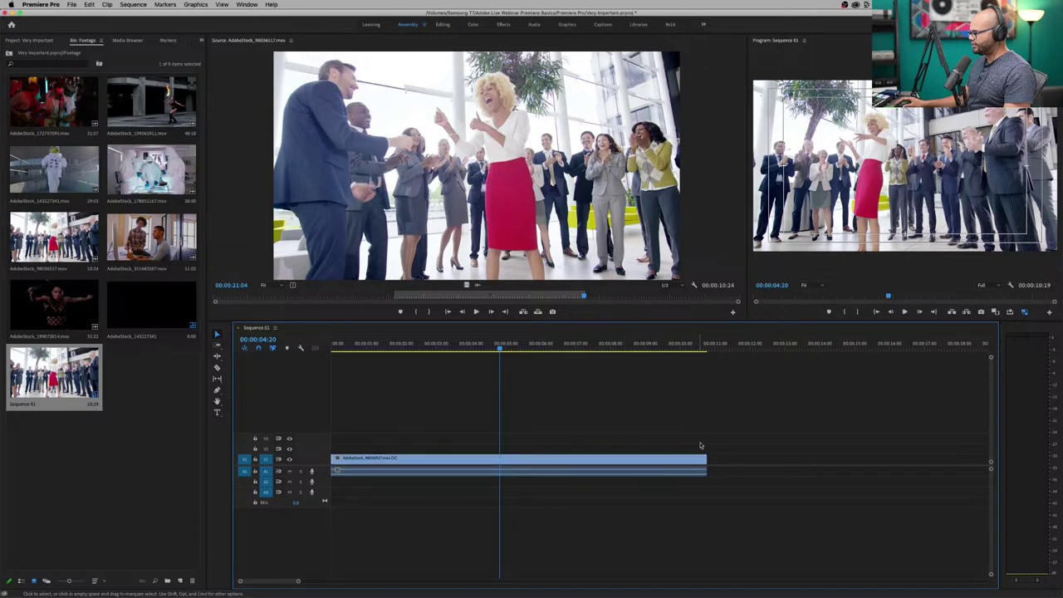
key("End")
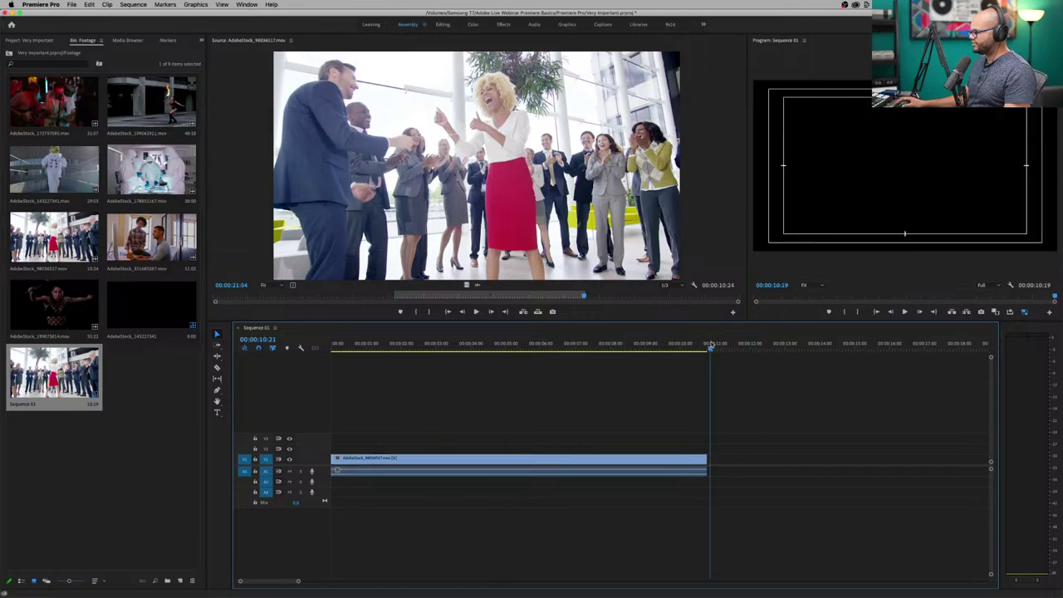
key("equal")
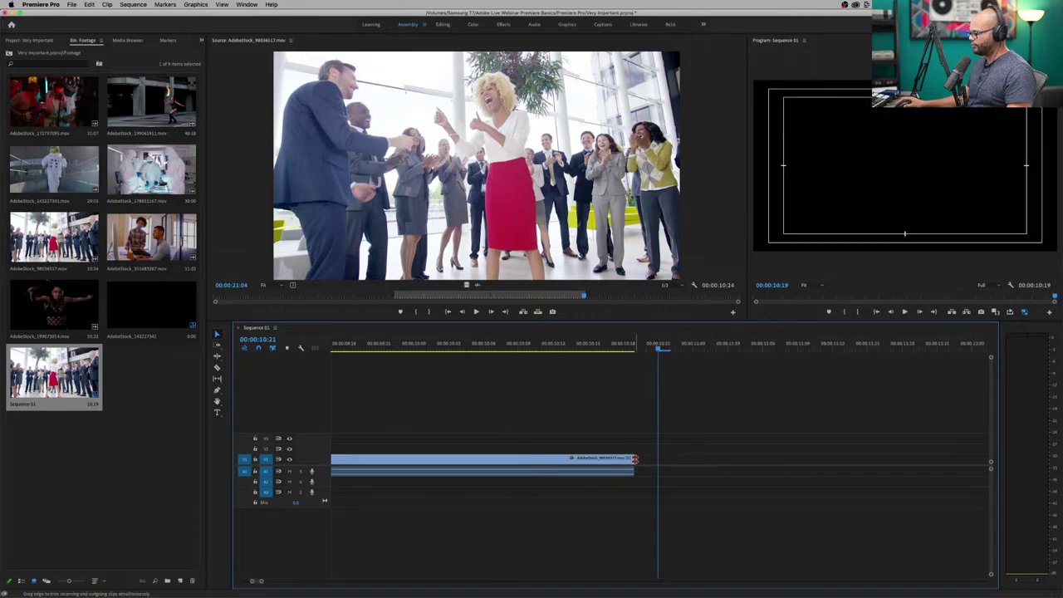
left_click_drag(634, 459, 912, 450)
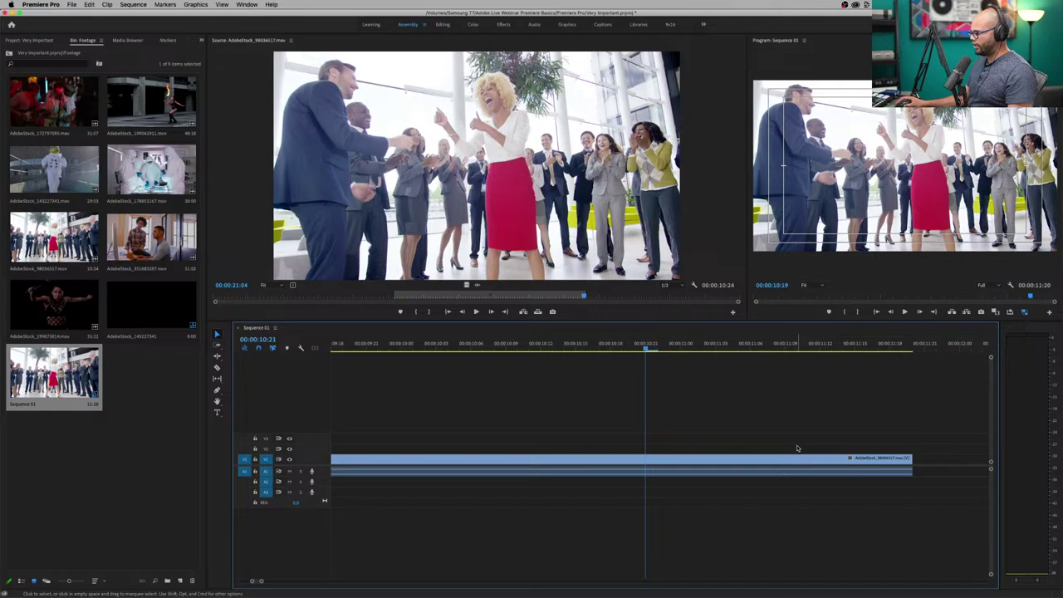
key("cmd+z")
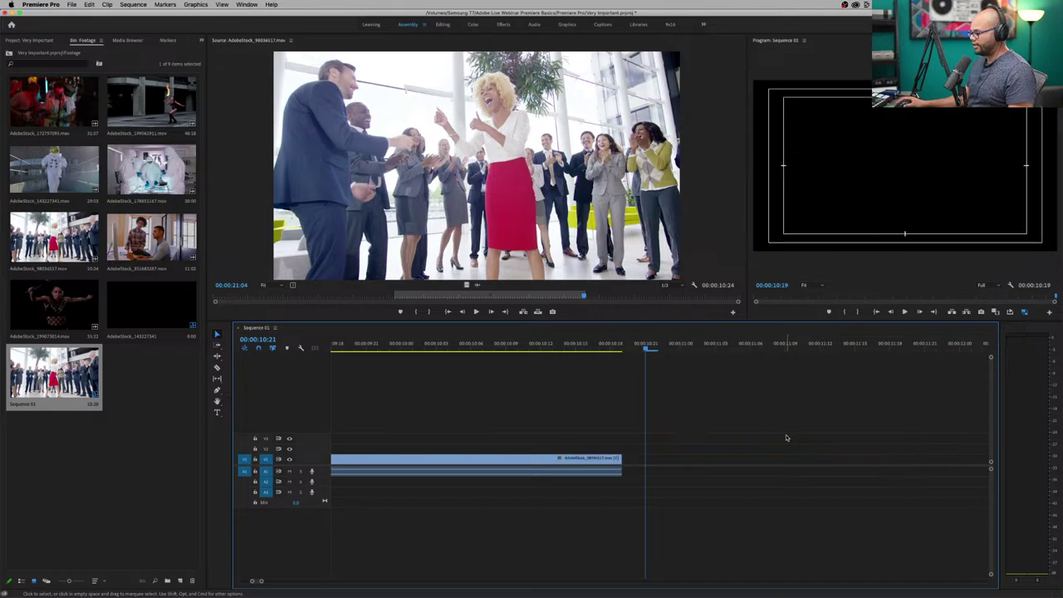
Try moving the office clip later in the sequence, and return it to the start at 00:00:00:00.
key("minus")
key("minus")
key("minus")
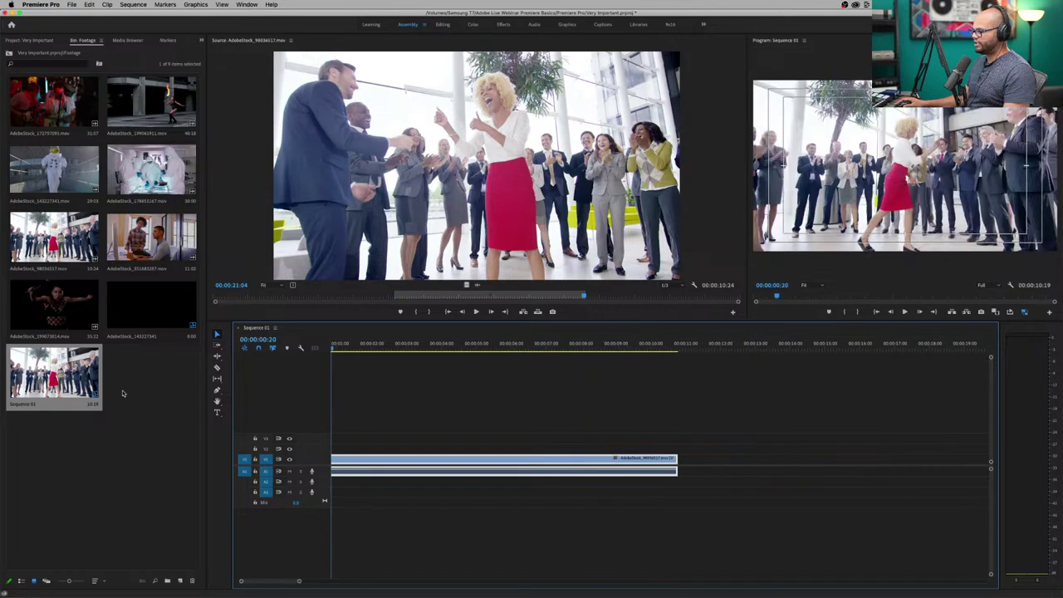
key("minus")
left_click_drag(358, 462, 417, 457)
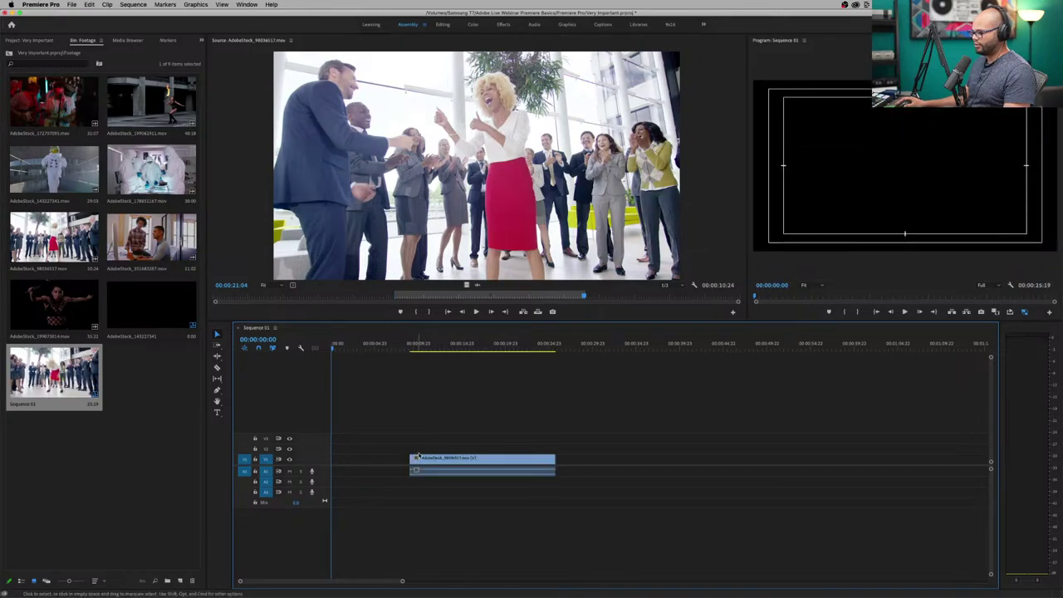
key("super+z")
left_click_drag(515, 464, 366, 471)
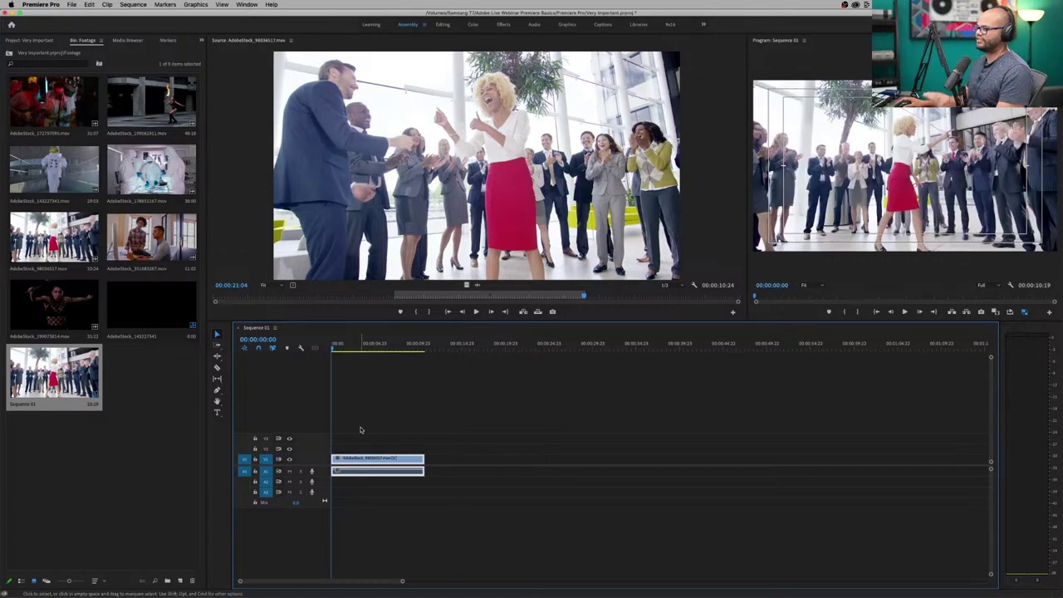
left_click(392, 411)
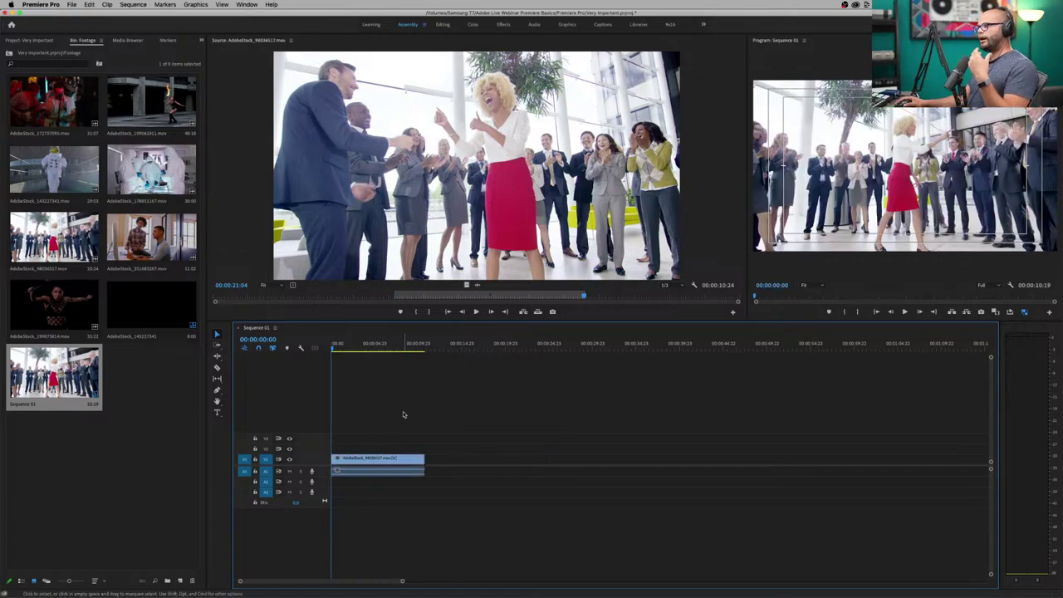
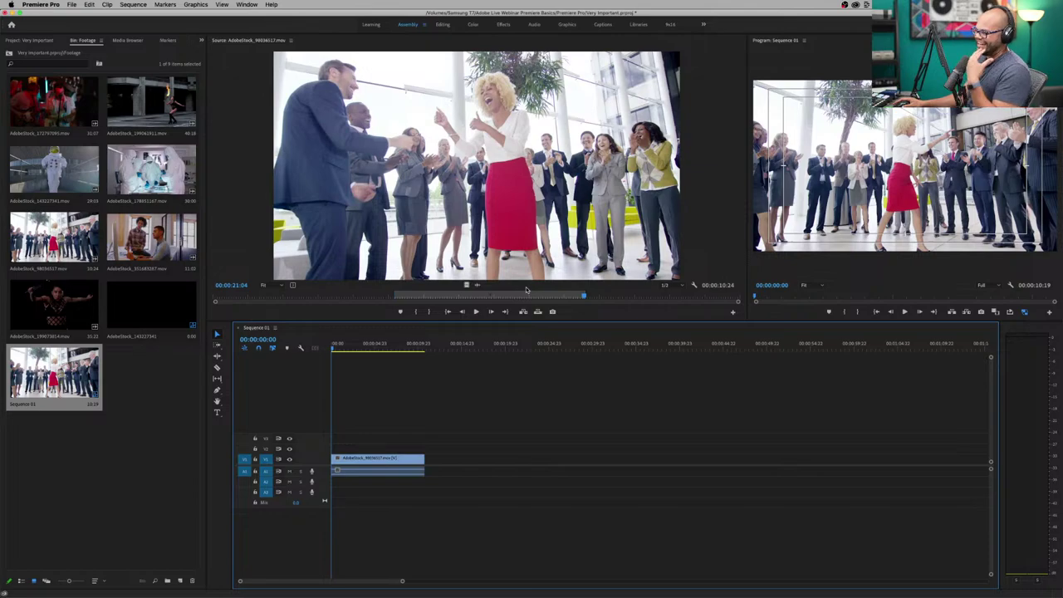
Scrub the office clip to 00:00:14:26, and load the astronaut clip AdobeStock_143227341.mov into the Source monitor.
mouse_move(488, 297)
left_mouse_down()
mouse_move(456, 295)
mouse_move(475, 295)
left_mouse_up()
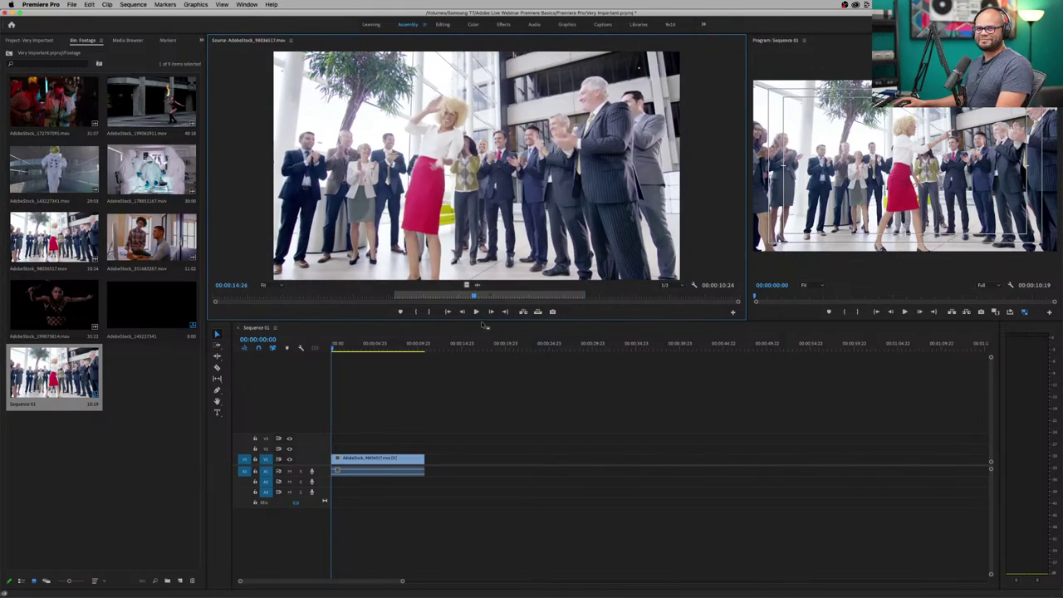
left_click(157, 392)
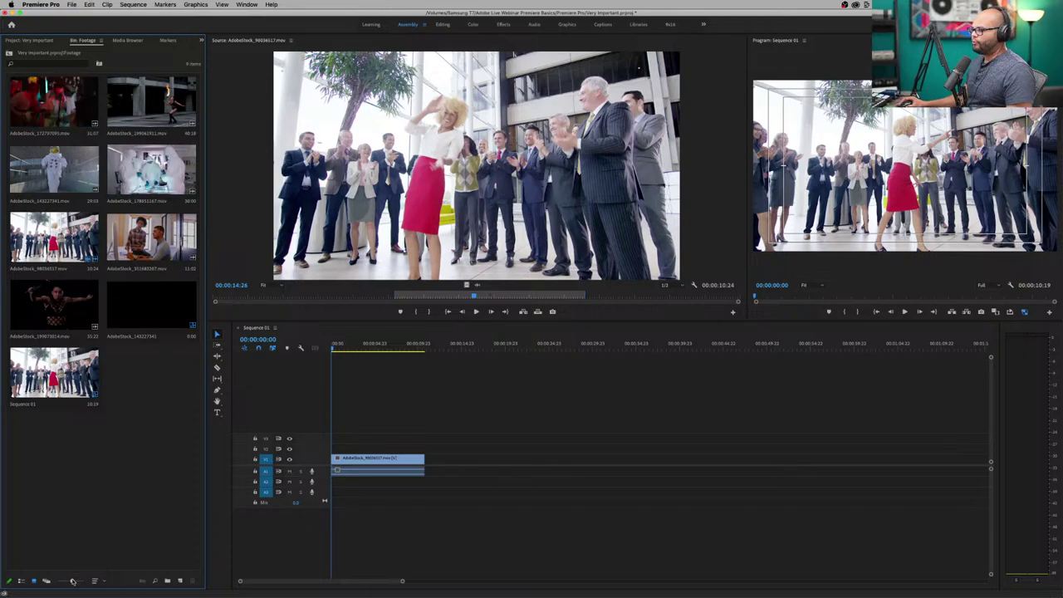
left_click_drag(73, 580, 74, 582)
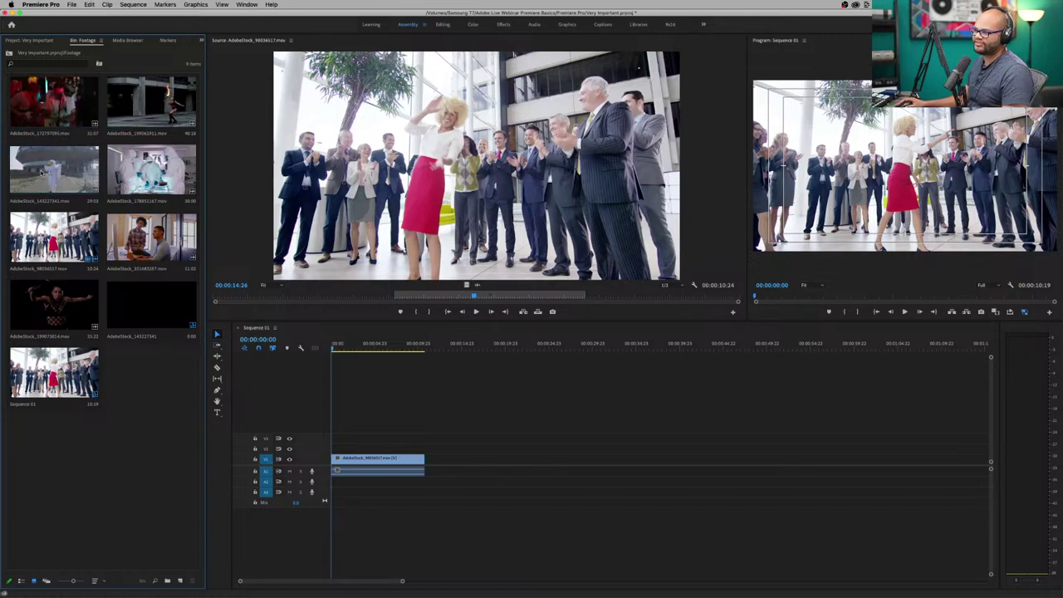
double_click(55, 176)
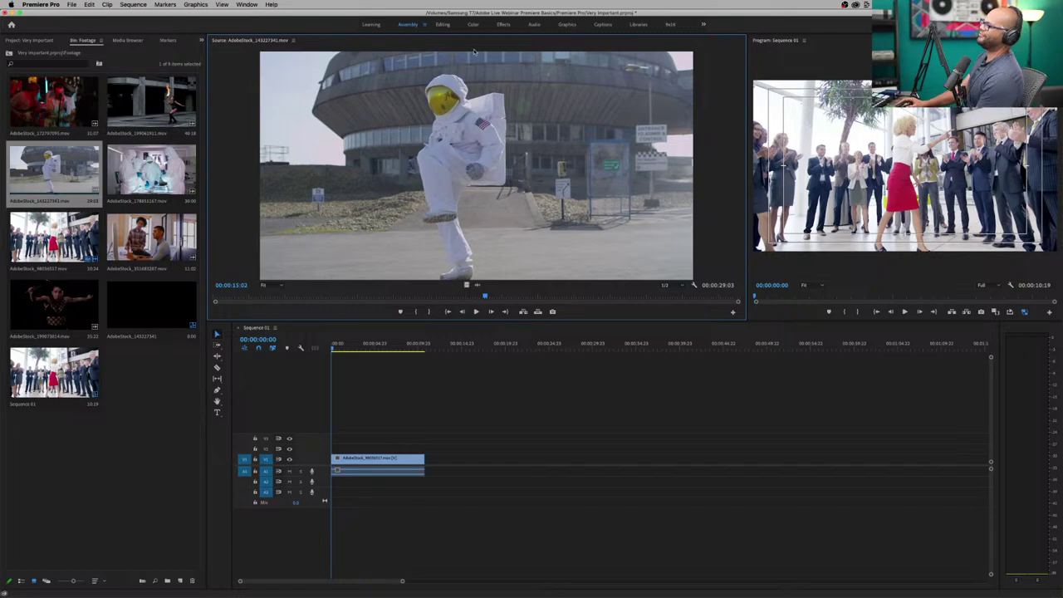
left_click(71, 176)
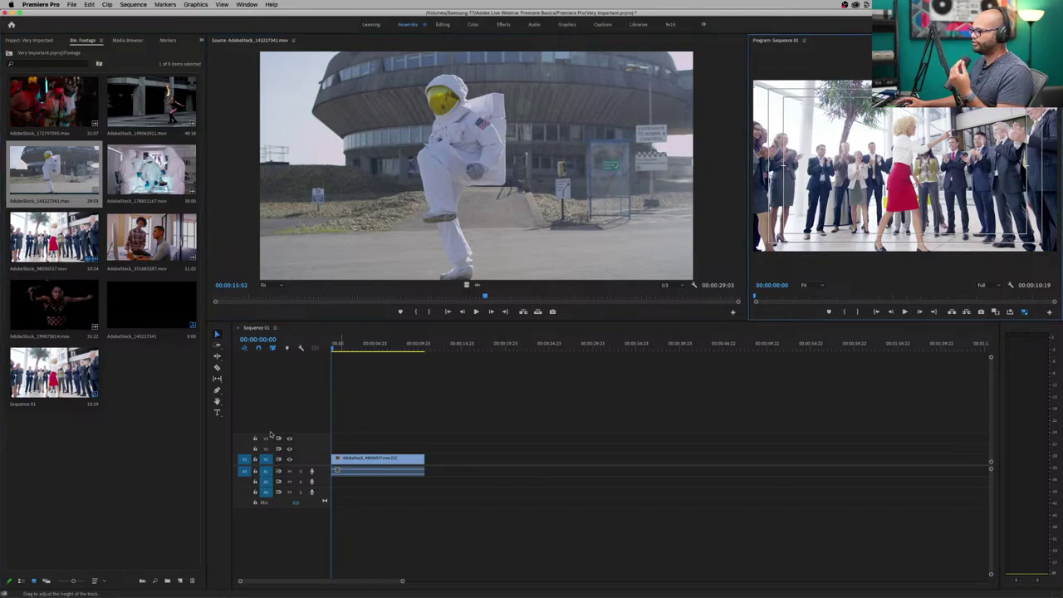
Scrub the office clip in the sequence, leaving the timeline playhead at 00:00:02:01.
left_click(363, 344)
left_click_drag(373, 344, 348, 344)
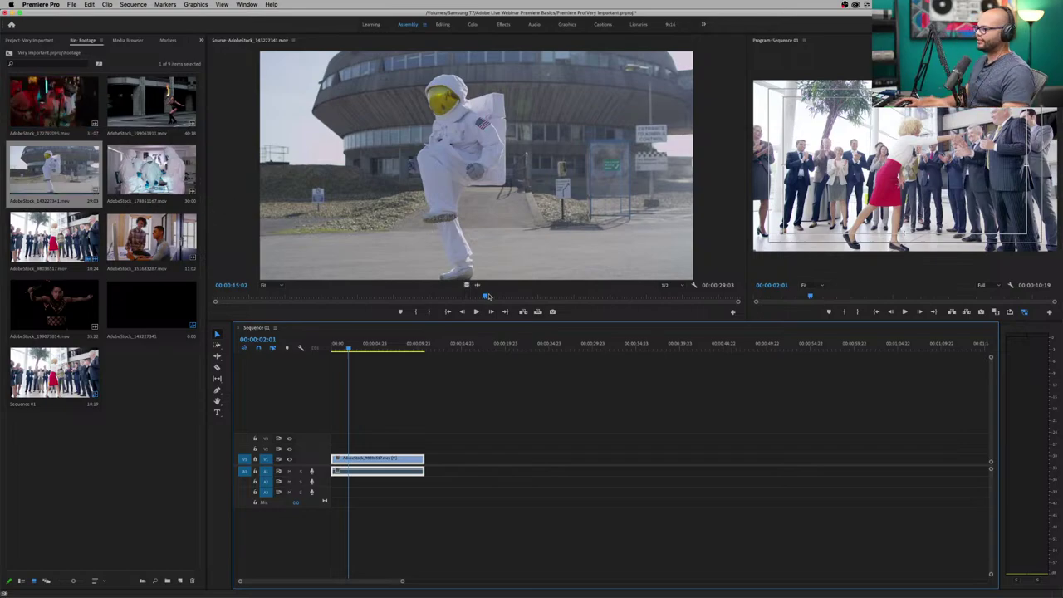
Mark the astronaut clip's In point at 00:00:07:09 and its Out point at 00:00:10:05 in the Source monitor.
left_click_drag(487, 296, 345, 295)
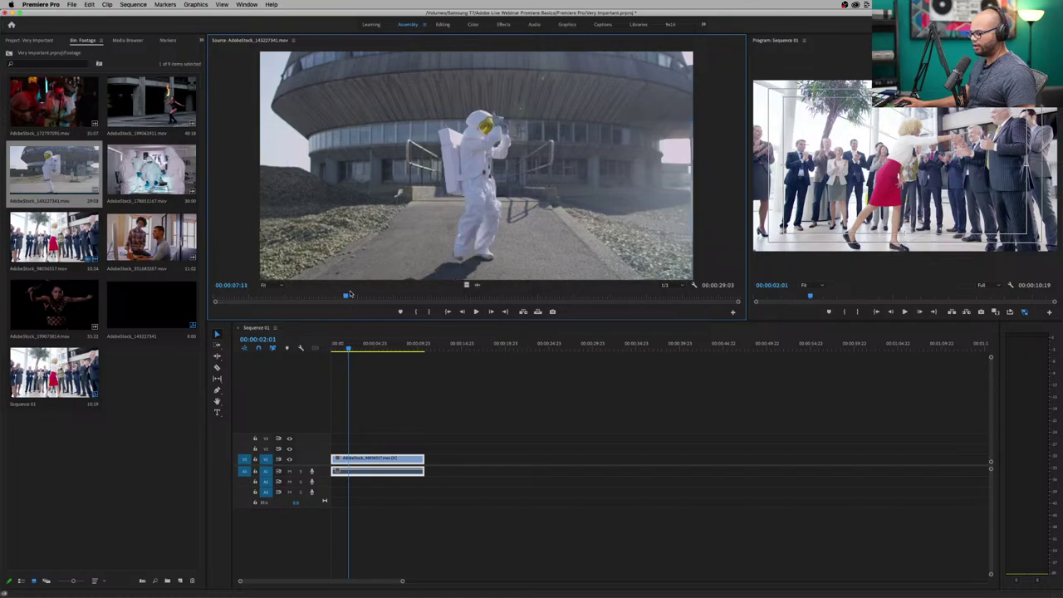
key("Left")
key("Left")
key("Left")
key("Left")
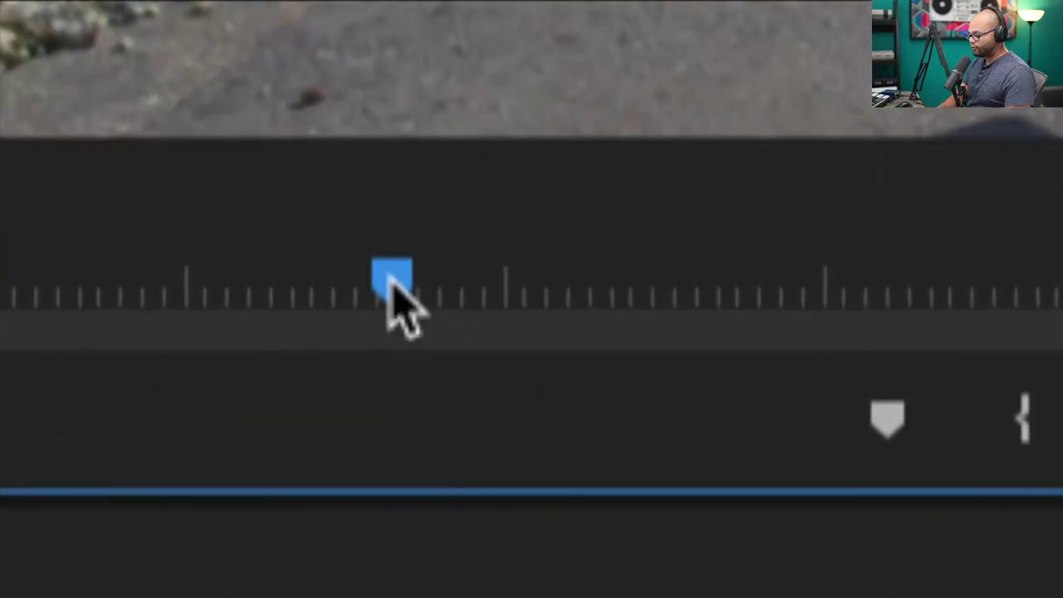
key("i")
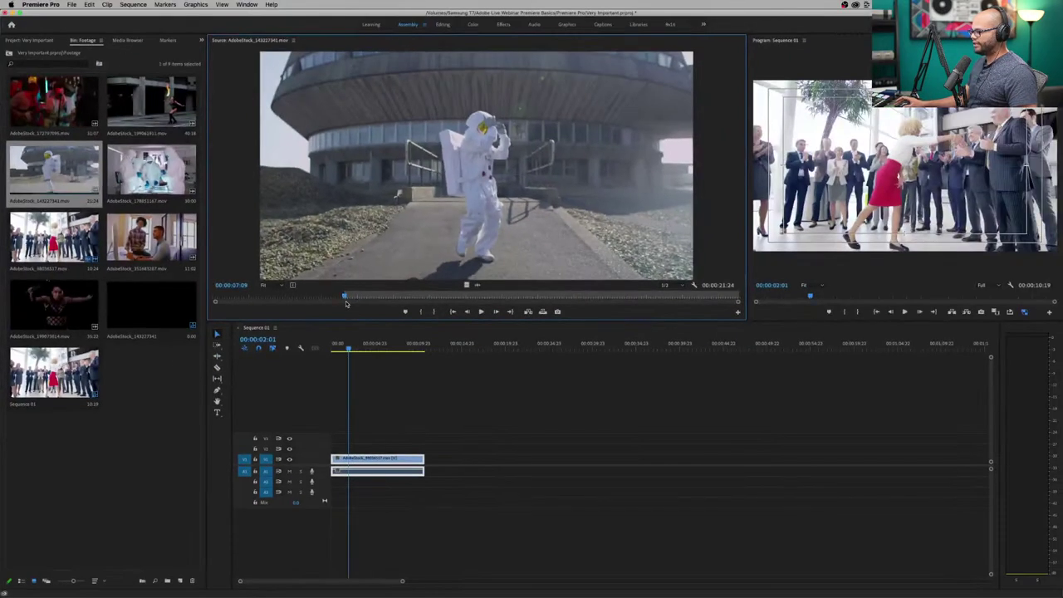
left_click_drag(373, 300, 398, 298)
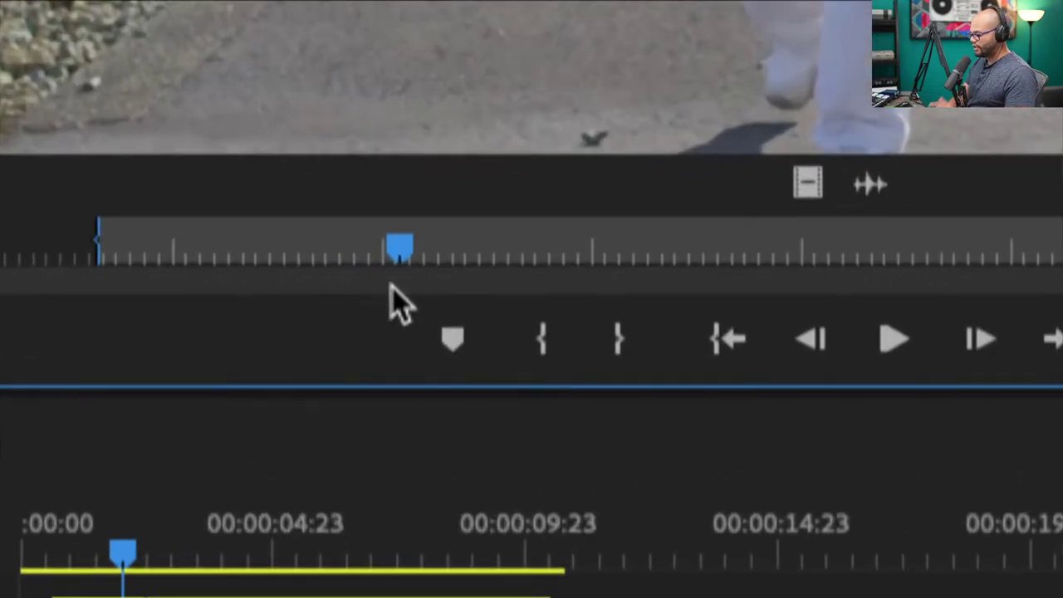
key("o")
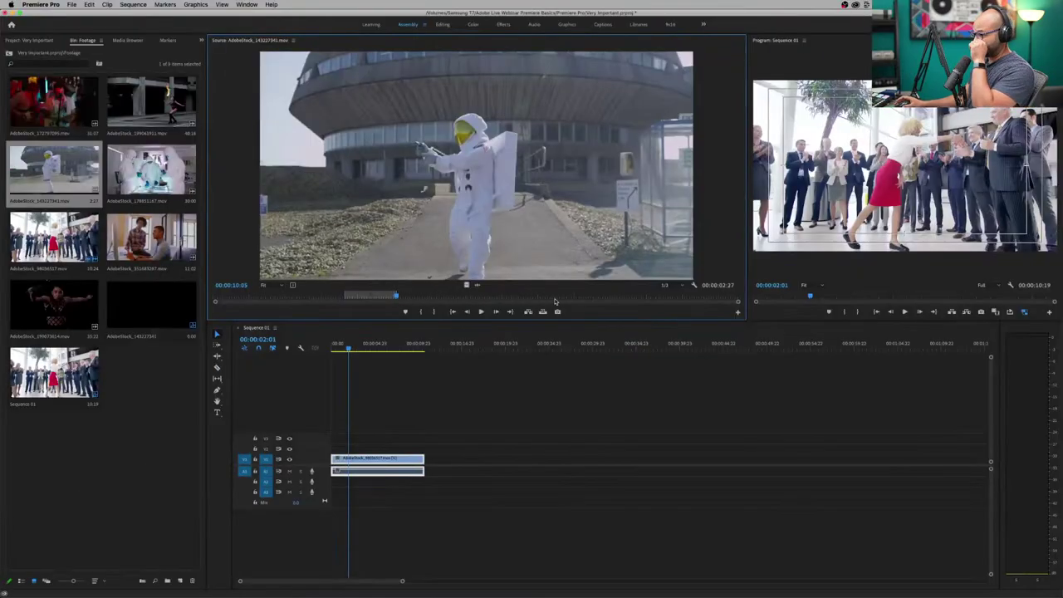
Insert the marked astronaut section directly after the office clip, at 00:00:10:19 in the sequence.
mouse_move(434, 347)
left_mouse_down()
mouse_move(420, 349)
mouse_move(432, 352)
left_mouse_up()
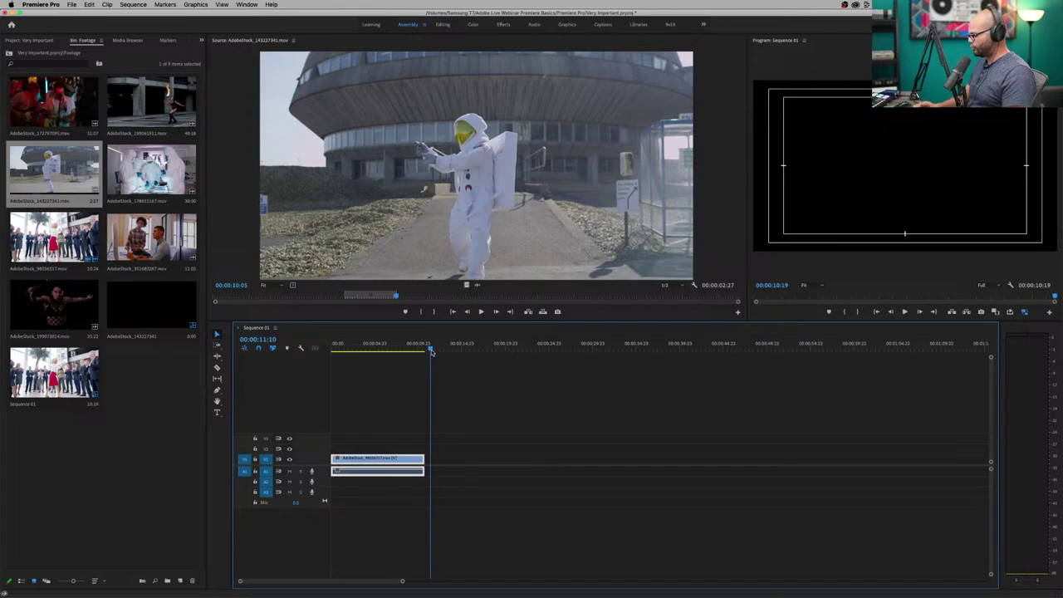
key("Up")
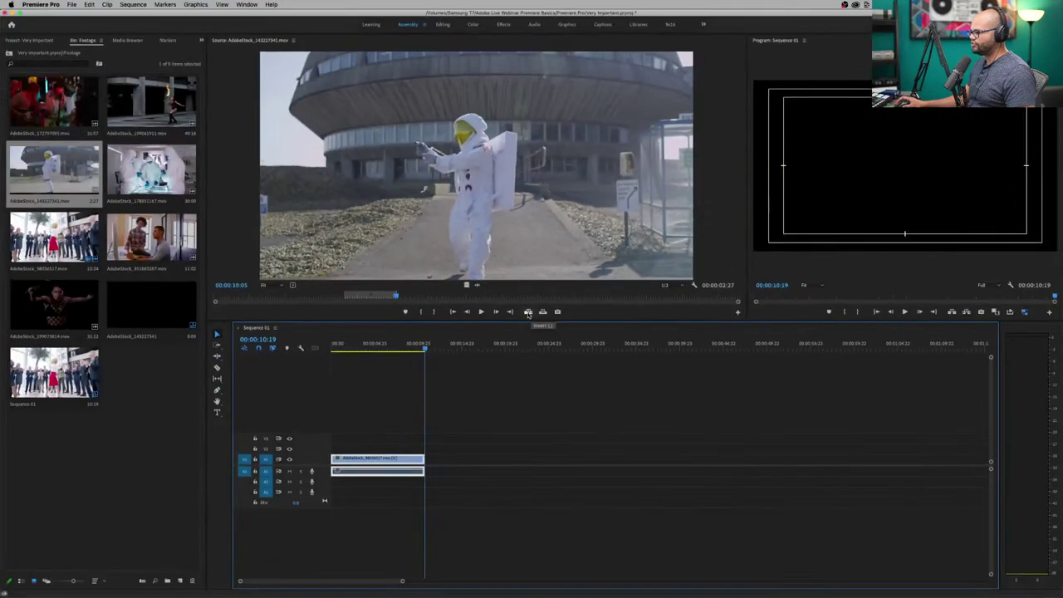
left_click(528, 312)
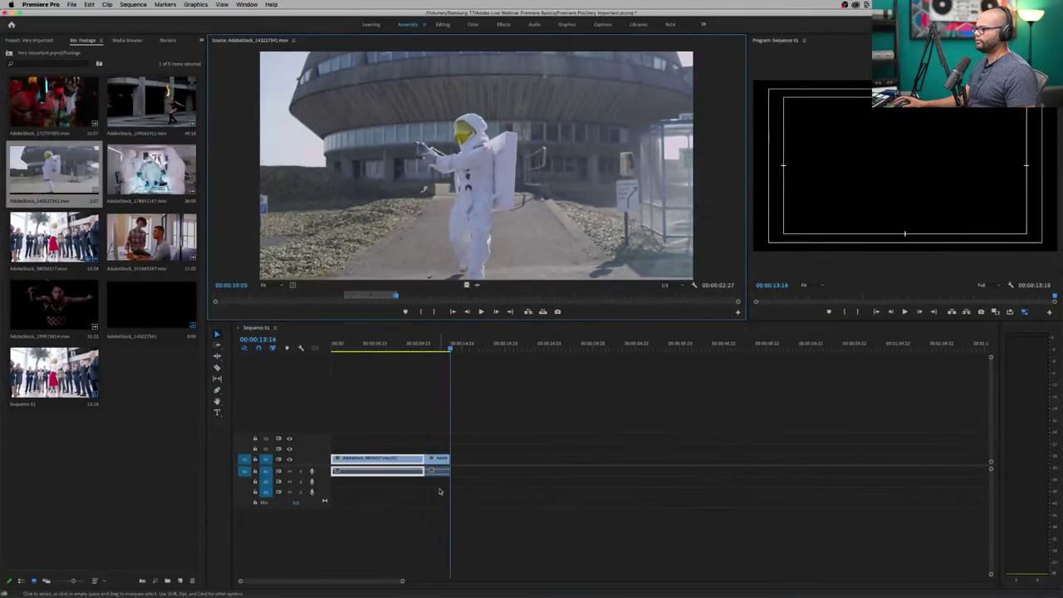
Enlarge the Program monitor and play the sequence across the cut from the office clip to the astronaut clip.
left_click_drag(447, 352, 405, 347)
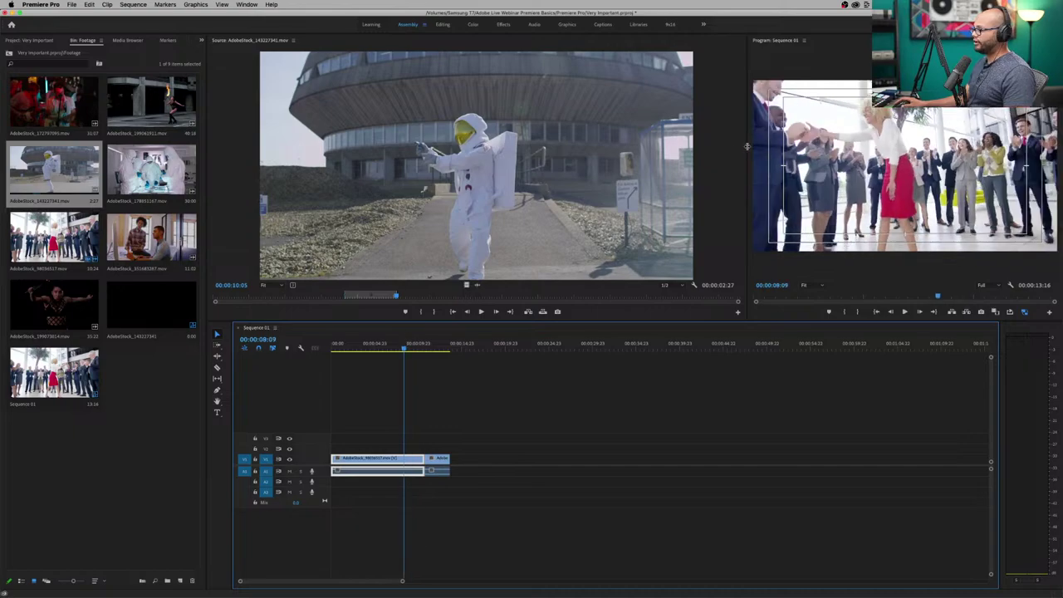
left_click_drag(747, 146, 456, 146)
key("space")
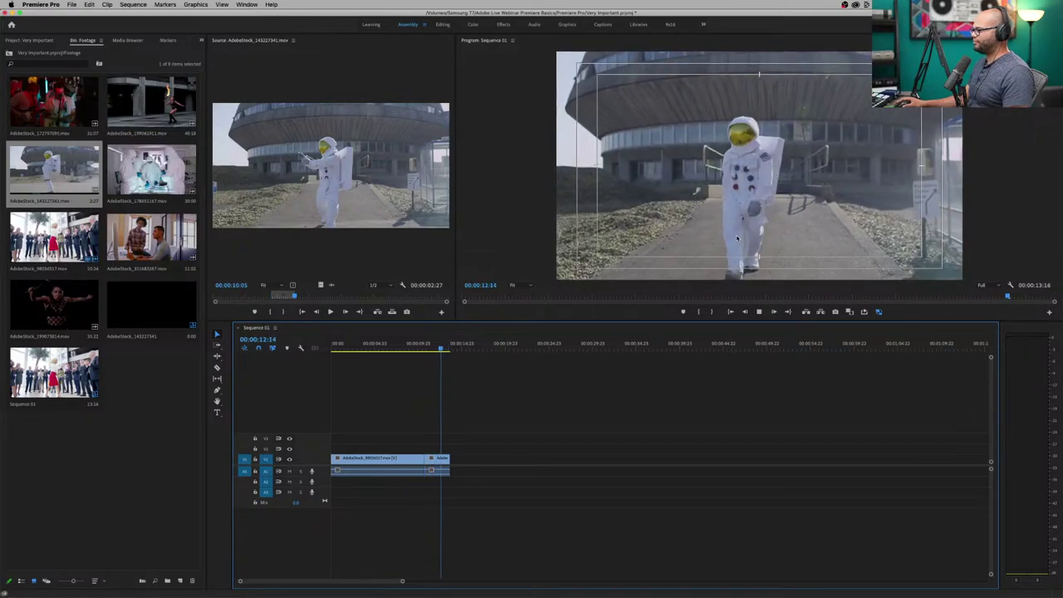
key("space")
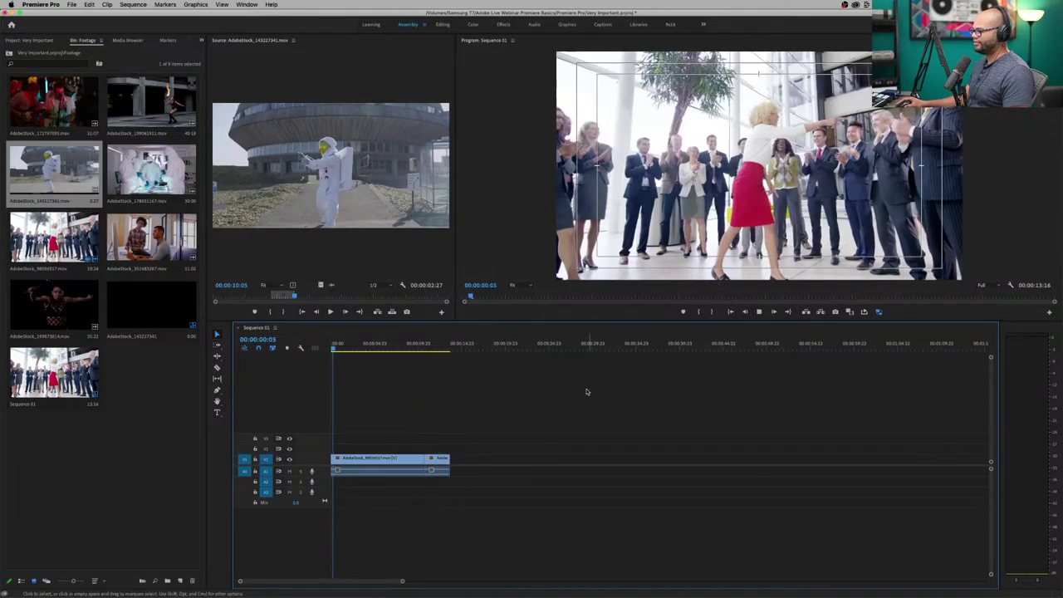
key("space")
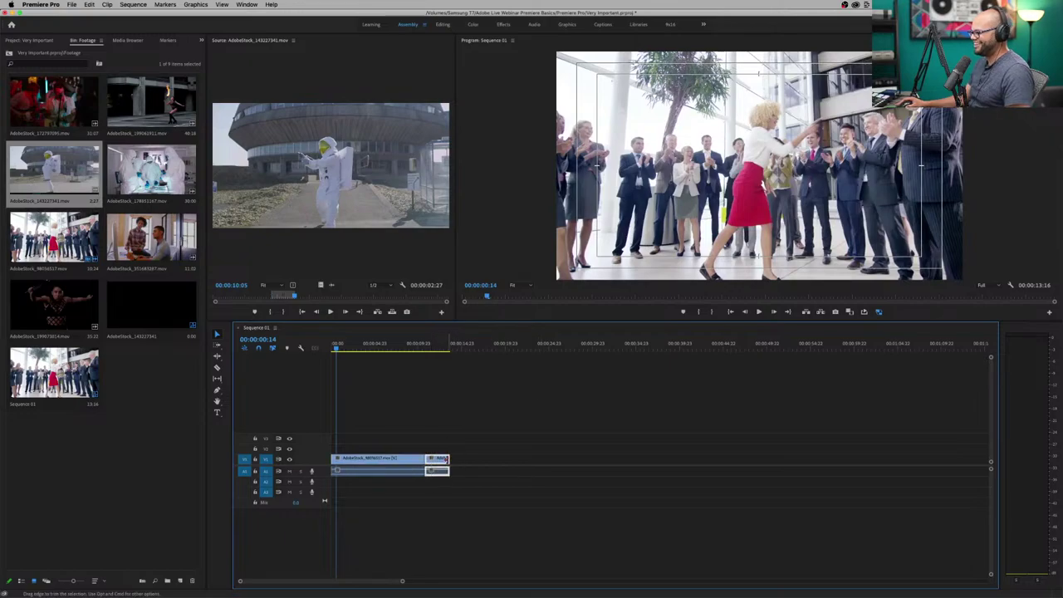
Place the playhead at 00:00:13:03 in the astronaut clip and magnify the timeline around it.
left_click(446, 348)
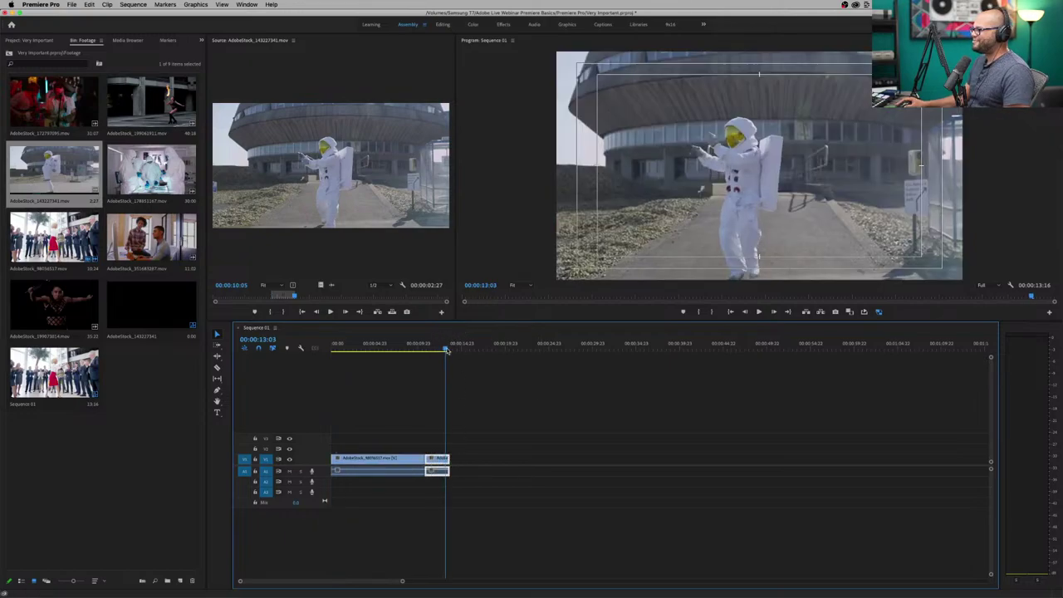
key("equal")
key("equal")
key("equal")
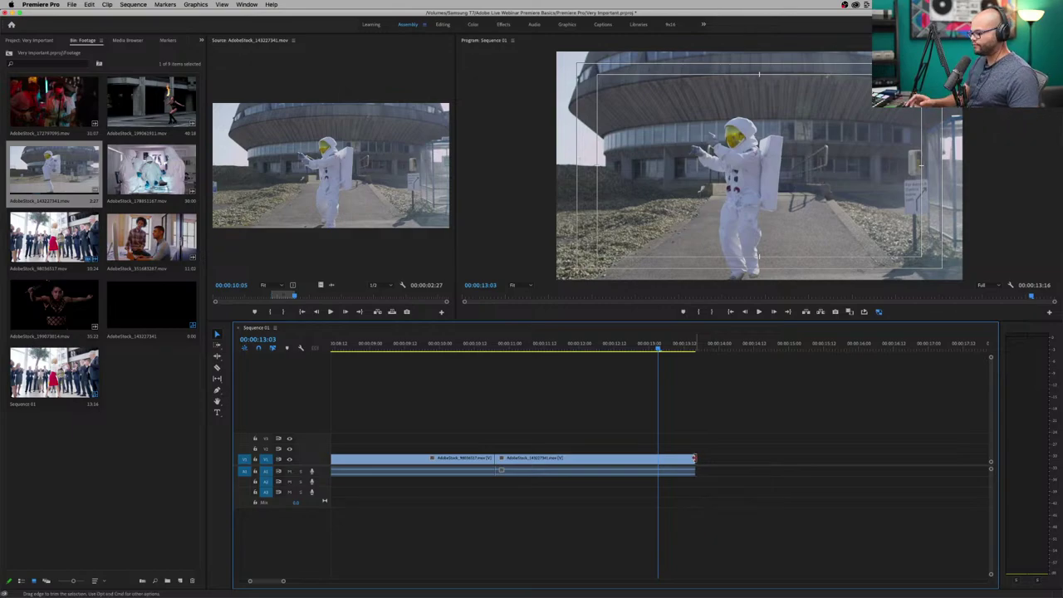
Set the keyboard layout preset to Adobe Premiere Pro Default in the keyboard shortcuts.
left_click(57, 6)
mouse_move(54, 27)
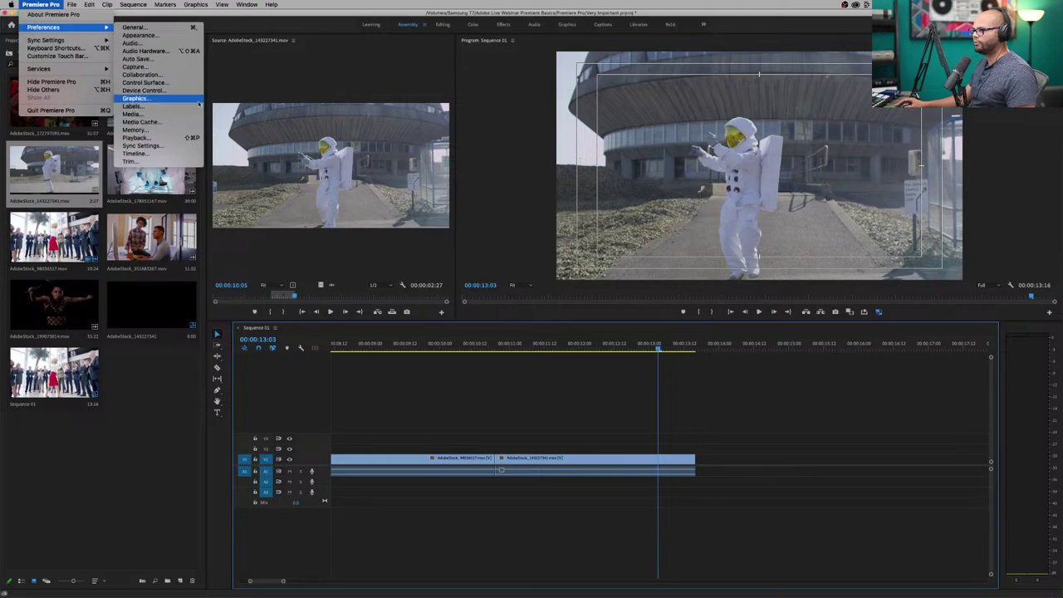
left_click(330, 85)
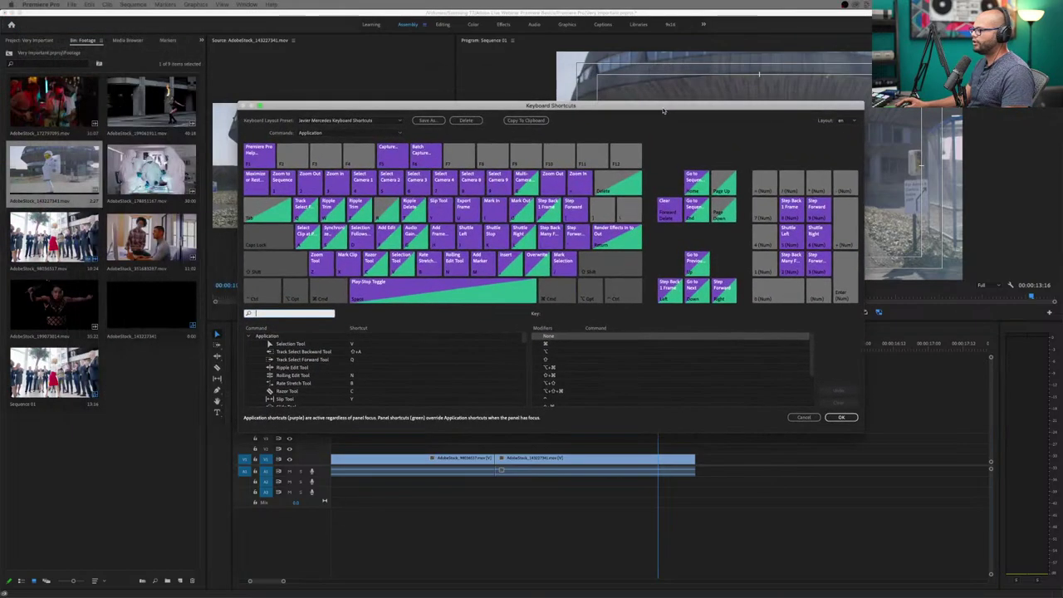
left_click(363, 121)
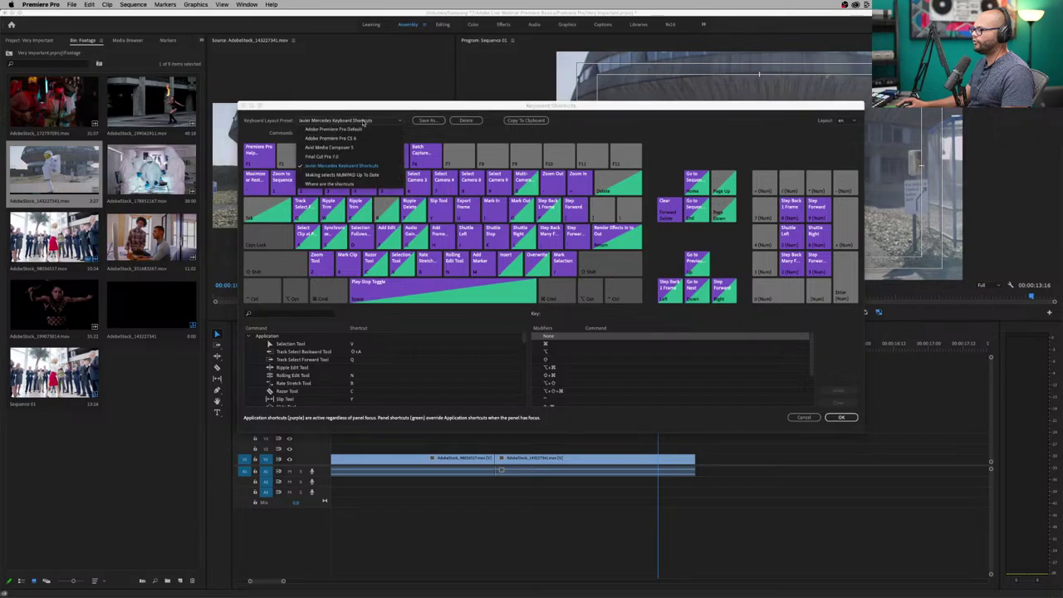
left_click(363, 131)
left_click(841, 417)
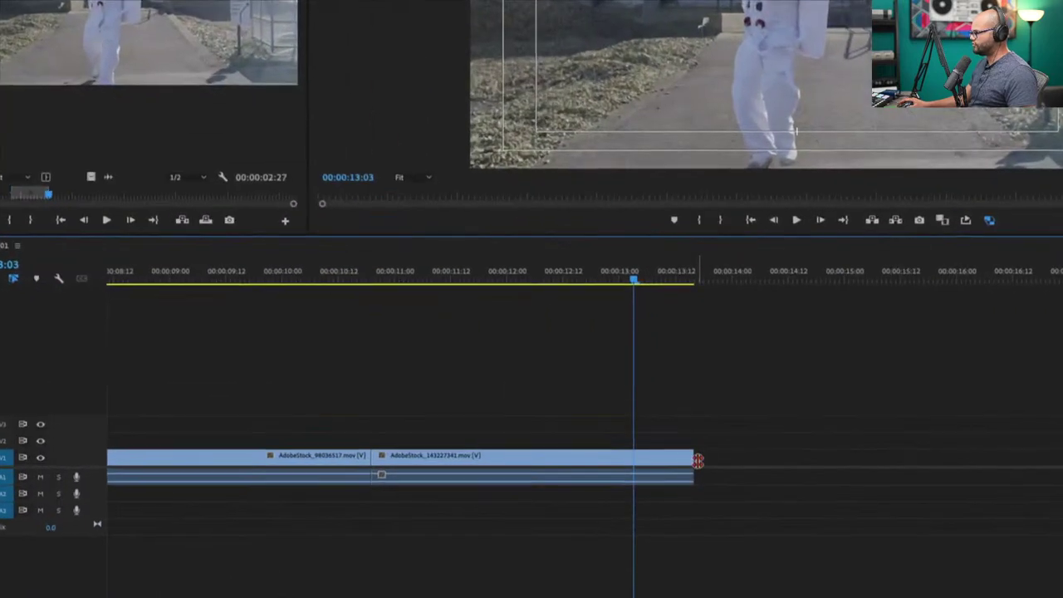
Extend the end of the astronaut clip in the timeline to 00:00:14:16, and scrub back to 00:00:12:07.
left_click(698, 462)
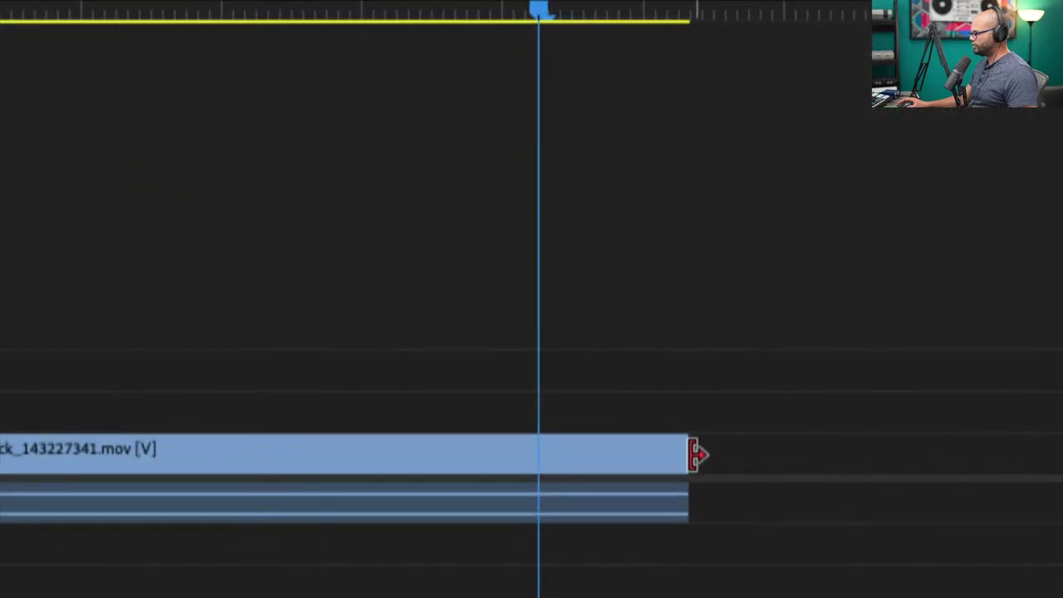
left_click_drag(689, 455, 958, 447)
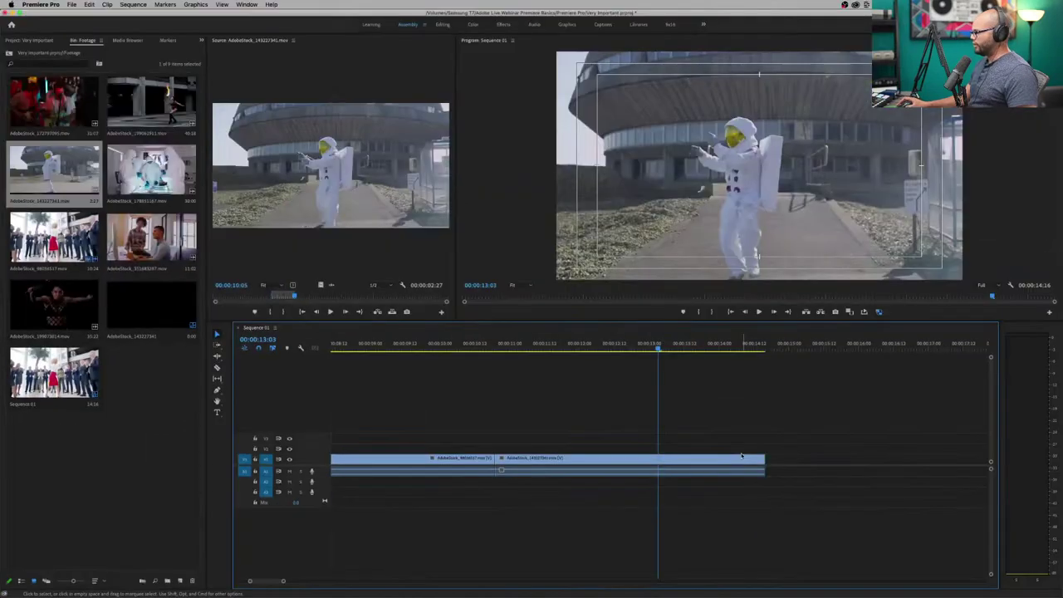
left_click_drag(657, 345, 600, 346)
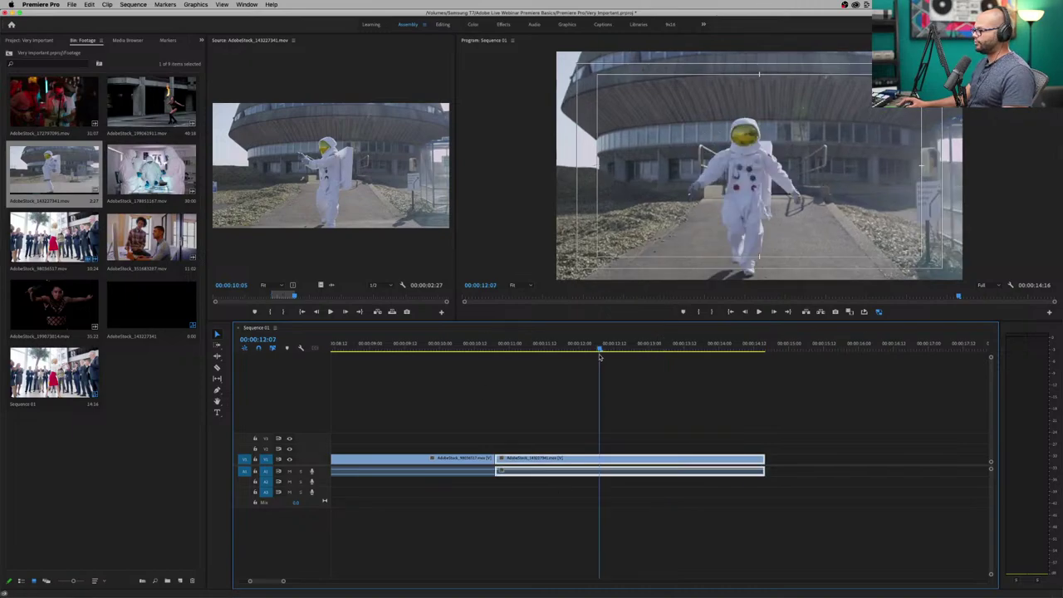
Assign the Violet label color to the astronaut clip in the timeline.
right_click(616, 478)
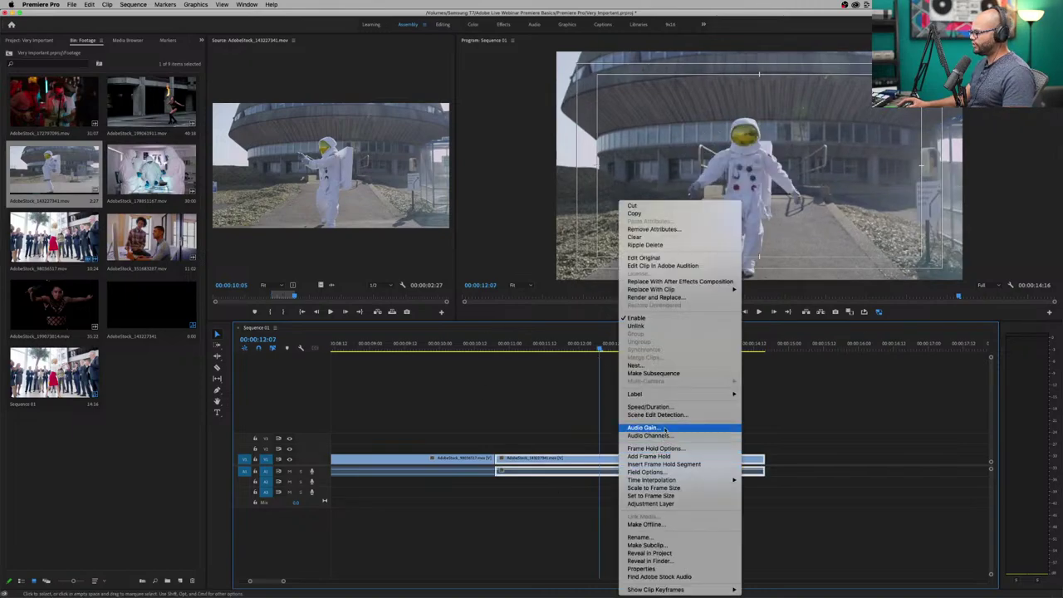
mouse_move(673, 394)
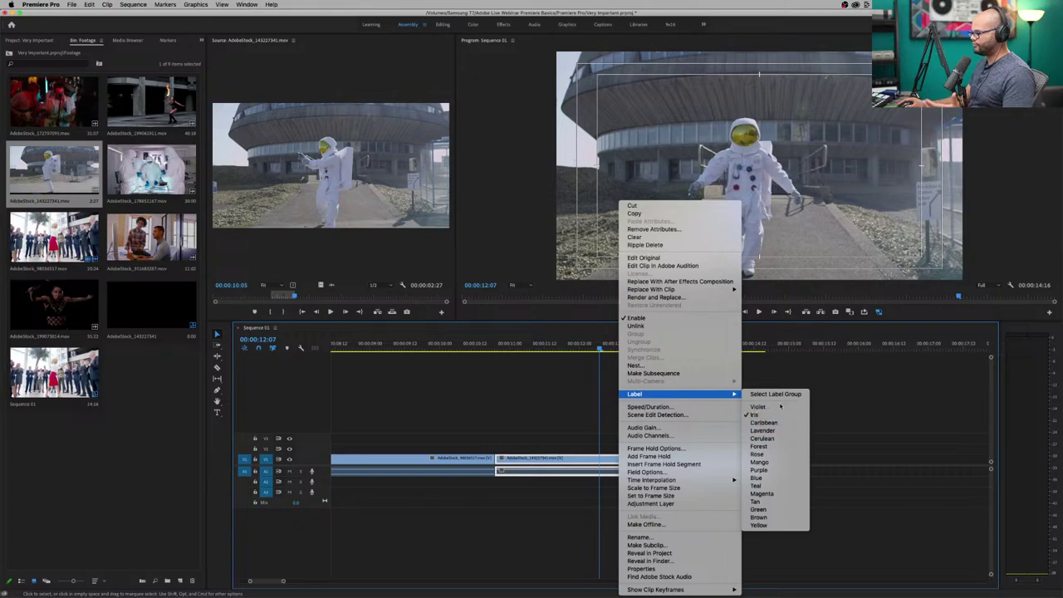
left_click(778, 407)
Move the playhead to 00:00:09:02 and assign the Caribbean label color to the office clip.
left_click(376, 345)
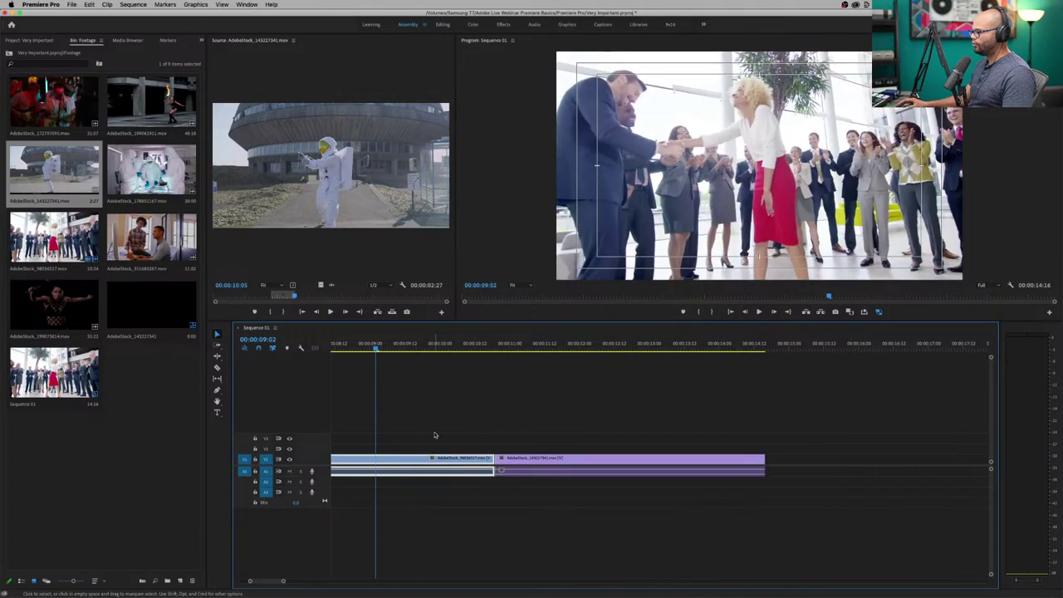
right_click(427, 459)
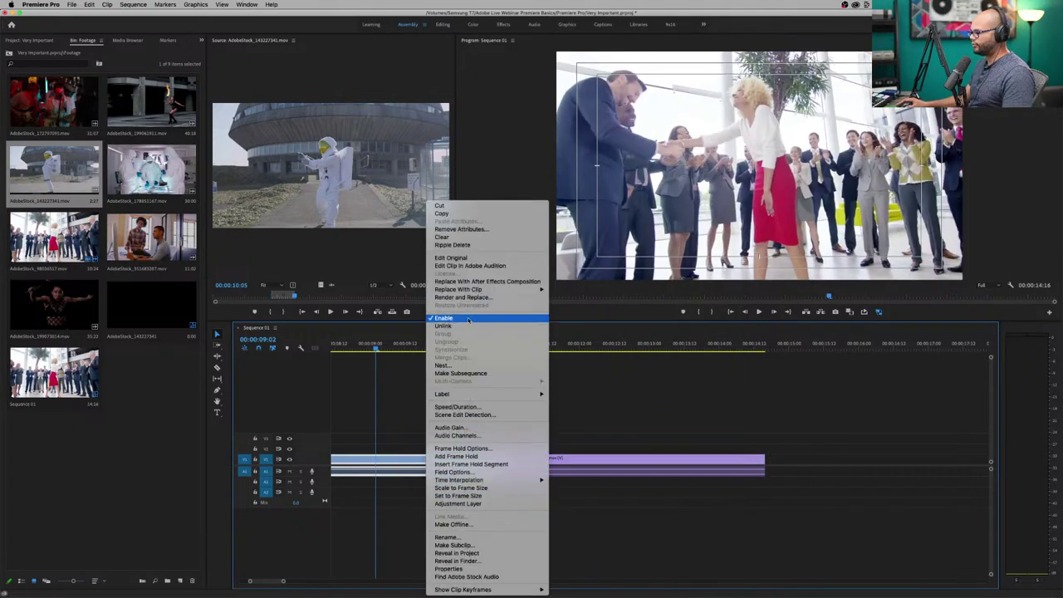
mouse_move(498, 394)
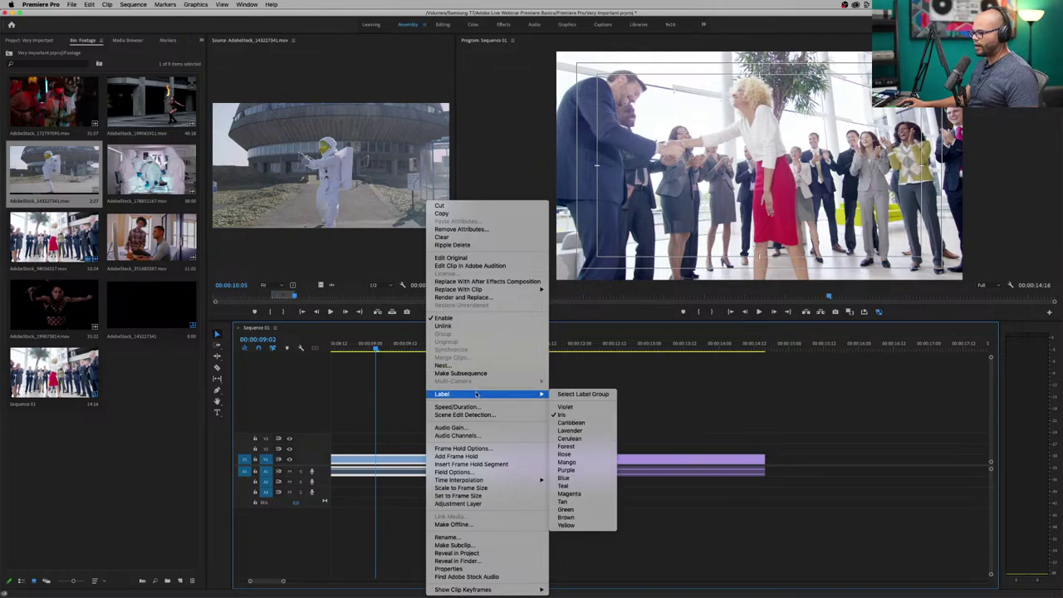
left_click(580, 424)
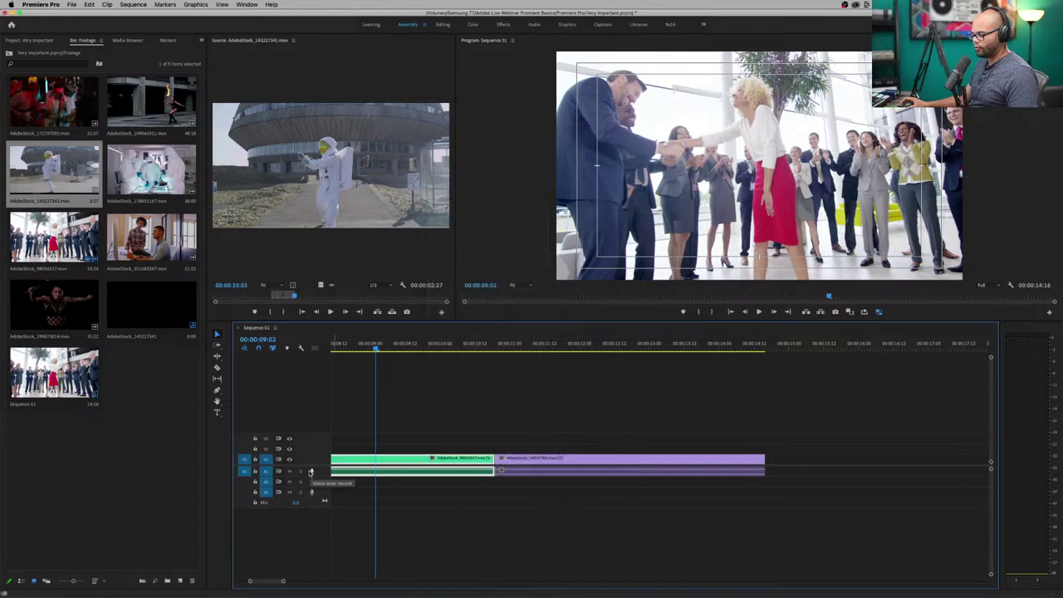
Reduce the audio track height, show the whole sequence in the timeline, and scrub the playhead to 00:00:08:20.
scroll(311, 472, "up", 2)
scroll(311, 471, "down", 4)
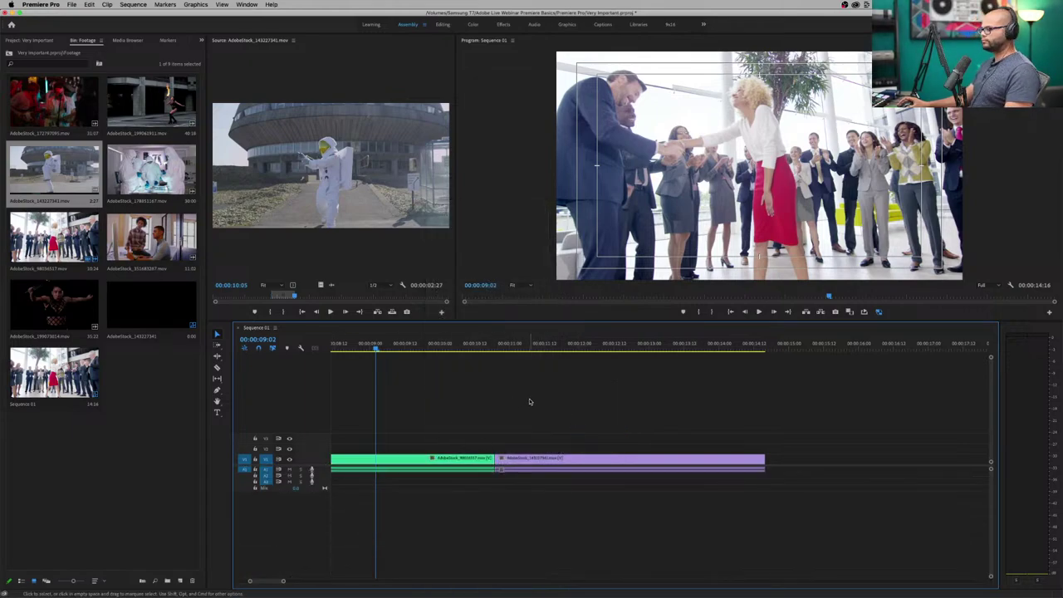
scroll(461, 337, "down", 3)
mouse_move(490, 349)
left_mouse_down()
mouse_move(477, 349)
mouse_move(525, 349)
mouse_move(485, 366)
left_mouse_up()
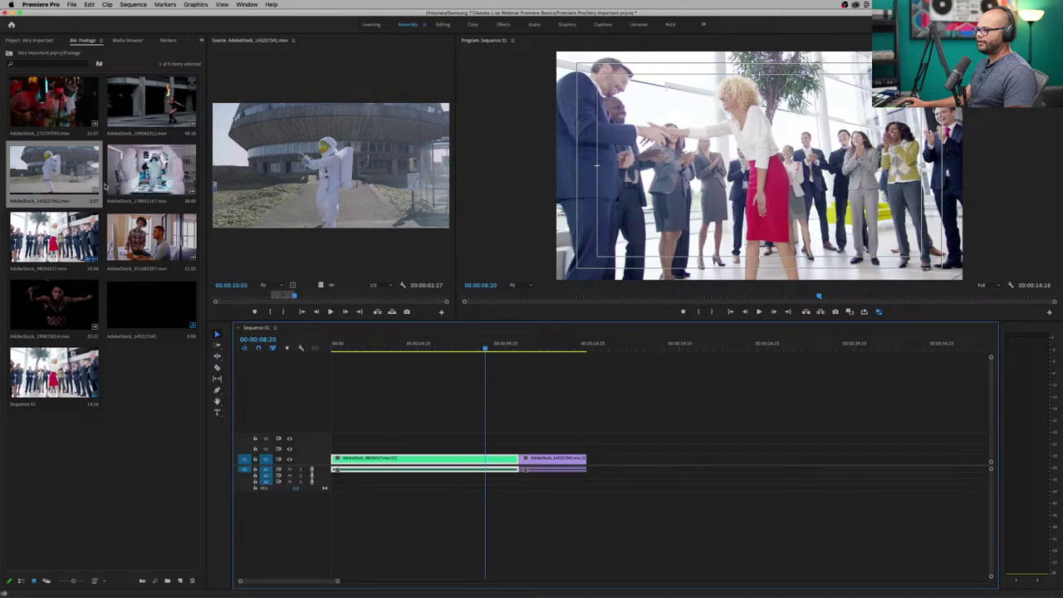
Load the clip of the astronaut with the band into the Source monitor, and enlarge that monitor in width and height.
left_click_drag(54, 101, 301, 258)
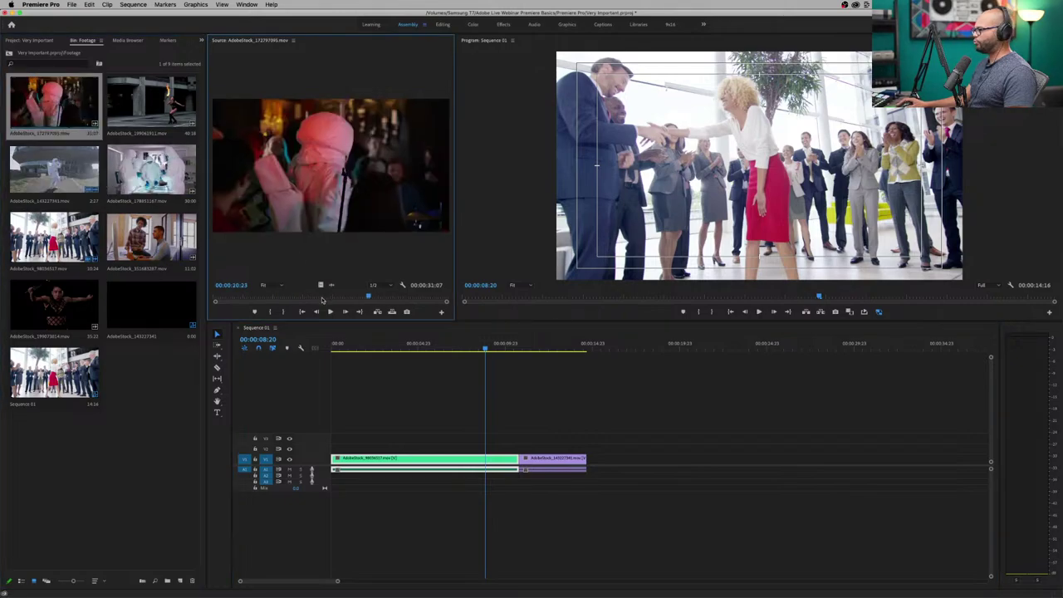
mouse_move(306, 299)
left_mouse_down()
mouse_move(285, 298)
mouse_move(334, 297)
mouse_move(274, 297)
mouse_move(296, 298)
left_mouse_up()
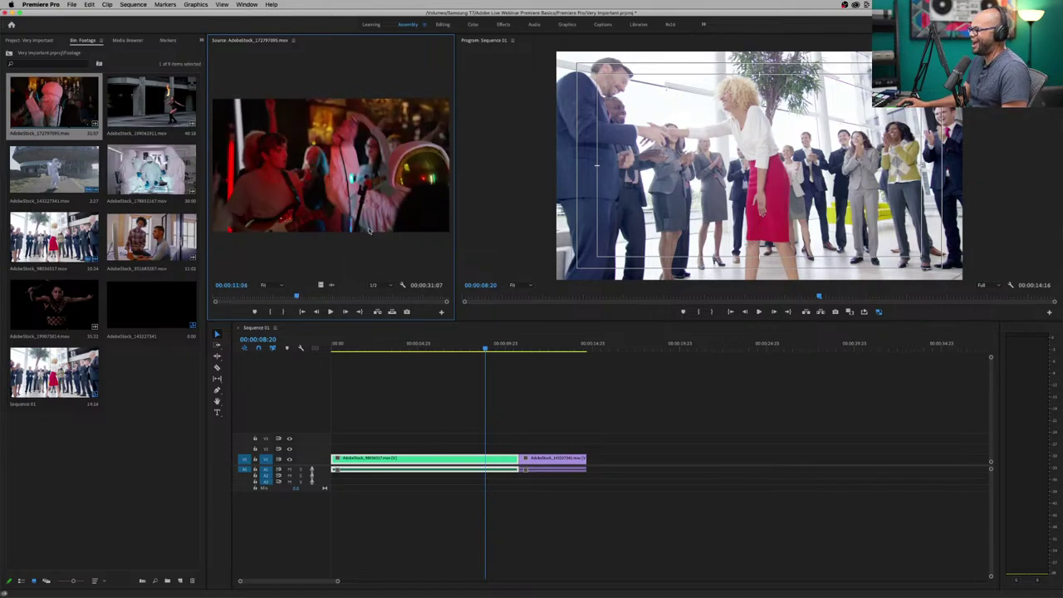
left_click_drag(455, 157, 680, 166)
left_click_drag(527, 320, 527, 408)
Scrub the band clip from its beginning and mark an Out point at 00:00:09:18.
left_click(237, 385)
left_click_drag(237, 384, 214, 386)
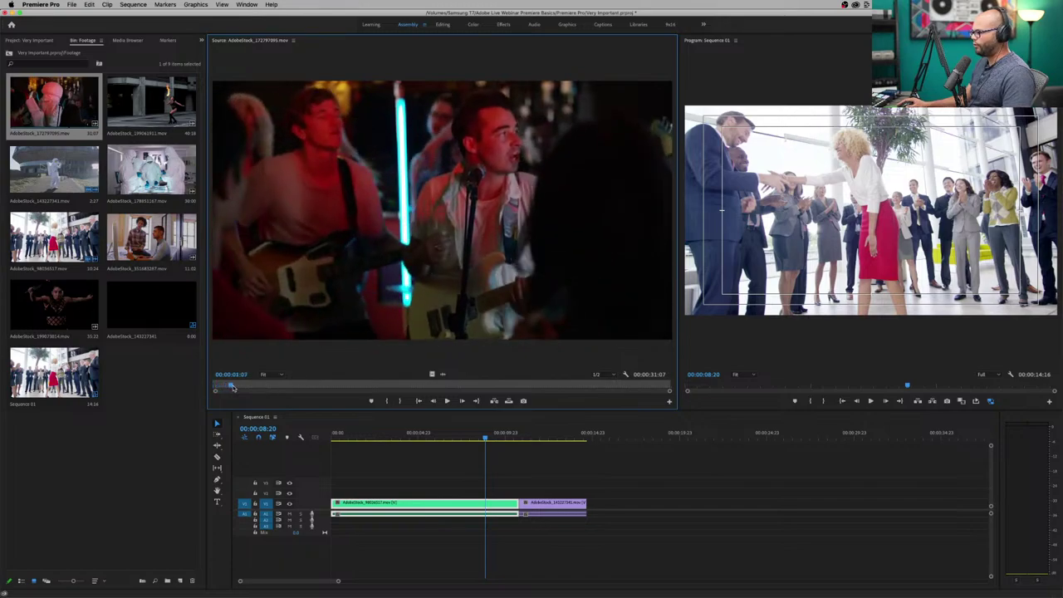
left_click_drag(233, 388, 315, 396)
left_click_drag(325, 395, 353, 384)
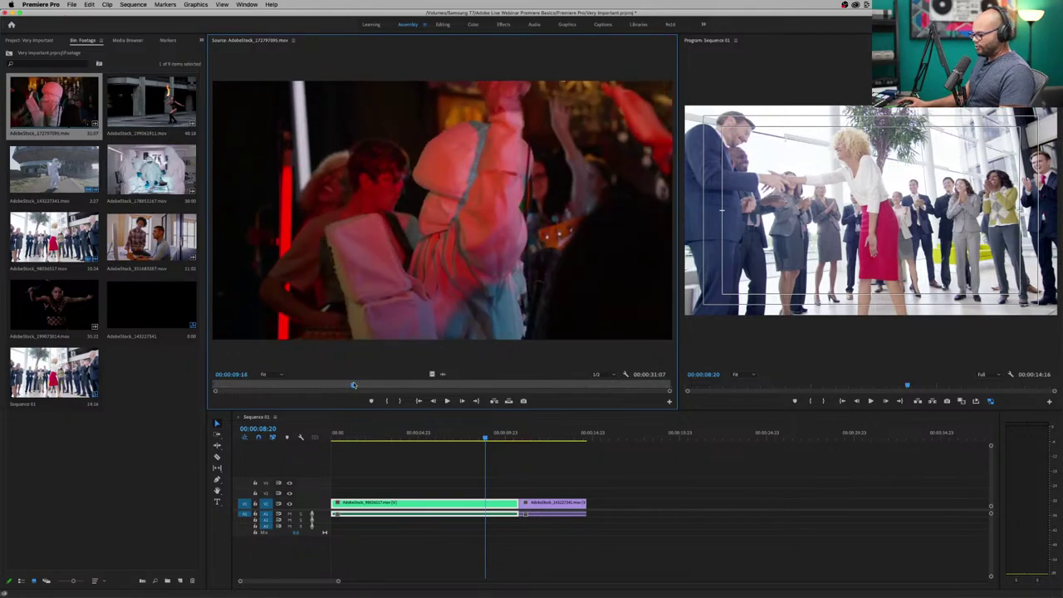
key("o")
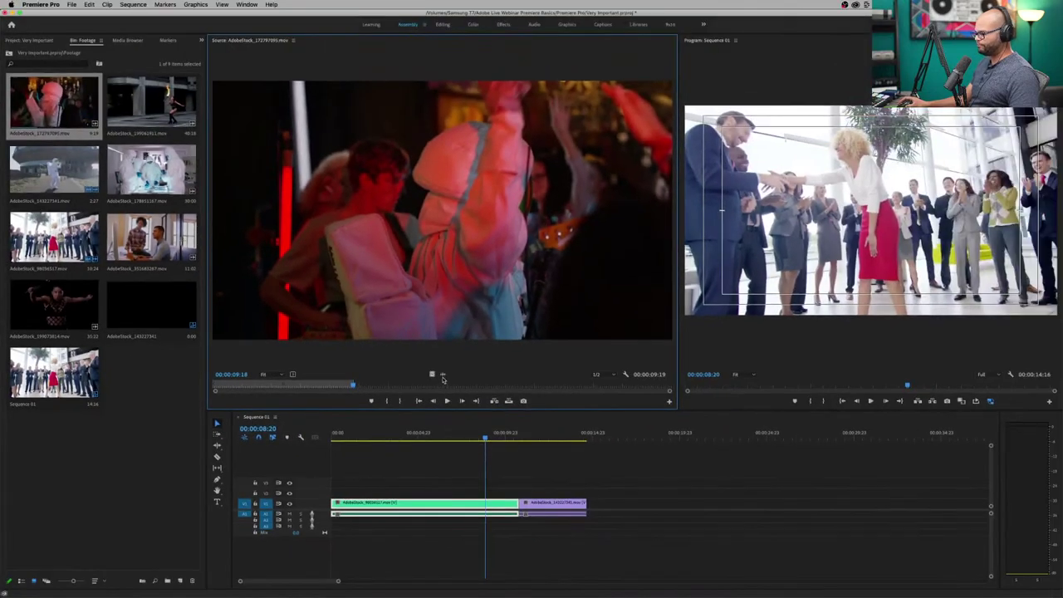
Step the band clip back frame by frame to 00:00:09:13 in the Source monitor.
key("Left")
key("Left")
key("Left")
key("Left")
key("Left")
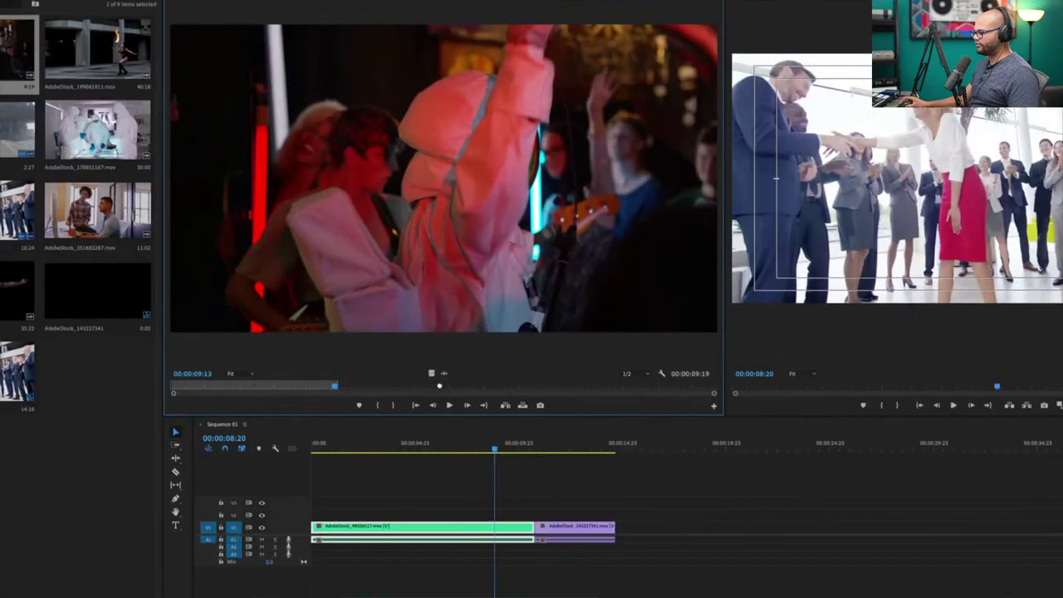
Try placing only the band clip's video on track V3, and only its audio in the sequence, undoing each placement.
left_click_drag(432, 374, 481, 481)
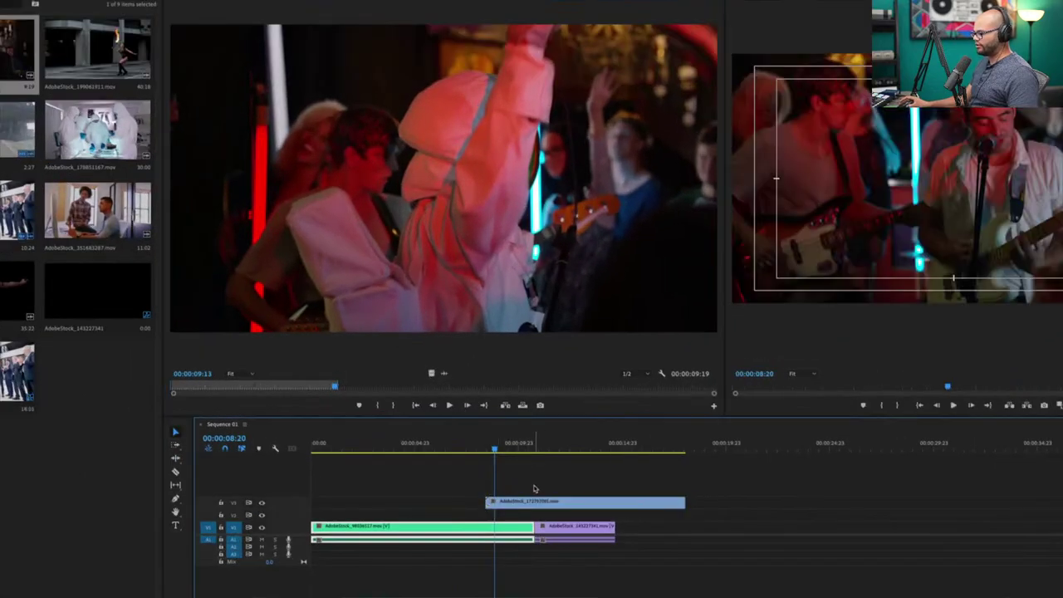
key("ctrl+z")
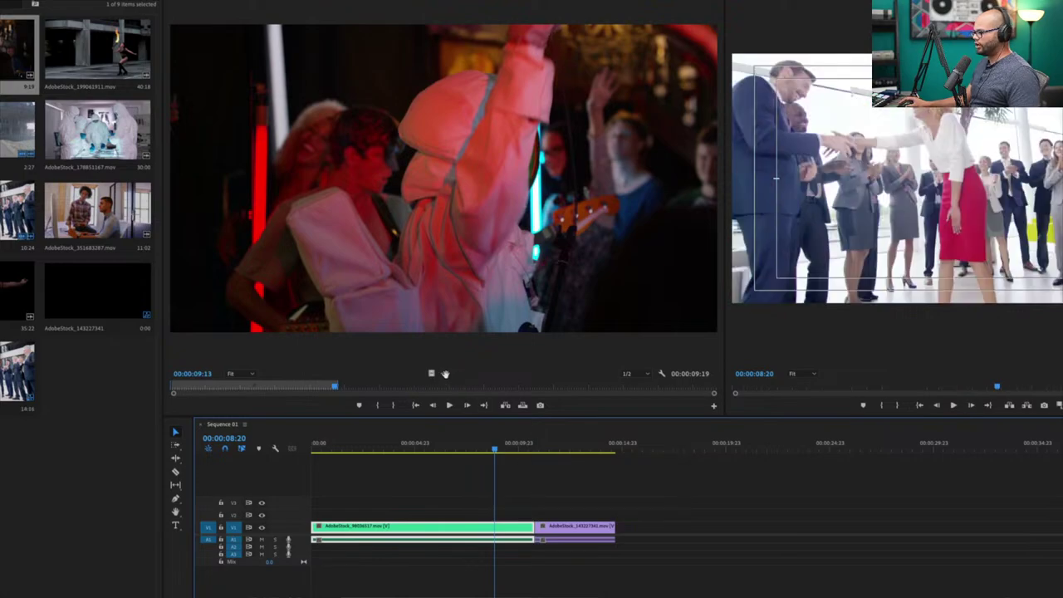
left_click_drag(445, 374, 509, 547)
key("ctrl+z")
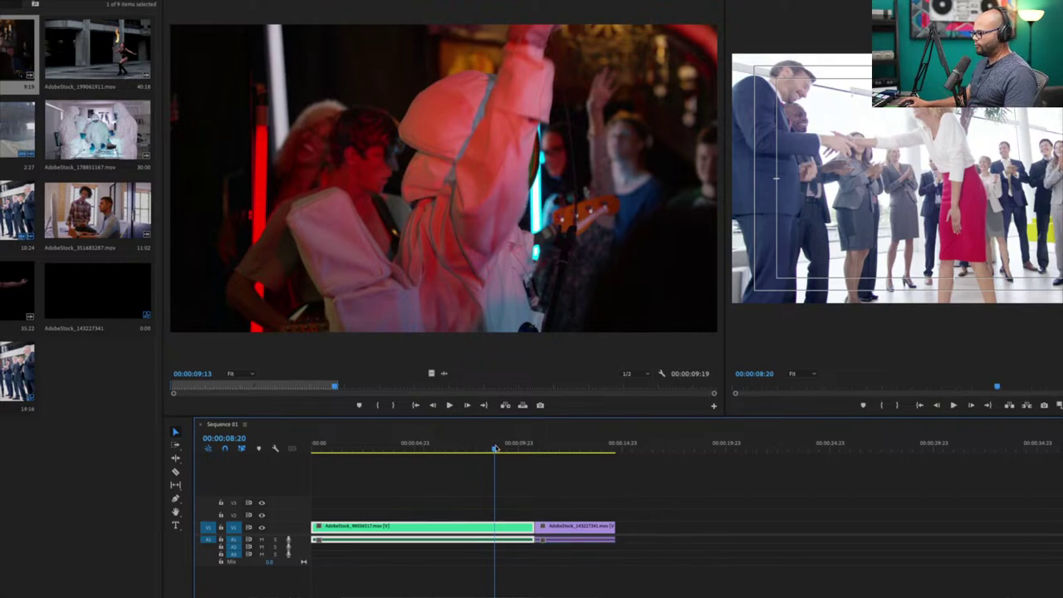
Move the sequence playhead to 00:00:07:22 and insert the marked band clip there.
left_click_drag(496, 446, 476, 450)
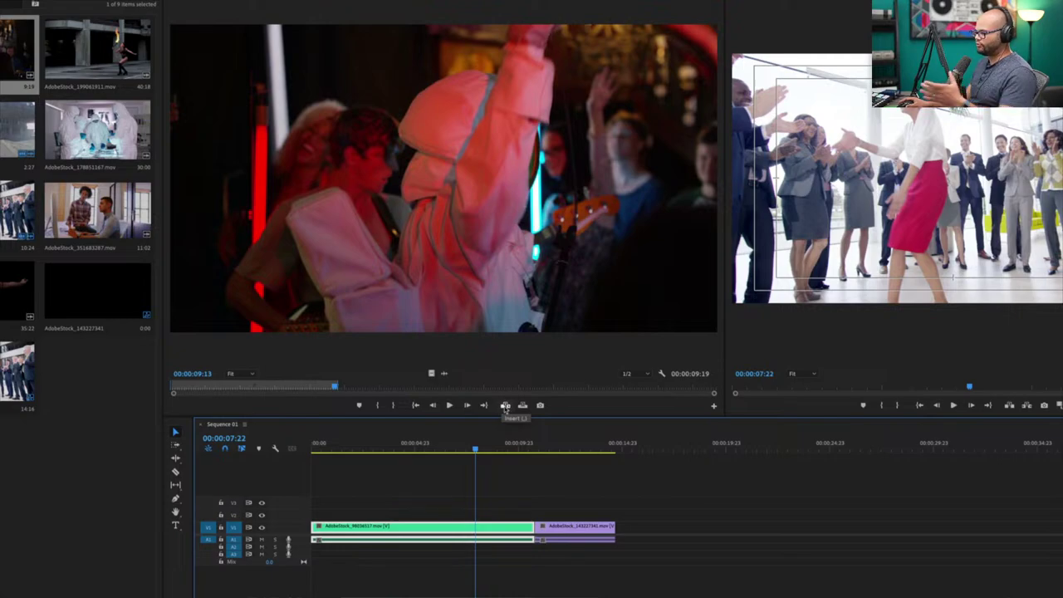
left_click(505, 405)
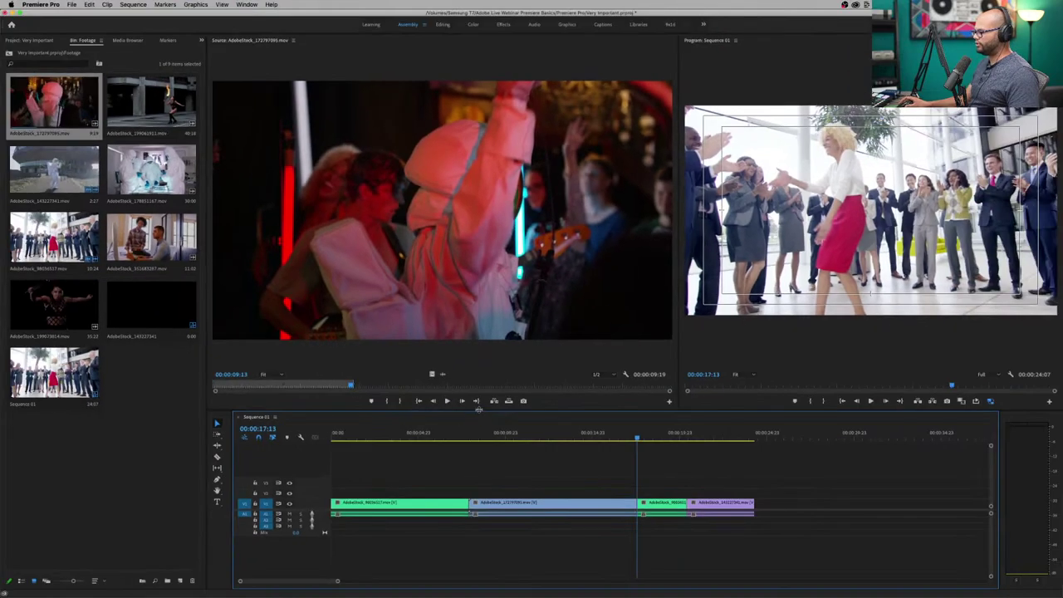
Make the timeline area taller and expand the Video 1 and Audio 1 tracks to show clip thumbnails.
left_click_drag(478, 409, 478, 304)
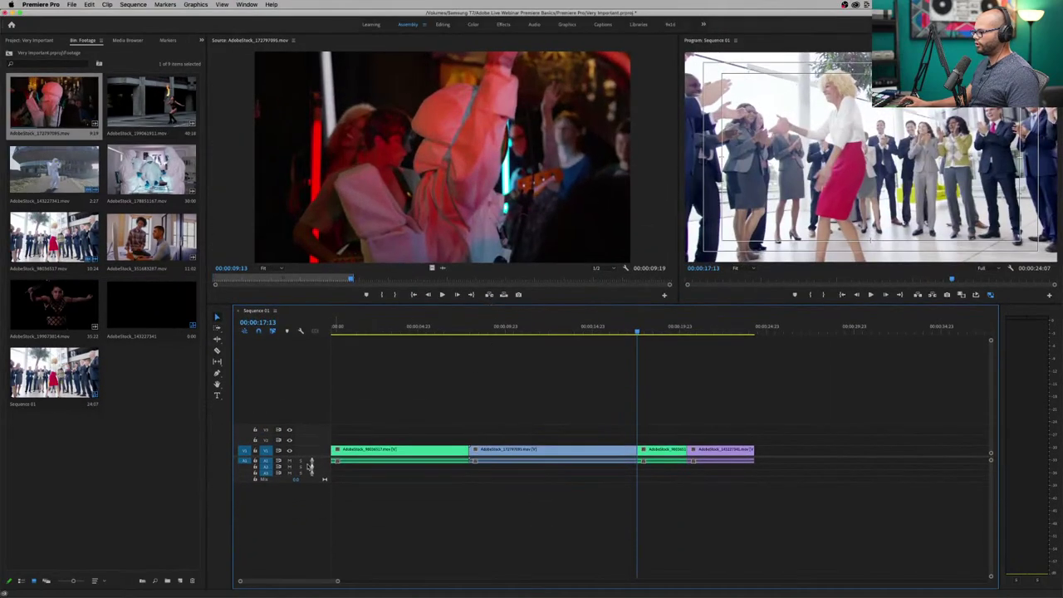
double_click(300, 462)
double_click(300, 452)
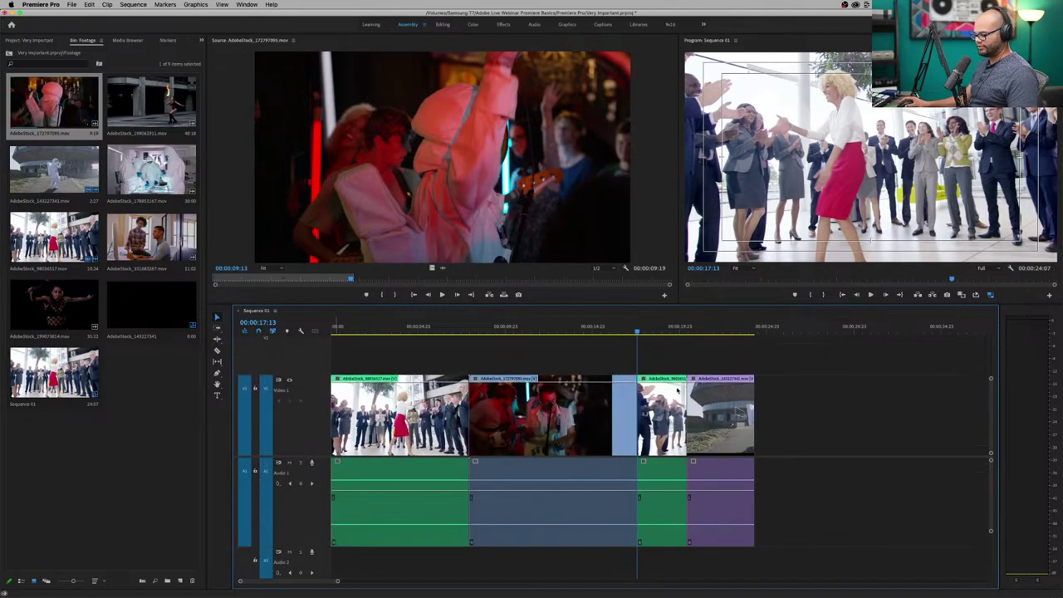
Undo the band clip insert, repeat it at 00:00:07:22, scrub through the result, and undo it again.
key("super+z")
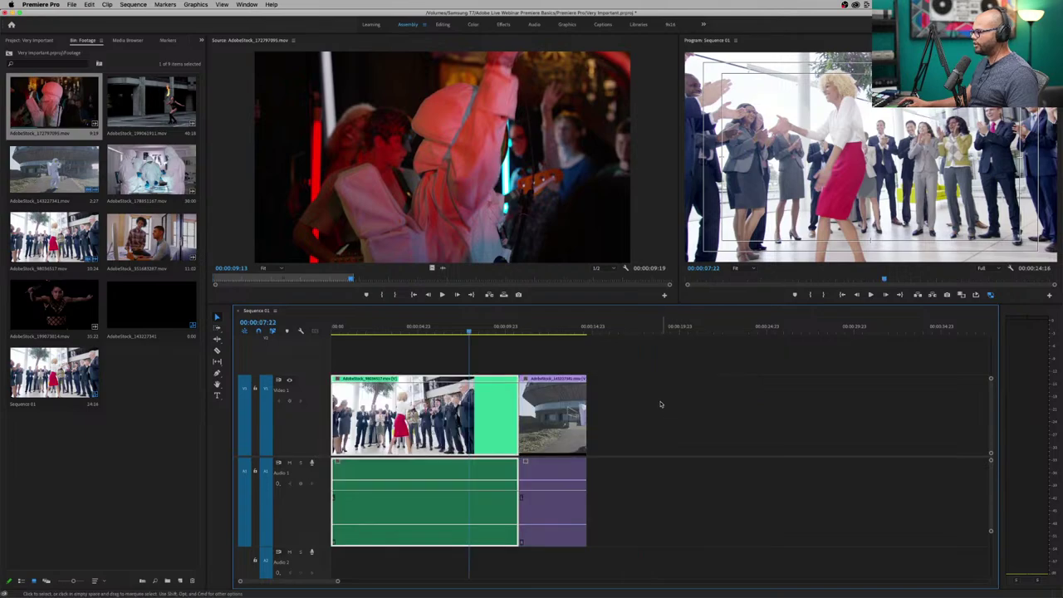
left_click(489, 295)
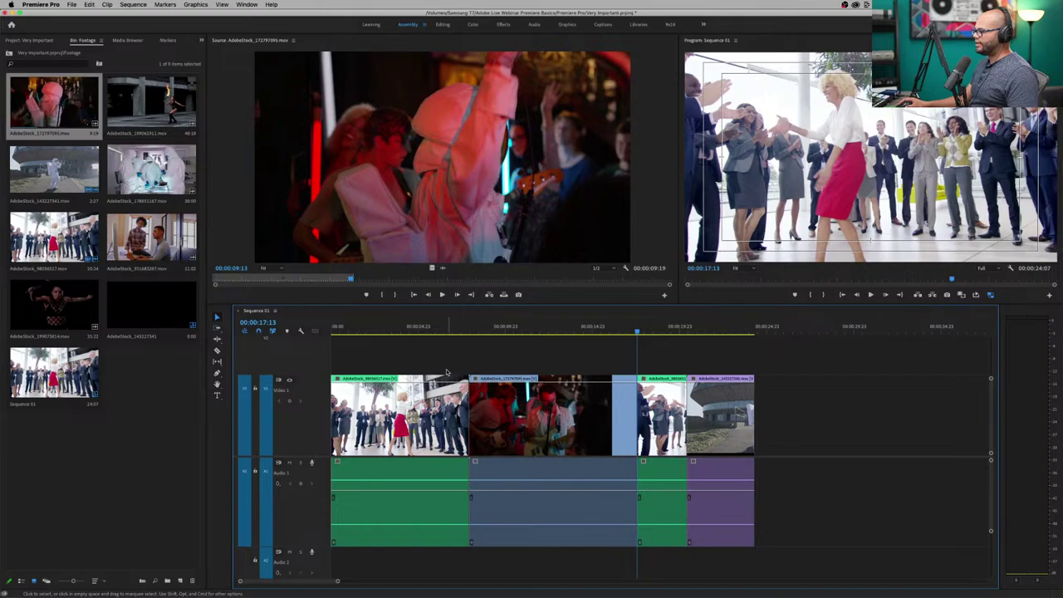
left_click_drag(454, 331, 529, 358)
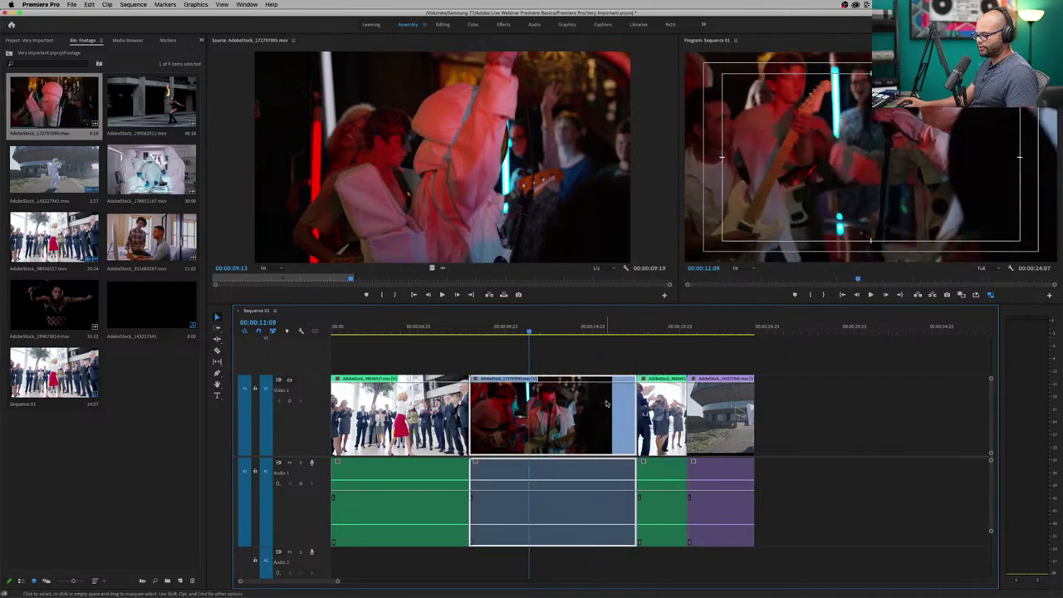
key("shift+Delete")
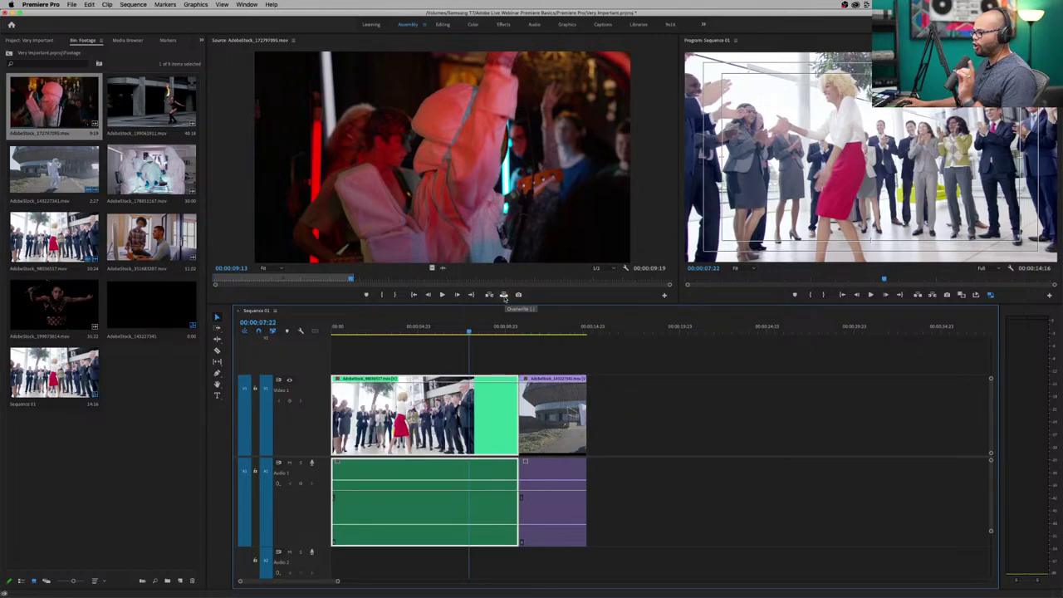
Overwrite the sequence with the band clip at 00:00:07:22, scrub through the result, and undo the overwrite.
left_click(503, 295)
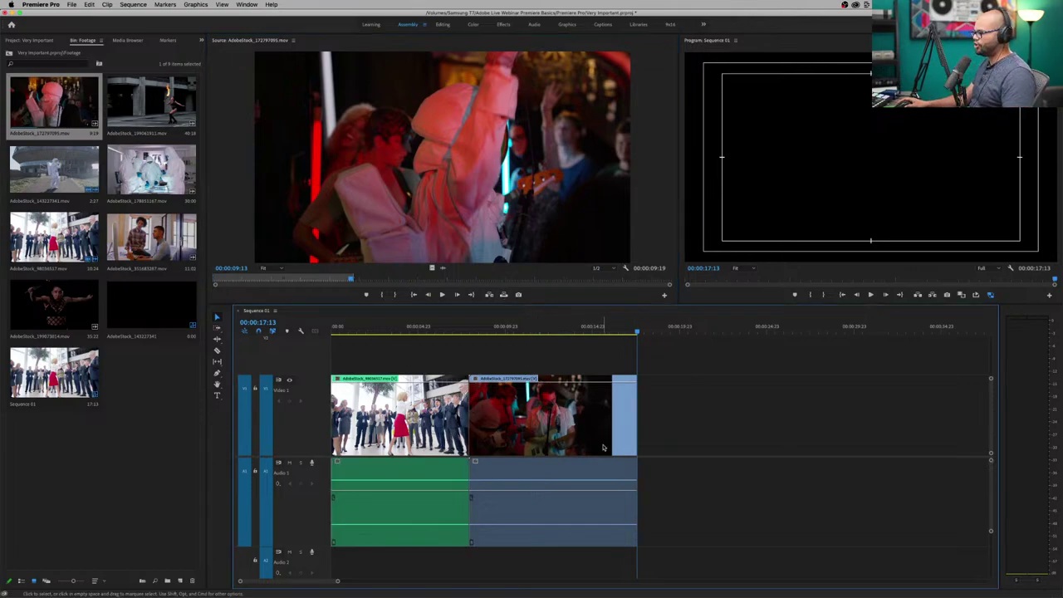
key("j")
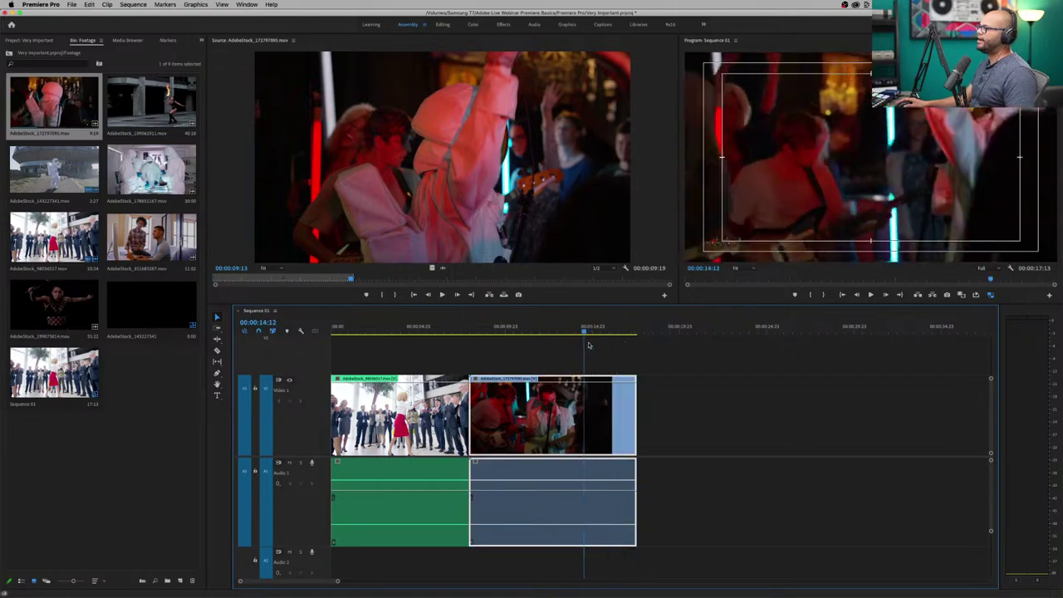
key("j")
key("j")
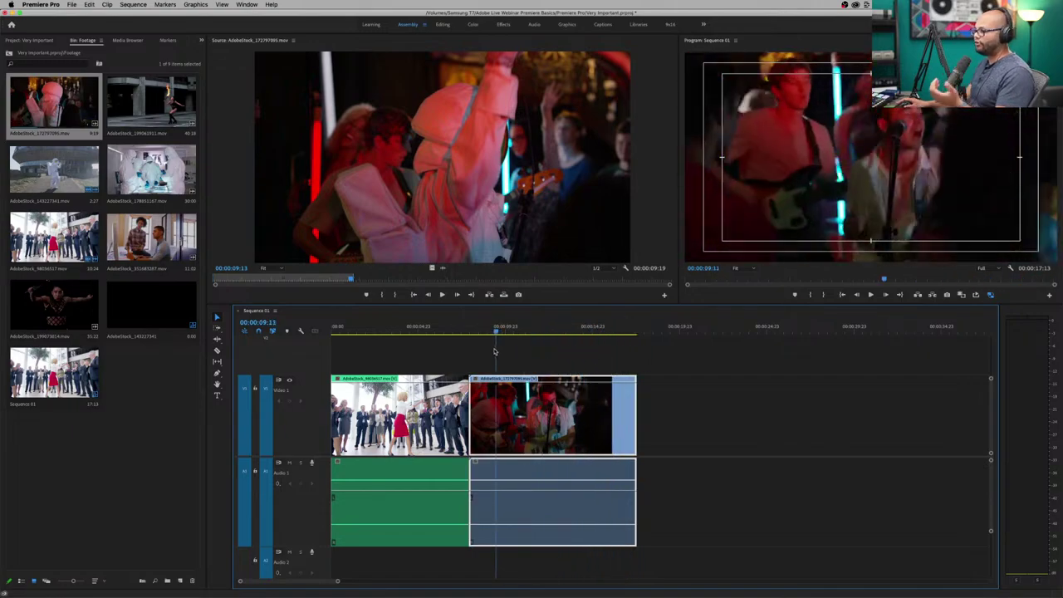
left_click_drag(481, 350, 463, 361)
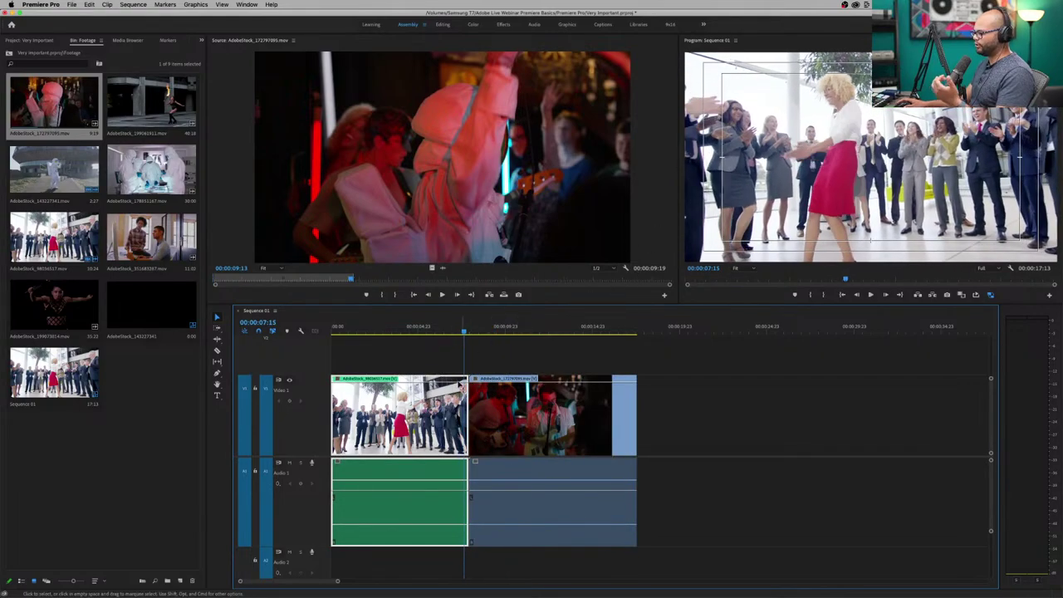
left_click_drag(464, 327, 586, 344)
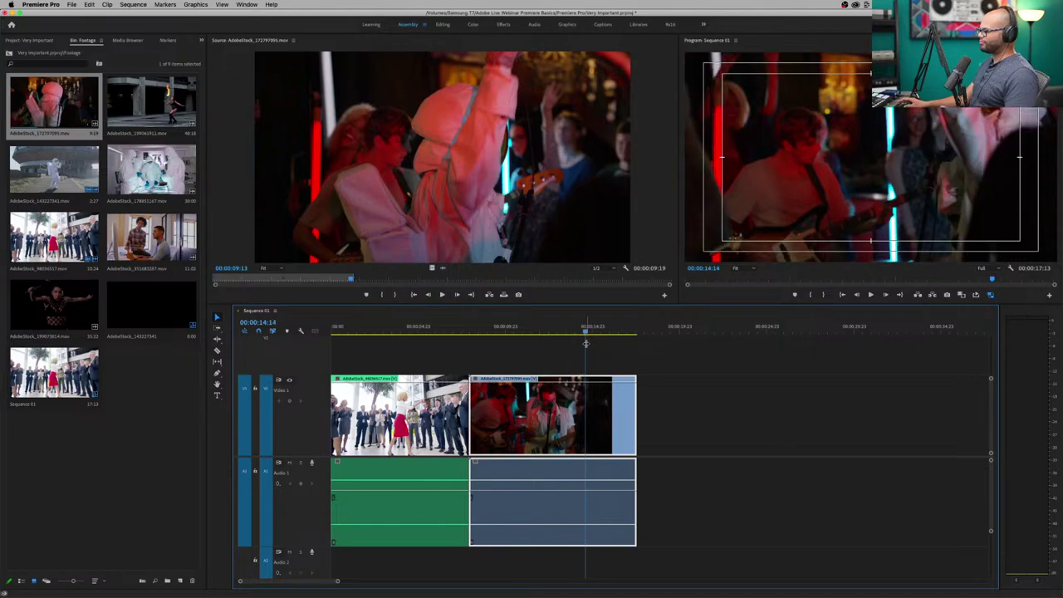
left_click(600, 353)
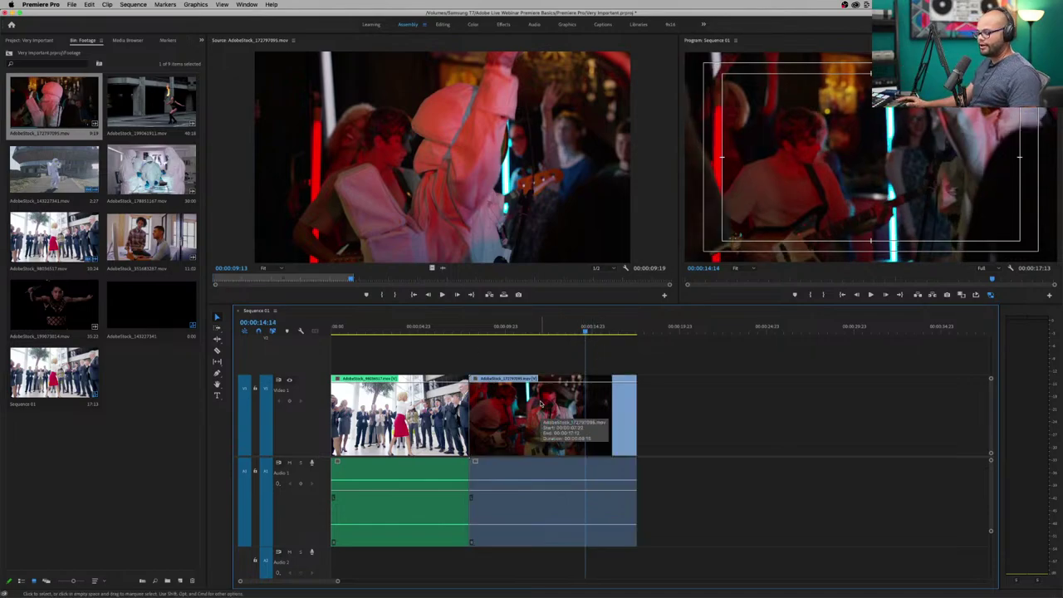
key("super+z")
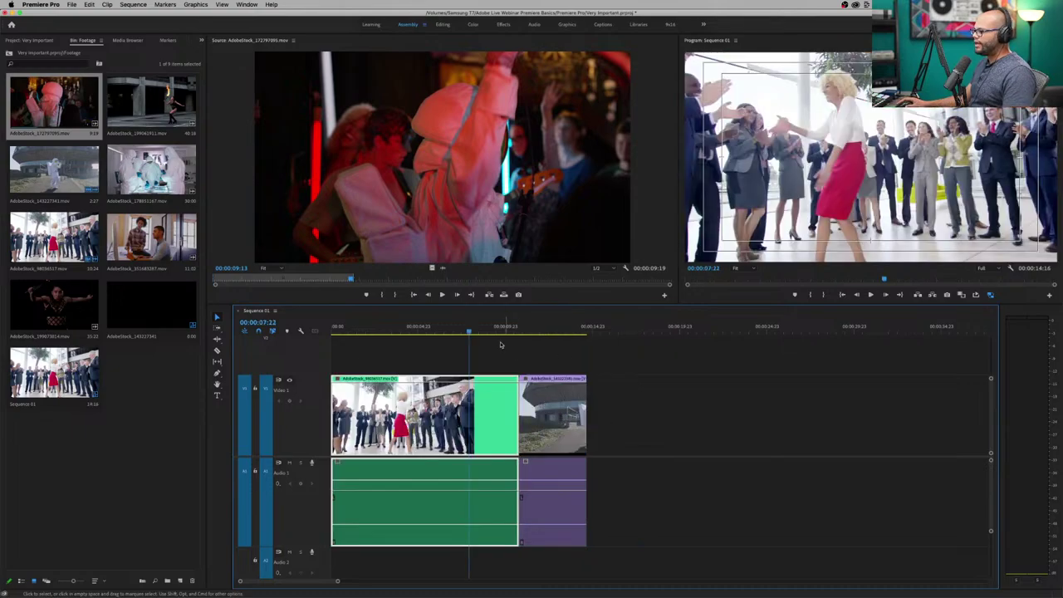
Move the playhead to 00:00:04:18, try an insert and an overwrite of the band clip there, undo each, and deselect all clips.
left_click_drag(470, 335, 414, 338)
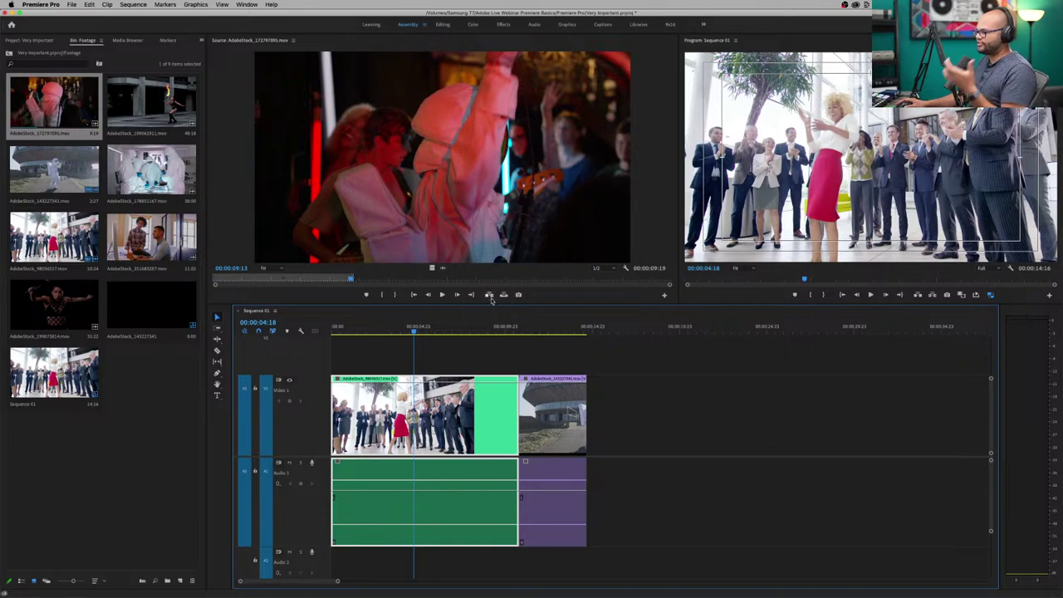
left_click(490, 294)
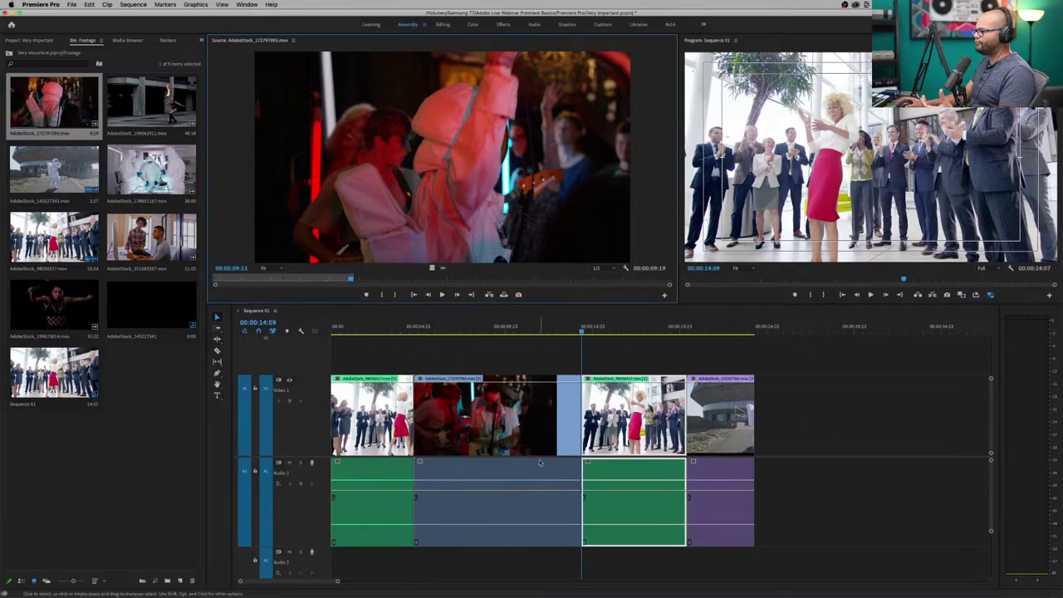
key("super+z")
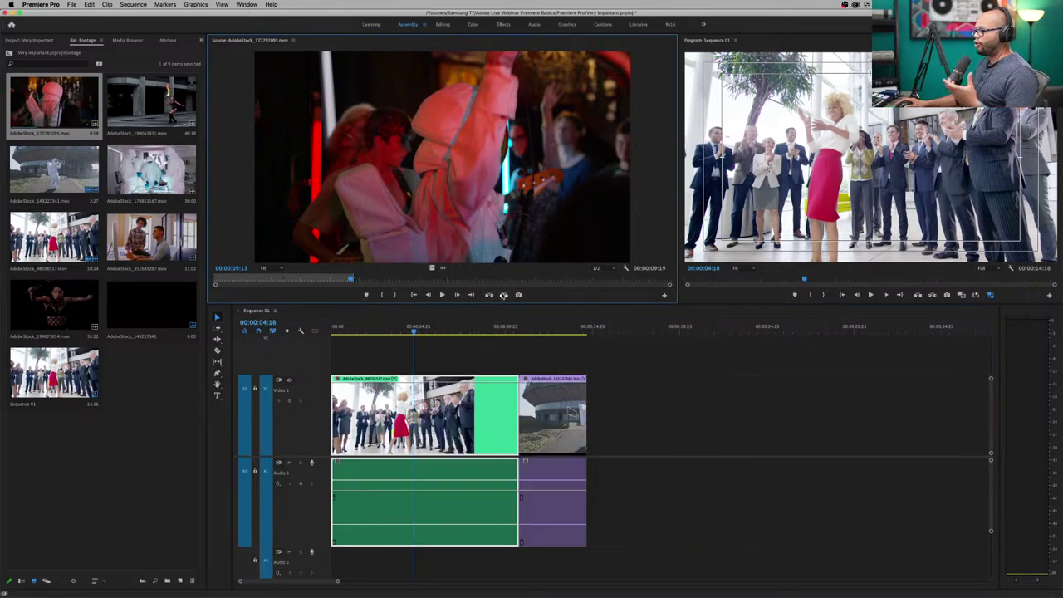
left_click(503, 295)
key("super+z")
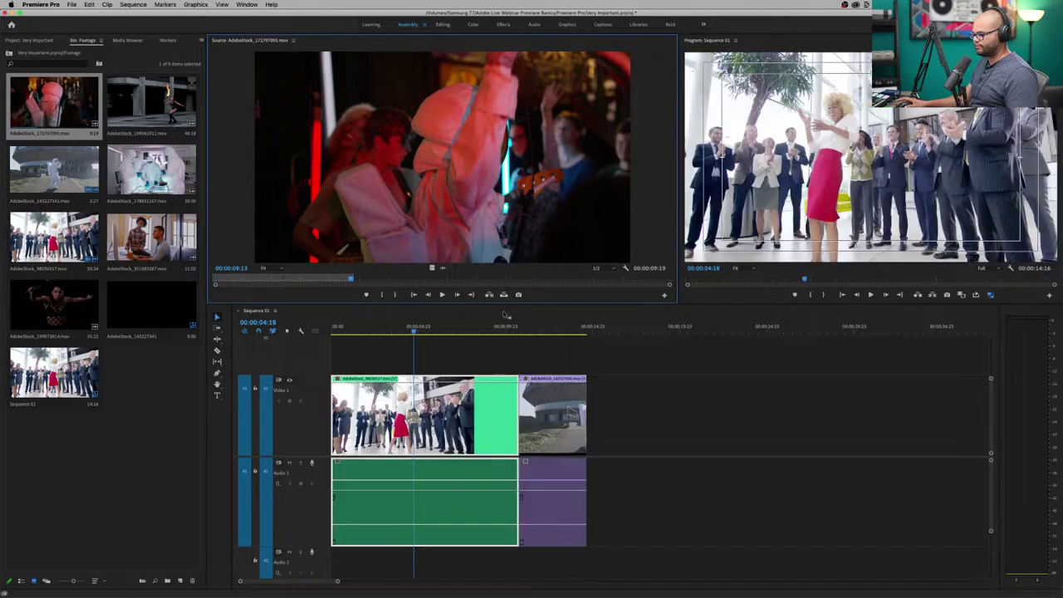
left_click(804, 385)
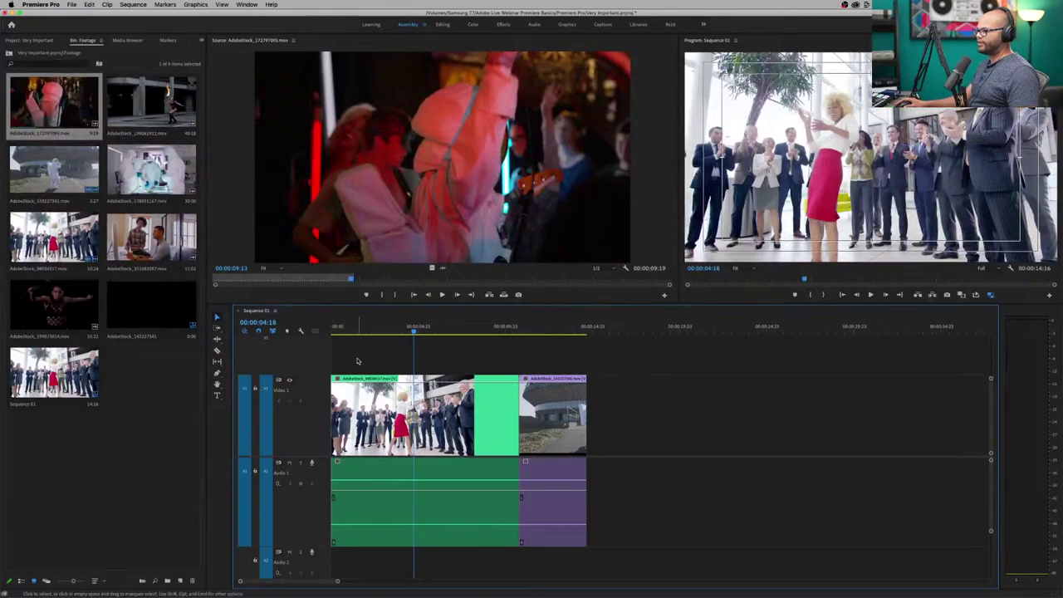
Adjust the video track heights to show Video 1 to 3, and patch the source video to Video 2.
left_click_drag(286, 380, 287, 396)
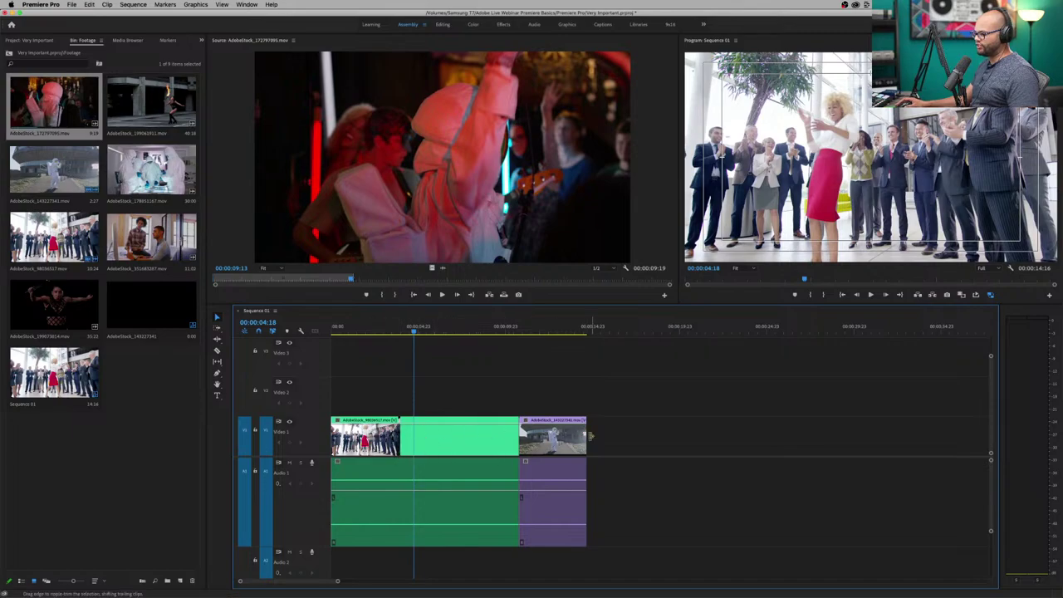
left_click(243, 397)
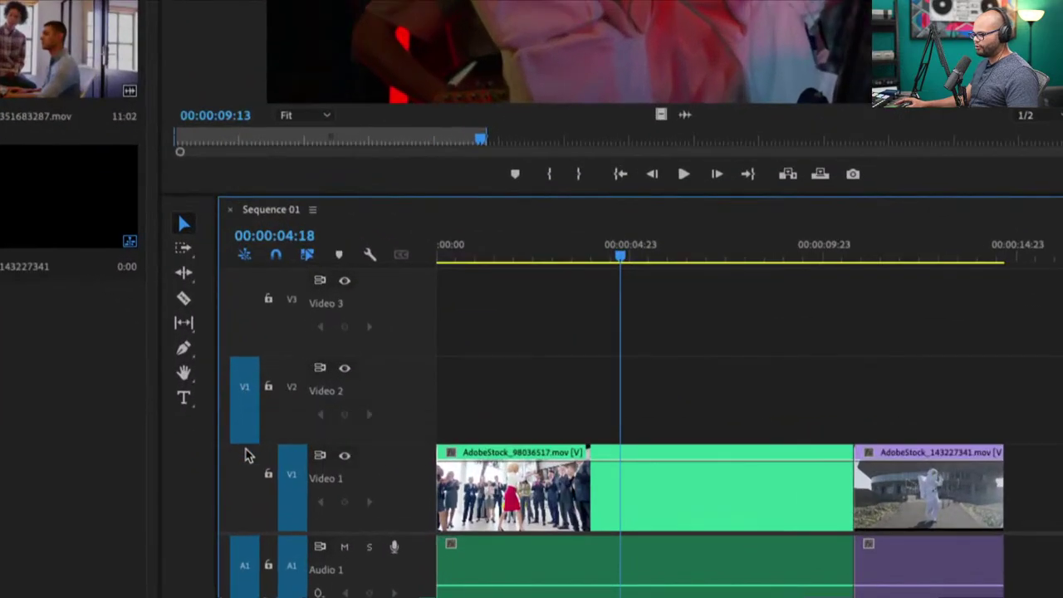
left_click(243, 428)
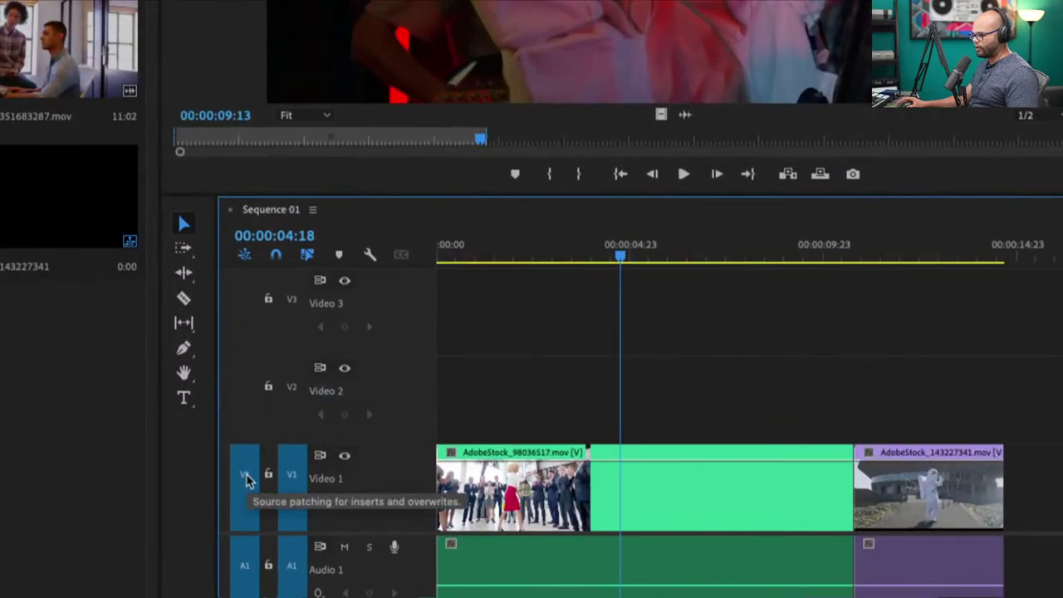
left_click(244, 395)
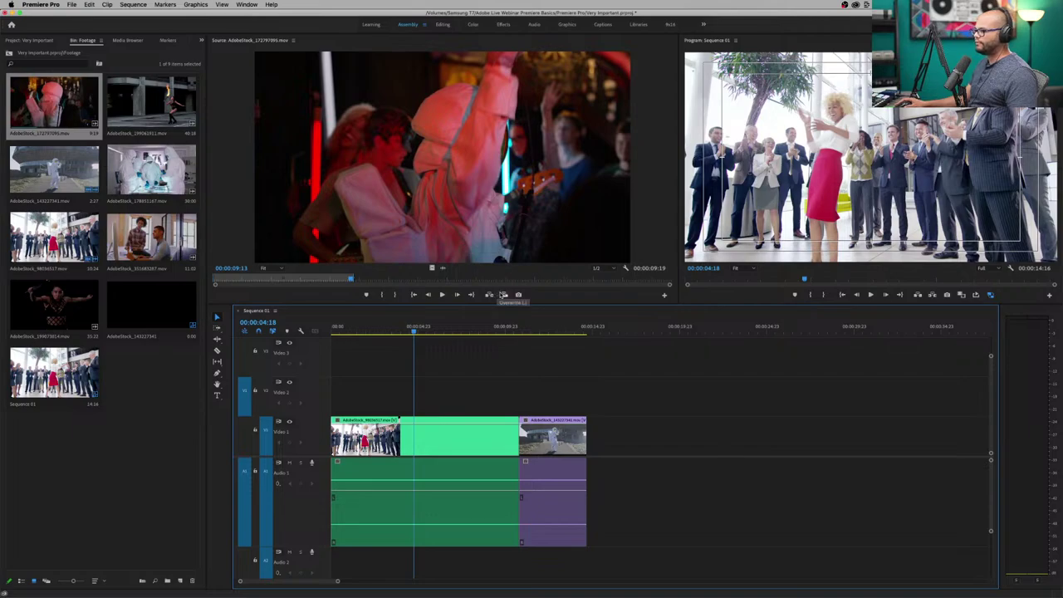
Insert the band clip at 00:00:04:18 with its video on Video 2, and undo the insert.
left_click(490, 295)
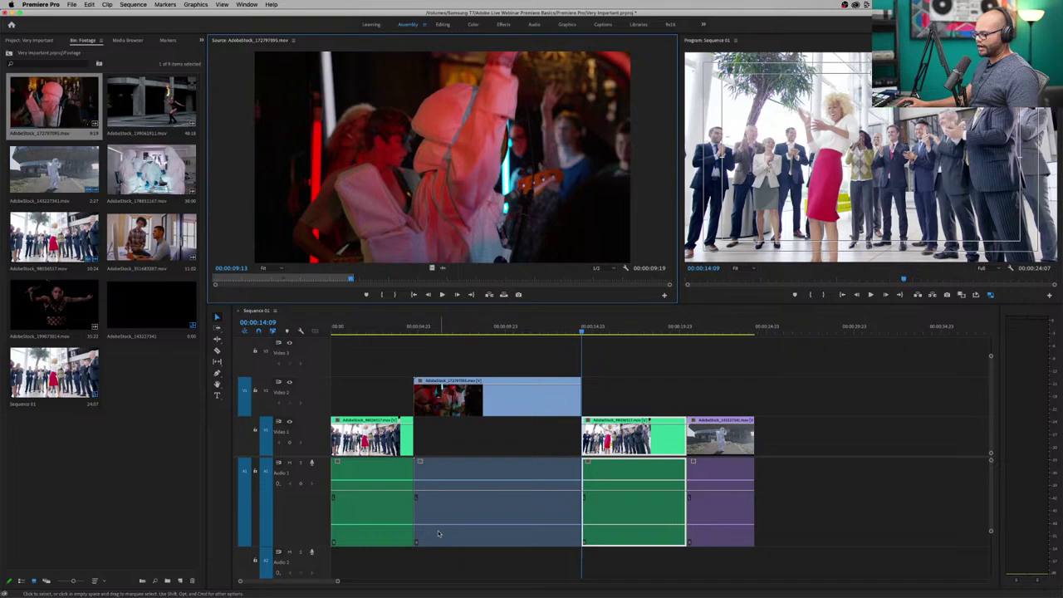
key("shift+Delete")
Patch the source audio to Audio 2 and adjust the audio track heights so Audio 1, 2 and 3 all fit at equal height.
left_click(249, 562)
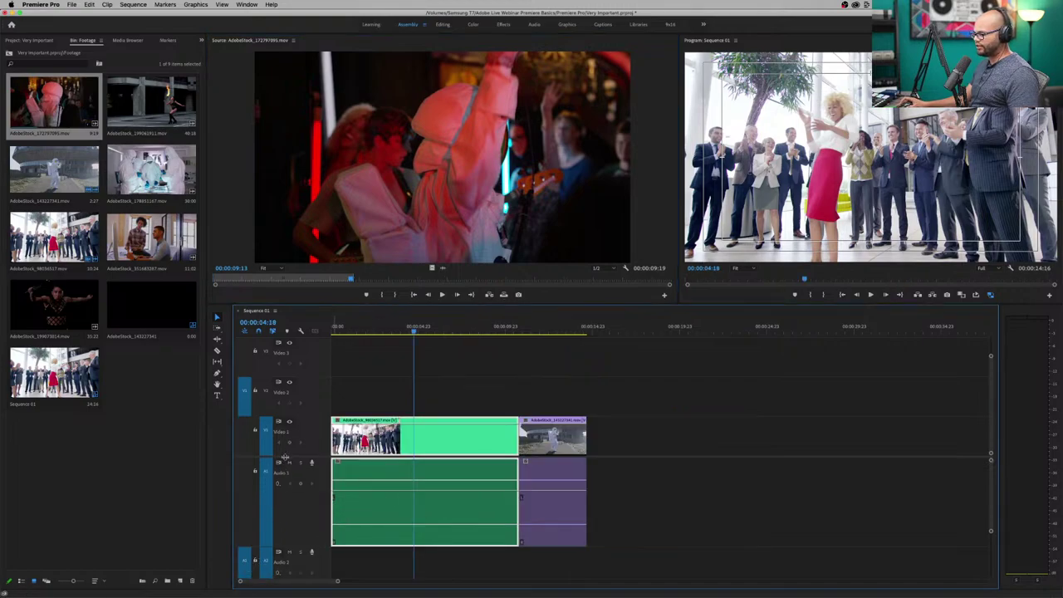
scroll(283, 466, "down", 2)
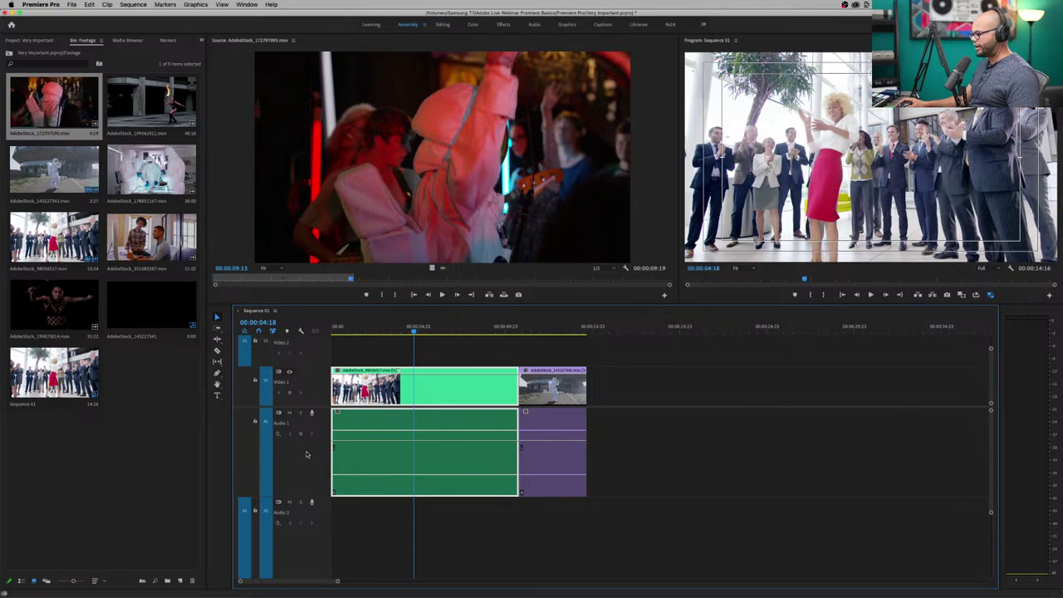
scroll(307, 453, "down", 3)
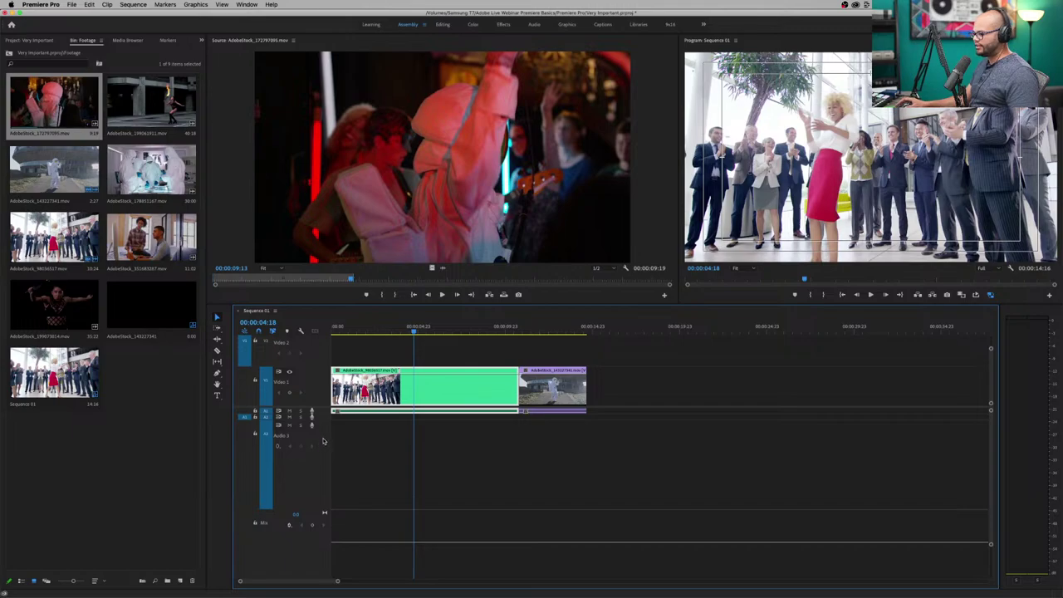
scroll(322, 442, "up", 2)
scroll(322, 444, "up", 3)
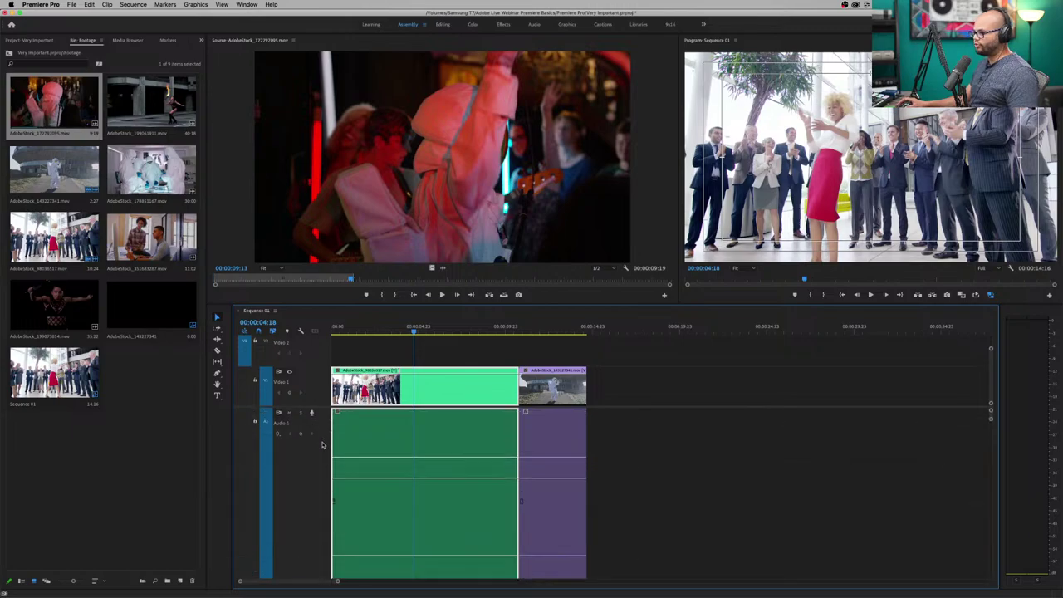
scroll(312, 450, "down", 5)
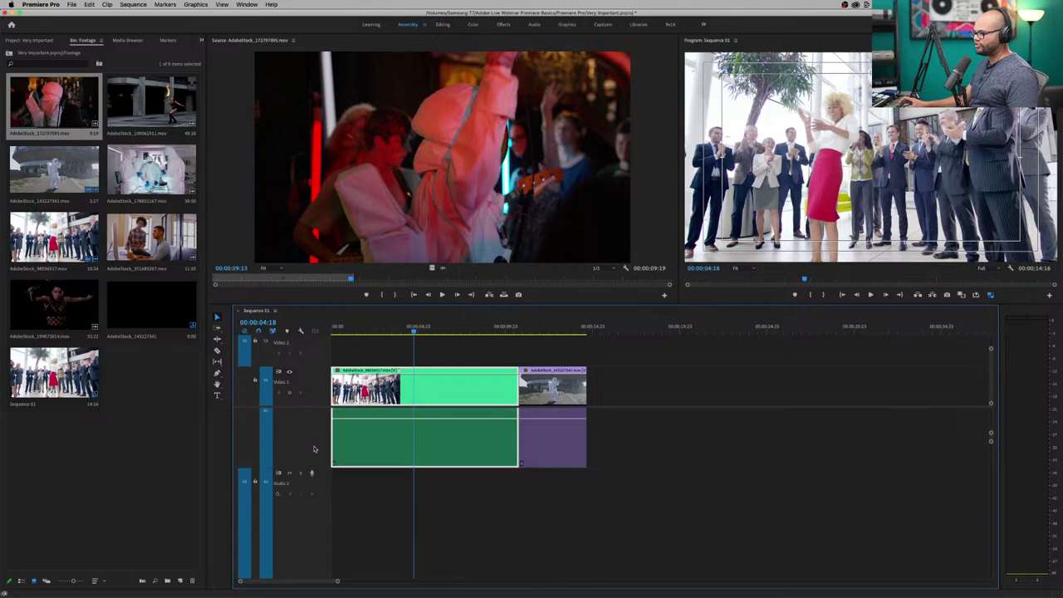
scroll(322, 426, "up", 3)
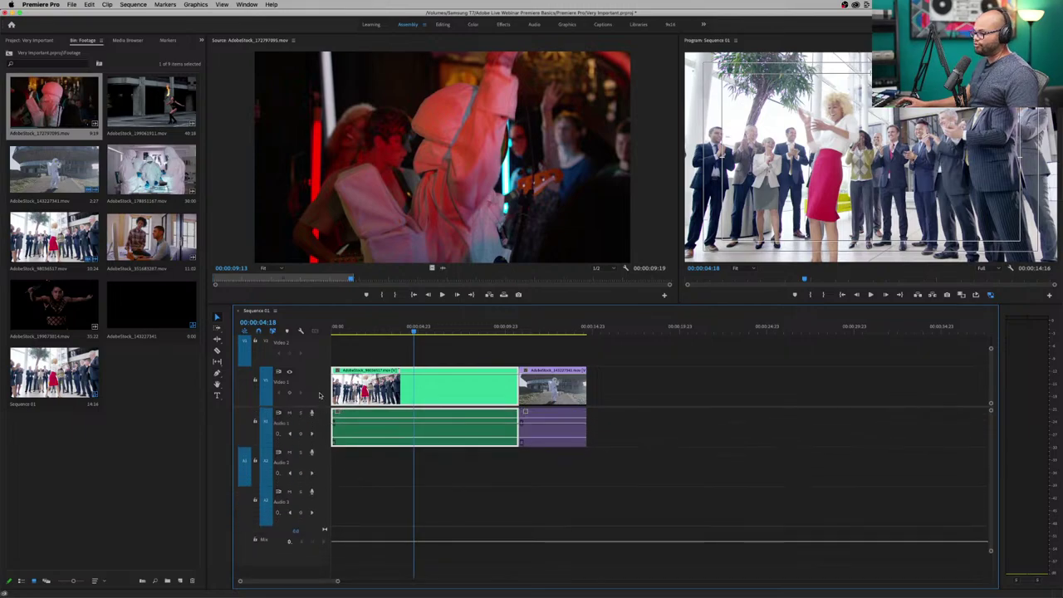
Shrink the video tracks, enlarge the audio tracks slightly, and set the source audio patch to Audio 2.
scroll(319, 395, "down", 5)
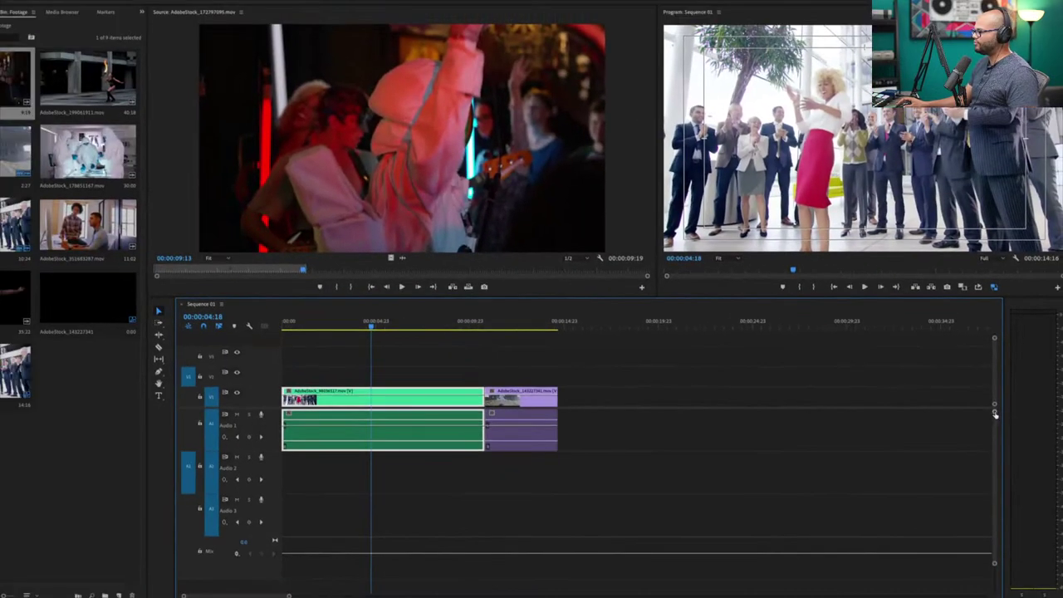
left_click_drag(995, 414, 995, 420)
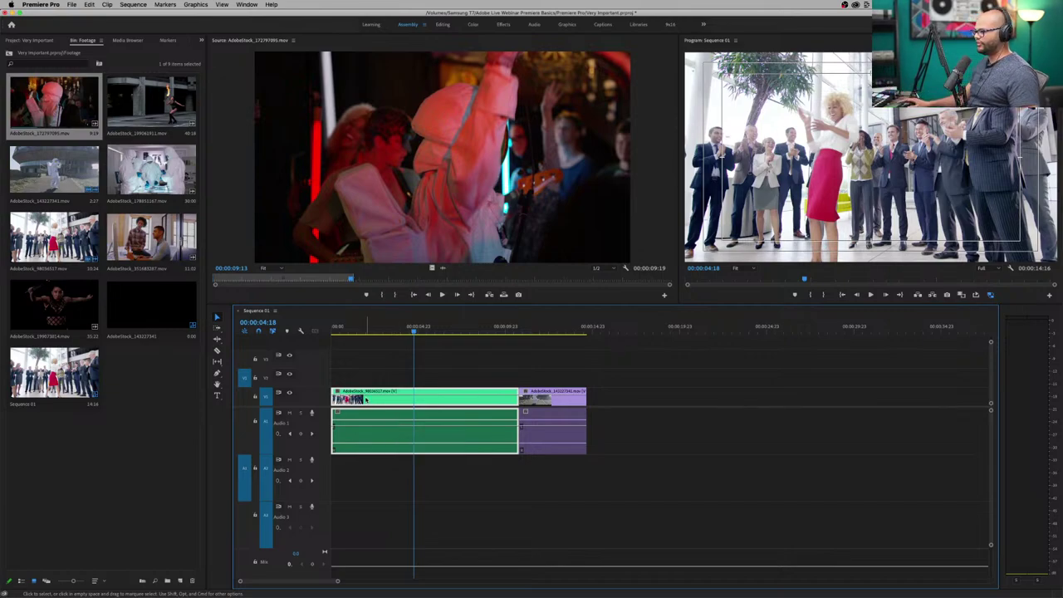
left_click(246, 482)
left_click(248, 425)
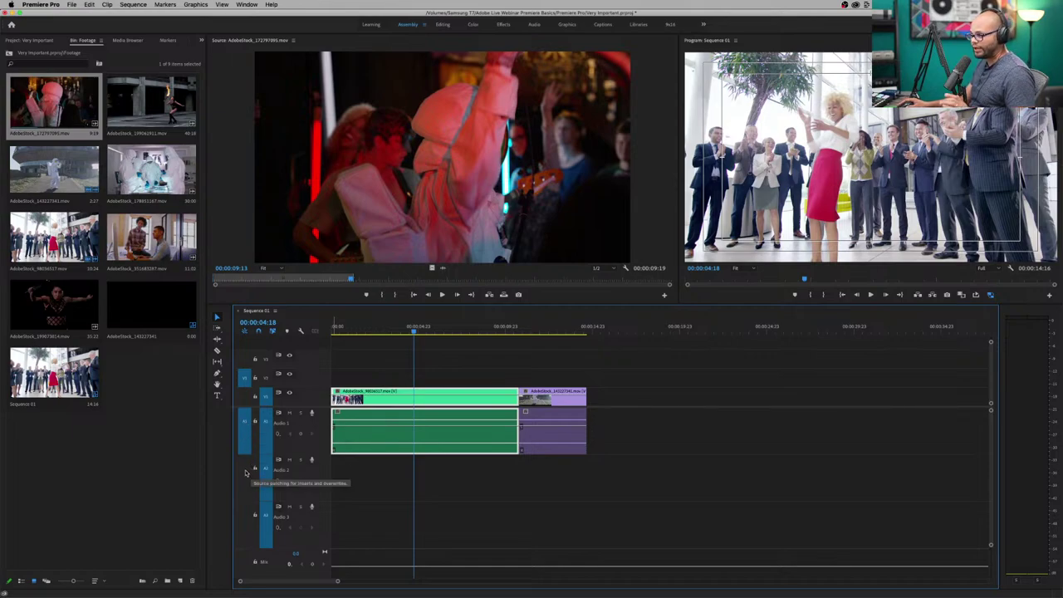
left_click(246, 471)
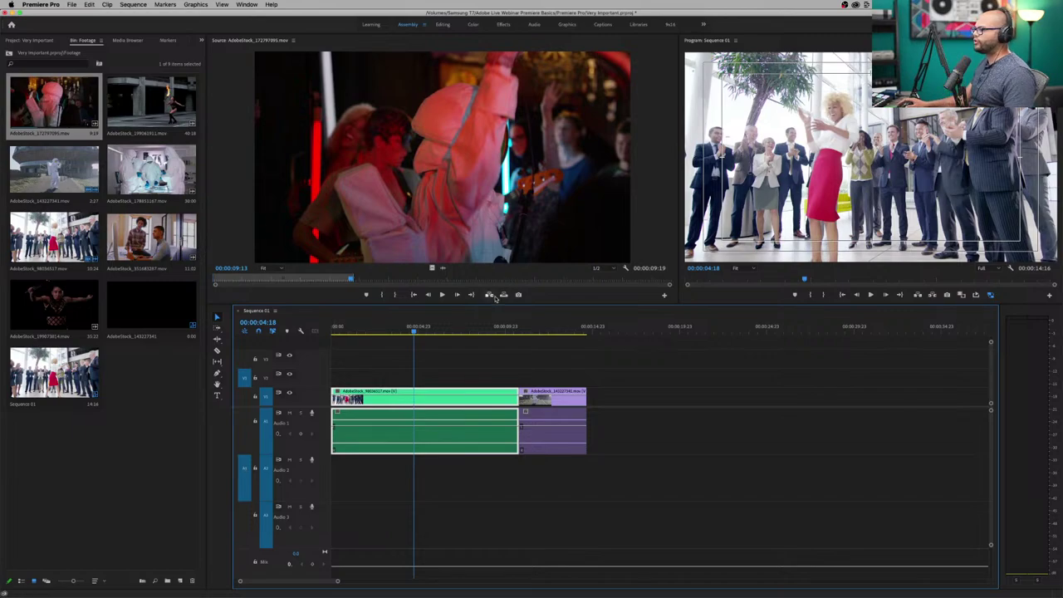
Insert the band clip at 00:00:04:18 on Video 2 and Audio 2, select the gap and the inserted clip, and undo the insert.
left_click(490, 295)
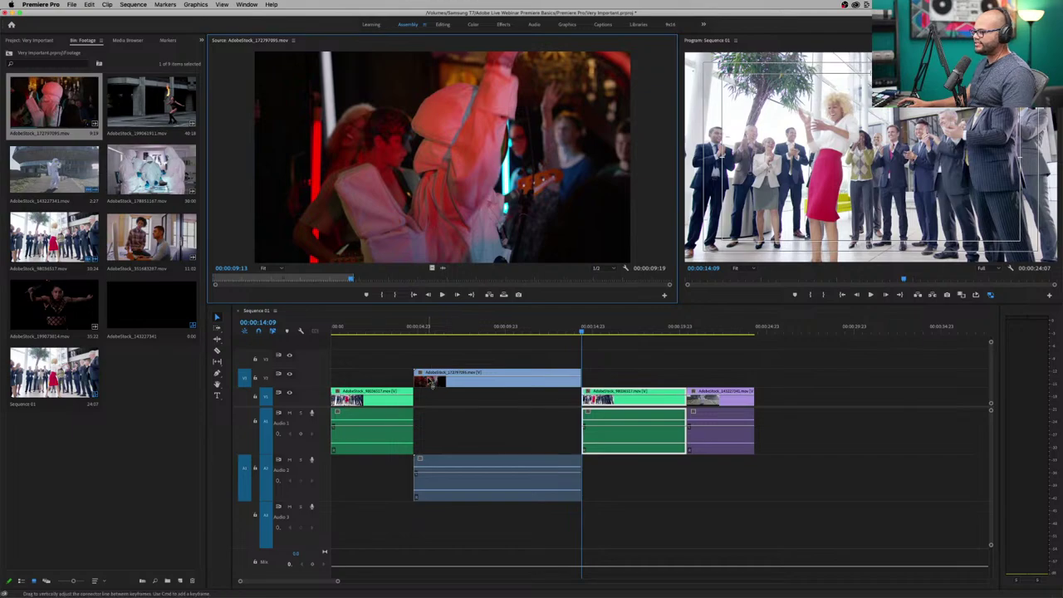
left_click(436, 430)
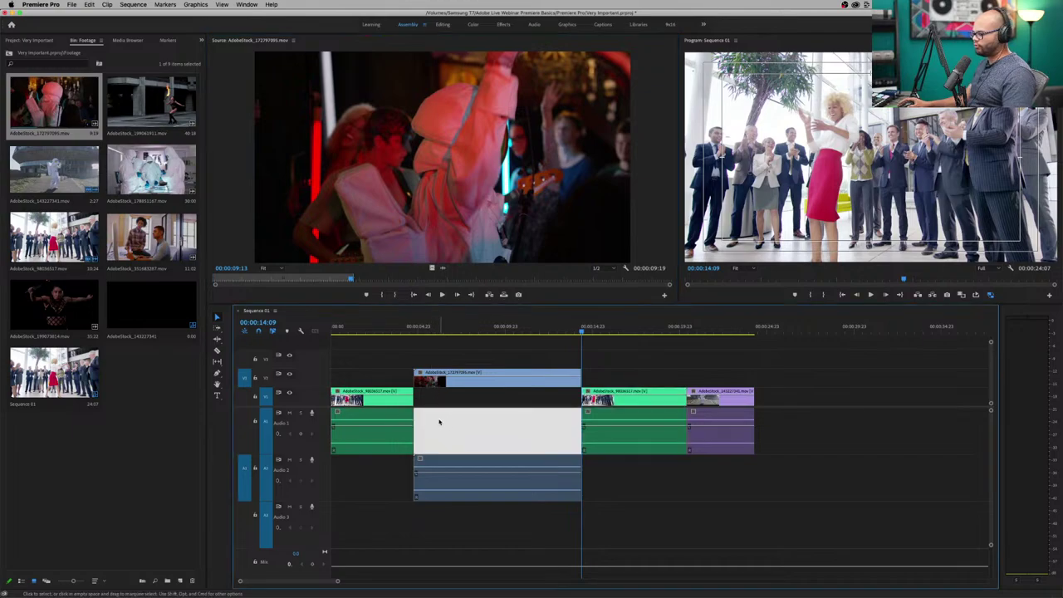
left_click(452, 462)
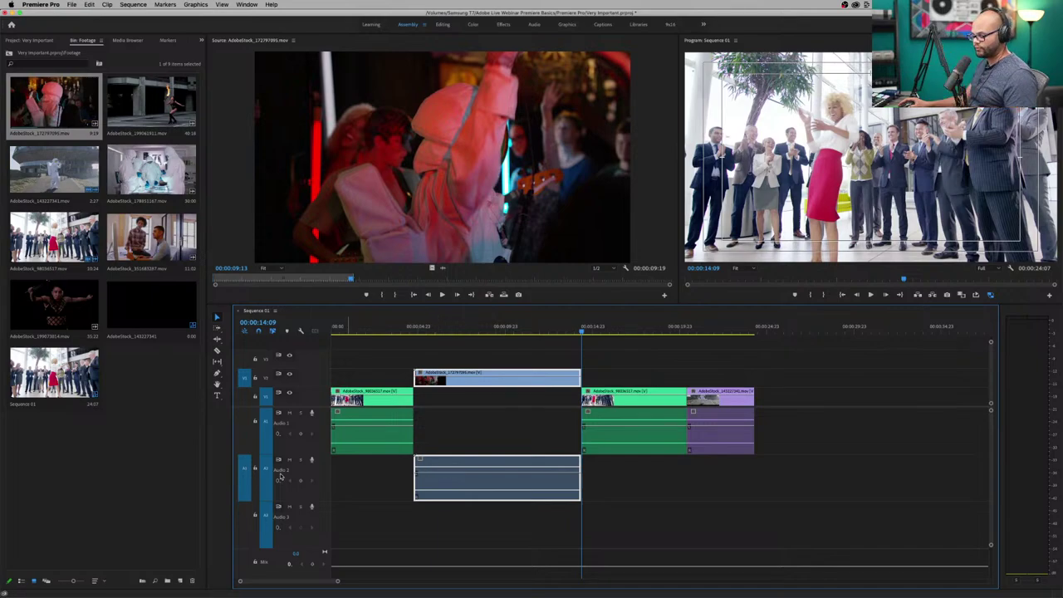
key("shift+Delete")
Patch the source to Video 3 and Audio 3 and overwrite with the band clip at 00:00:04:18.
left_click(249, 504)
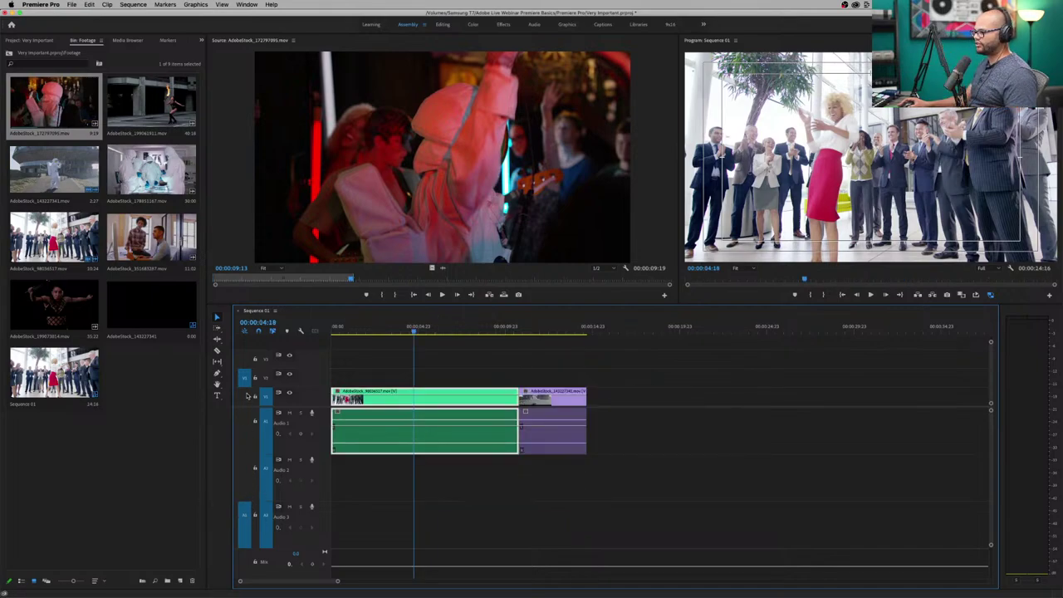
left_click(244, 358)
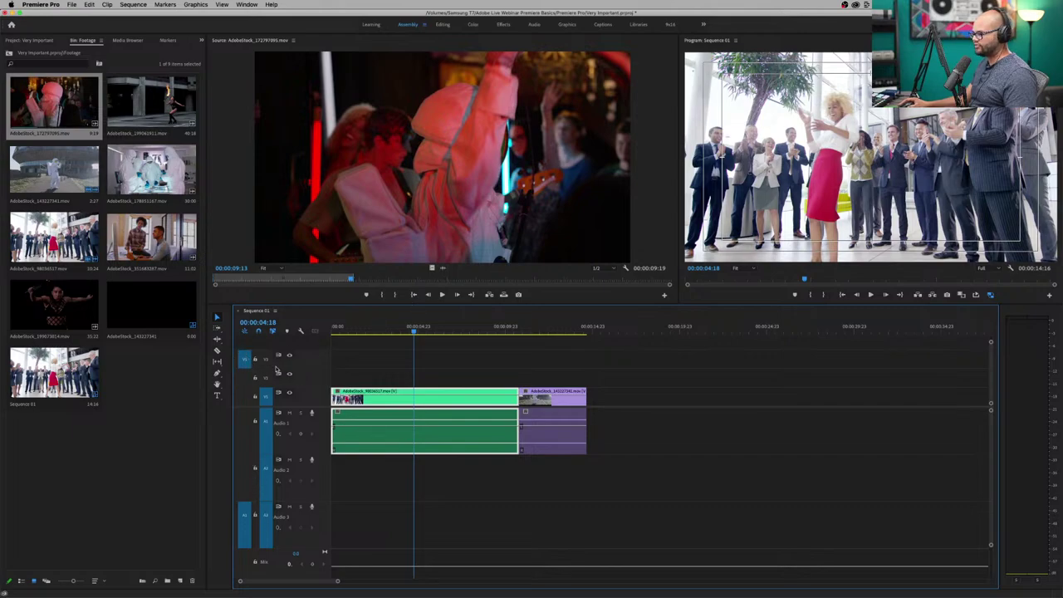
left_click(504, 294)
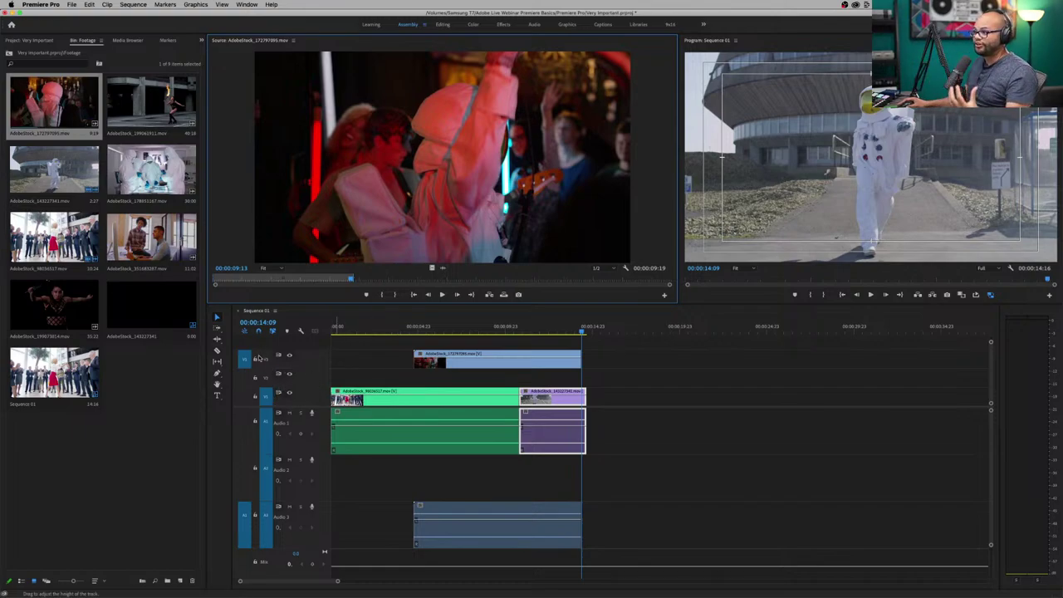
Turn on targeting for Video 2 and 3, and set the source patches to Video 2 and Audio 1.
left_click(269, 386)
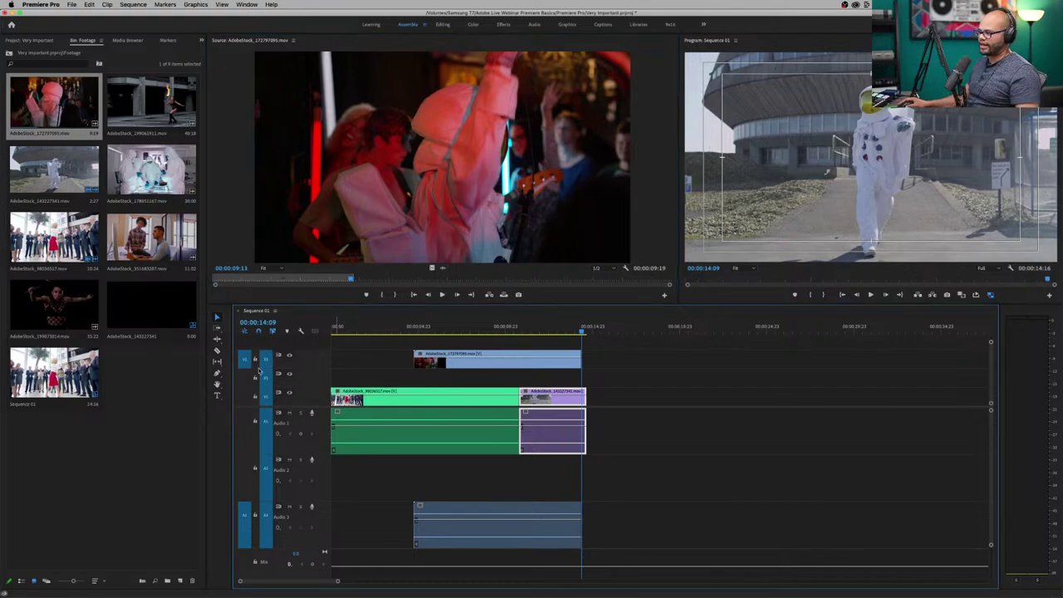
left_click(245, 378)
left_click(245, 397)
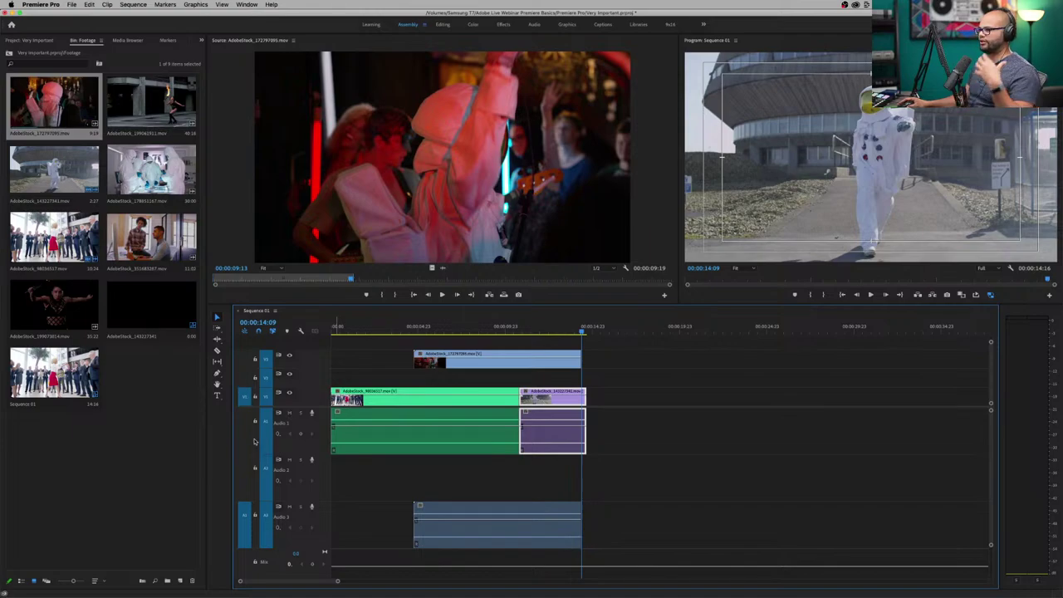
left_click(244, 437)
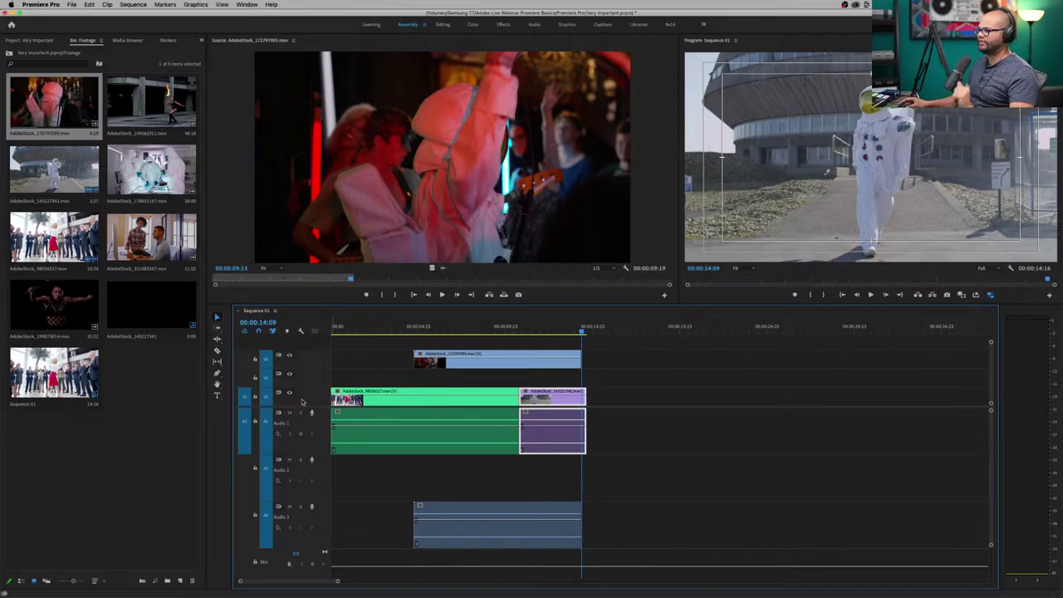
left_click(244, 385)
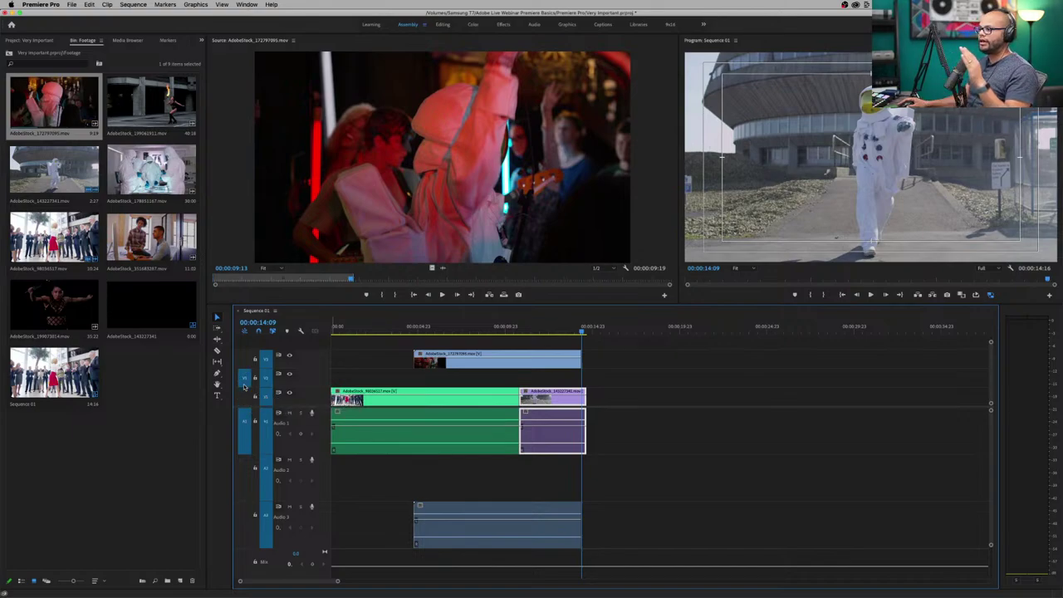
Delete the band clip from Video 3 and Audio 3, and clear the selection in the Footage bin.
left_click(479, 510)
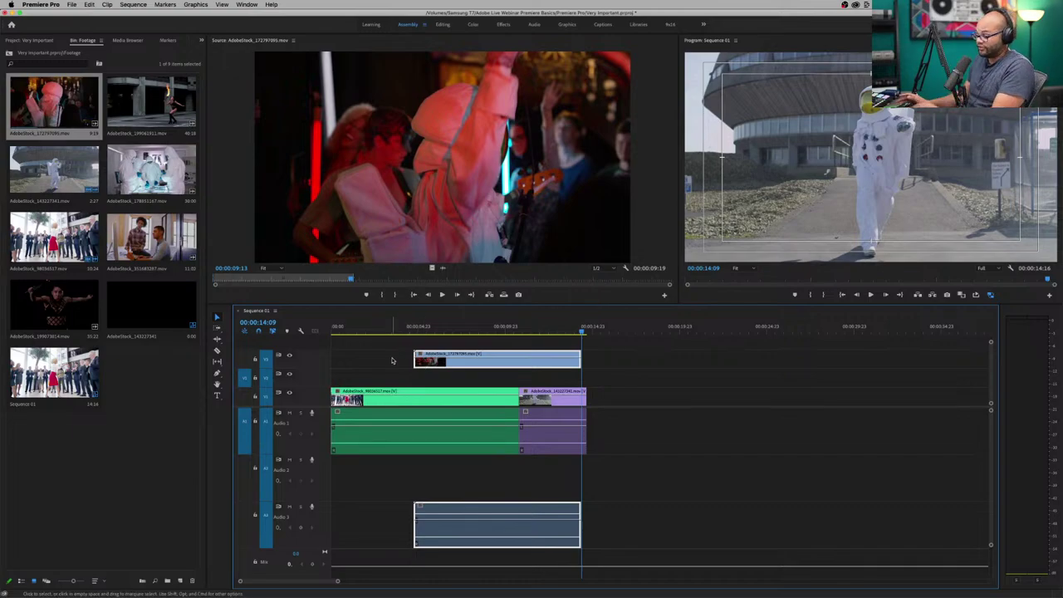
key("Delete")
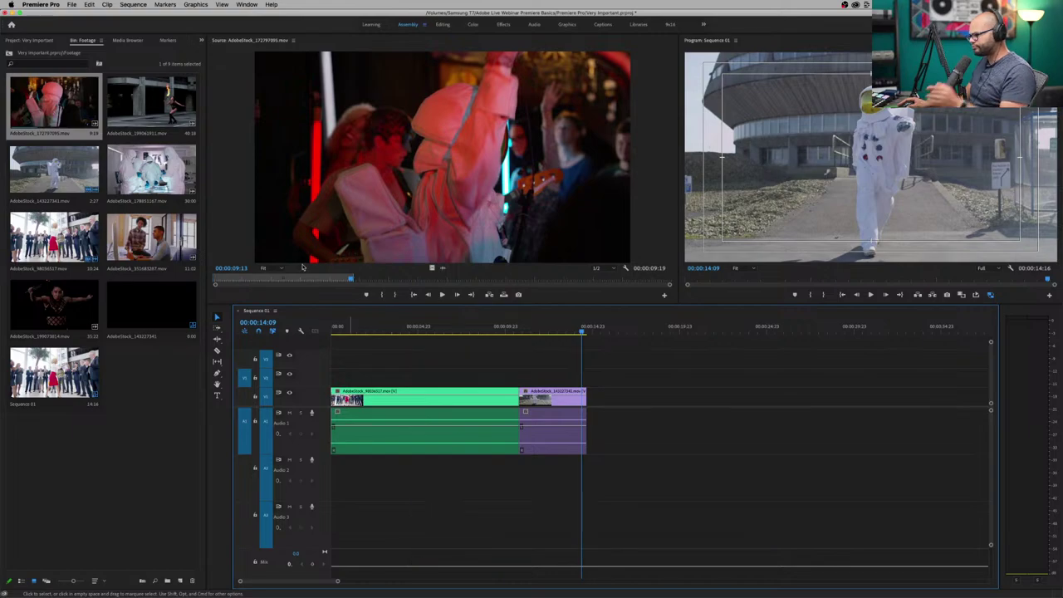
left_click(165, 512)
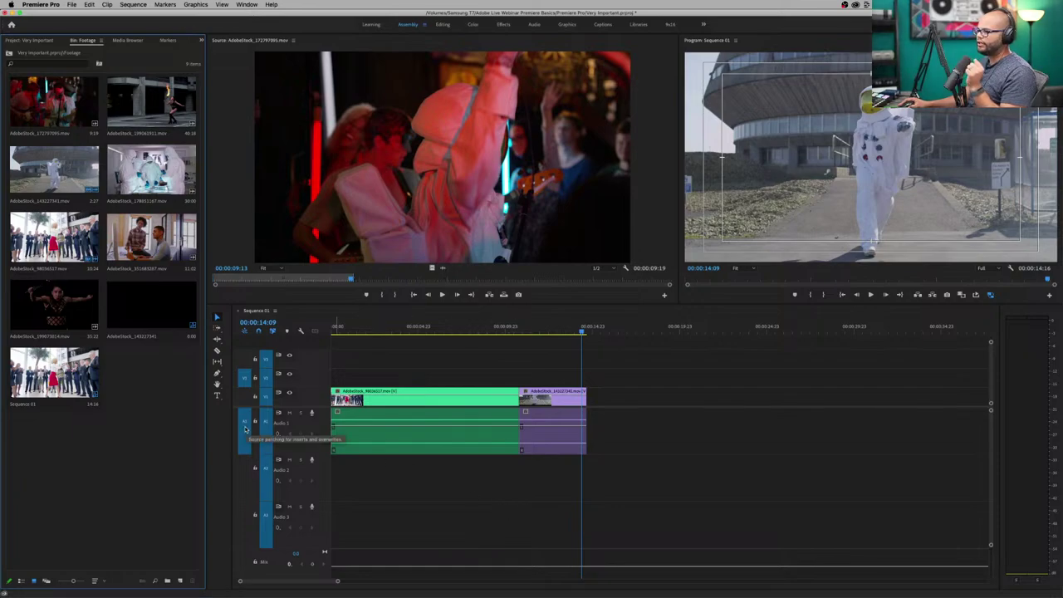
Turn off the source audio patch to place only the band clip's video on Video 2, then restore the patch and remove the clip.
left_click(246, 428)
left_click_drag(66, 121, 485, 376)
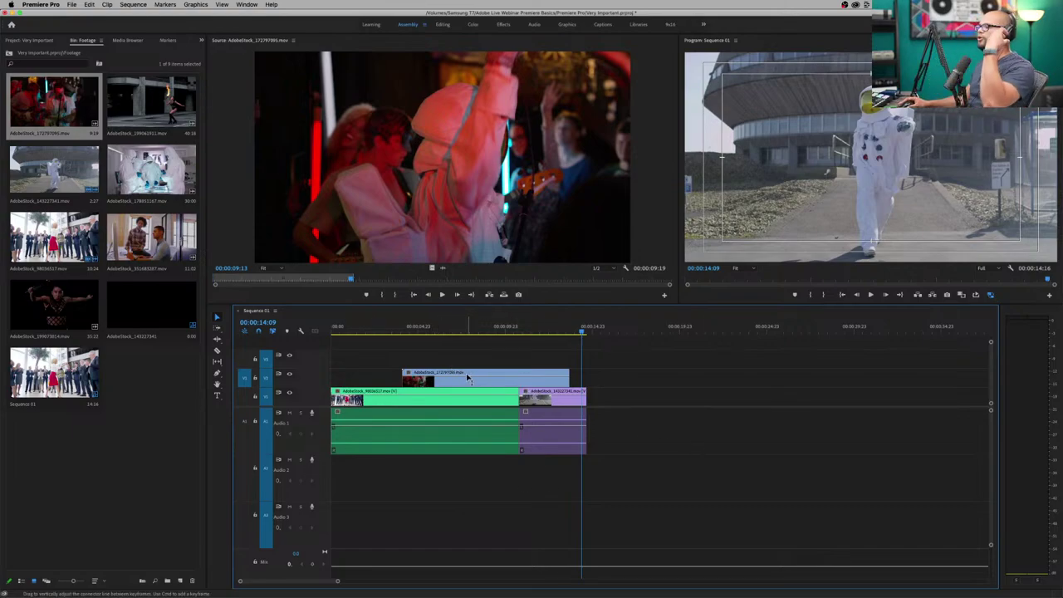
left_click(244, 424)
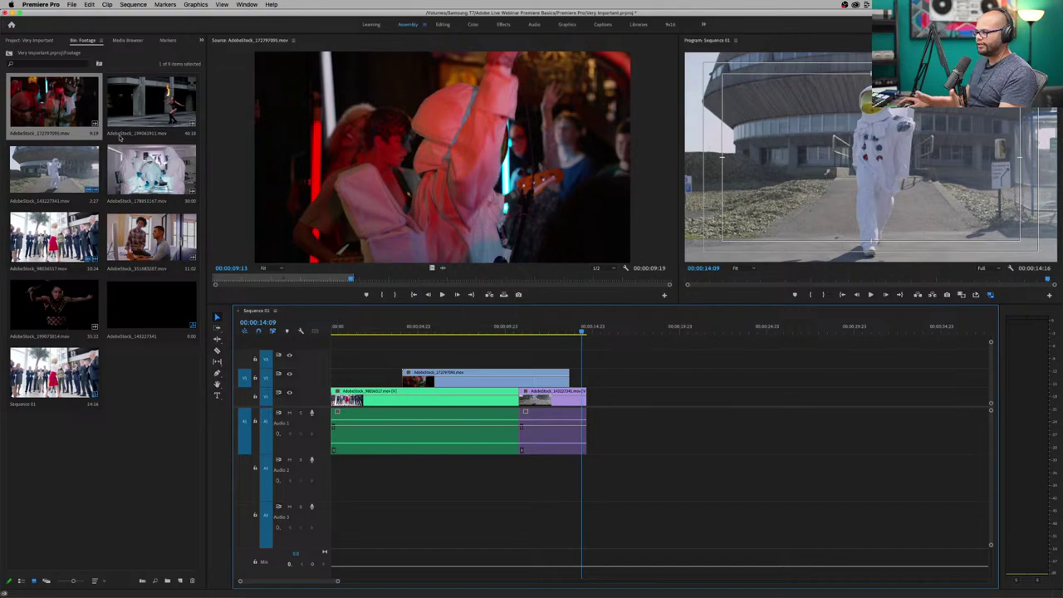
key("Delete")
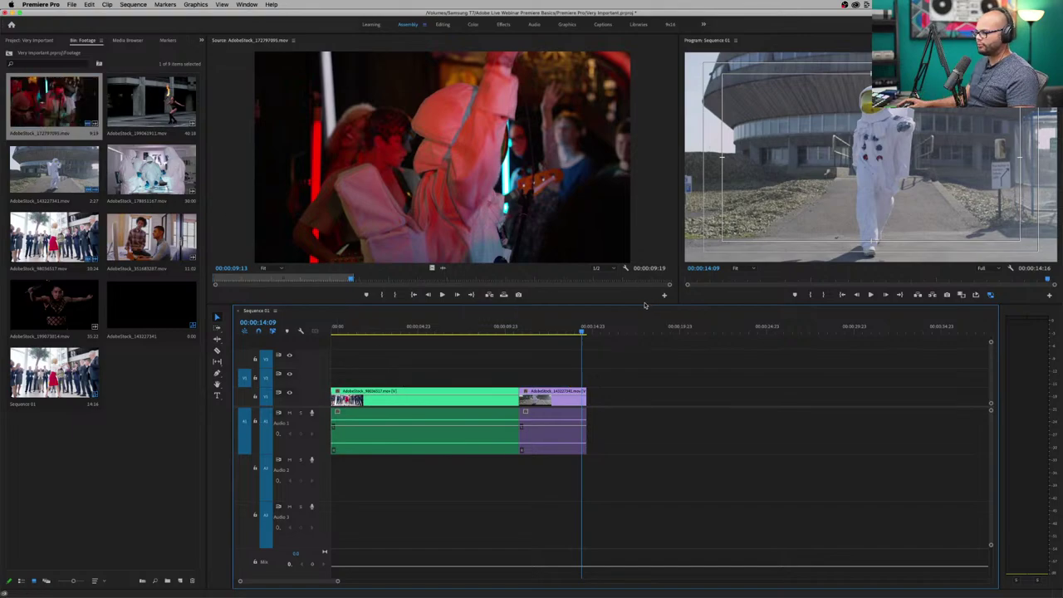
Place the band clip on Video 3 with its audio on Audio 2, and move its video down to Video 2.
left_click_drag(5, 104, 410, 366)
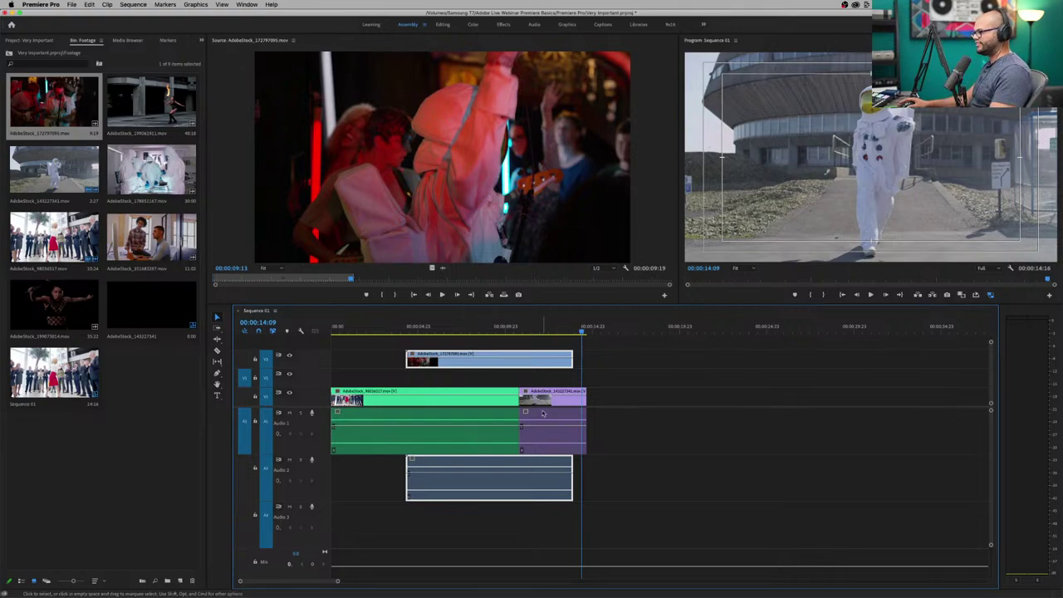
left_click_drag(495, 368, 495, 386)
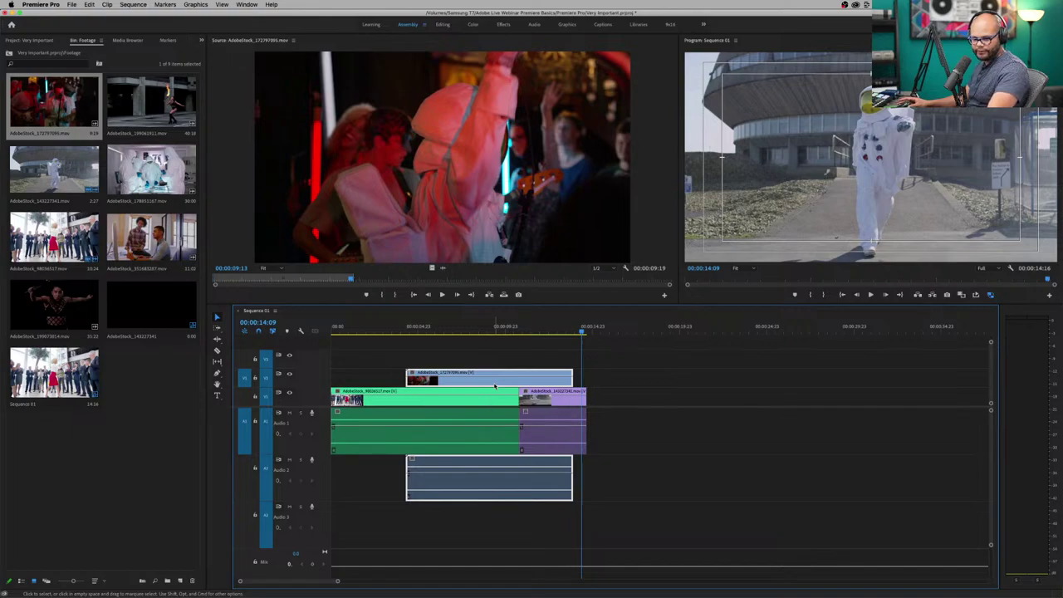
left_click(641, 374)
Move the band clip to Video 1 and Audio 1 as an insert between the applauding group clip and the astronaut clip, and deselect it.
left_click_drag(524, 376, 638, 393)
key("super")
left_click_drag(614, 478, 701, 477)
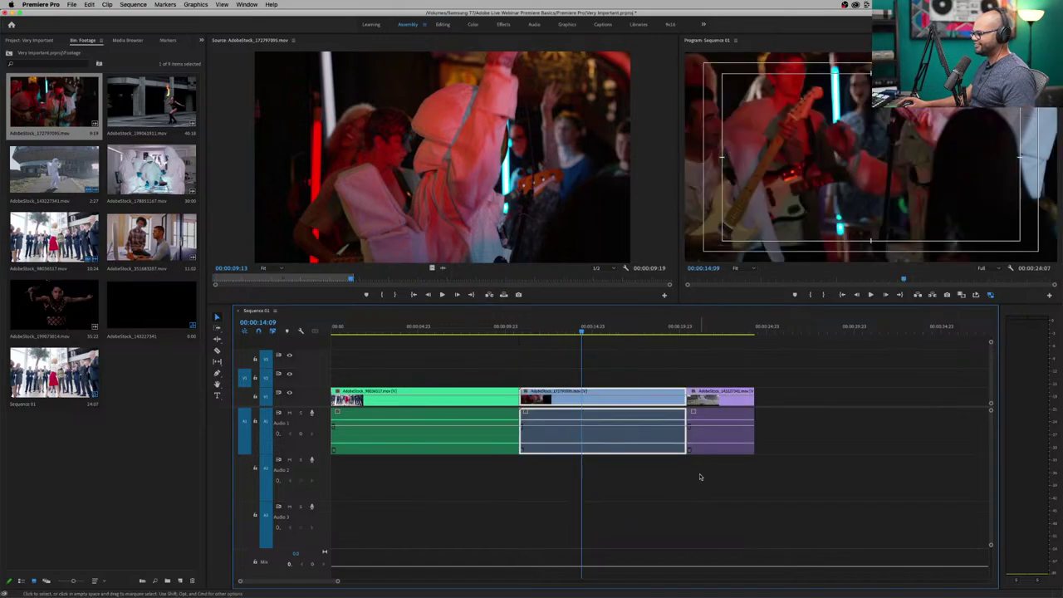
left_click(699, 476)
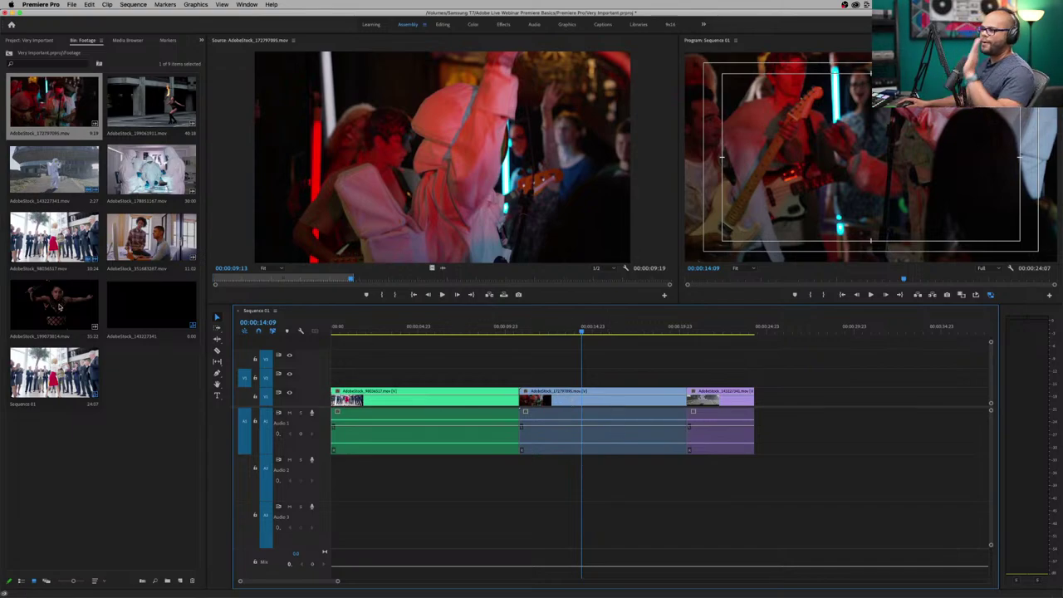
Open the fire-breather clip AdobeStock_199061911.mov in the Source Monitor and scrub to 00:00:29:07.
double_click(152, 108)
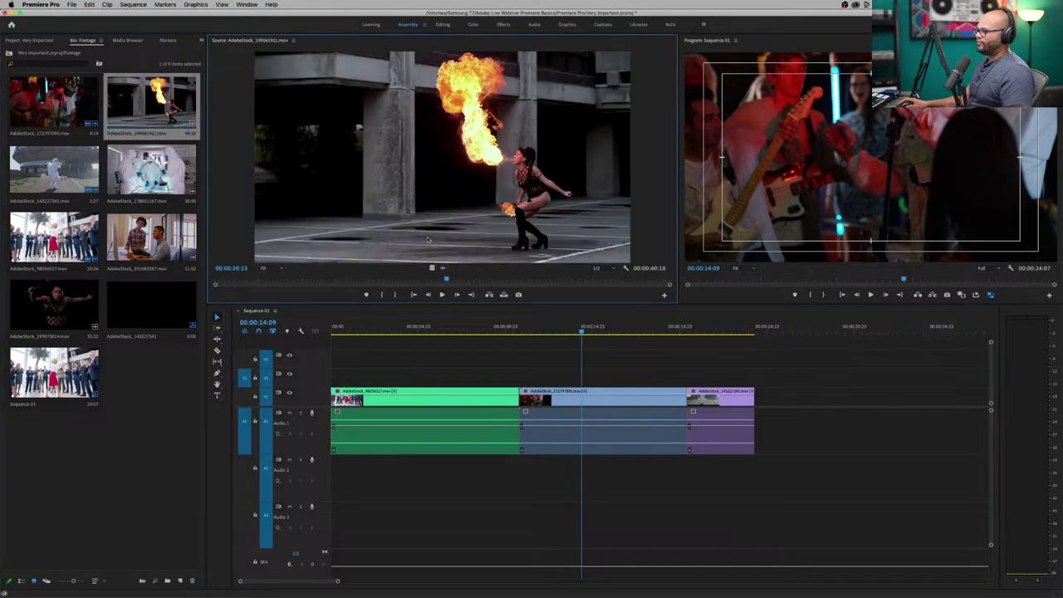
left_click_drag(446, 280, 541, 276)
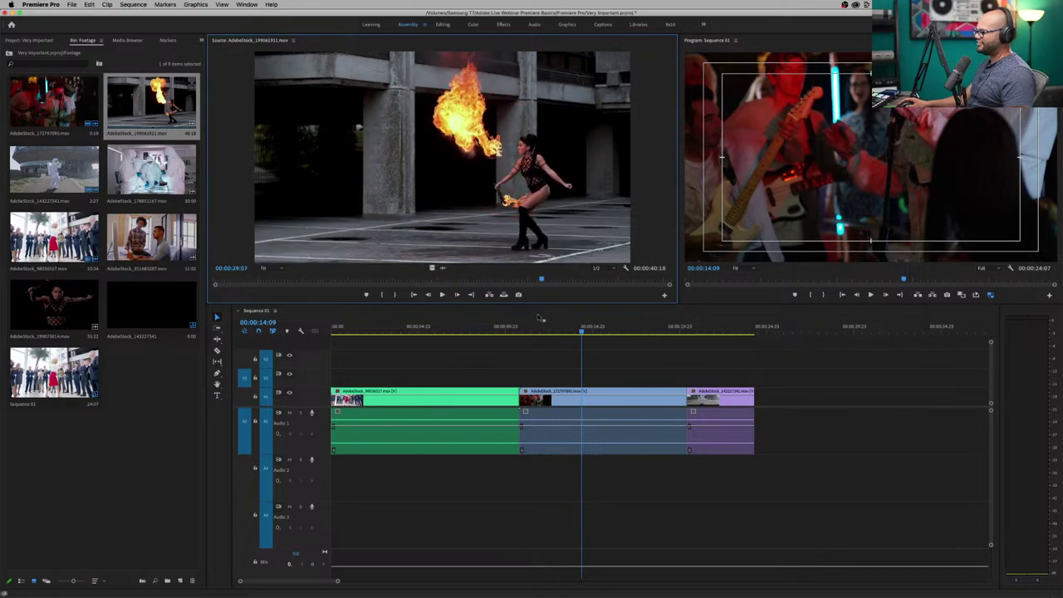
Widen the Program Monitor and review the sequence from the band clip to the astronaut clip around 00:00:23:03.
mouse_move(525, 326)
left_mouse_down()
mouse_move(432, 329)
mouse_move(539, 333)
left_mouse_up()
left_click_drag(678, 220, 383, 220)
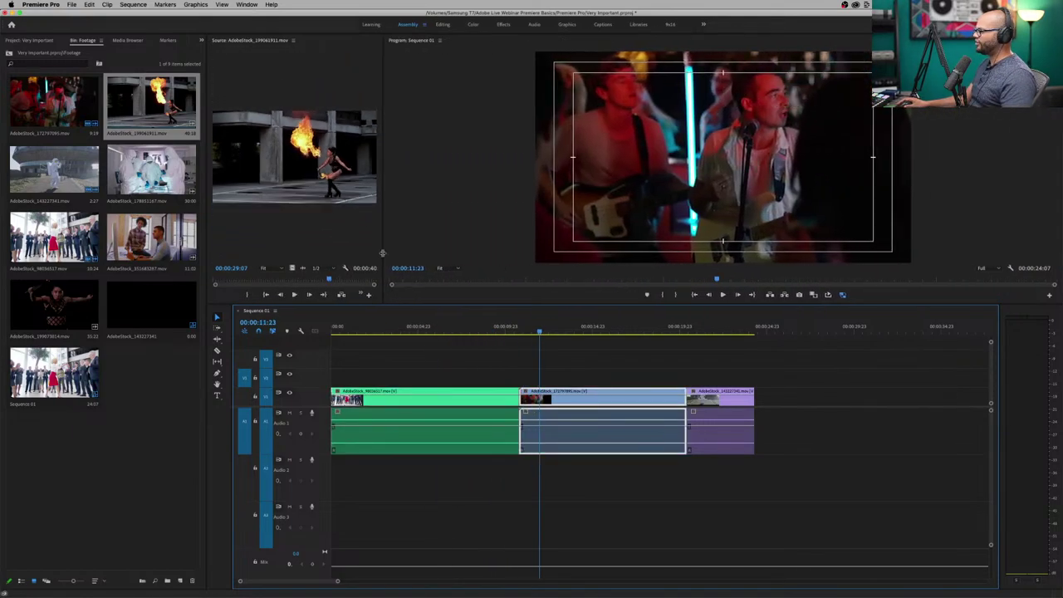
left_click_drag(540, 330, 726, 339)
key("space")
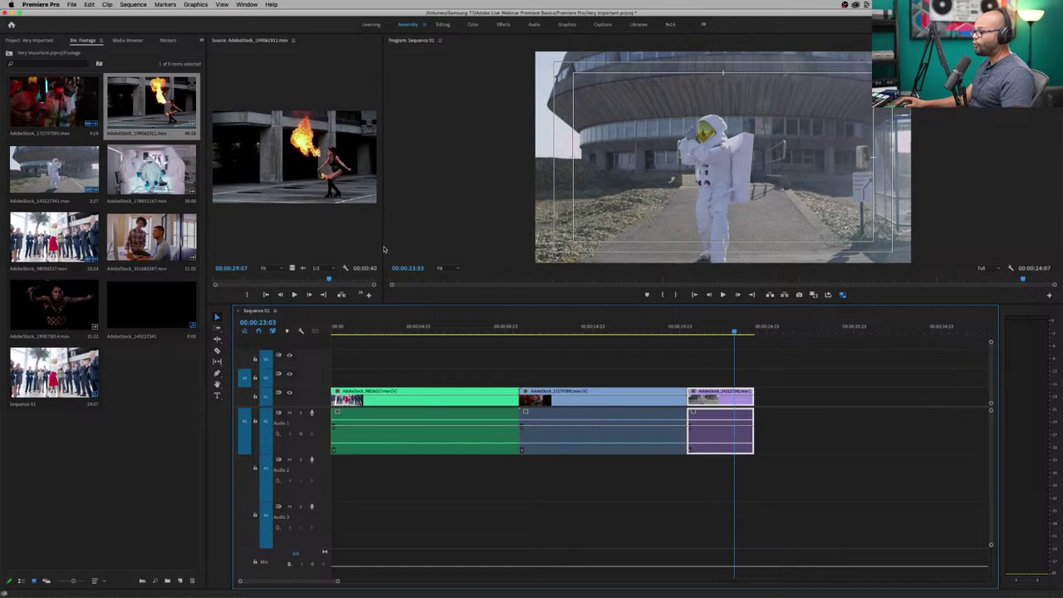
Widen the Source Monitor and scrub the fire-breather clip to its end and back to 00:00:04:19.
left_click_drag(384, 249, 615, 249)
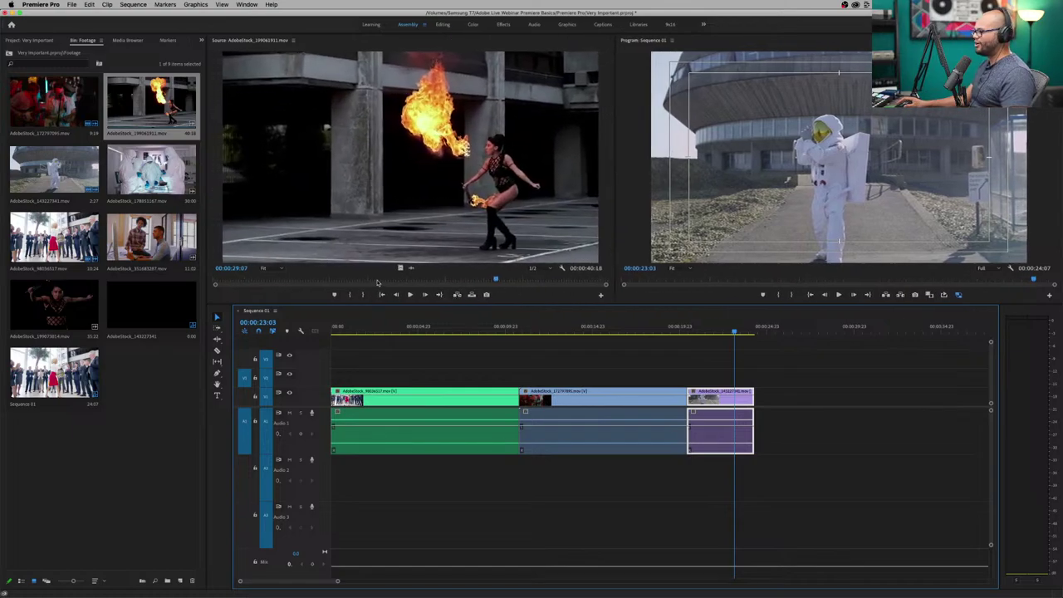
left_click_drag(377, 283, 607, 282)
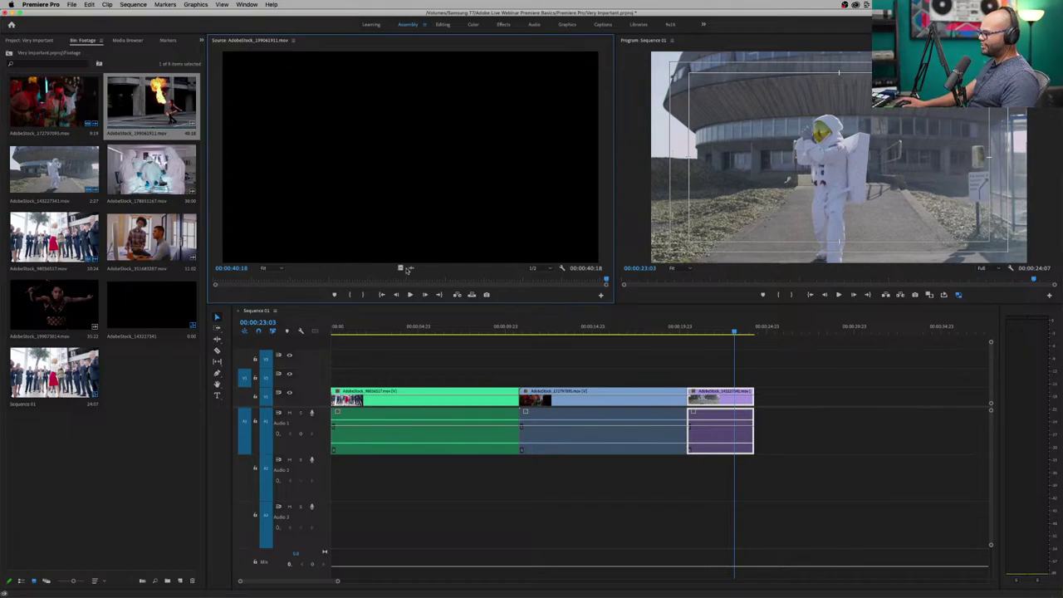
left_click_drag(401, 285, 259, 282)
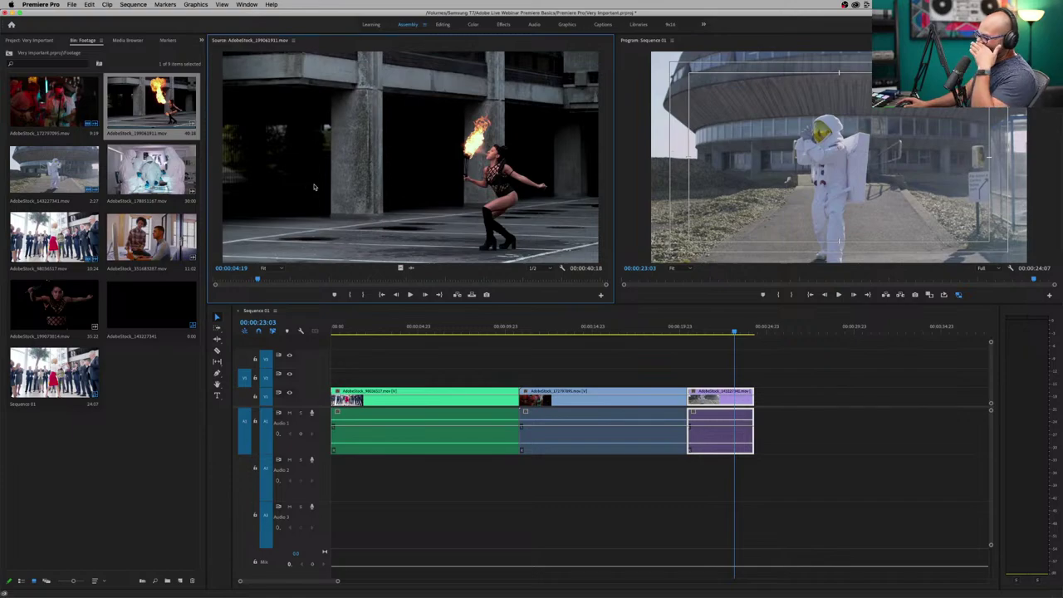
Play the sequence past the end of the astronaut clip to 00:00:24:16.
key("shift+3")
key("space")
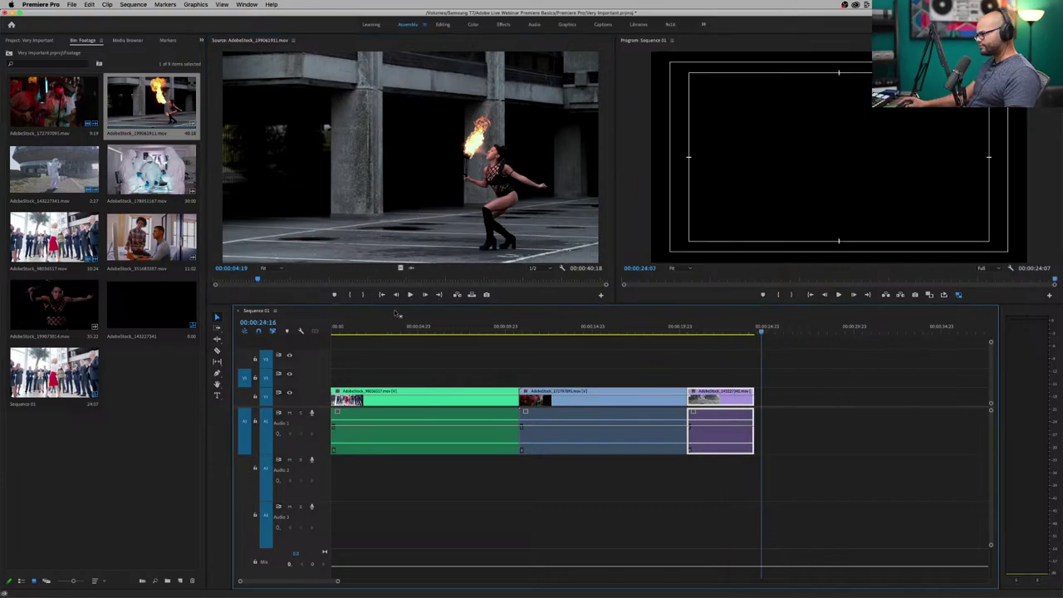
Make the Source and Program Monitors taller, and scrub the fire-breather clip back to its start at 00:00:00:00.
left_click_drag(394, 304, 392, 394)
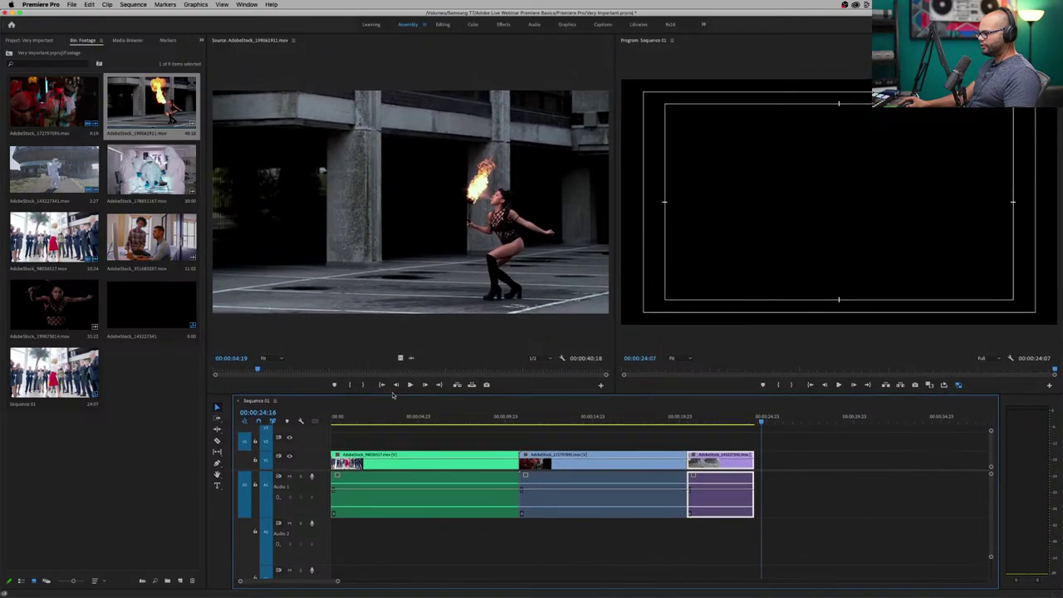
left_click_drag(254, 371, 247, 371)
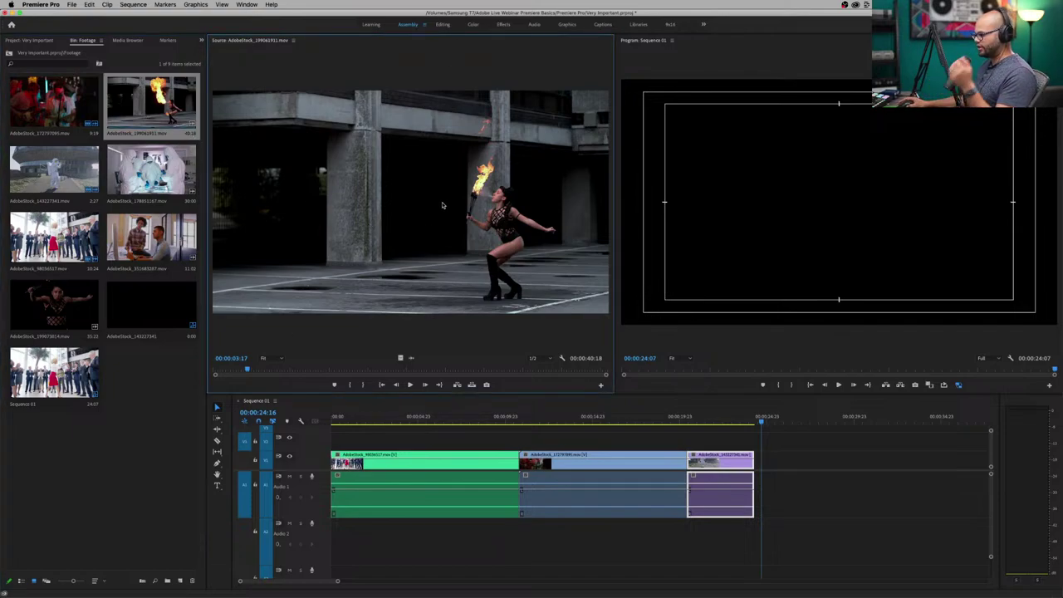
left_click_drag(270, 371, 203, 373)
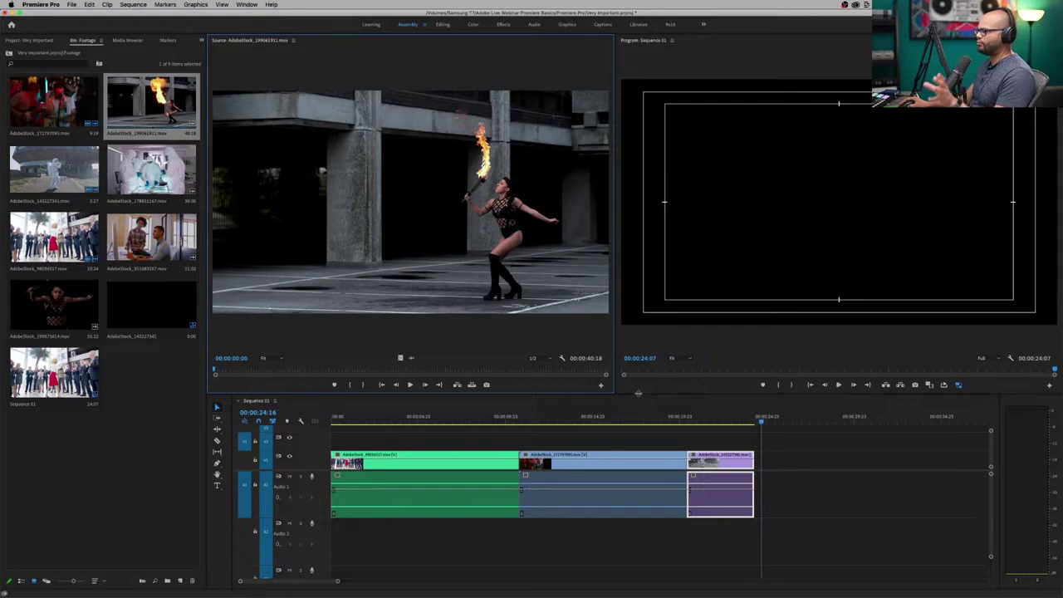
Give the timeline more height and place the fire-breather clip on V1 at the playhead, 00:00:24:16.
left_click_drag(638, 394, 638, 268)
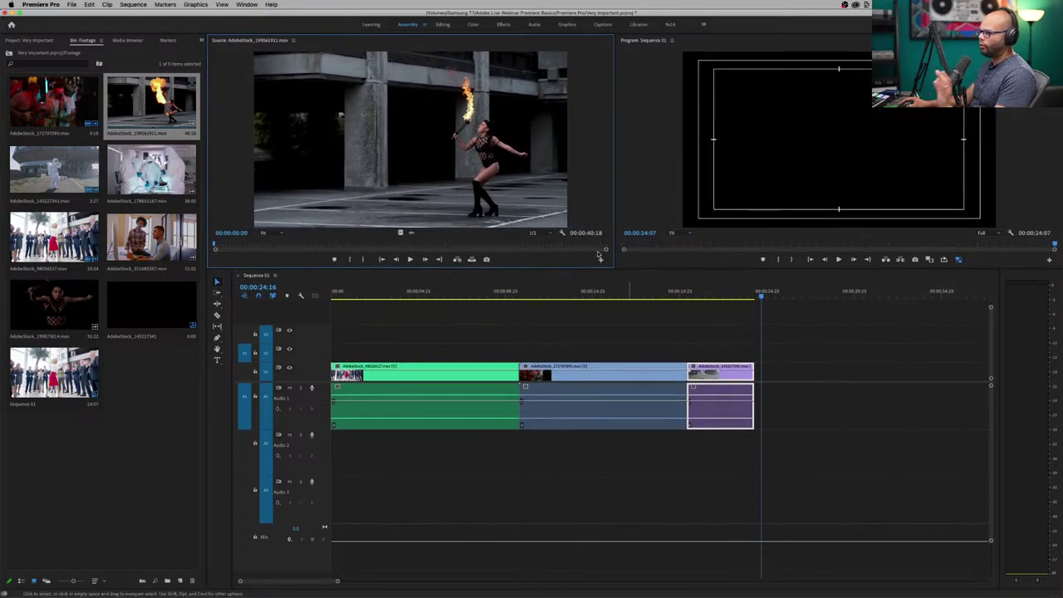
left_click(147, 105)
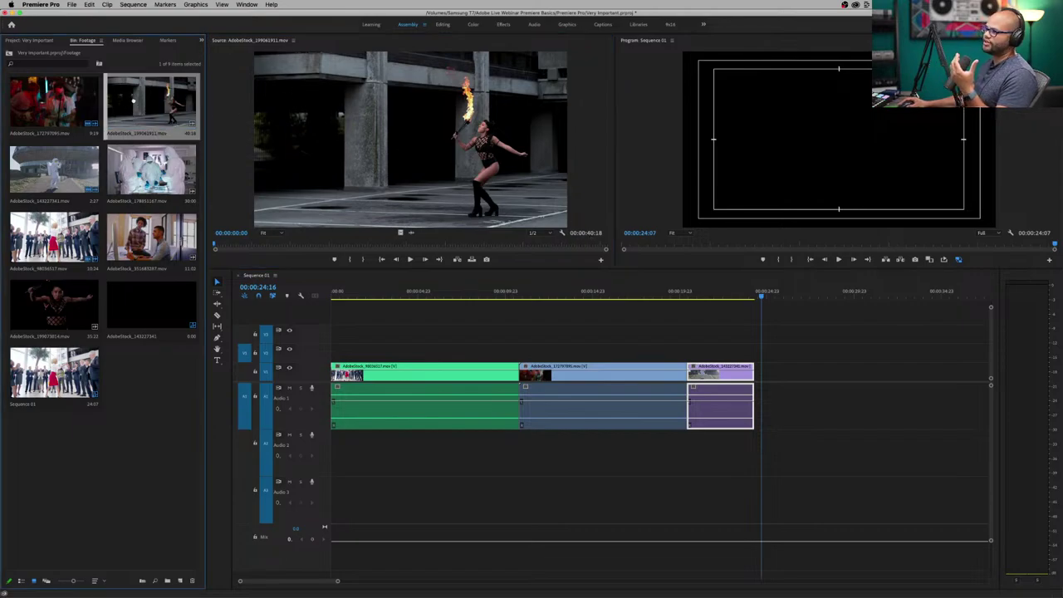
left_click_drag(131, 98, 769, 380)
left_click(840, 345)
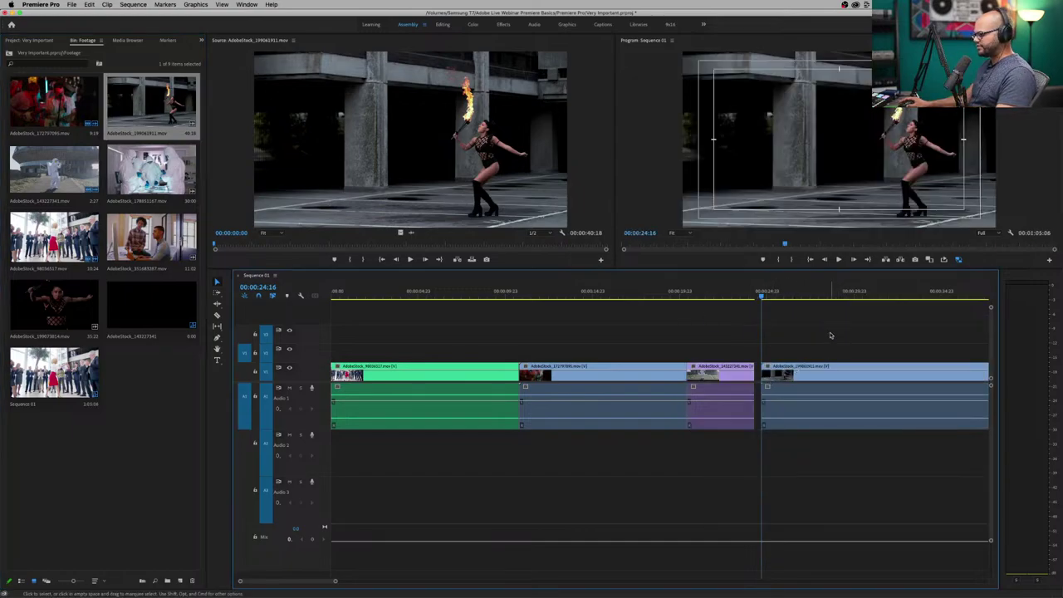
key("minus")
key("minus")
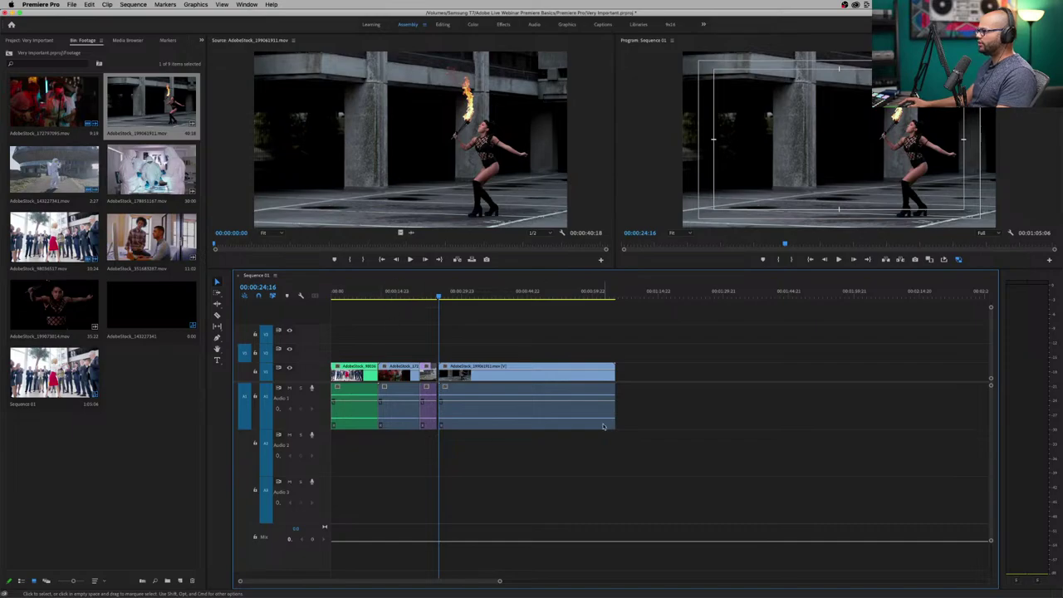
Move the playhead to the band clip with the microphone astronaut and change its label color to Mango.
left_click(398, 369)
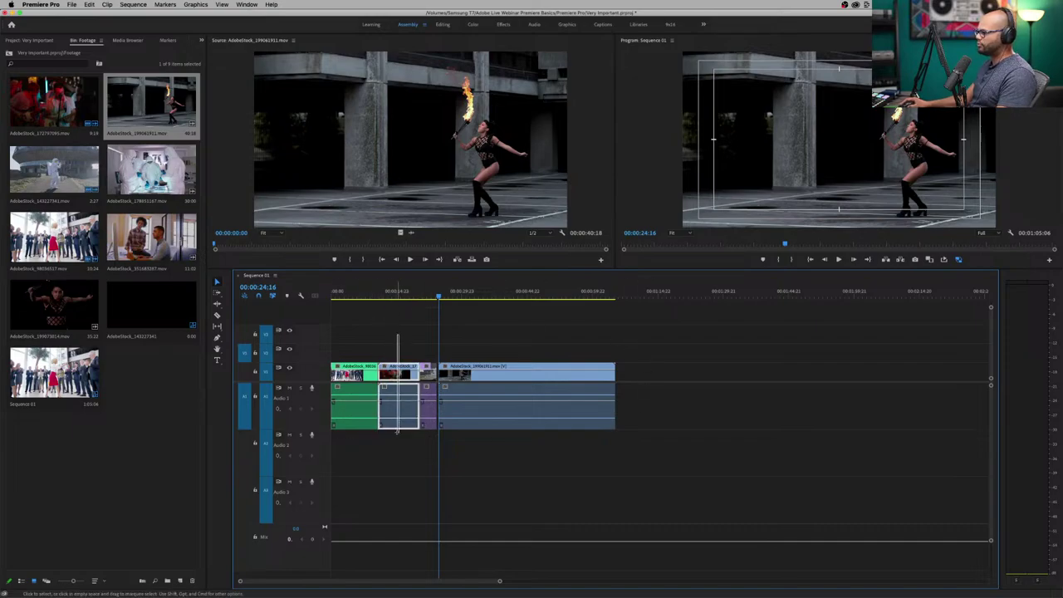
key("equal")
left_click(469, 293)
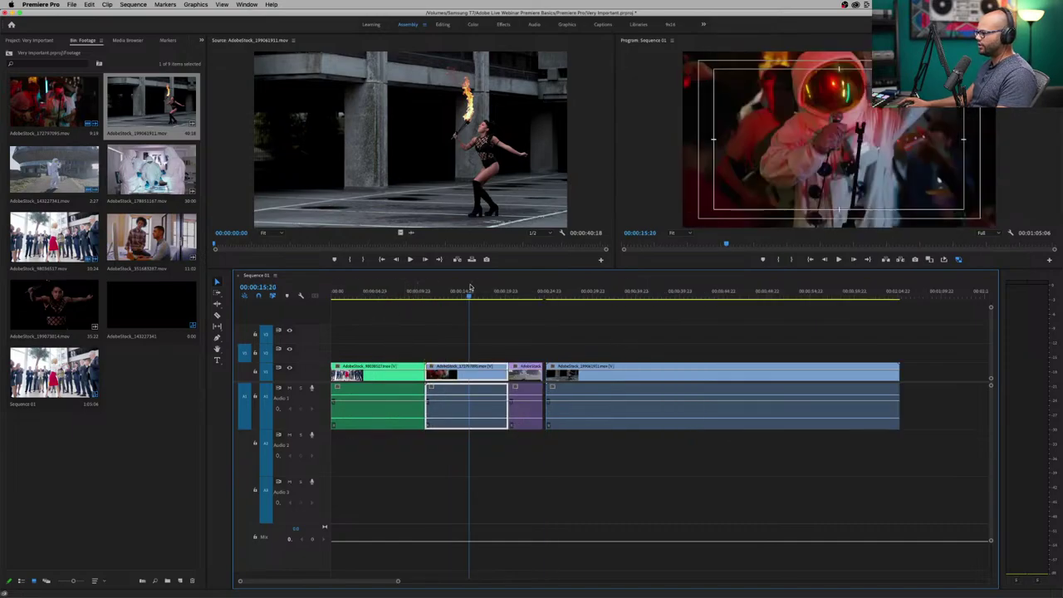
right_click(469, 376)
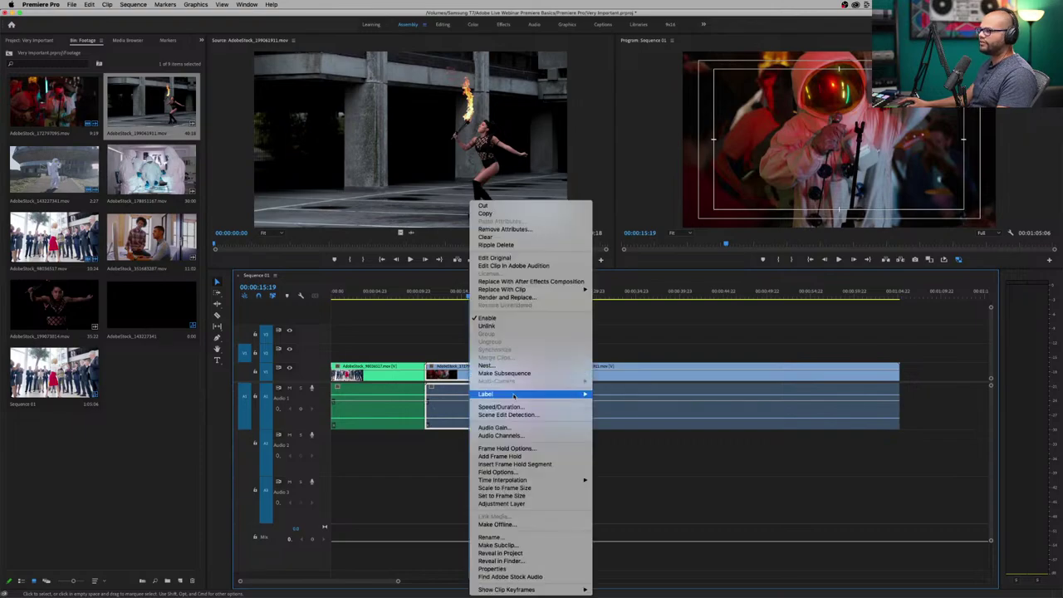
mouse_move(531, 394)
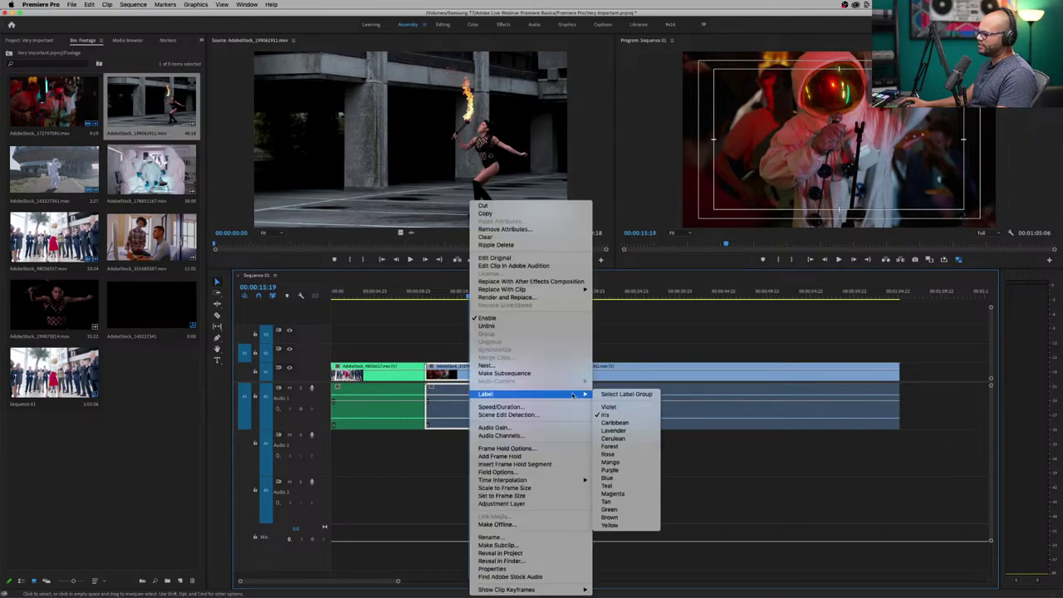
left_click(625, 466)
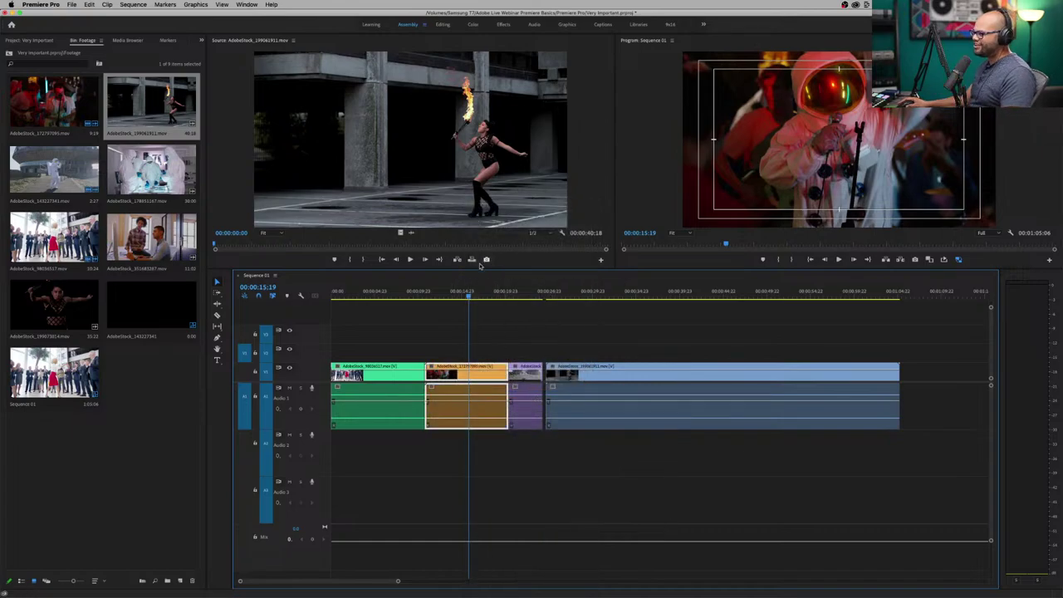
Scrub the sequence into the fire-breather clip to 00:00:49:19 and make the Source and Program Monitors taller.
left_click(456, 292)
left_click_drag(585, 291, 764, 299)
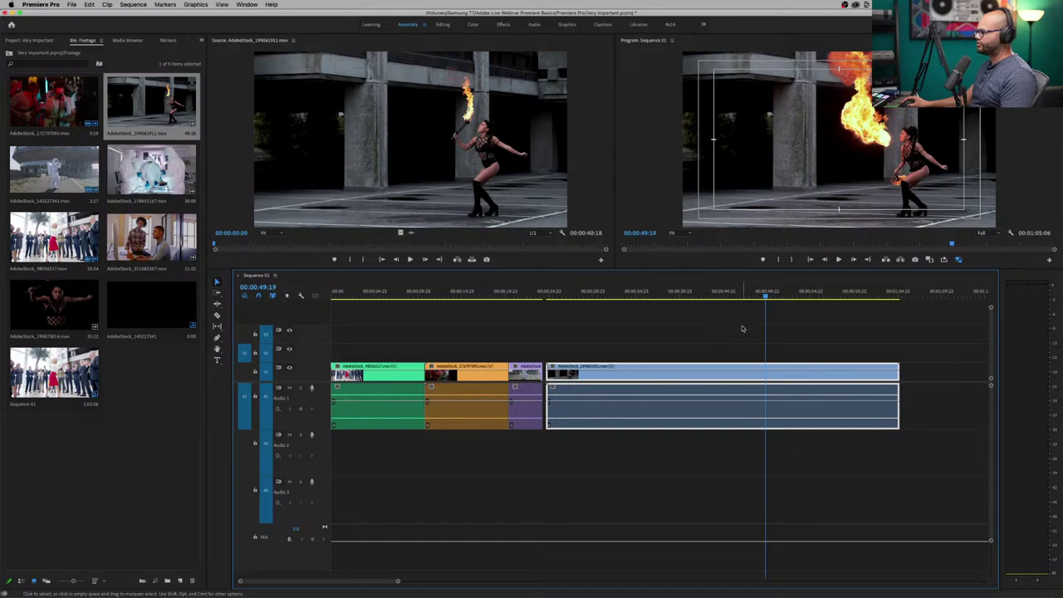
left_click_drag(728, 269, 736, 315)
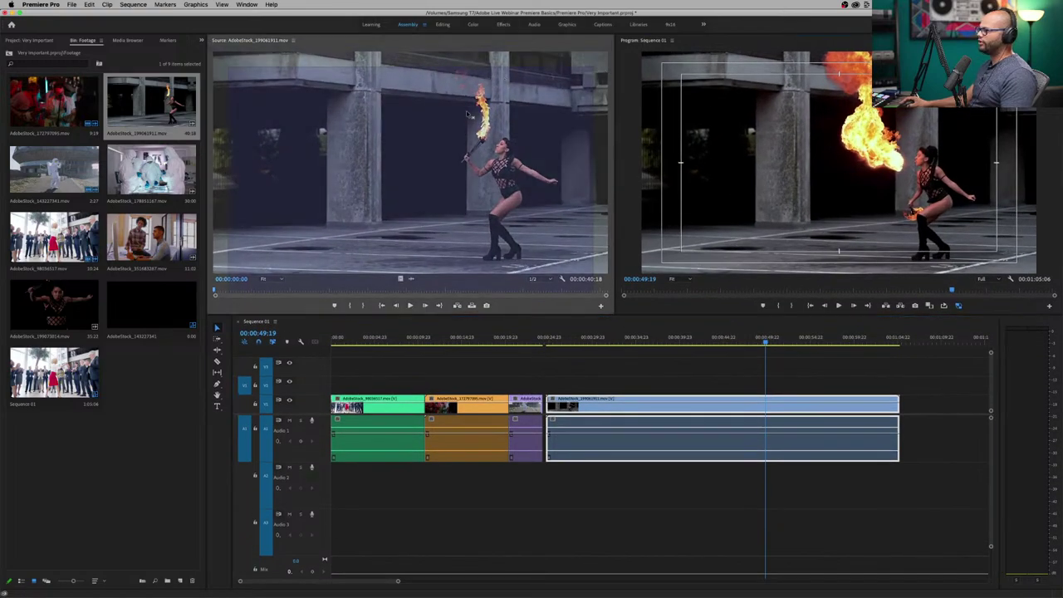
Dock the Program Monitor into the same panel group as the Source Monitor and make that group taller.
left_click(652, 45)
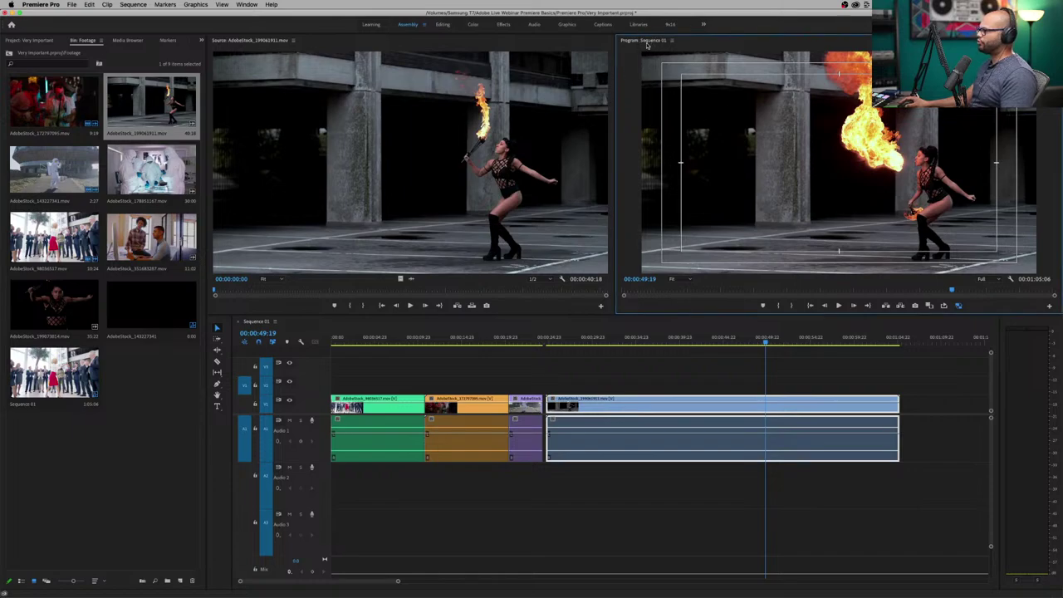
left_click_drag(647, 45, 403, 144)
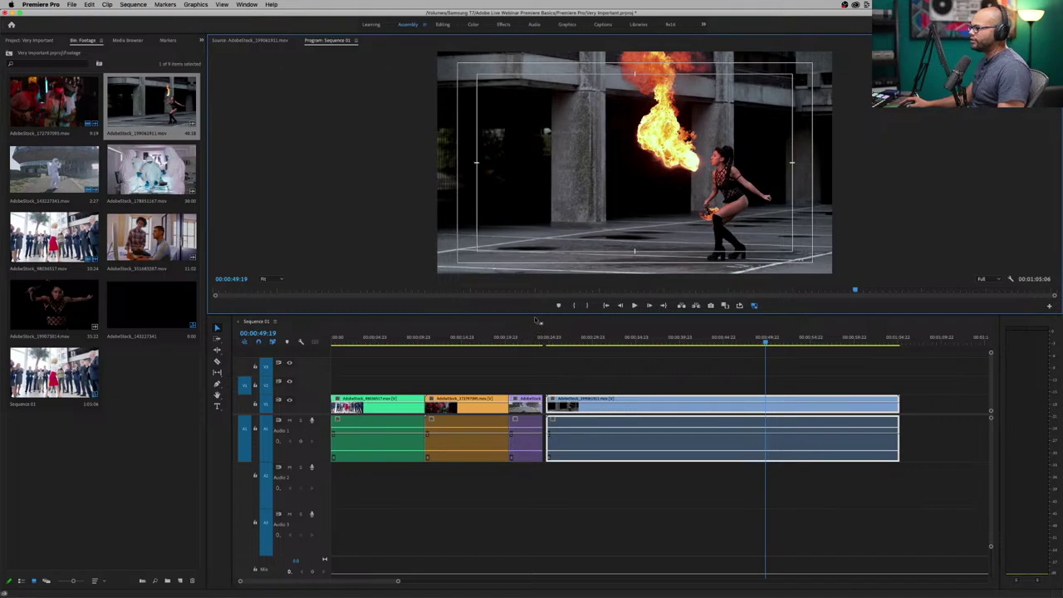
left_click_drag(539, 317, 544, 374)
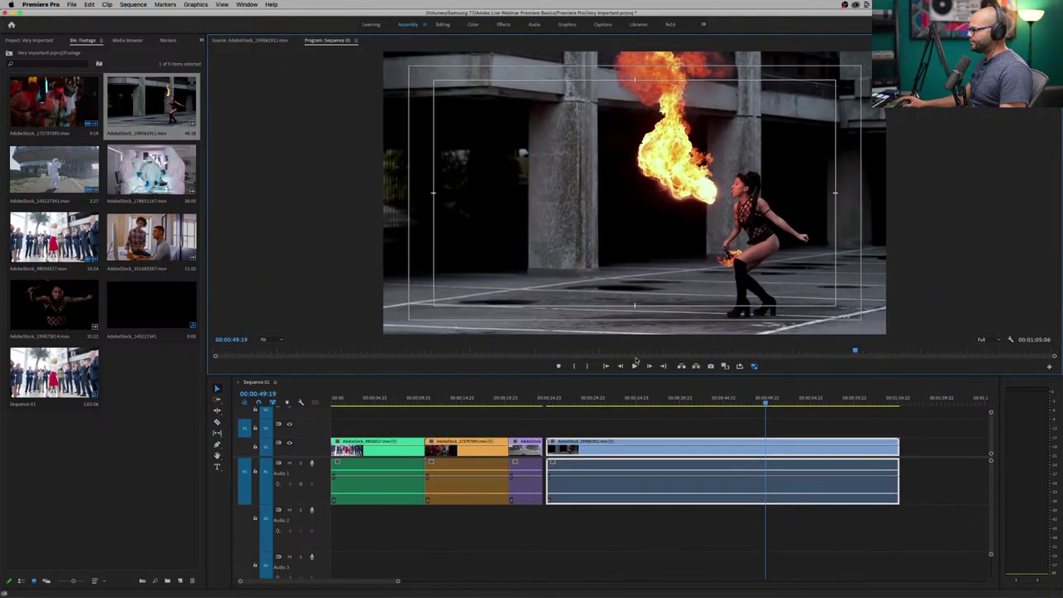
Open the Speed/Duration settings of the fire-breather clip in the timeline and examine the hours, minutes, seconds and frames of its duration.
key("super+shift+a")
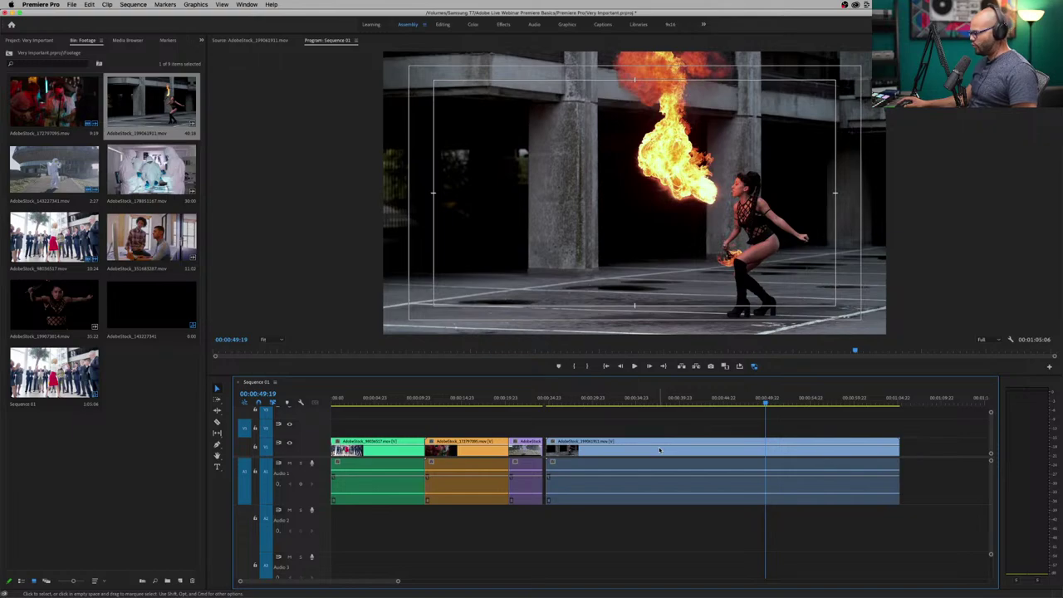
left_click(697, 452)
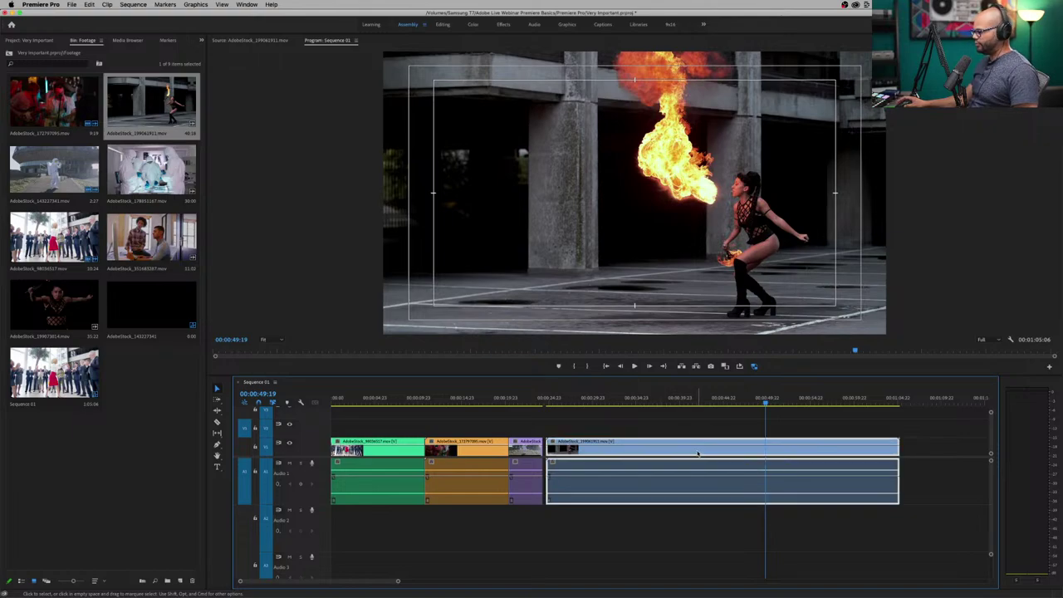
right_click(697, 452)
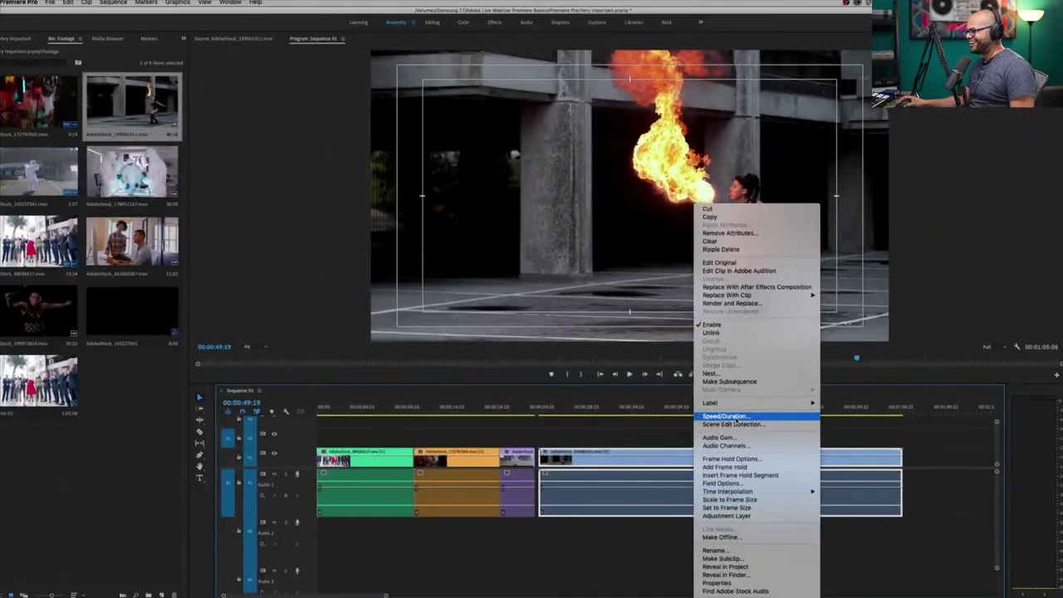
left_click(736, 417)
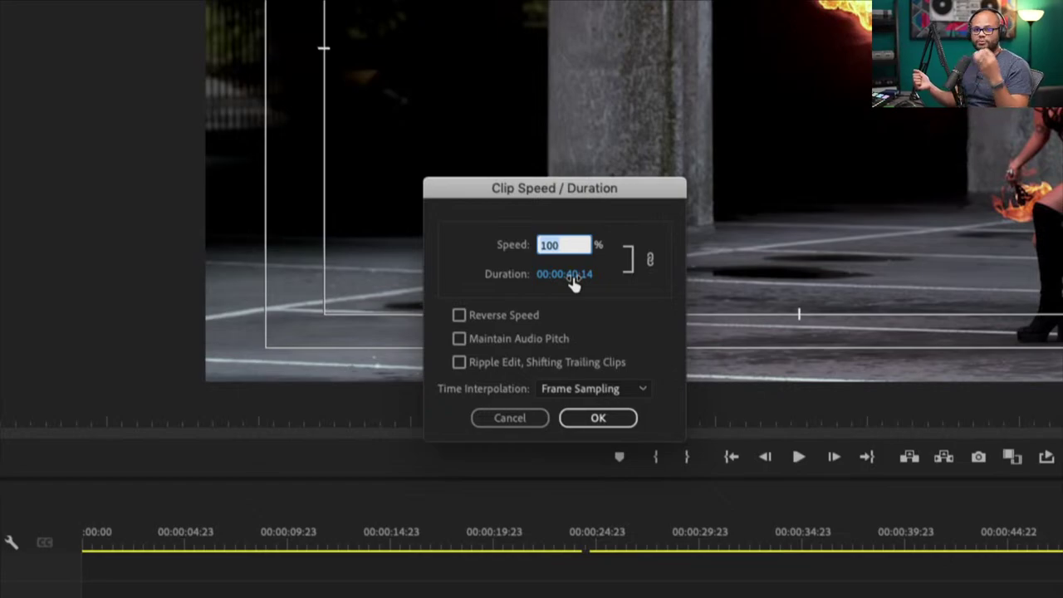
left_click(540, 280)
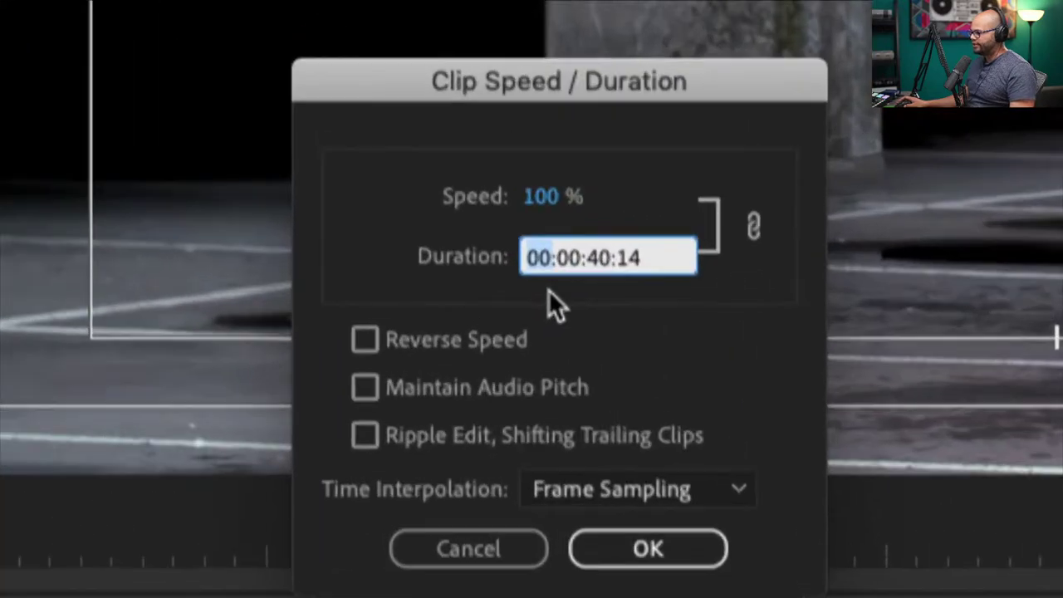
double_click(565, 263)
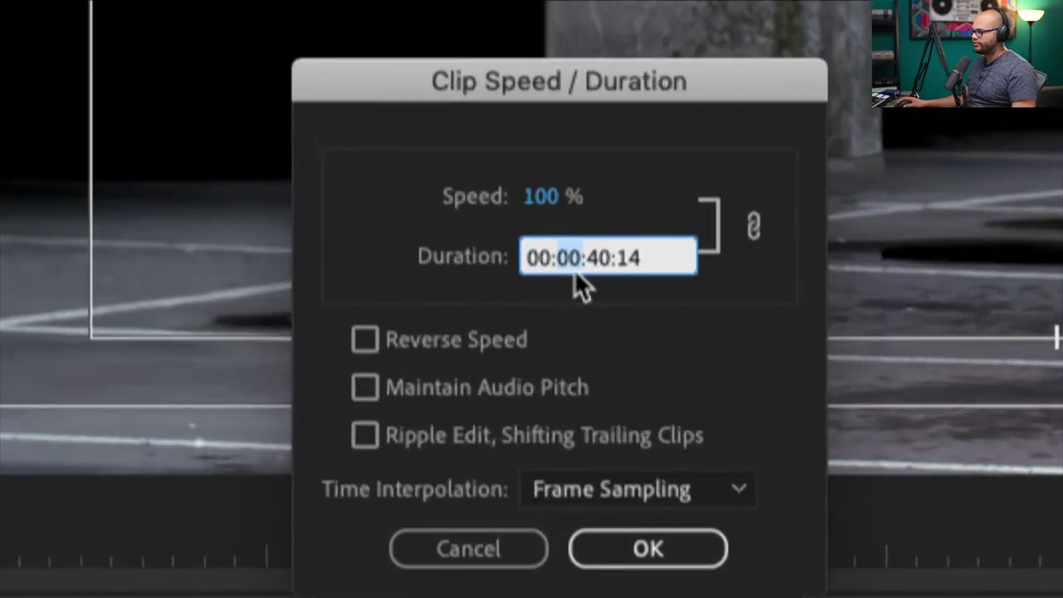
double_click(594, 265)
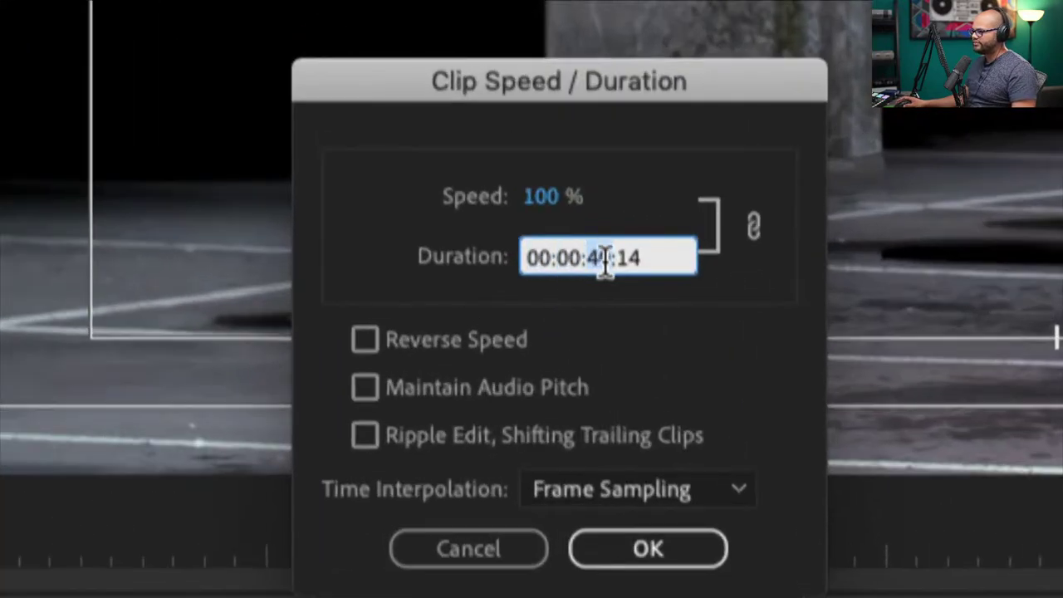
double_click(631, 265)
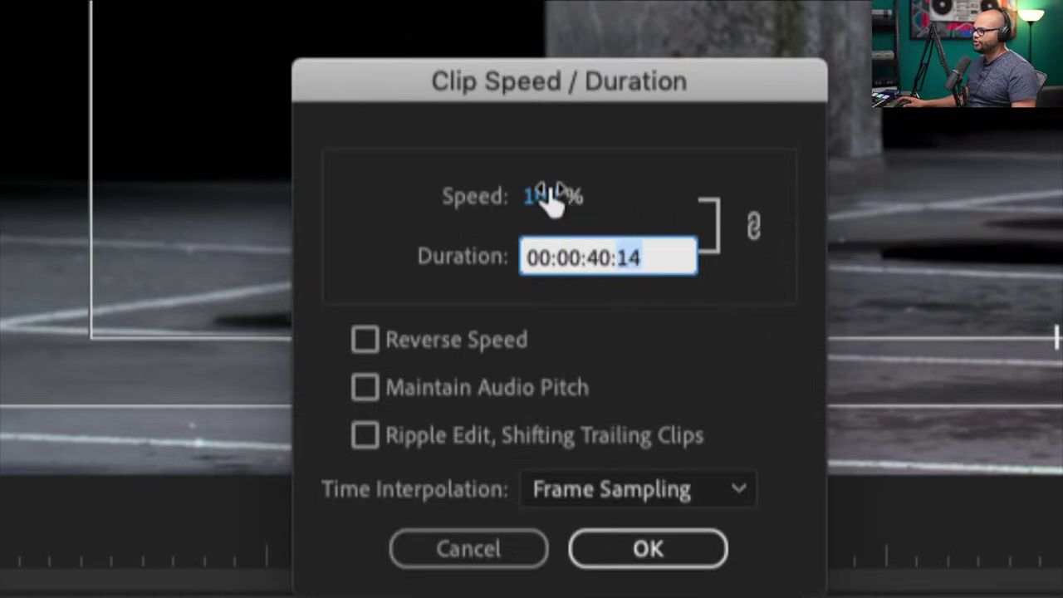
Try a speed of 101.9% for the fire-breather clip, and set it back to 100%.
left_click_drag(549, 199, 594, 208)
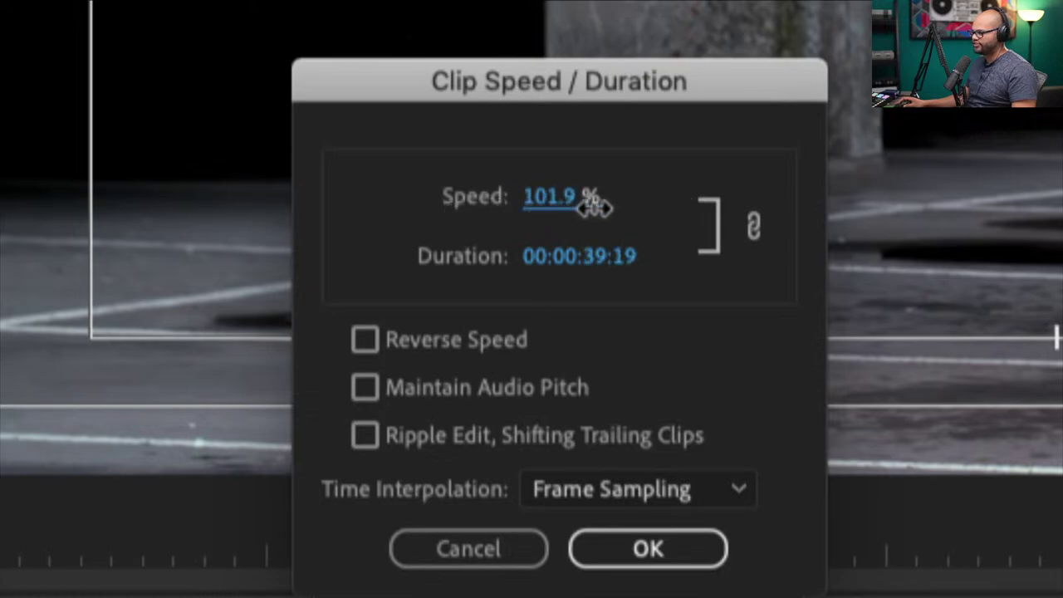
left_click(573, 200)
type("100")
key("Return")
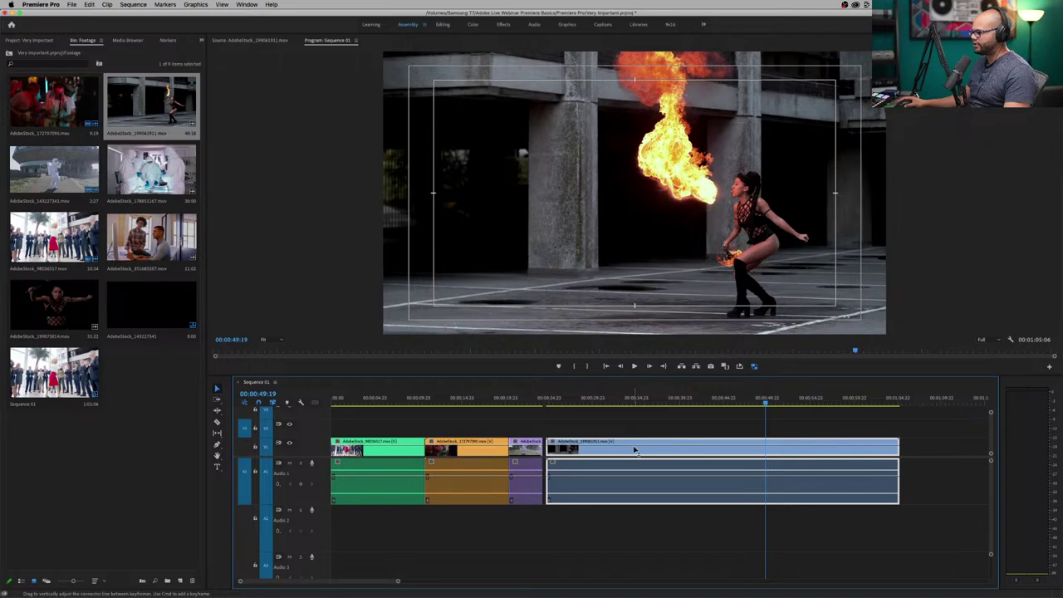
Reopen the fire-breather clip's Speed/Duration settings, examine the time interpolation choices, and leave without changes.
key("super+r")
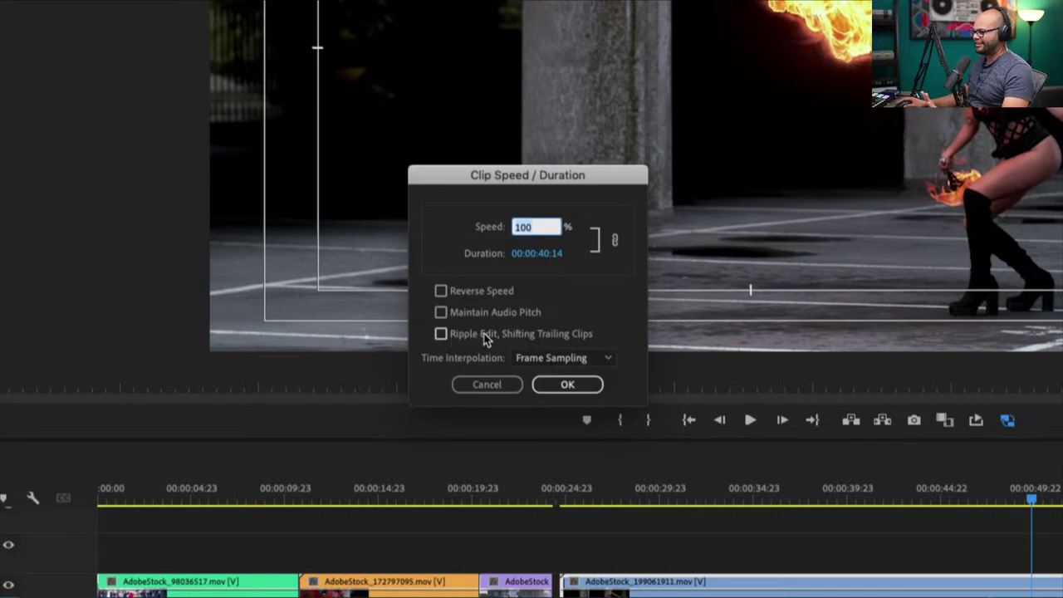
left_click(564, 357)
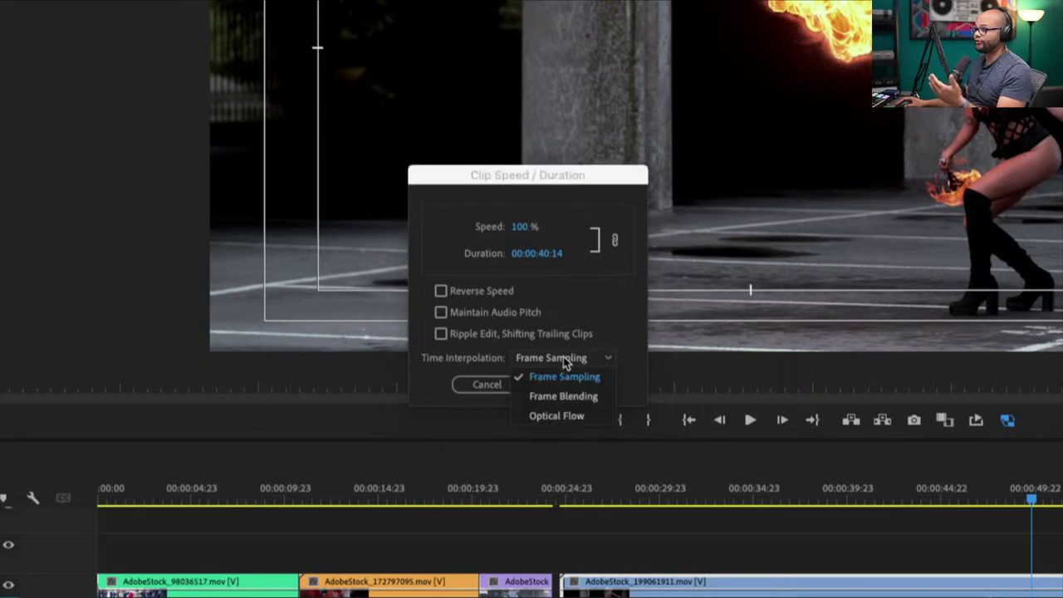
left_click(455, 363)
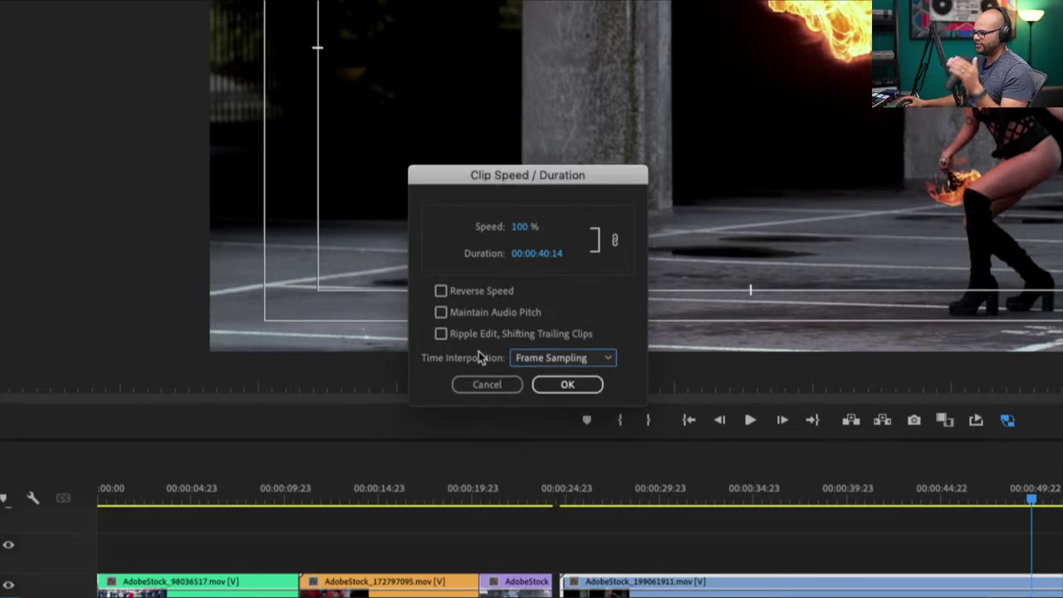
left_click(489, 384)
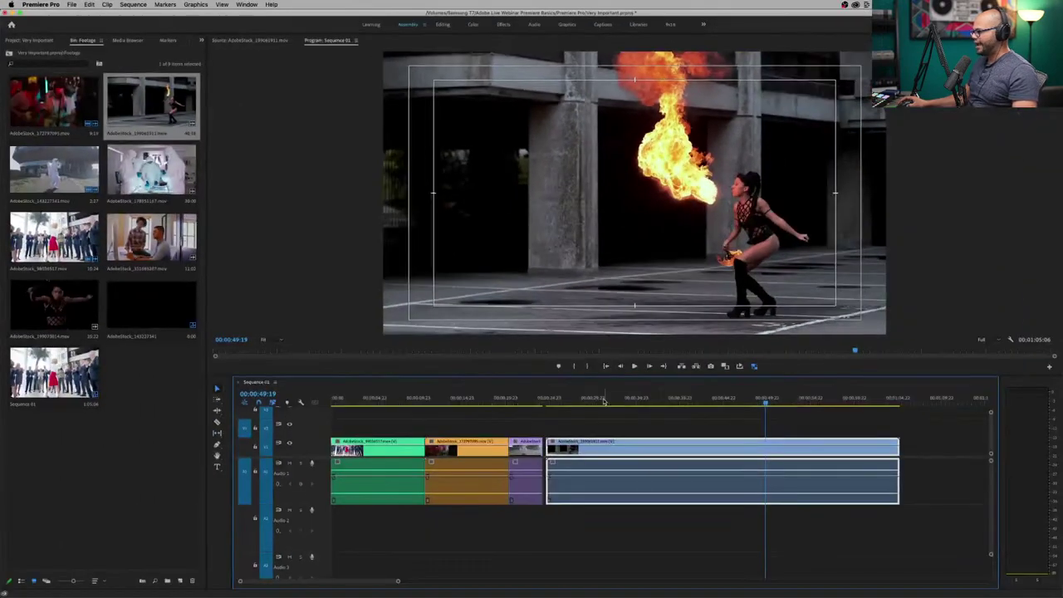
Play the fire-breather clip at normal speed from 00:00:30:17 to 00:00:39:00.
left_click_drag(585, 400, 600, 403)
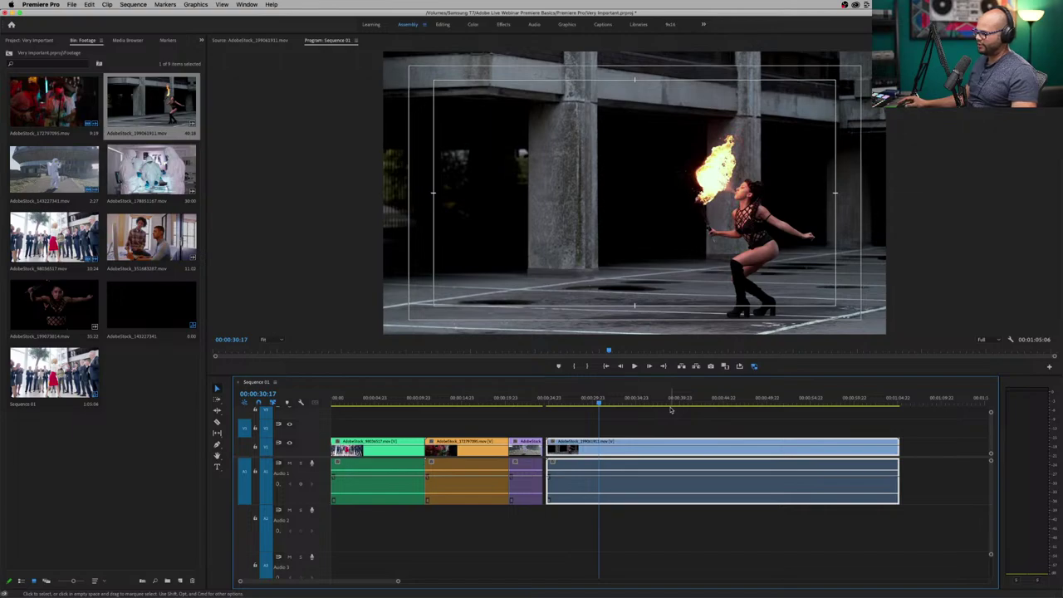
key("space")
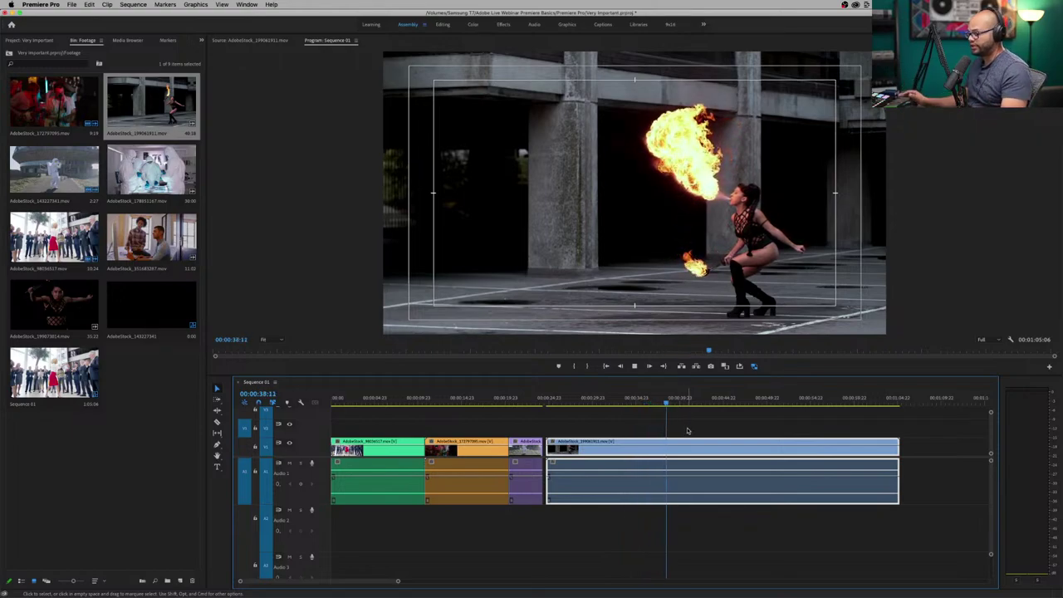
key("space")
Set the fire-breather clip's speed to 500% and play it from near its start to 00:00:29:23.
key("super+r")
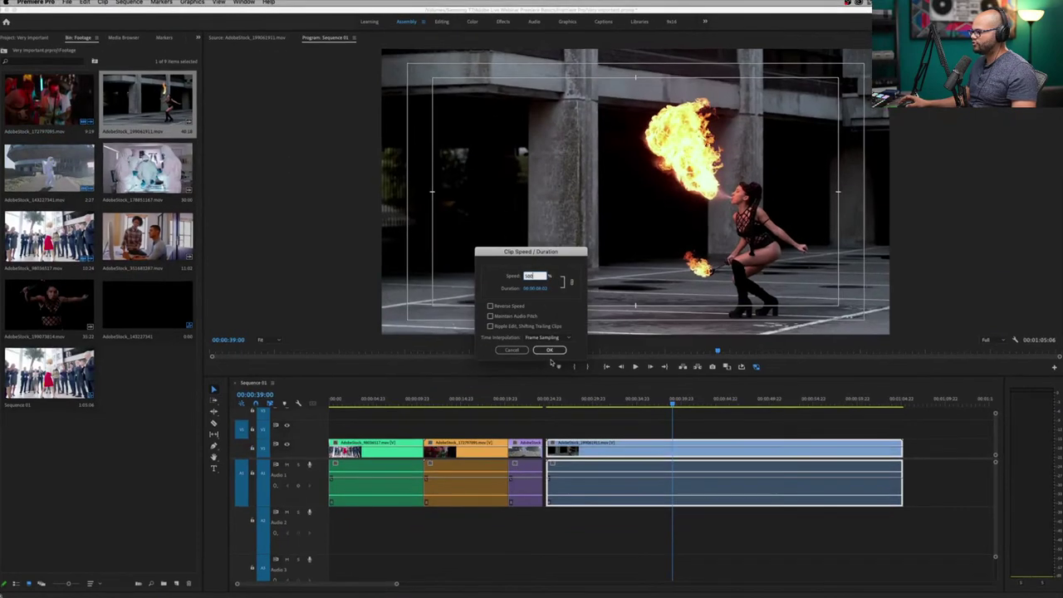
left_click(615, 551)
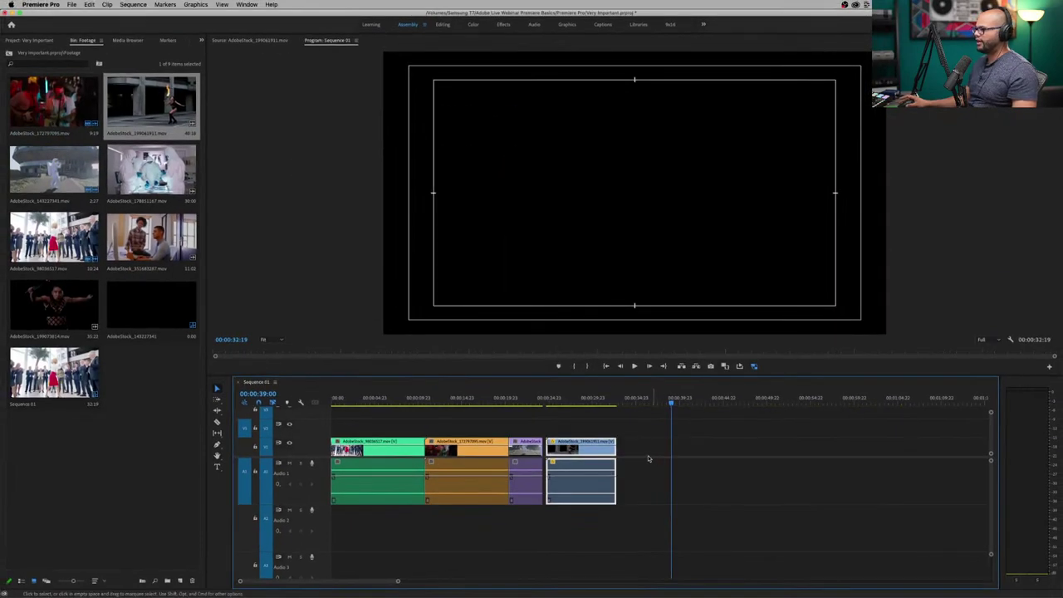
left_click(553, 402)
key("space")
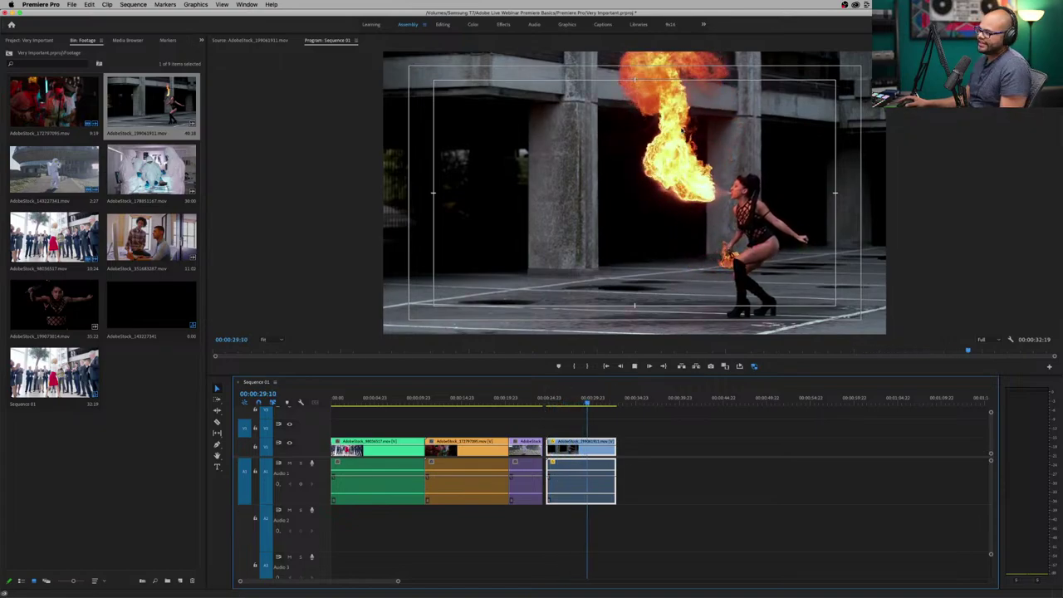
key("space")
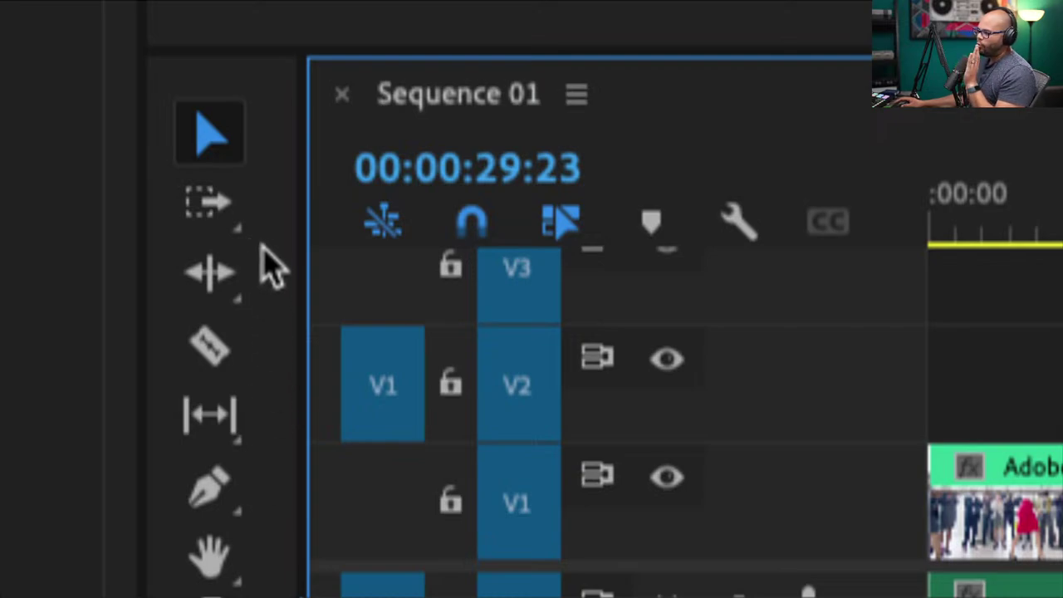
Lengthen the fire-breather clip with the Rate Stretch Tool, and shorten it until it ends at 00:00:27:06.
left_click(208, 274)
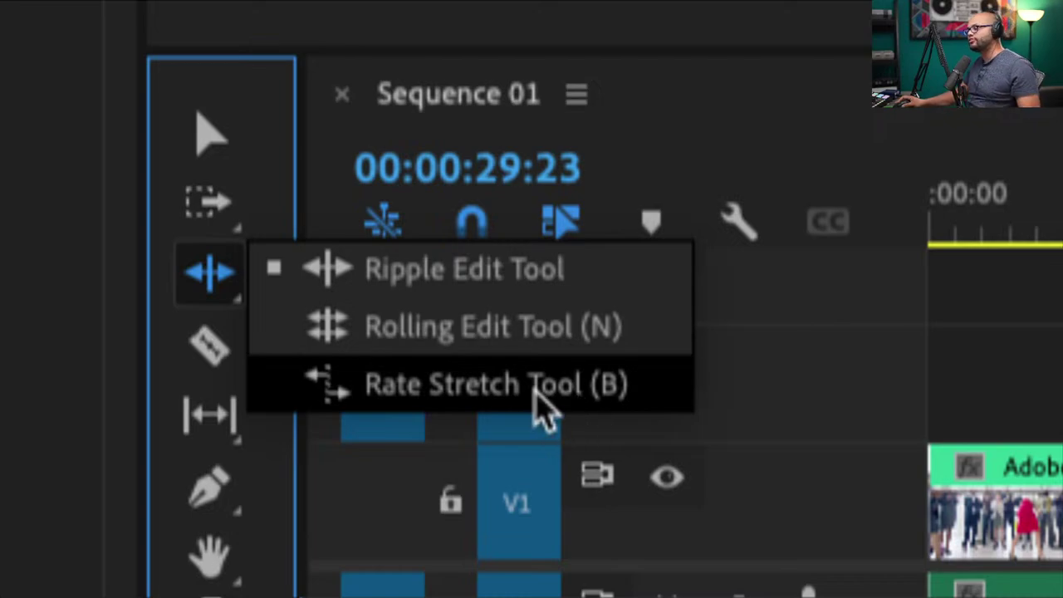
left_click(590, 384)
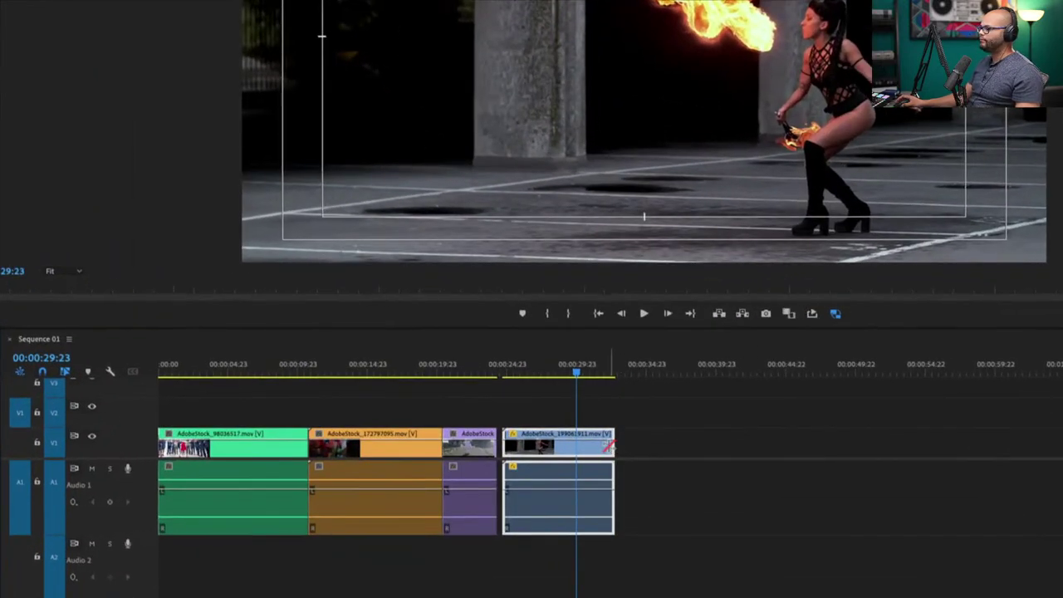
left_click_drag(614, 448, 807, 449)
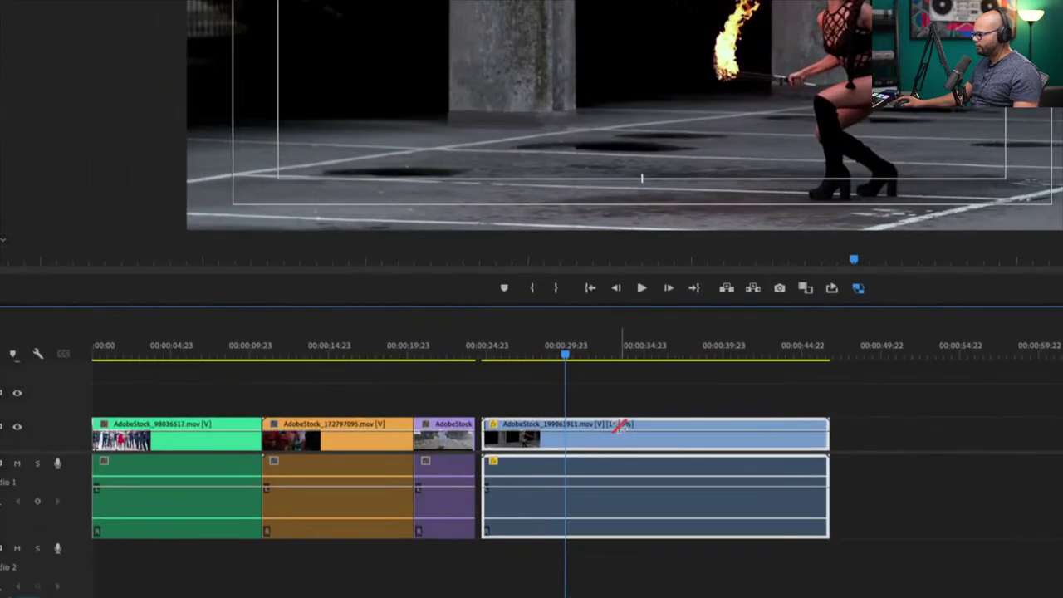
left_click_drag(752, 449, 521, 441)
Play the rate-stretched fire-breather clip from 00:00:25:01 to 00:00:25:23.
left_click(489, 356)
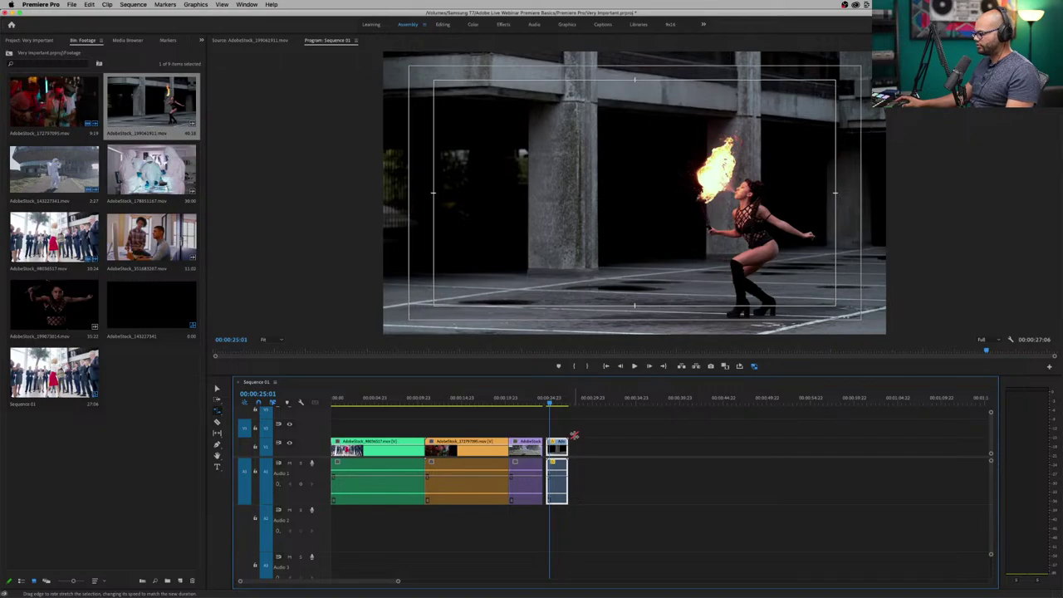
key("space")
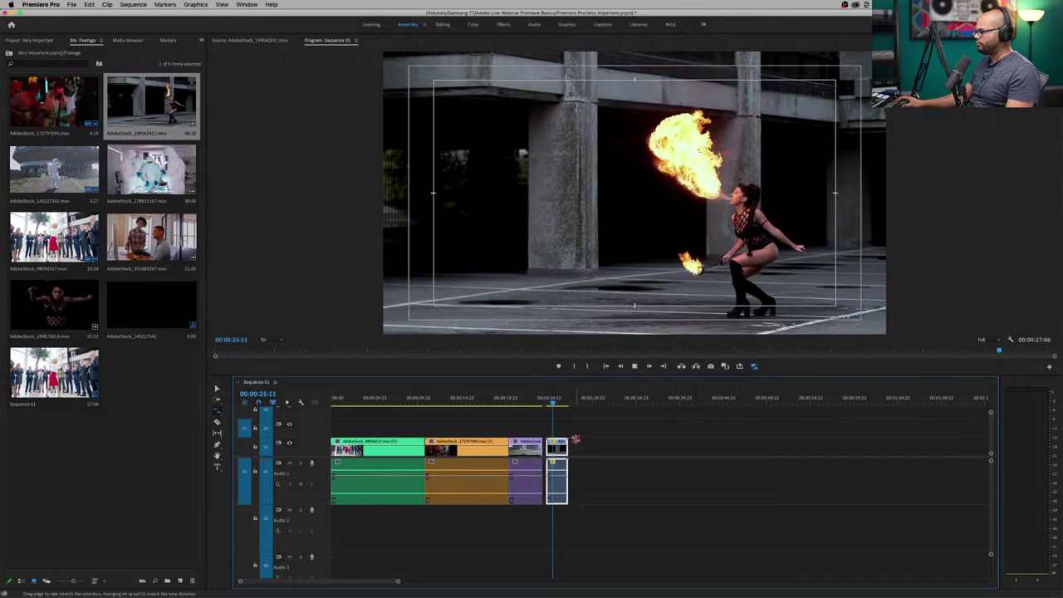
left_click_drag(555, 405, 545, 402)
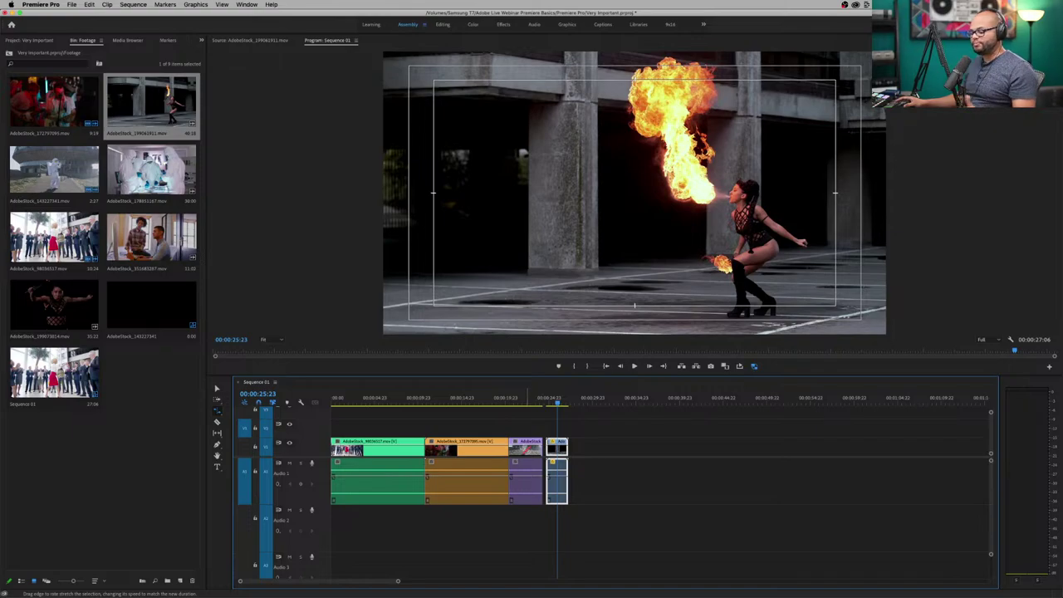
right_click(554, 448)
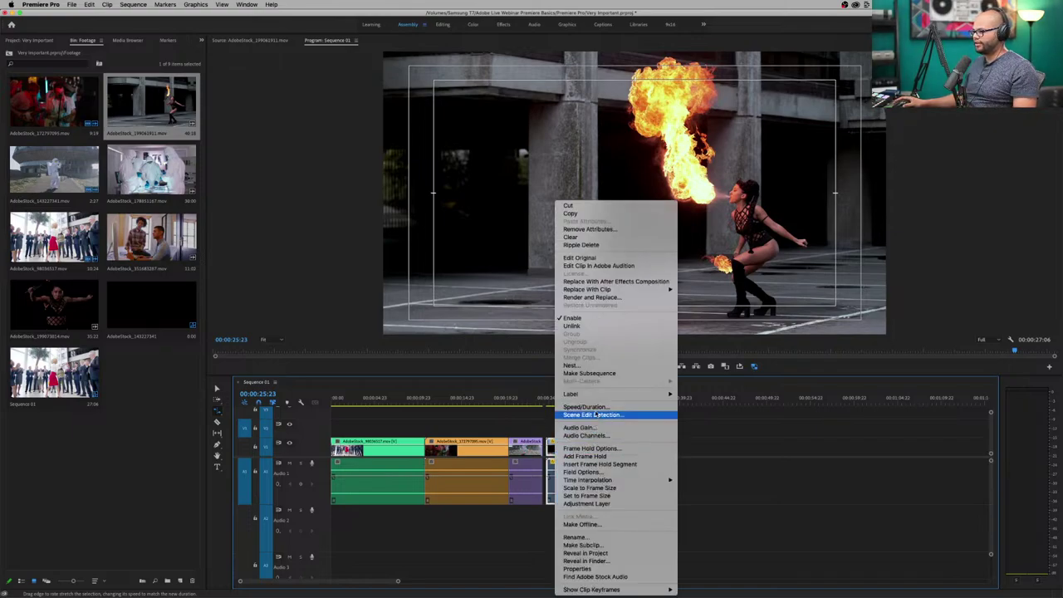
key("Escape")
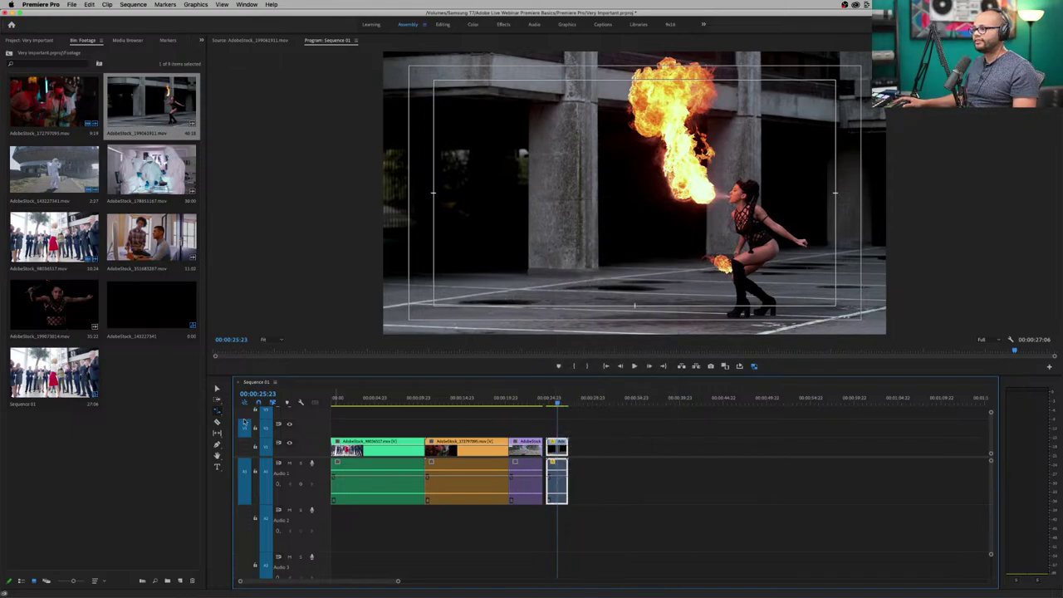
left_click(219, 411)
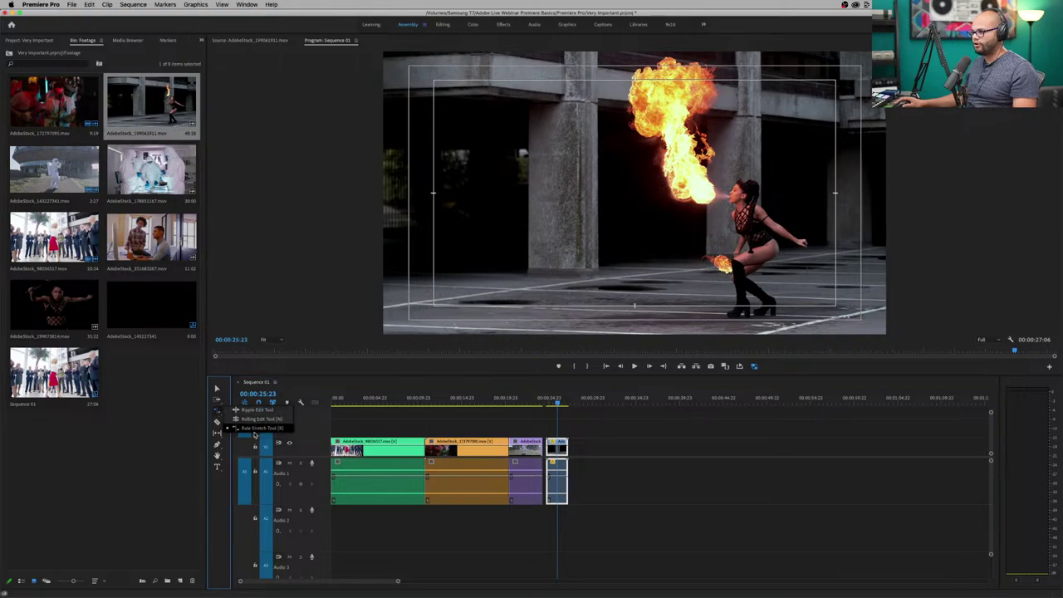
Replace the rate-stretched fire-breather clip with a fresh copy starting at 00:00:25:23, and delete the new copy's audio.
left_click(216, 389)
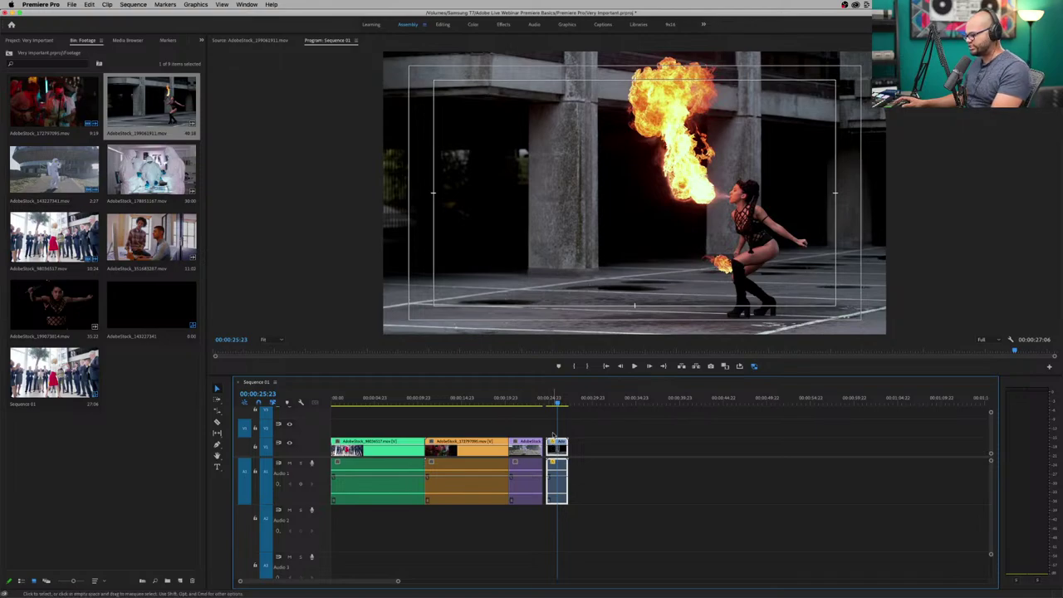
key("Delete")
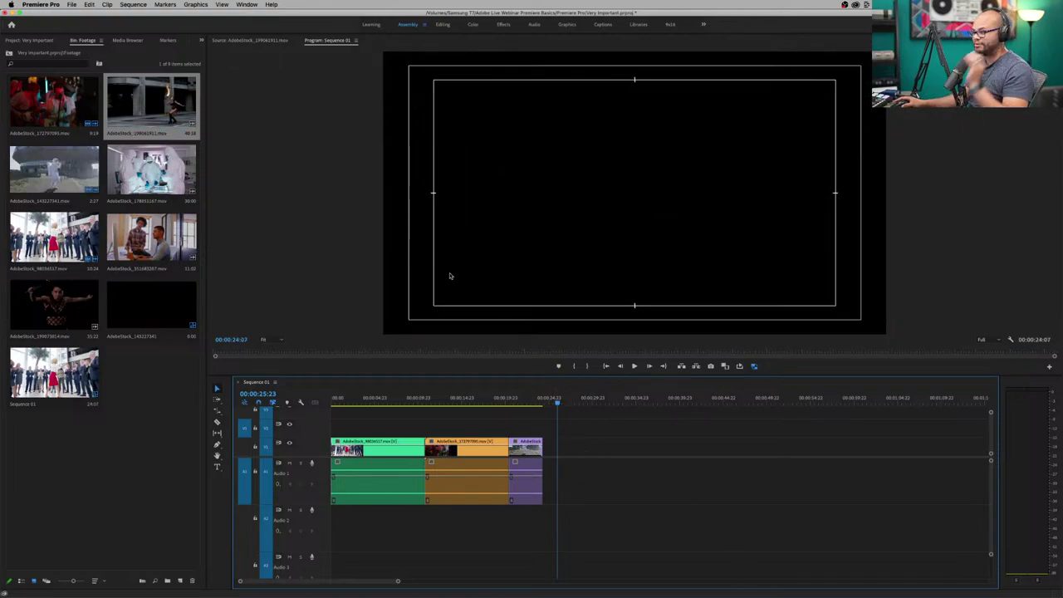
left_click(138, 118)
left_click_drag(138, 119, 642, 424)
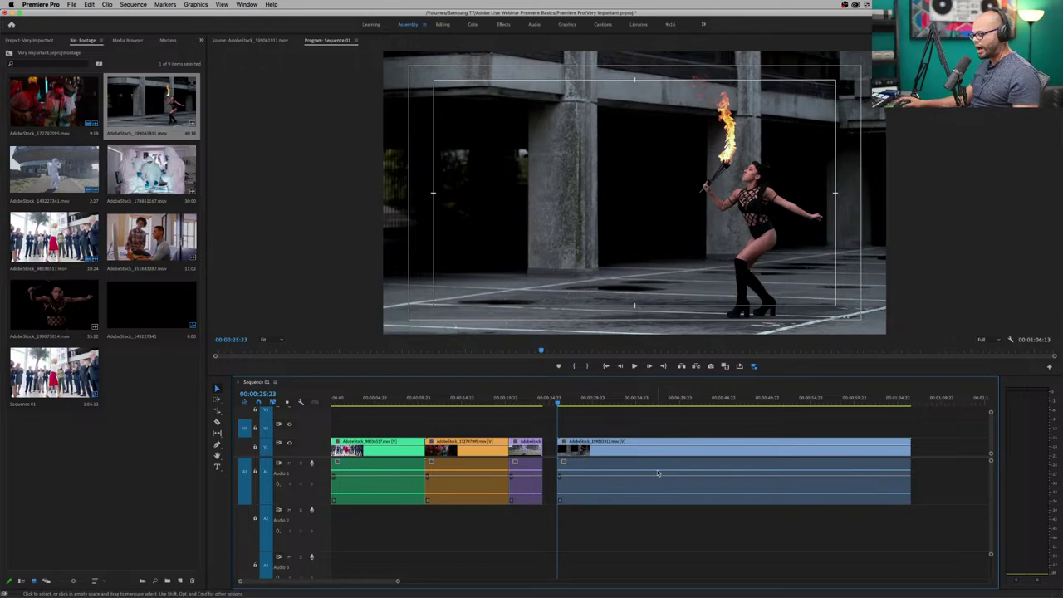
left_click(716, 465)
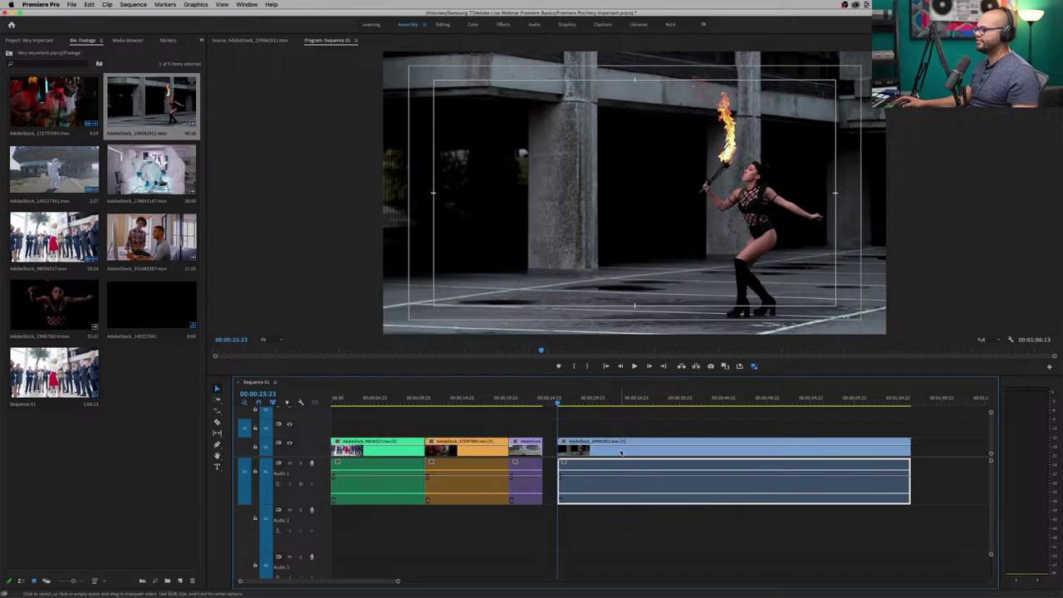
key("Delete")
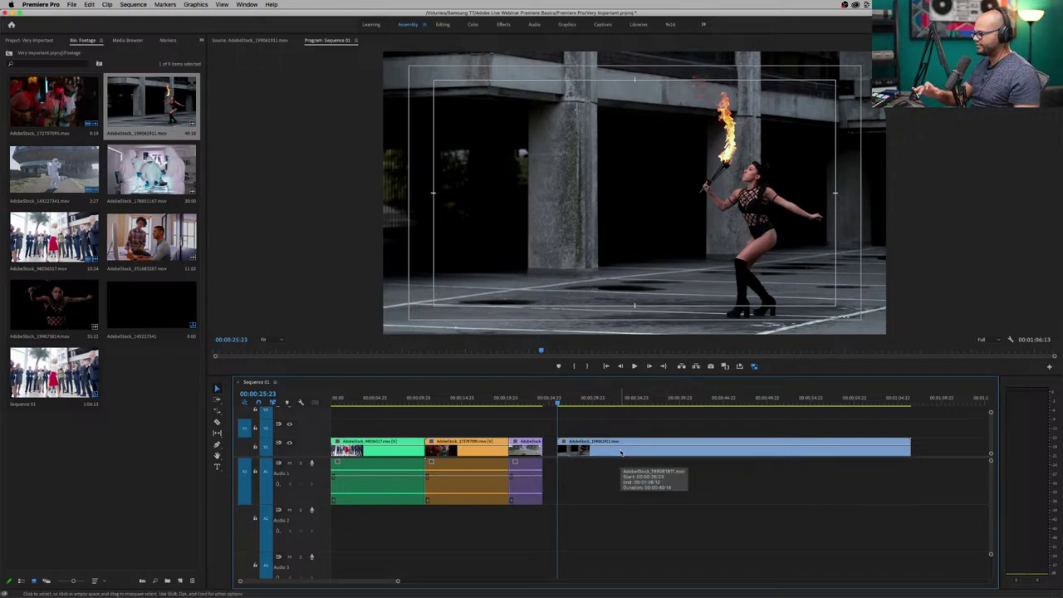
Enlarge the timeline panel in height and width, with the audio tracks collapsed and the V1 track expanded to show large thumbnails.
mouse_move(572, 403)
left_mouse_down()
mouse_move(805, 404)
mouse_move(576, 404)
left_mouse_up()
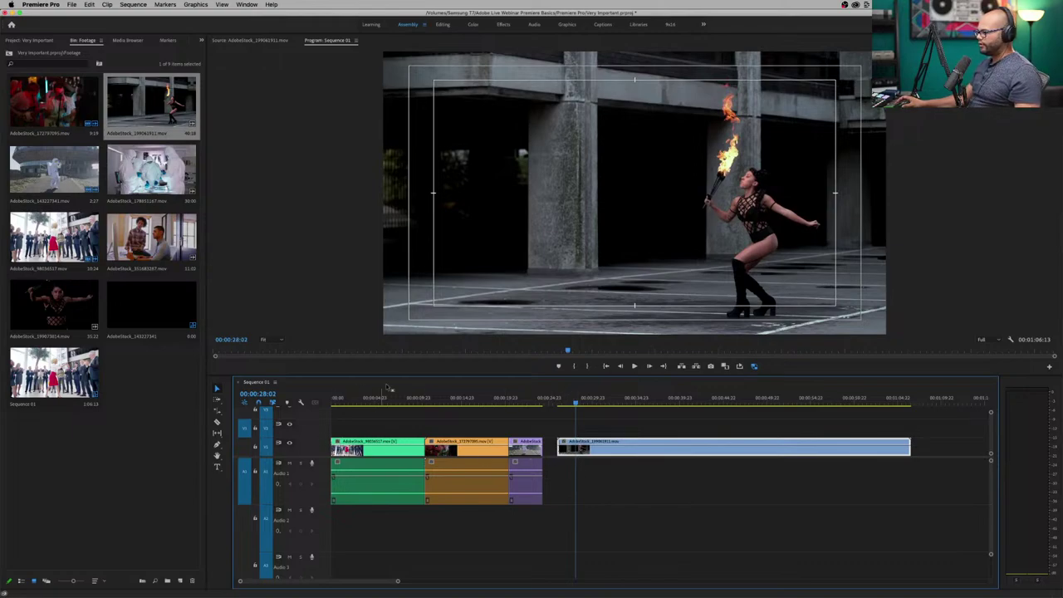
left_click_drag(400, 374, 397, 290)
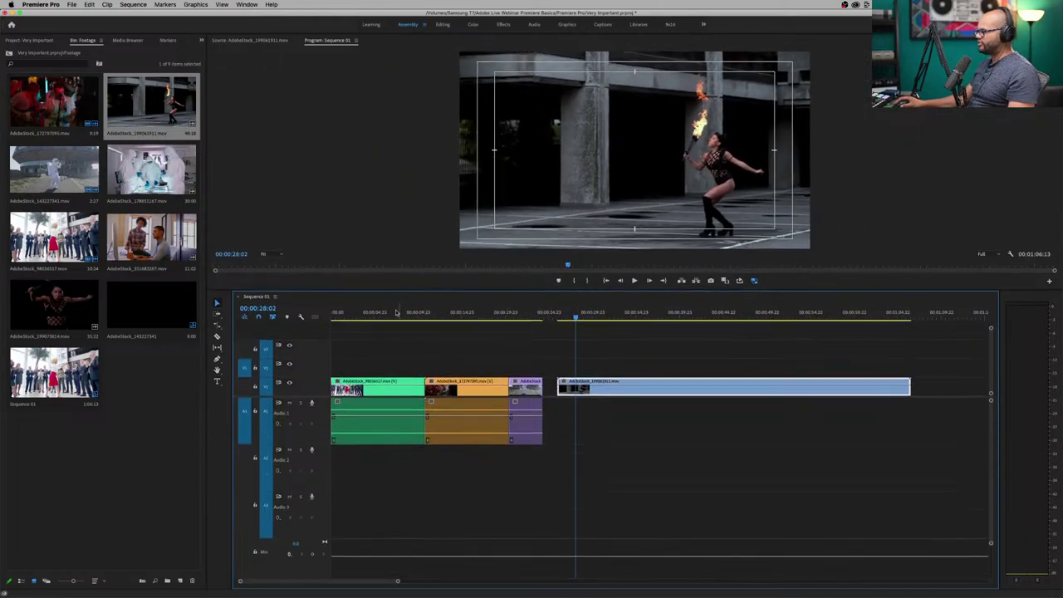
scroll(302, 431, "down", 5)
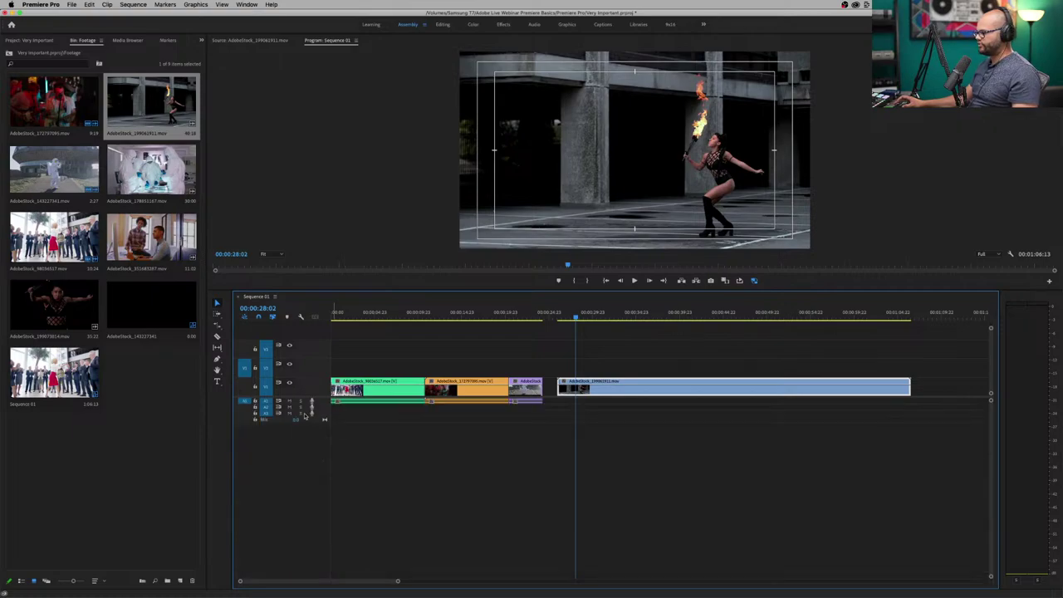
scroll(309, 454, "up", 4)
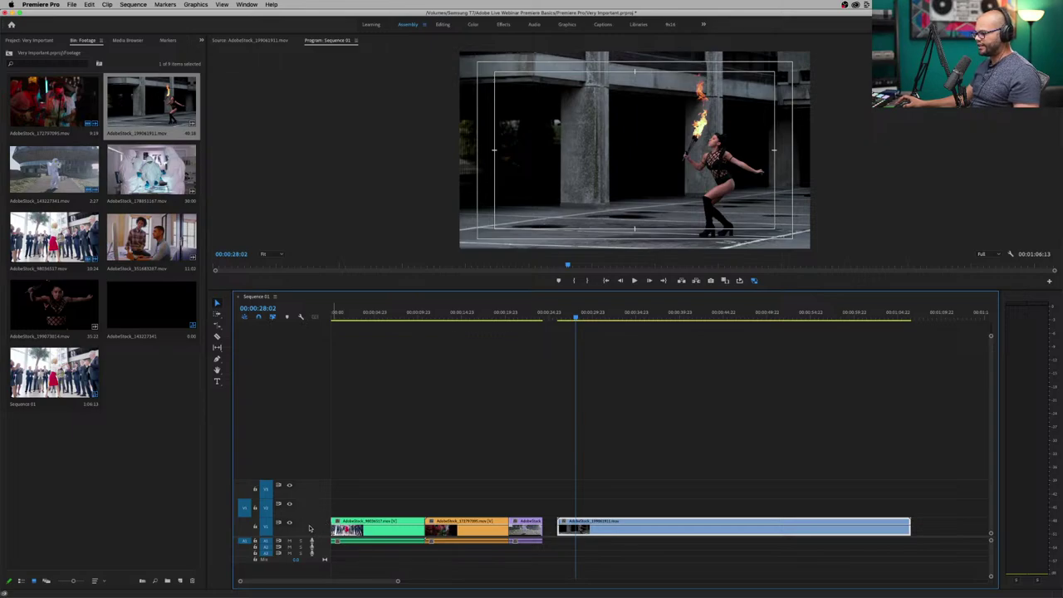
scroll(314, 527, "up", 10)
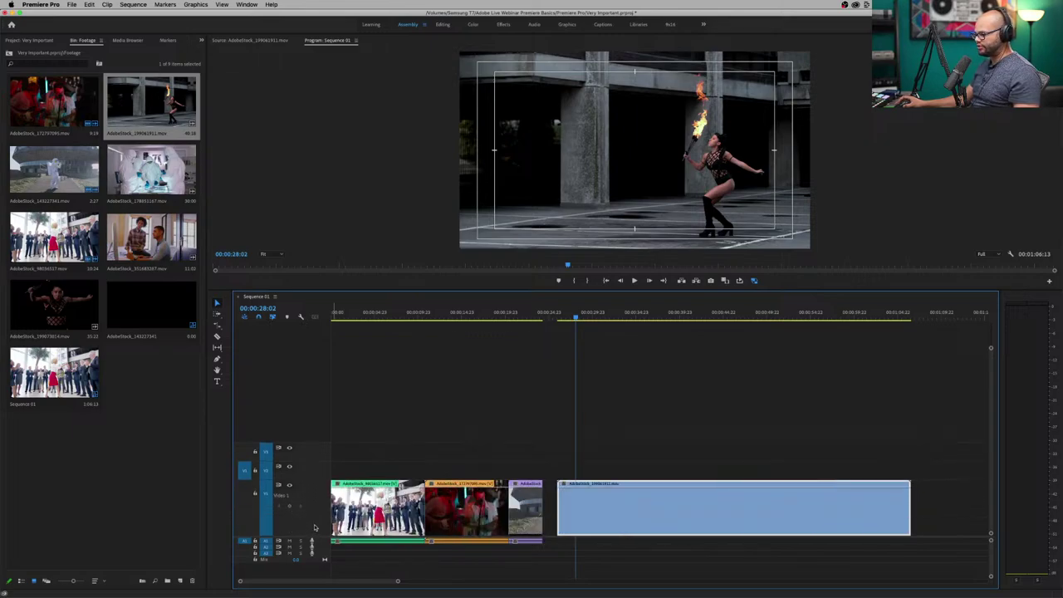
scroll(318, 498, "down", 2)
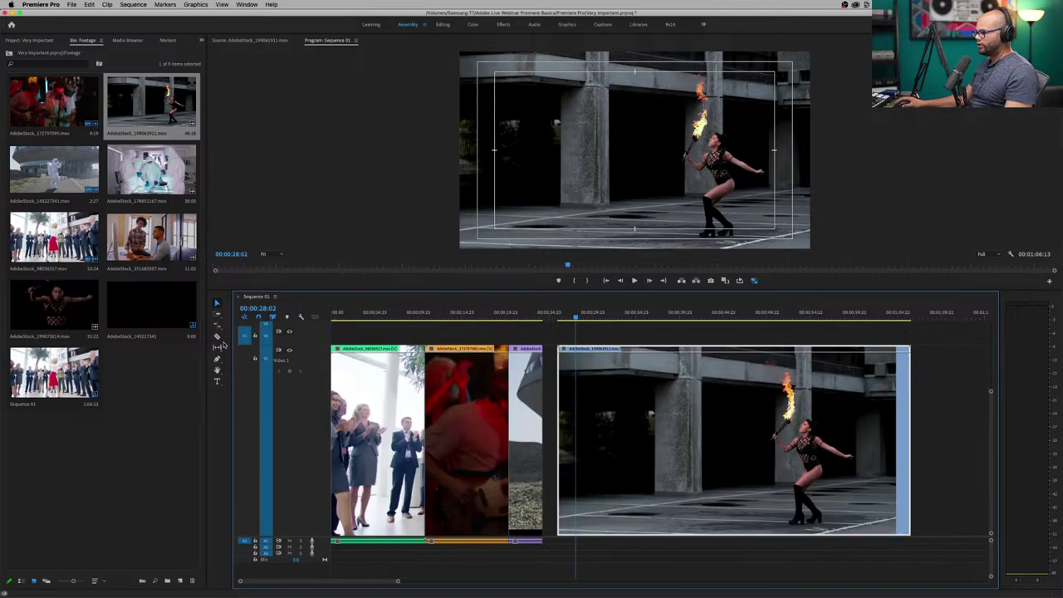
left_click_drag(206, 336, 71, 341)
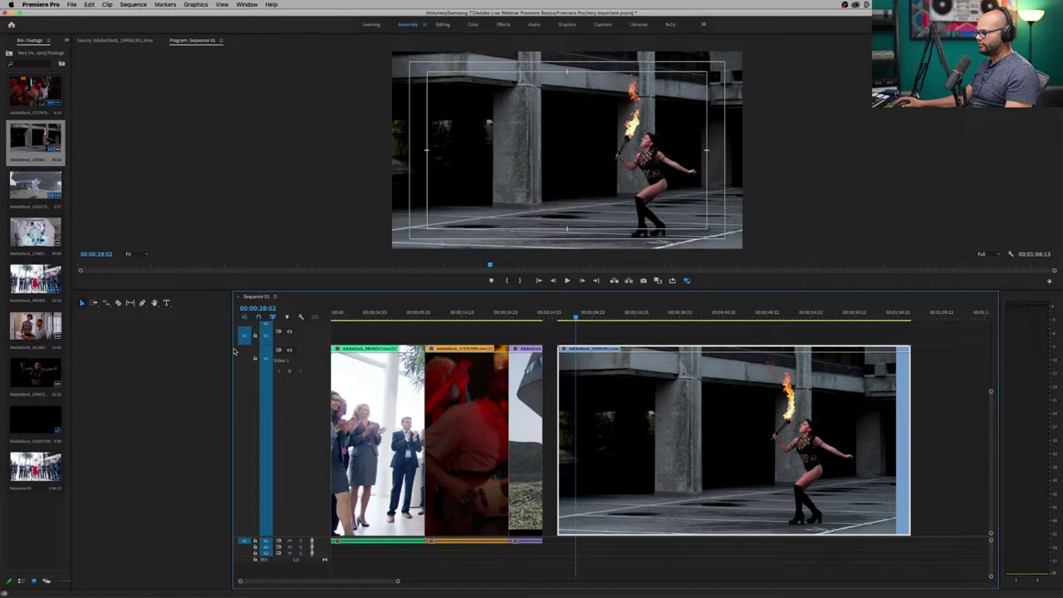
left_click_drag(231, 349, 93, 349)
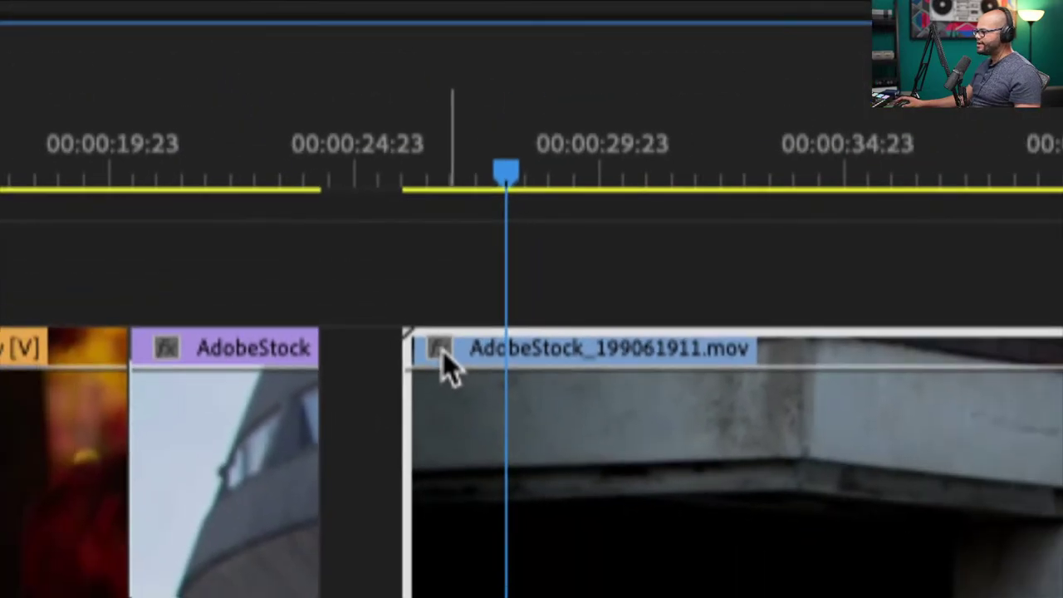
Show the Time Remapping Speed line on the fire-breather clip.
left_click(440, 348)
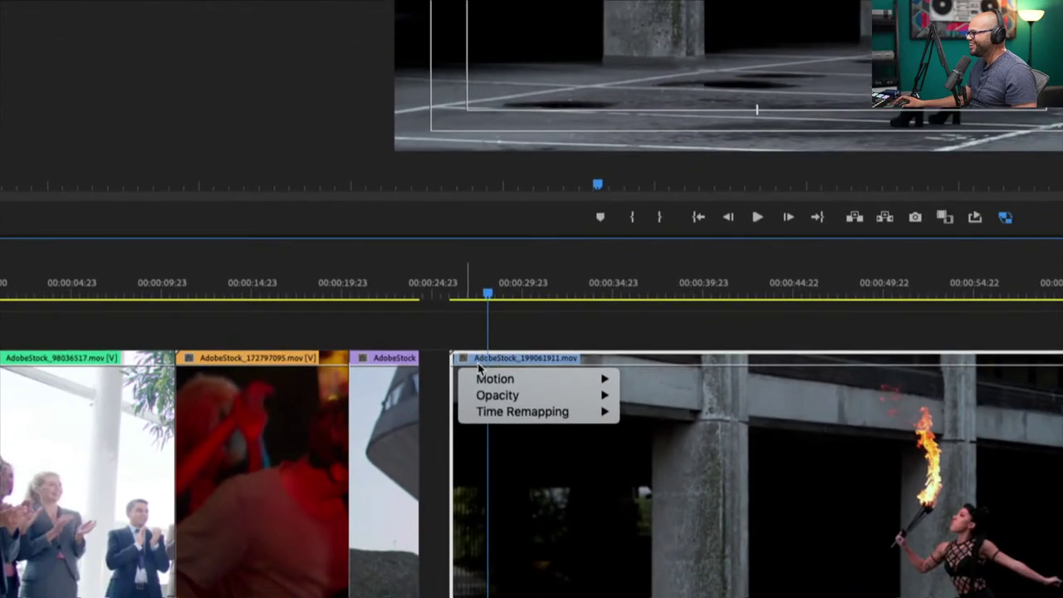
mouse_move(521, 413)
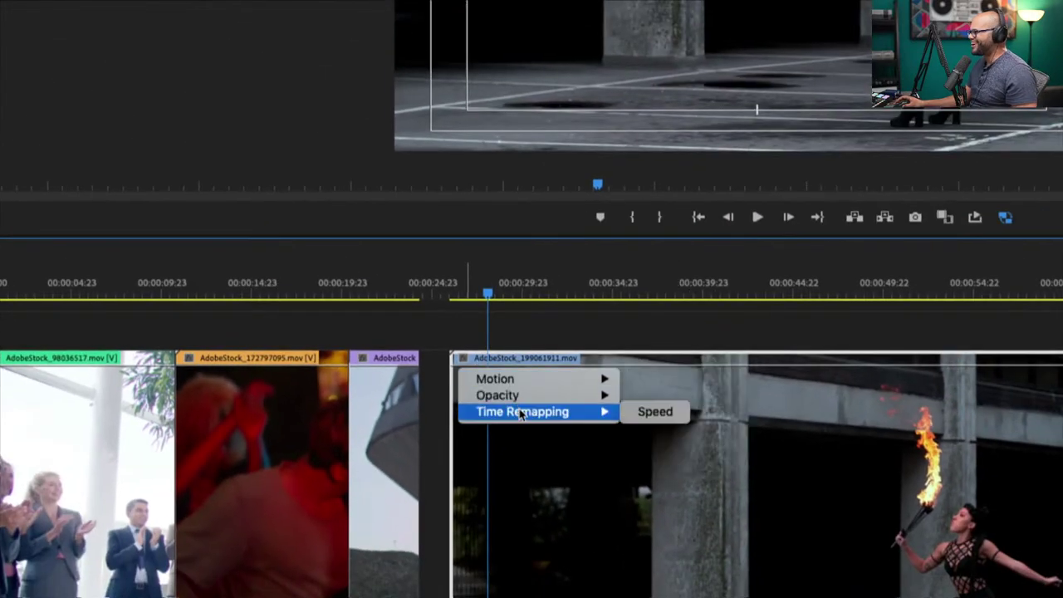
left_click(641, 413)
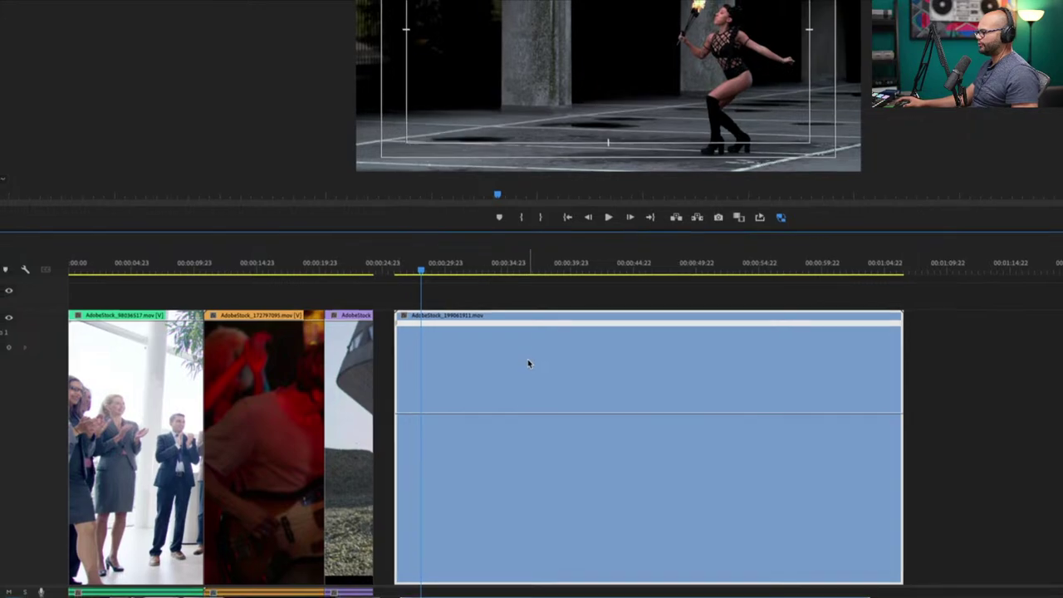
Add a speed keyframe to the fire-breather clip at about 00:00:33:00, where the fire-breathing begins.
key("space")
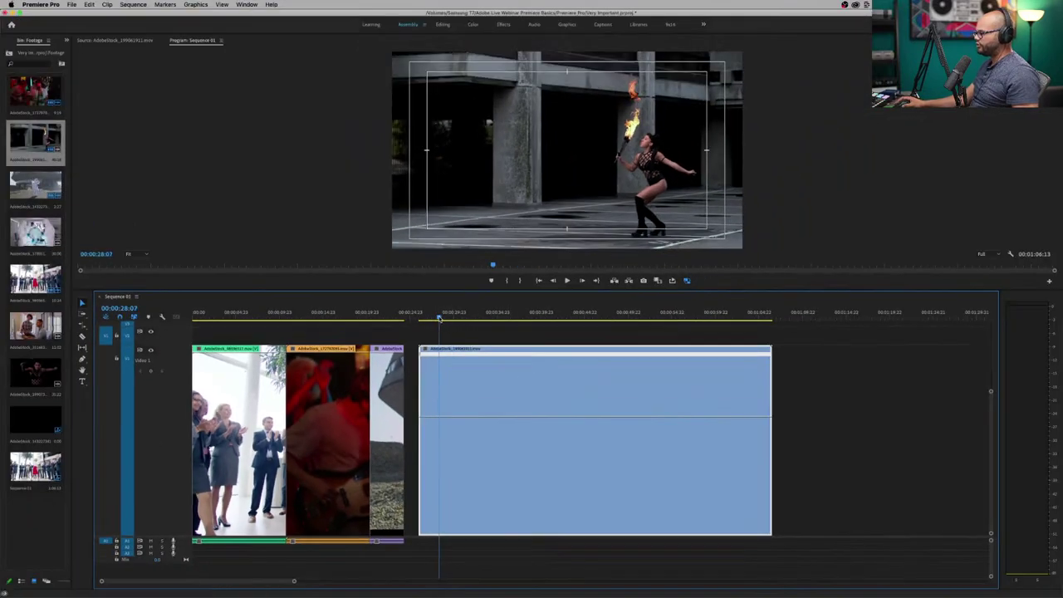
left_click_drag(517, 316, 483, 349)
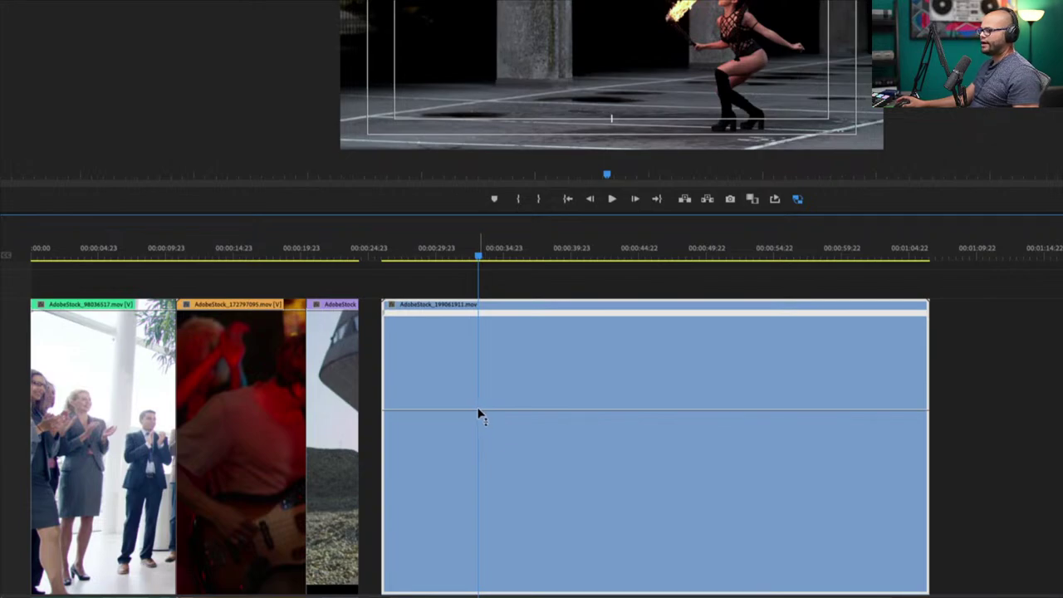
mouse_move(480, 416)
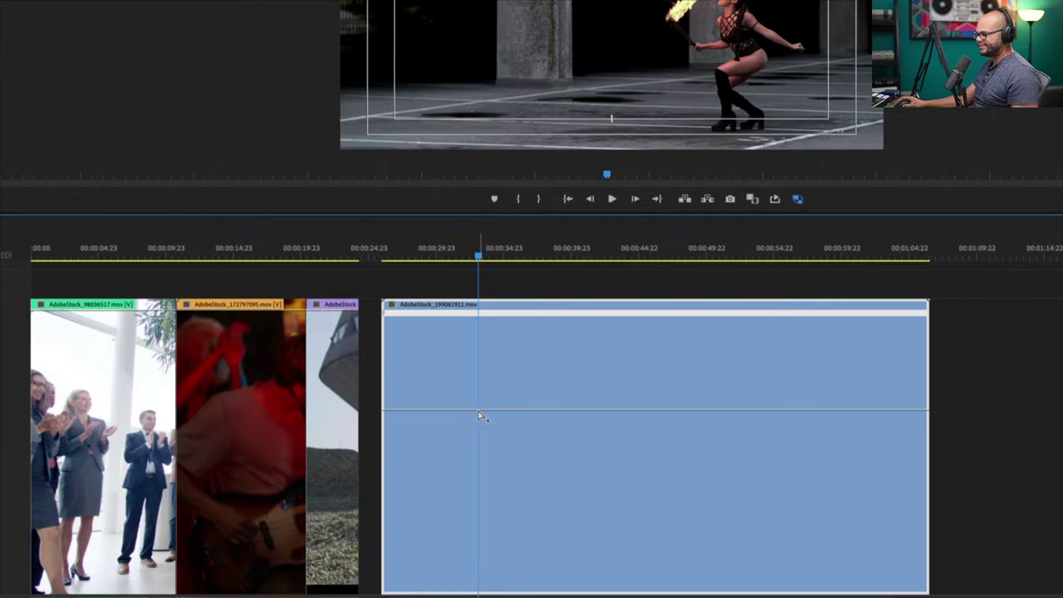
left_click(478, 409, "ctrl")
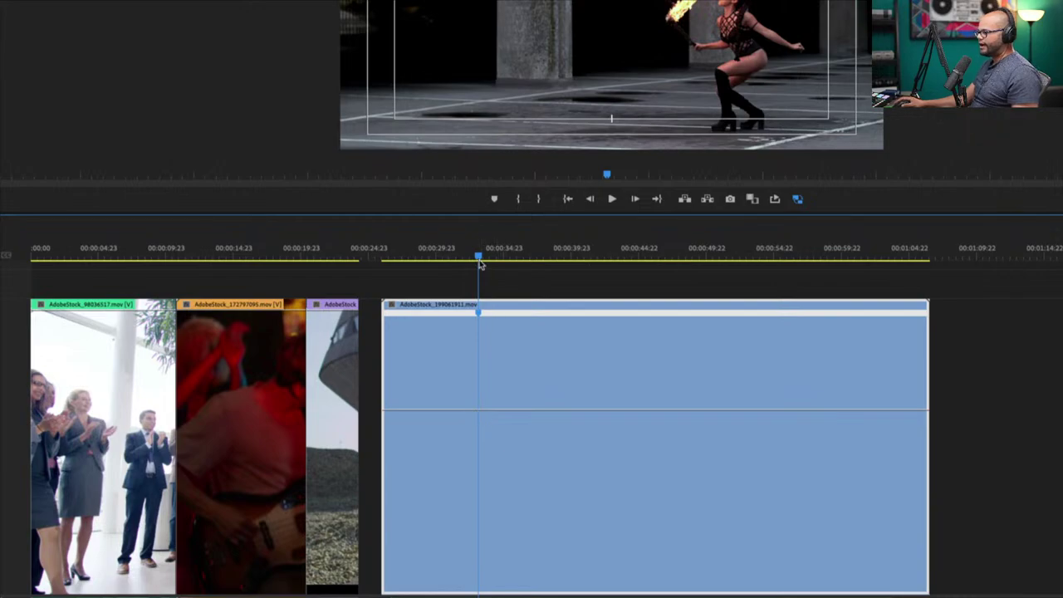
Add a second speed keyframe to the fire-breather clip at 00:00:39:05.
left_click_drag(479, 257, 447, 258)
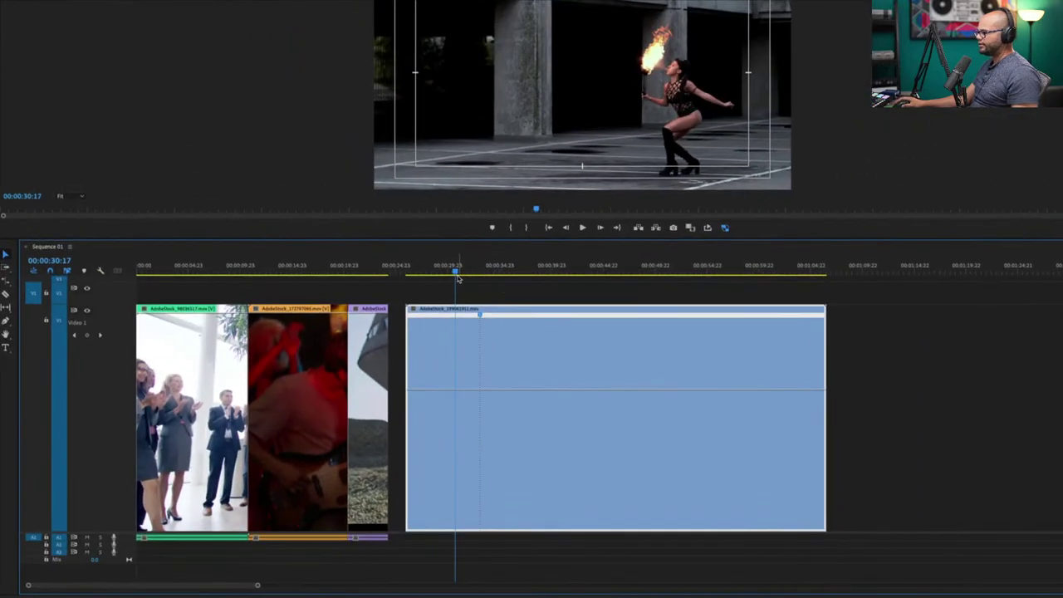
left_click_drag(458, 272, 538, 268)
left_click_drag(551, 268, 543, 268)
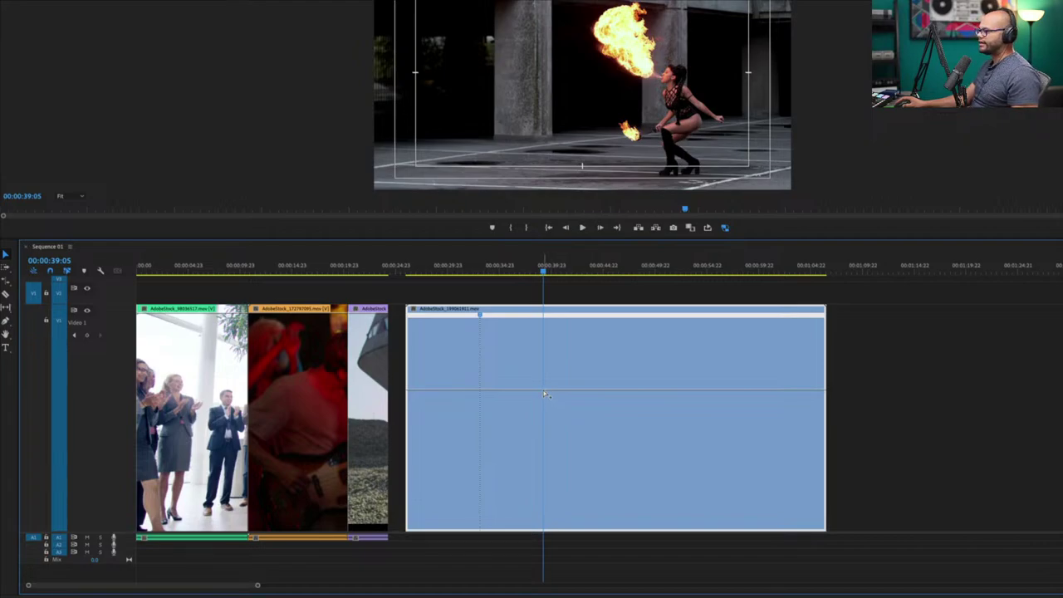
Move the playhead to 00:00:32:10 and try lowering the speed of the segment between the two speed keyframes.
left_click_drag(542, 277, 498, 281)
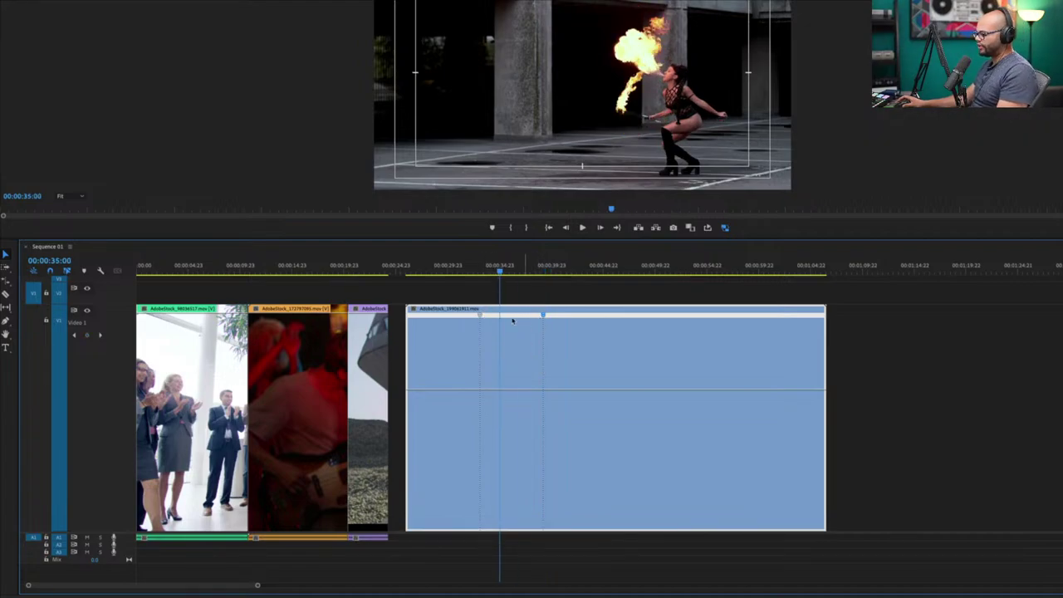
left_click_drag(516, 276, 472, 277)
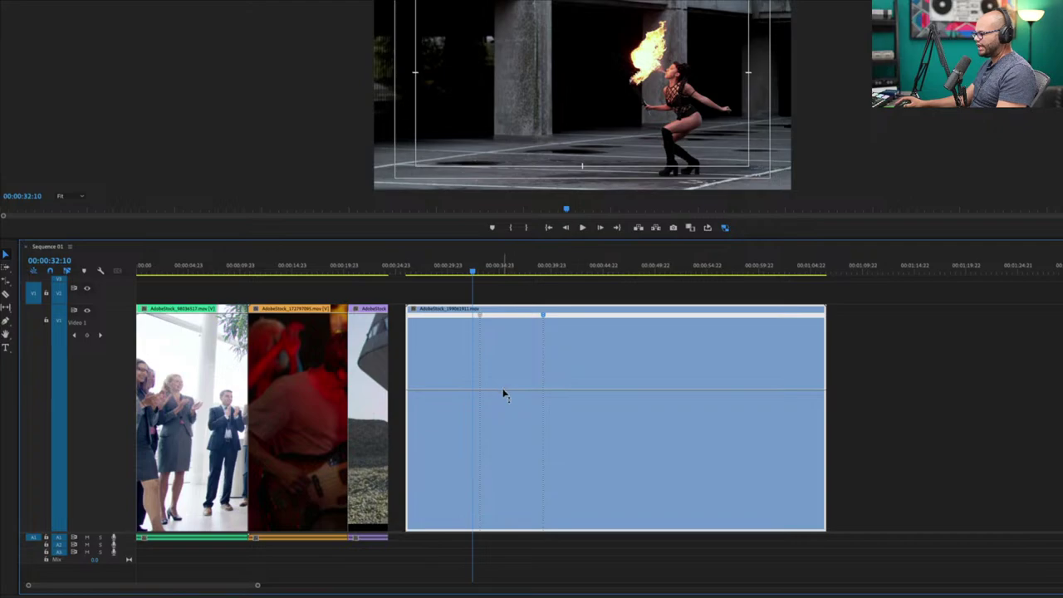
mouse_move(504, 394)
left_mouse_down()
mouse_move(503, 424)
mouse_move(503, 407)
left_mouse_up()
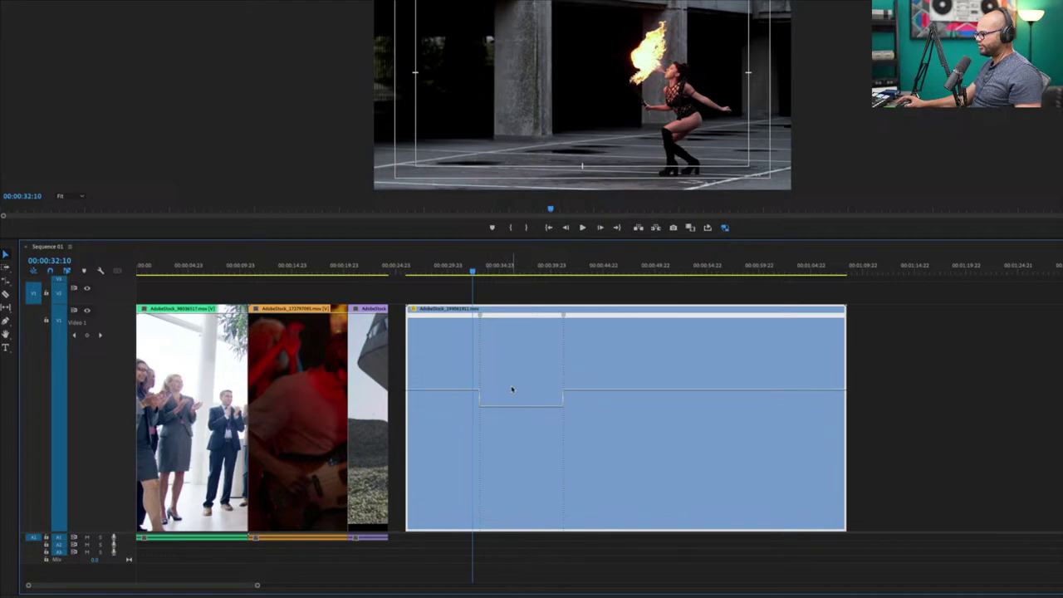
mouse_move(505, 413)
left_mouse_down()
mouse_move(505, 445)
mouse_move(505, 420)
mouse_move(504, 433)
left_mouse_up()
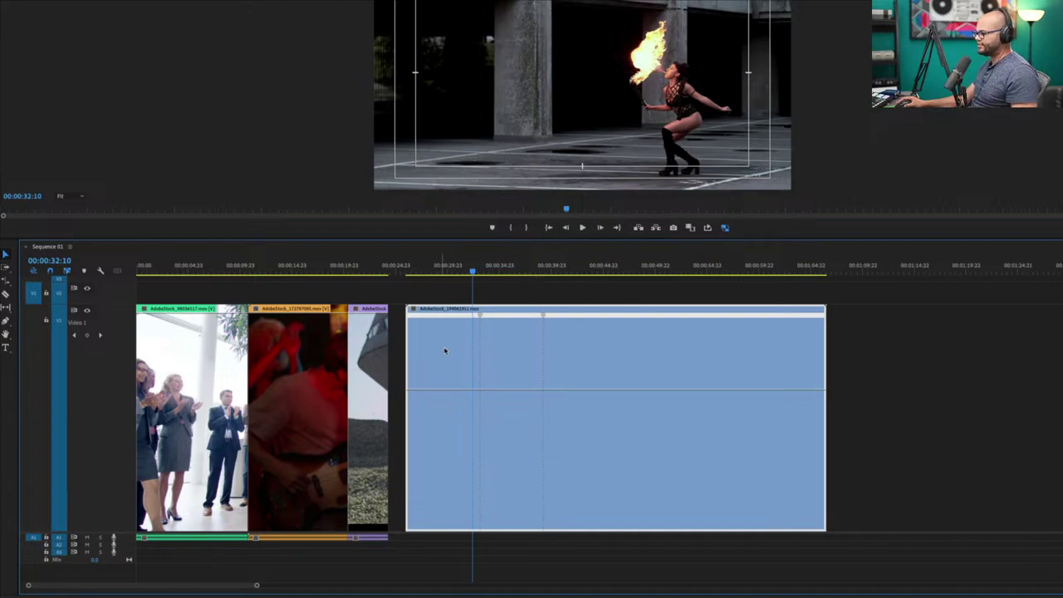
Speed up the fire-breather clip's segments before the first speed keyframe and after the second, leaving the middle segment slower.
key("space")
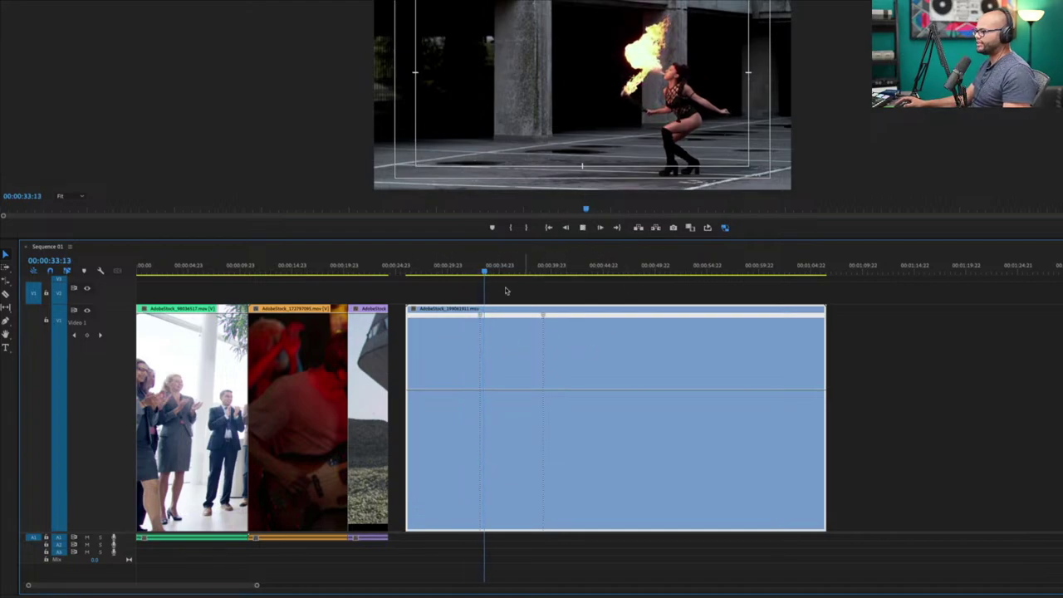
left_click_drag(463, 272, 585, 310)
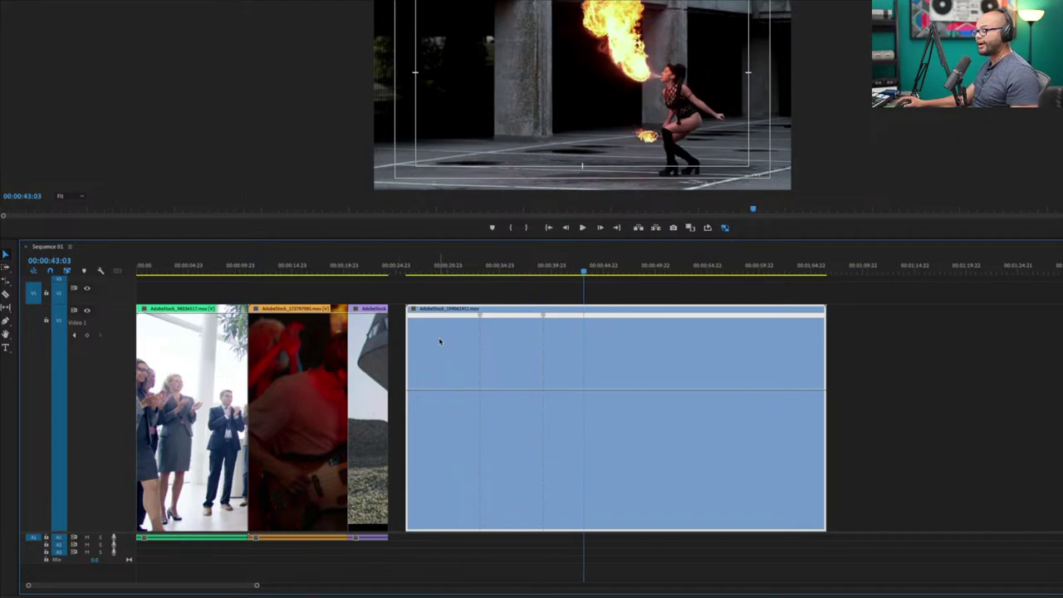
left_click_drag(450, 387, 452, 380)
left_click_drag(427, 346, 427, 305)
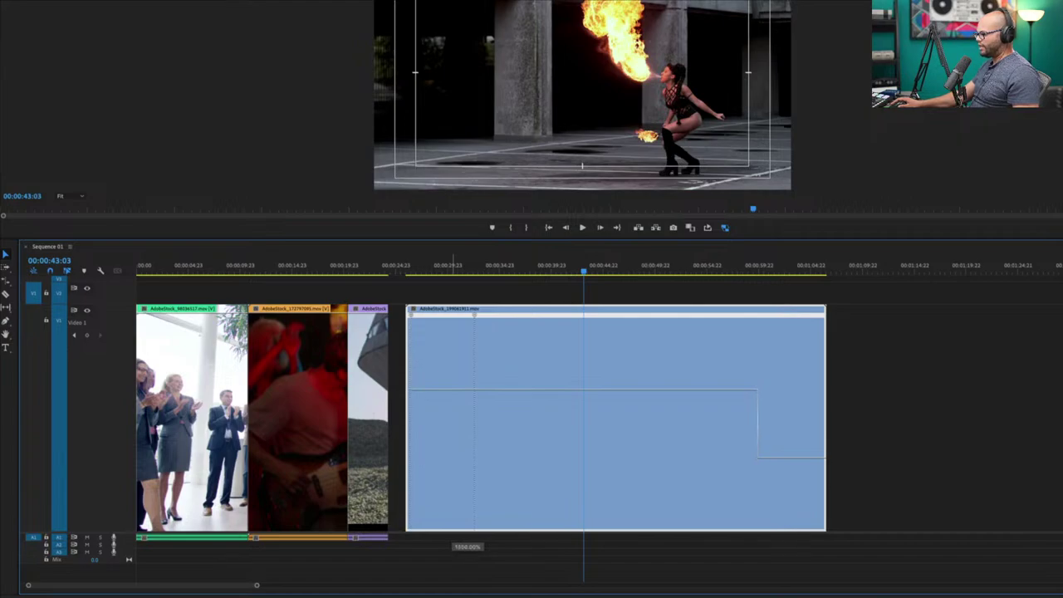
left_click_drag(427, 305, 427, 304)
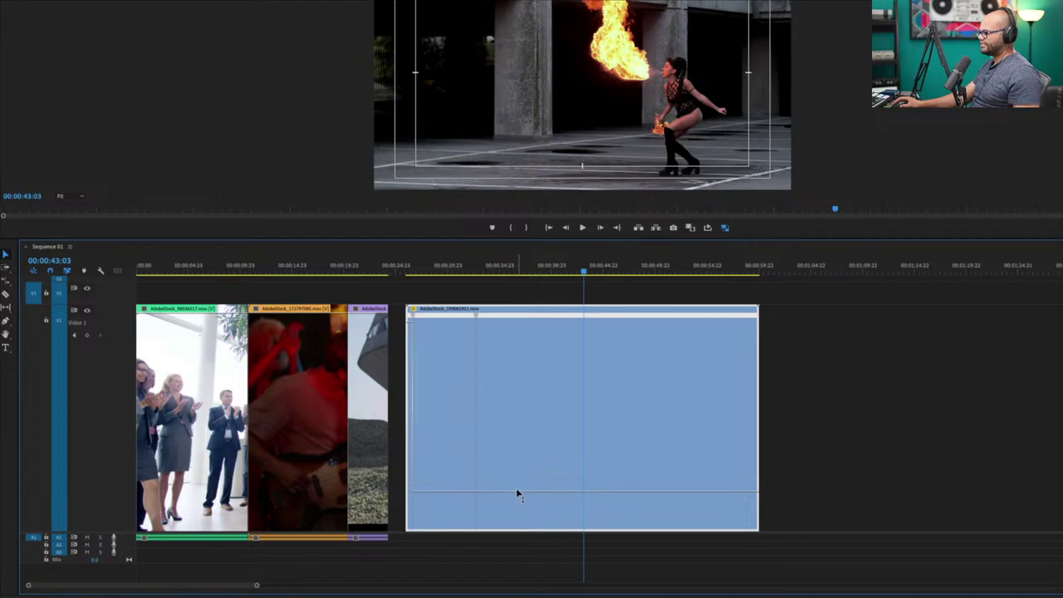
left_click_drag(520, 493, 520, 328)
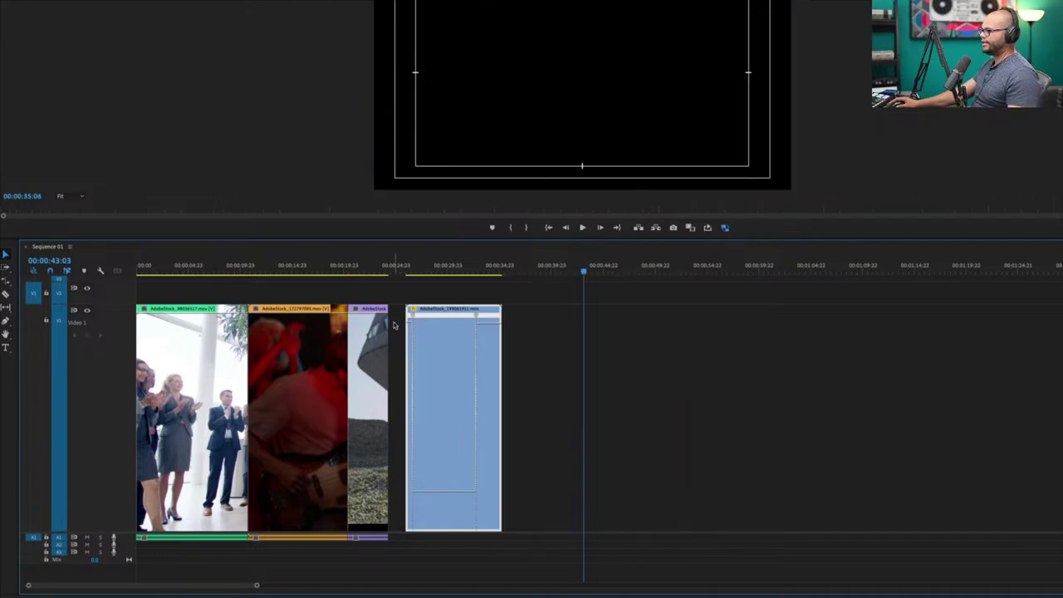
Shift the fire-breather clip to start at about 00:00:33:00 and play it back to review the speed changes.
left_click_drag(423, 322, 516, 312)
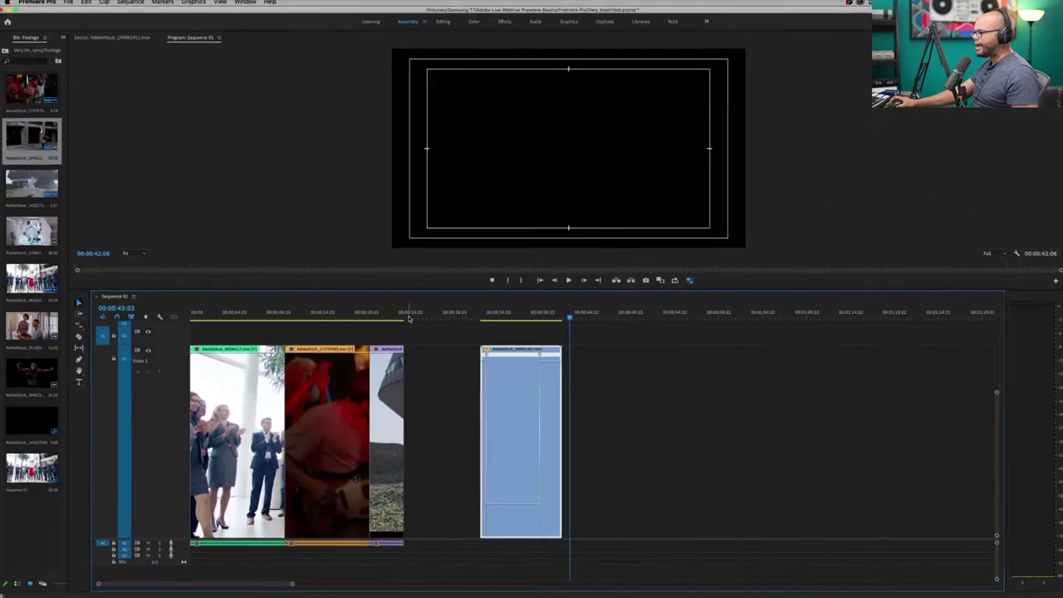
left_click(484, 317)
key("space")
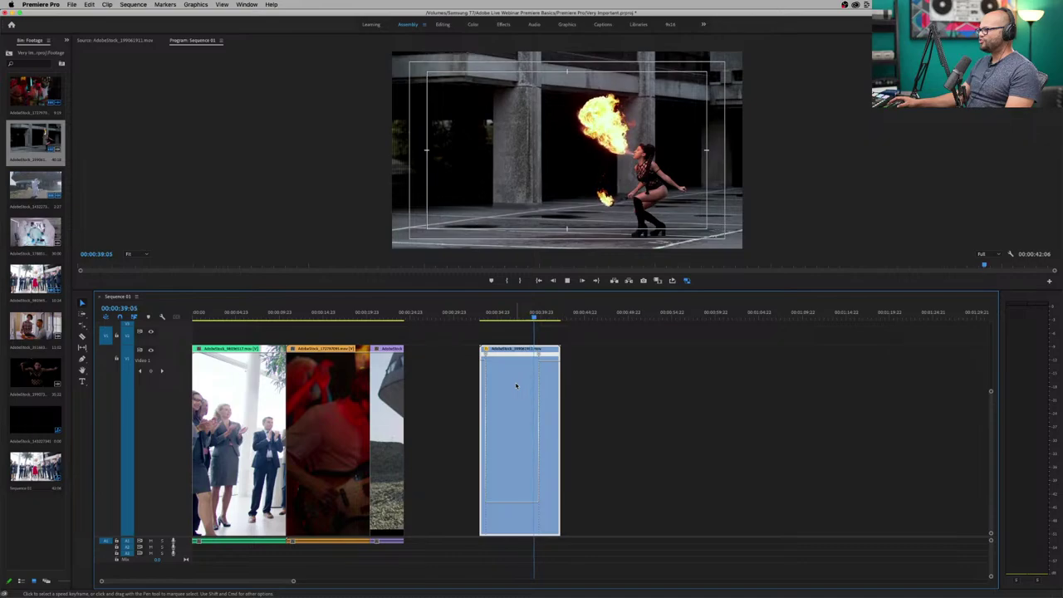
key("space")
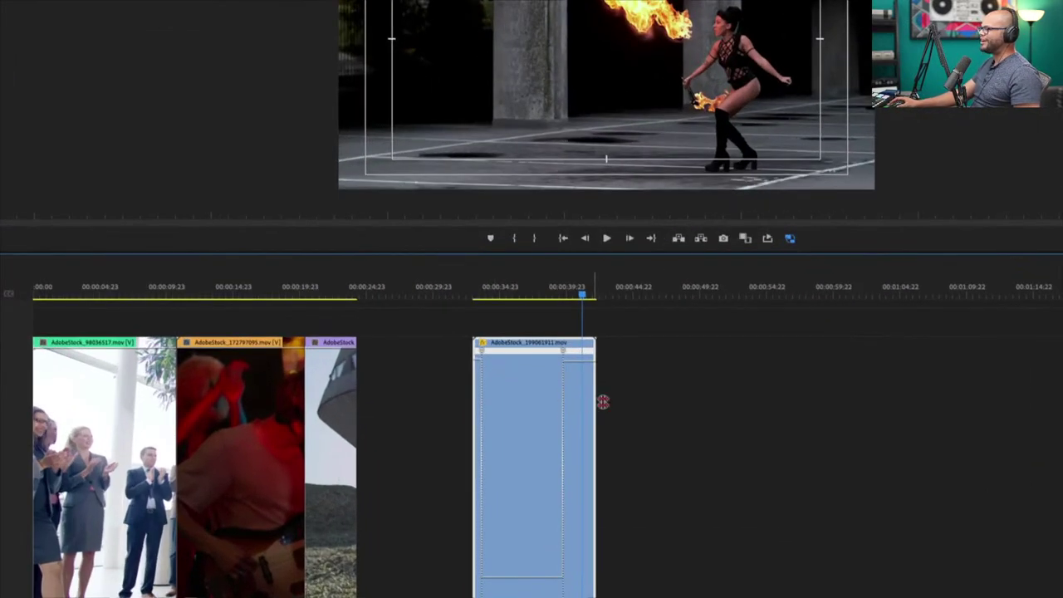
key("space")
Split both speed keyframes on the fire-breather clip so the abrupt speed changes become gradual ramps.
left_click(477, 295)
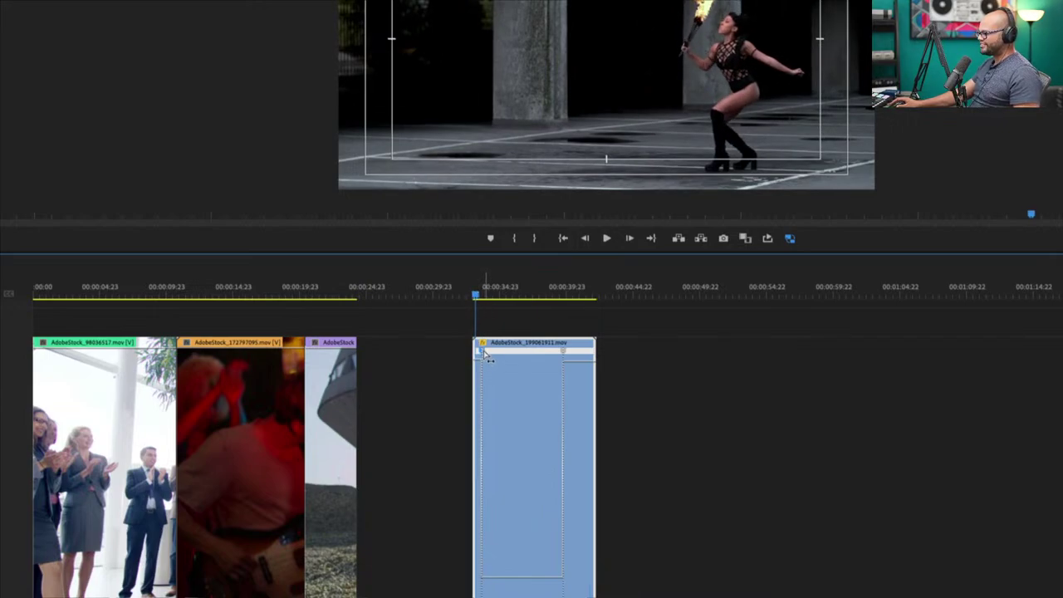
left_click_drag(486, 356, 496, 360)
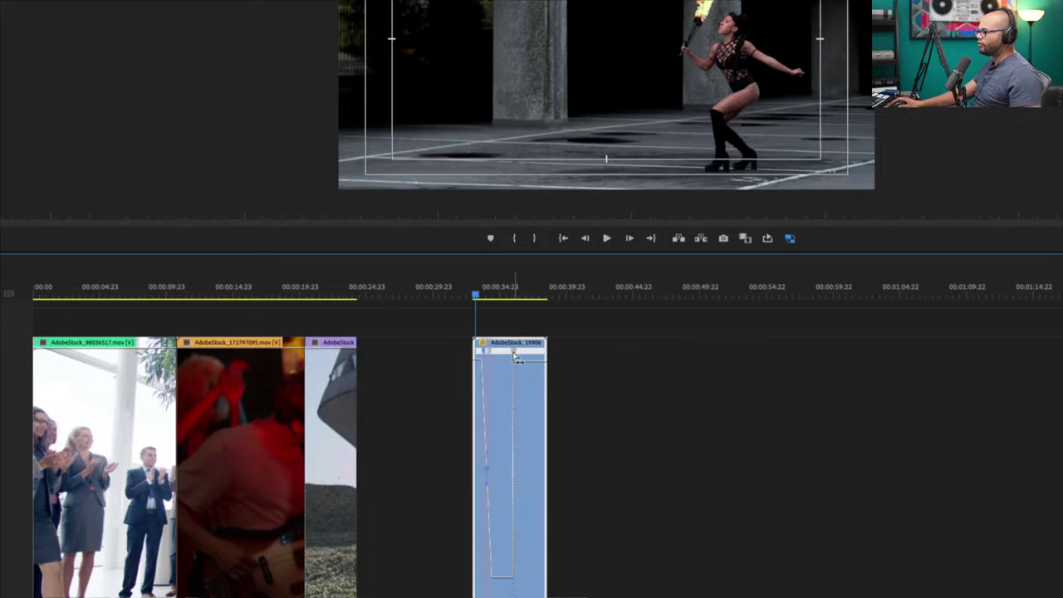
mouse_move(513, 355)
left_mouse_down()
mouse_move(526, 358)
mouse_move(513, 355)
left_mouse_up()
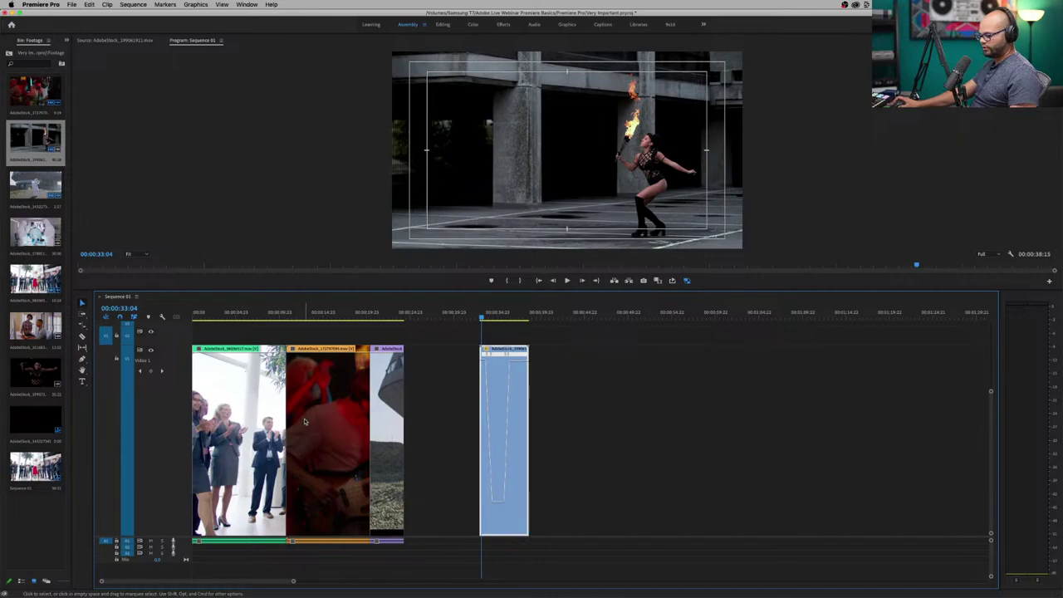
Move the fire-breather clip to start at about 00:00:30:07 and bend both speed ramps into smooth curves.
key("=")
key("=")
key("=")
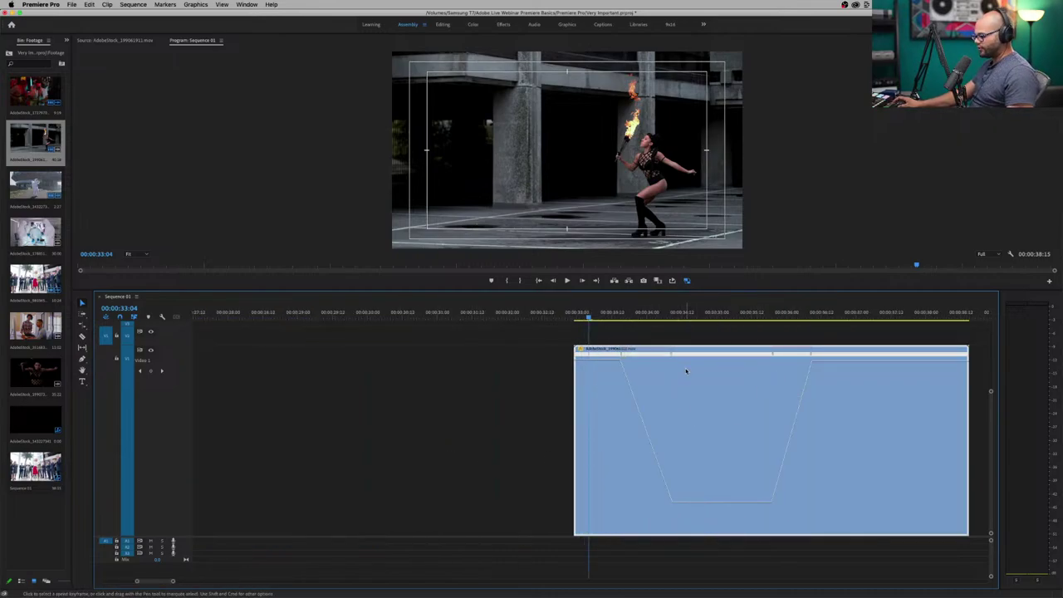
left_click_drag(712, 356, 529, 357)
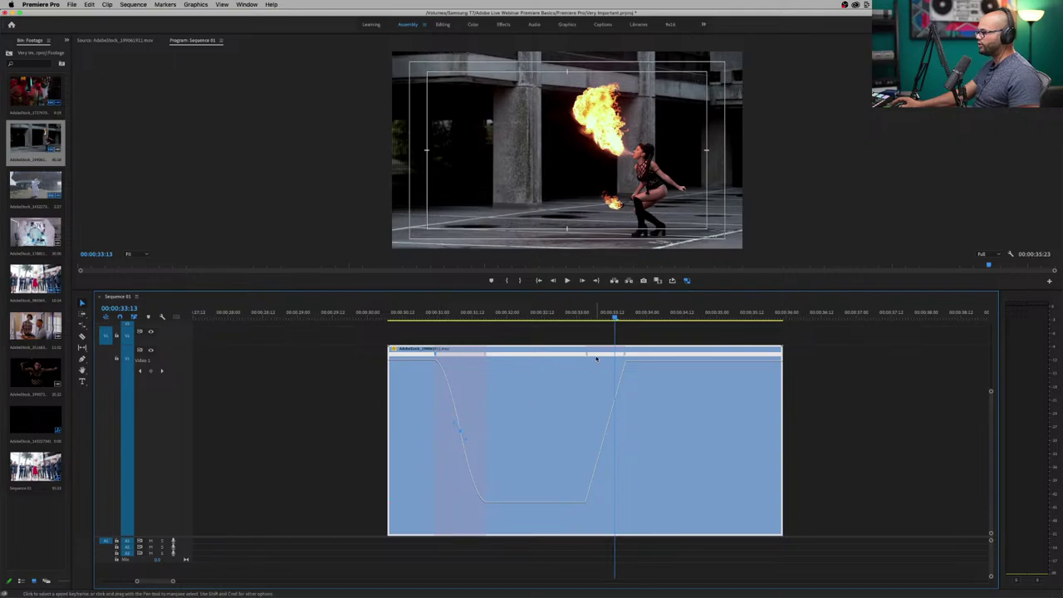
left_click_drag(606, 424, 645, 415)
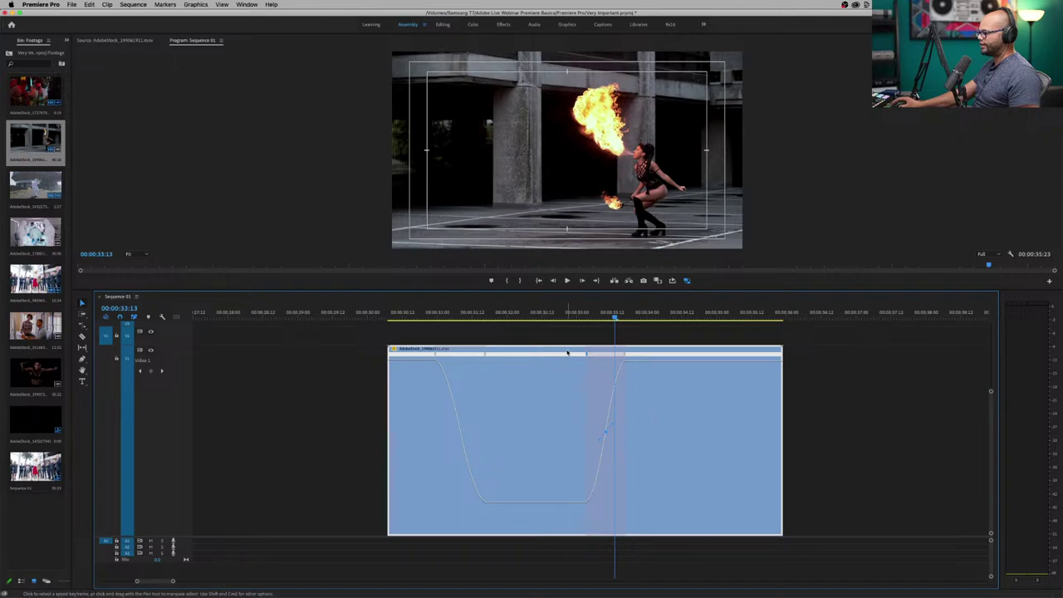
Lengthen both speed ramps and shorten the slow section between them by adjusting the split keyframes.
left_click_drag(590, 359, 606, 357)
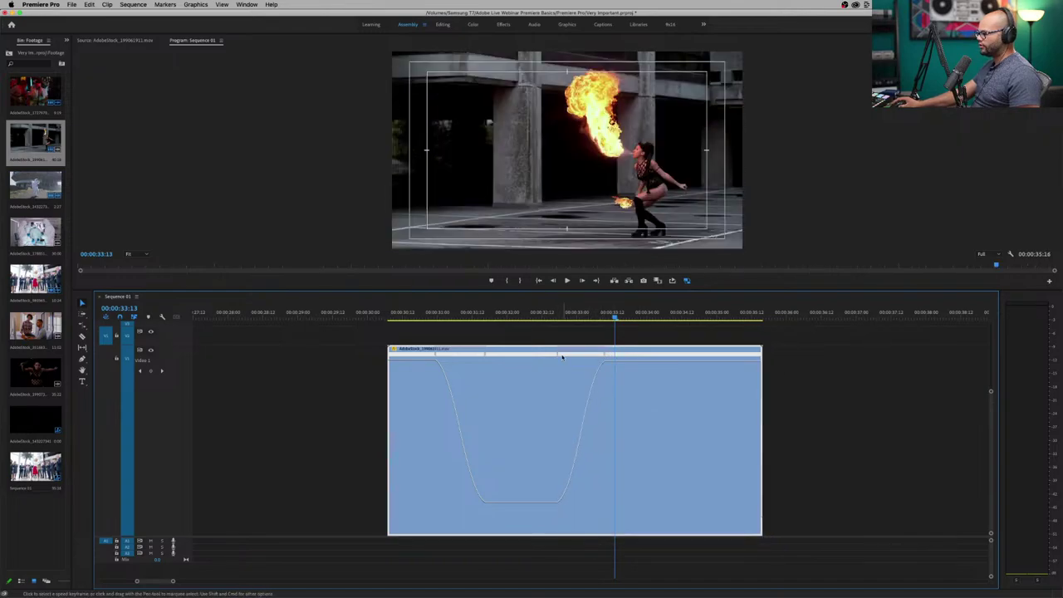
left_click_drag(493, 355, 442, 363)
Play the fire-breather clip from about 00:00:30:08 to check the smoothed speed ramps.
left_click(392, 315)
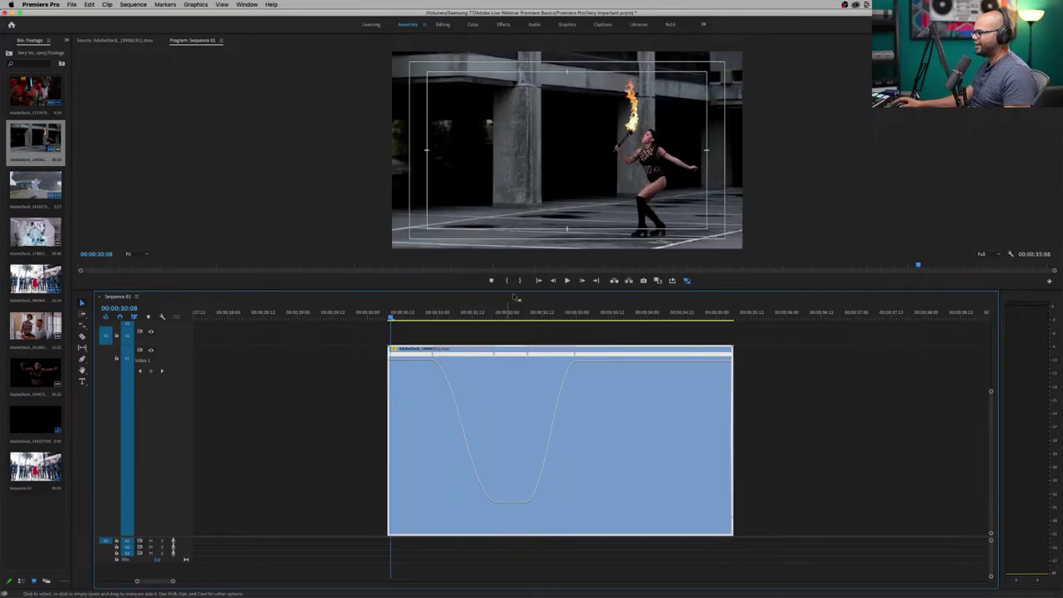
key("space")
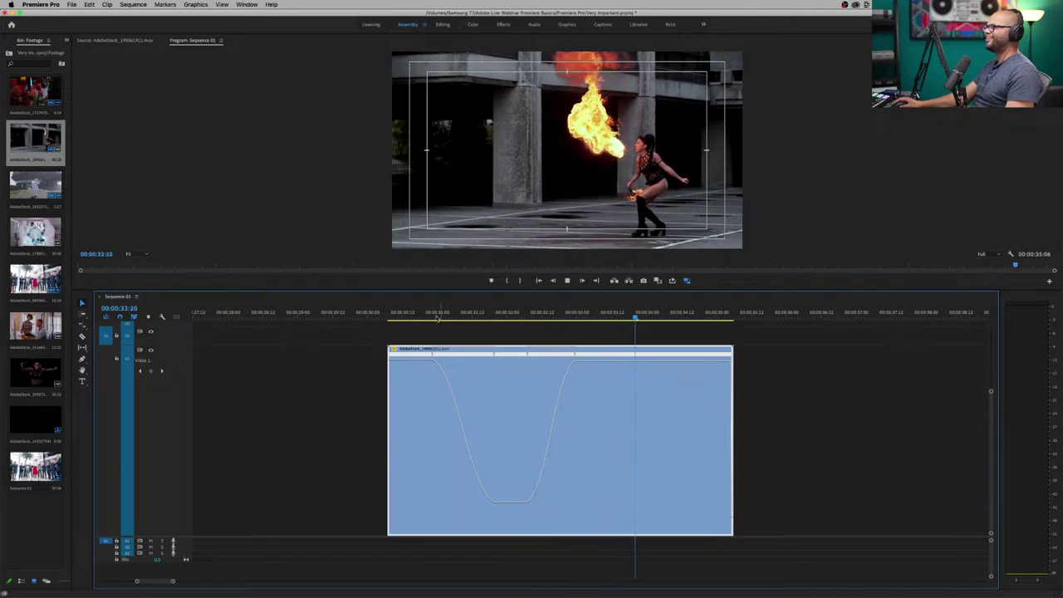
left_click(410, 316)
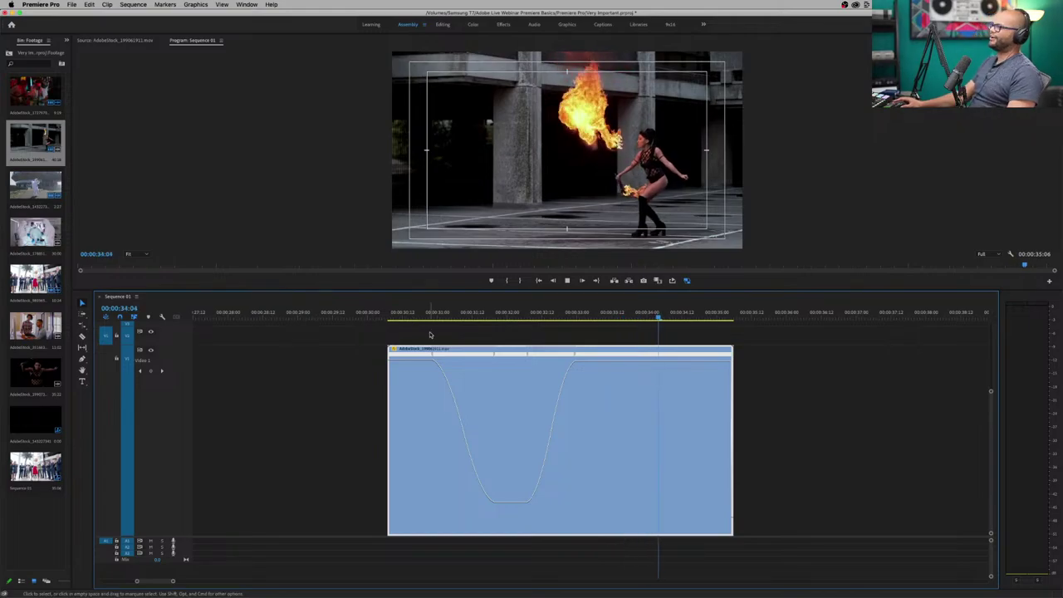
key("space")
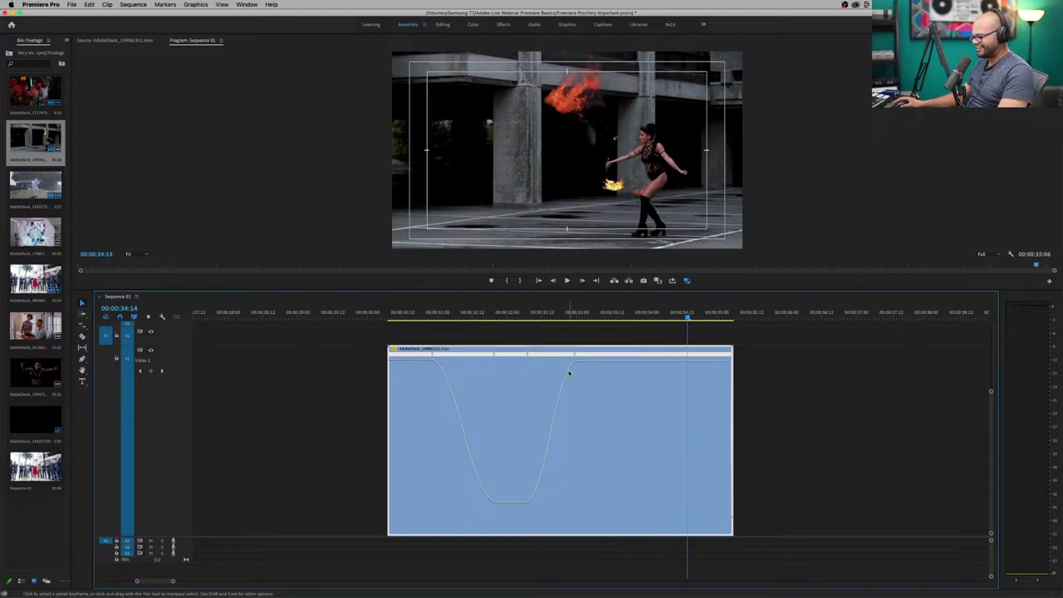
Move the fire-breather clip directly against the end of the third clip and reduce the height of the Video 1 track.
key("minus")
key("minus")
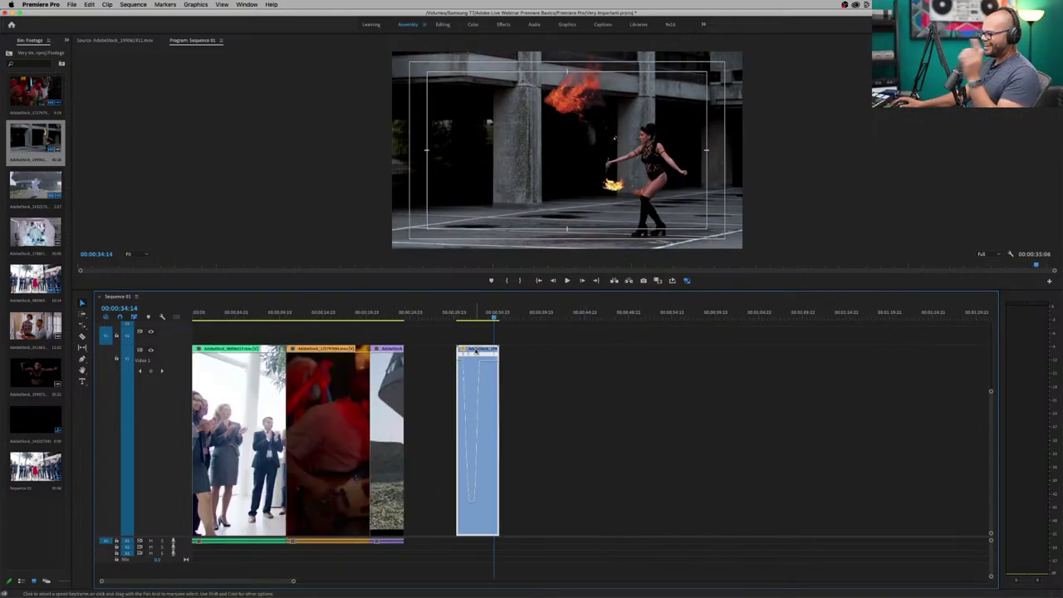
left_click_drag(472, 352, 419, 356)
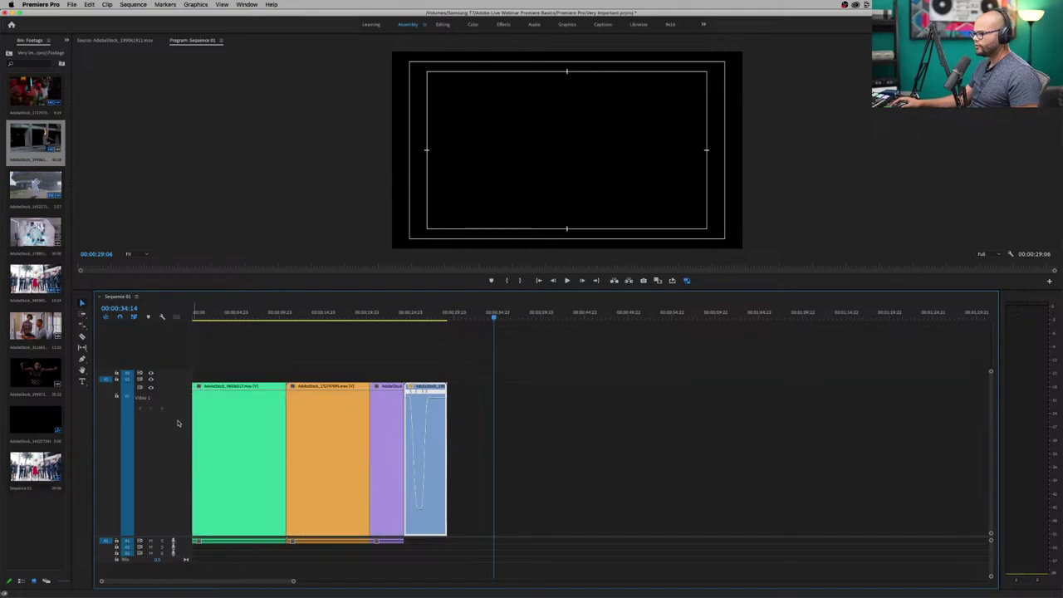
key("super+minus")
key("super+minus")
key("super+equal")
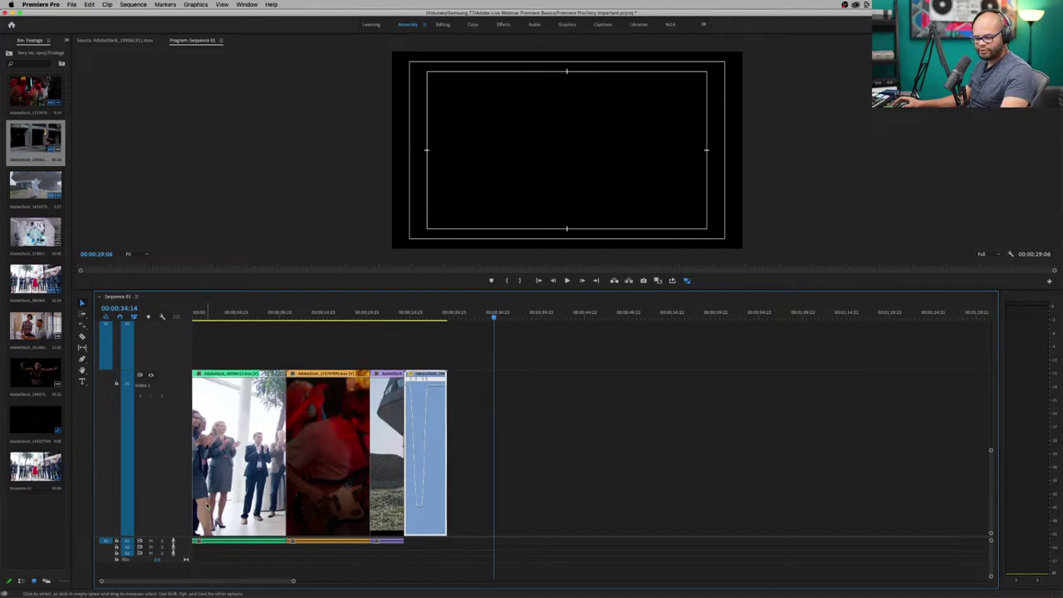
Change the fire-breather clip's label color to Purple.
right_click(420, 378)
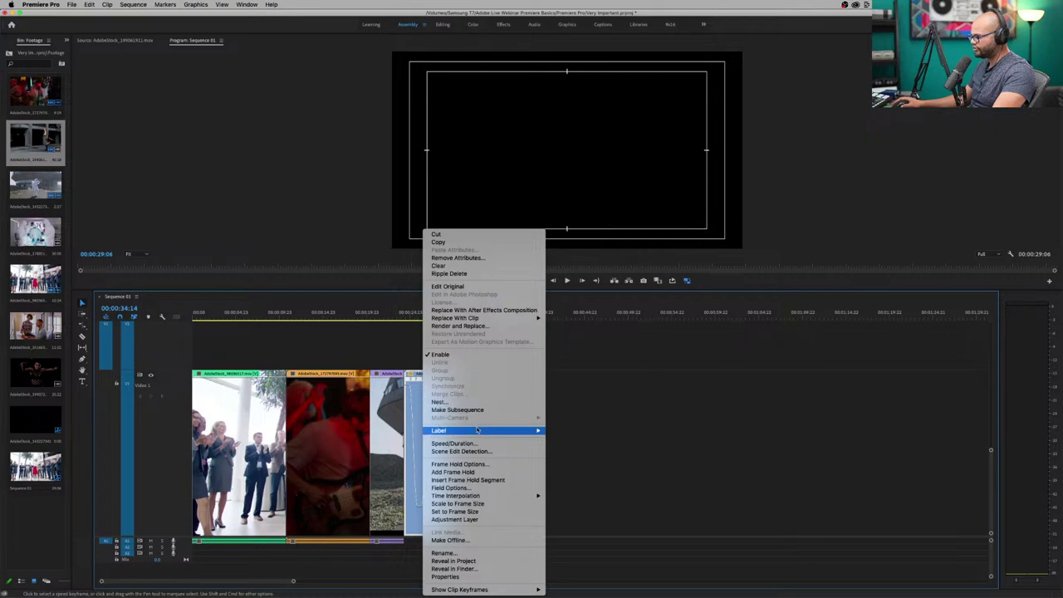
mouse_move(498, 430)
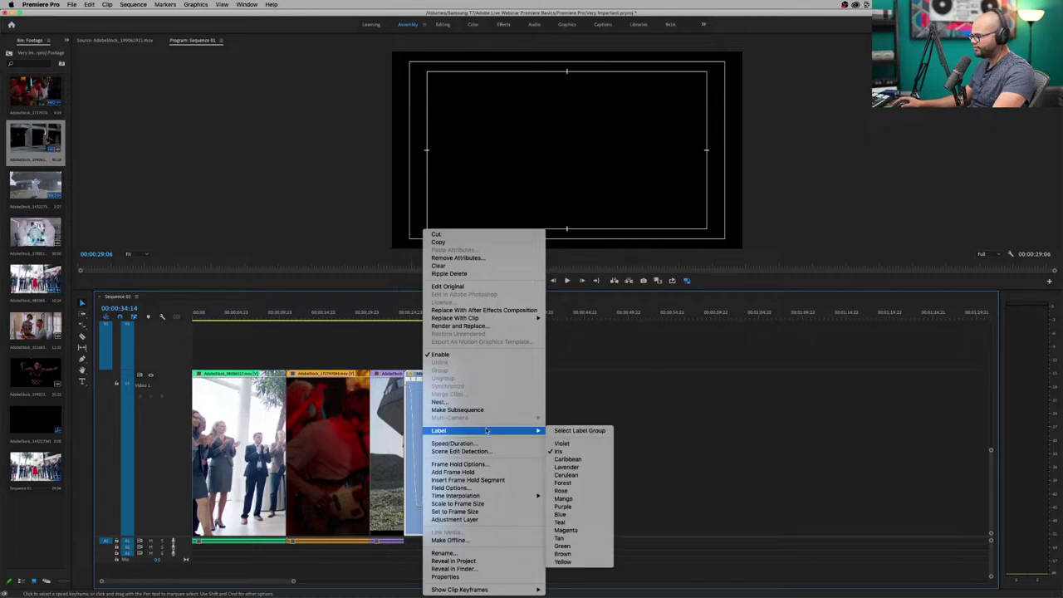
left_click(563, 506)
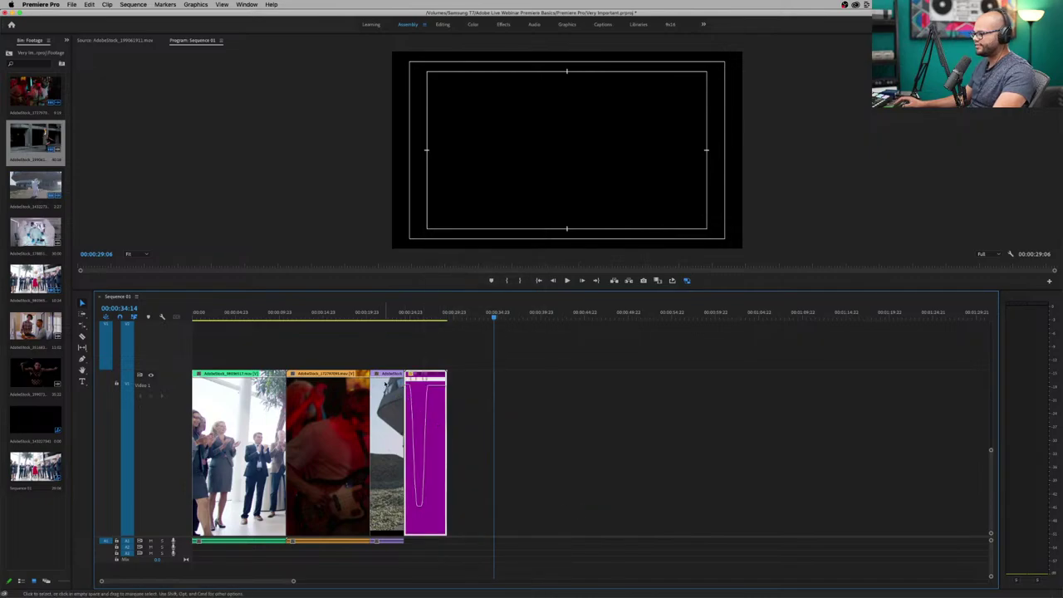
With the third clip selected and the playhead at 00:00:29:20, switch to the Color workspace and reset its layout.
left_click(385, 384)
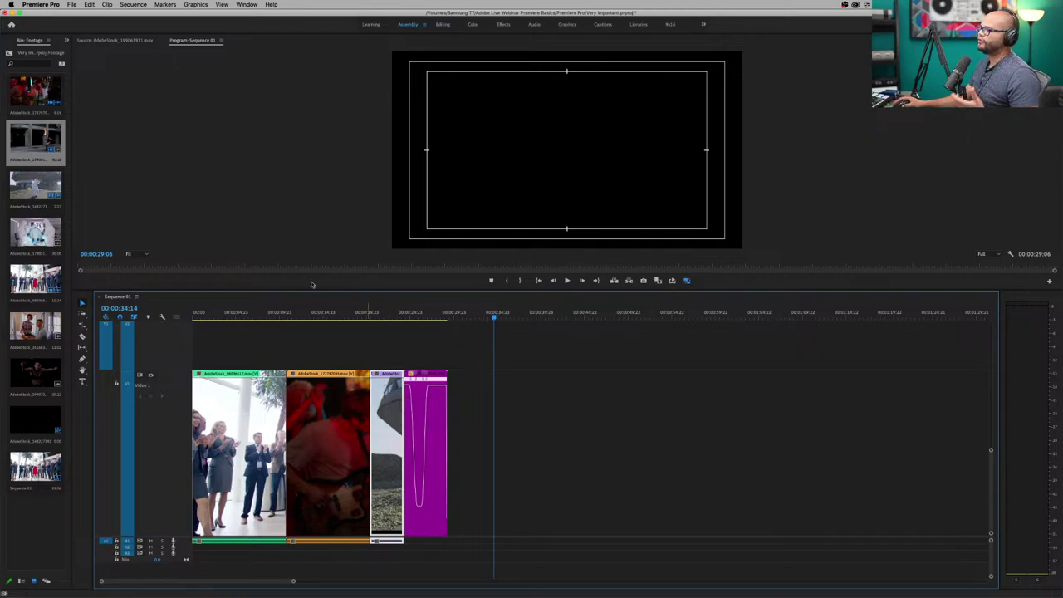
left_click(454, 318)
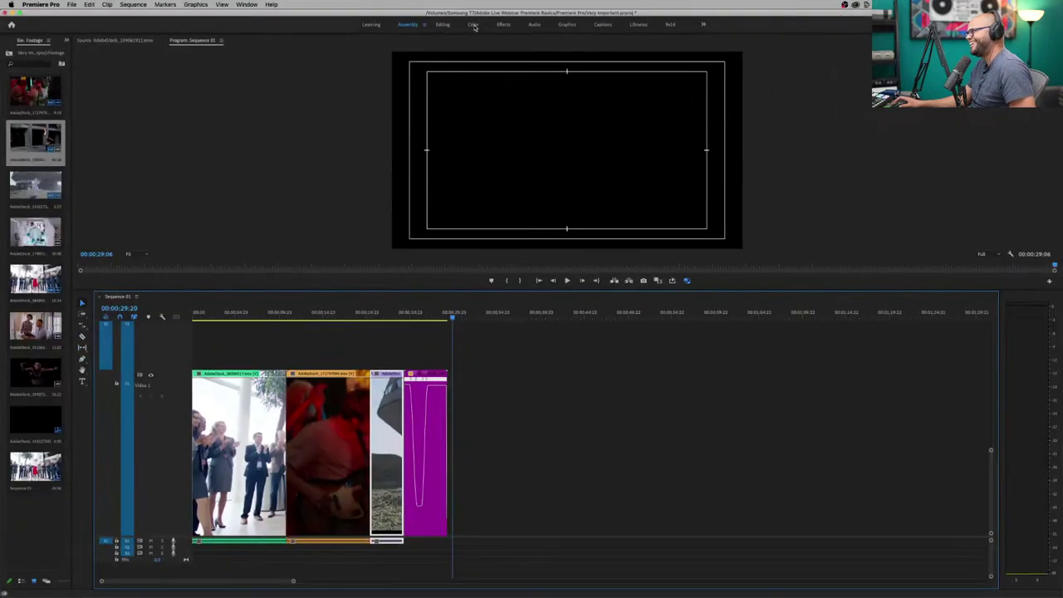
left_click(473, 25)
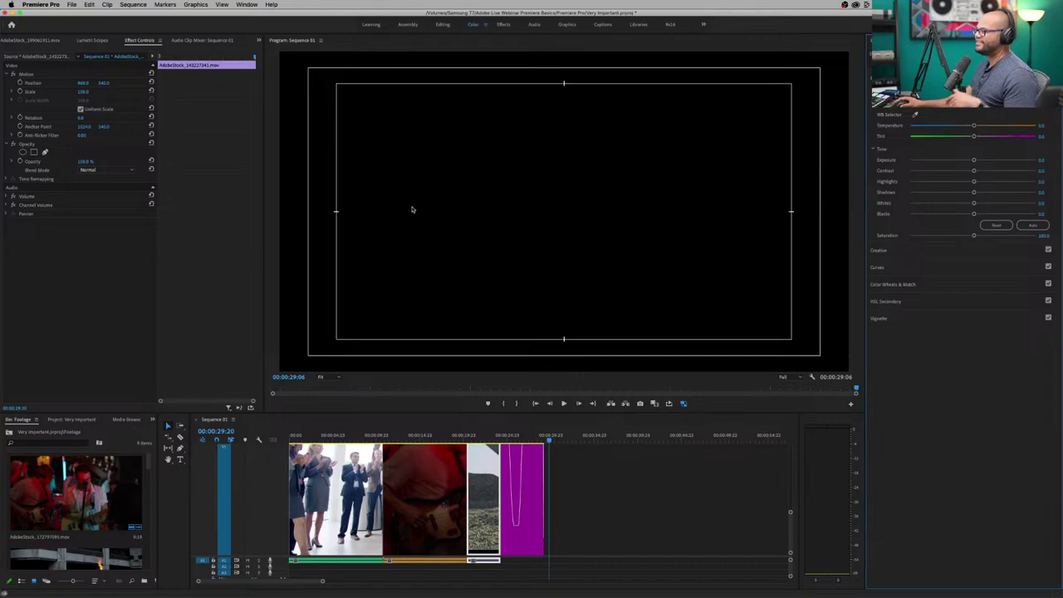
double_click(473, 25)
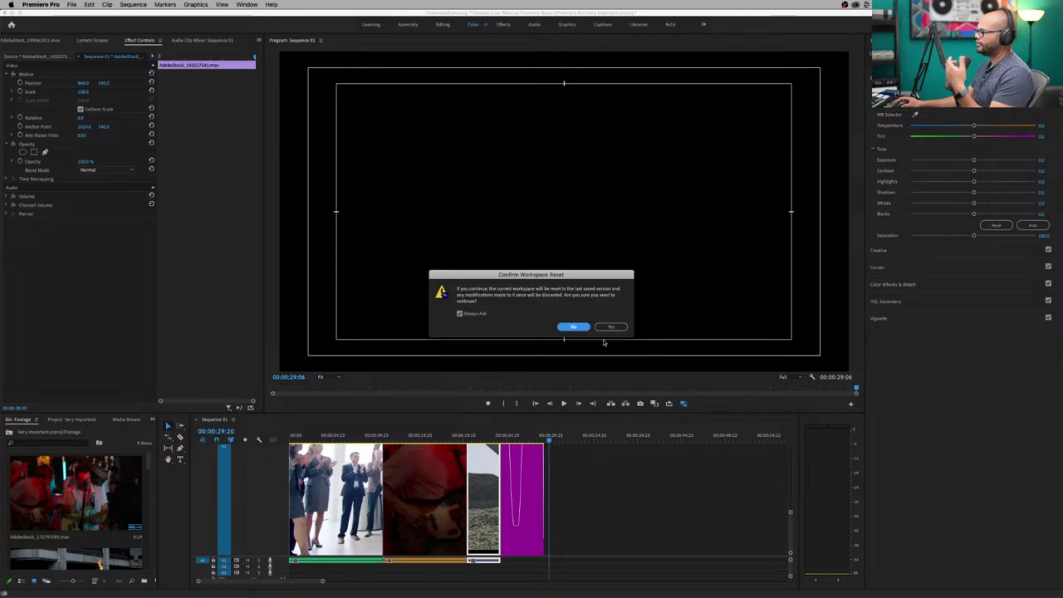
left_click(608, 327)
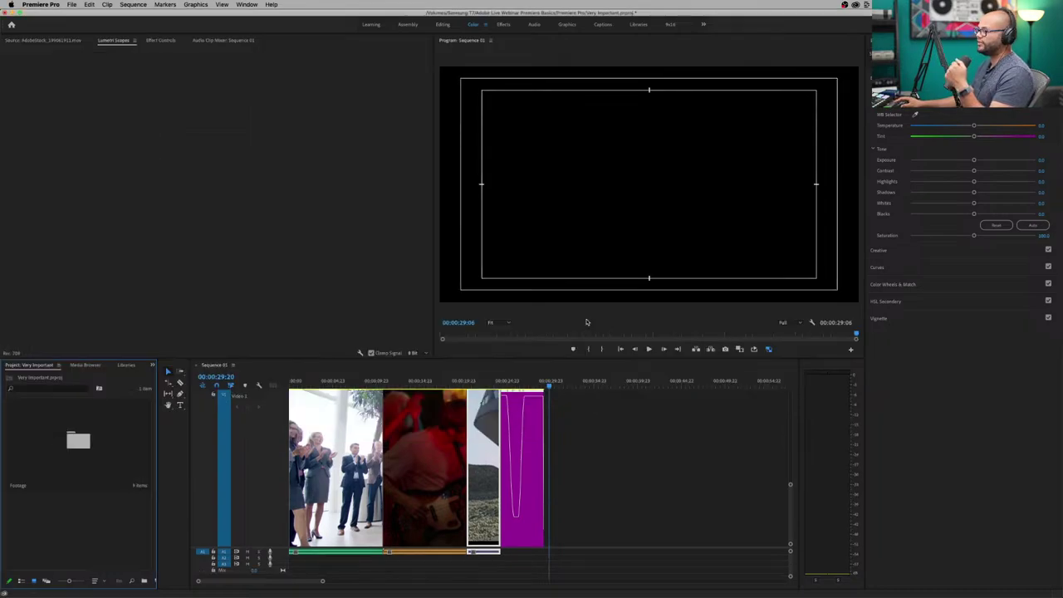
Reset the Color workspace to its saved layout again and show the Effect Controls for the selected third clip.
left_click(246, 4)
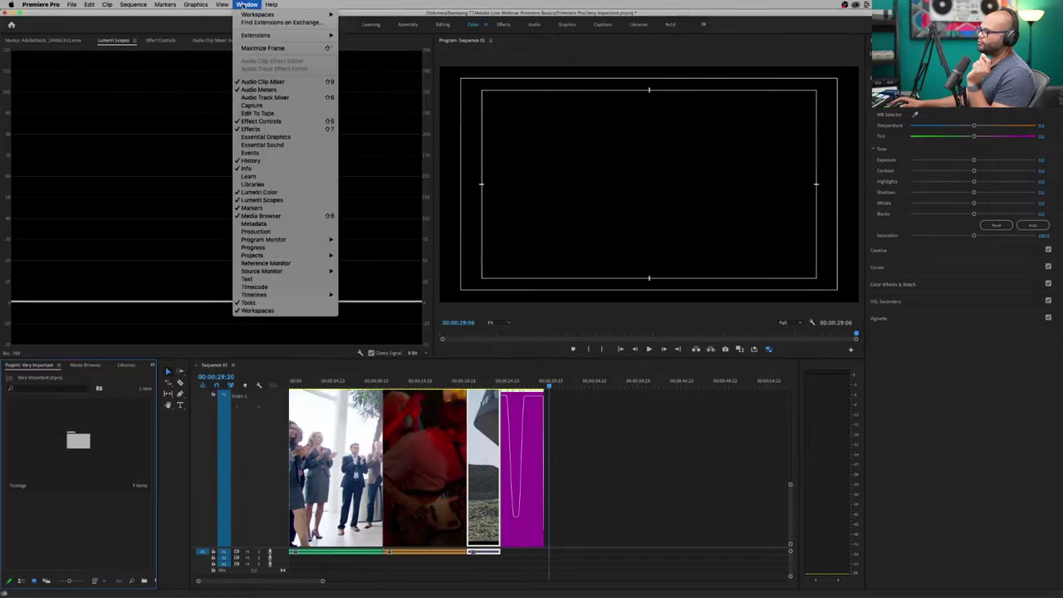
mouse_move(316, 14)
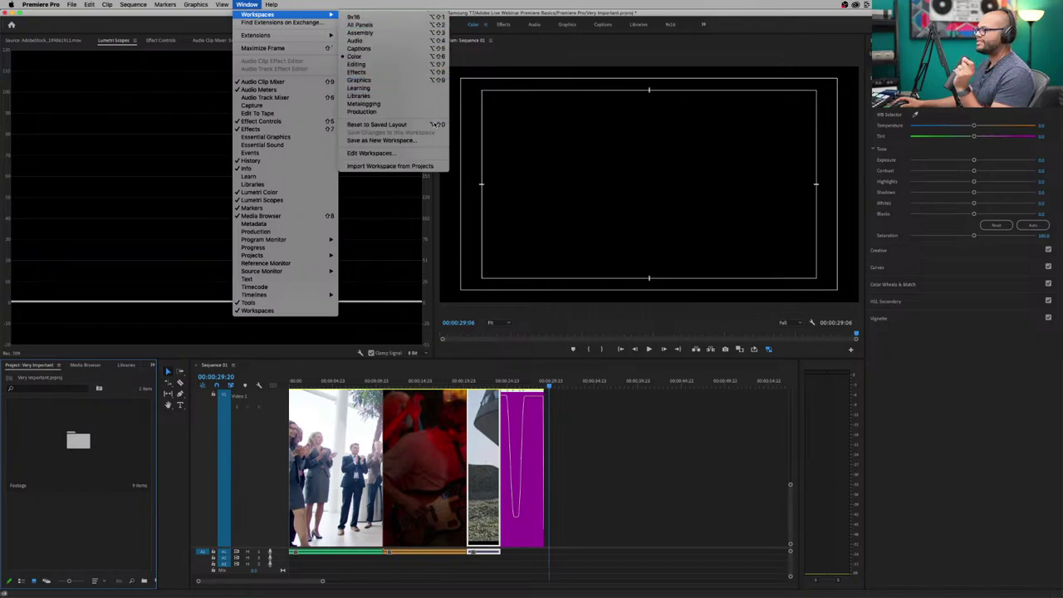
left_click(437, 123)
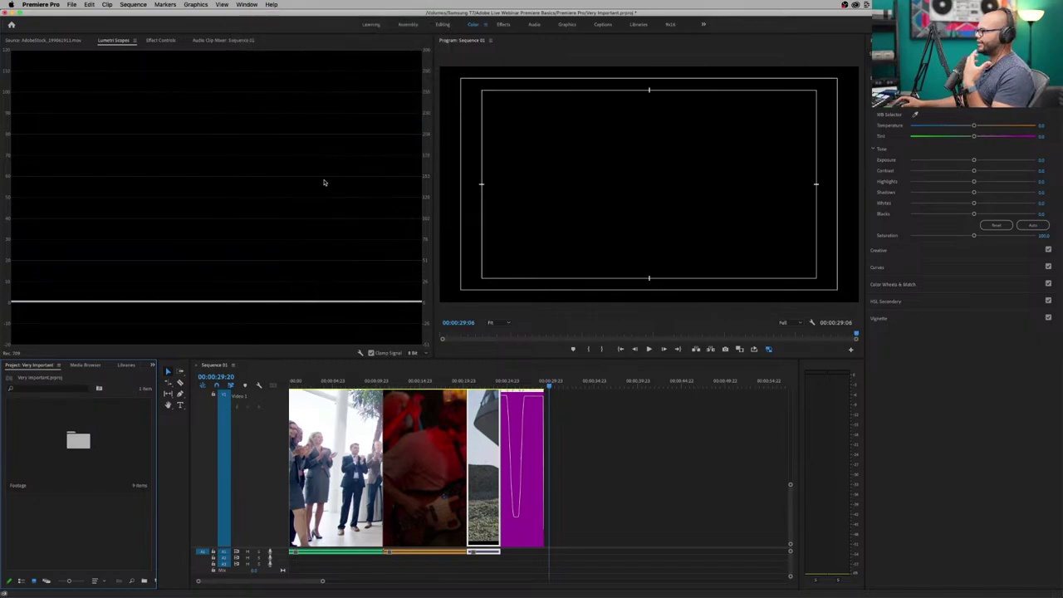
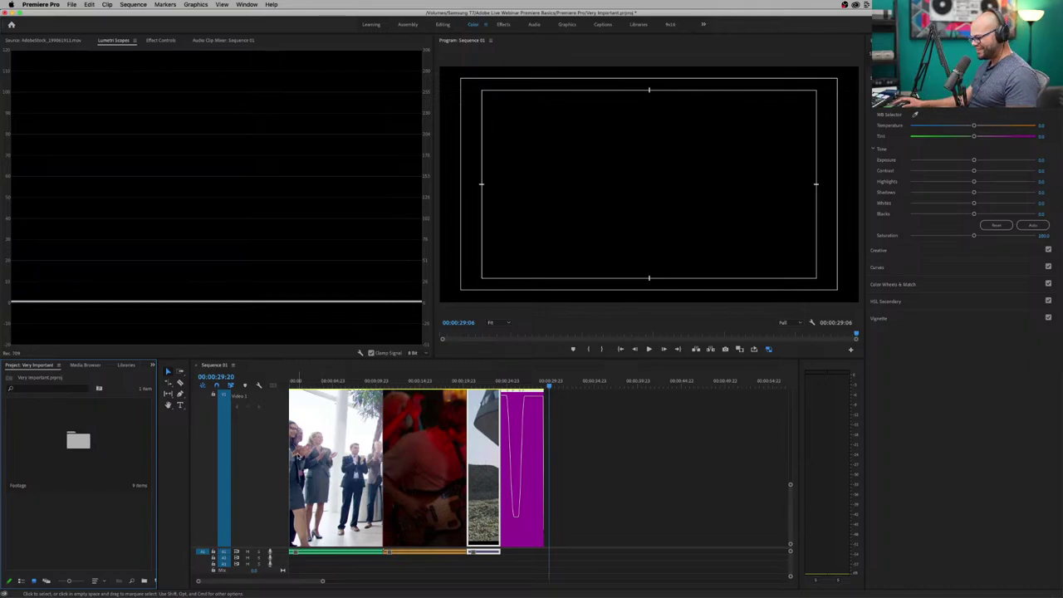
key("shift+5")
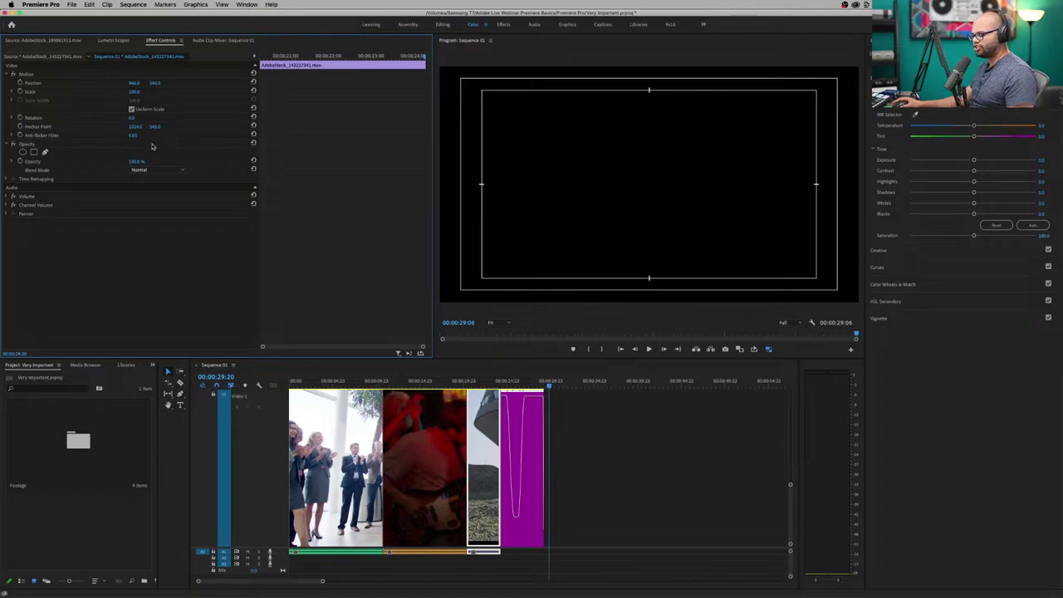
Open the Footage bin with smaller thumbnails and load the clip of the lab team in white protective suits into the Source Monitor.
key("shift+1")
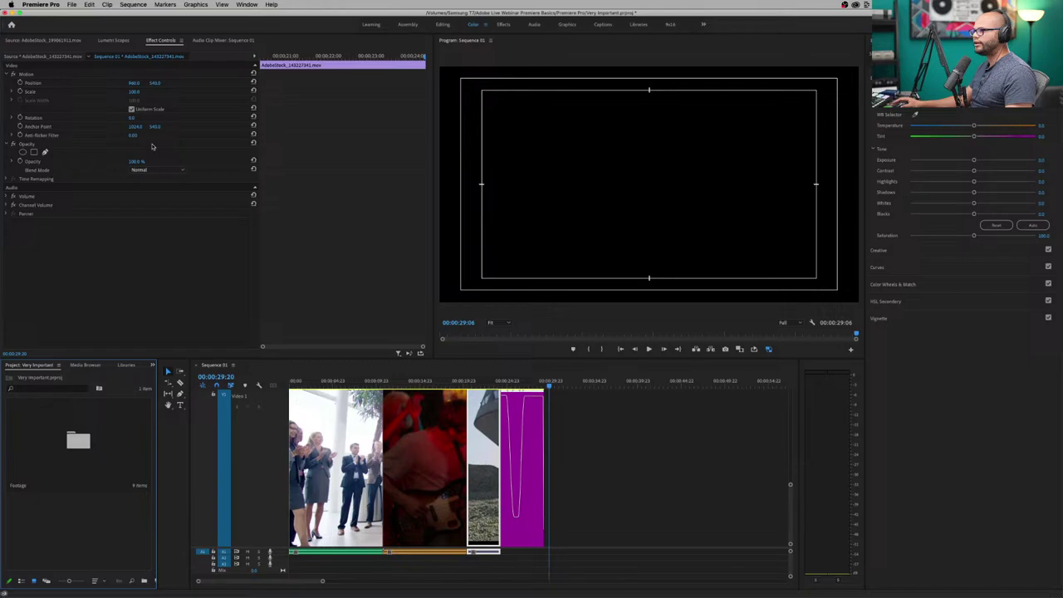
double_click(70, 454)
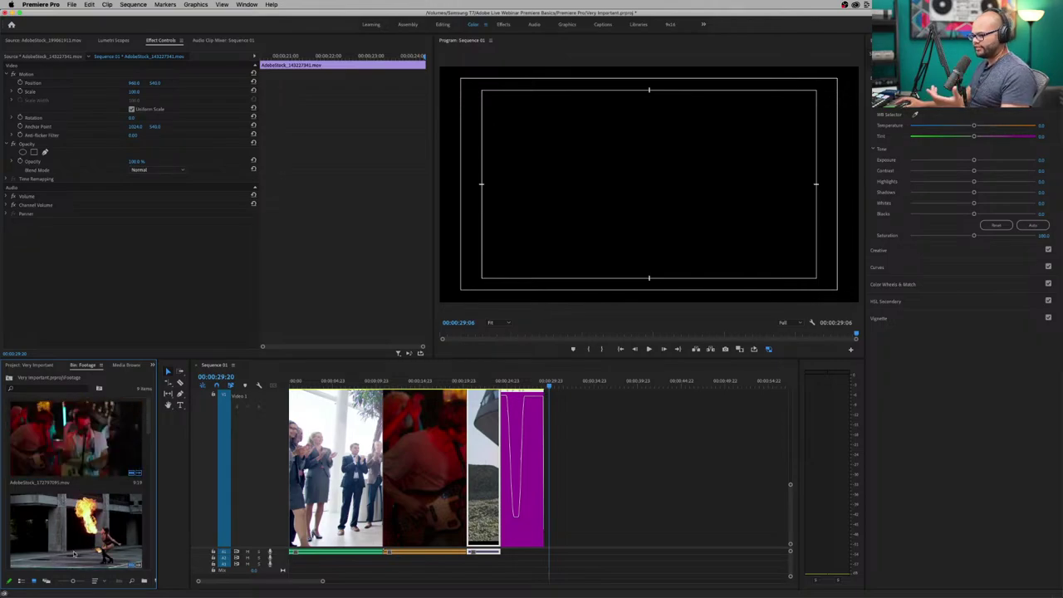
left_click_drag(72, 581, 65, 582)
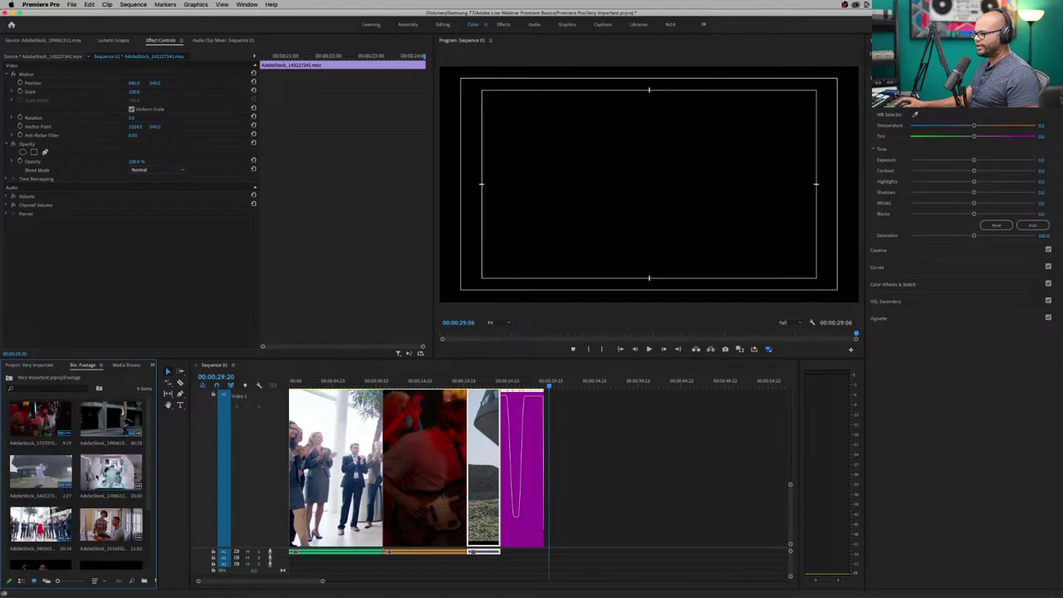
double_click(118, 472)
key("Home")
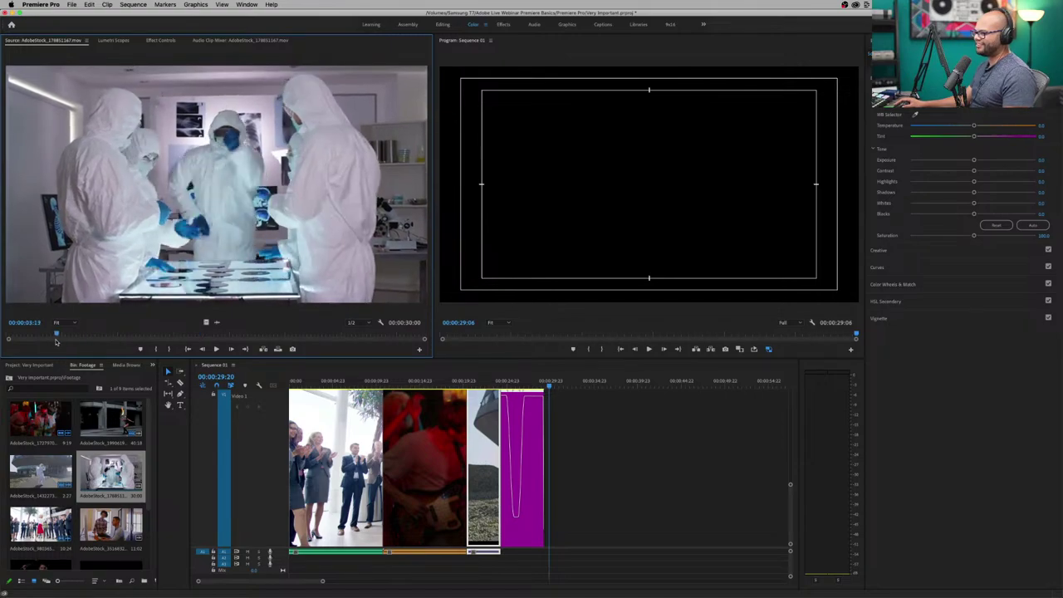
Preview the lab clip, mark a section about 6:20 long ending at 00:00:15:23, and insert it into the sequence at the playhead.
key("space")
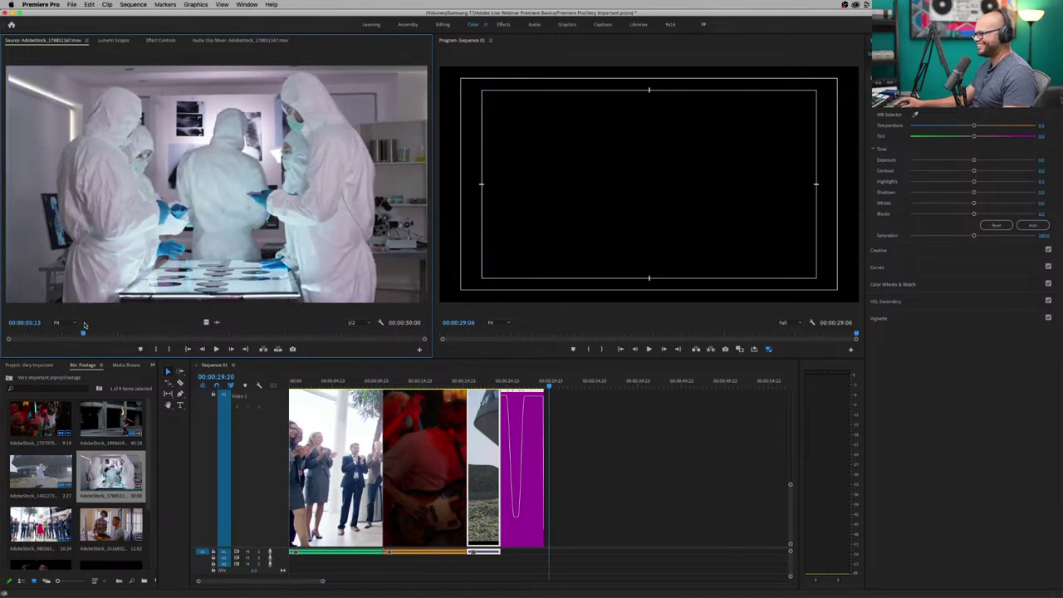
left_click_drag(94, 332, 256, 319)
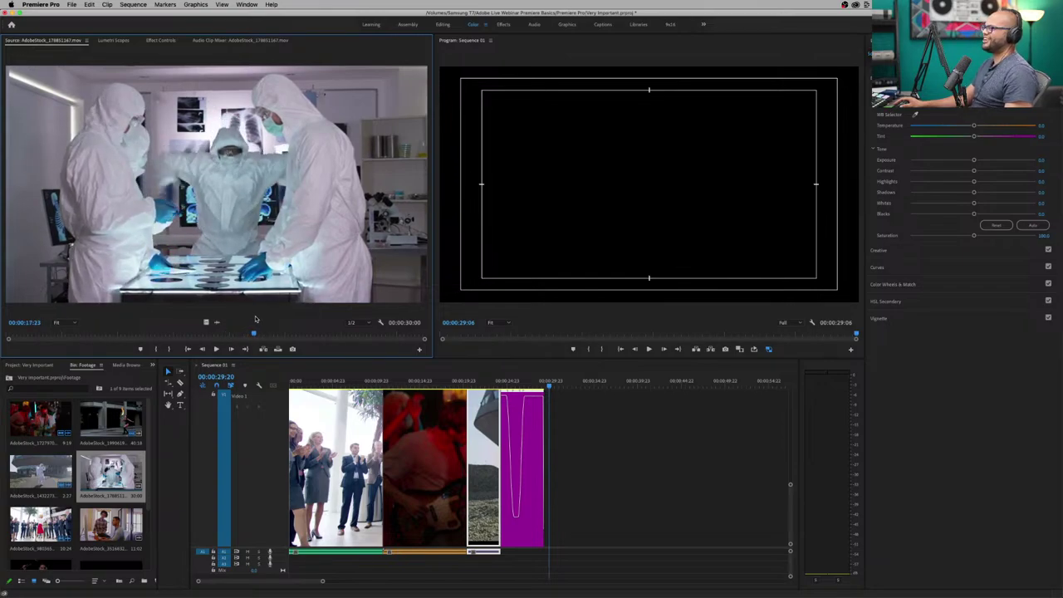
key("space")
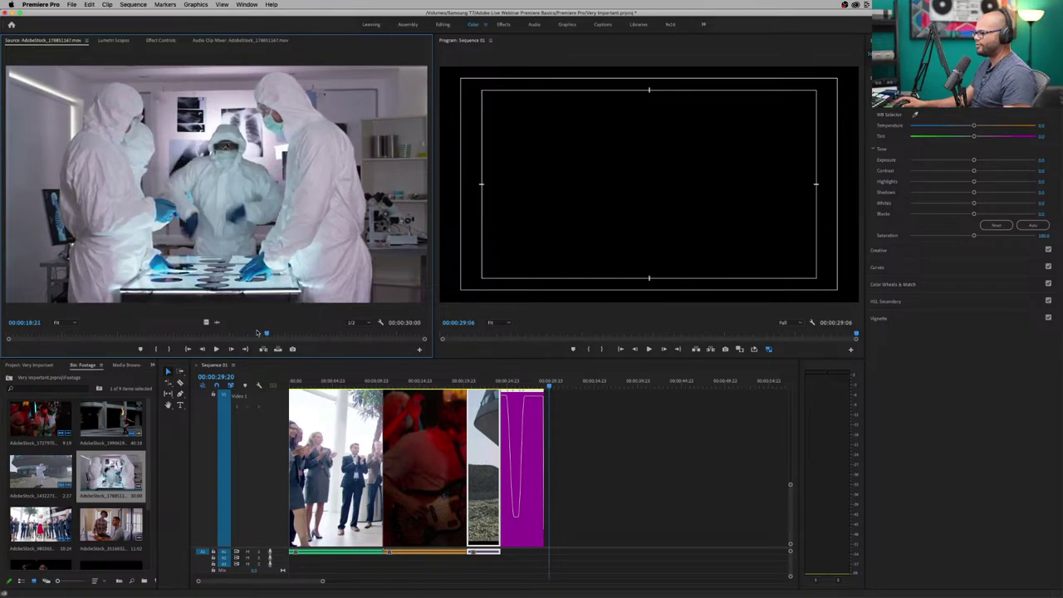
left_click_drag(261, 338, 225, 326)
key("i")
key("o")
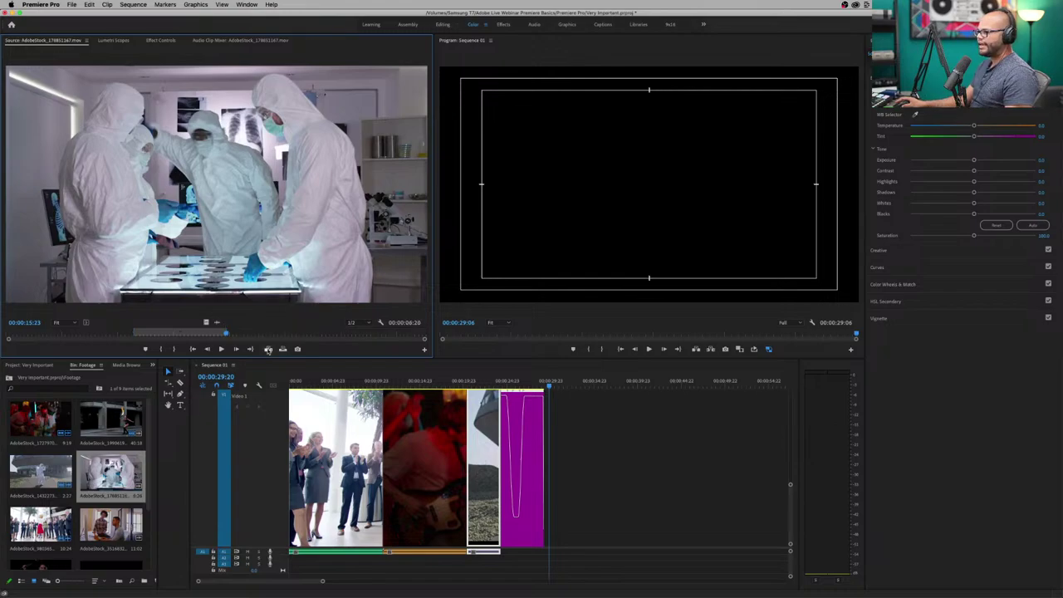
left_click(269, 349)
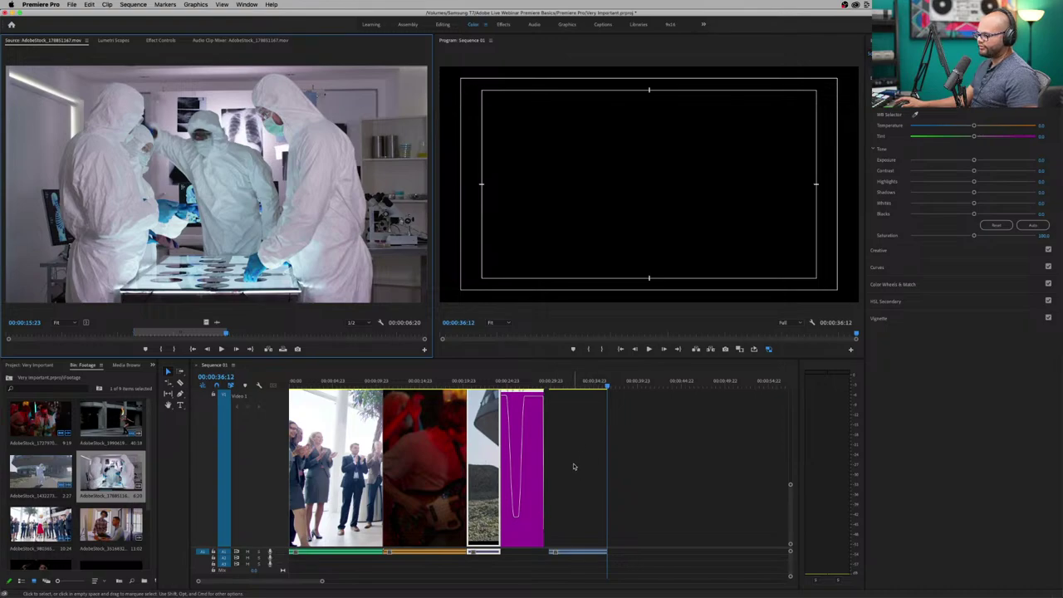
Even out the heights of the Video 1, 2 and 3 tracks so all clip thumbnails show at medium size.
scroll(261, 461, "down", 10)
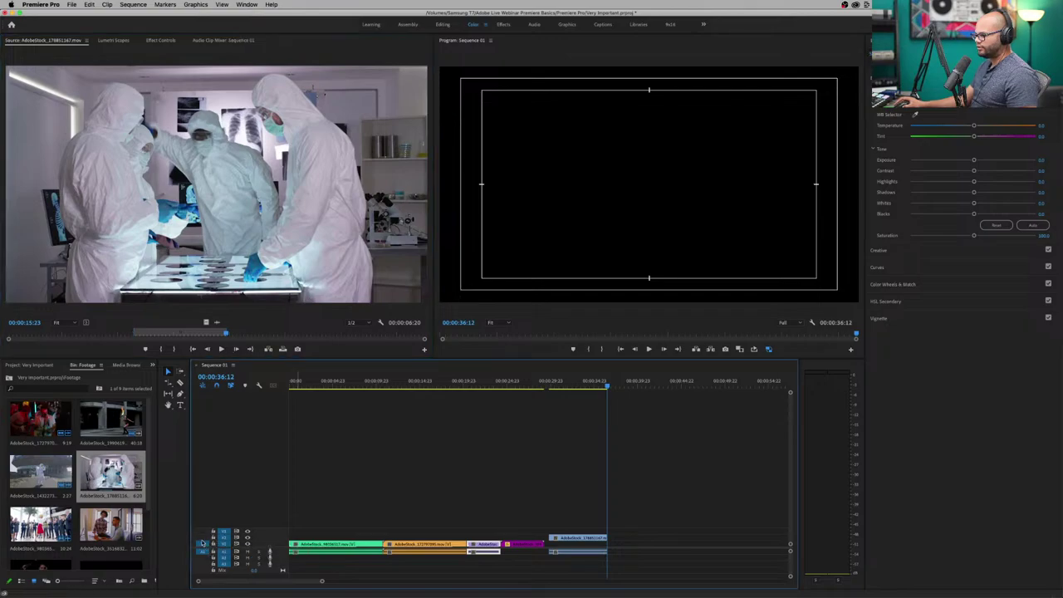
scroll(274, 543, "up", 4)
scroll(274, 543, "up", 4)
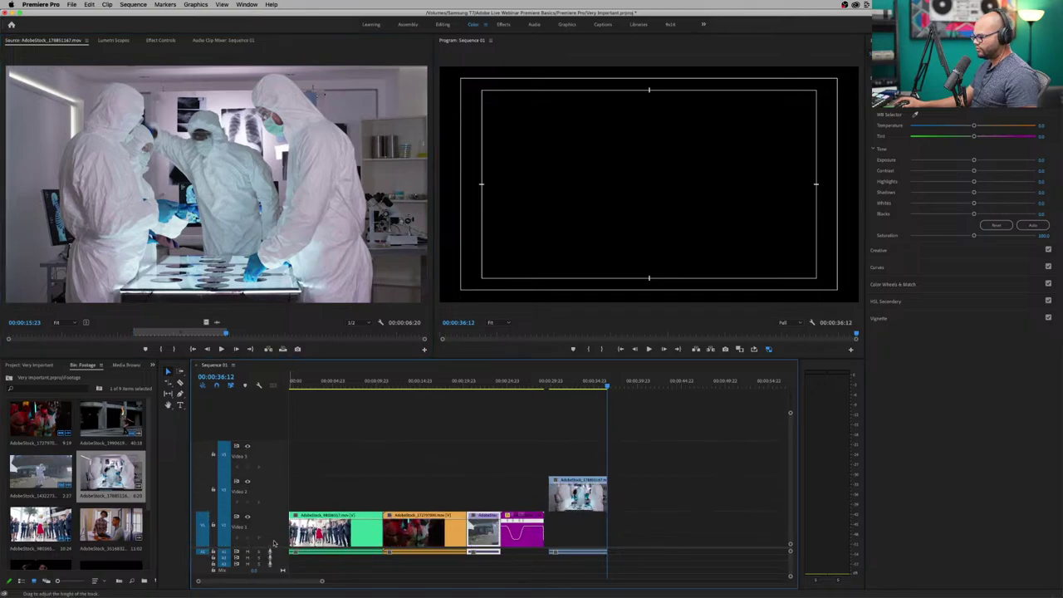
Move the lab clip from Video 2 down to Video 1 and ripple delete the gap after the purple fire-breather clip.
left_click(584, 459)
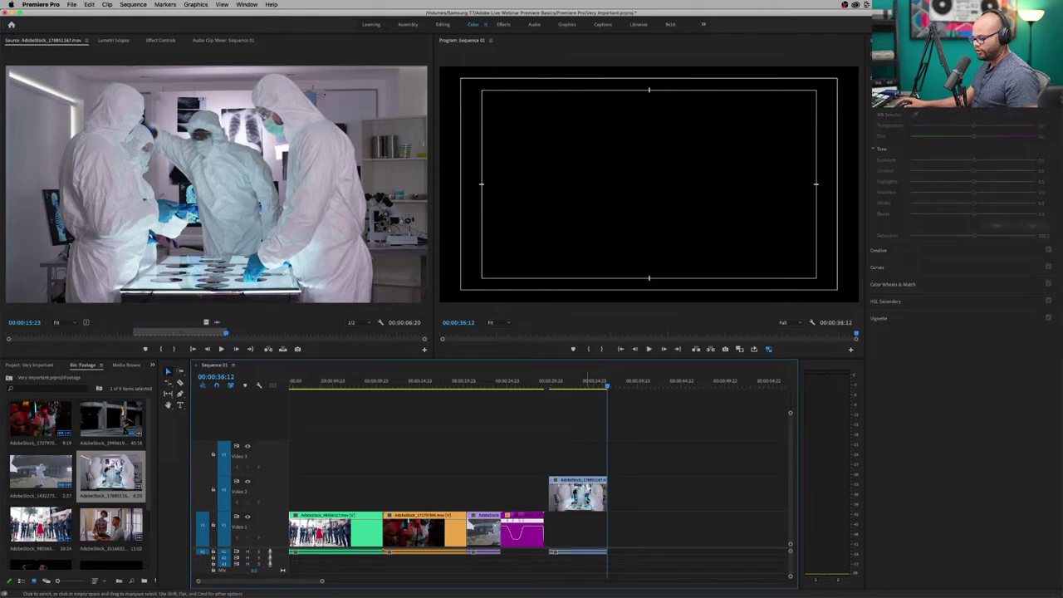
left_click(578, 494)
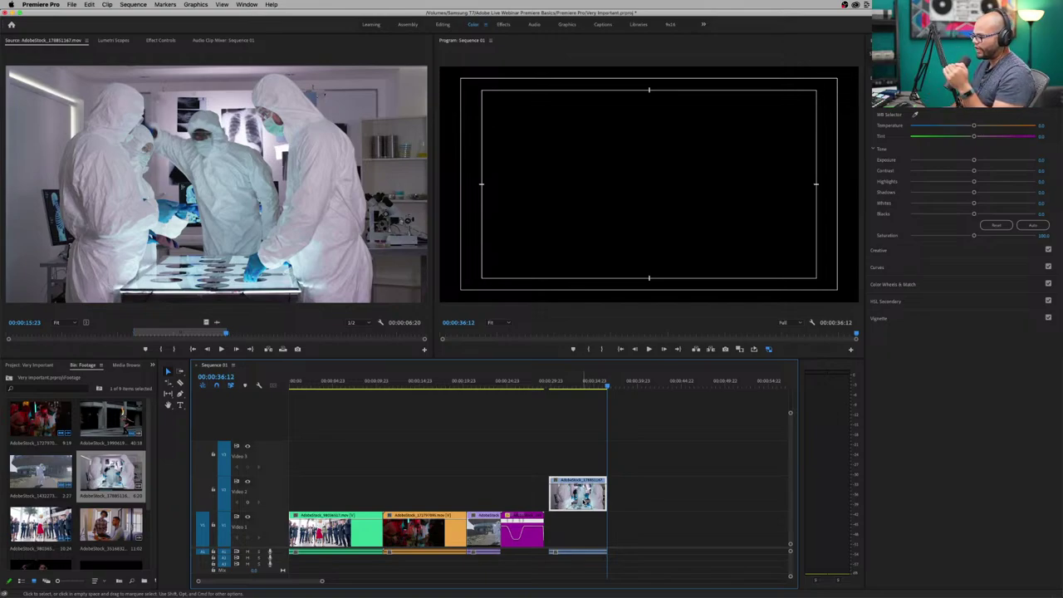
left_click_drag(583, 465, 581, 502)
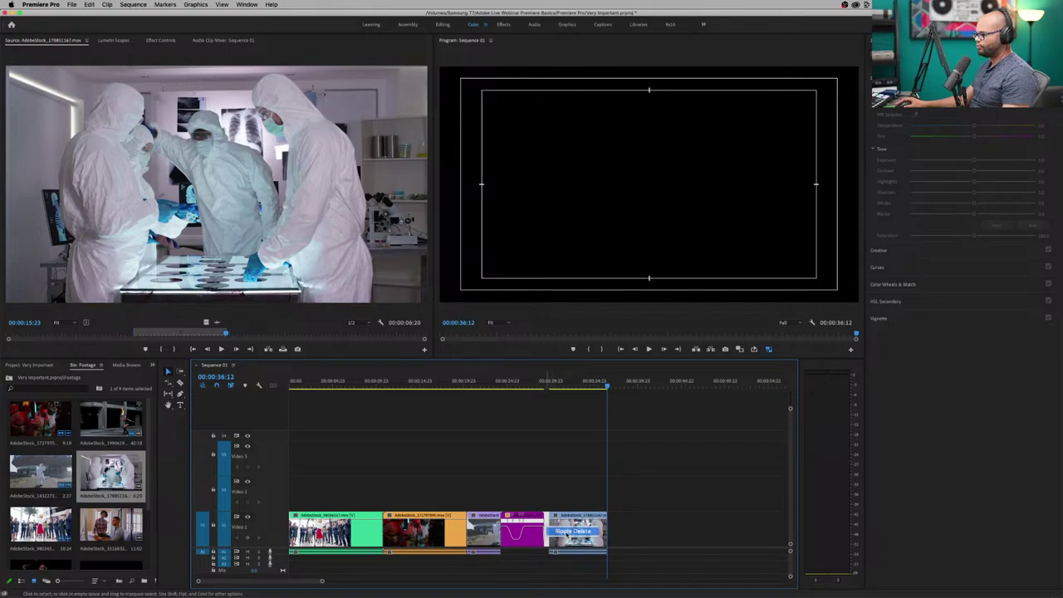
left_click(569, 533)
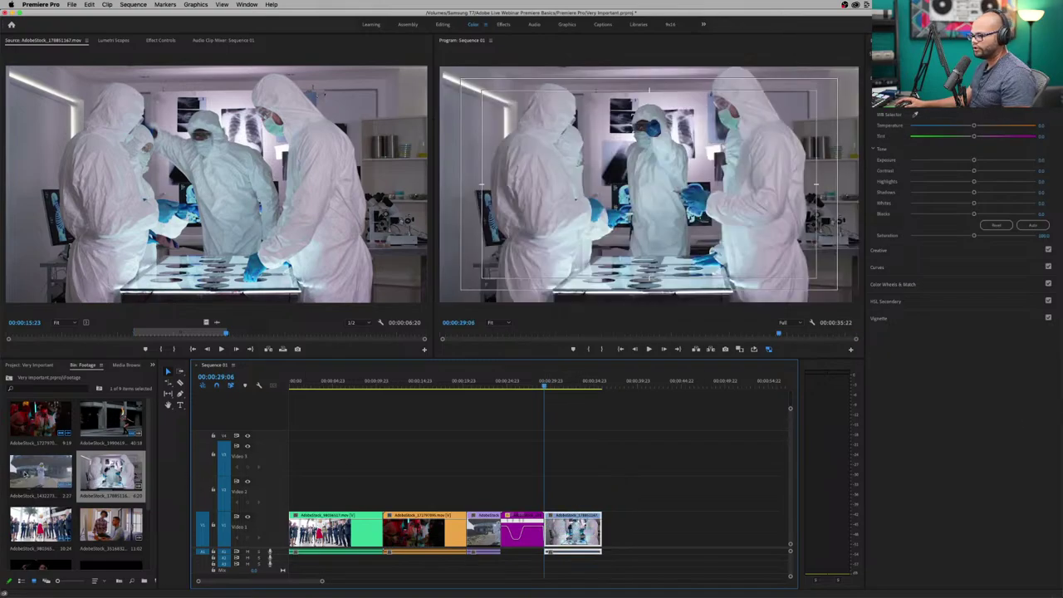
Load the clip of the two office coworkers into the Source Monitor, preview it, and mark an In point about 5:05 before its end.
scroll(79, 482, "down", 2)
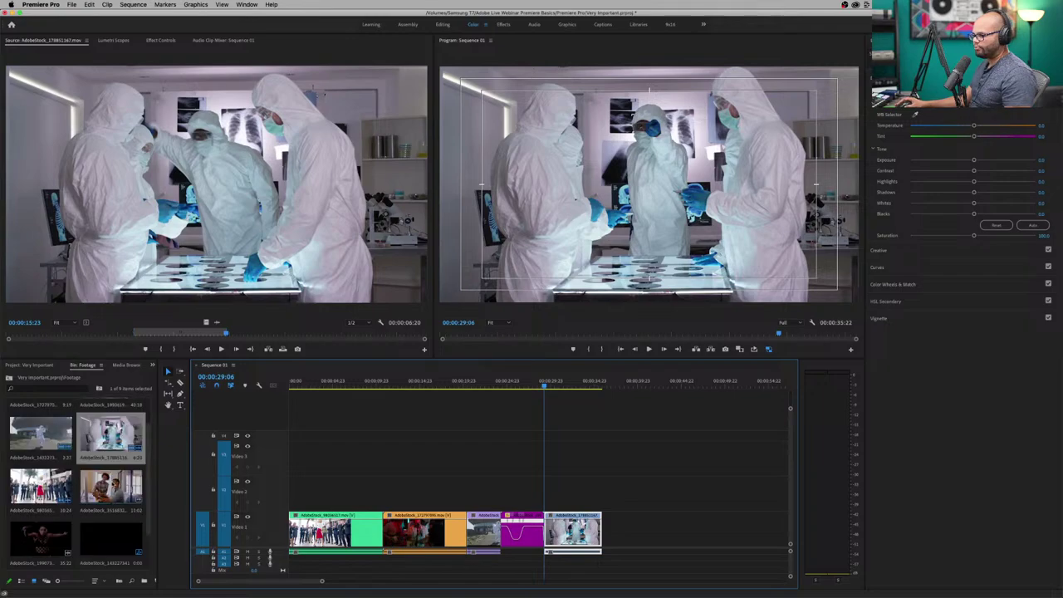
double_click(111, 486)
left_click(180, 333)
left_click_drag(180, 334, 312, 337)
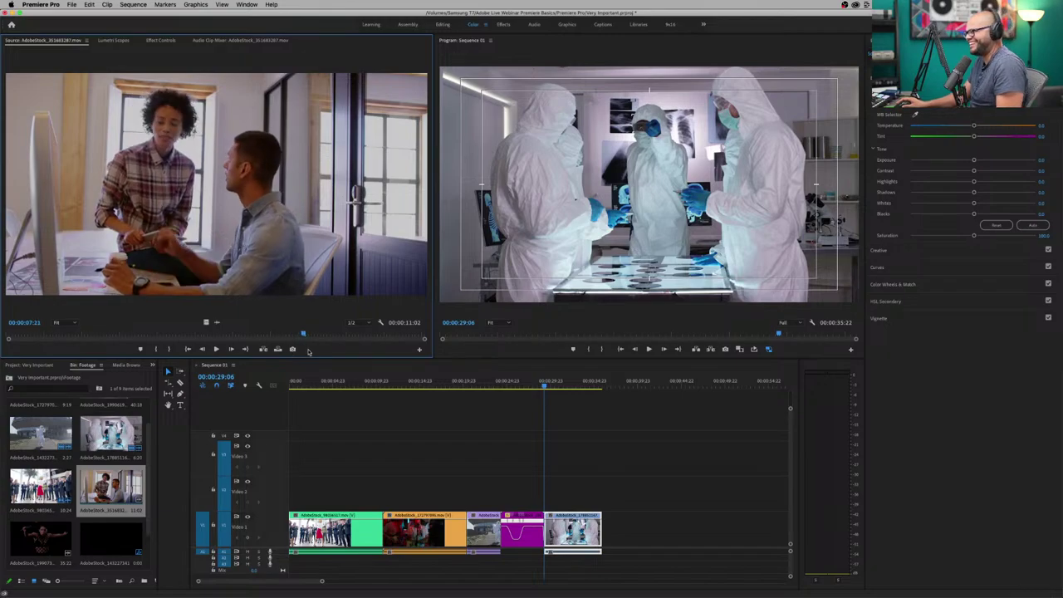
left_click(219, 334)
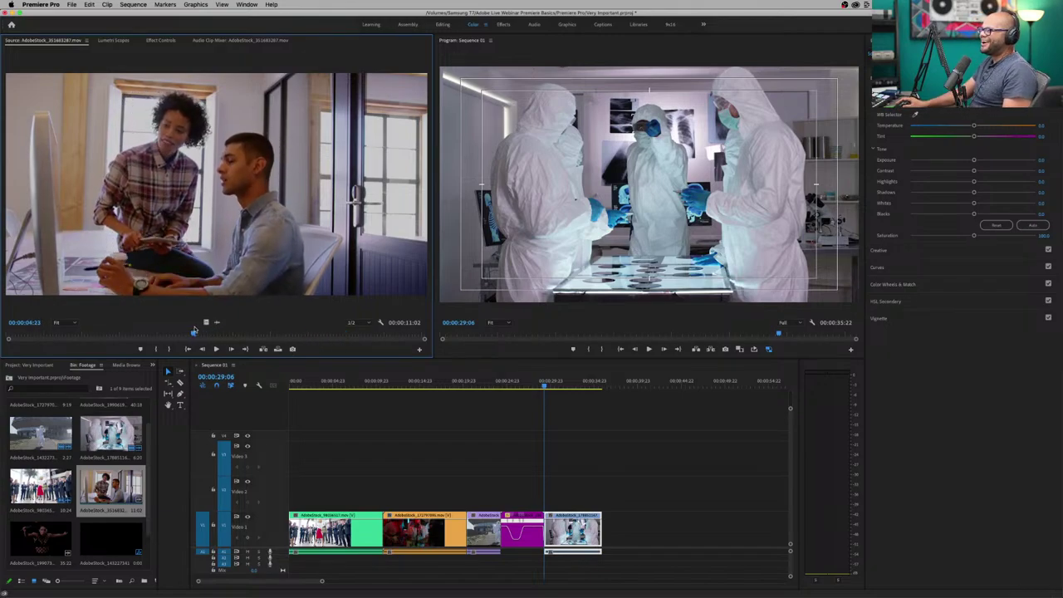
left_click(221, 329)
left_click_drag(221, 329, 380, 340)
key("i")
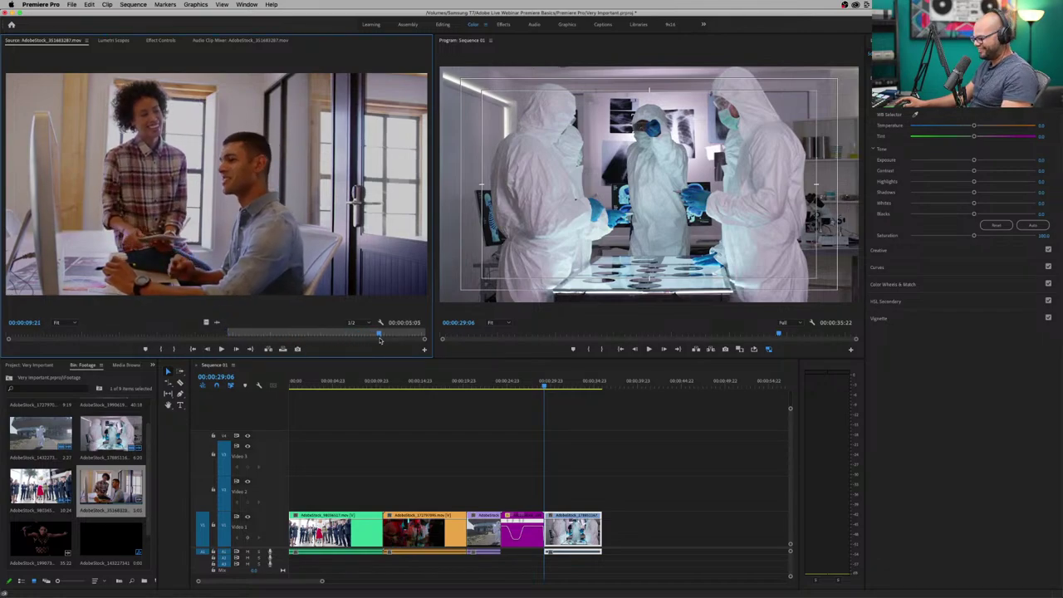
Mark the office clip's out point at 00:00:09:21 and insert the clip at the end of the sequence.
key("o")
left_click(603, 382)
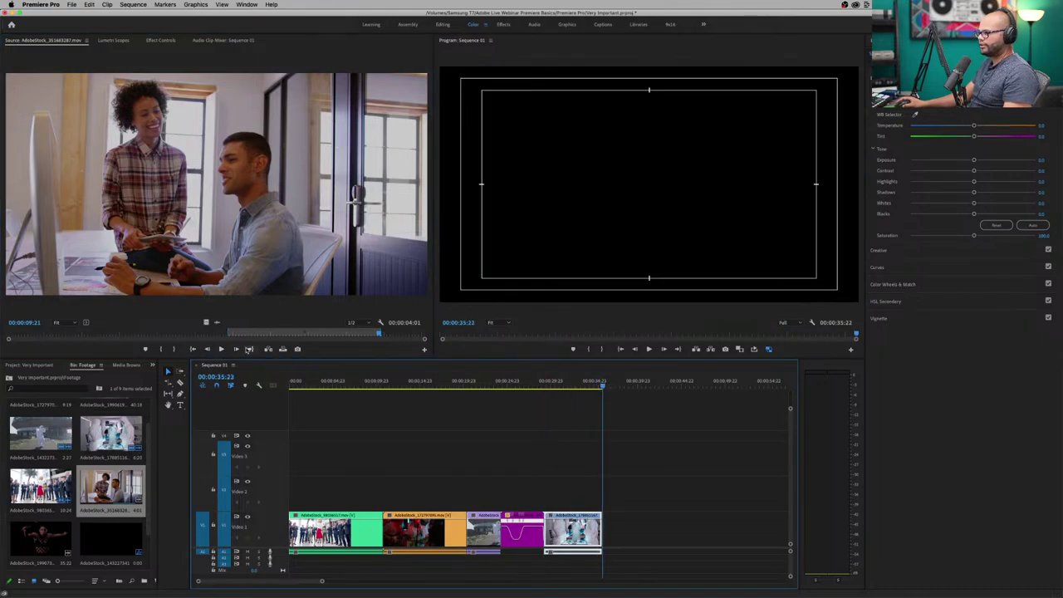
left_click(268, 349)
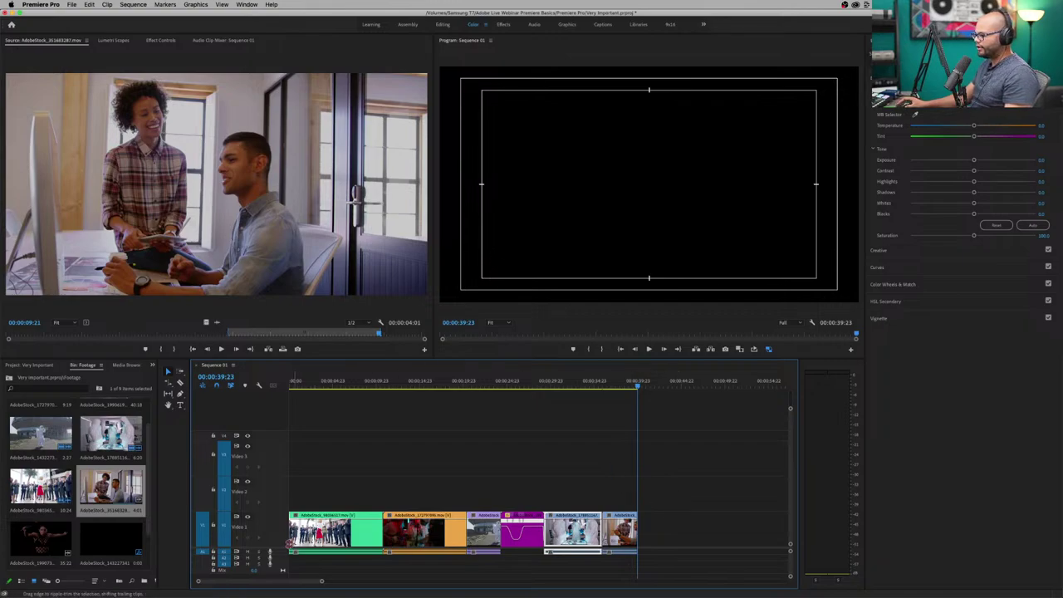
Place the playhead over the last office clip in the sequence at 00:00:38:17 and select that clip.
left_click_drag(279, 548, 274, 478)
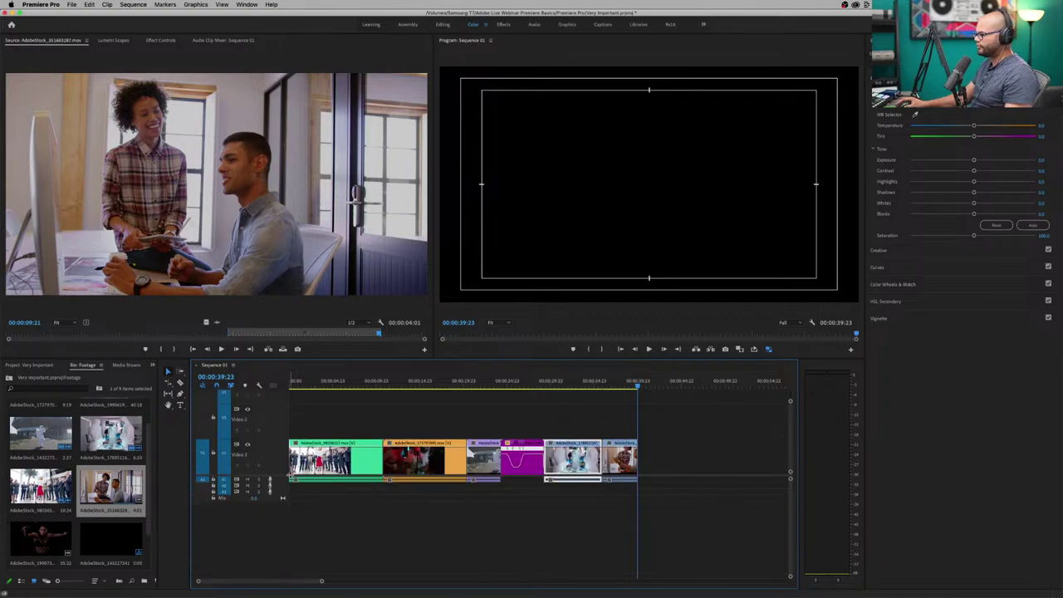
left_click(628, 382)
key("equal")
key("equal")
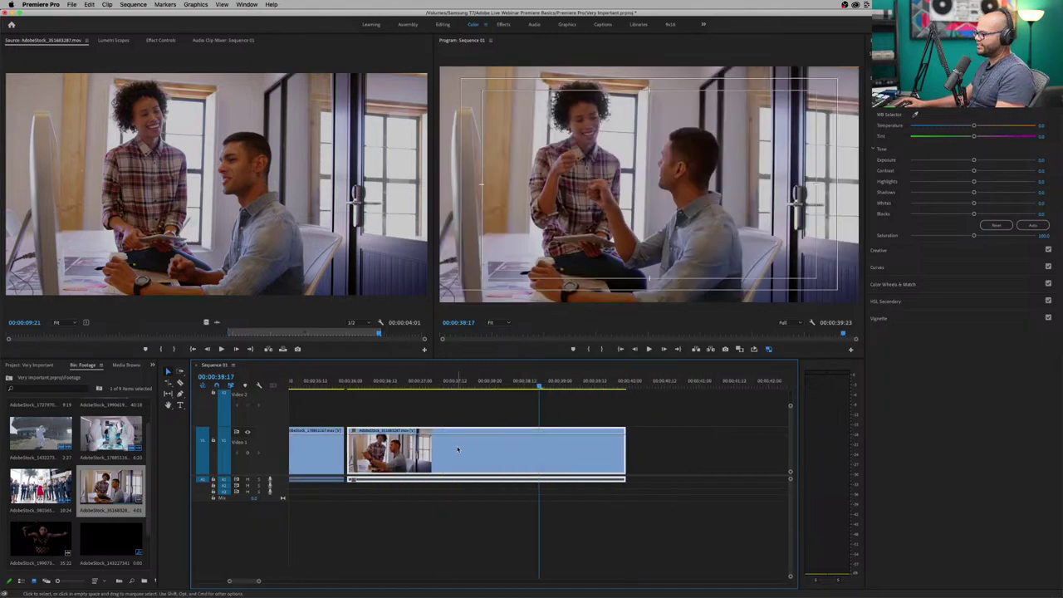
left_click(458, 449)
key("minus")
key("minus")
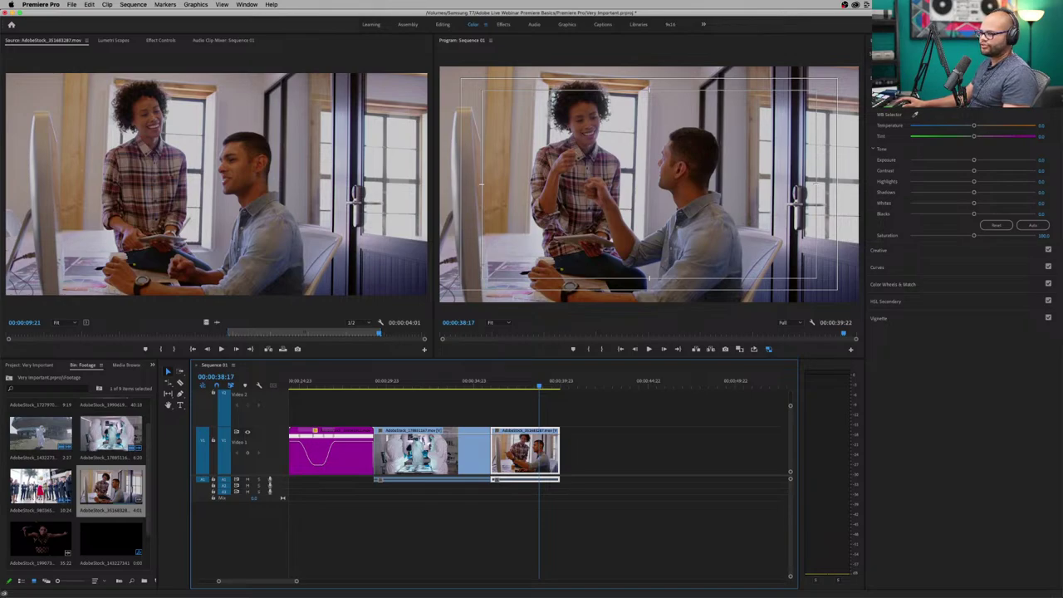
Move the editing window aside to expose the Lumetri Color controls and close the Finder's Footage window.
left_click_drag(938, 12, 736, 3)
left_click_drag(896, 195, 831, 216)
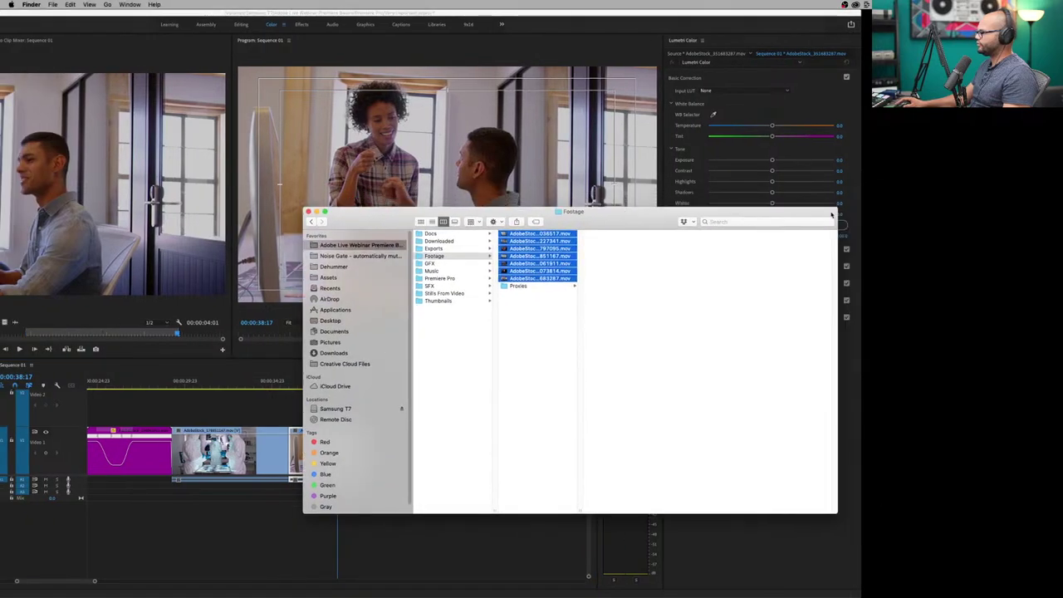
left_click(310, 213)
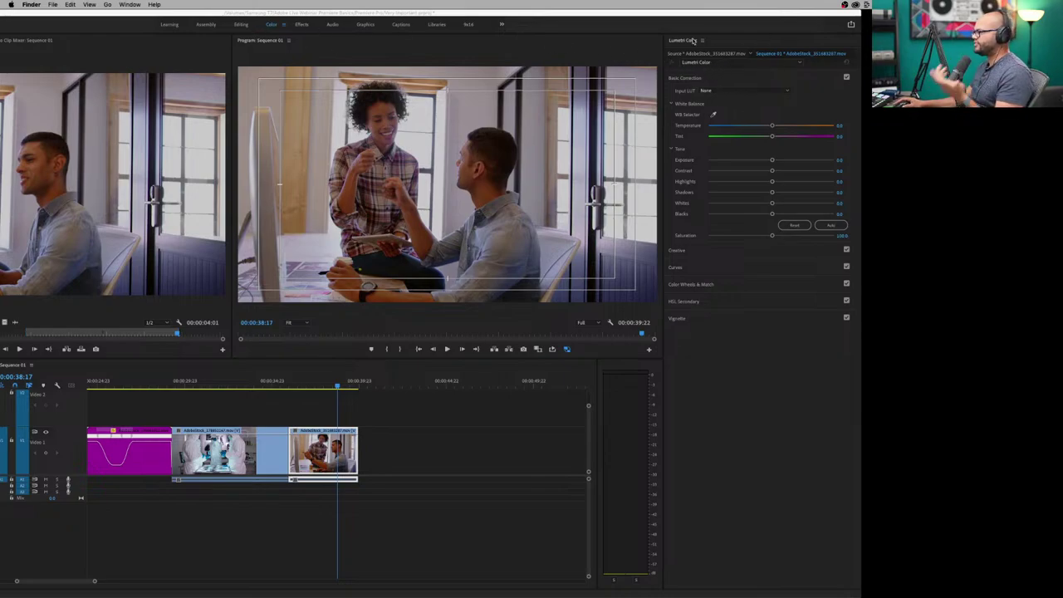
Check where Lumetri Color is listed among Premiere Pro's available panels.
left_click(129, 4)
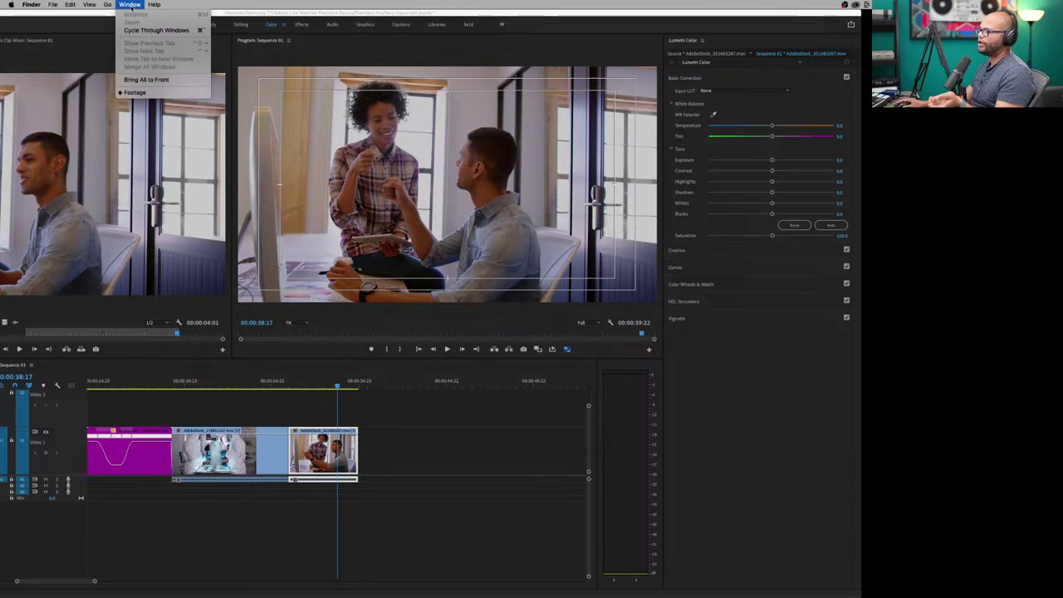
left_click(277, 16)
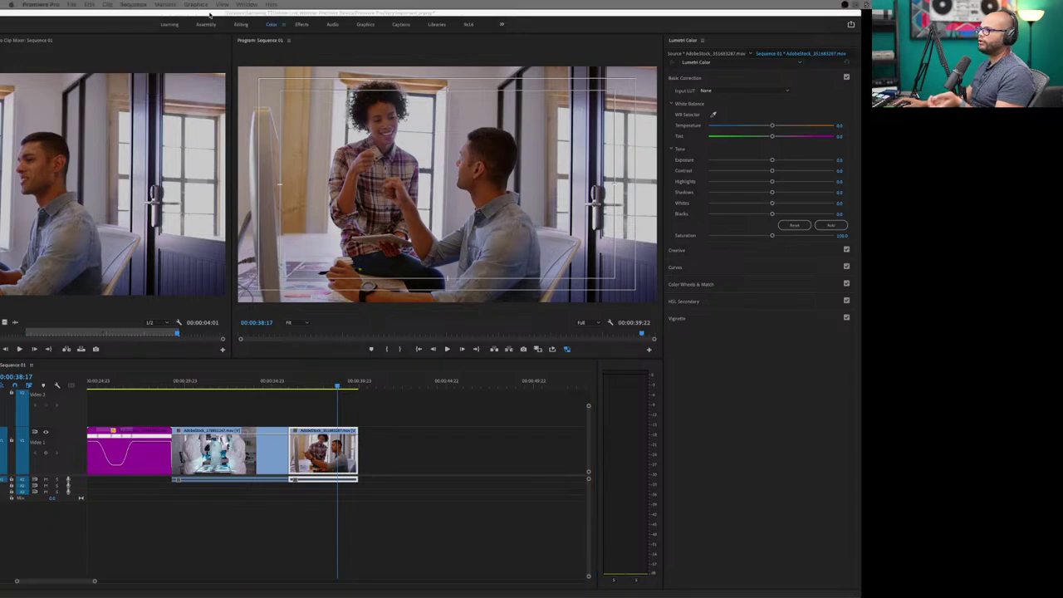
left_click(241, 13)
left_click(247, 4)
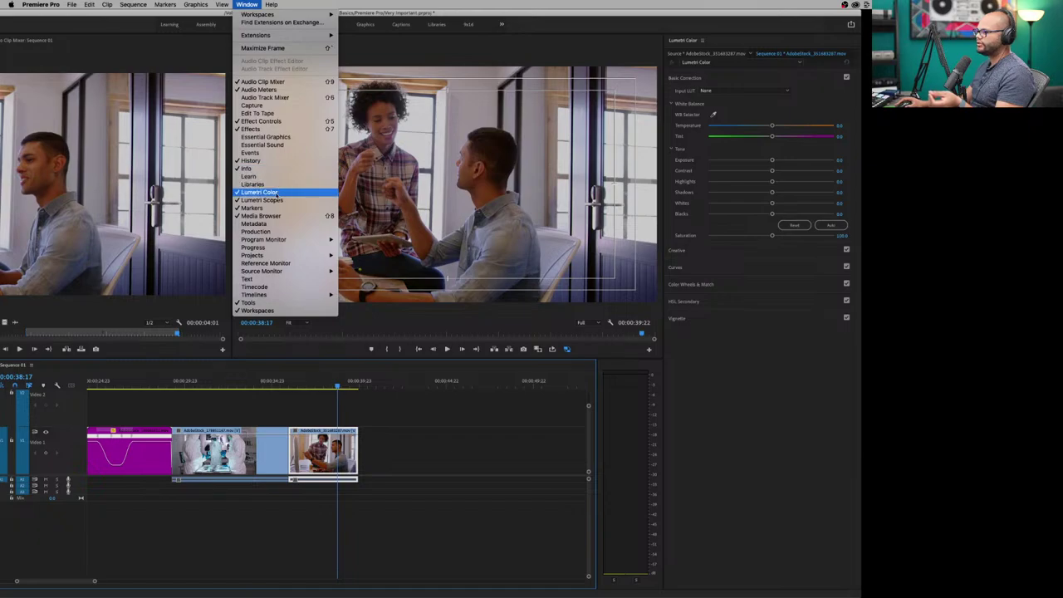
left_click(721, 395)
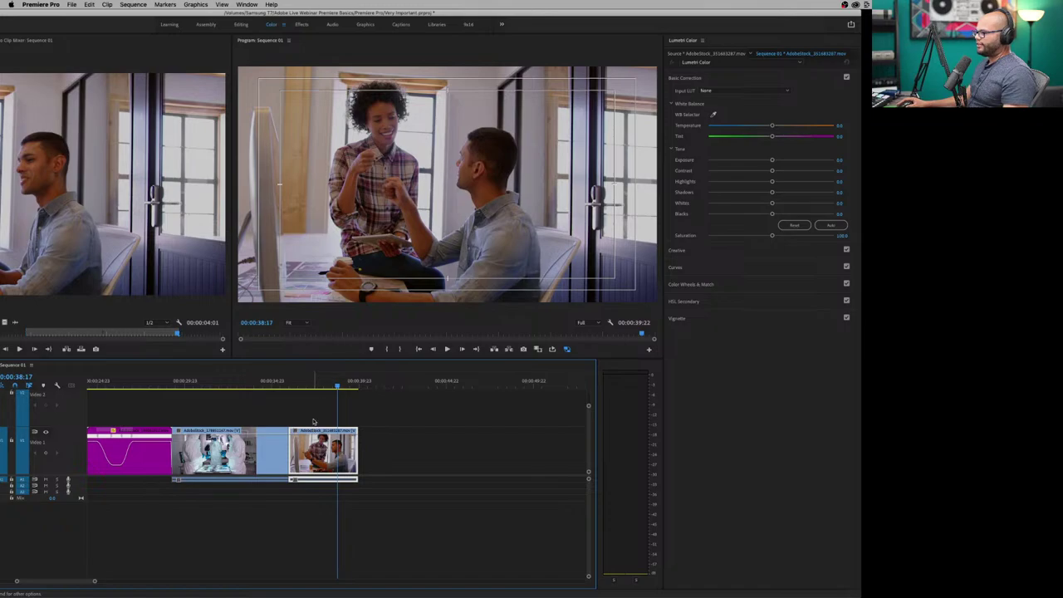
Display the Lumetri Scopes and reposition the editing window so the Lumetri Color controls are fully exposed.
left_click_drag(255, 20, 378, 27)
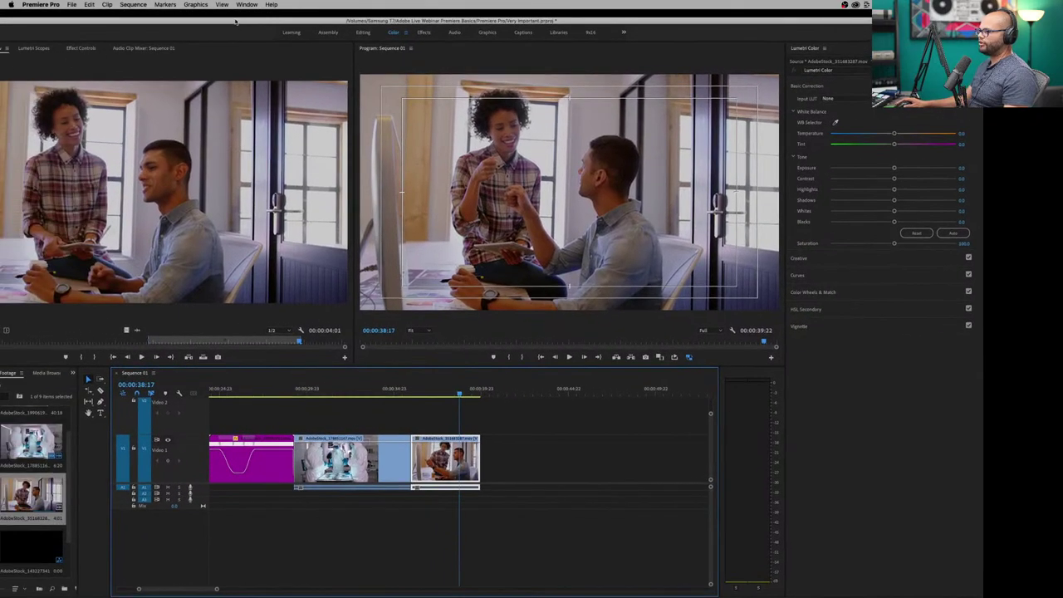
left_click_drag(235, 21, 358, 28)
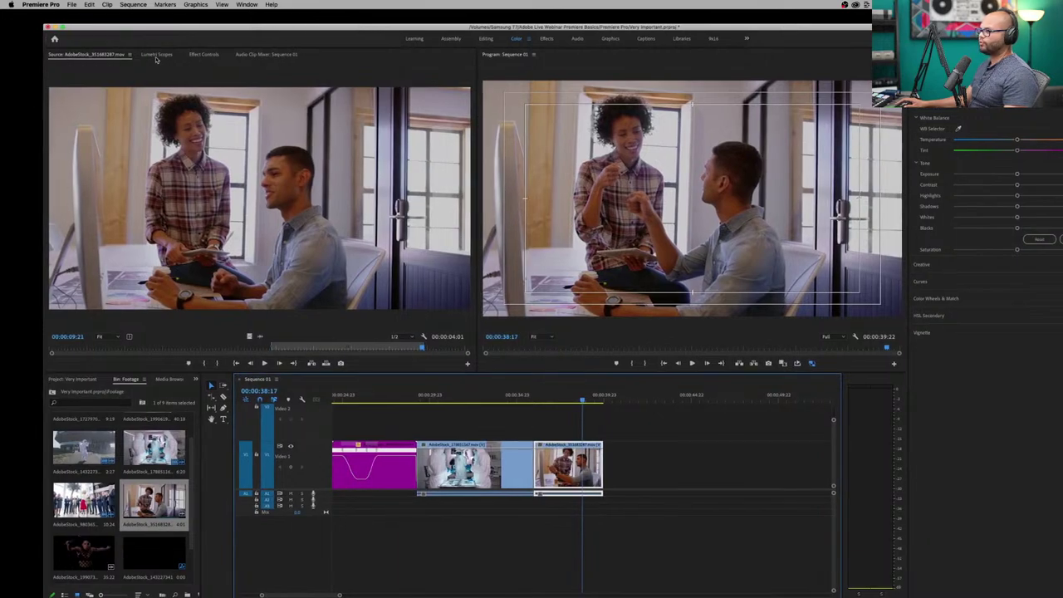
left_click(157, 55)
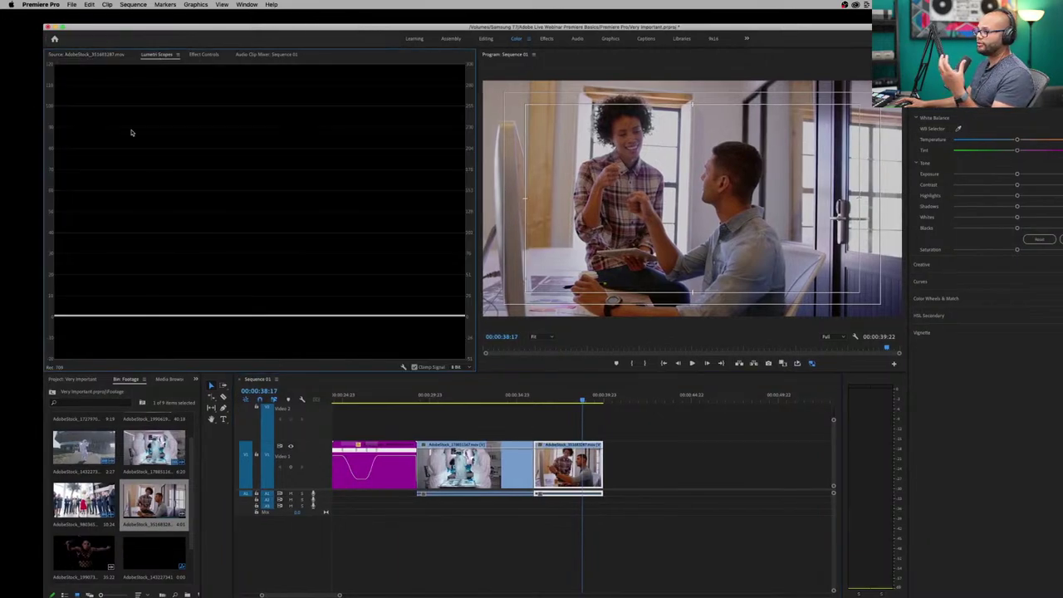
left_click_drag(389, 30, 2, 18)
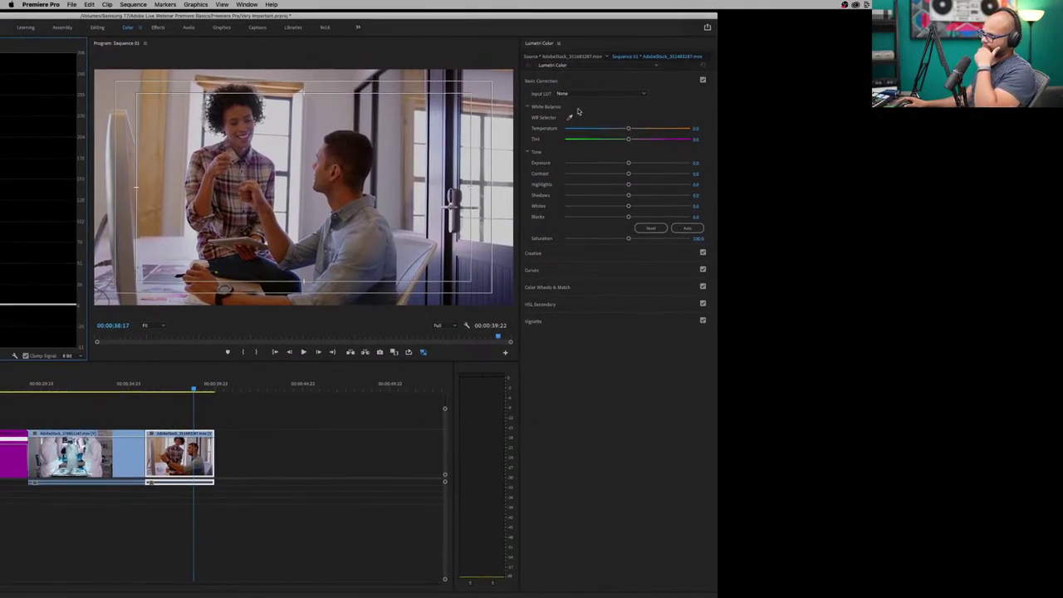
left_click_drag(618, 18, 658, 21)
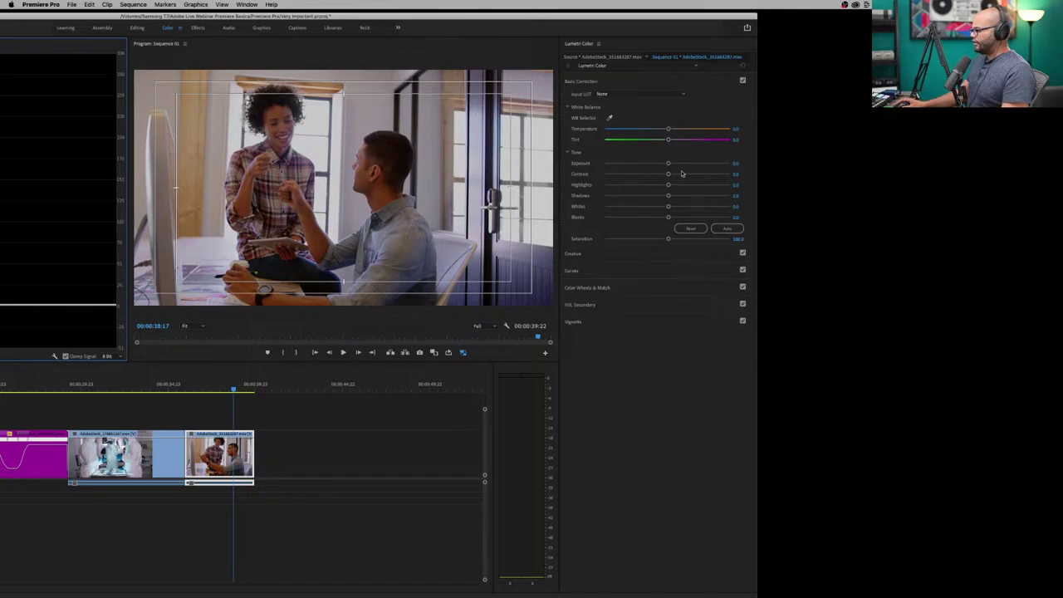
Try tone adjustments on the office clip of about: exposure -1, contrast -37, highlights -68, shadows 45, whites 29 and blacks -57.
mouse_move(669, 163)
left_mouse_down()
mouse_move(695, 165)
mouse_move(671, 163)
left_mouse_up()
key("super+z")
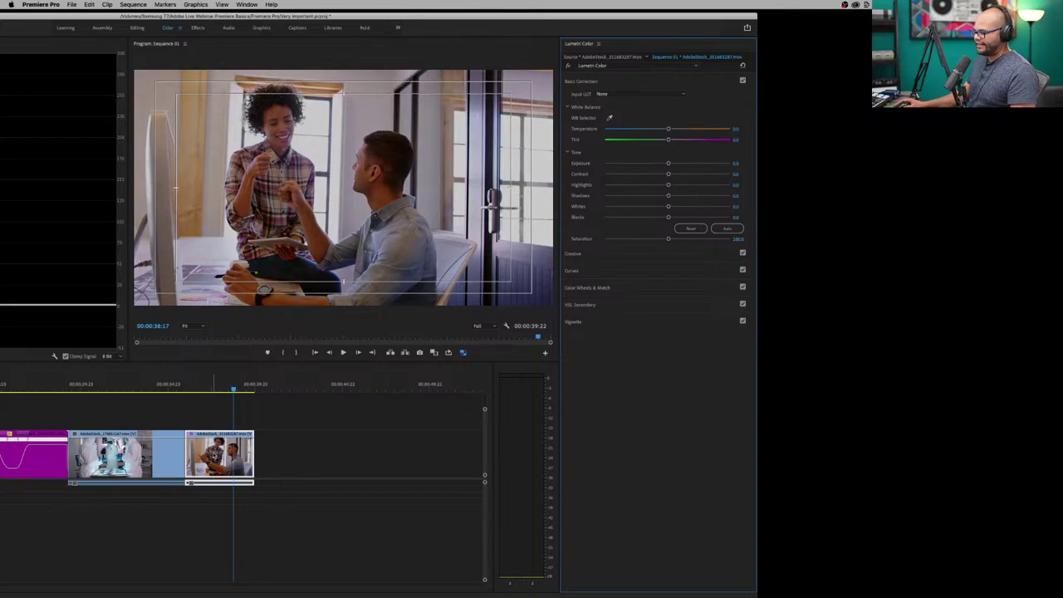
left_click(287, 444)
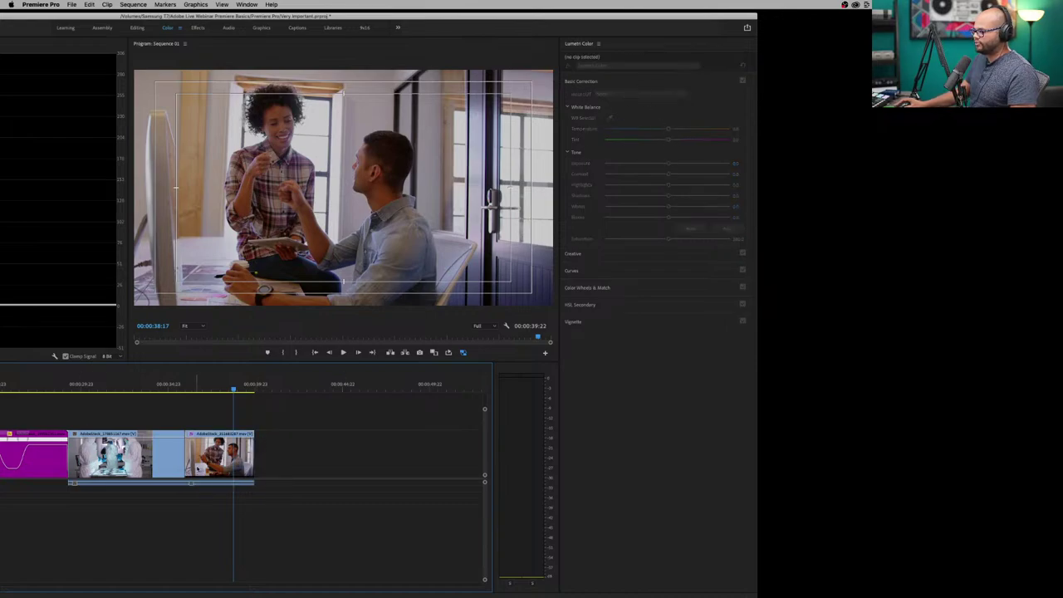
left_click(220, 455)
mouse_move(669, 164)
left_mouse_down()
mouse_move(622, 164)
mouse_move(655, 164)
left_mouse_up()
left_click_drag(668, 174, 632, 218)
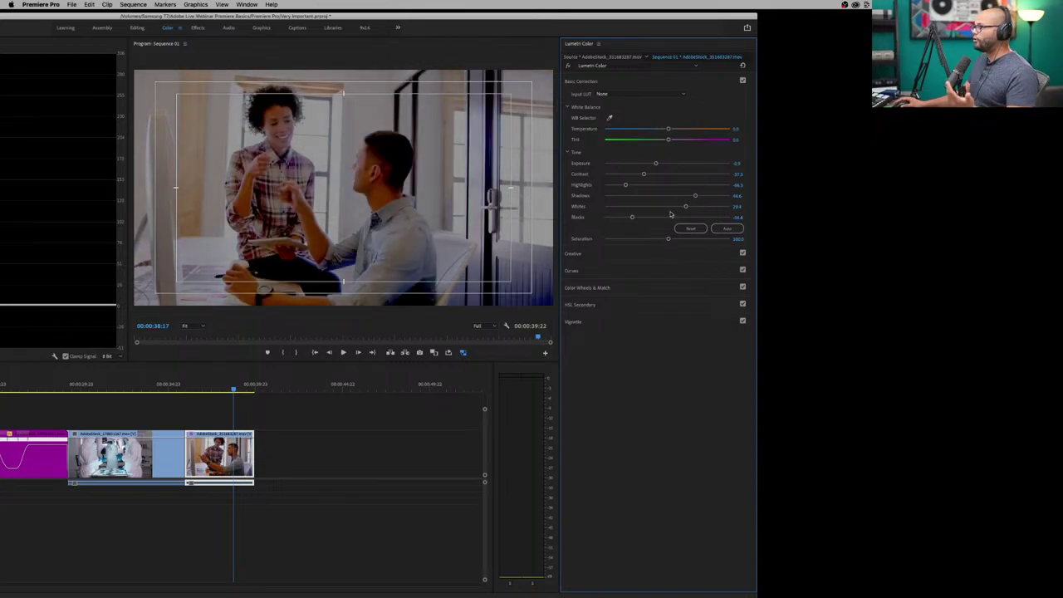
Try resetting the whole Lumetri effect, undo the reset, and push the exposure to 5.0.
left_click(743, 66)
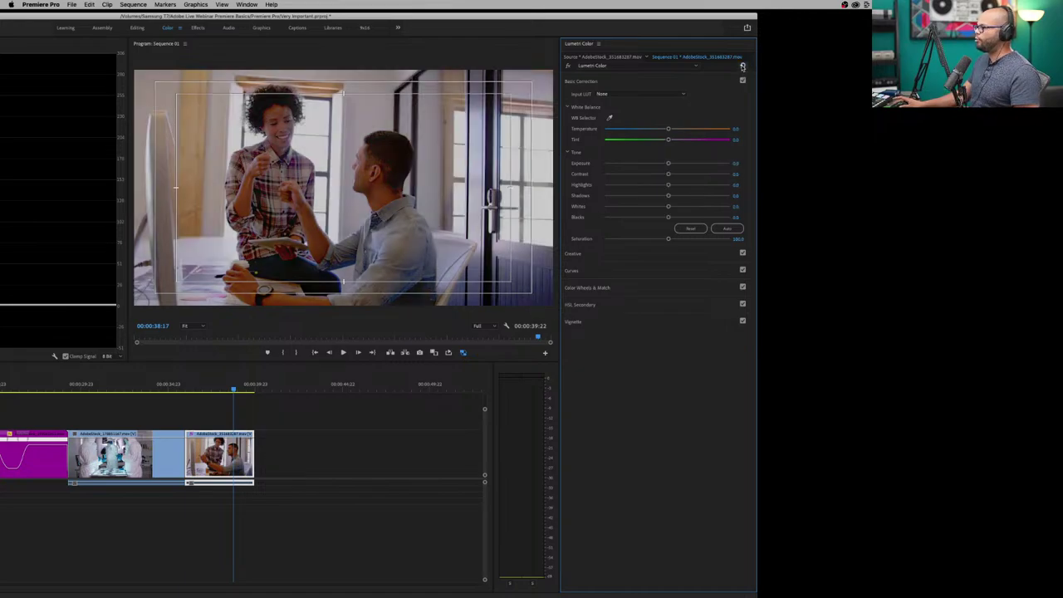
key("super+z")
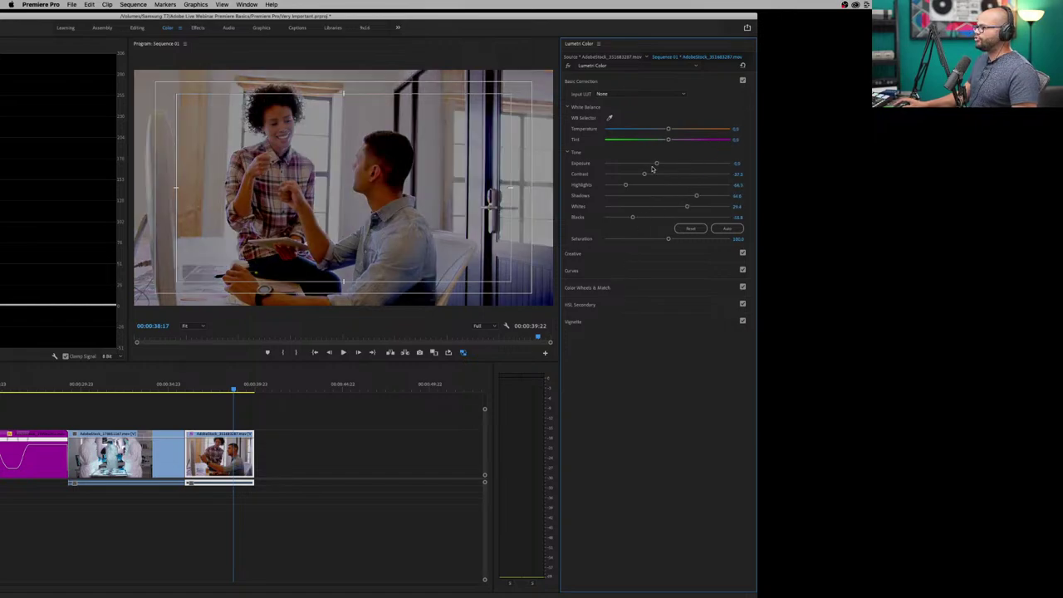
left_click_drag(653, 167, 756, 166)
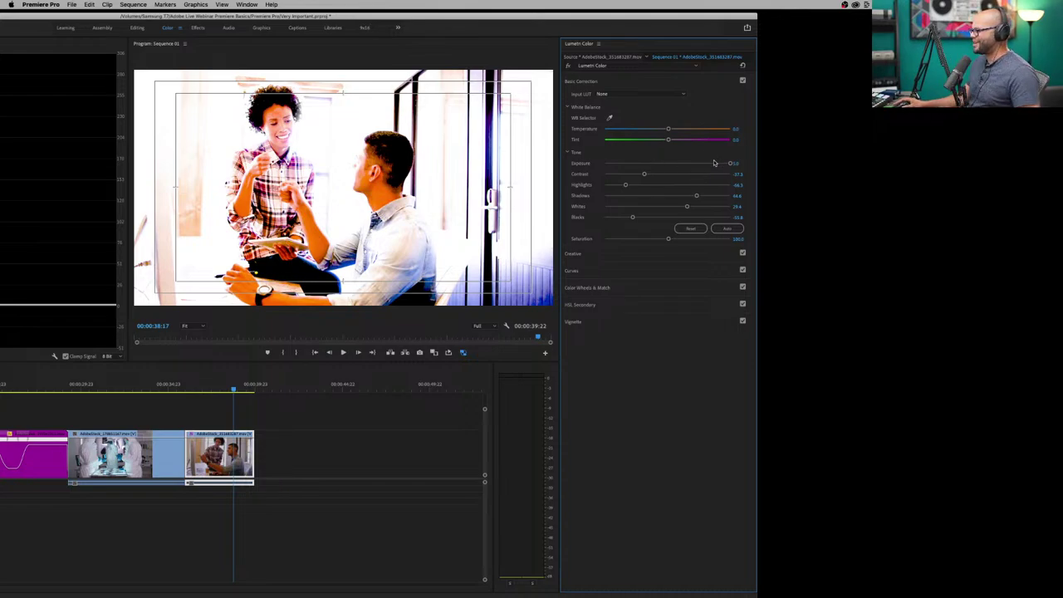
Reset exposure, contrast, highlights, shadows, whites and blacks individually to 0.0.
double_click(668, 163)
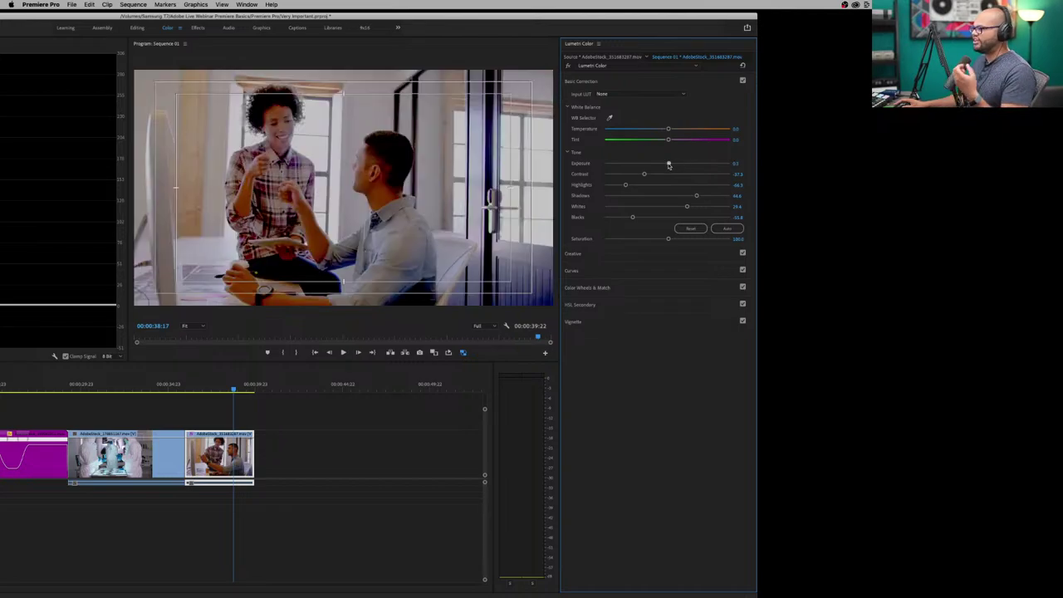
double_click(668, 173)
double_click(670, 184)
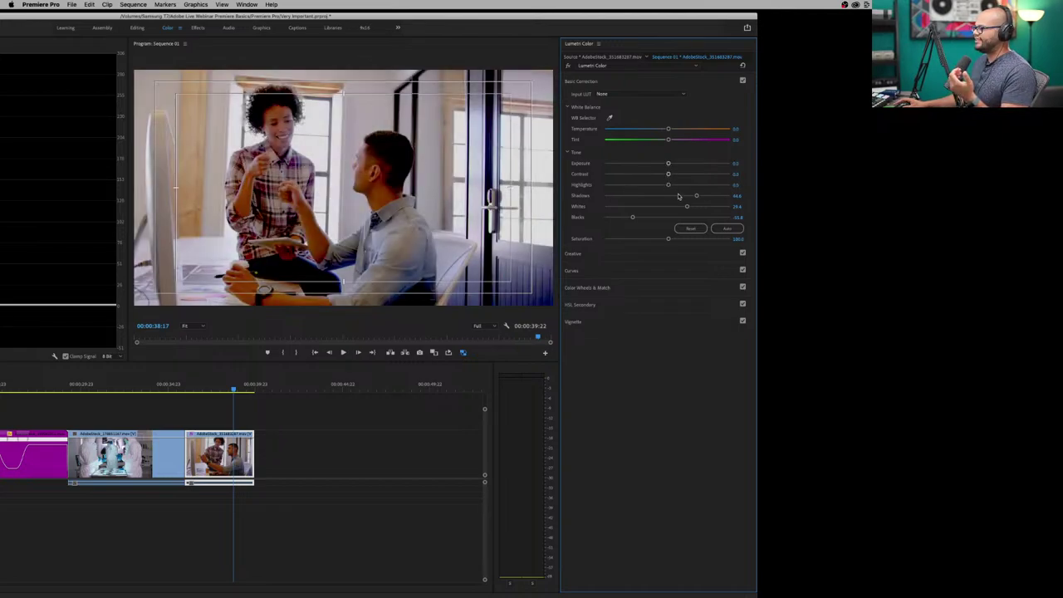
double_click(678, 196)
double_click(681, 207)
double_click(673, 219)
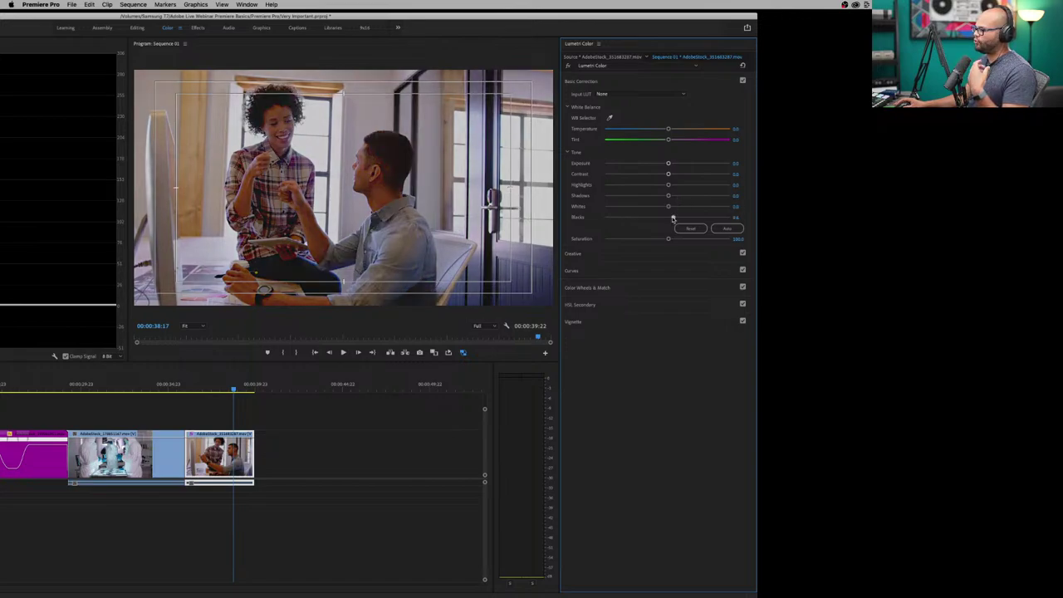
double_click(673, 219)
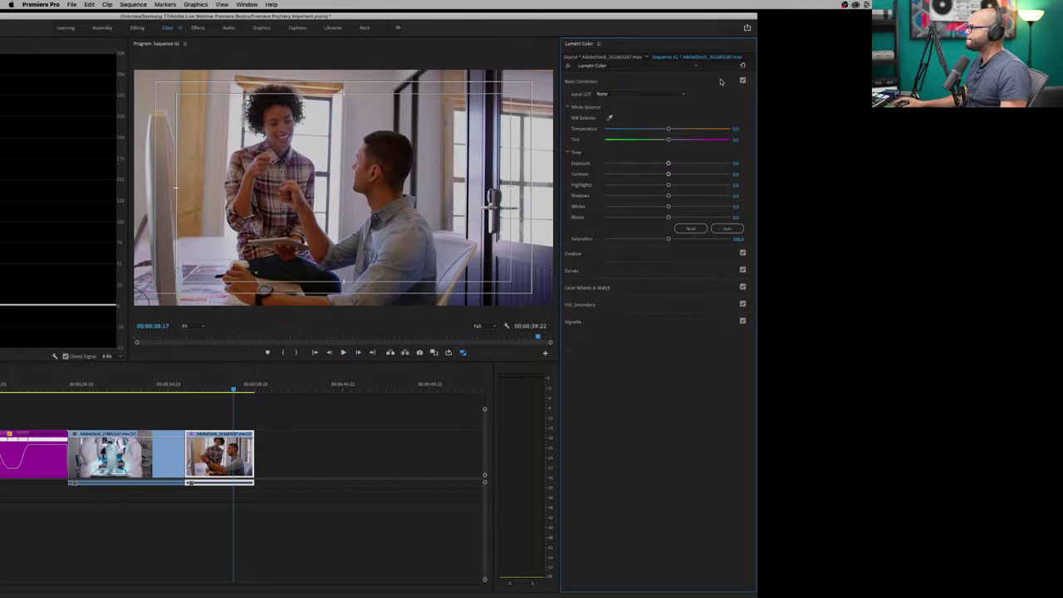
Expand the Creative settings in Lumetri Color and apply the SL BLUE ICE look to the office clip.
left_click_drag(703, 17, 704, 14)
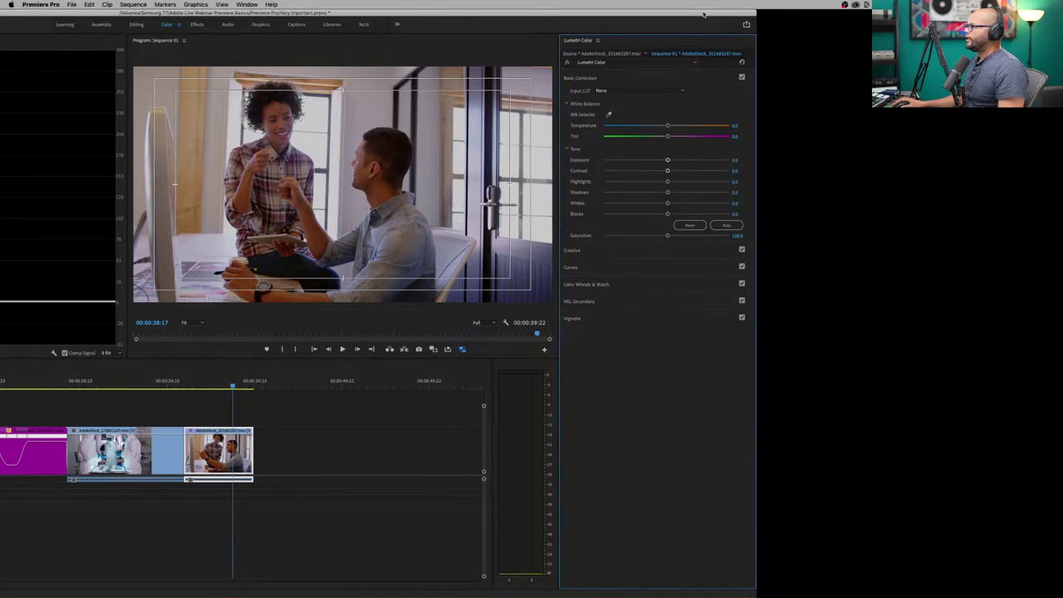
left_click(622, 252)
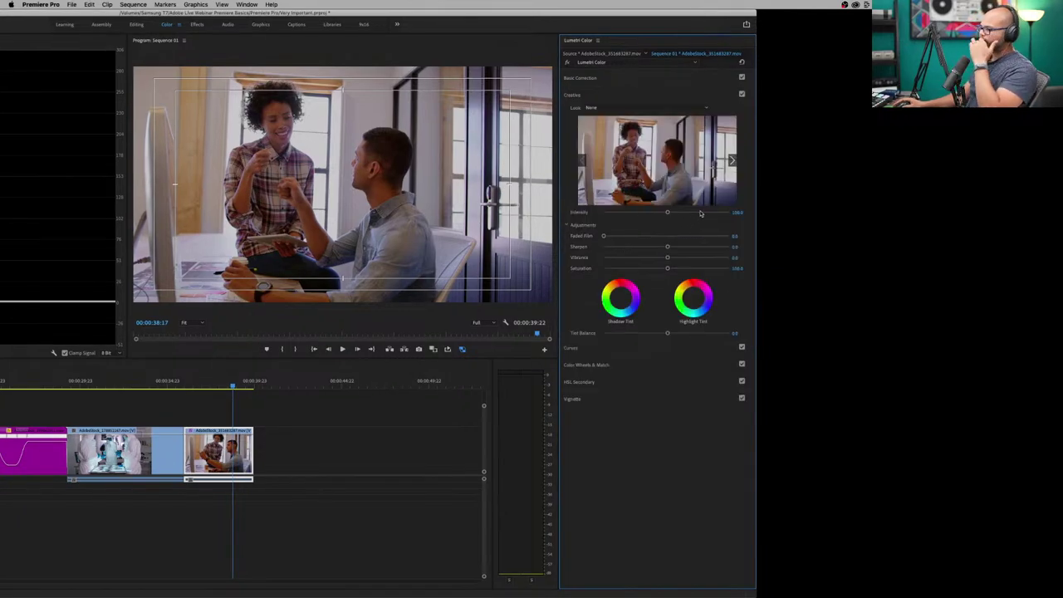
left_click(731, 160)
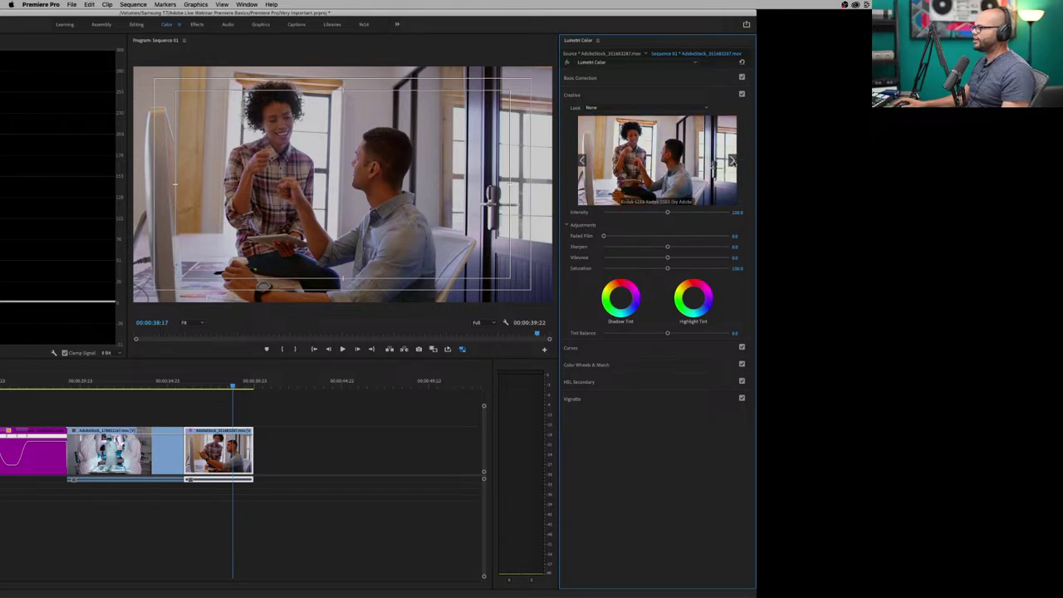
left_click(731, 161)
left_click(689, 111)
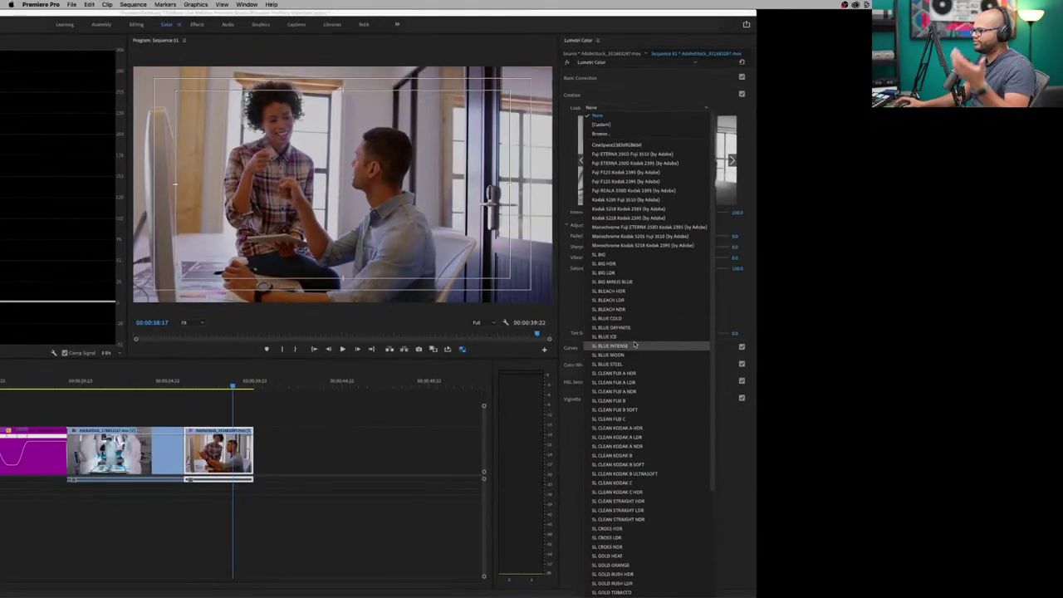
left_click(636, 338)
Browse the following look previews and apply the SL CLEAN KODAK C look to the office clip.
left_click(732, 160)
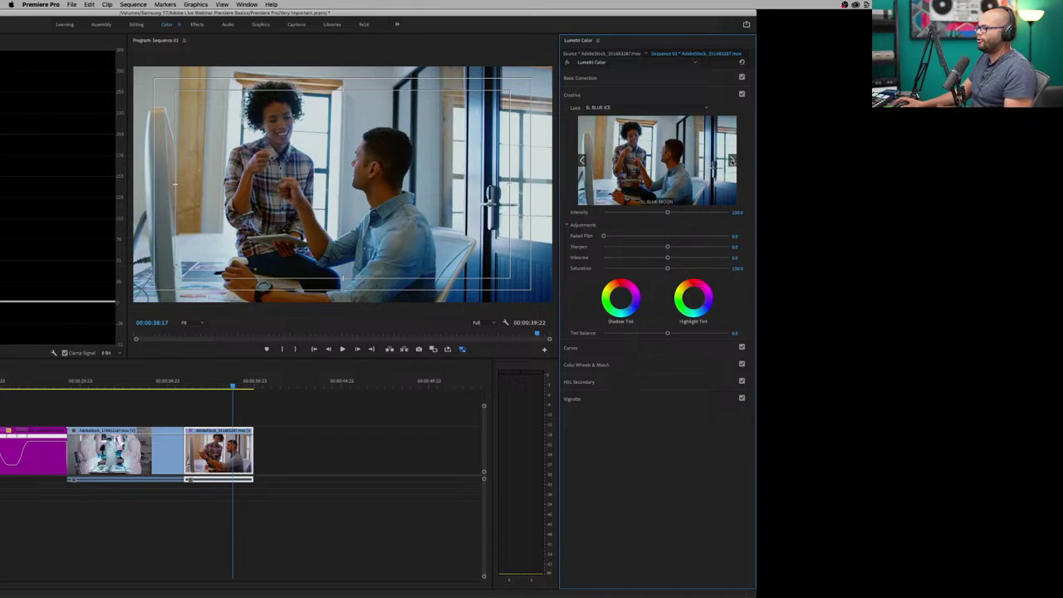
left_click(732, 160)
left_click(732, 161)
left_click(732, 160)
left_click(732, 160)
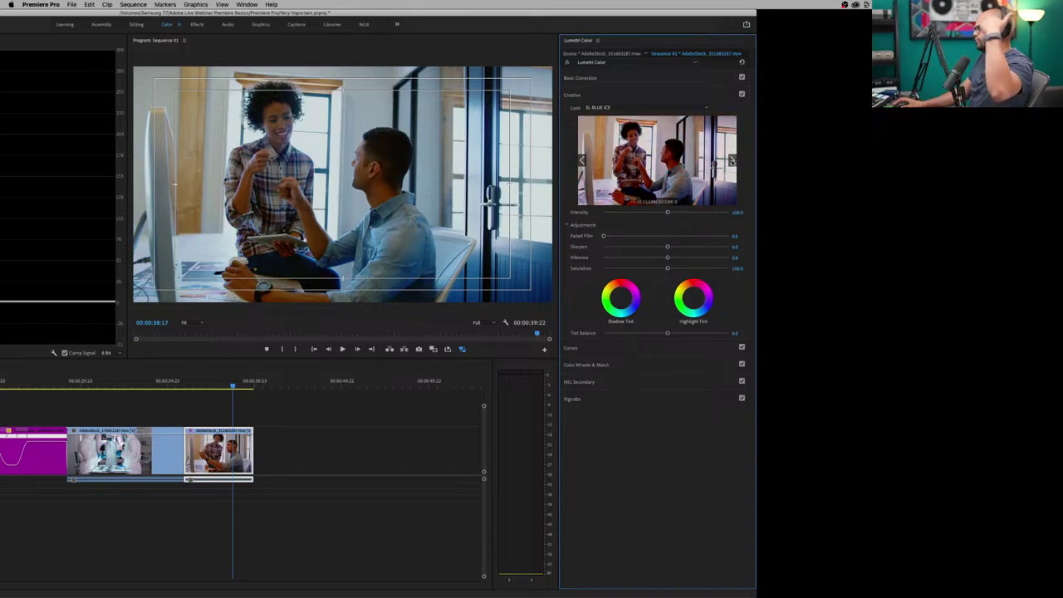
left_click(731, 161)
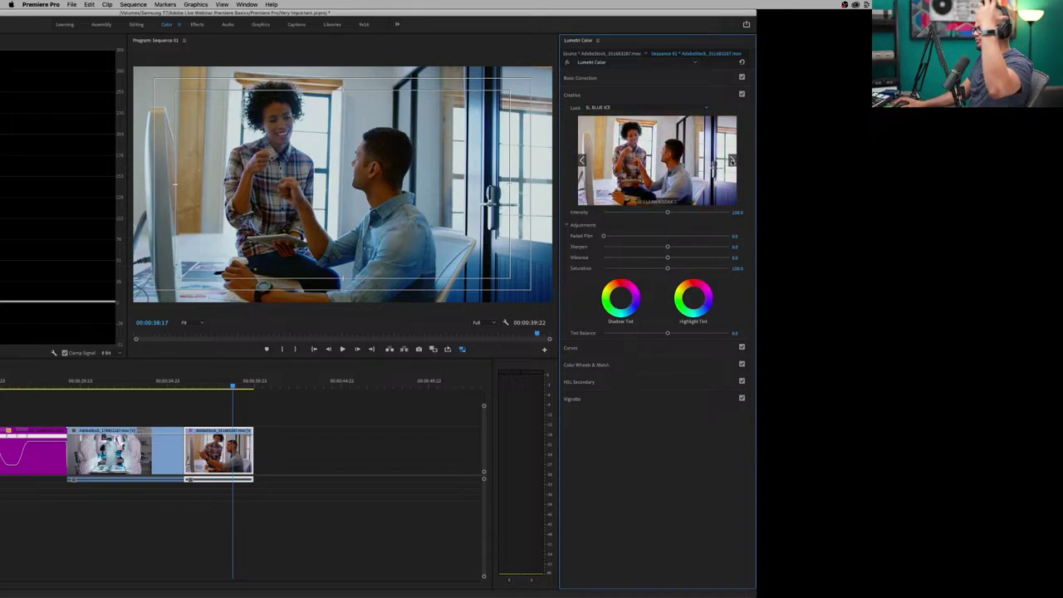
left_click(657, 146)
Advance through the look previews and apply the SL CROSS HDR look to the office clip.
left_click(732, 161)
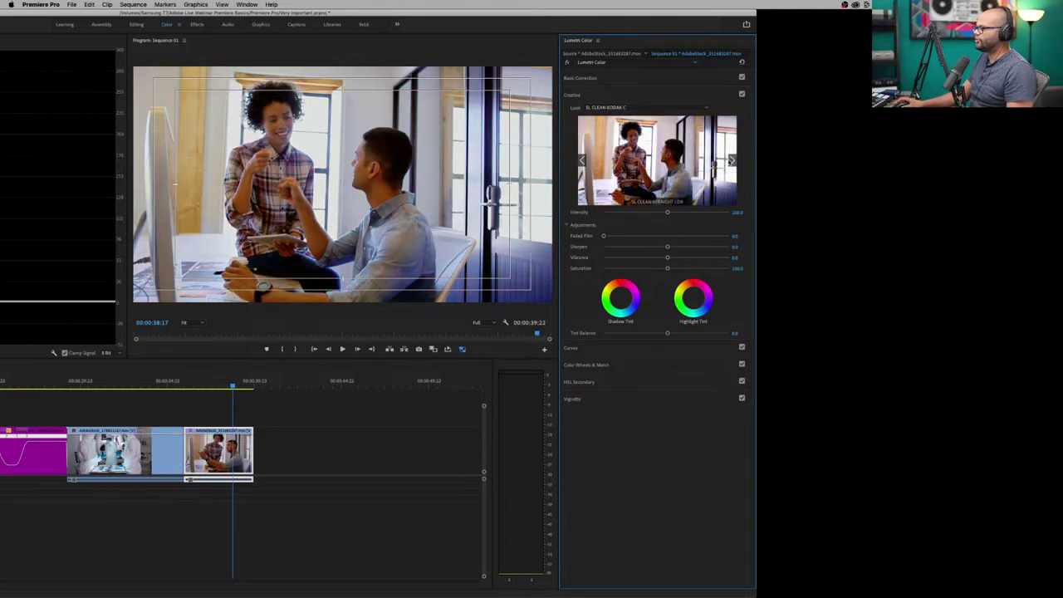
left_click(732, 160)
left_click(713, 165)
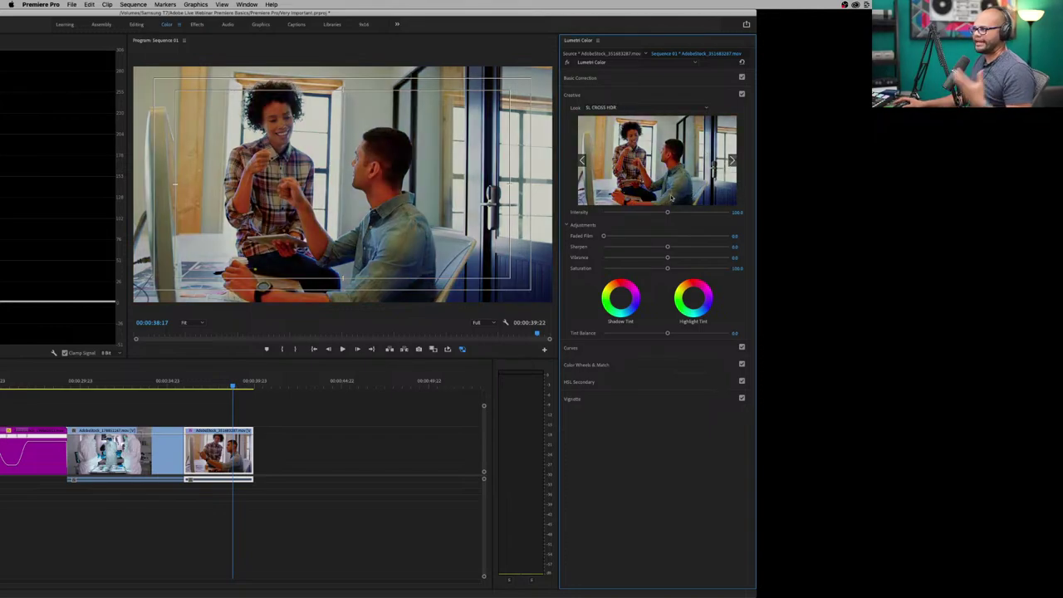
Try changes to Intensity, Faded Film, Sharpen, Vibrance and Saturation, and reset Intensity and Saturation to 100.0 and the others to 0.0.
left_click_drag(667, 212, 653, 266)
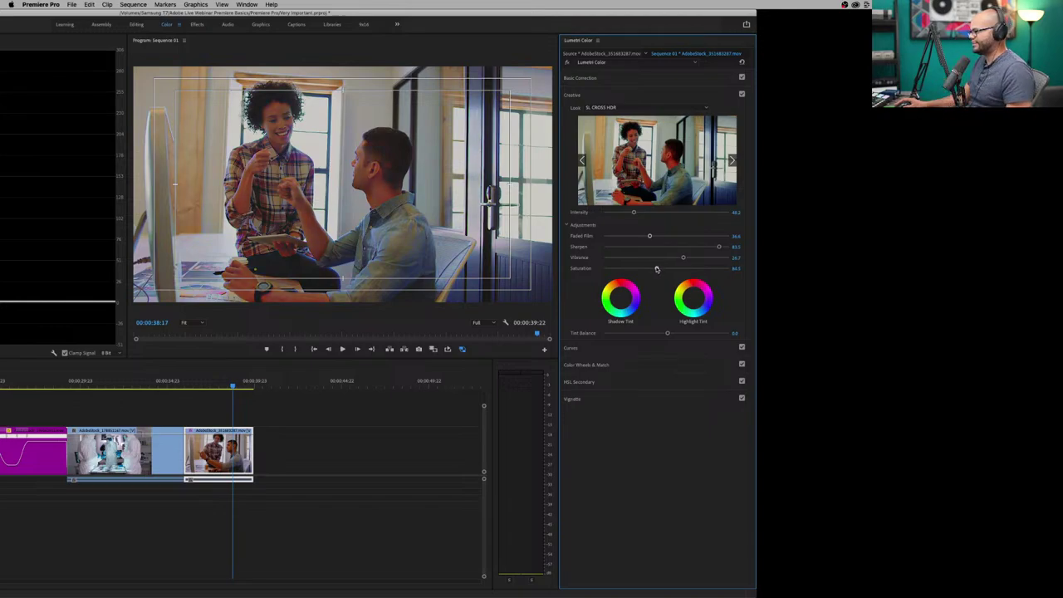
double_click(656, 269)
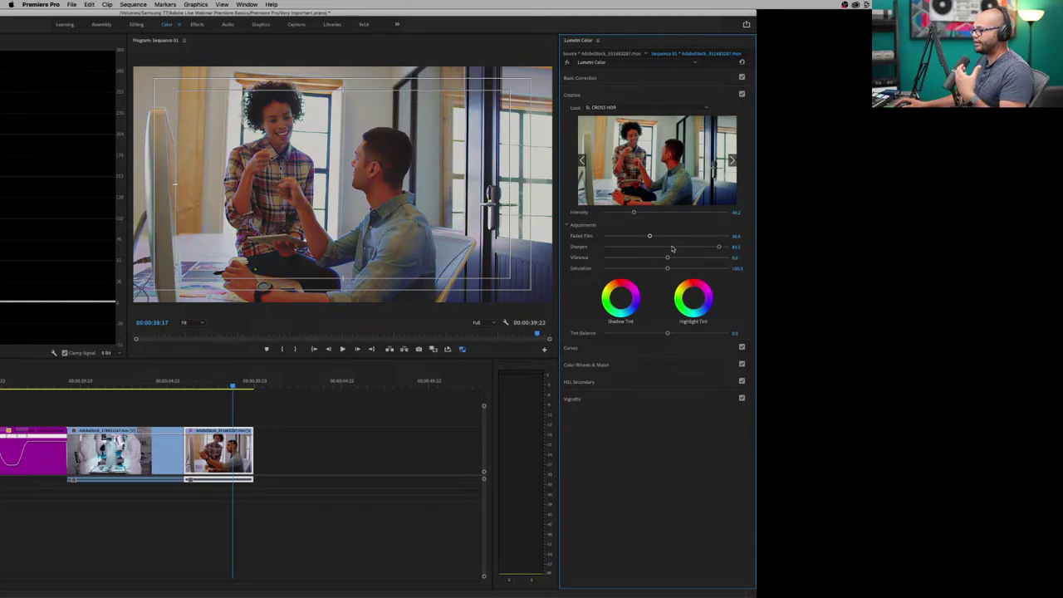
double_click(671, 248)
double_click(666, 237)
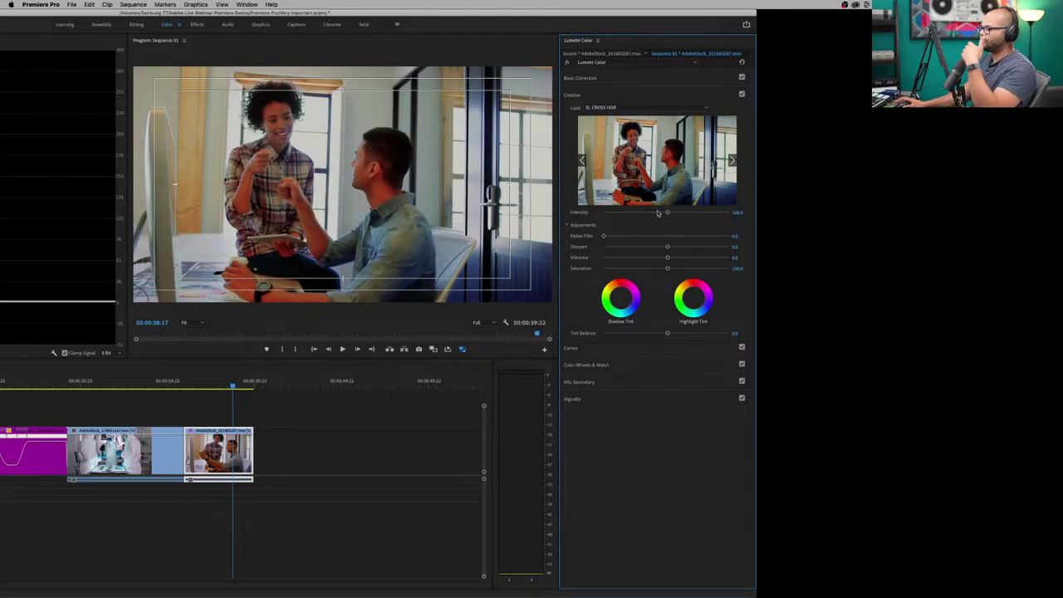
Remove the SL CROSS HDR look from the office clip by setting its Look to None.
left_click(704, 108)
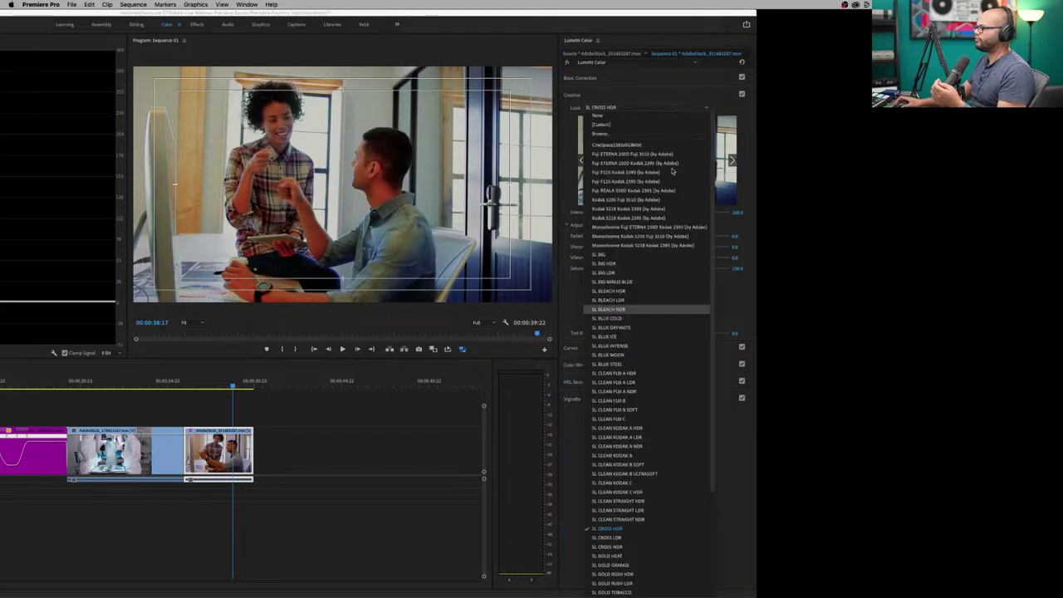
left_click(631, 116)
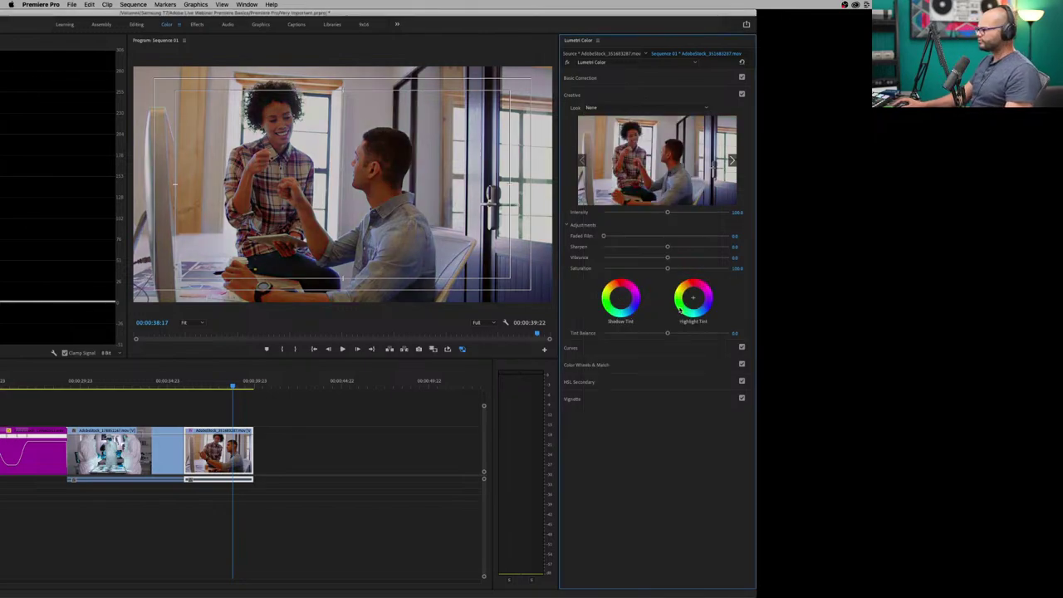
Expand Curves, try lifting the office clip's white RGB curve at three points, and reset it to a straight diagonal.
left_click(600, 348)
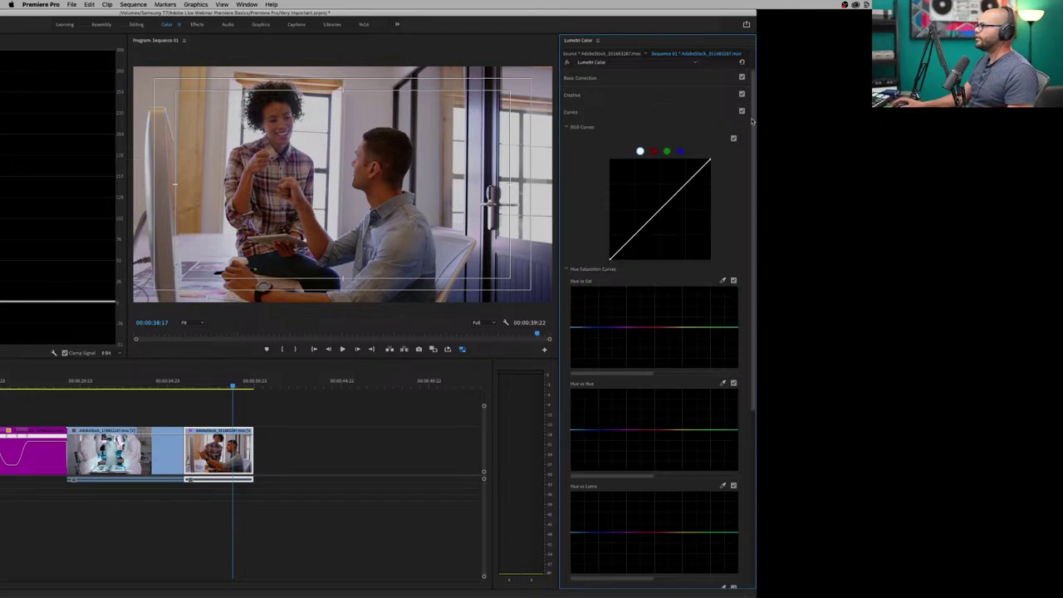
scroll(754, 184, "down", 2)
scroll(732, 138, "up", 3)
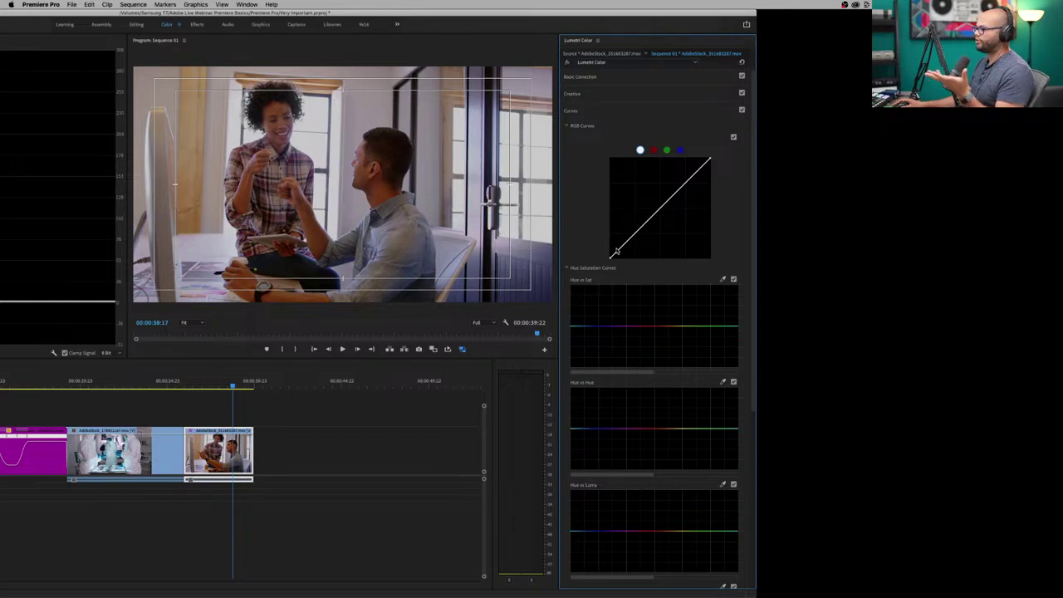
left_click_drag(632, 235, 686, 188)
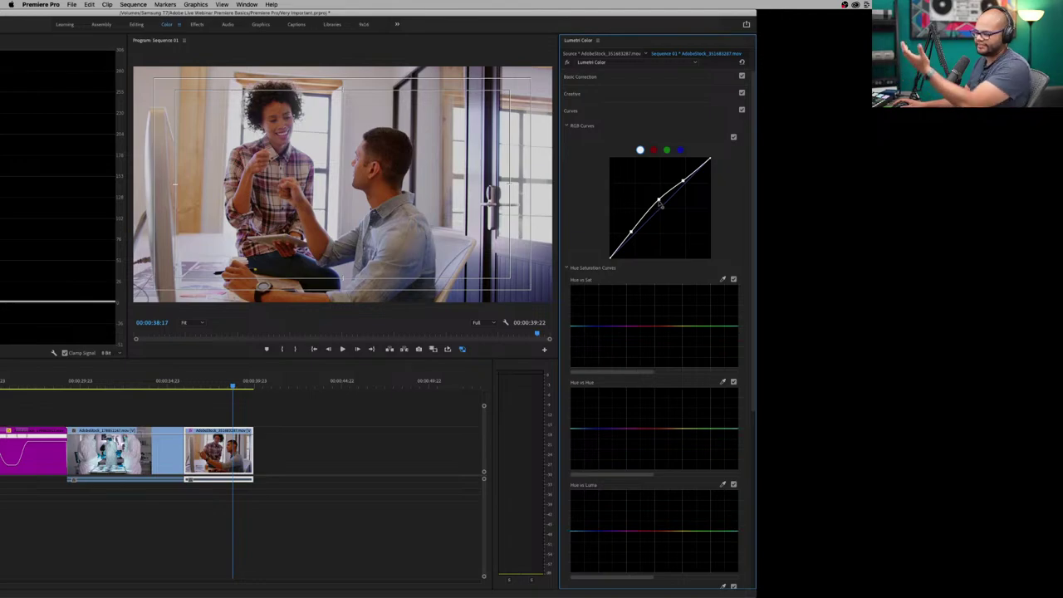
double_click(659, 204)
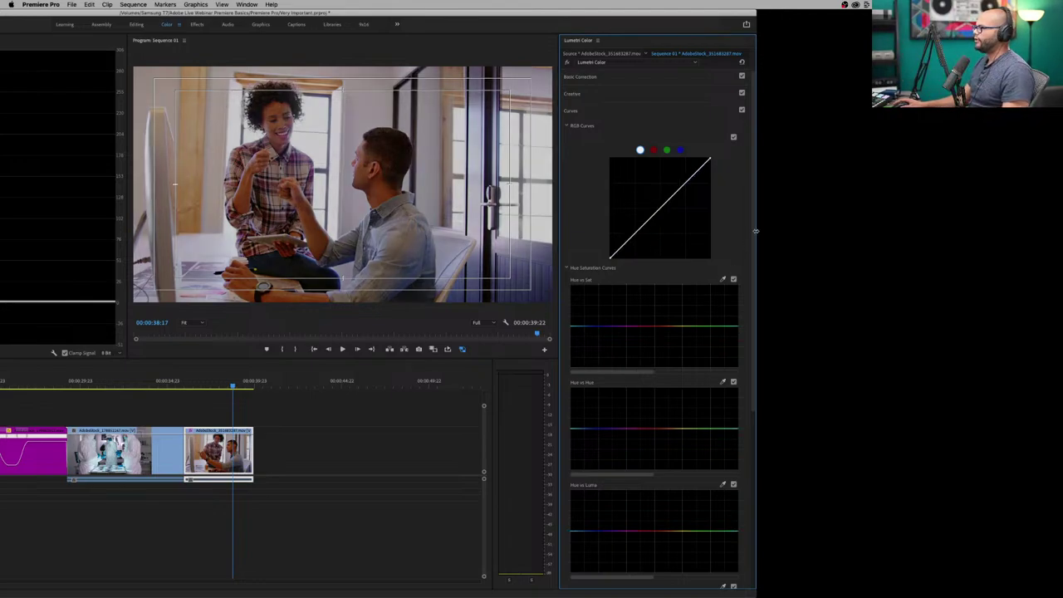
On the lab clip at 00:00:33:11, try lowering the red-range points of the Hue vs Hue curve, and undo the changes.
left_click_drag(755, 234, 754, 332)
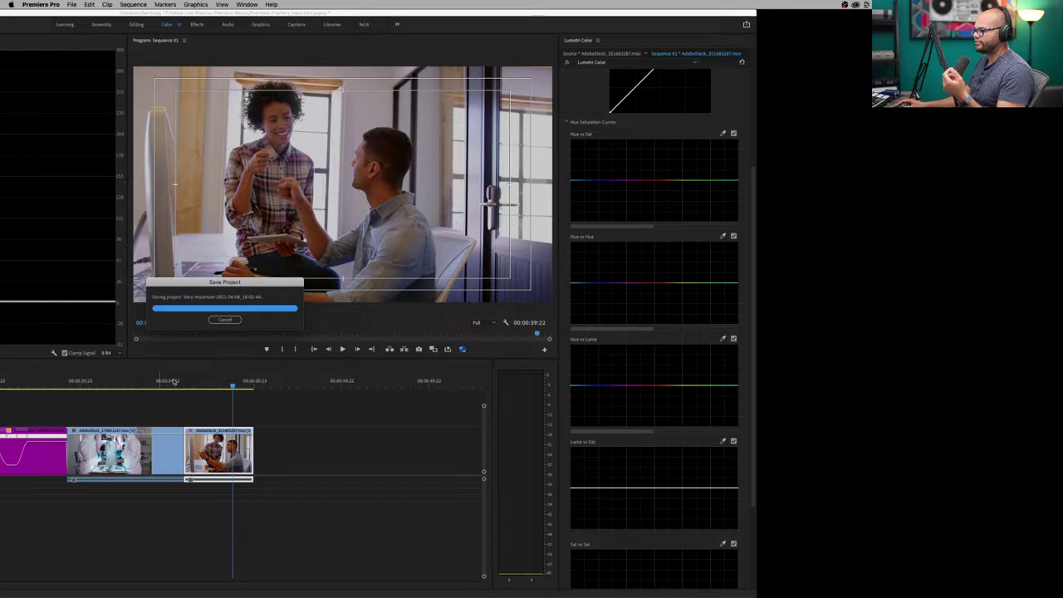
left_click(143, 385)
key("Left")
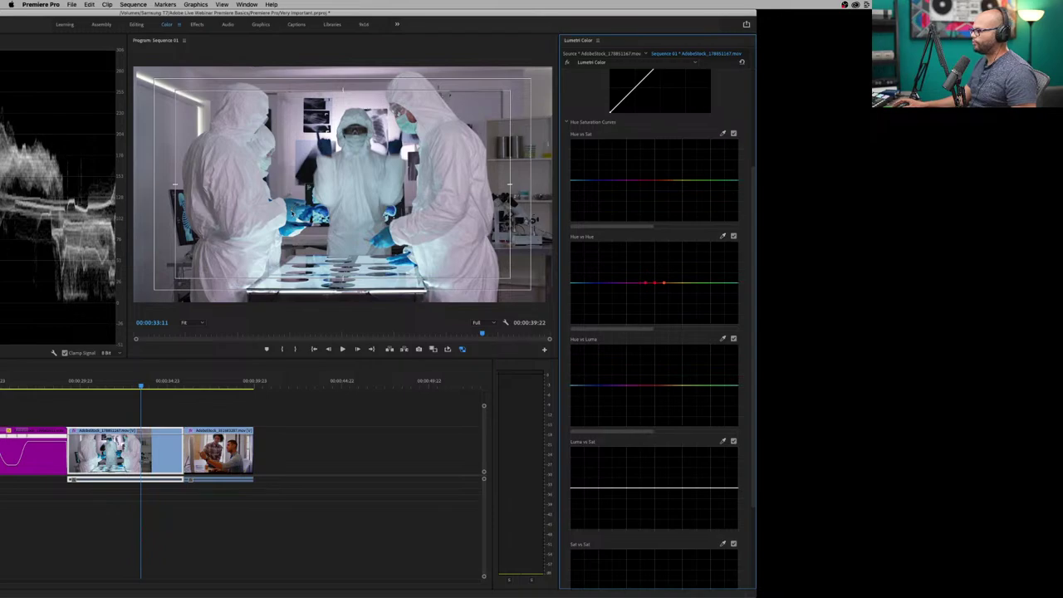
left_click_drag(654, 284, 640, 317)
left_click(655, 269, "super")
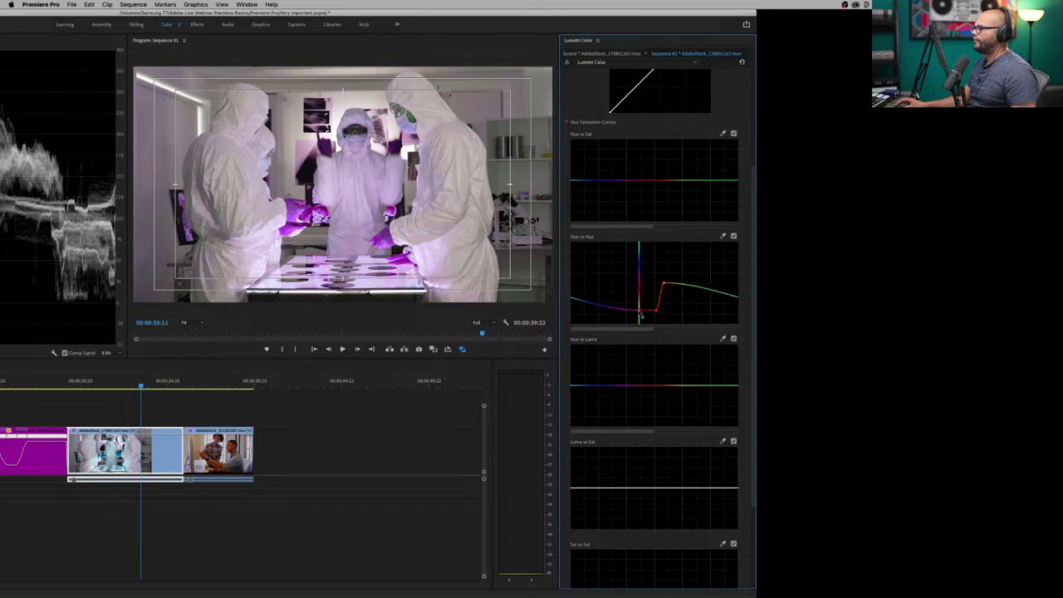
key("super+z")
key("super+z")
key("super+z")
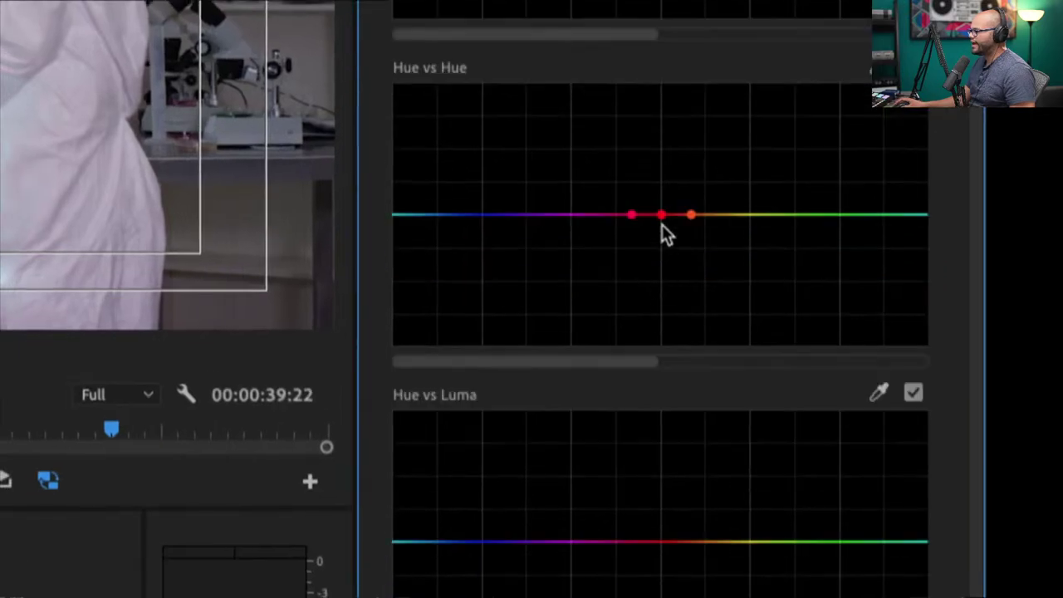
Try moving the middle red point of the Hue vs Hue curve below and above the baseline, and undo the changes.
left_click_drag(662, 218, 658, 262)
left_click(660, 143)
key("ctrl+z")
key("ctrl+z")
key("ctrl+z")
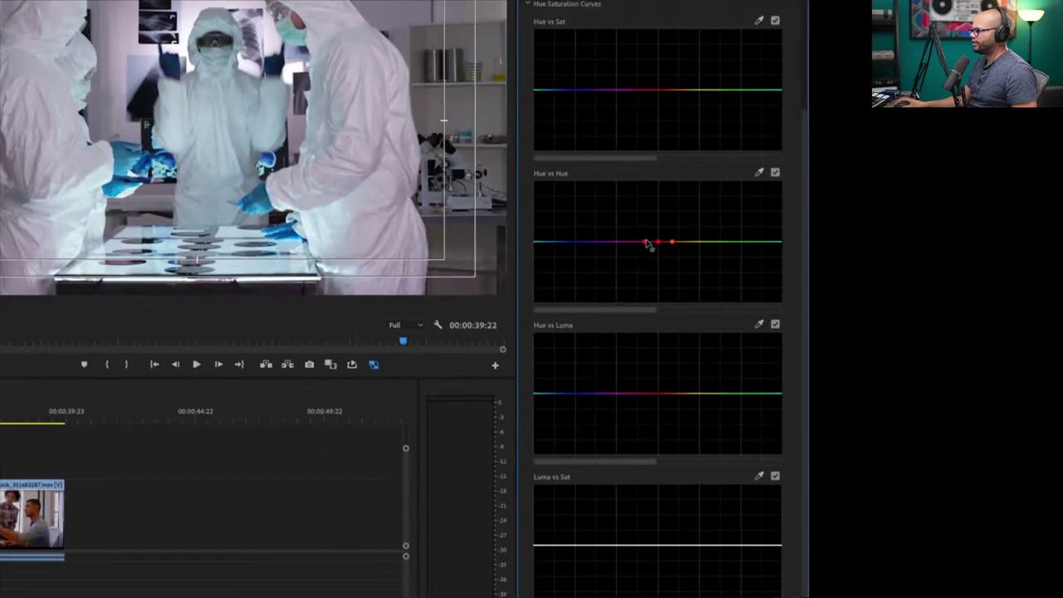
Clear the control points from the lab clip's Hue vs Hue curve and collapse Hue Saturation Curves.
mouse_move(646, 241)
left_mouse_down()
mouse_move(648, 302)
mouse_move(646, 213)
mouse_move(647, 246)
left_mouse_up()
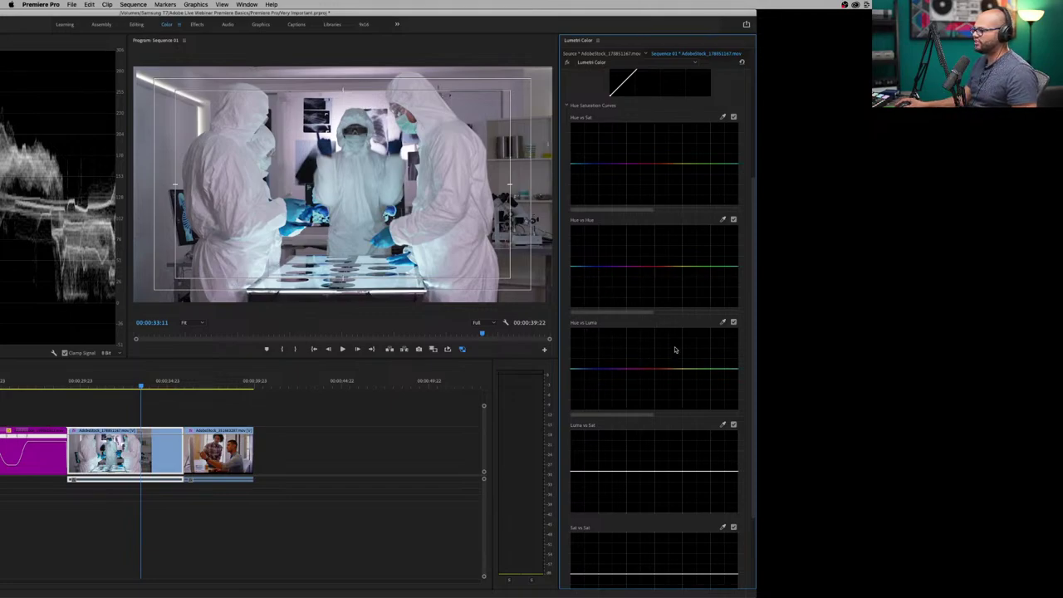
left_click(569, 105)
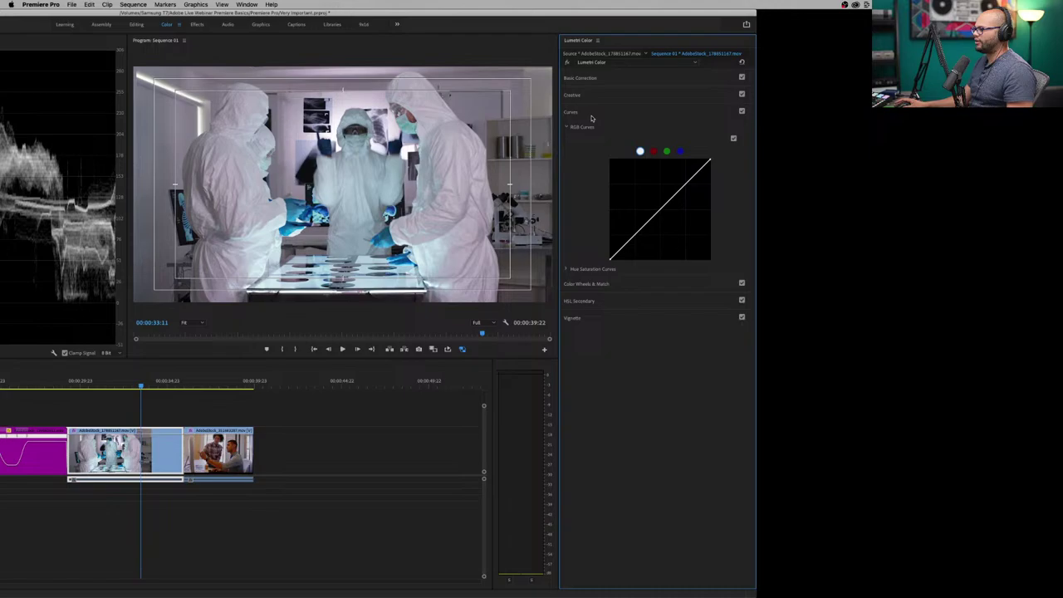
Expand Color Wheels & Match and turn on Comparison View for the lab clip at 00:00:34:16.
left_click(590, 284)
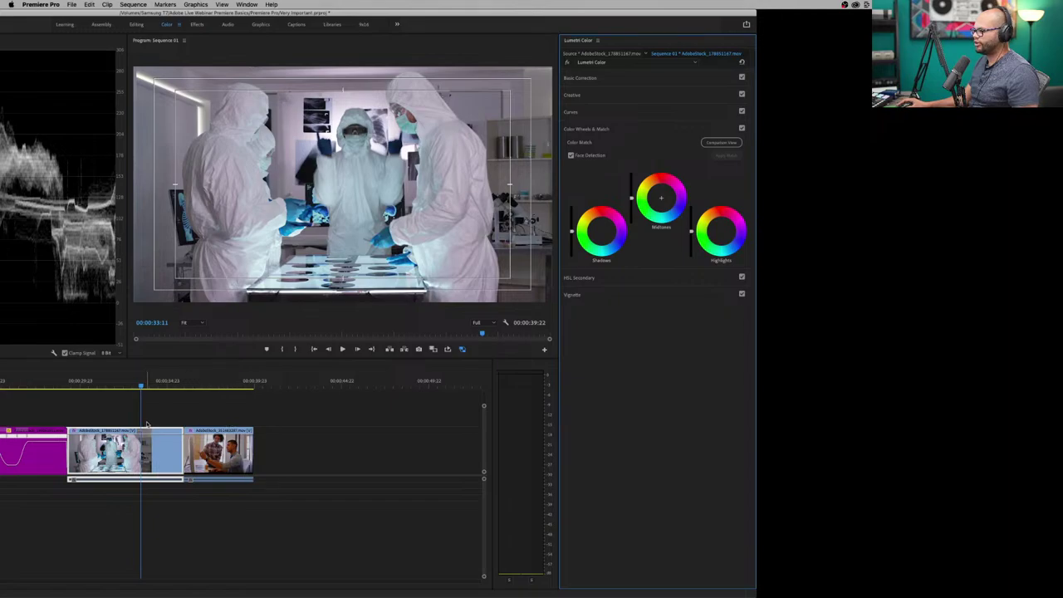
left_click_drag(407, 15, 515, 15)
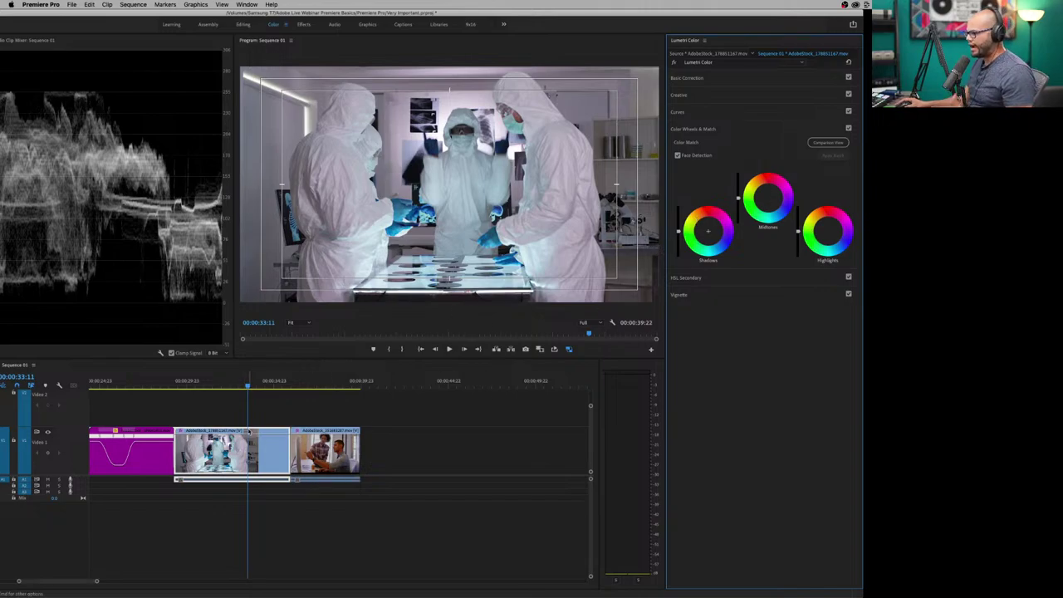
left_click(321, 384)
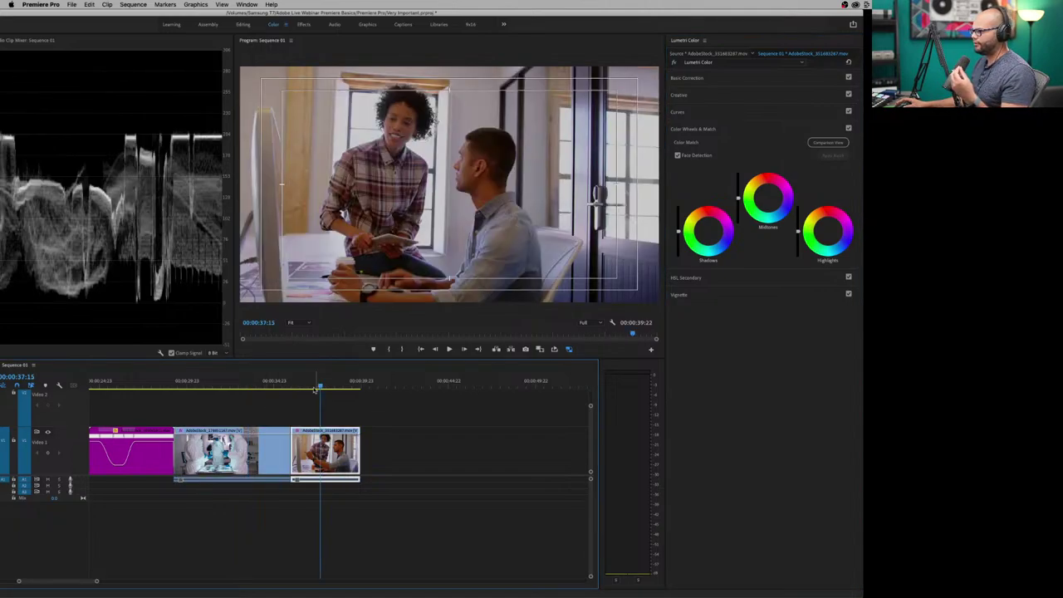
left_click(268, 384)
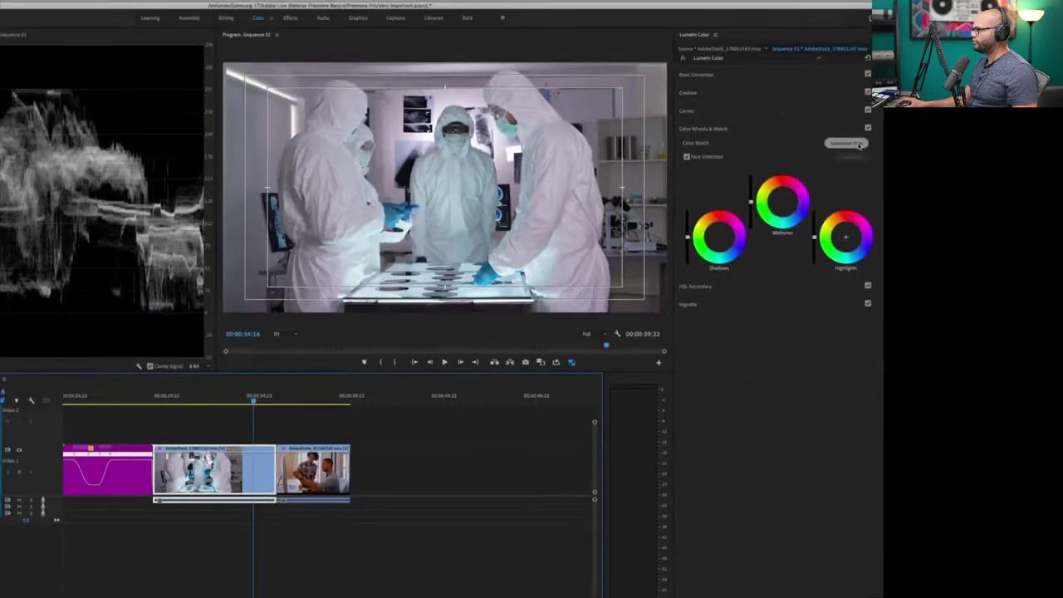
left_click(831, 142)
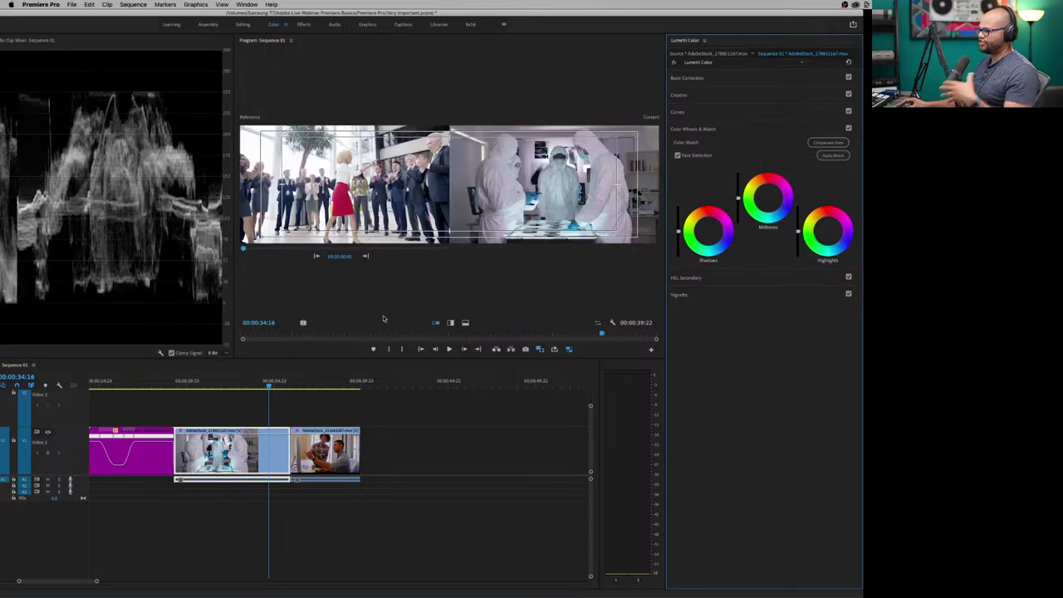
Enlarge the Program monitor and set the comparison's reference frame to the office clip at 00:00:37:22.
left_click_drag(234, 133, 13, 198)
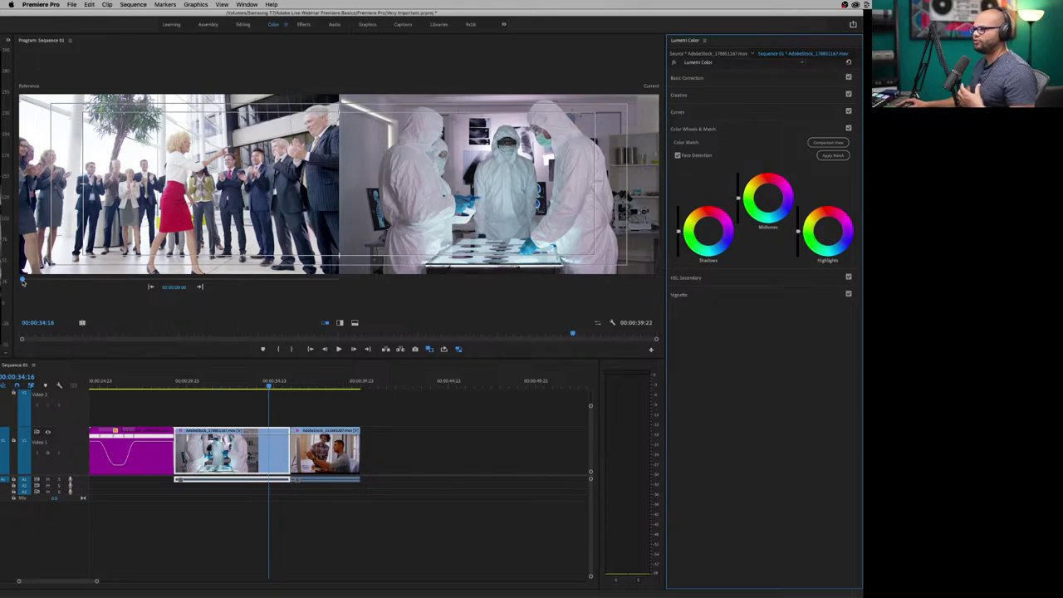
left_click_drag(22, 280, 313, 283)
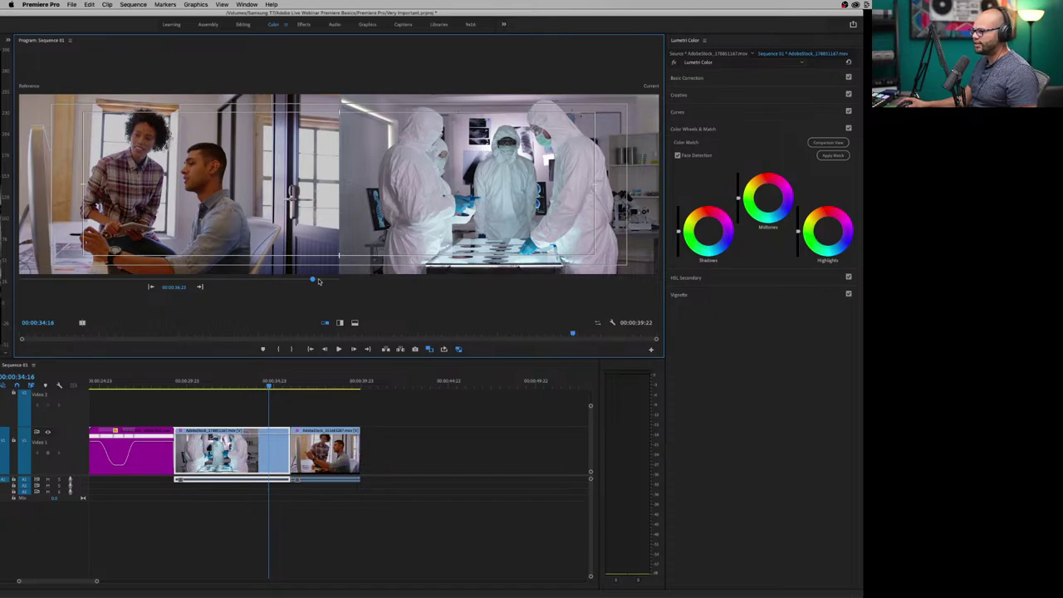
mouse_move(313, 280)
left_mouse_down()
mouse_move(232, 284)
mouse_move(320, 285)
left_mouse_up()
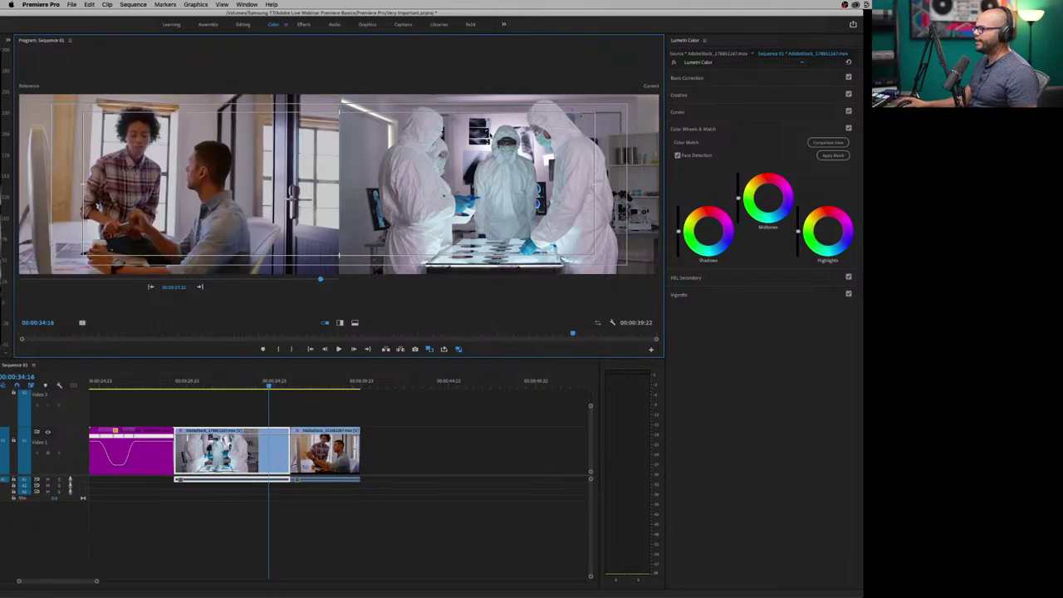
Apply Color Match to the lab clip at 00:00:33:04, and switch off its Color Wheels & Match section.
left_click_drag(268, 381, 242, 385)
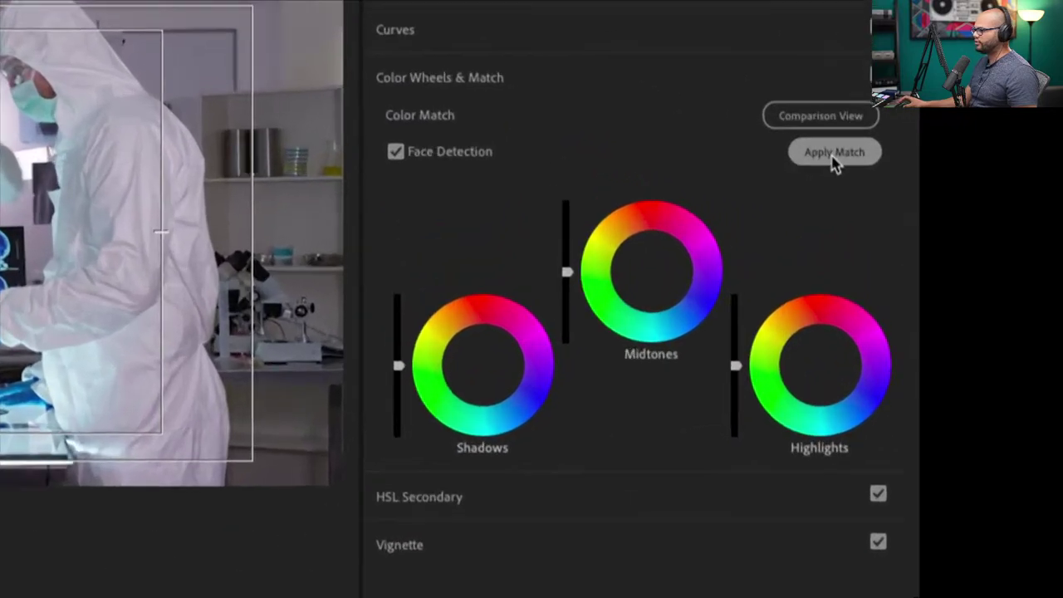
left_click(835, 157)
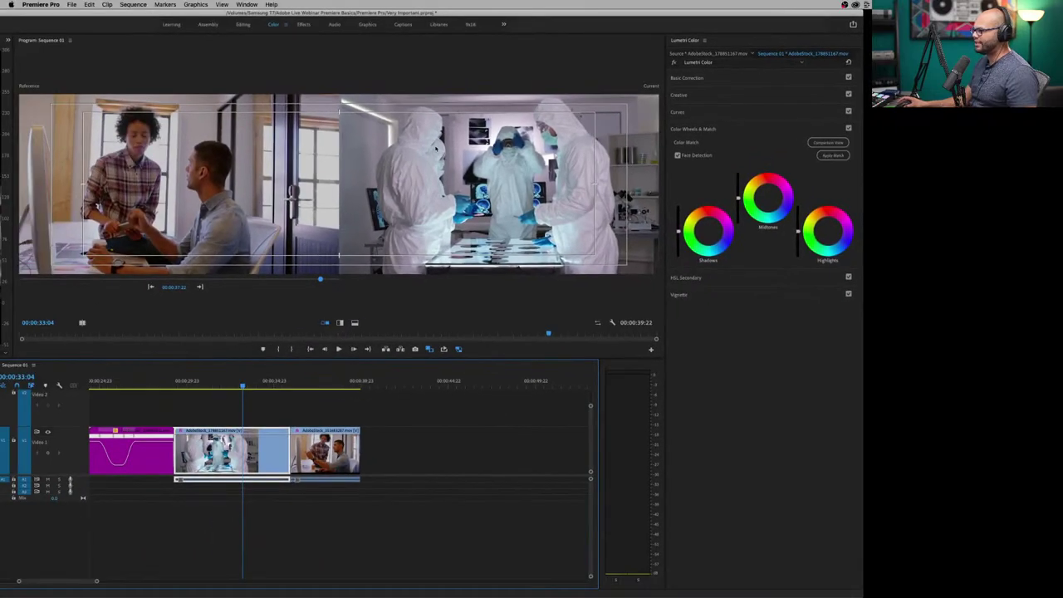
left_click(833, 155)
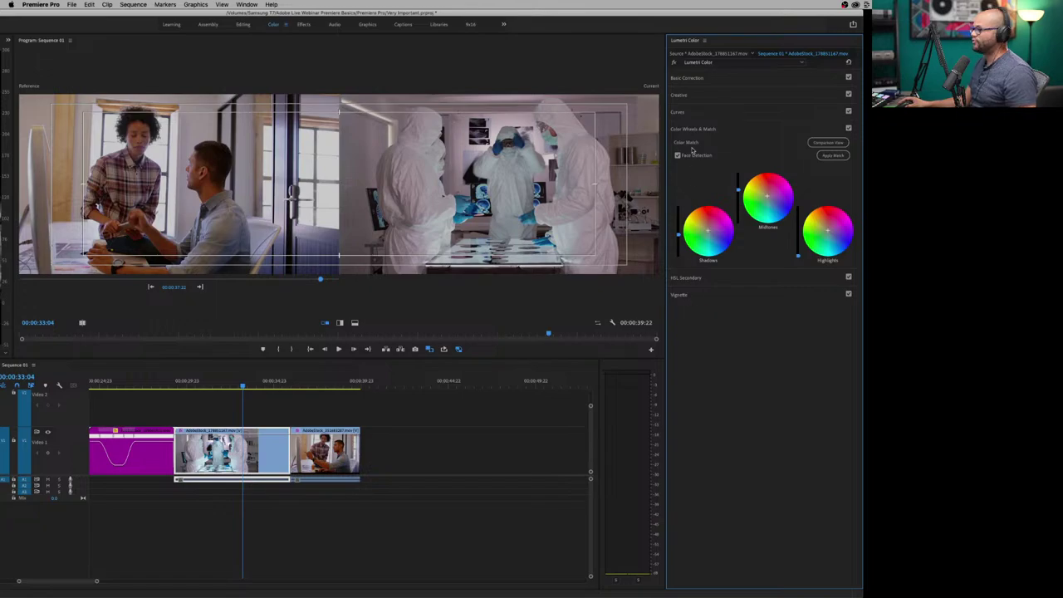
left_click(849, 129)
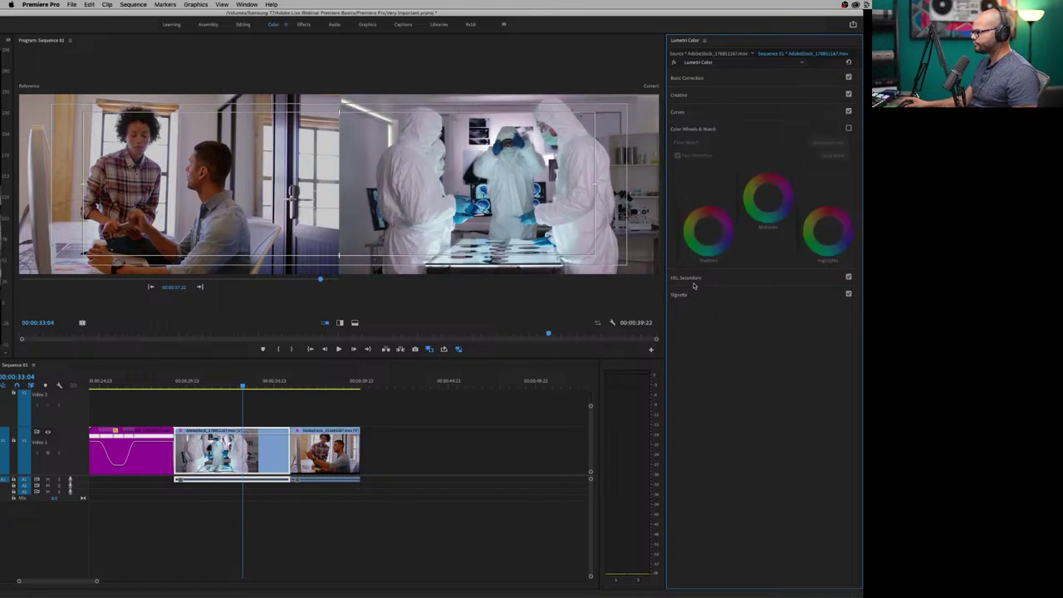
Go to the office clip at 00:00:37:07, expand its Vignette settings, and return the Program monitor to Composite Video.
left_click(315, 383)
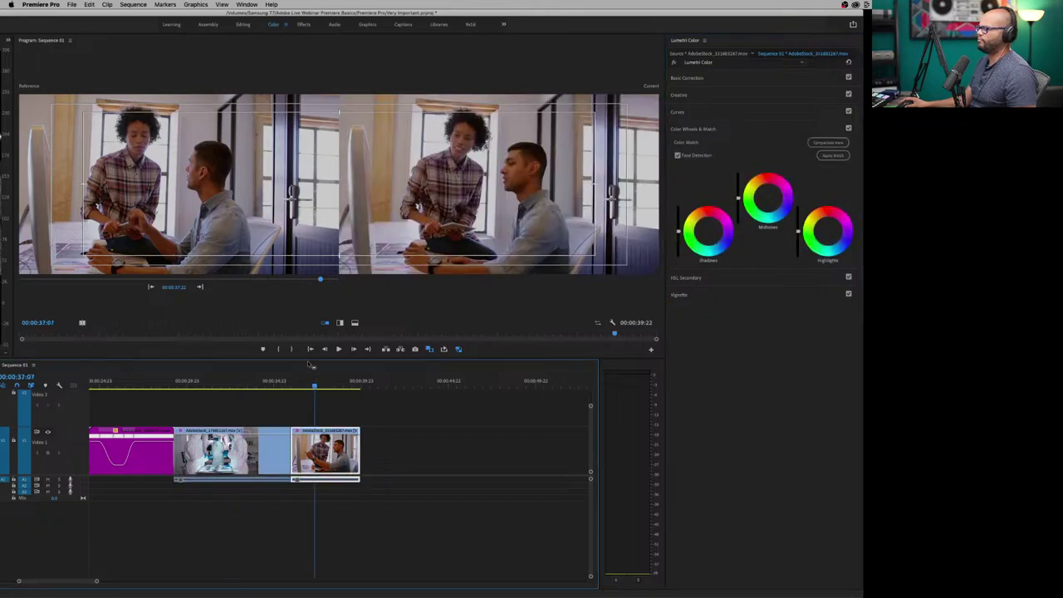
left_click(679, 297)
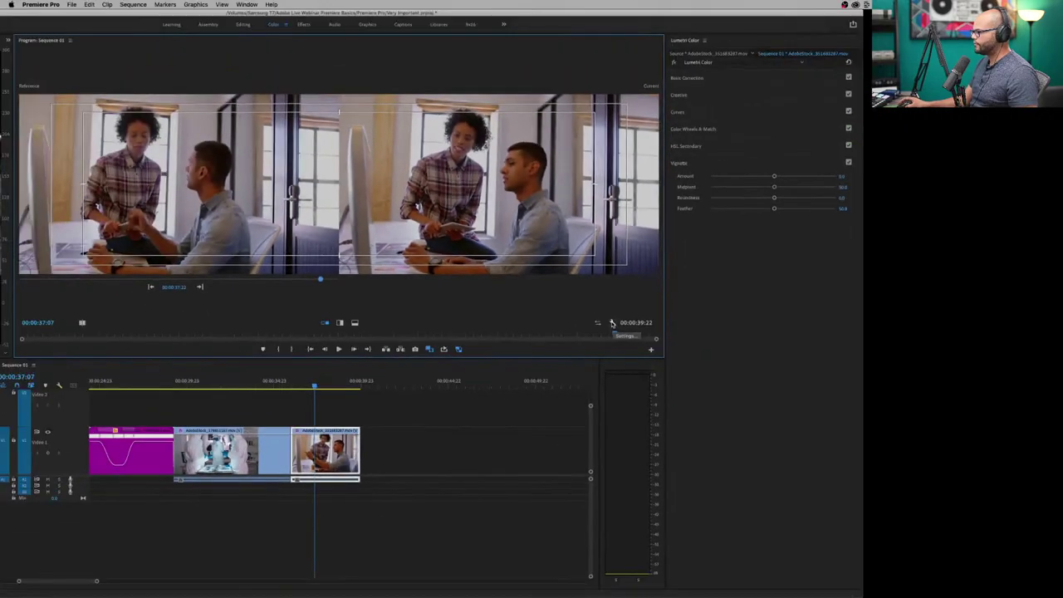
left_click(612, 323)
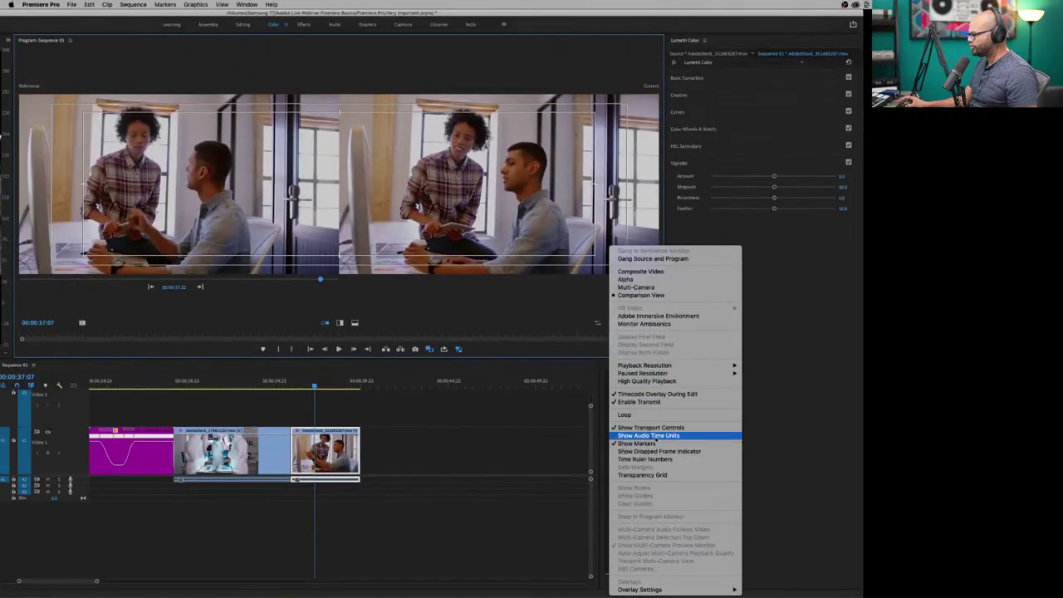
left_click(666, 271)
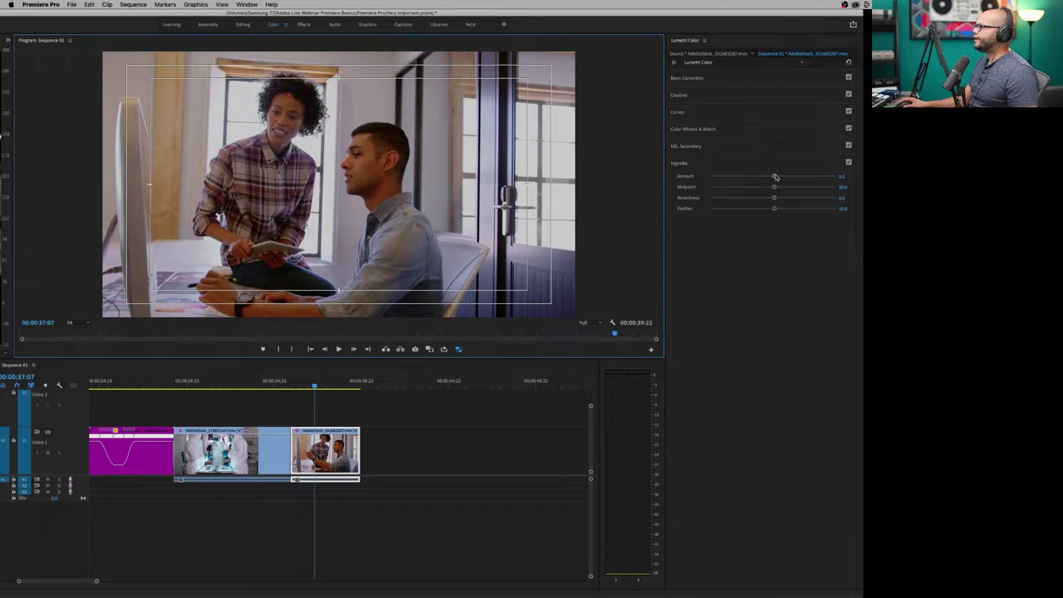
Add a dark vignette to the office clip with Amount about -1.0, Midpoint about 17.8, Roundness about -20 and Feather about 52.
left_click_drag(773, 177, 708, 177)
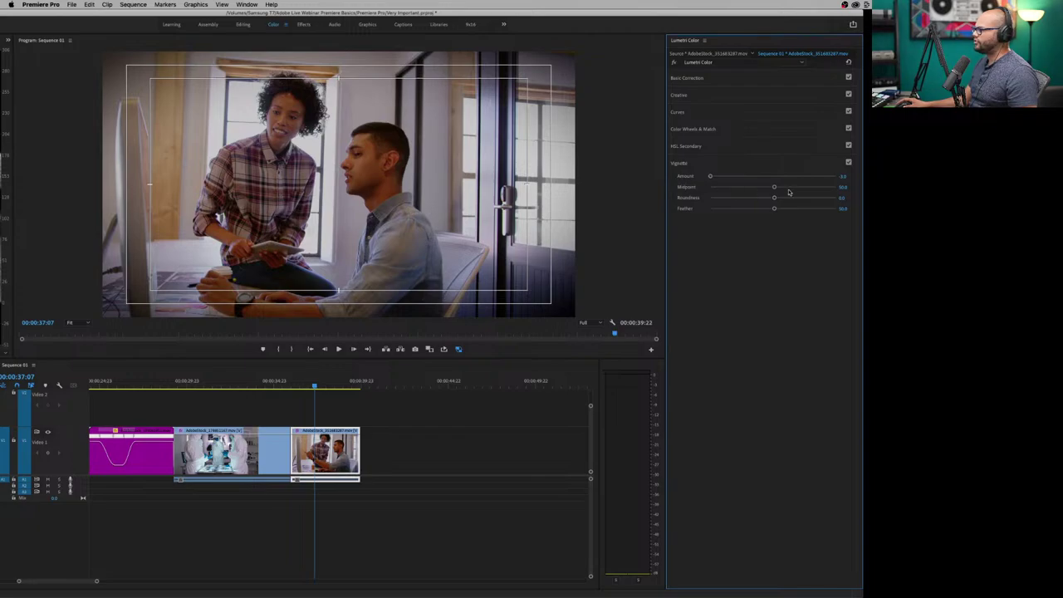
mouse_move(772, 188)
left_mouse_down()
mouse_move(707, 190)
mouse_move(760, 198)
mouse_move(690, 209)
mouse_move(775, 209)
left_mouse_up()
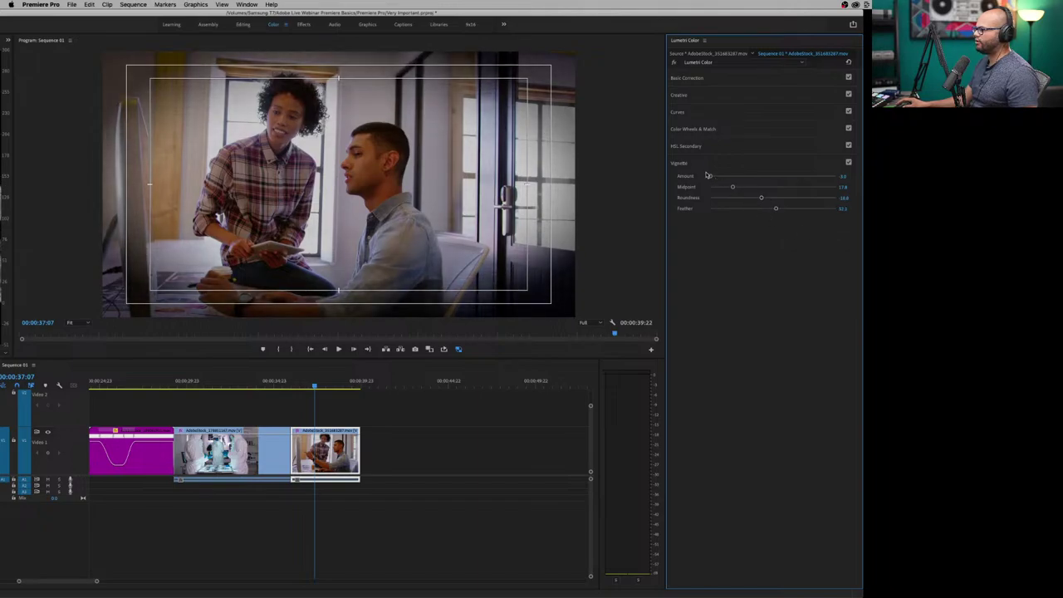
left_click_drag(710, 176, 752, 176)
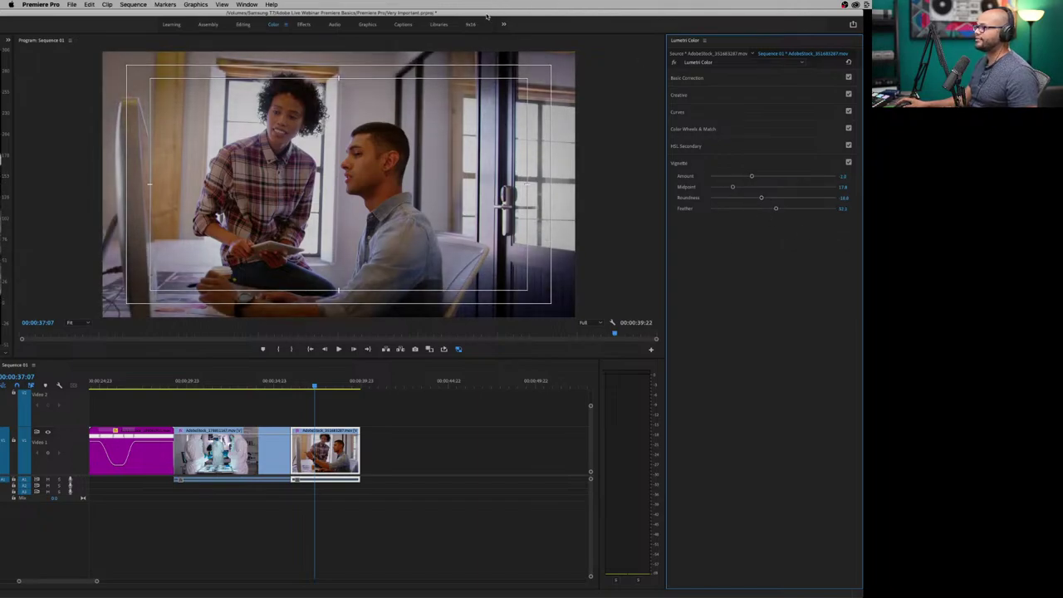
Bring the application window back fully on screen and split the lab clip at 00:00:33:06 with the Razor tool.
left_click_drag(487, 15, 702, 6)
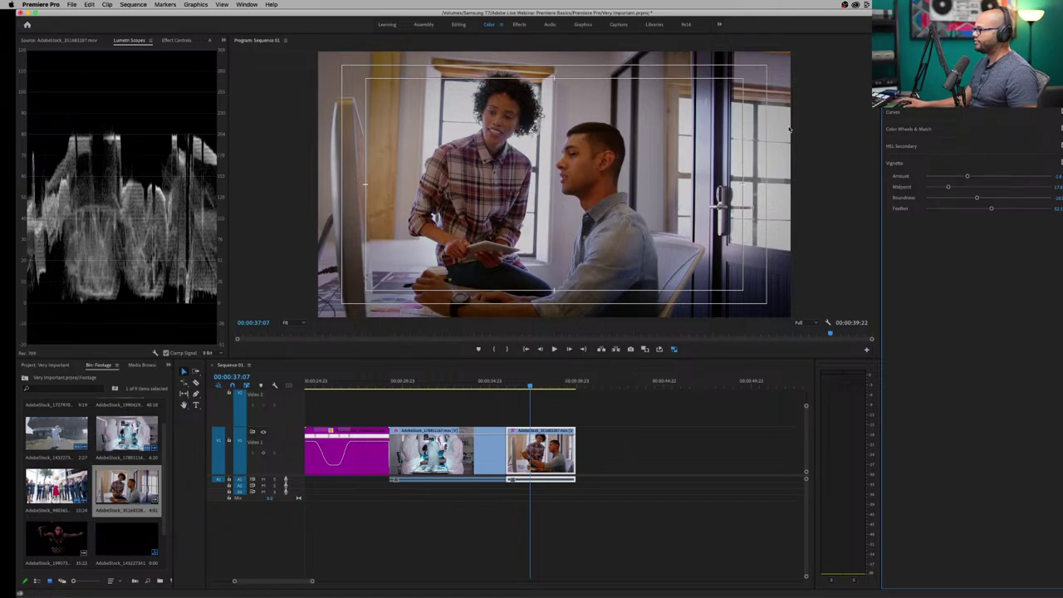
left_click_drag(644, 15, 631, 15)
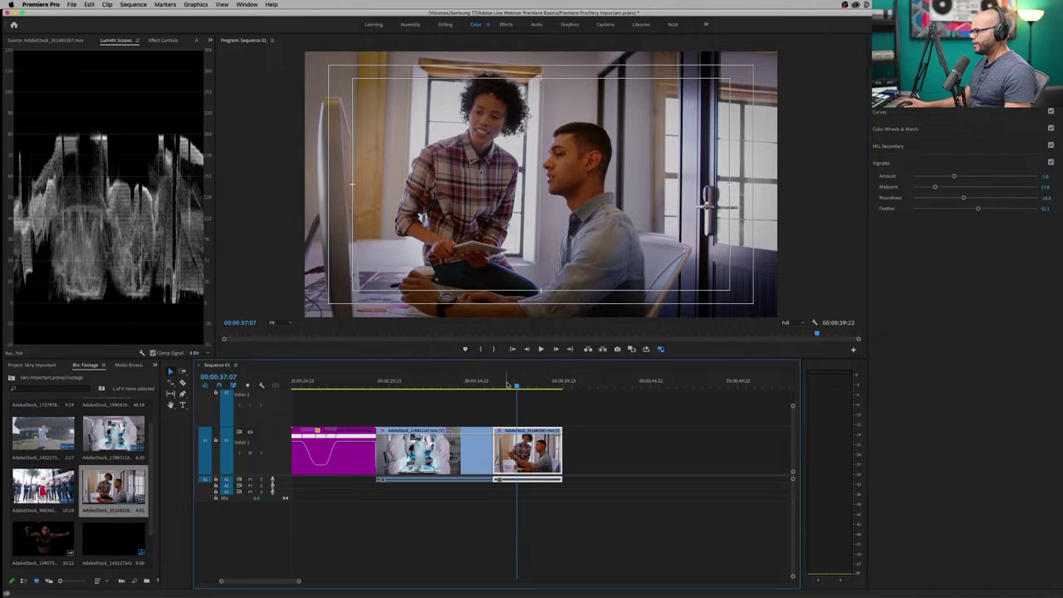
left_click_drag(514, 385, 446, 389)
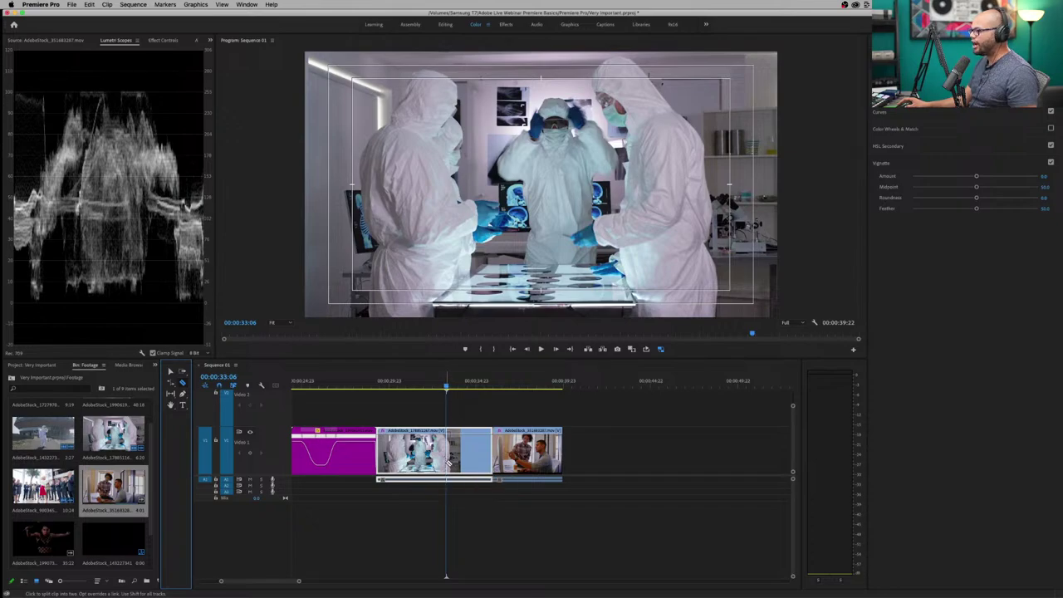
left_click(446, 452)
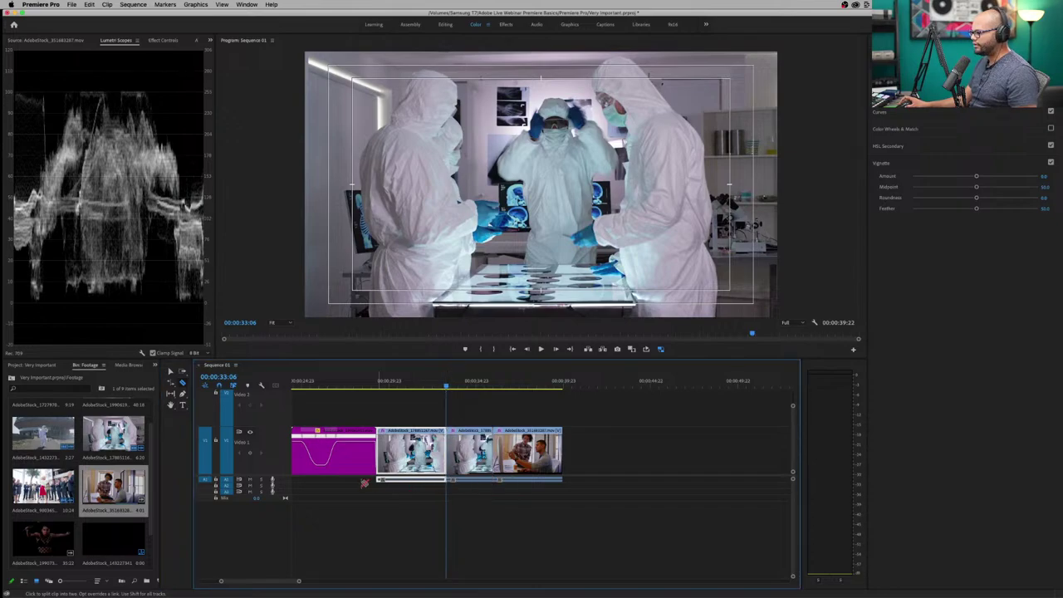
Expand the height of the audio tracks, and split the lab clip again at 00:00:32:14 with the Razor tool.
double_click(274, 481)
double_click(274, 481)
left_click(470, 490)
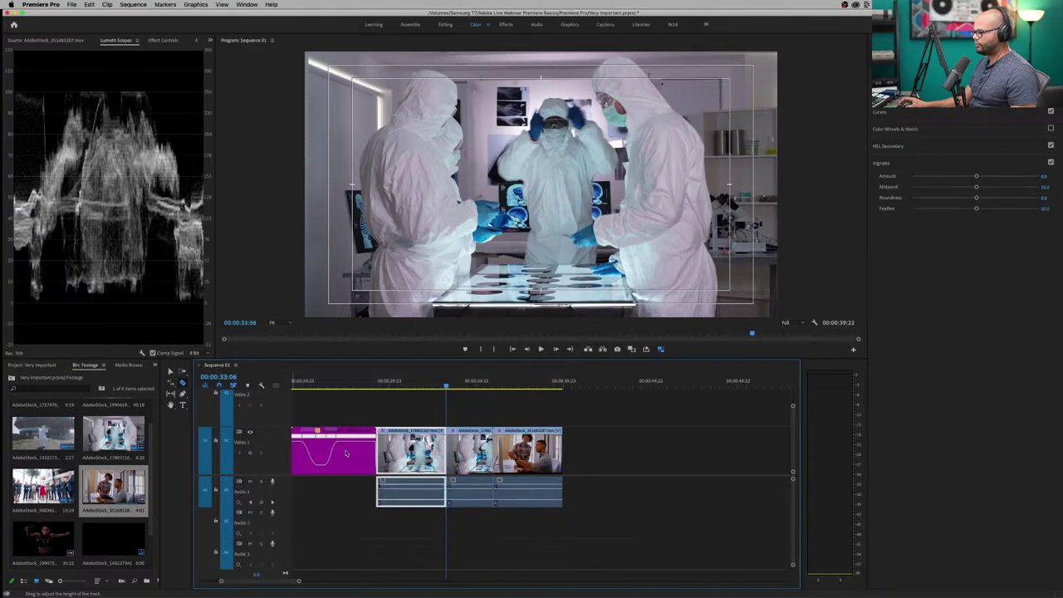
key("space")
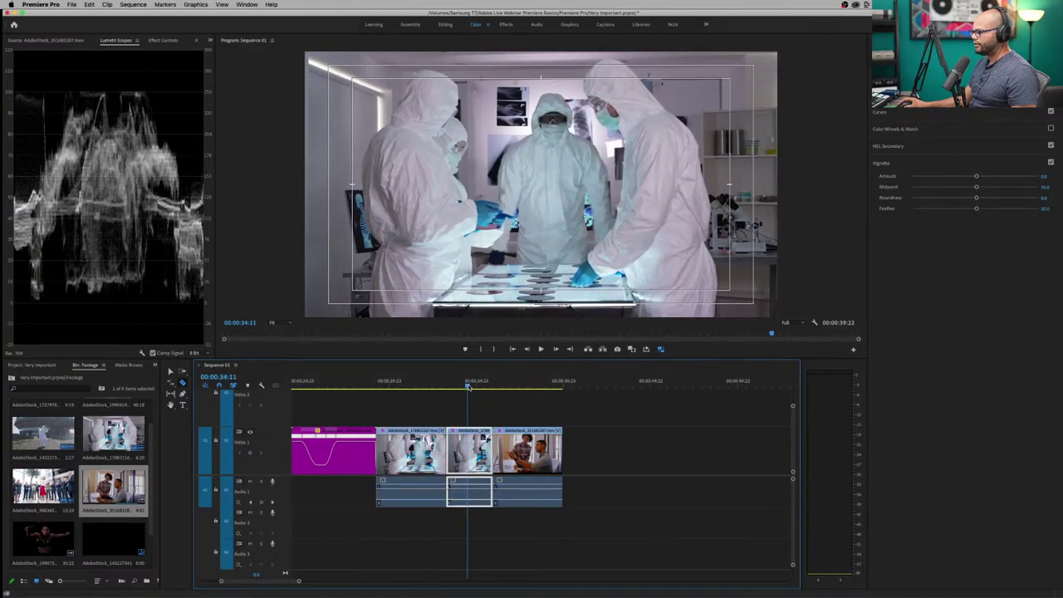
left_click_drag(454, 388, 434, 389)
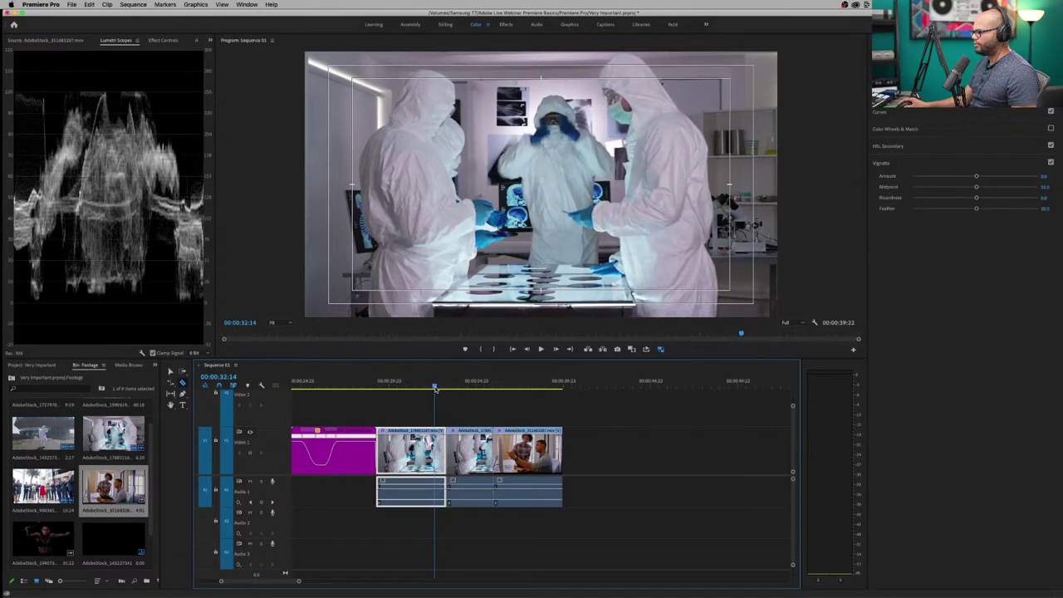
left_click(434, 457)
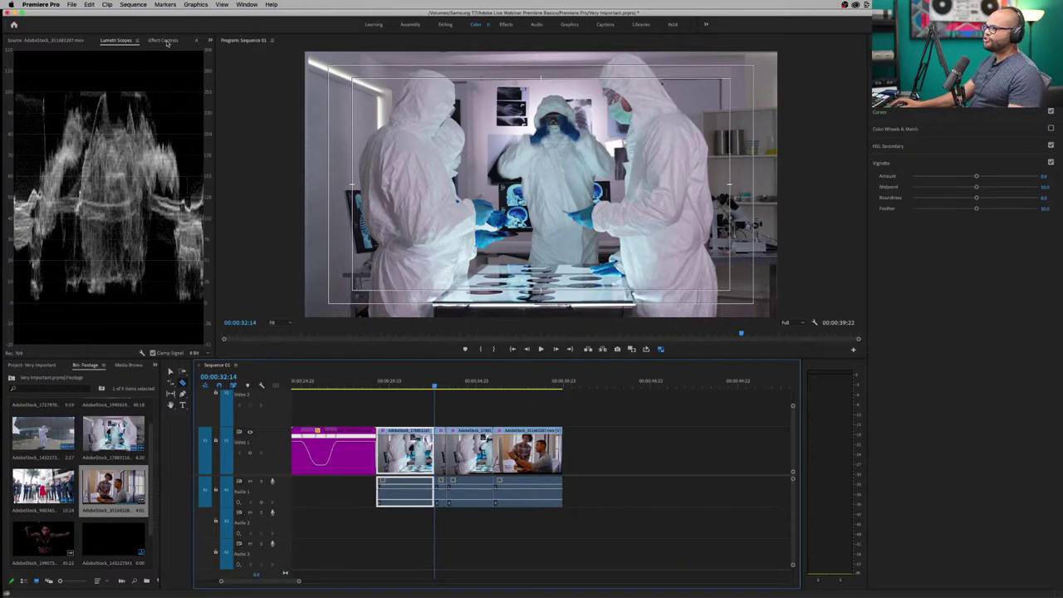
Search the effects for "black &" and apply Black & White to the short lab segment starting at 00:00:32:14.
left_click(247, 5)
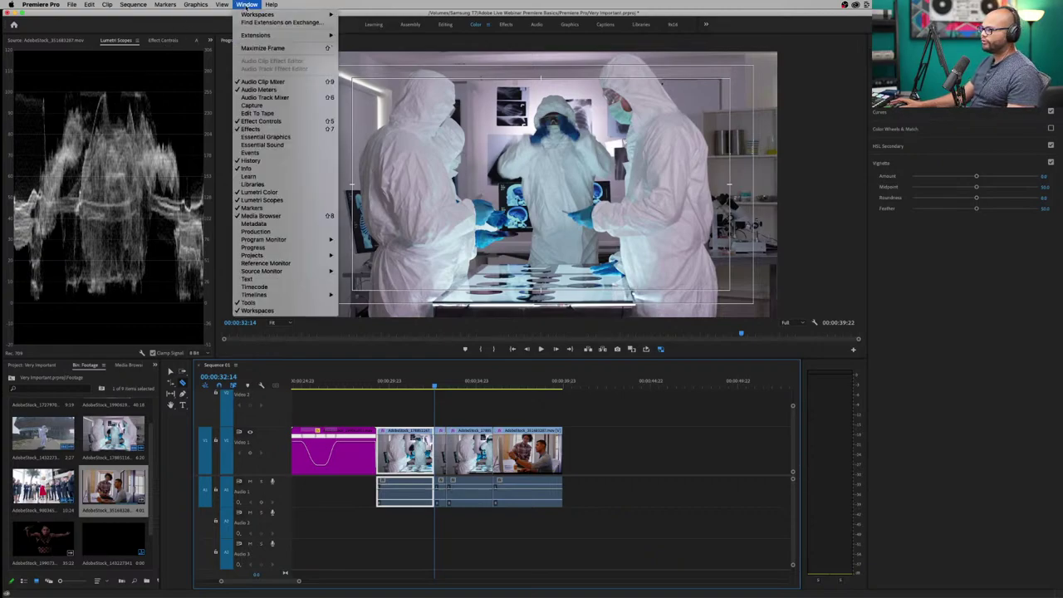
left_click(250, 129)
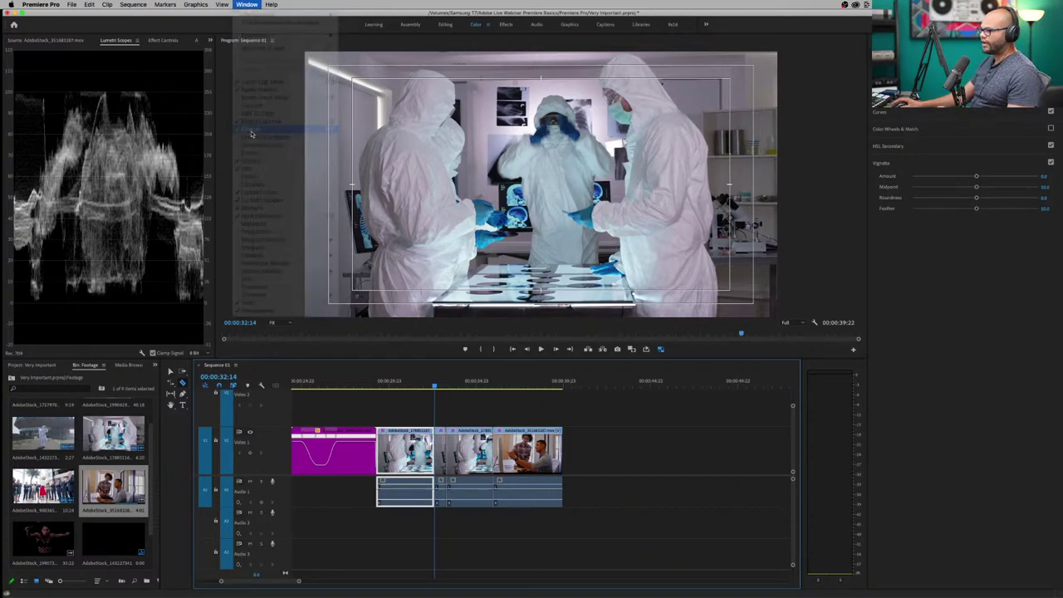
left_click(60, 379)
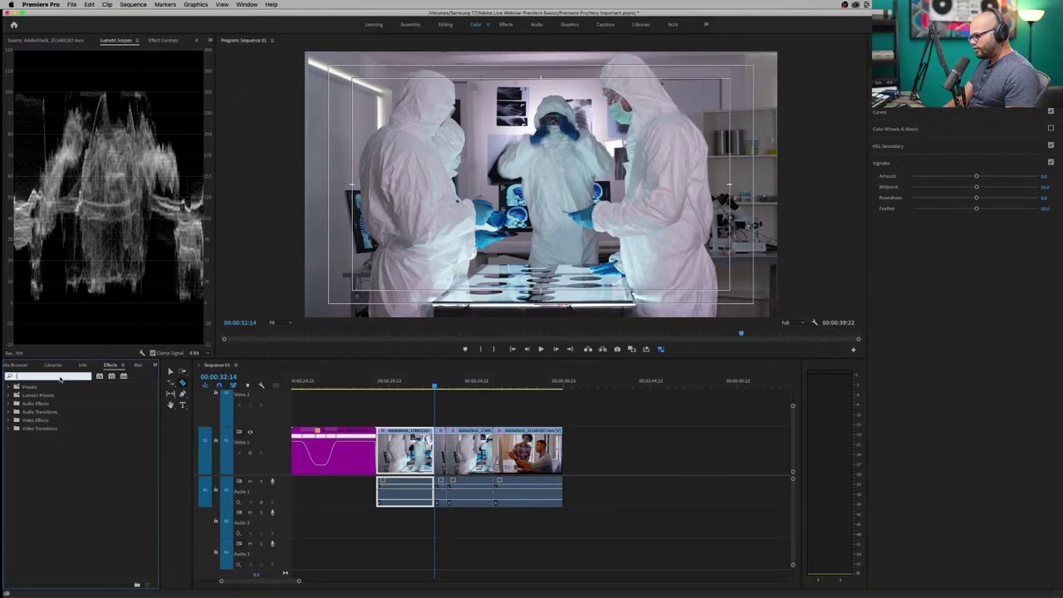
type("bla")
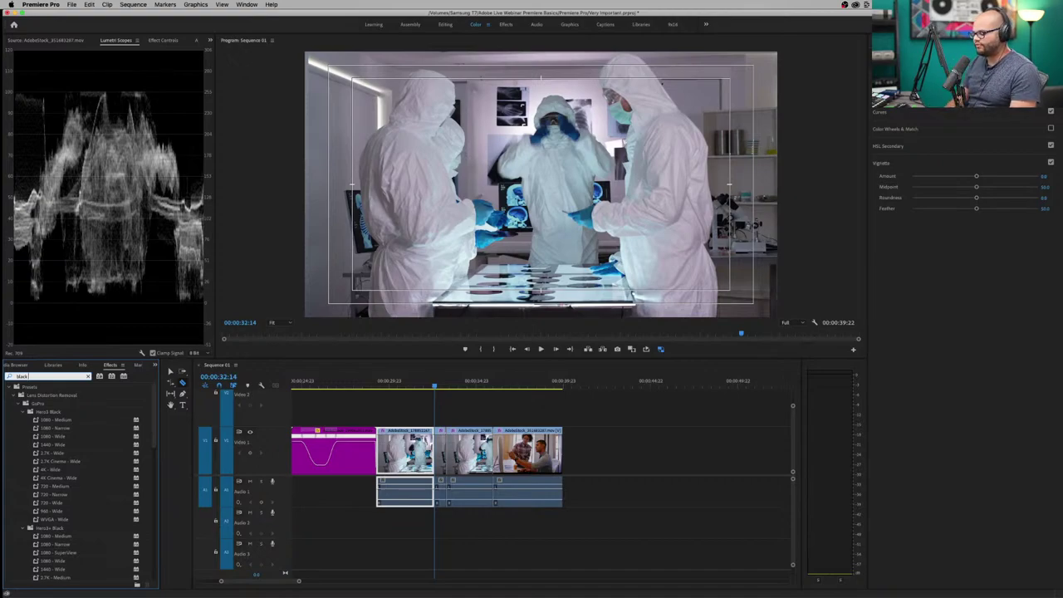
type("ck")
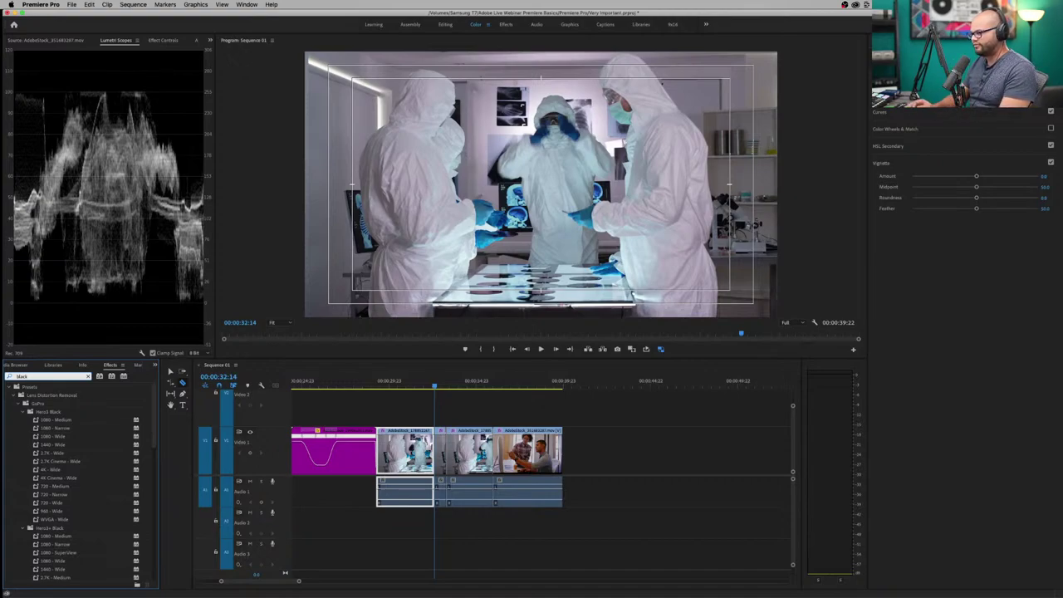
type(" &")
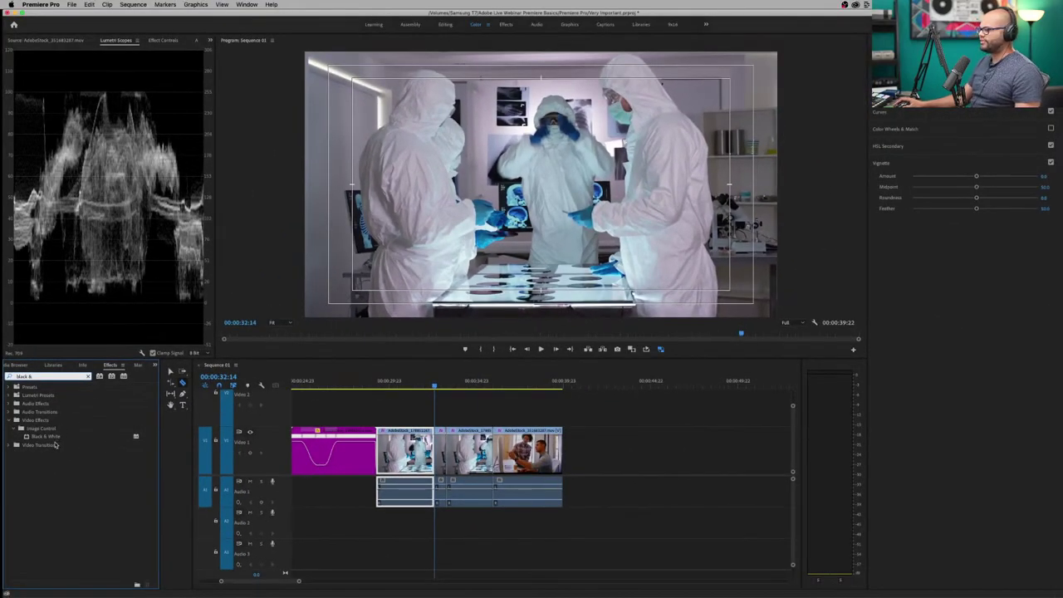
left_click(48, 487)
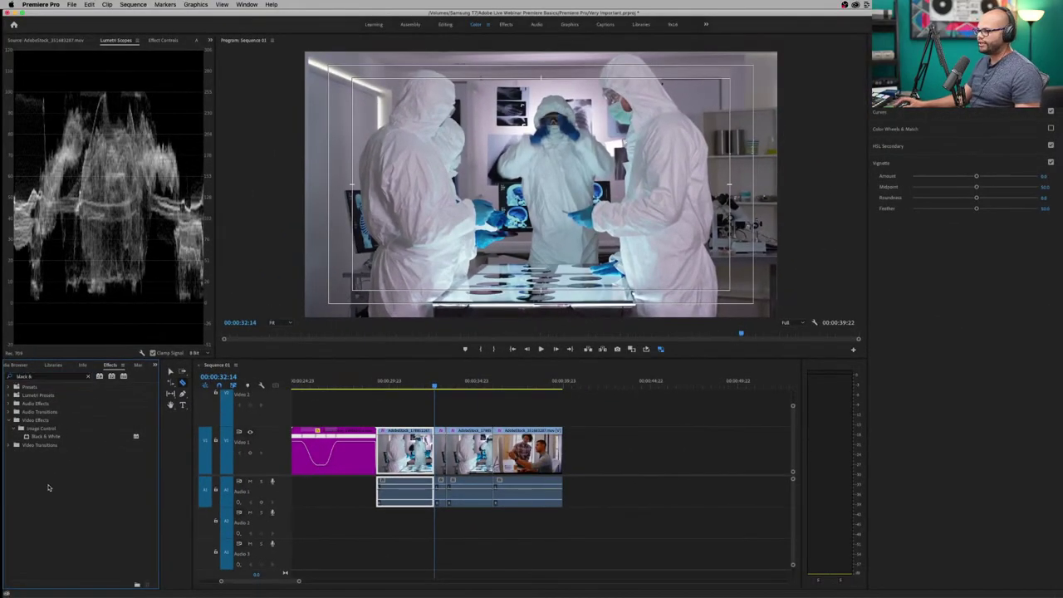
left_click_drag(46, 438, 440, 449)
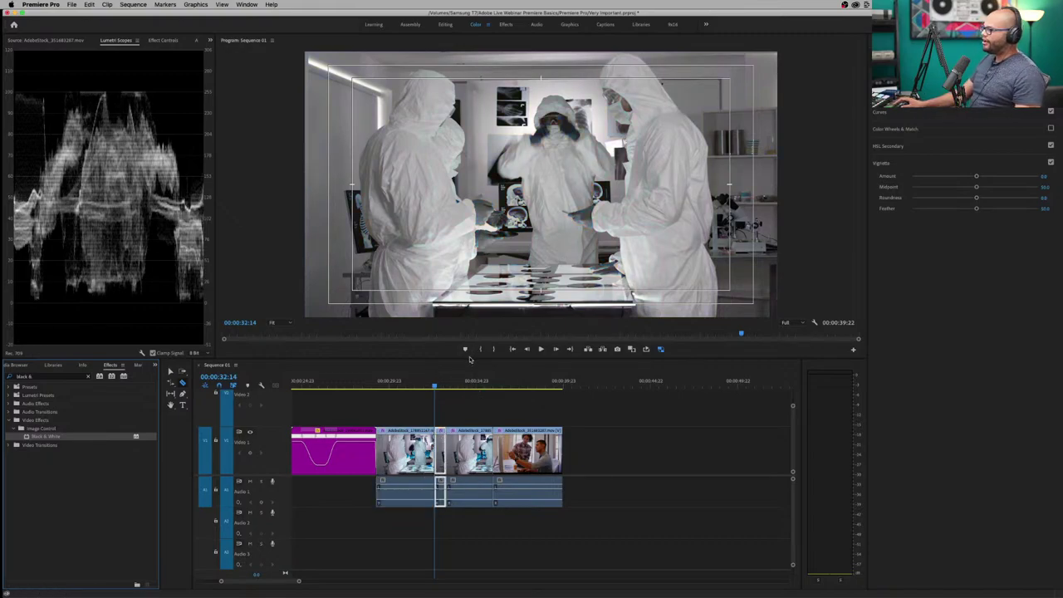
Enlarge the Program monitor, play the sequence through the black-and-white segment to the office clip's end, and deselect the clips.
left_click_drag(469, 359, 415, 427)
key("space")
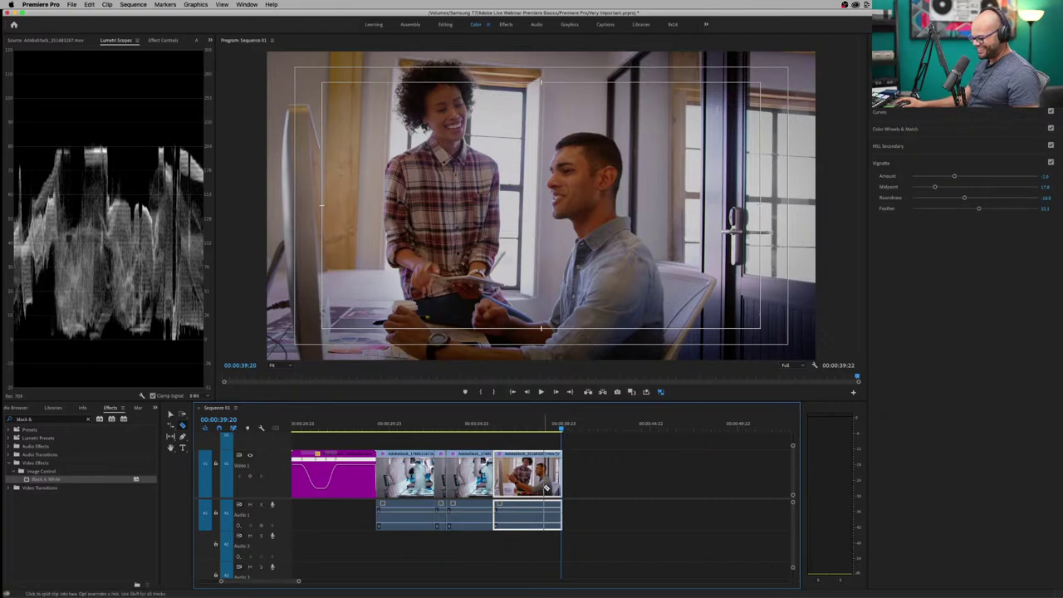
left_click_drag(611, 519, 698, 533)
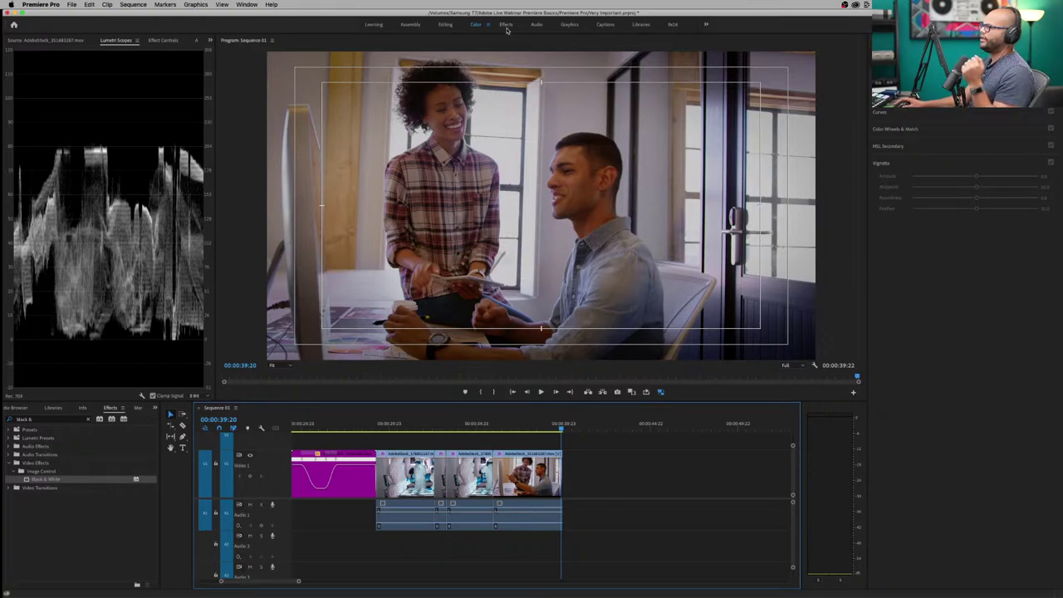
Switch to the Audio workspace and reset it to its saved layout.
left_click(536, 25)
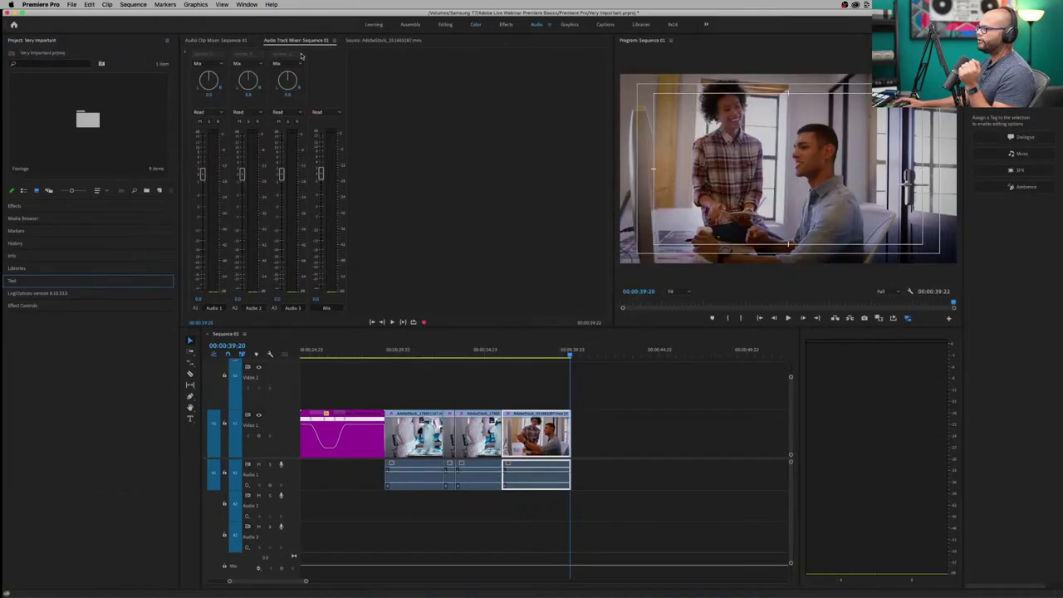
left_click(247, 5)
mouse_move(274, 14)
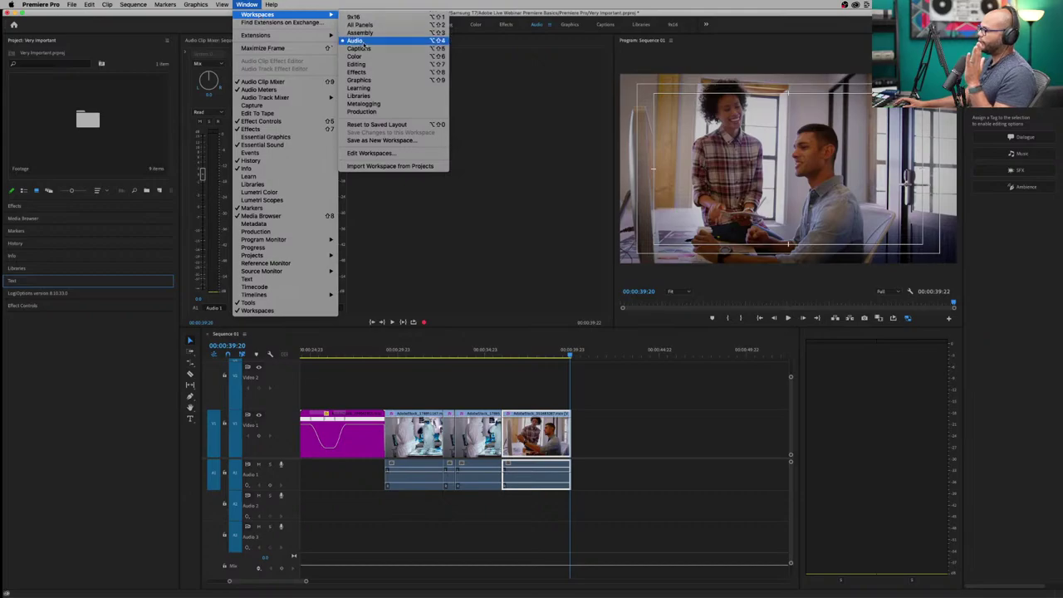
left_click(357, 42)
left_click(249, 5)
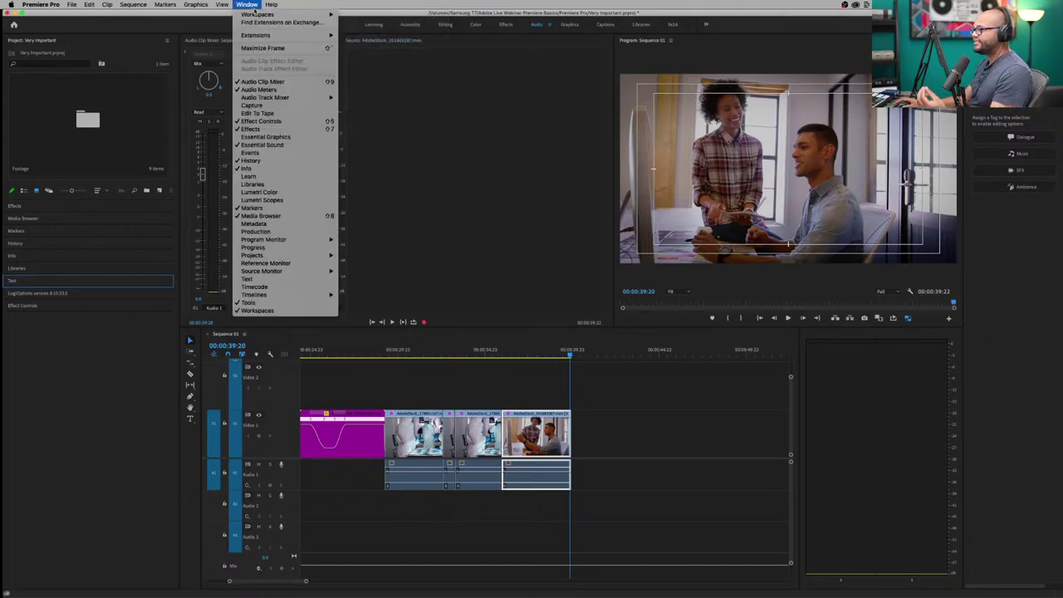
mouse_move(259, 14)
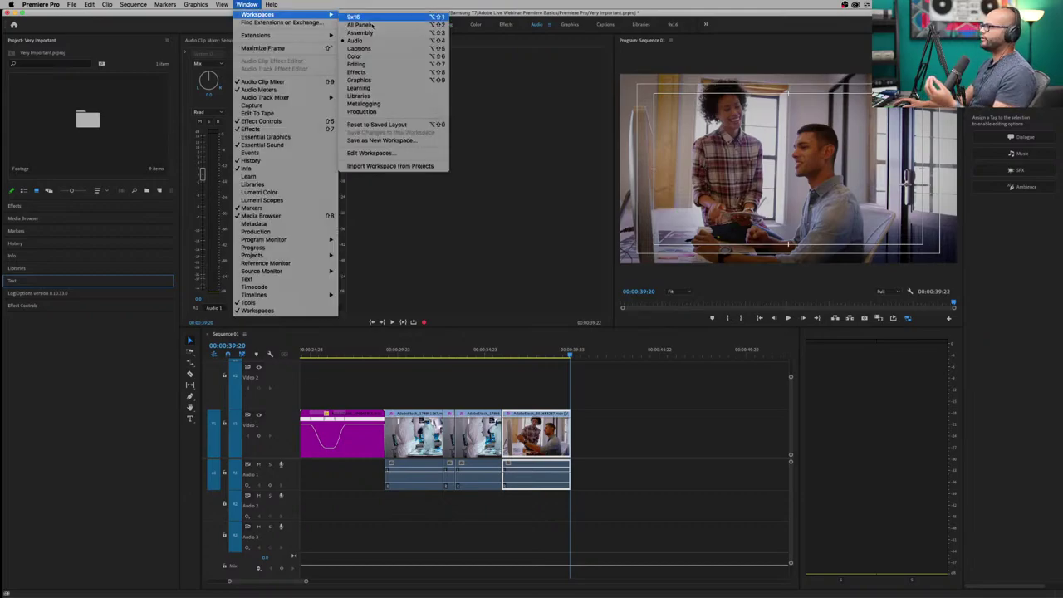
left_click(428, 124)
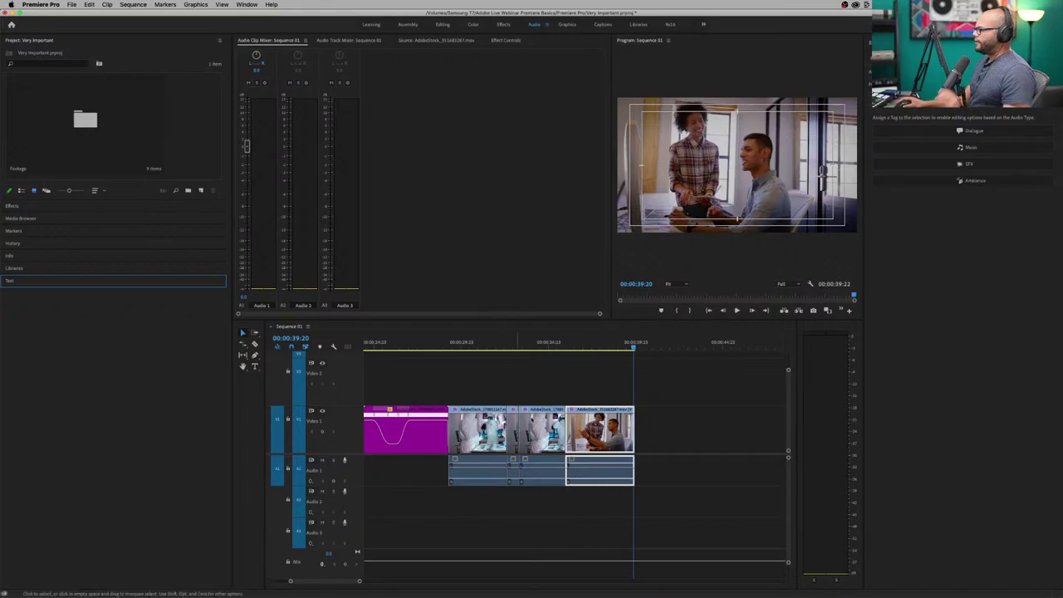
Deselect the clips, fit the whole edit into the timeline view, and move the playhead to 00:00:00:00.
left_click(657, 387)
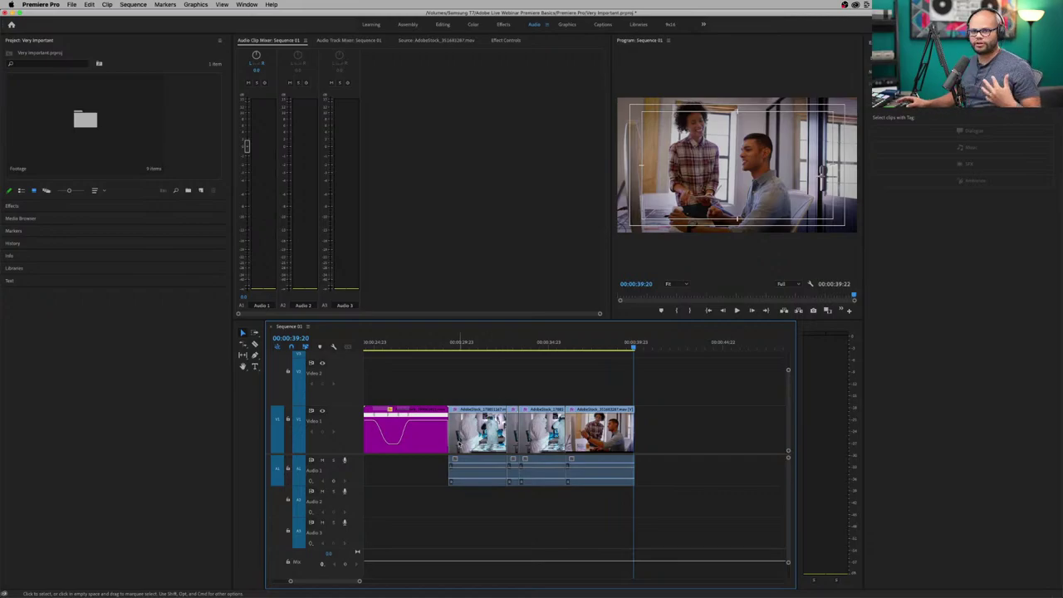
key("minus")
key("minus")
key("minus")
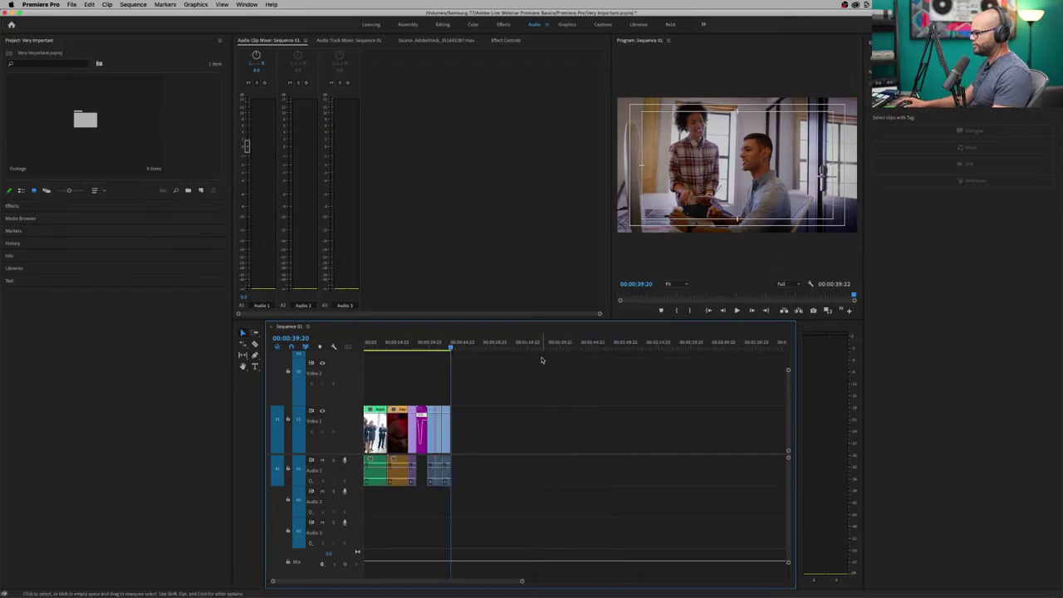
key("Home")
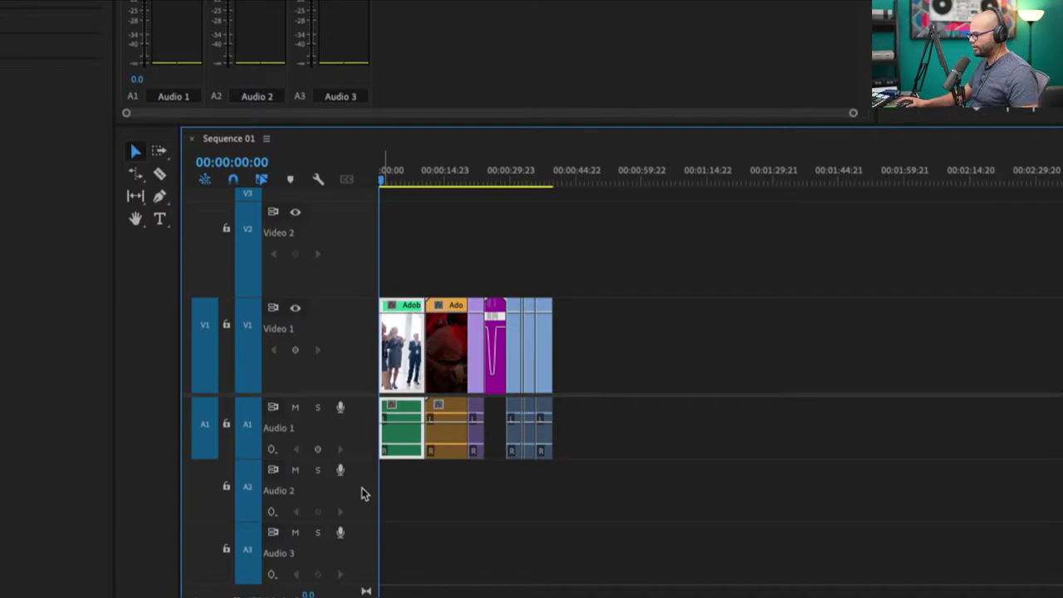
Open the Voice-Over Record Settings of the Audio 2 track.
right_click(364, 494)
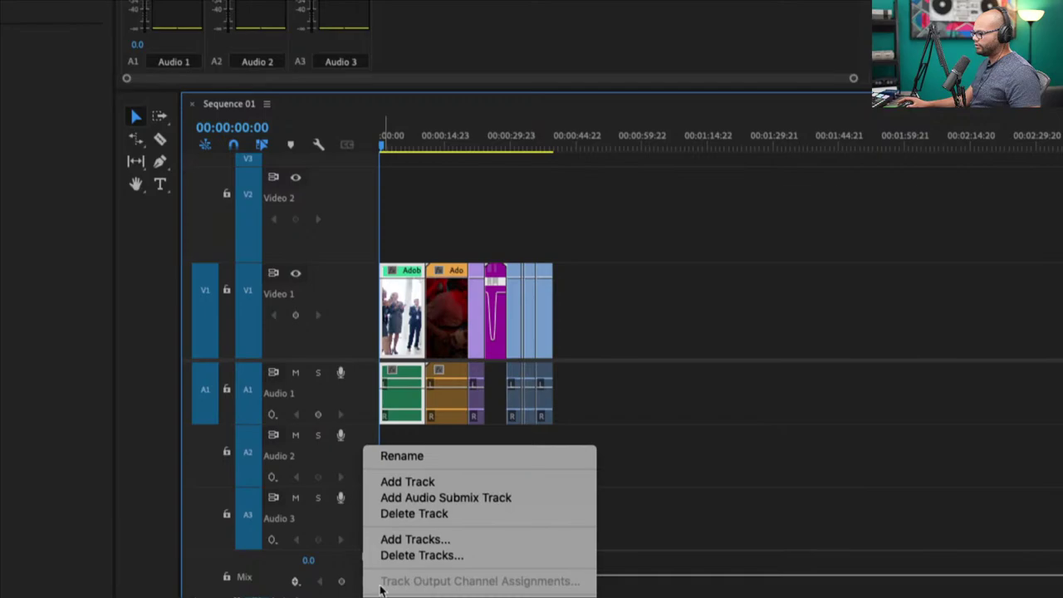
left_click(432, 442)
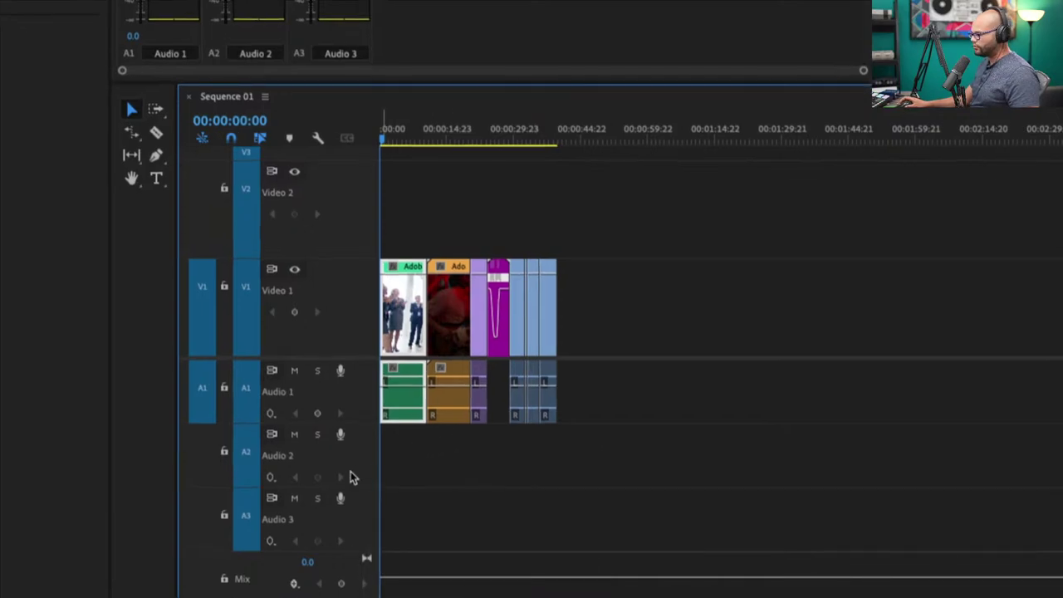
right_click(364, 450)
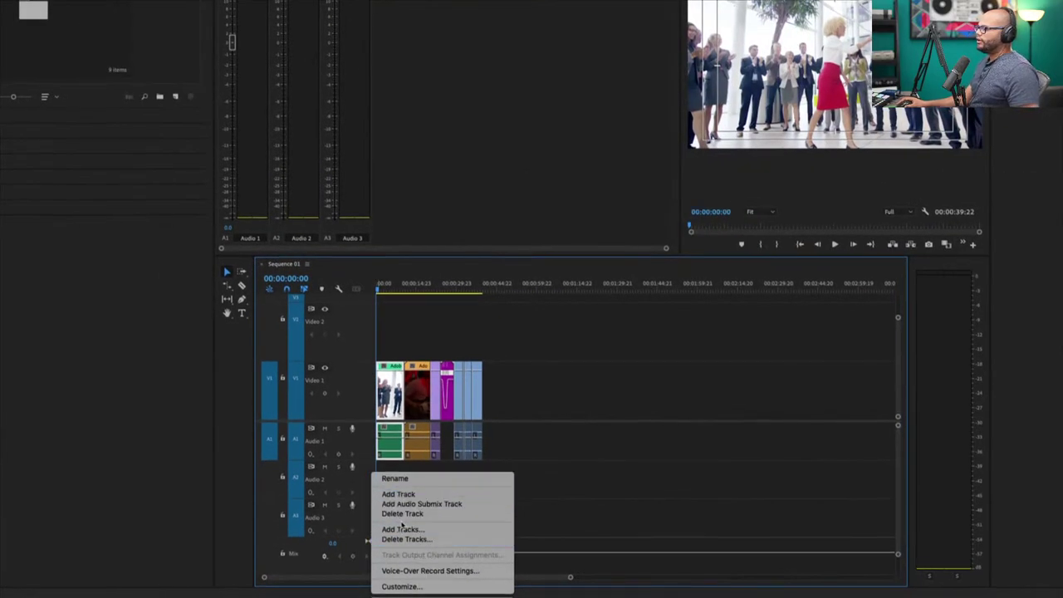
left_click(370, 485)
right_click(369, 480)
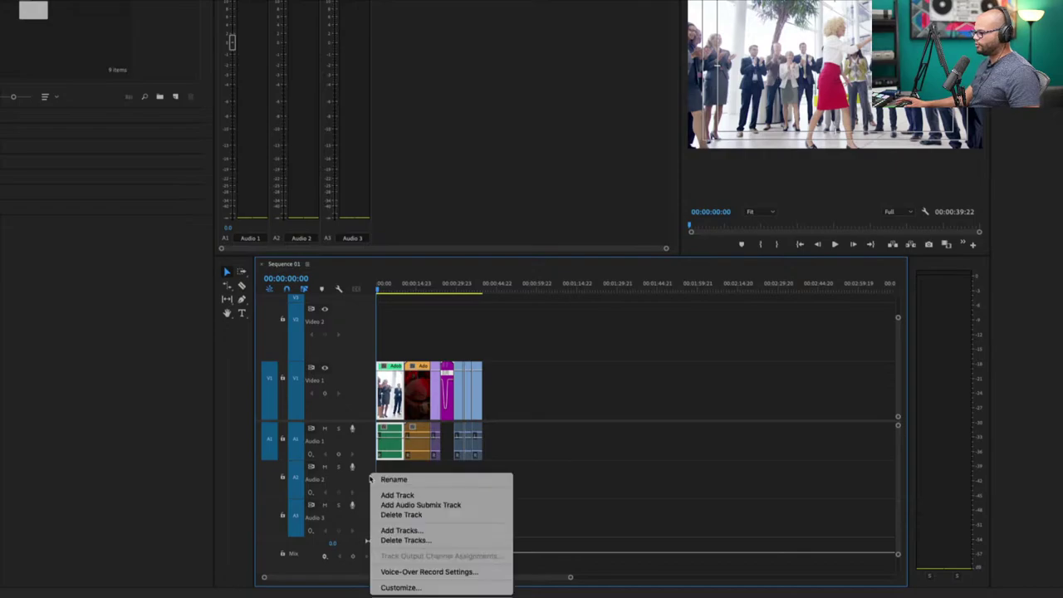
left_click(444, 572)
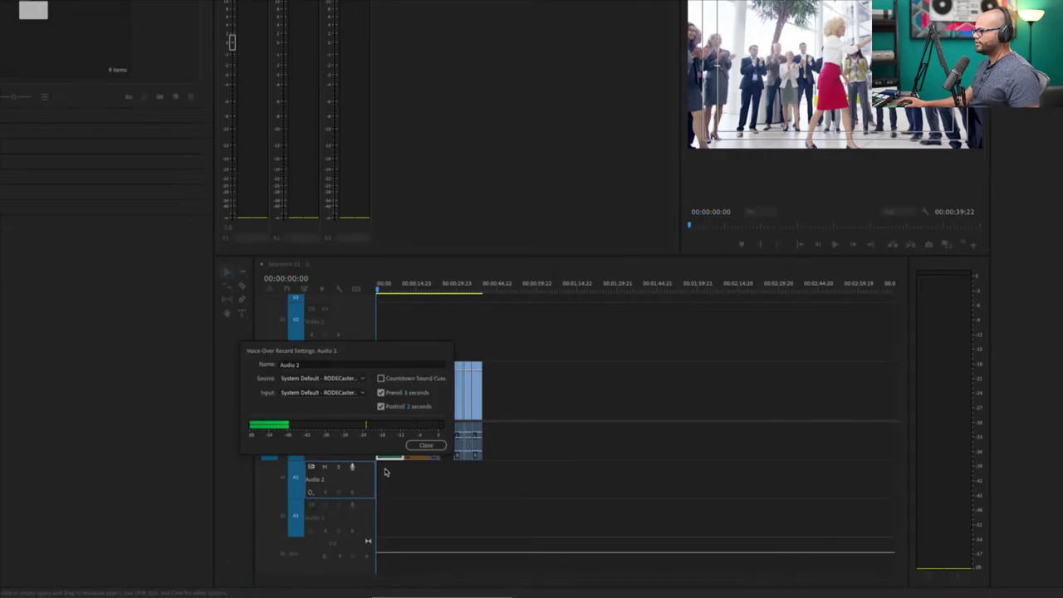
Check the source and input choices for Audio 2's voice-over, keeping the System Default RODECaster Pro Stereo left/right input.
left_click(314, 392)
left_click(316, 401)
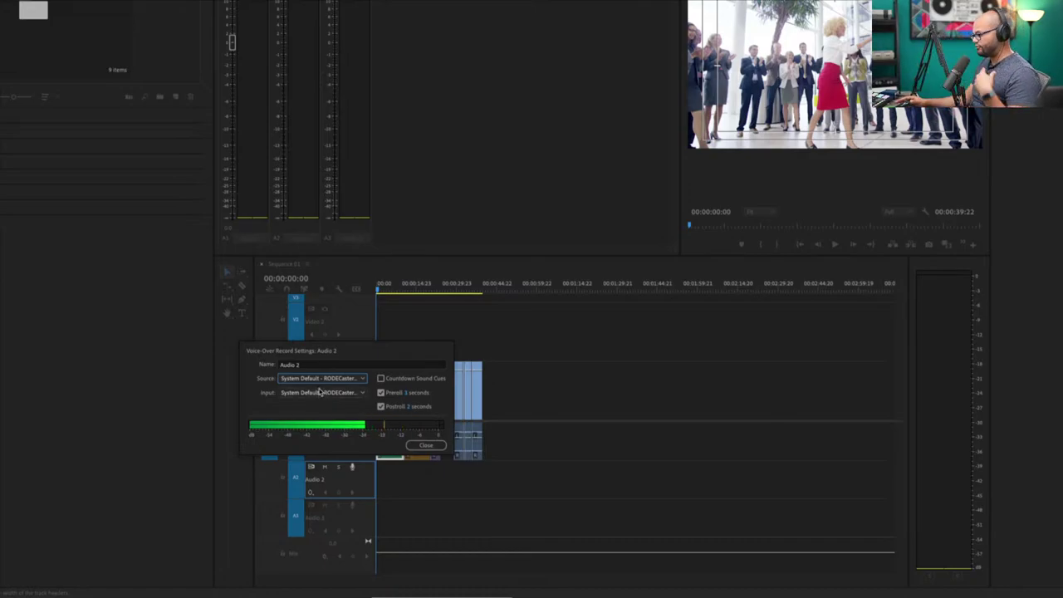
left_click(327, 394)
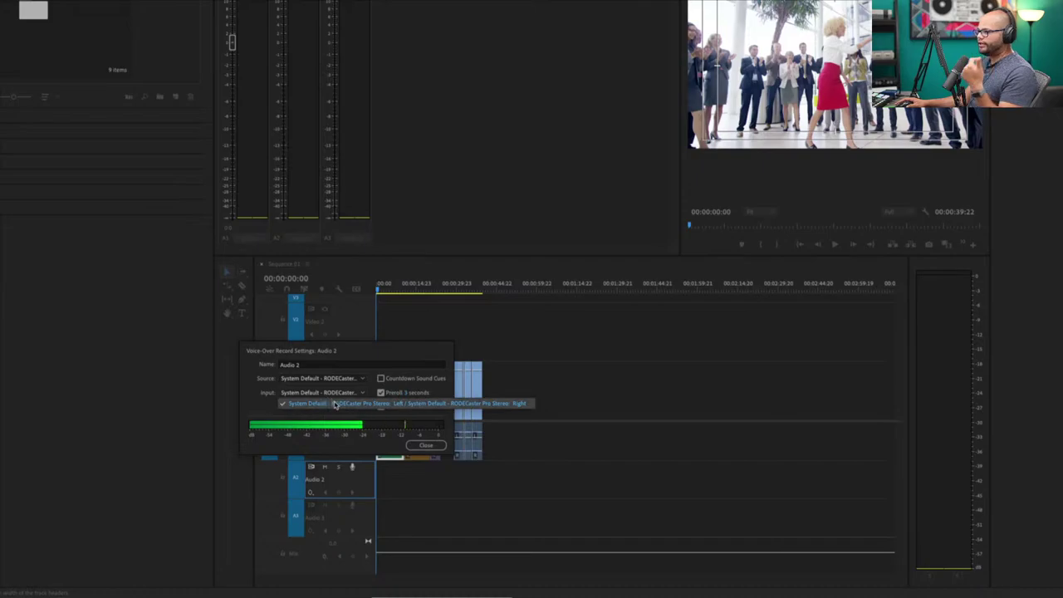
left_click(359, 403)
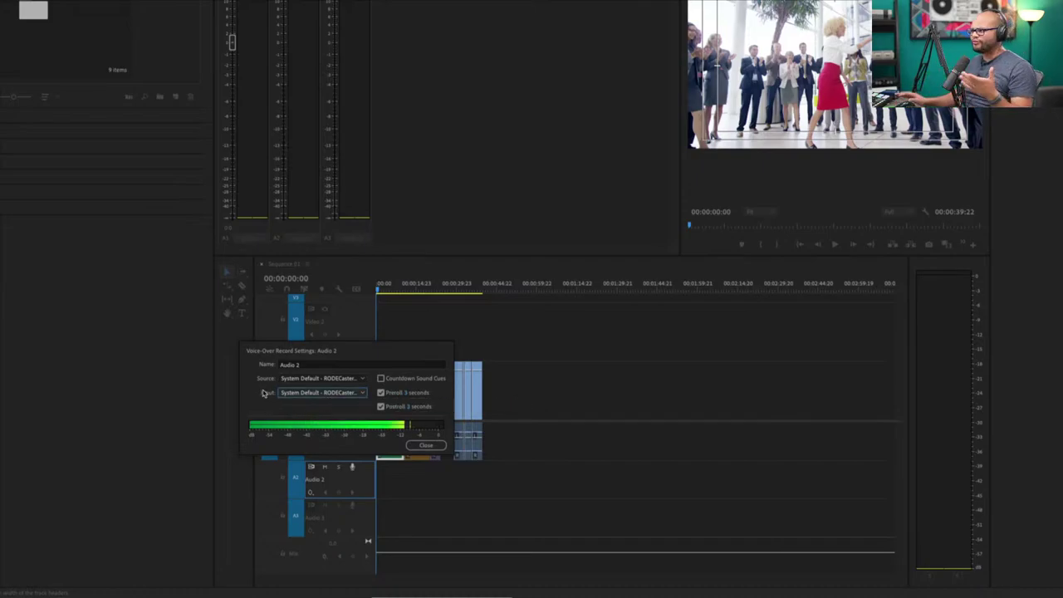
left_click(304, 399)
left_click(246, 396)
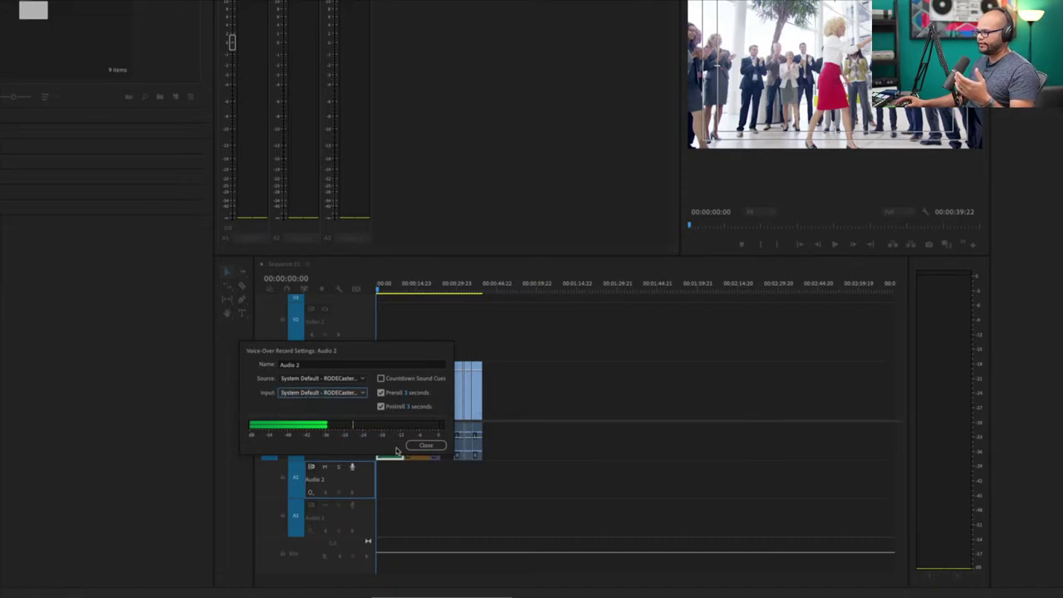
Close the voice-over settings and record about 13 seconds of voice-over on Audio 2 from the start of the sequence.
left_click(425, 446)
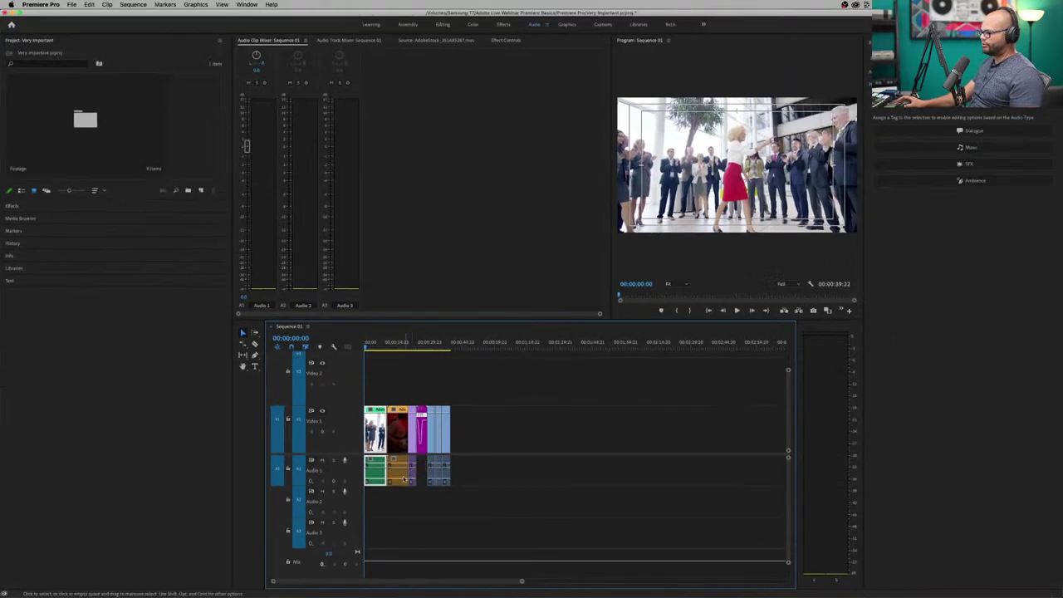
left_click(345, 492)
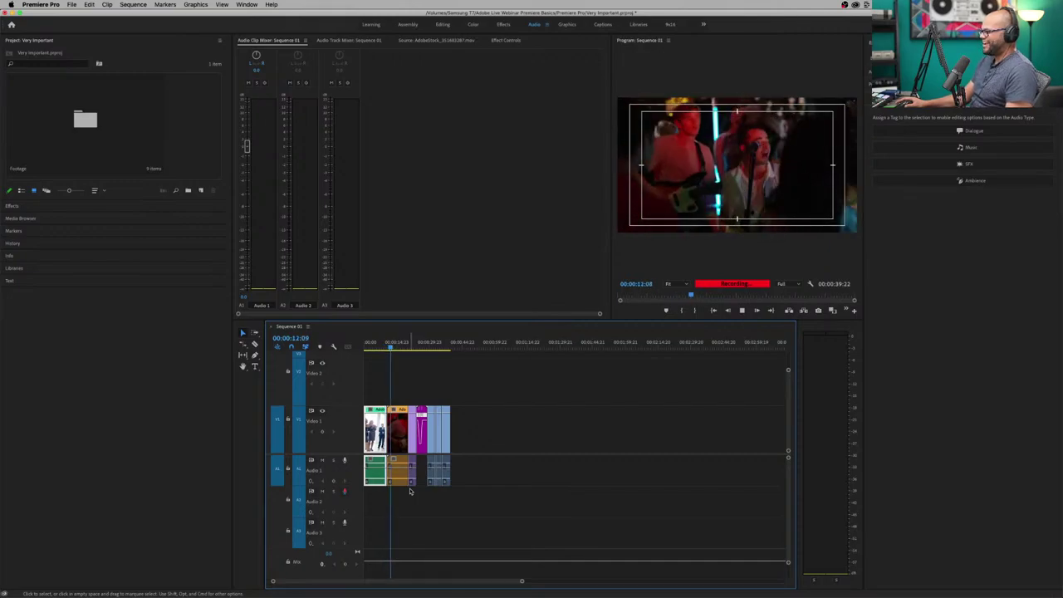
key("space")
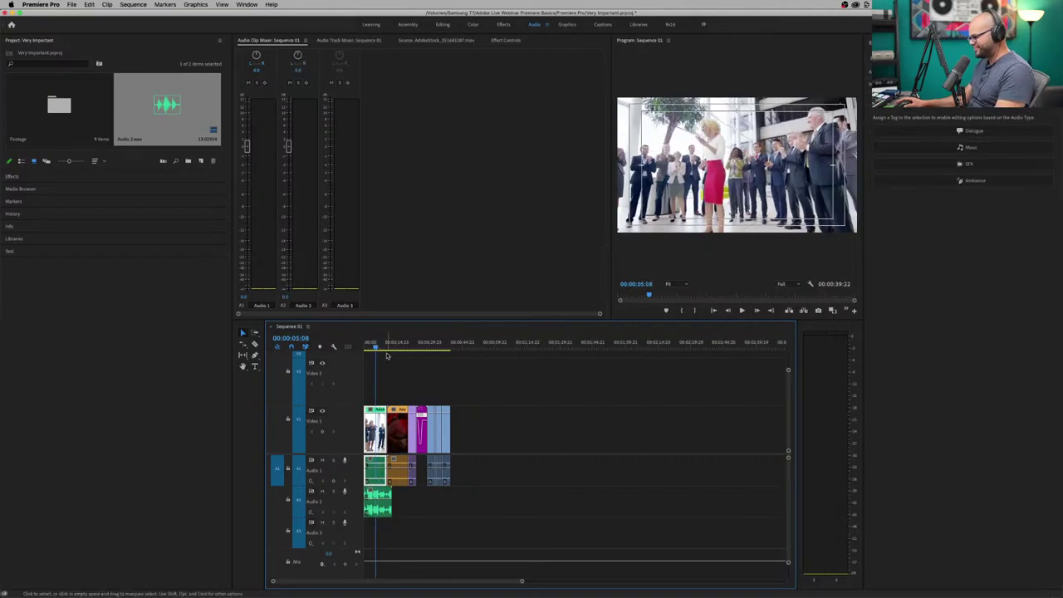
Play the sequence from the beginning to listen to the recorded voice-over.
left_click(376, 342)
key("Home")
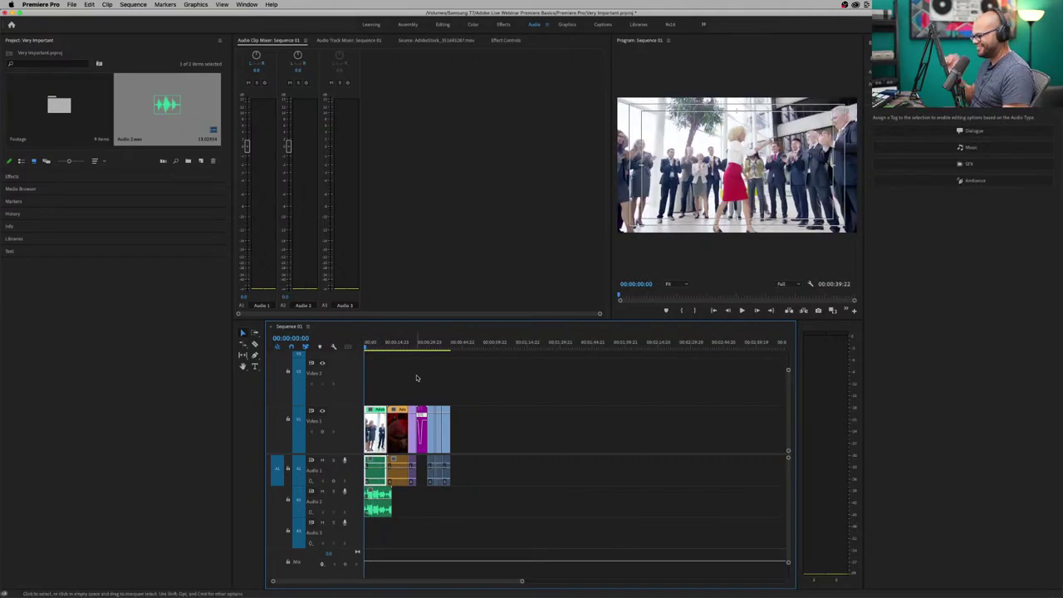
key("space")
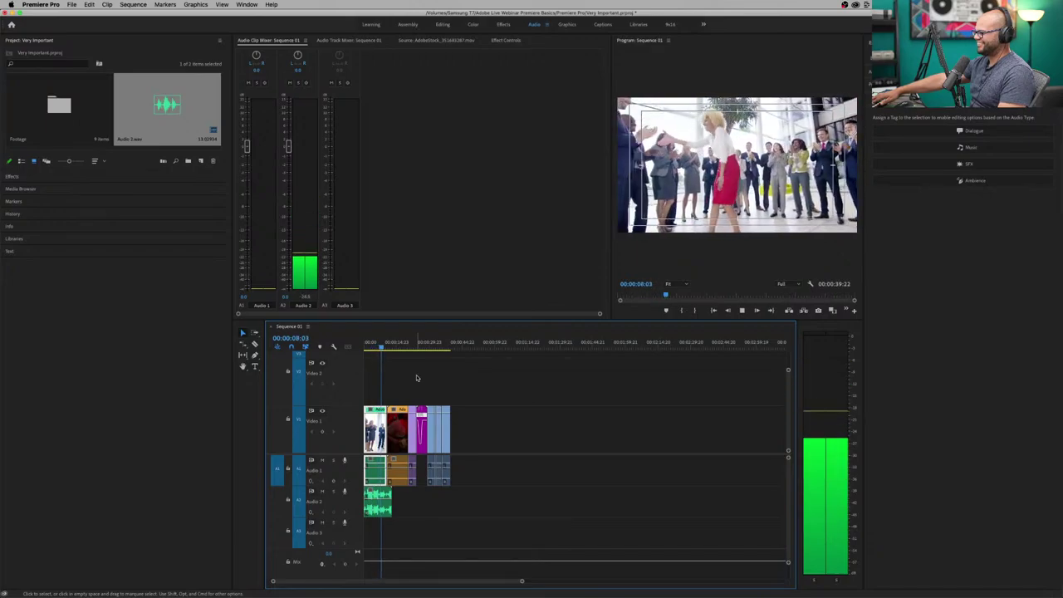
key("space")
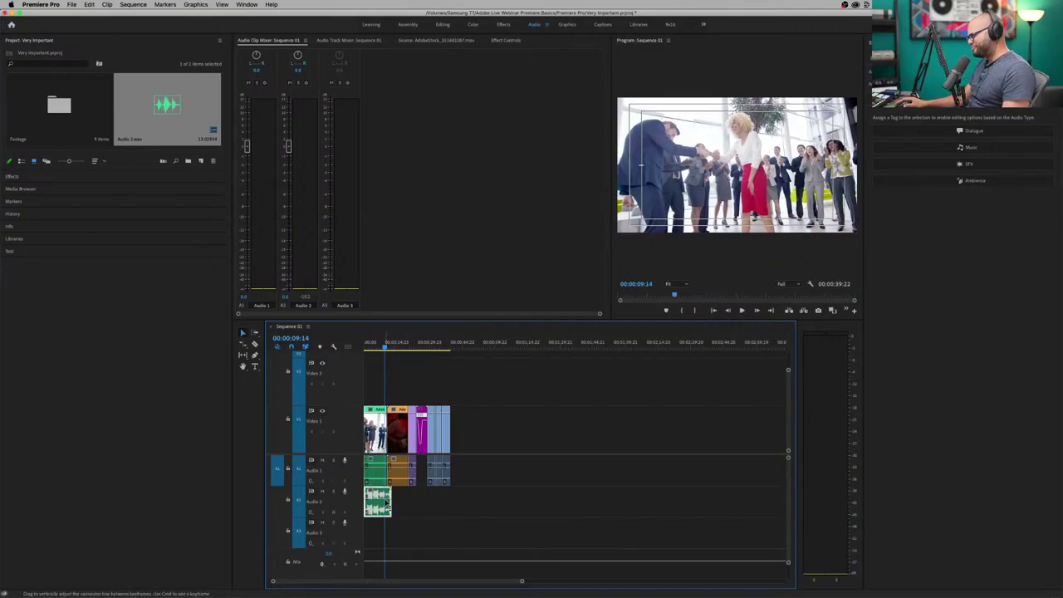
Trim about one second off the start of the voice-over clip and its end back to just past the playhead at 00:00:09:14.
key("backslash")
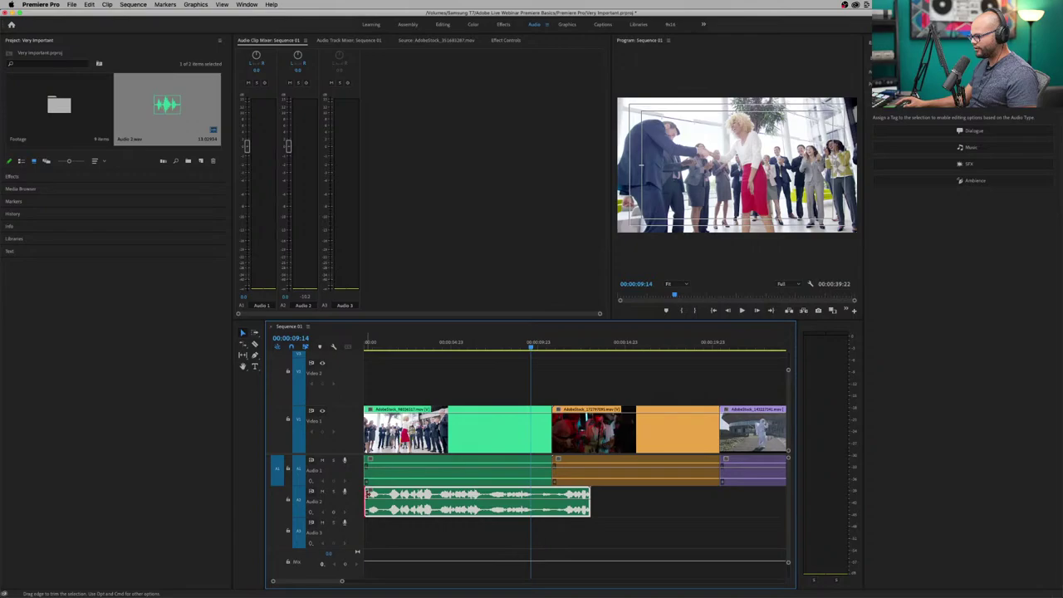
left_click_drag(366, 493, 385, 494)
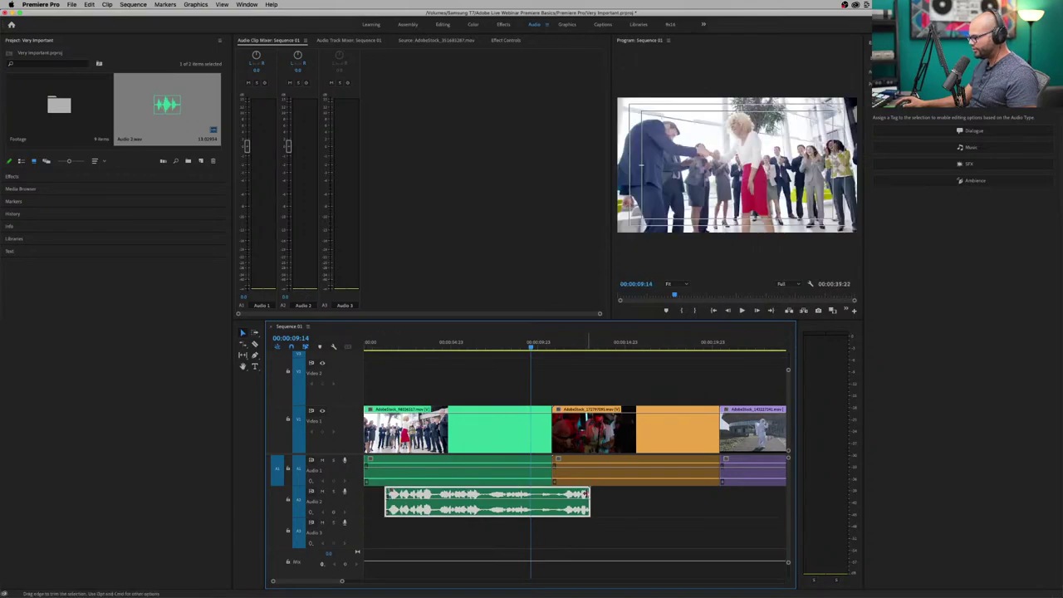
left_click_drag(585, 493, 535, 495)
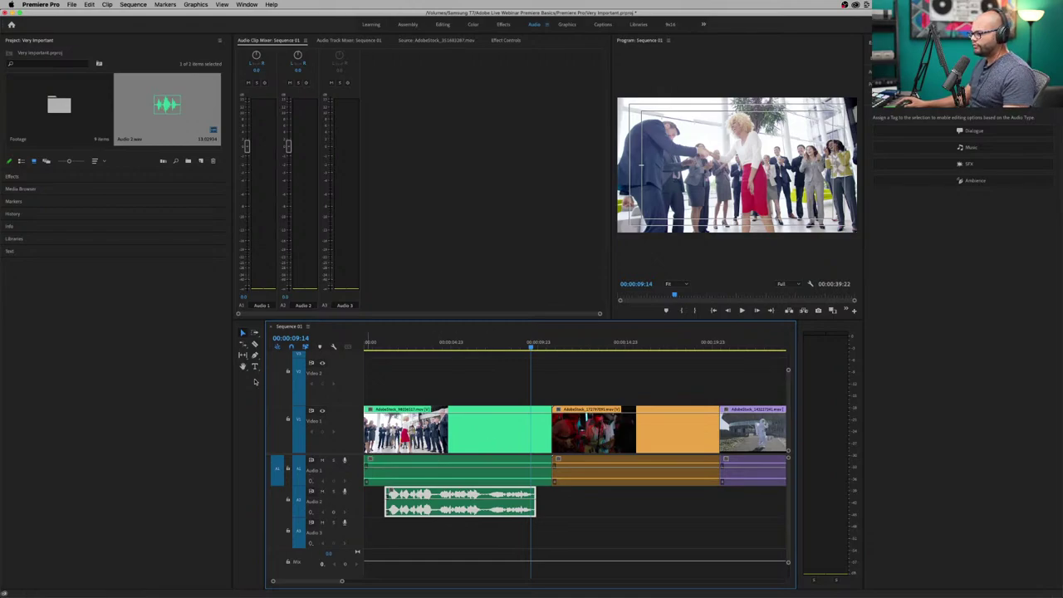
Split the voice-over clip on Audio 2 into three roughly equal pieces with the Razor tool.
left_click(255, 343)
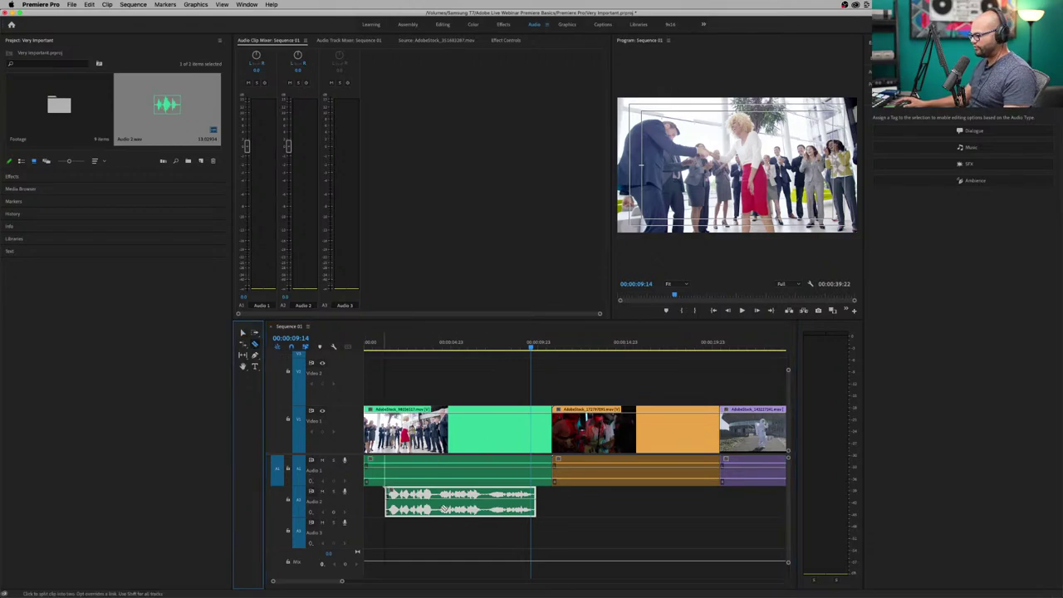
left_click(489, 505)
left_click(435, 505)
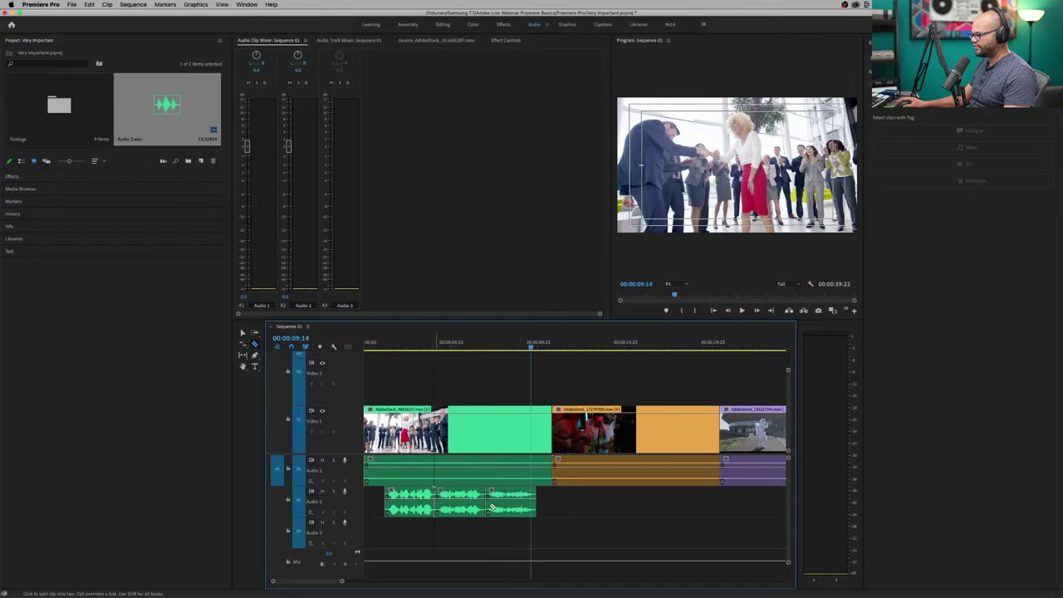
key("v")
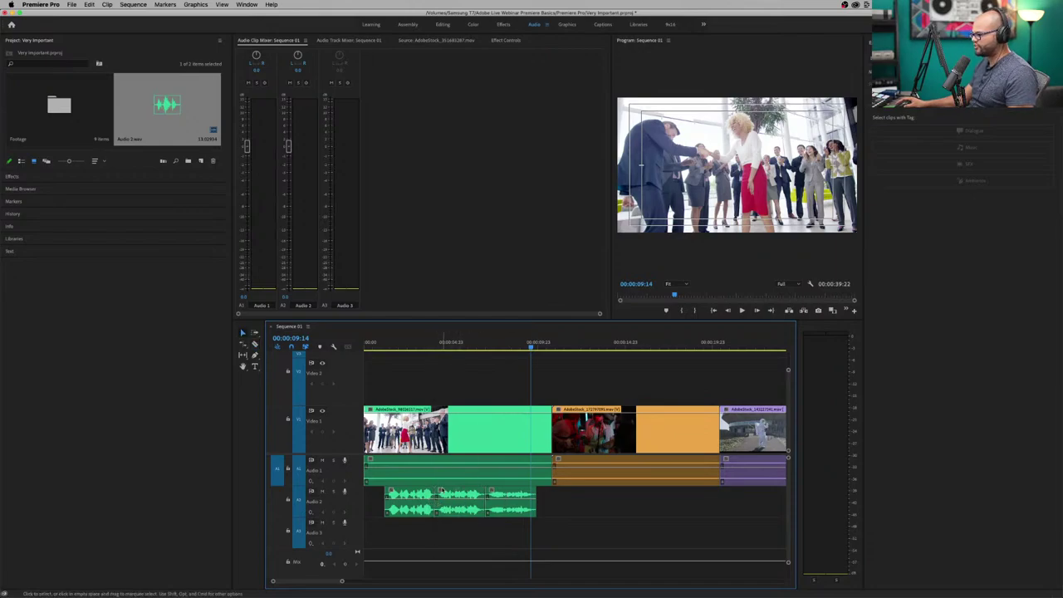
Space out the voice-over pieces on Audio 2, starting the third at the playhead and shifting the second to leave gaps on both sides.
left_click(520, 504)
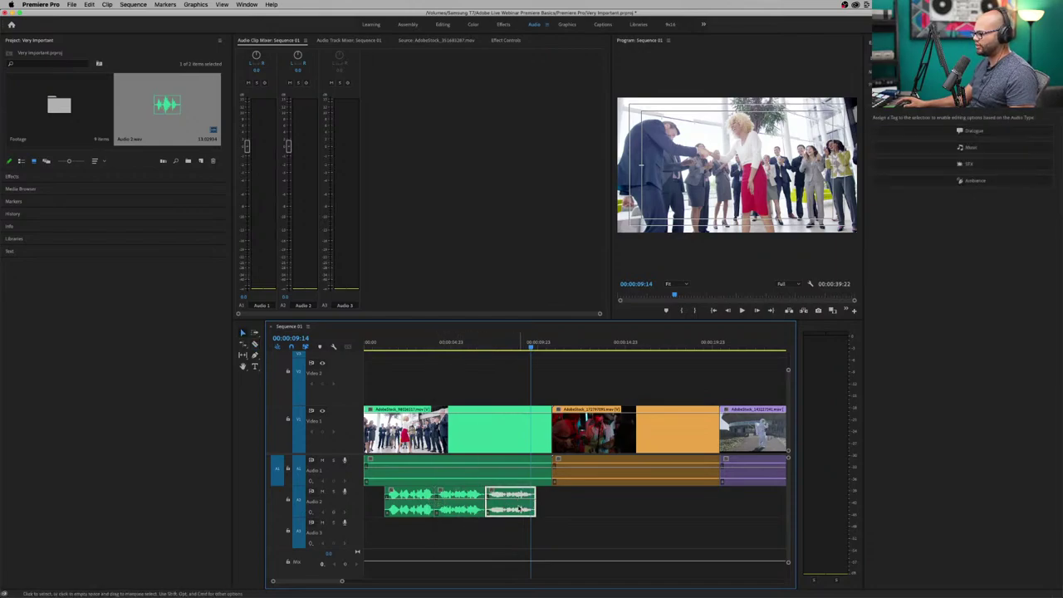
left_click_drag(519, 499, 538, 492)
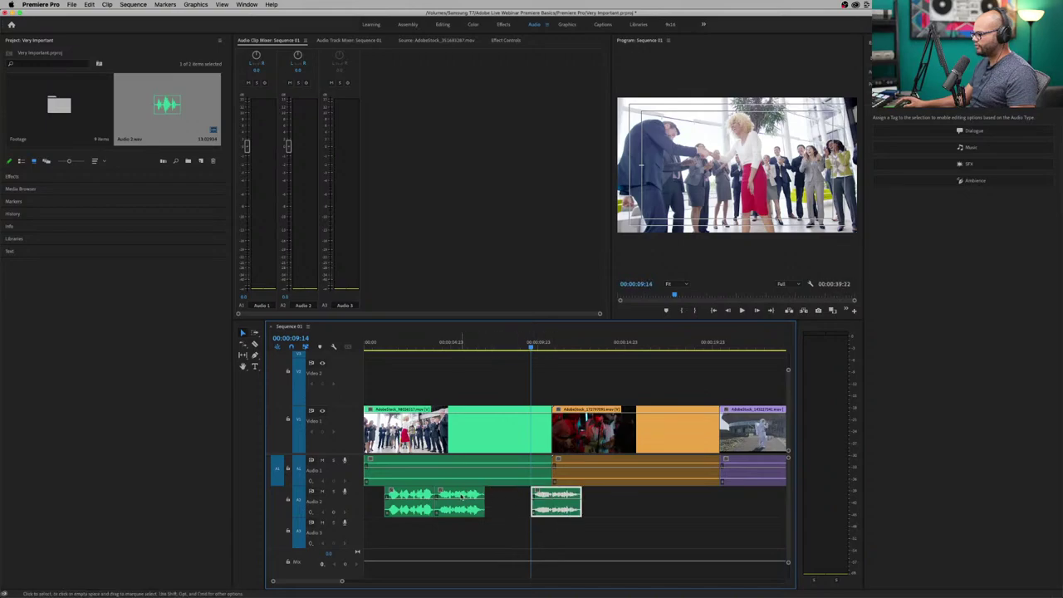
left_click_drag(462, 496, 480, 496)
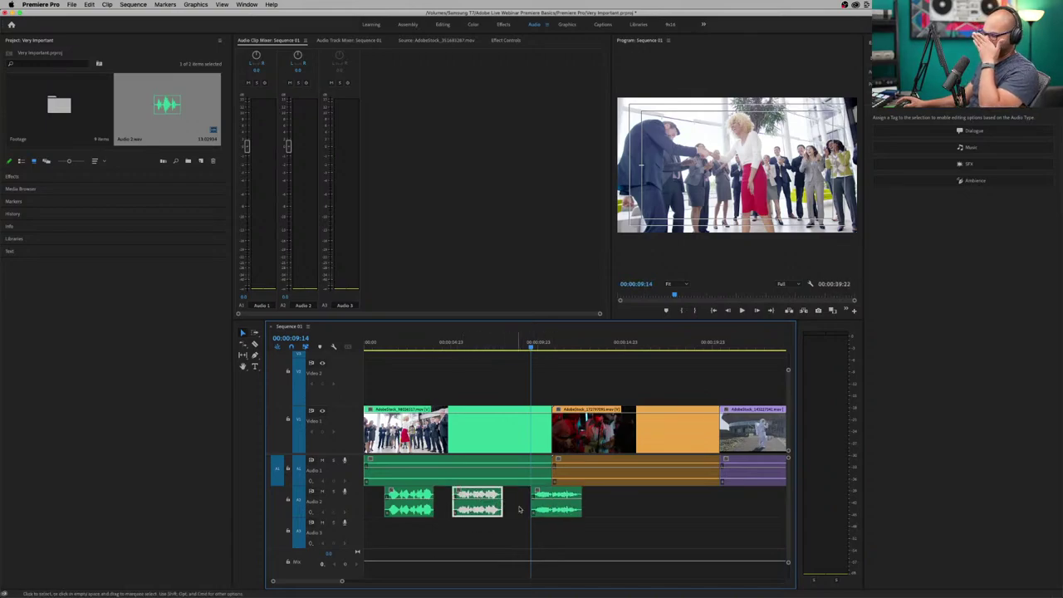
key("minus")
key("minus")
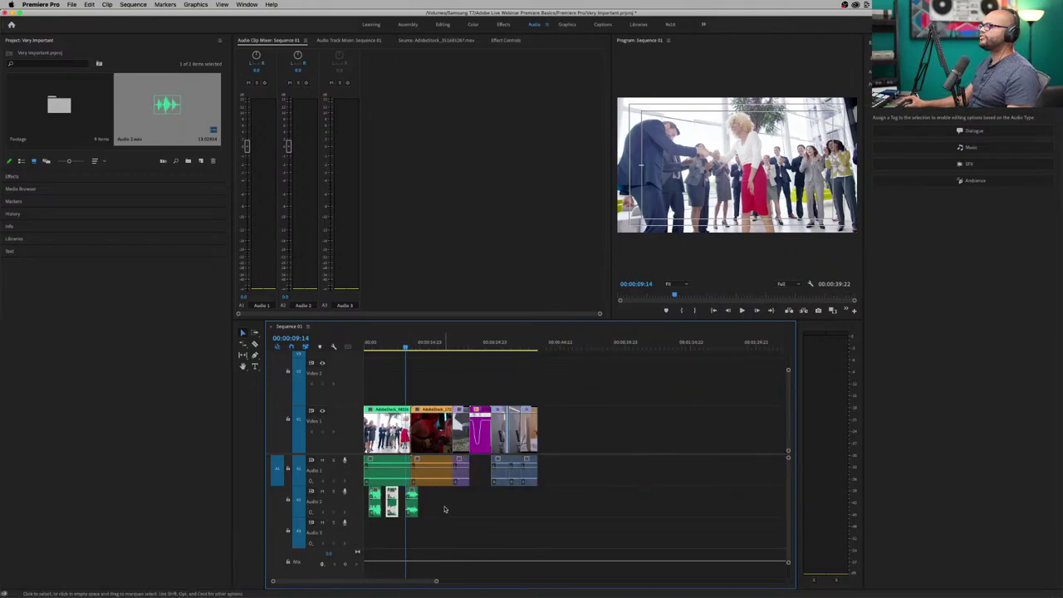
left_click(444, 509)
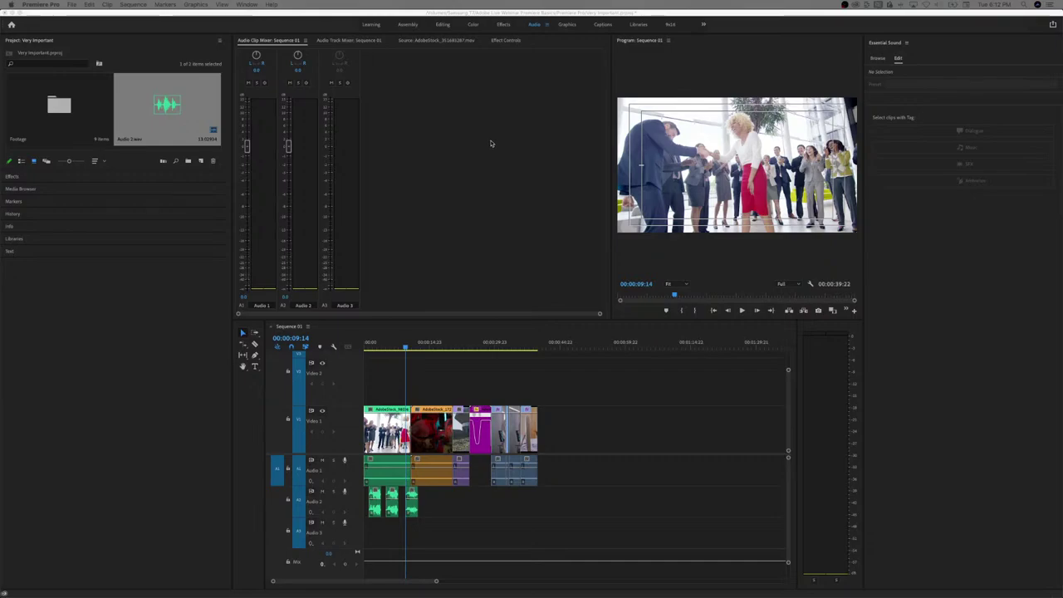
Tag the three voice-over clips on Audio 2 as Dialogue and expand the Loudness and Repair settings.
left_click(407, 347)
left_click_drag(407, 347, 404, 347)
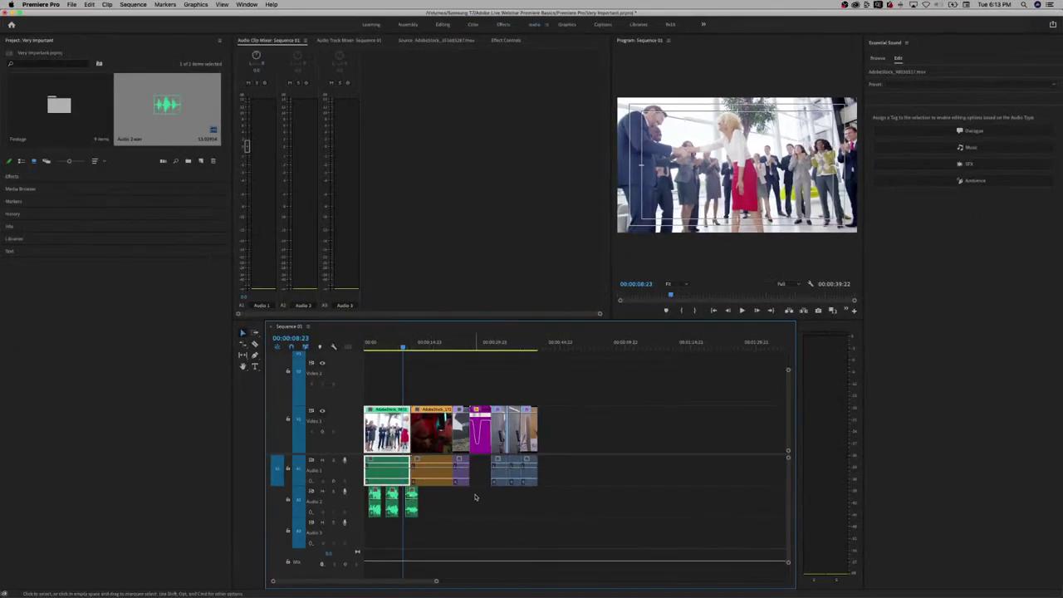
left_click_drag(476, 497, 368, 516)
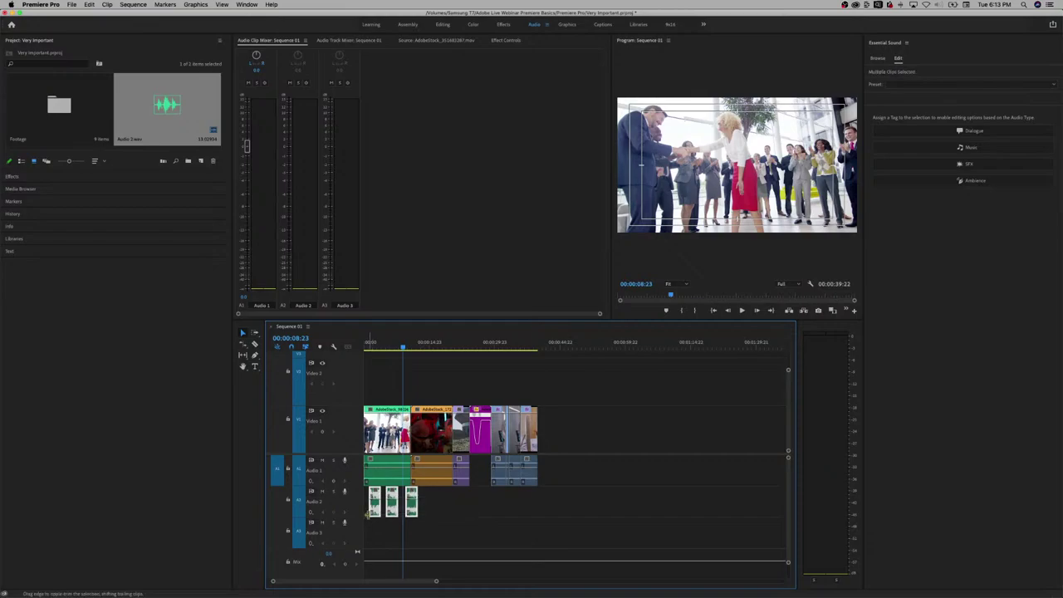
left_click(968, 131)
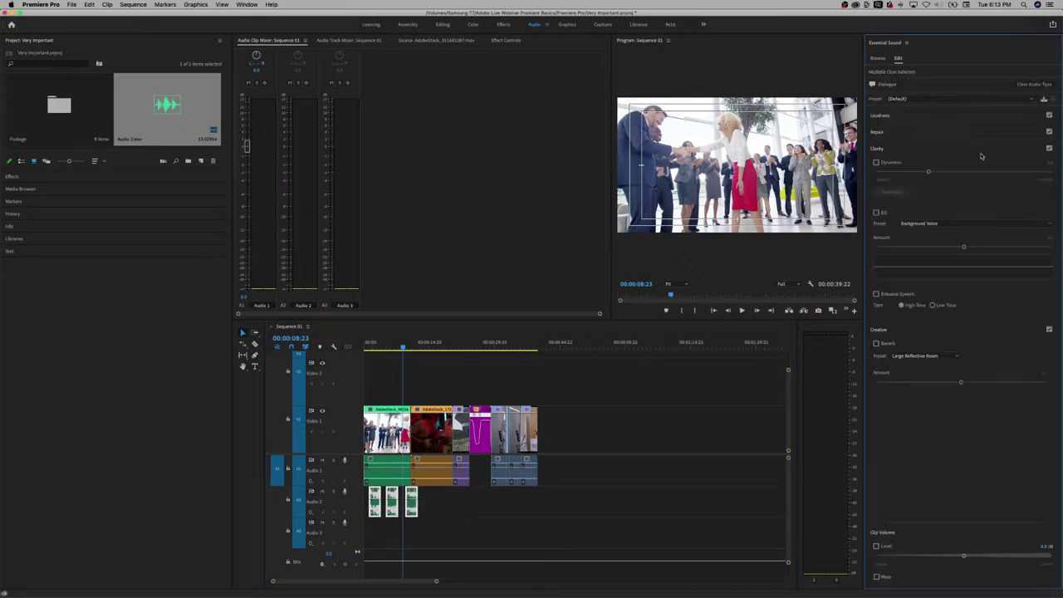
left_click(902, 116)
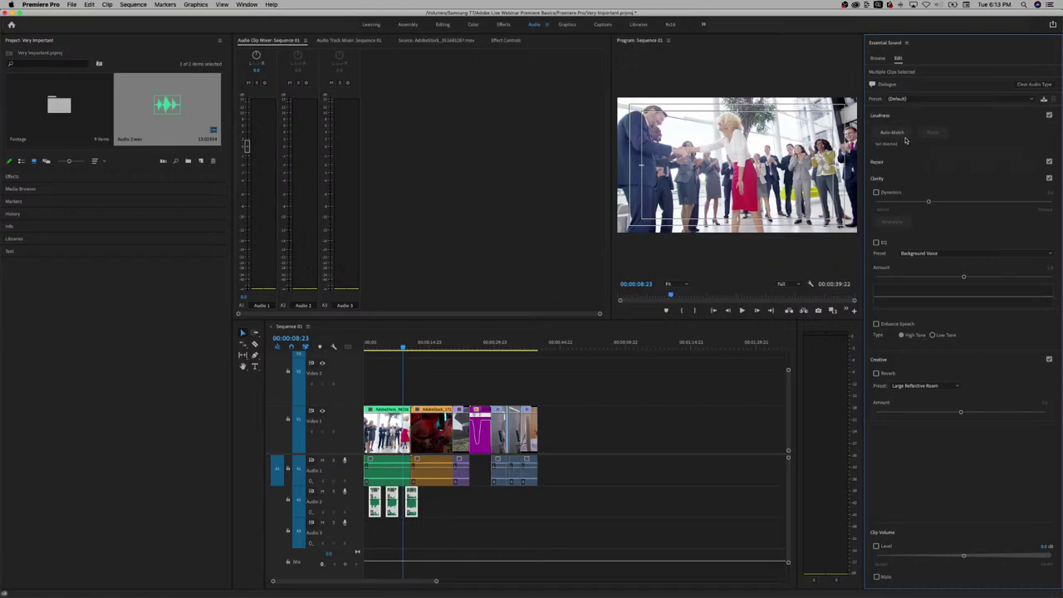
left_click(897, 162)
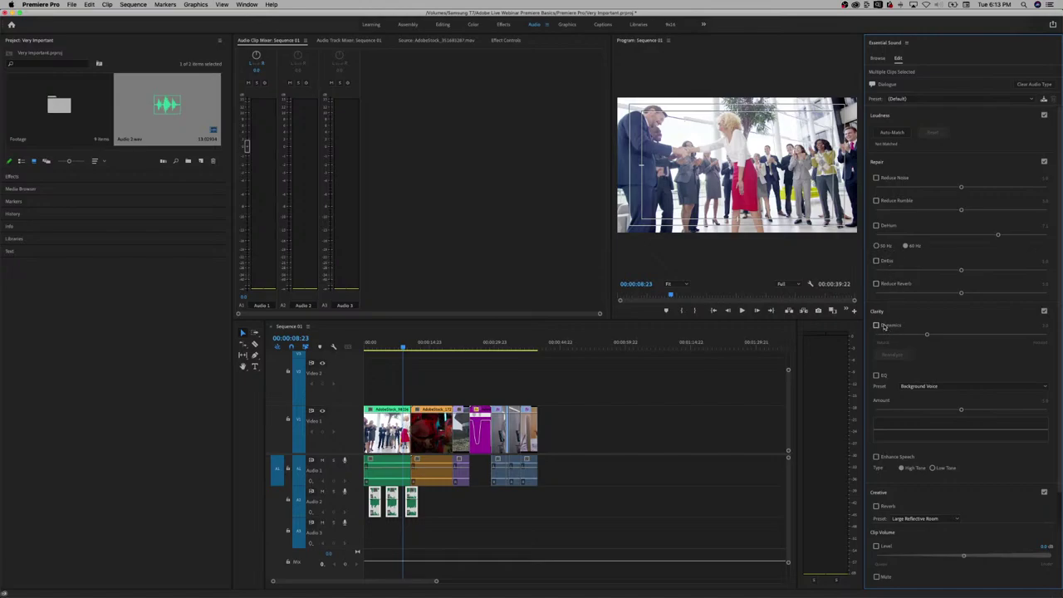
Try the Old Radio EQ preset on the voice-over clips, listen to it, and turn EQ off again.
left_click(921, 386)
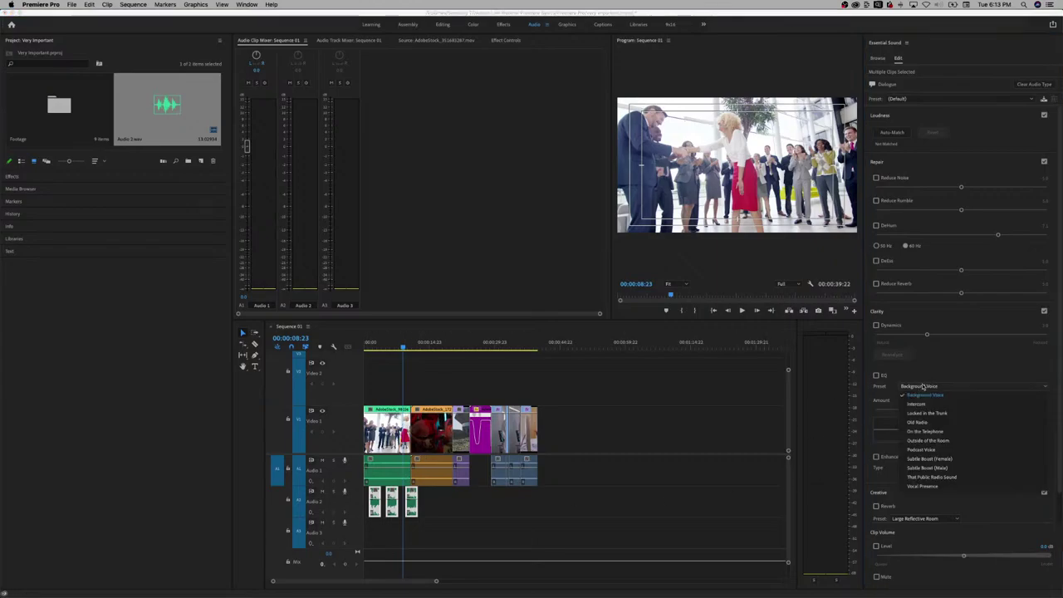
left_click(917, 422)
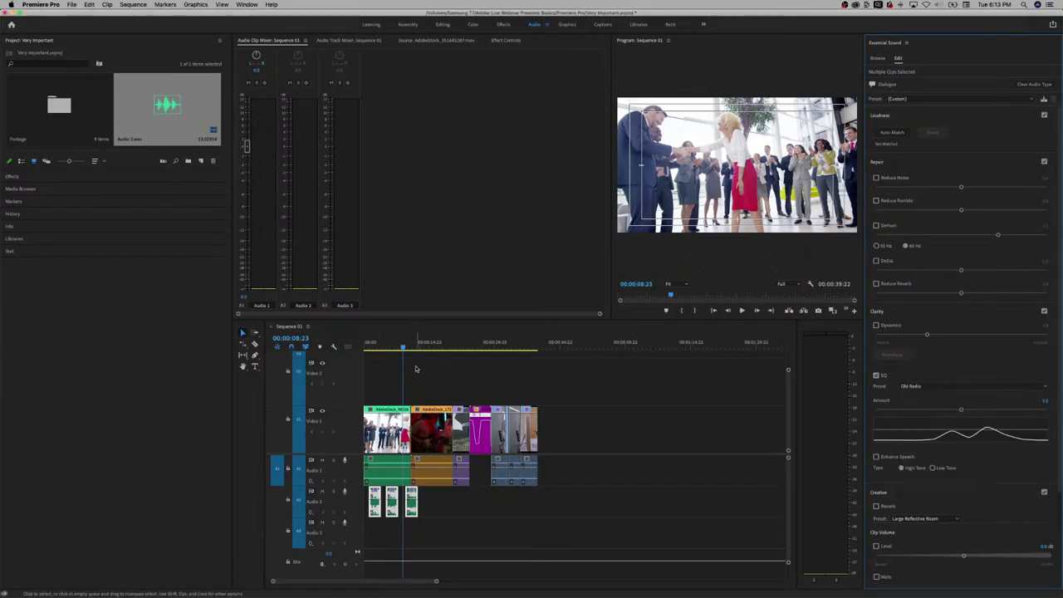
left_click(391, 348)
key("space")
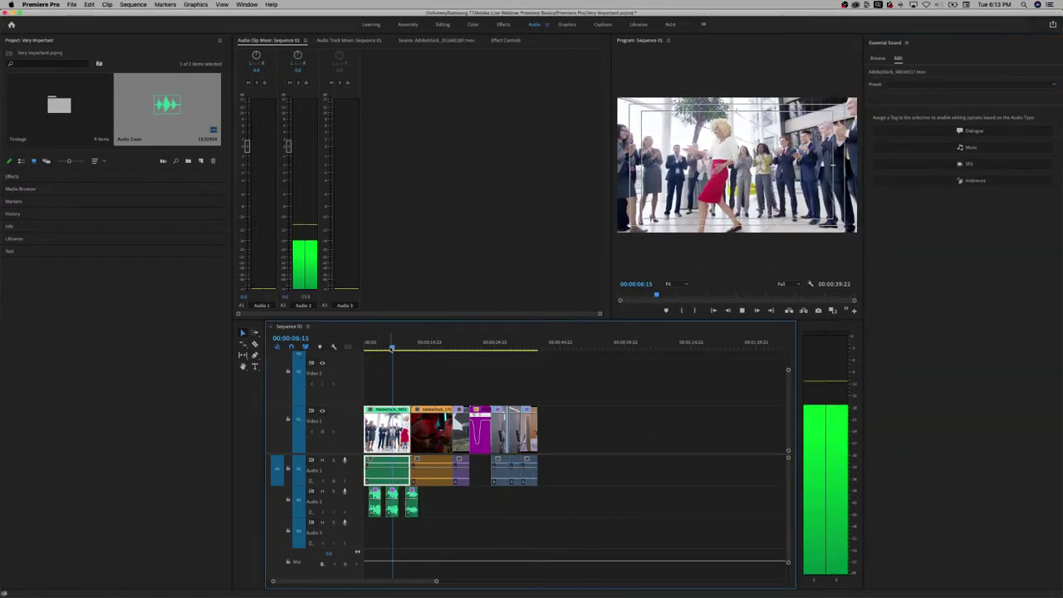
key("space")
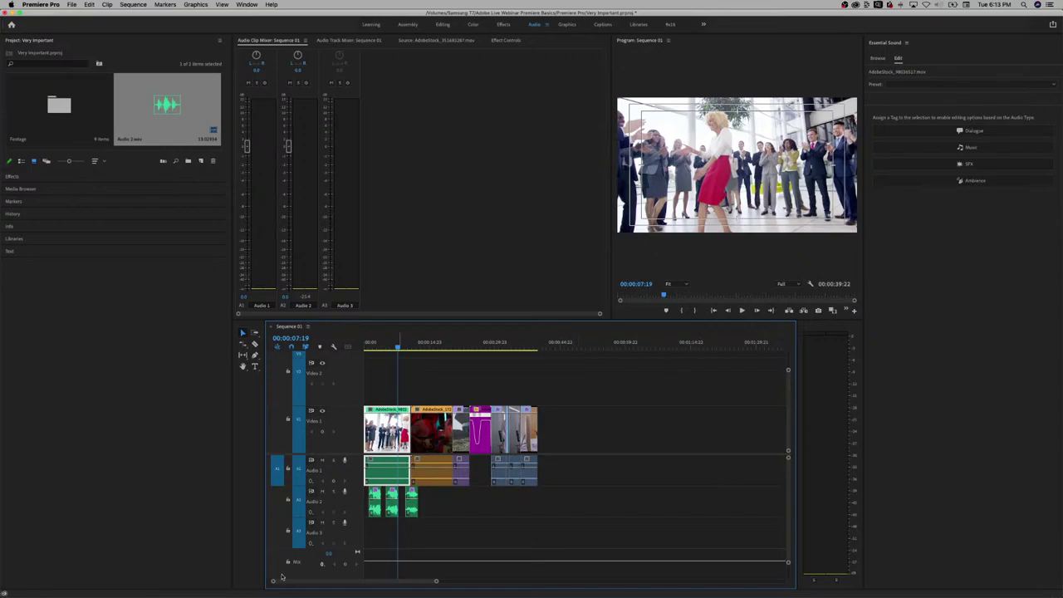
left_click_drag(442, 501, 363, 503)
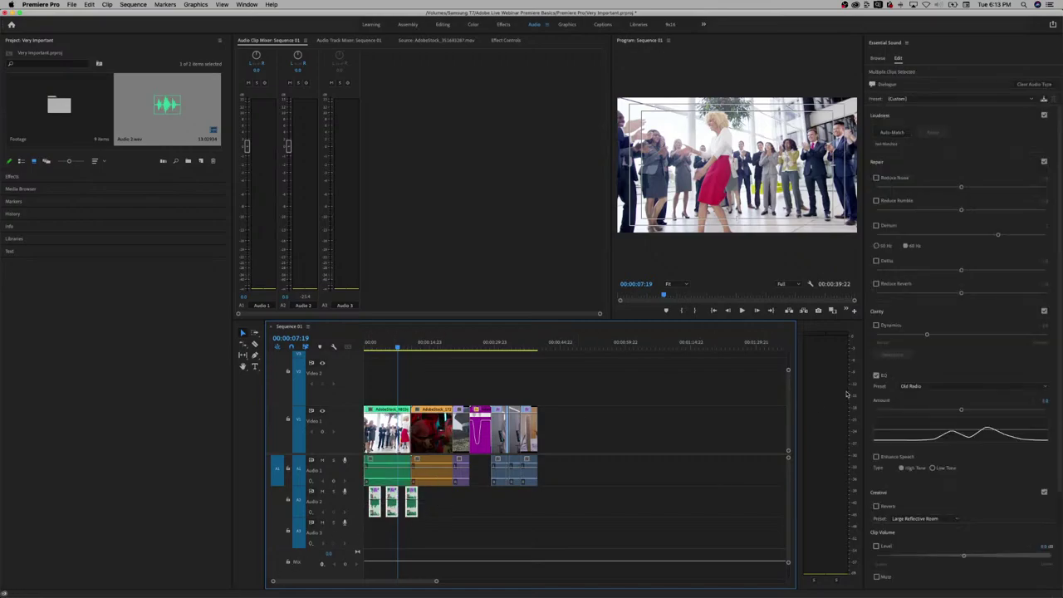
left_click(876, 374)
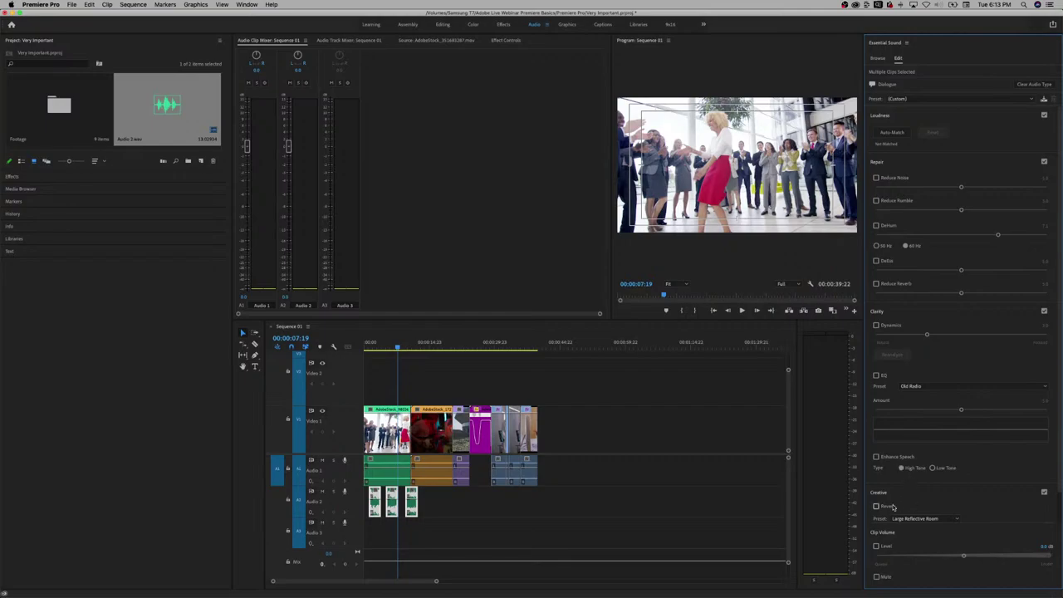
Try the Large Reflective Room reverb on the voice-over clips during playback and turn Reverb off again.
left_click(387, 469)
key("space")
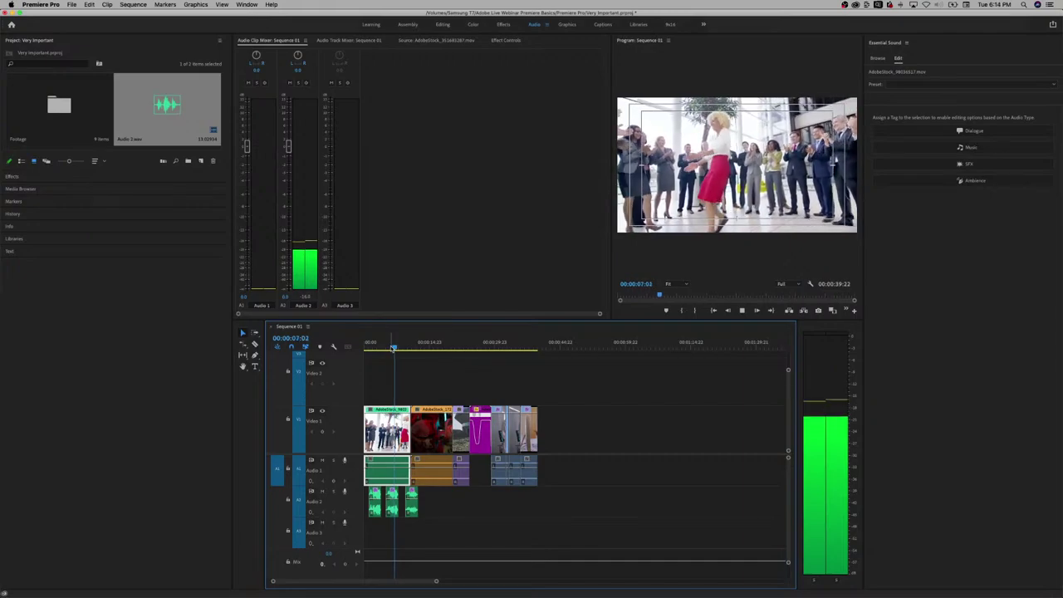
key("space")
key("super+a")
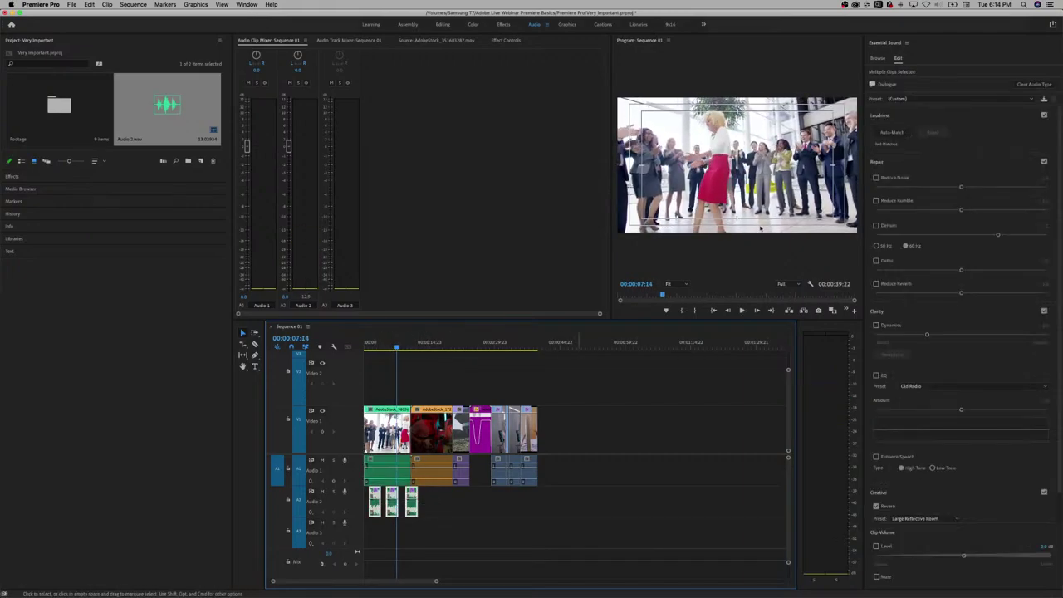
left_click(875, 507)
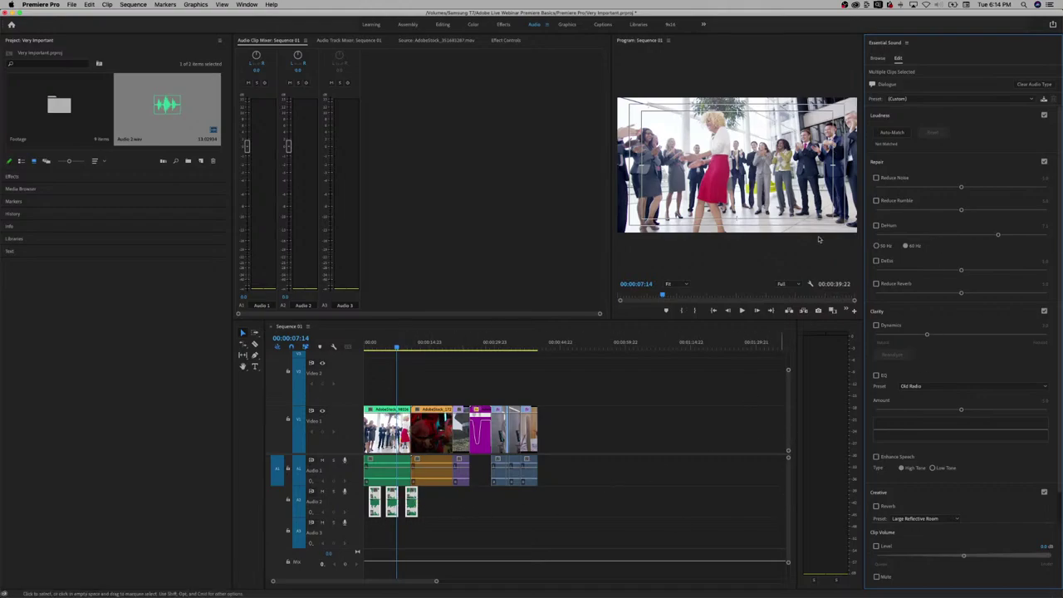
Filter the Adobe Stock music in Essential Sound by the Groovy mood and the Dance genre.
left_click(880, 59)
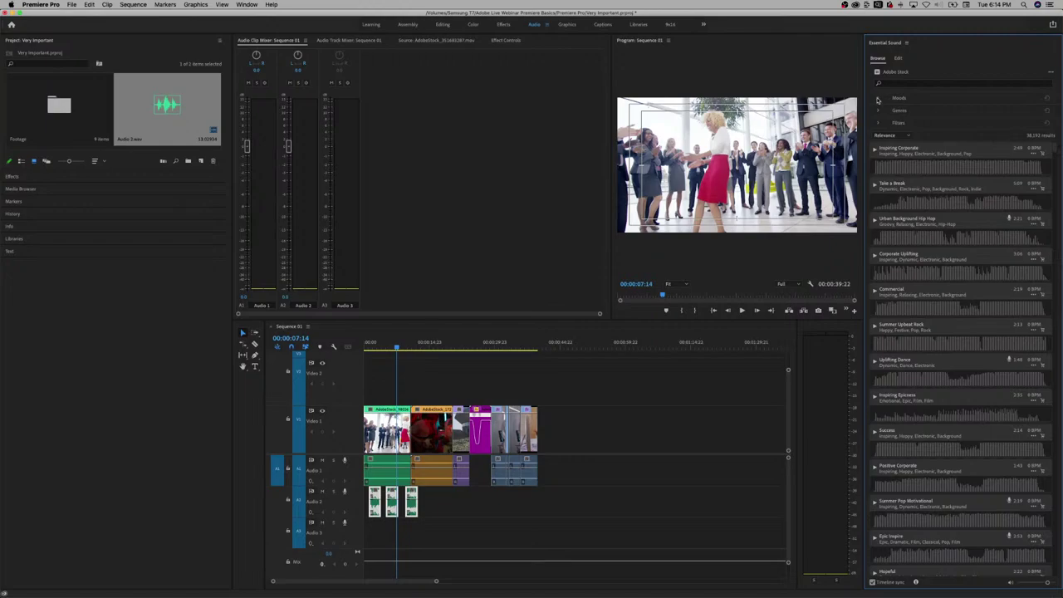
left_click(877, 98)
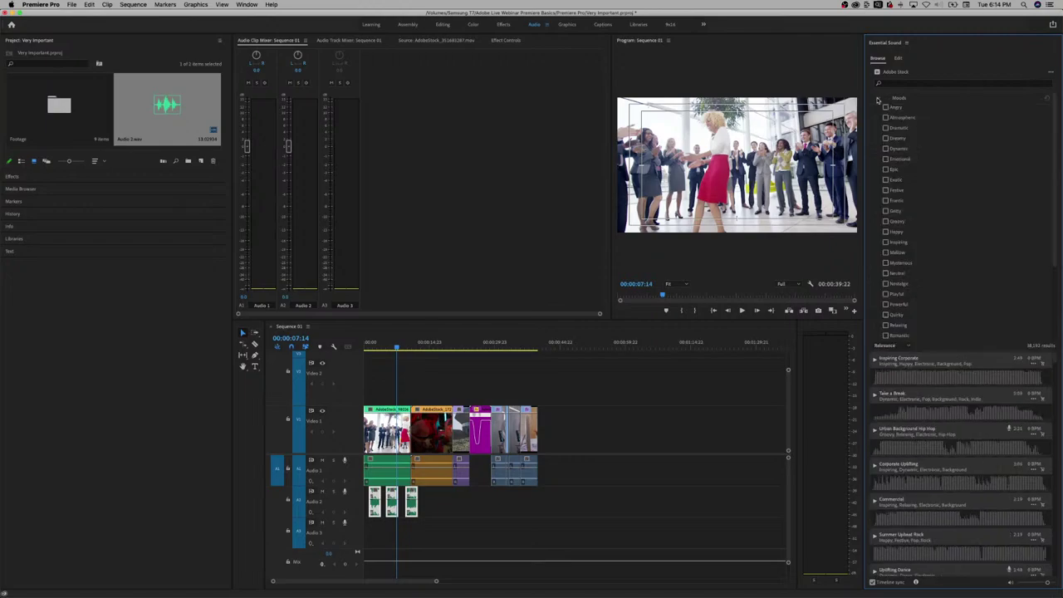
left_click(887, 222)
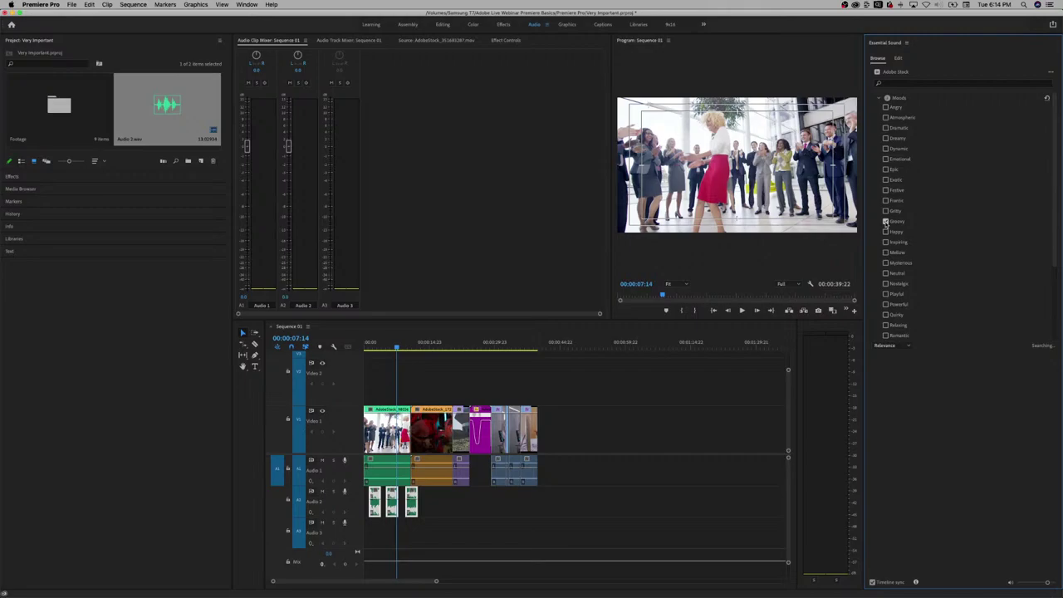
left_click(880, 99)
left_click(880, 111)
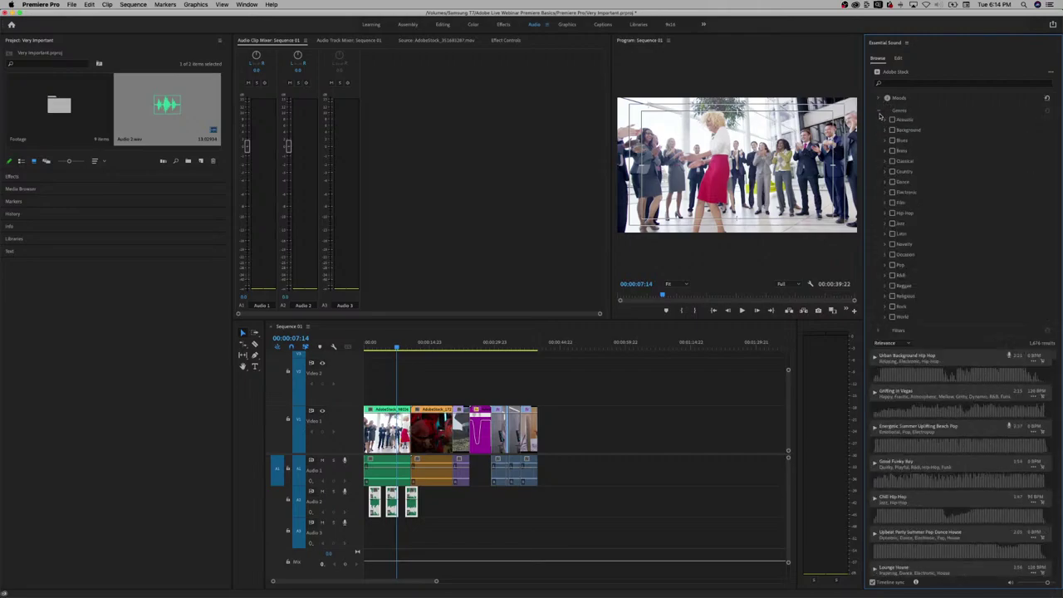
left_click(892, 182)
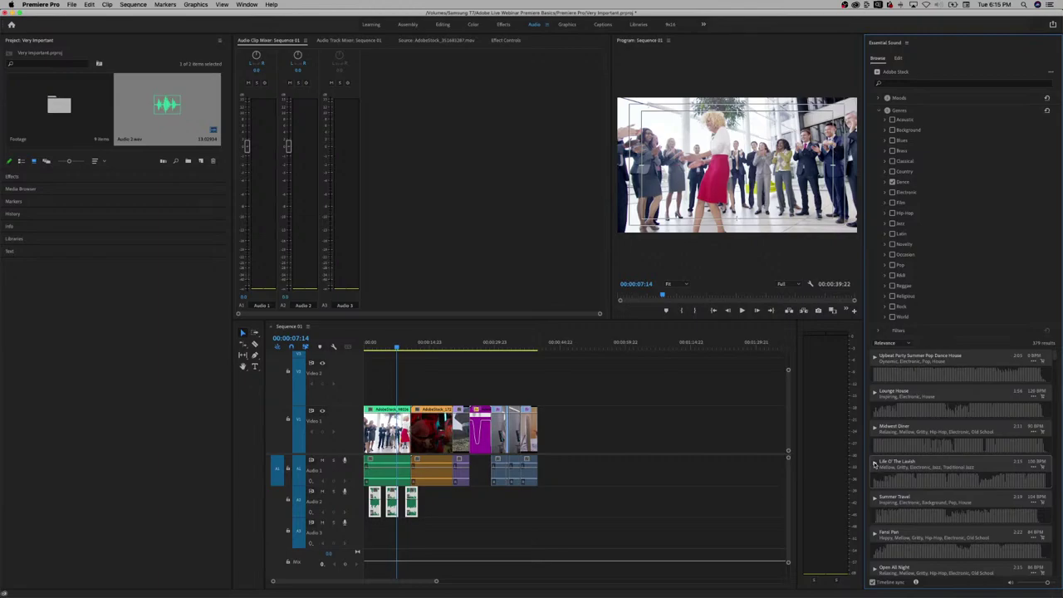
Audition the track Life O' The Lavish against the sequence and lower the stock preview volume.
key("space")
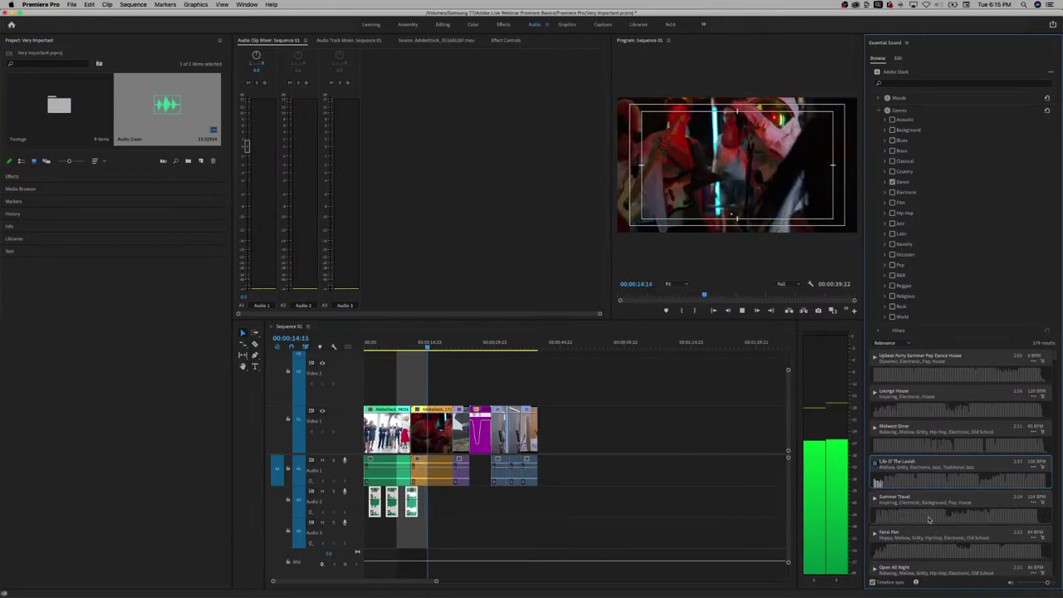
key("space")
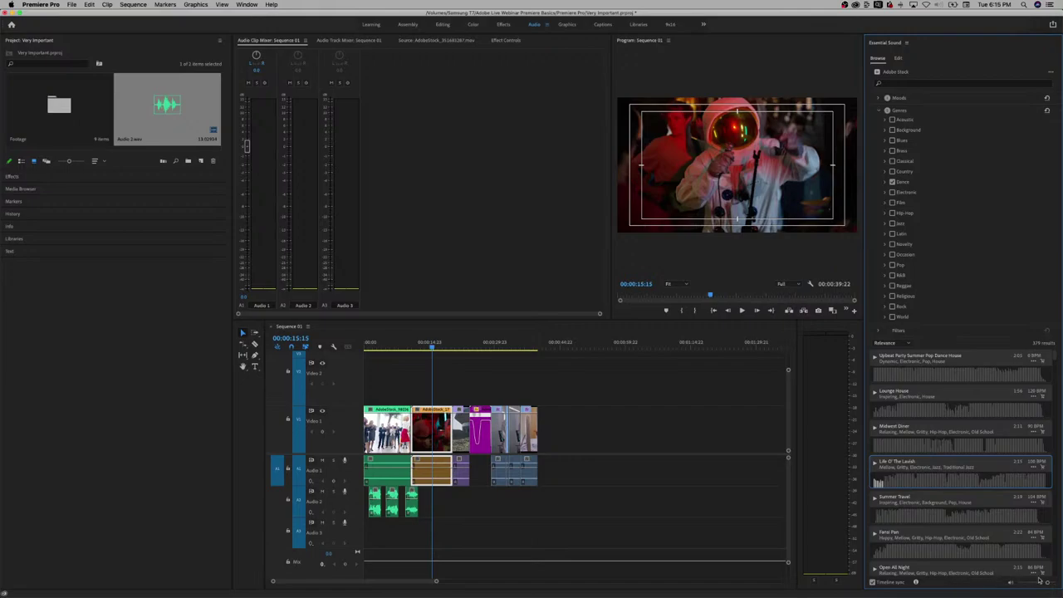
left_click_drag(1047, 584, 1028, 584)
left_click(873, 467)
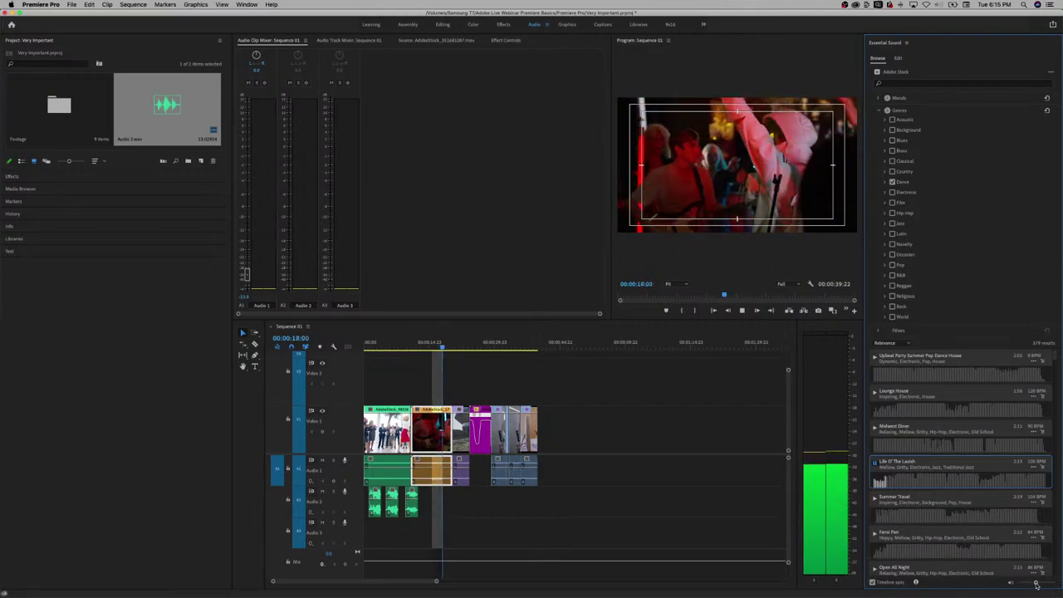
left_click(868, 462)
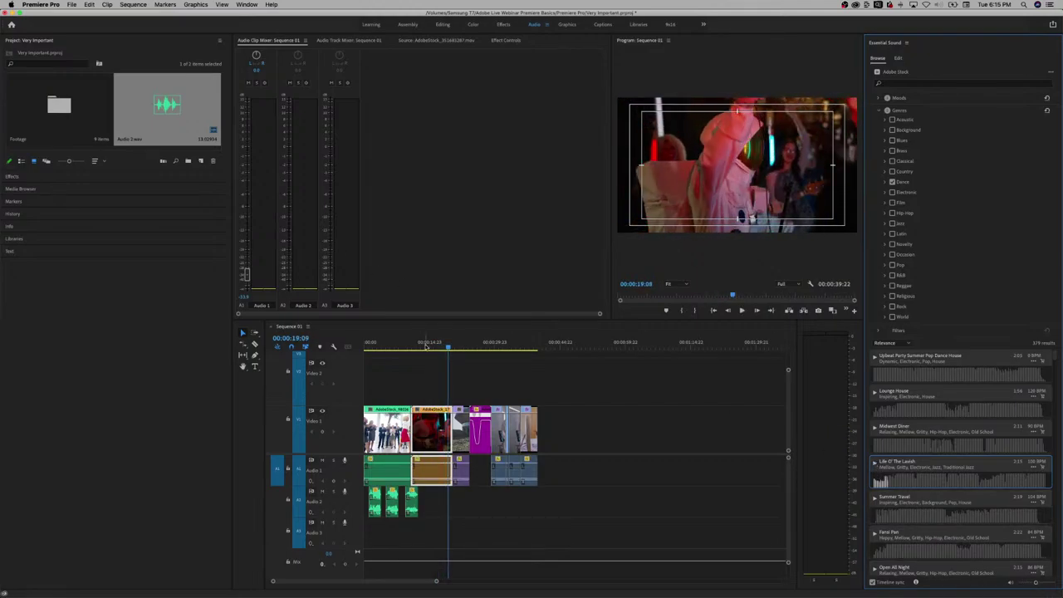
Preview different parts of Life O' The Lavish in sync with the timeline and stop playback.
left_click(878, 482)
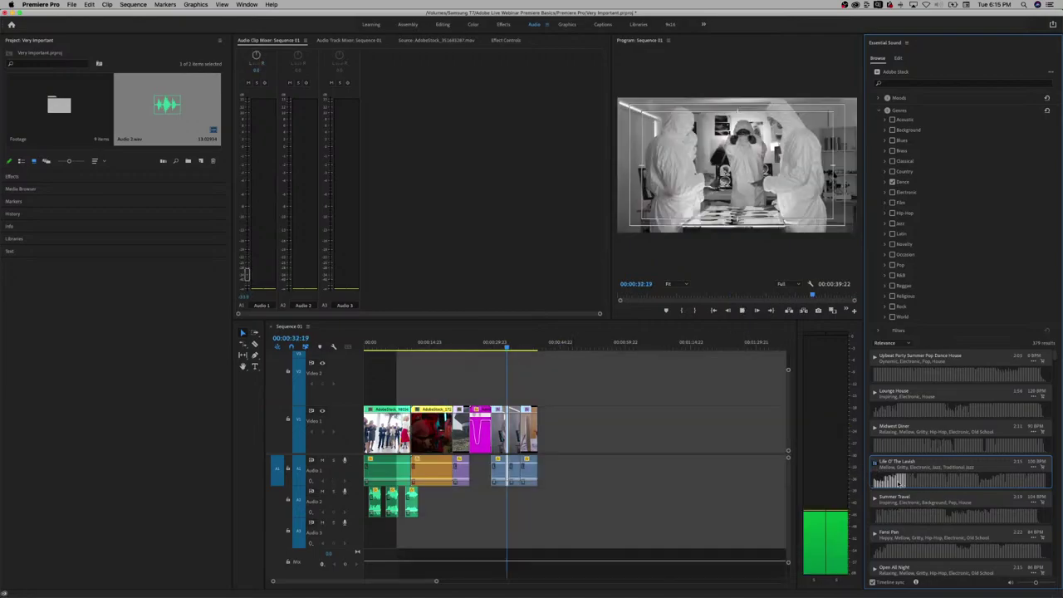
mouse_move(905, 482)
left_mouse_down()
mouse_move(950, 482)
mouse_move(897, 481)
left_mouse_up()
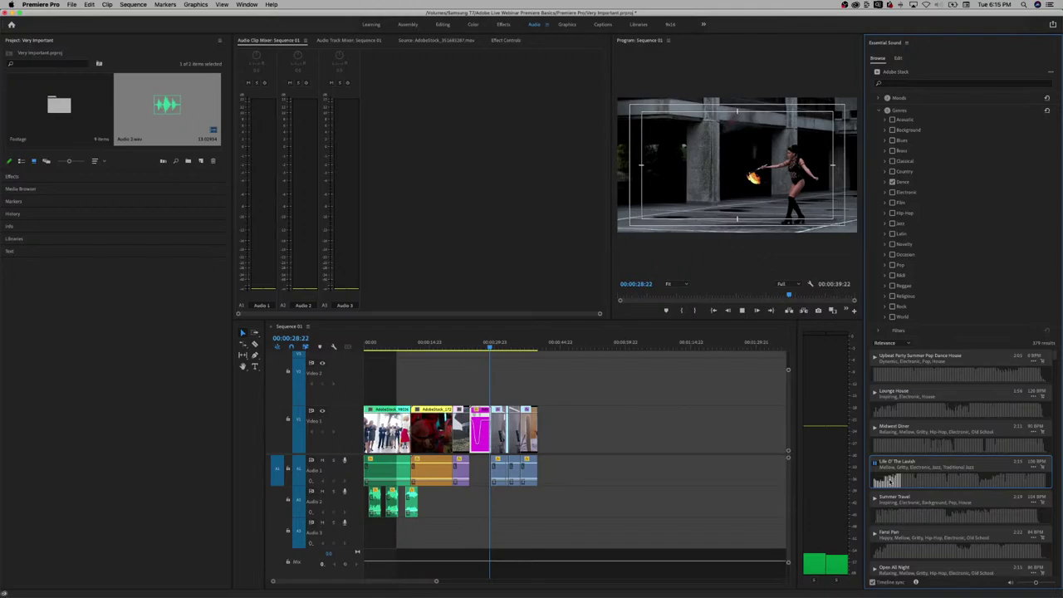
left_click(365, 346)
left_click(959, 485)
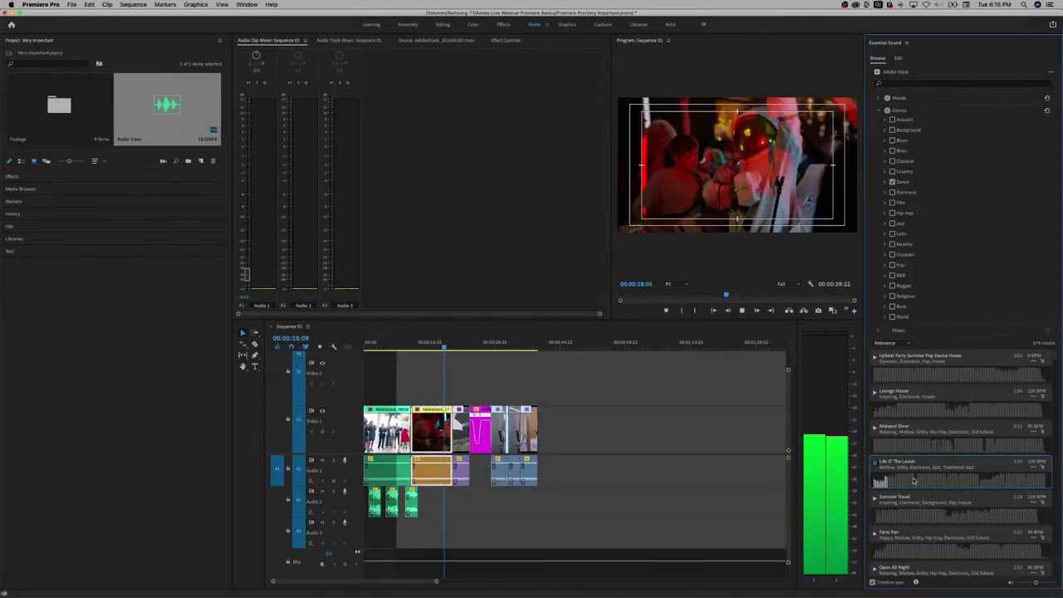
left_click(887, 480)
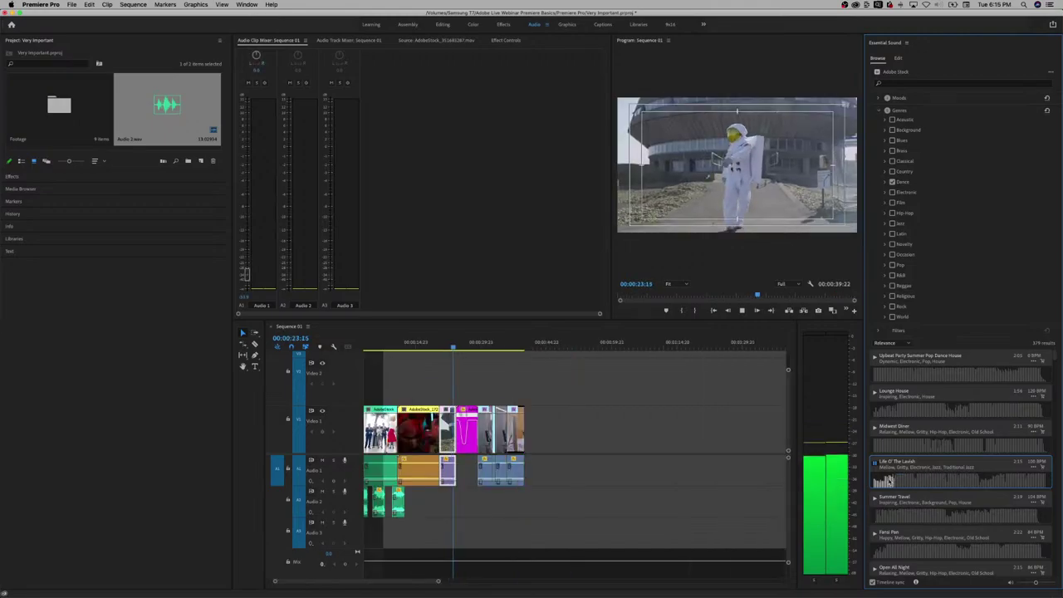
left_click(873, 464)
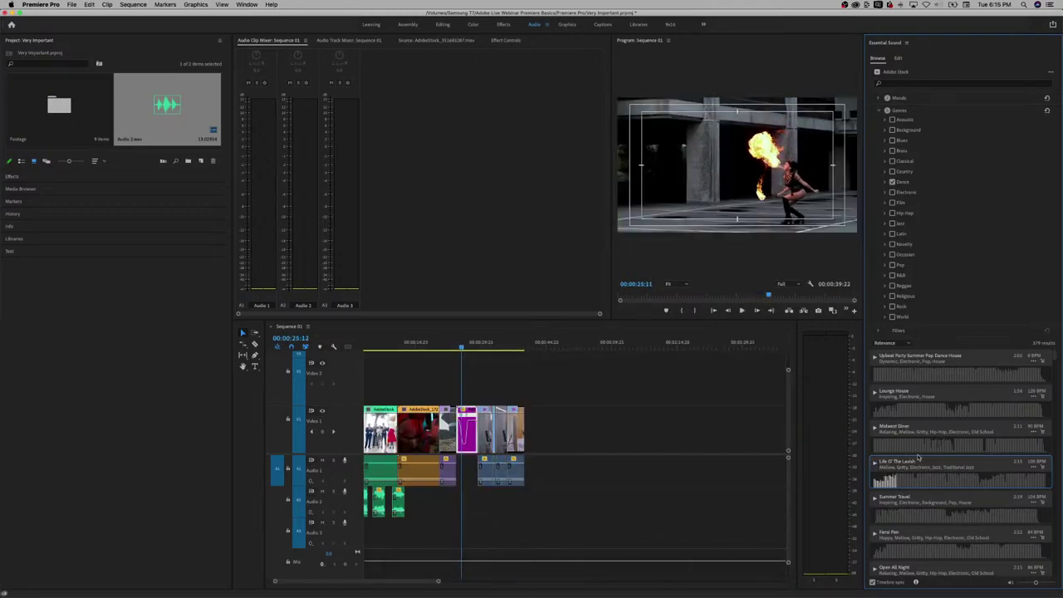
Add Life O' The Lavish to Audio 2 behind the voice-over clips and show the Stock Audio Media bin as a list.
left_click(1034, 469)
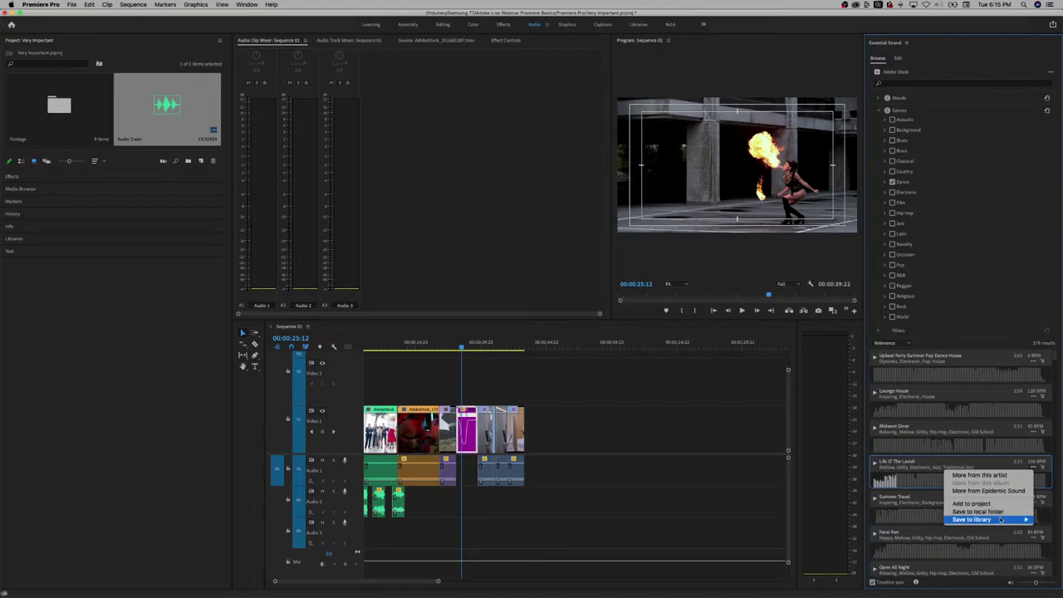
mouse_move(1002, 520)
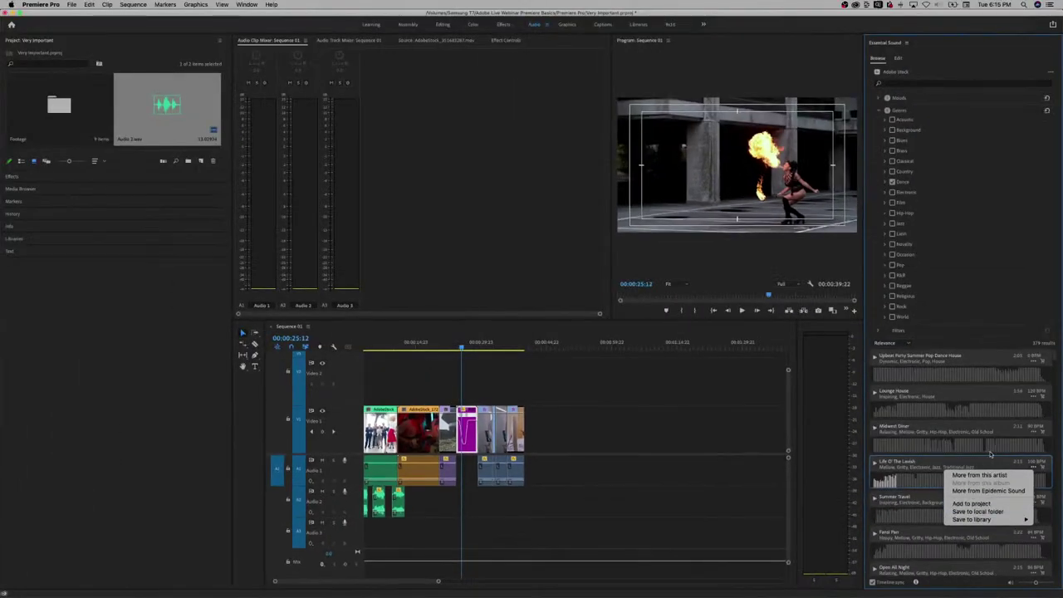
left_click(919, 470)
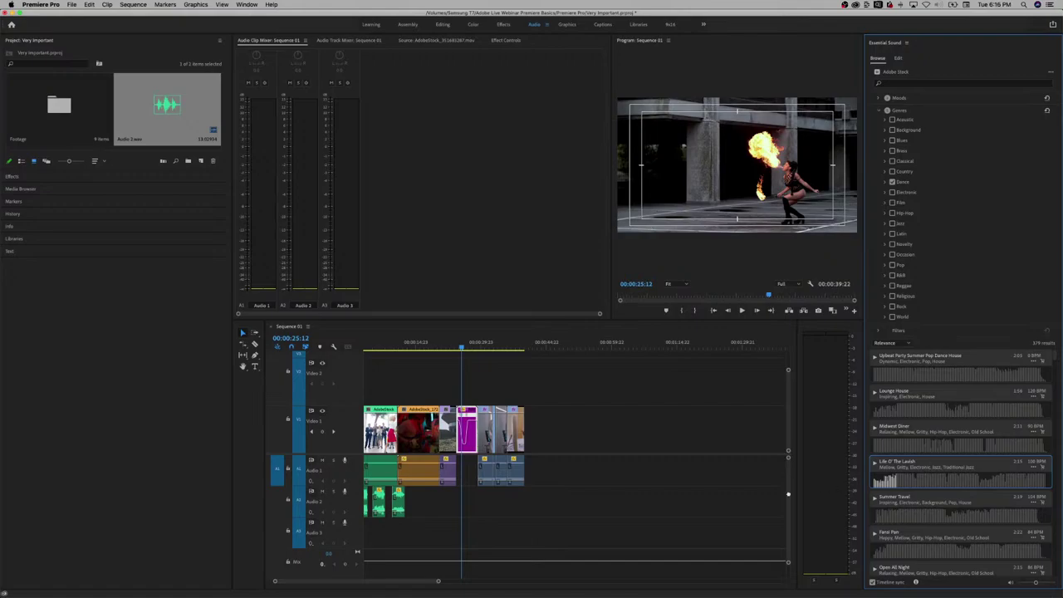
left_click_drag(922, 470, 555, 420)
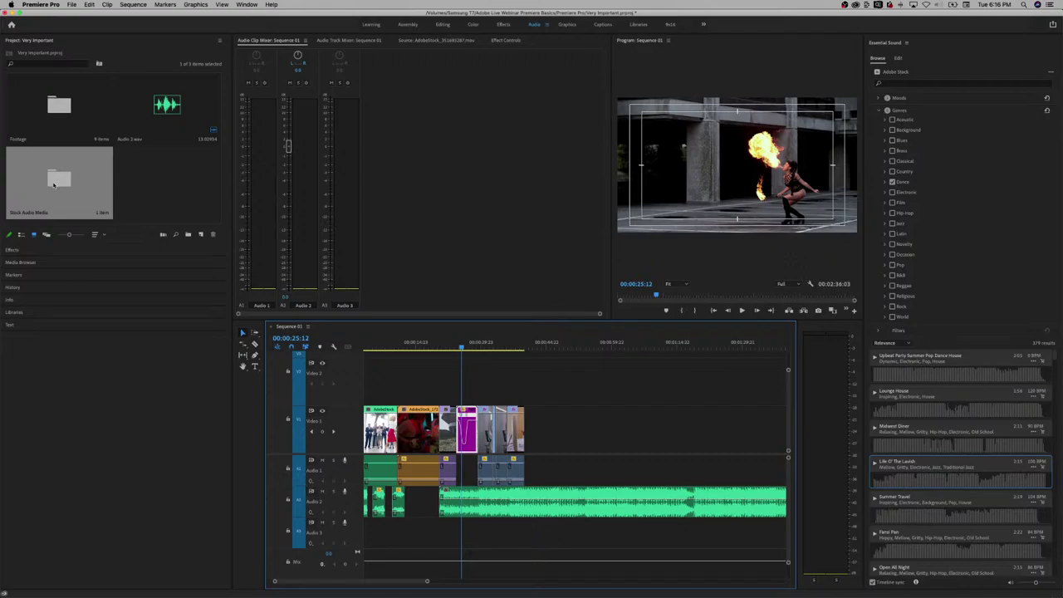
double_click(54, 185)
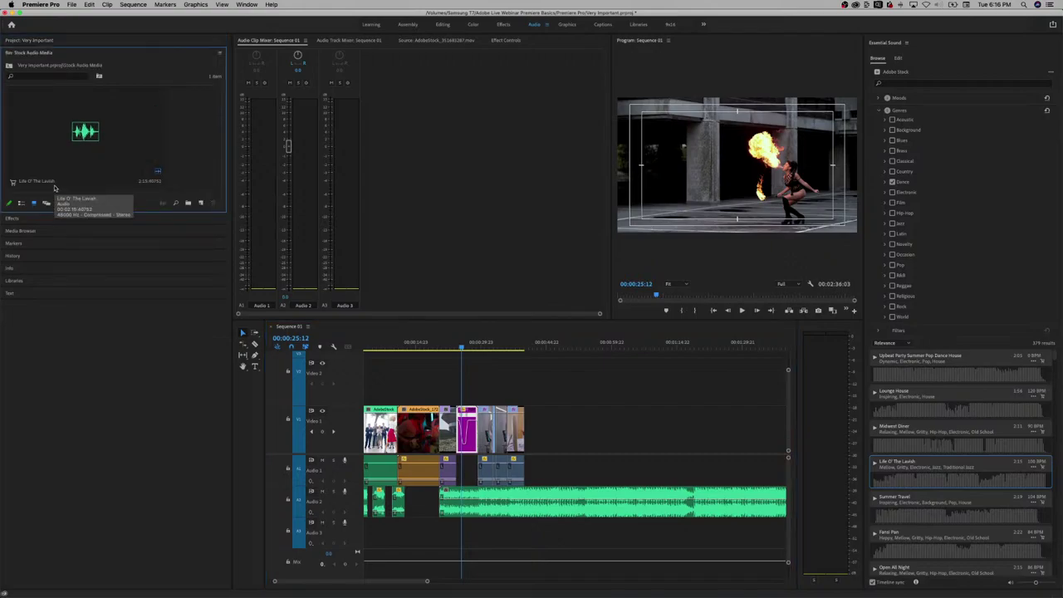
left_click(21, 204)
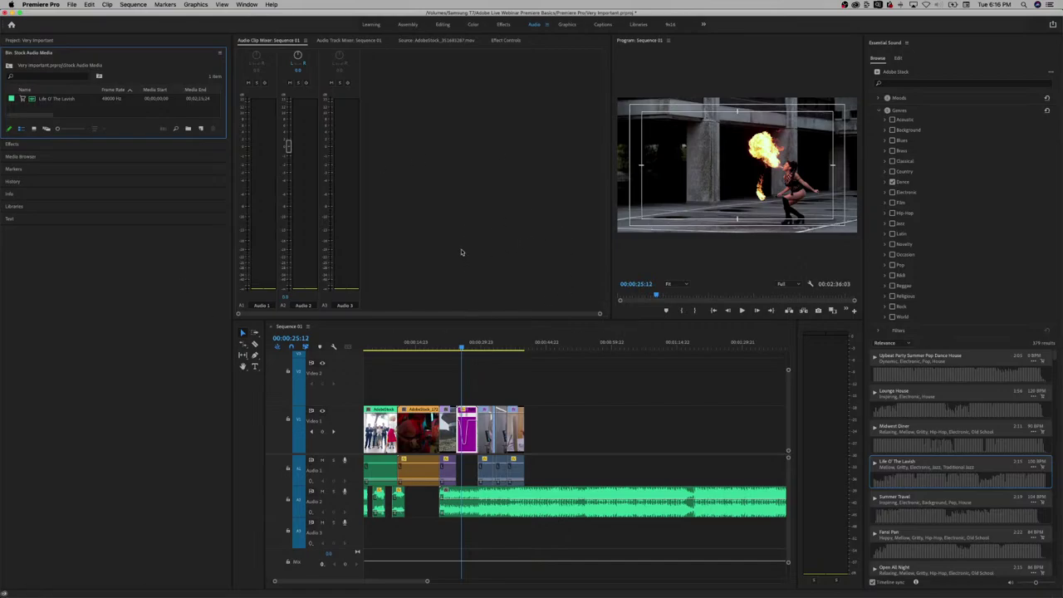
Move the Life O' The Lavish clip from Audio 2 down to Audio 3, close to the start of the sequence.
left_click(571, 497)
left_click_drag(564, 521, 498, 532)
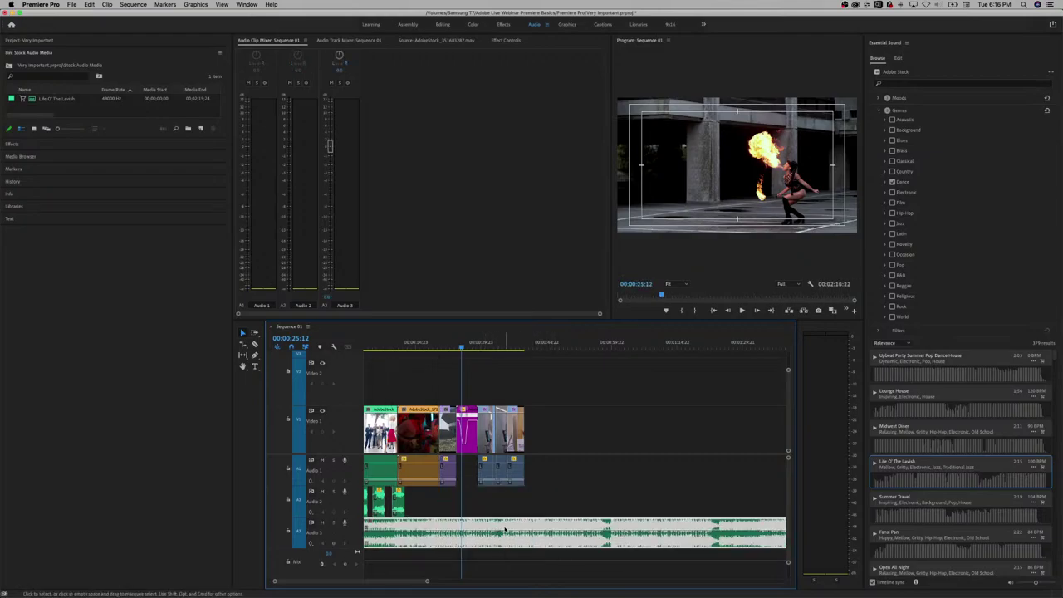
key("minus")
key("minus")
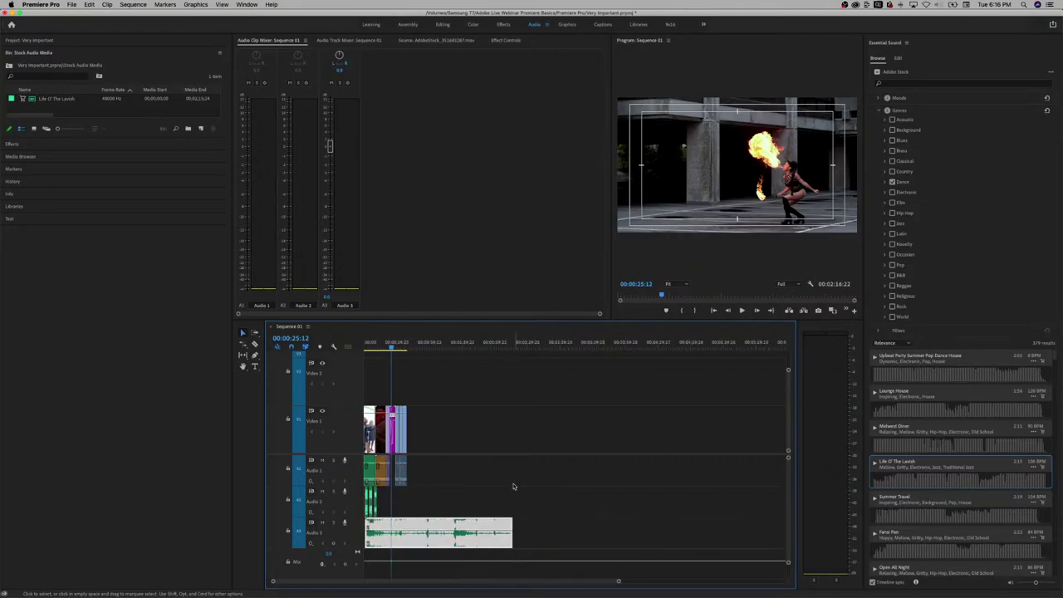
Align the start of the music clip on Audio 3 with the beginning of the sequence.
key("Home")
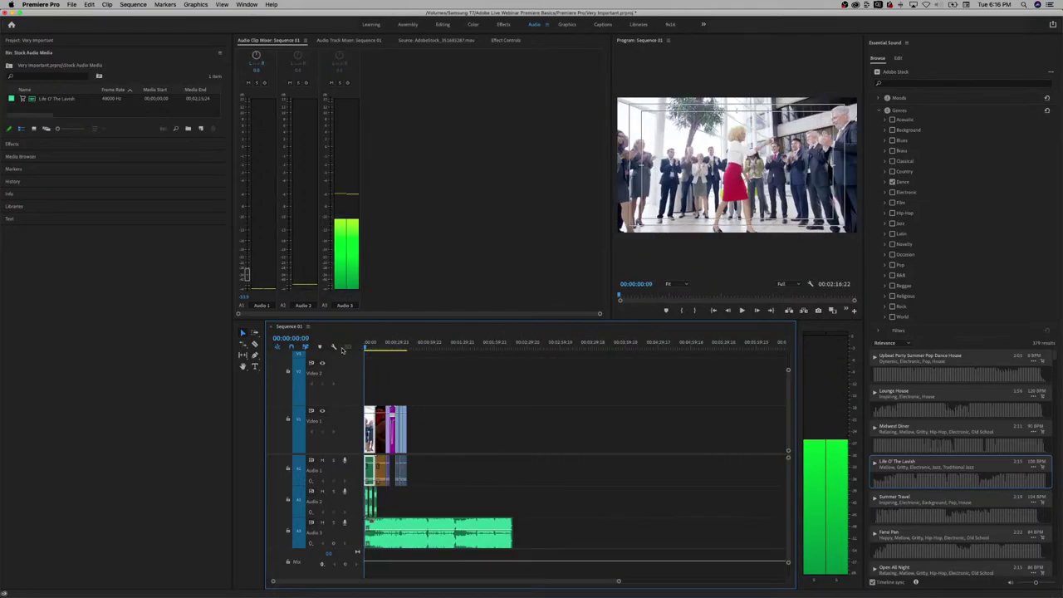
key("equal")
key("equal")
left_click(429, 527)
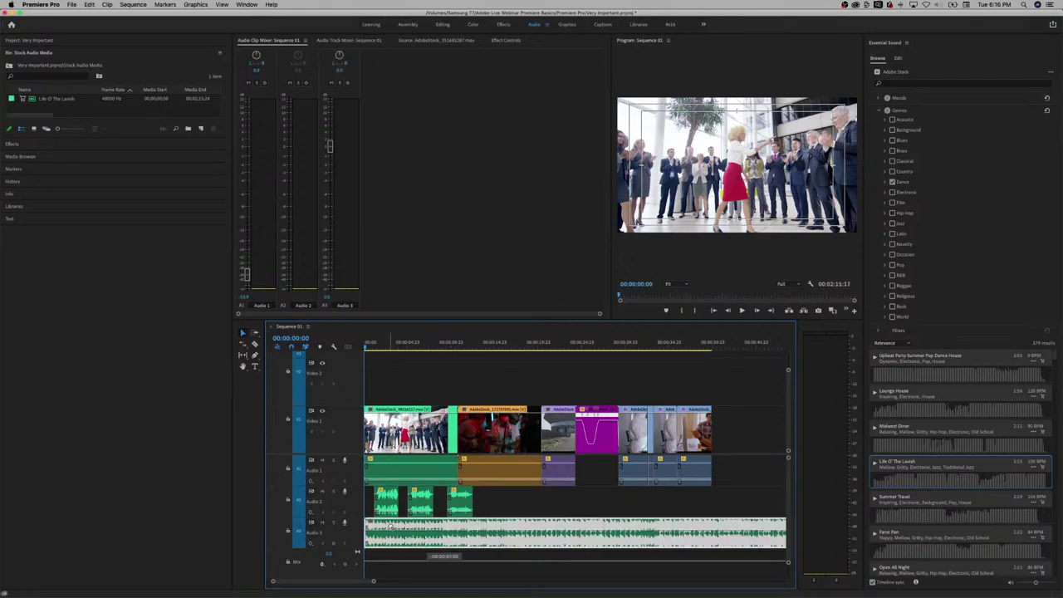
key("minus")
key("minus")
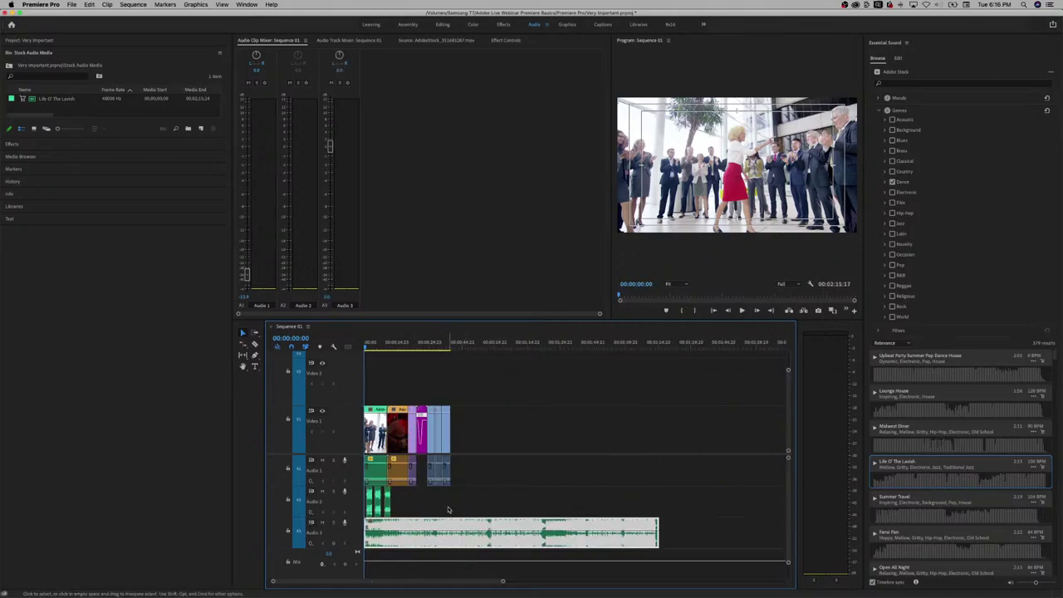
key("equal")
key("equal")
key("minus")
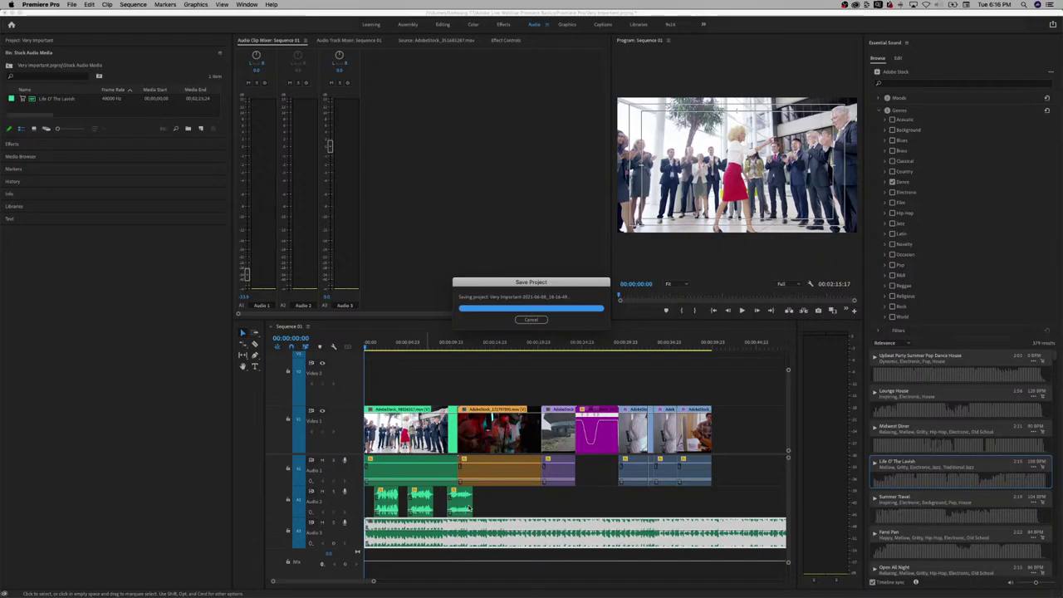
Tag the music clip on Audio 3 as Music and enable Ducking for it.
left_click(532, 522)
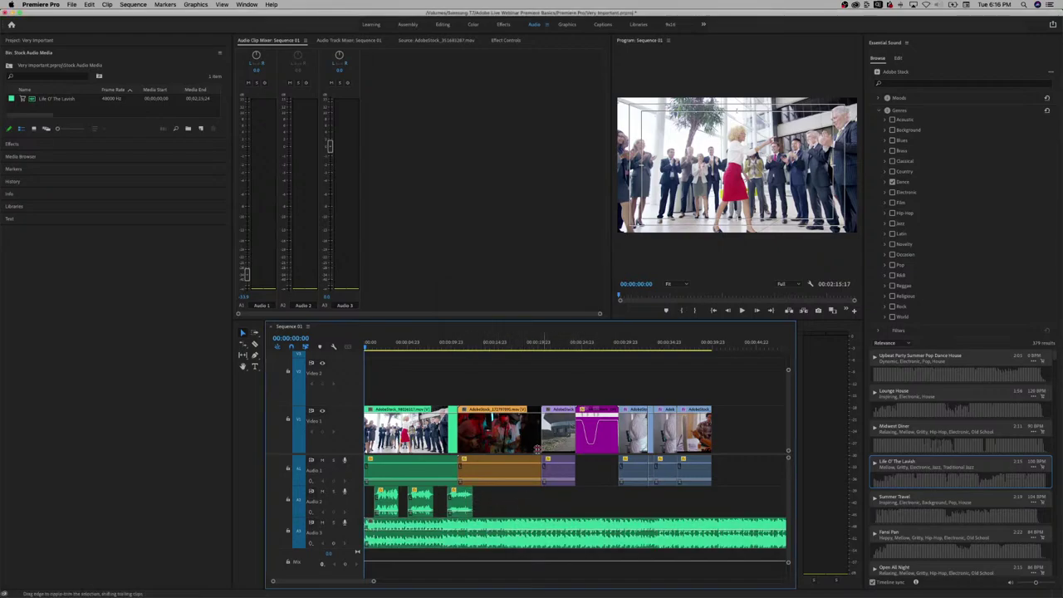
left_click(443, 529)
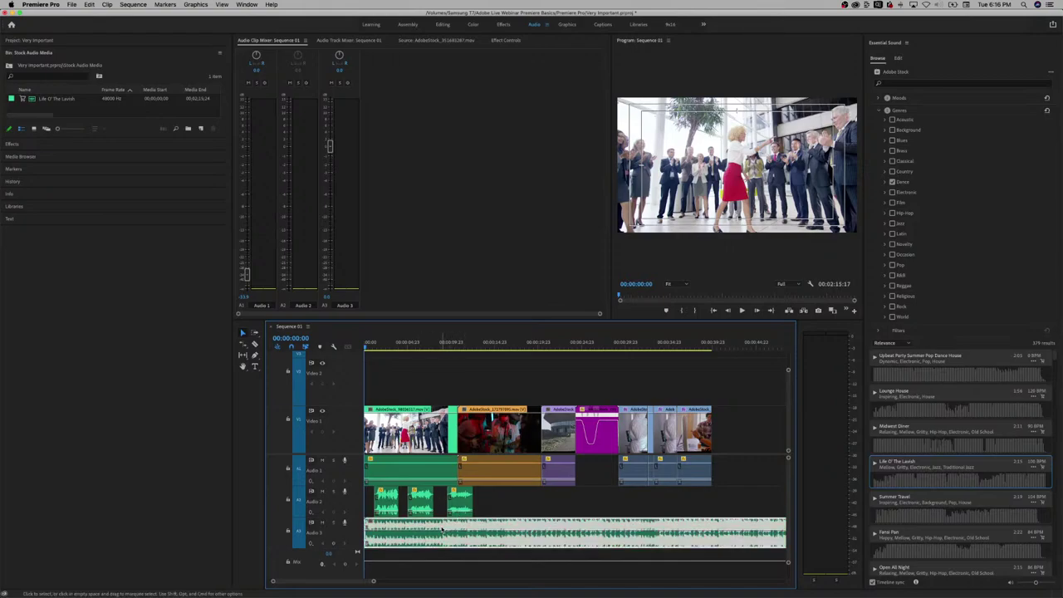
left_click(899, 58)
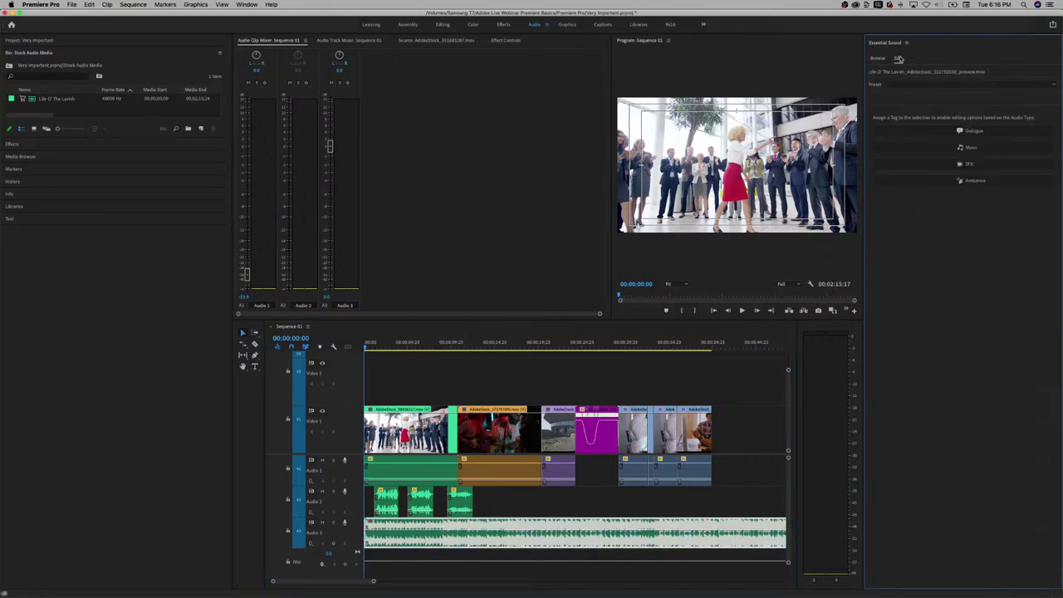
left_click(959, 149)
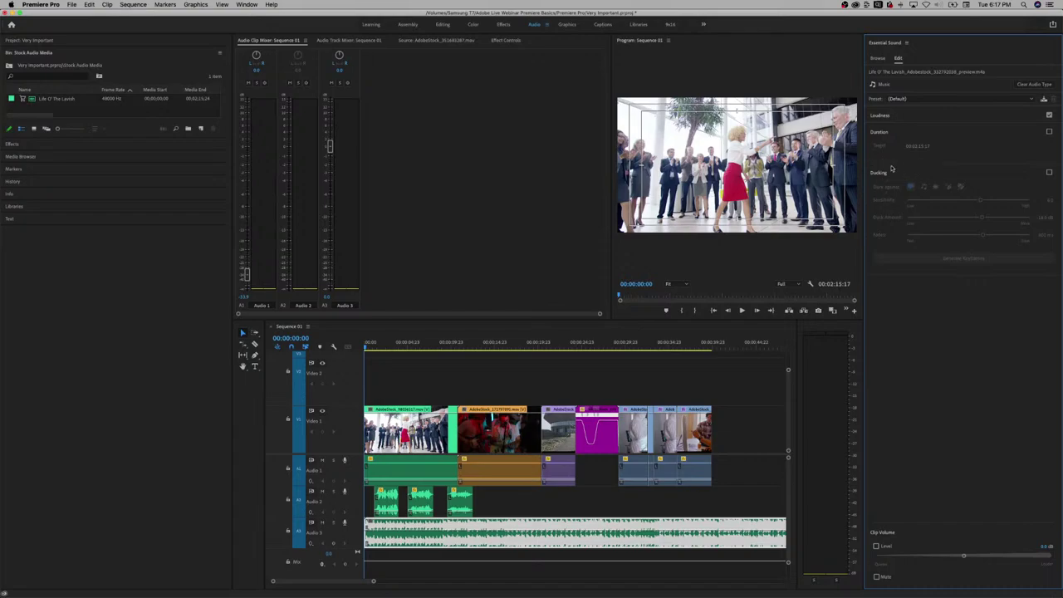
left_click(1049, 173)
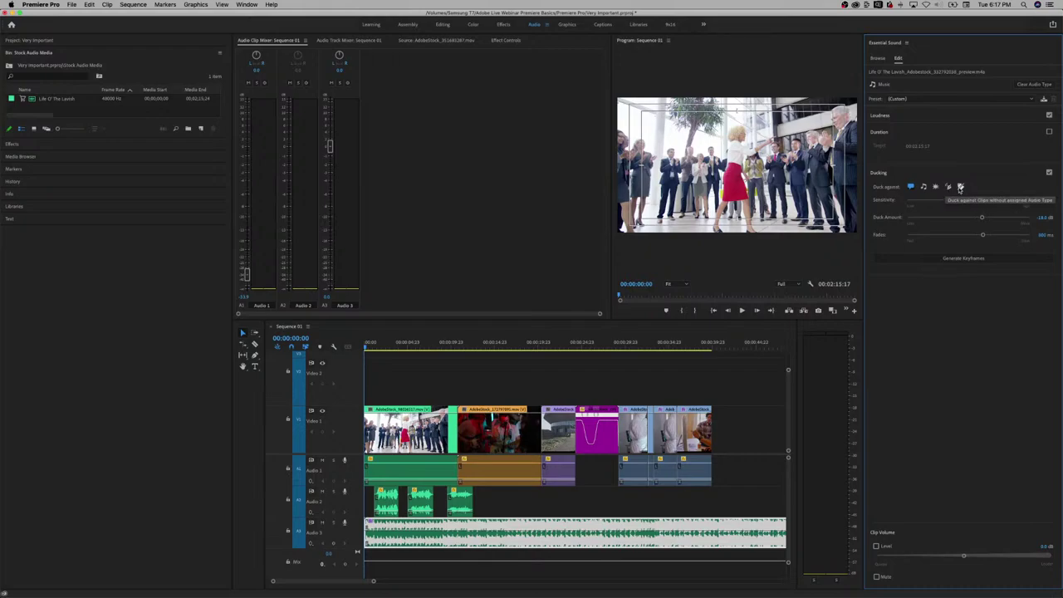
Shift the third and second voice-over clips on Audio 2 later to widen the gaps between the pieces.
left_click(459, 501)
left_click_drag(460, 500, 490, 502)
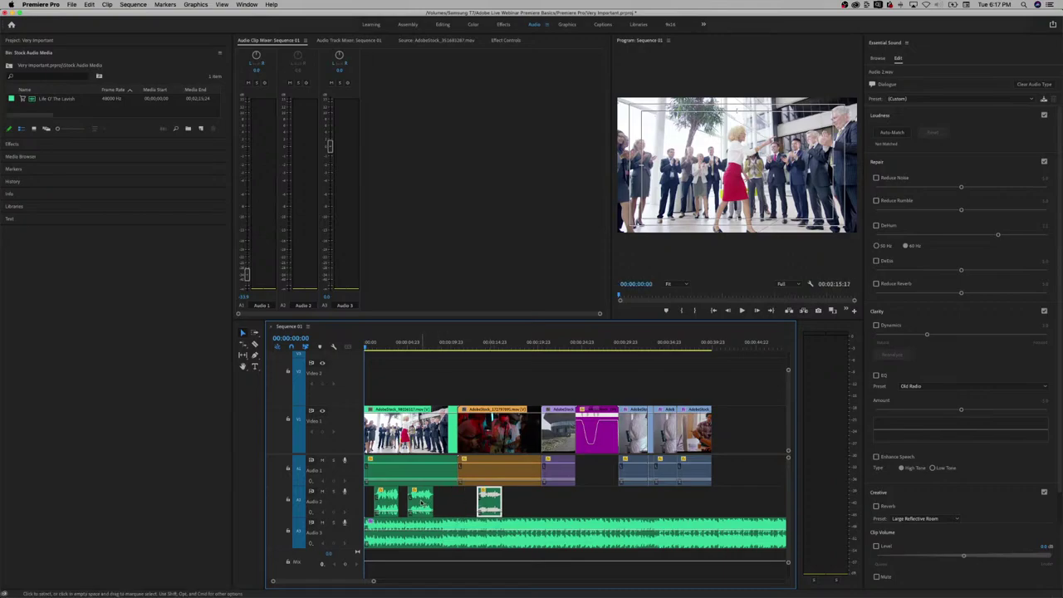
left_click_drag(424, 502, 438, 504)
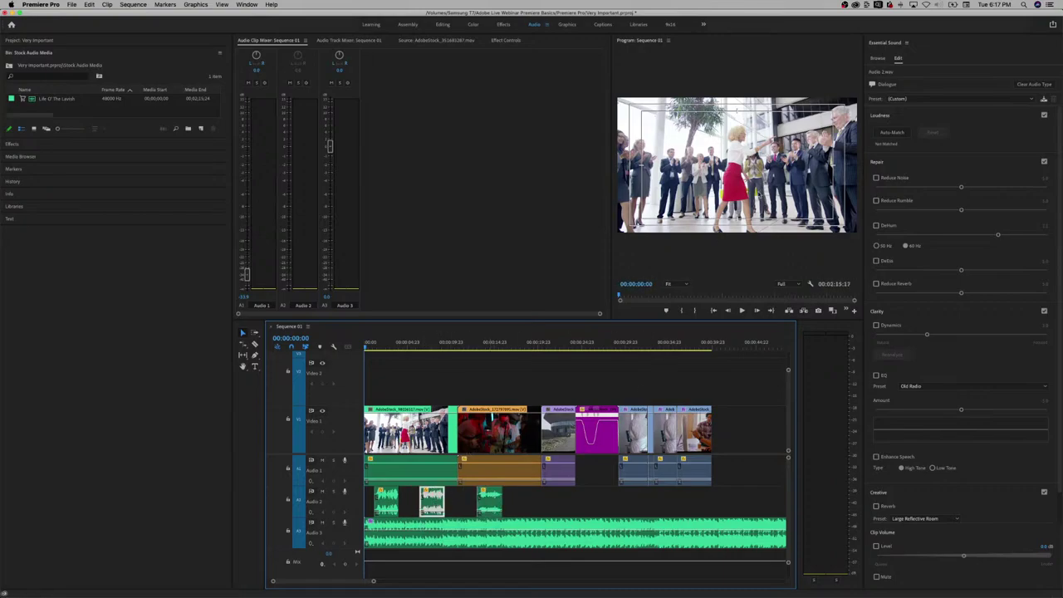
Generate ducking keyframes for the music clip on Audio 3 so it ducks against the dialogue clips.
left_click(532, 548)
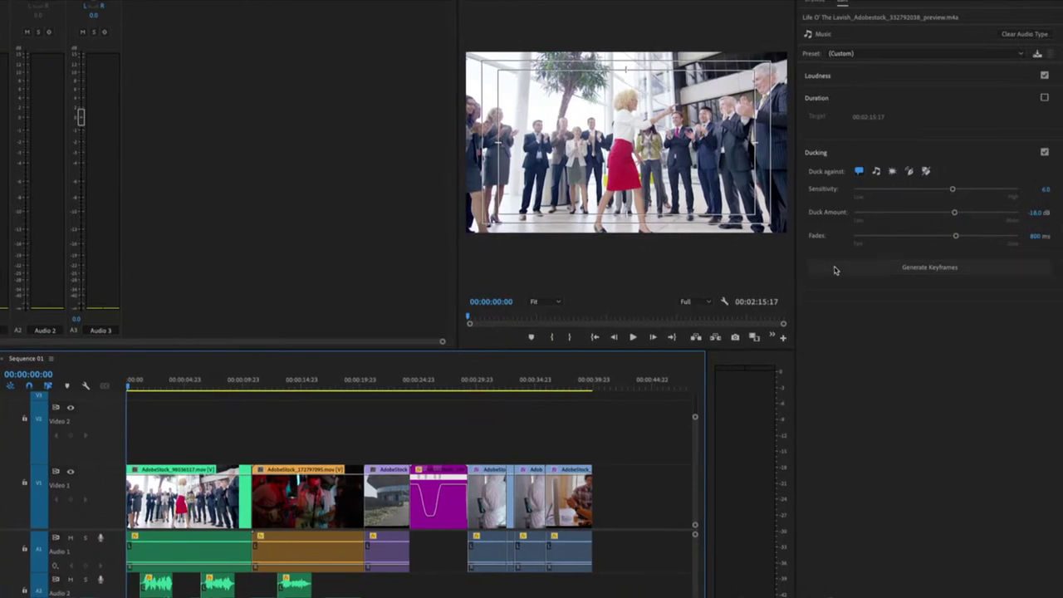
left_click(917, 272)
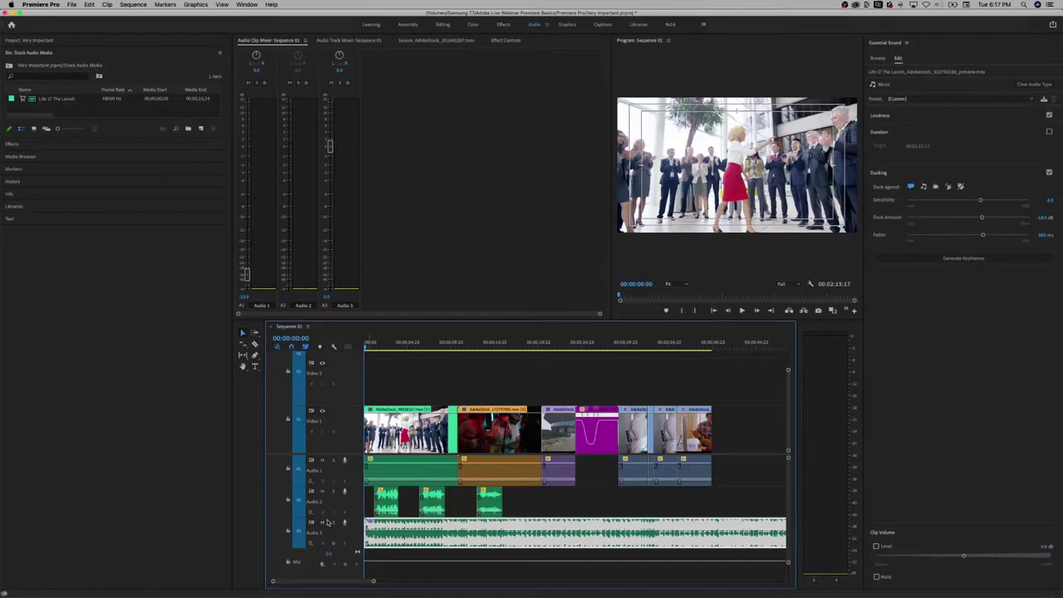
Enlarge the timeline and the Audio 3 track around the music clip, collapsing the project panel and giving the audio tracks more room.
scroll(357, 532, "up", 5)
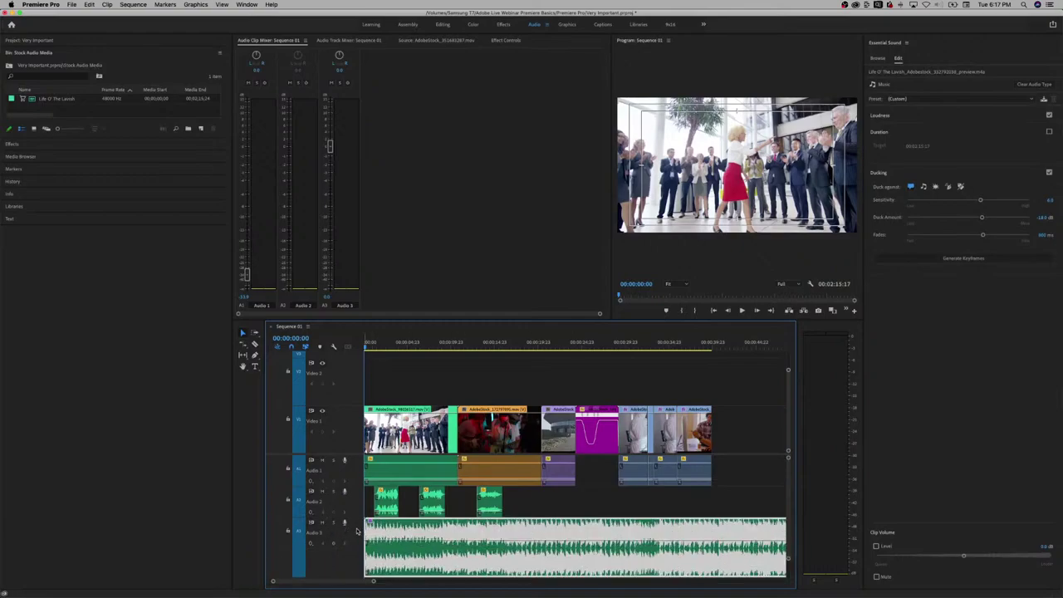
key("=")
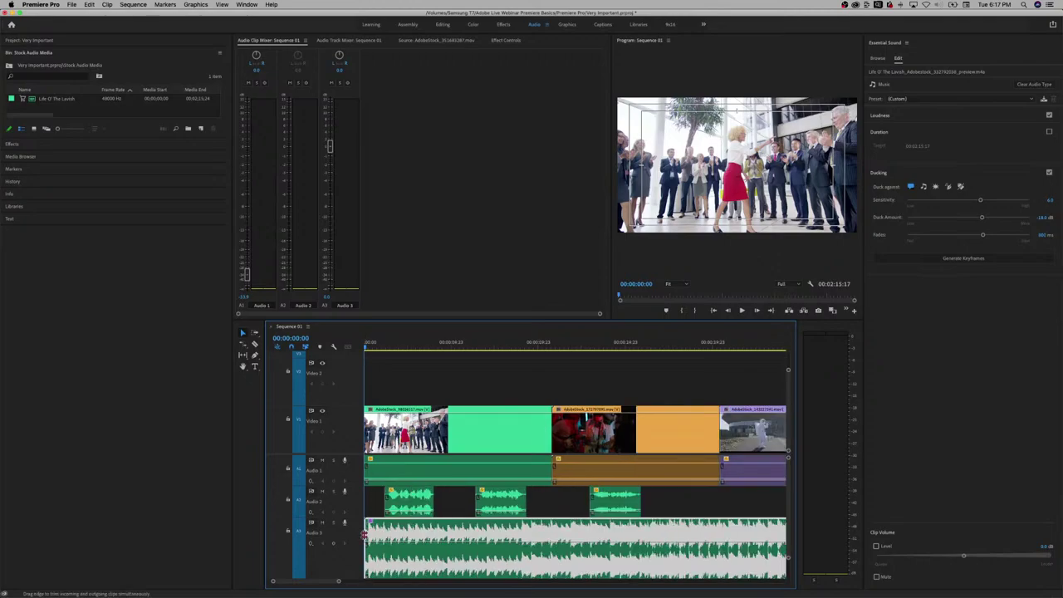
left_click_drag(799, 342, 844, 343)
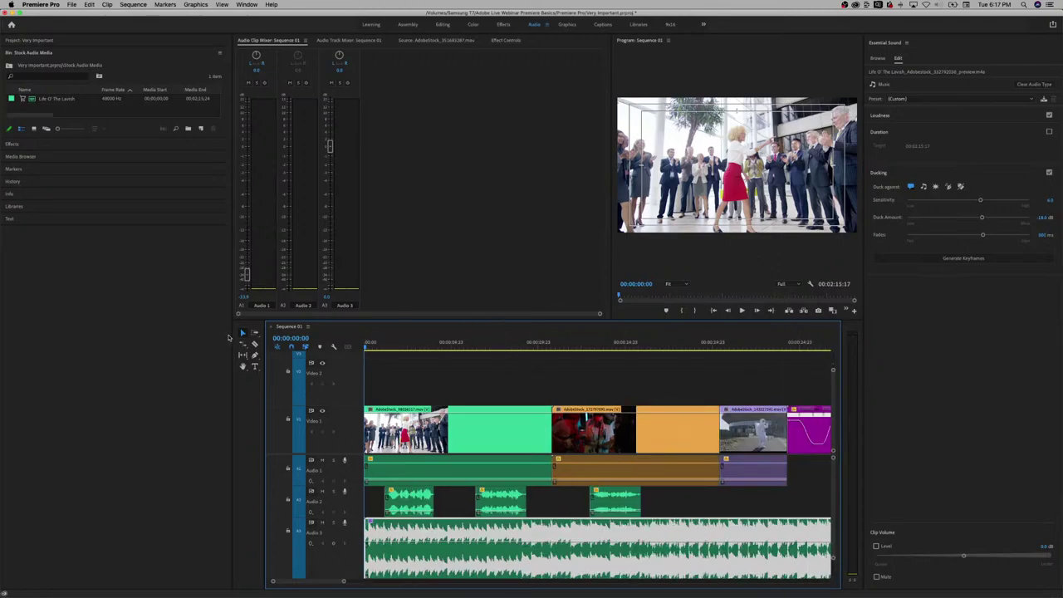
left_click_drag(230, 333, 5, 357)
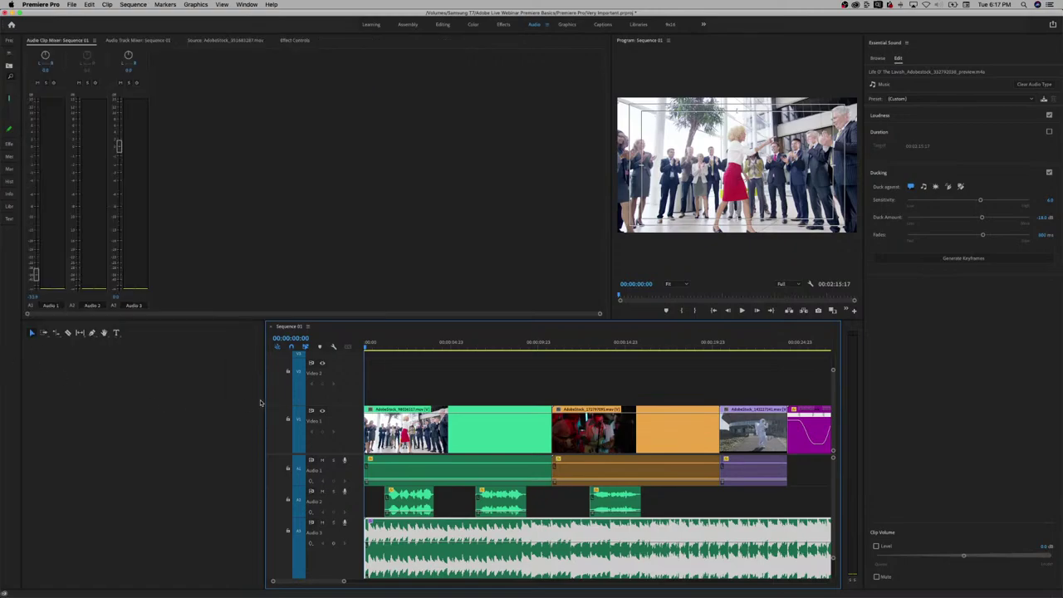
left_click_drag(264, 400, 44, 399)
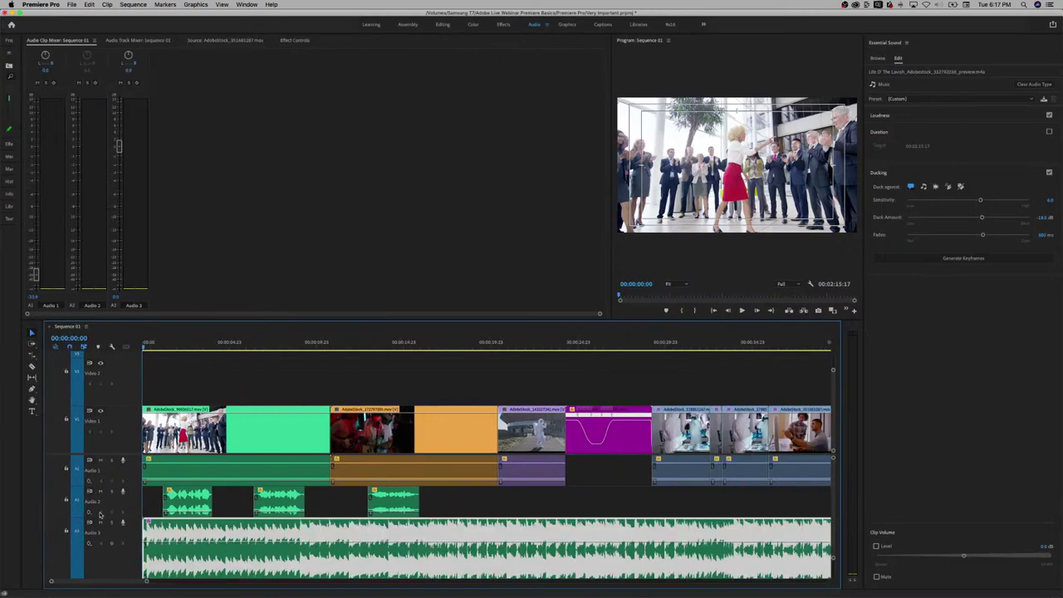
left_click_drag(108, 454, 108, 383)
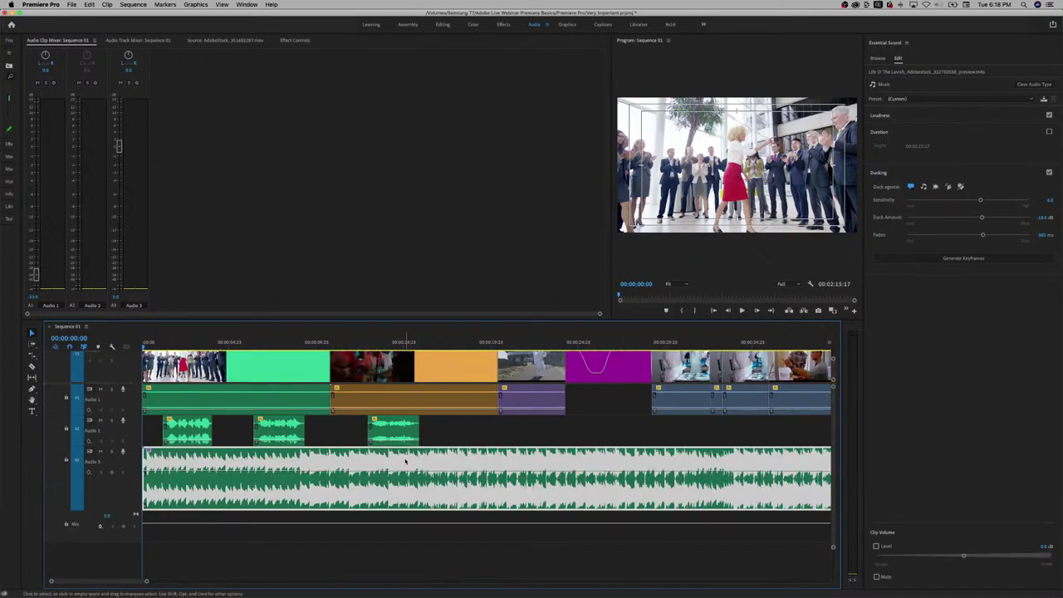
Set the music clip's ducking to Sensitivity 7.3, Duck Amount -24.9 dB and Fades 679 ms, and generate the keyframes.
left_click(961, 260)
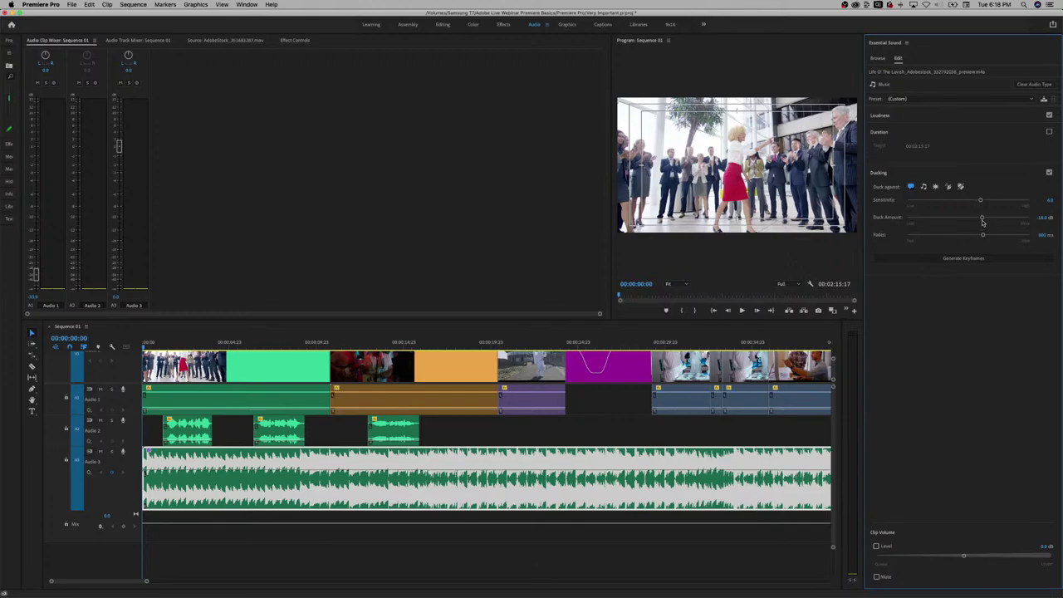
left_click_drag(982, 221, 997, 202)
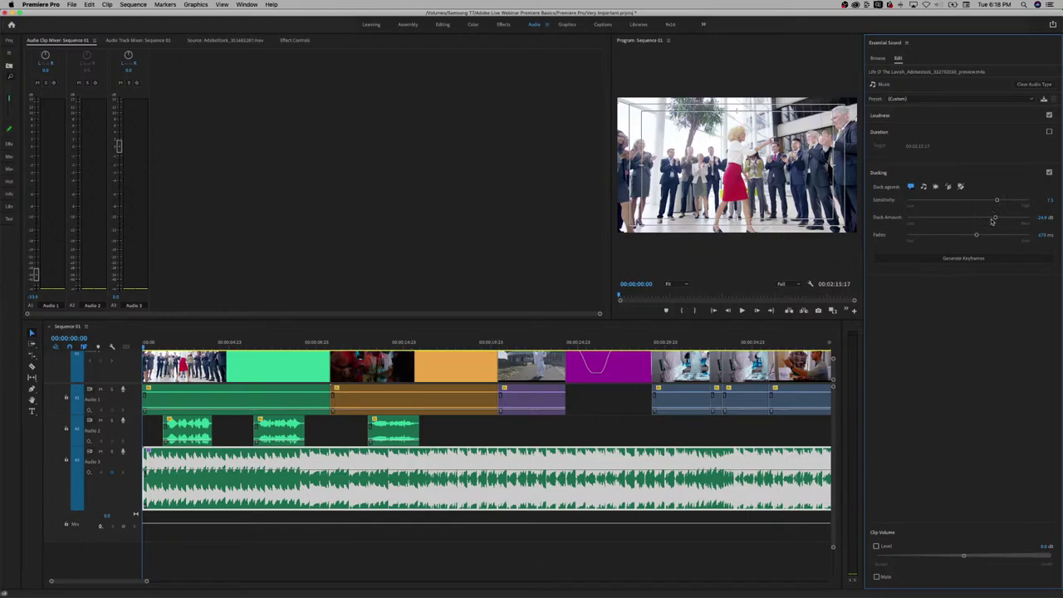
left_click(972, 261)
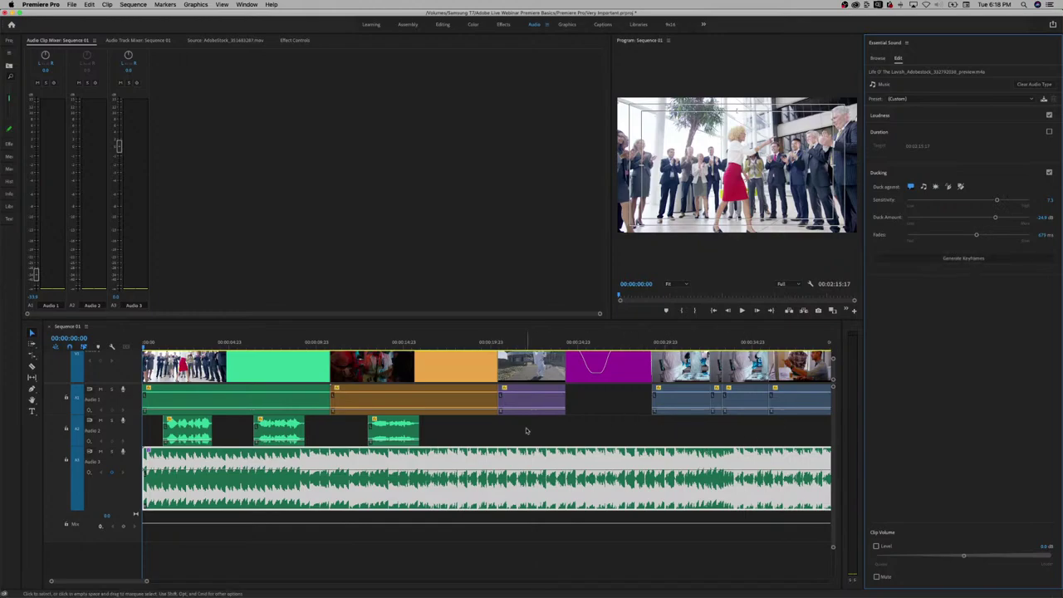
Play the start of the sequence to check the voice-over clips on Audio 2 against the music.
left_click_drag(457, 447, 189, 434)
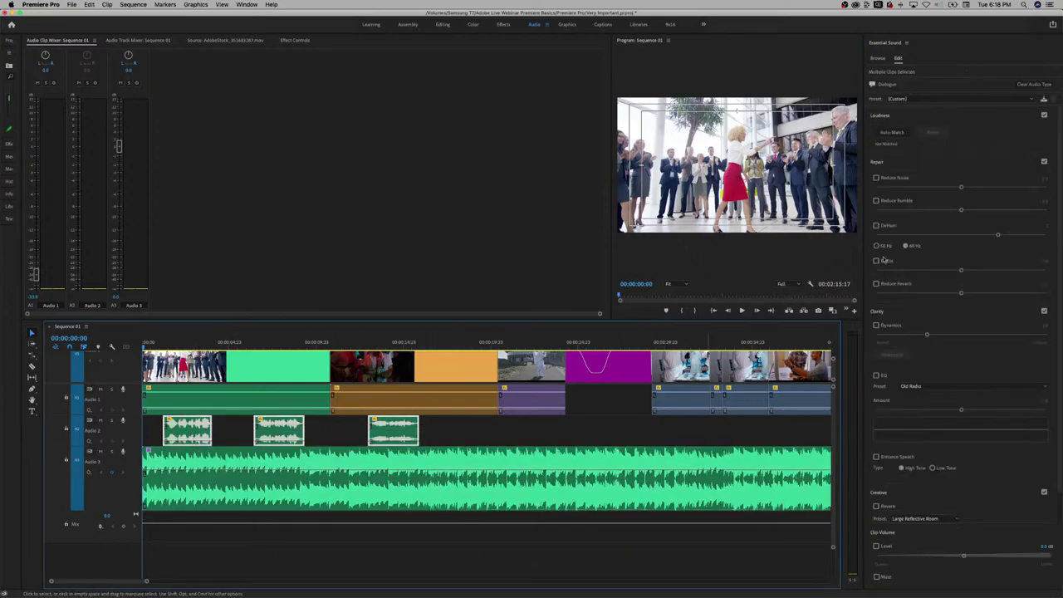
key("space")
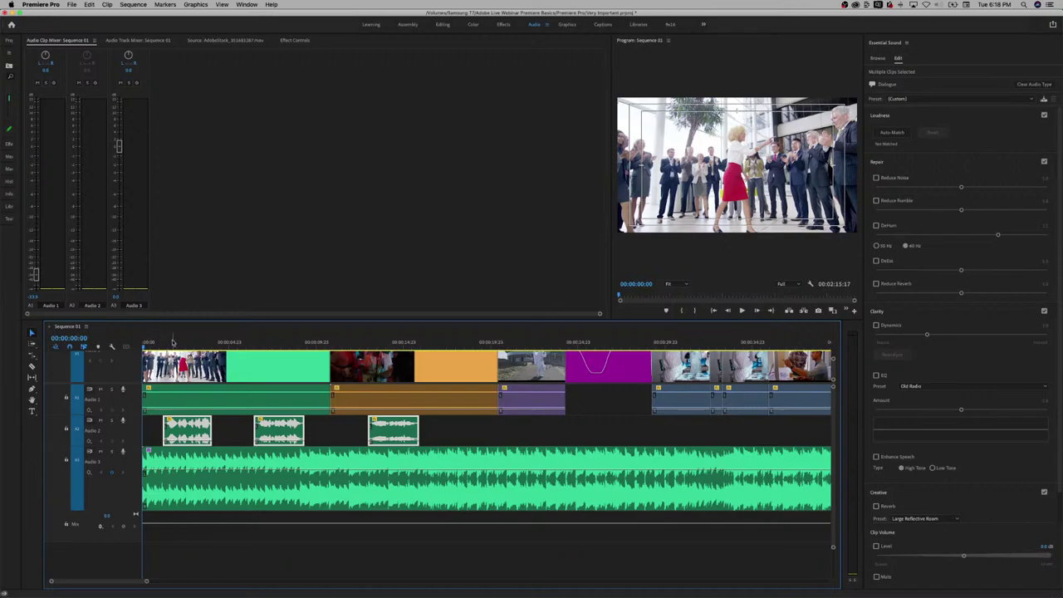
left_click(176, 363)
key("space")
left_click(240, 431)
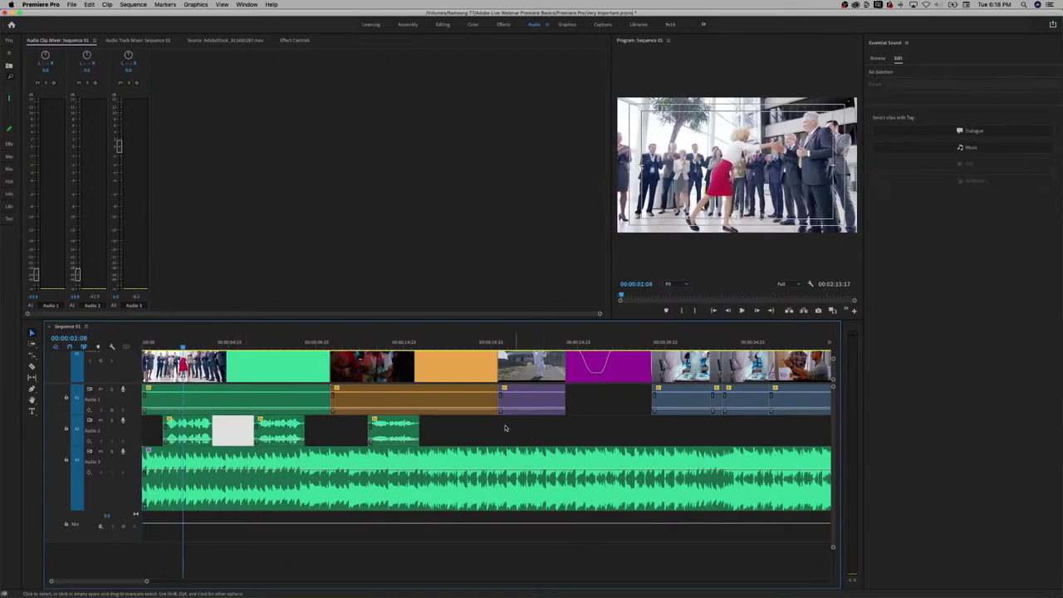
Clear the Dialogue audio type from the three voice-over clips on Audio 2.
left_click_drag(472, 418, 143, 438)
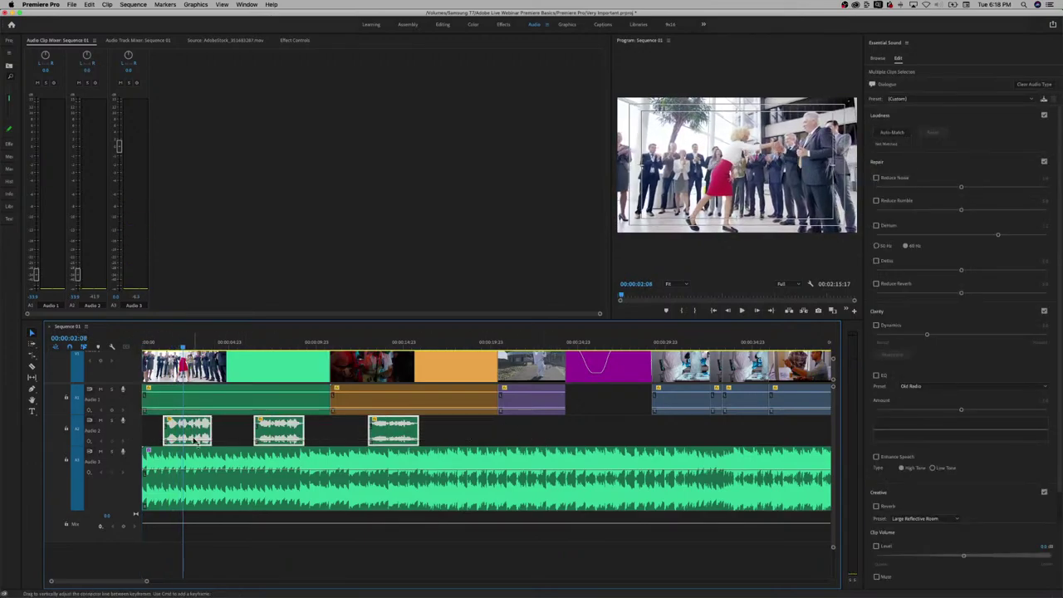
left_click(886, 84)
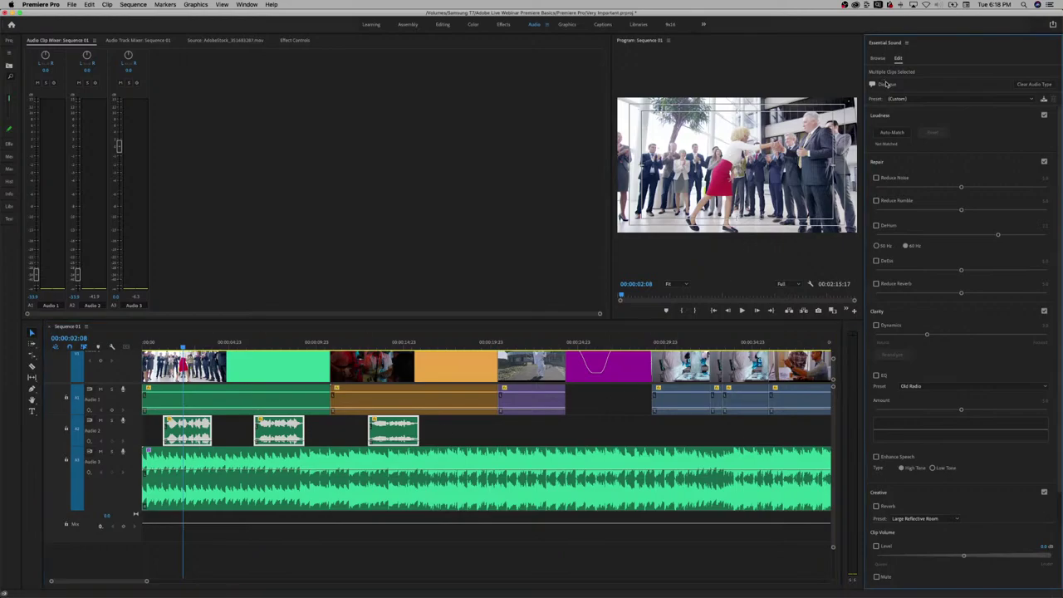
left_click(1028, 85)
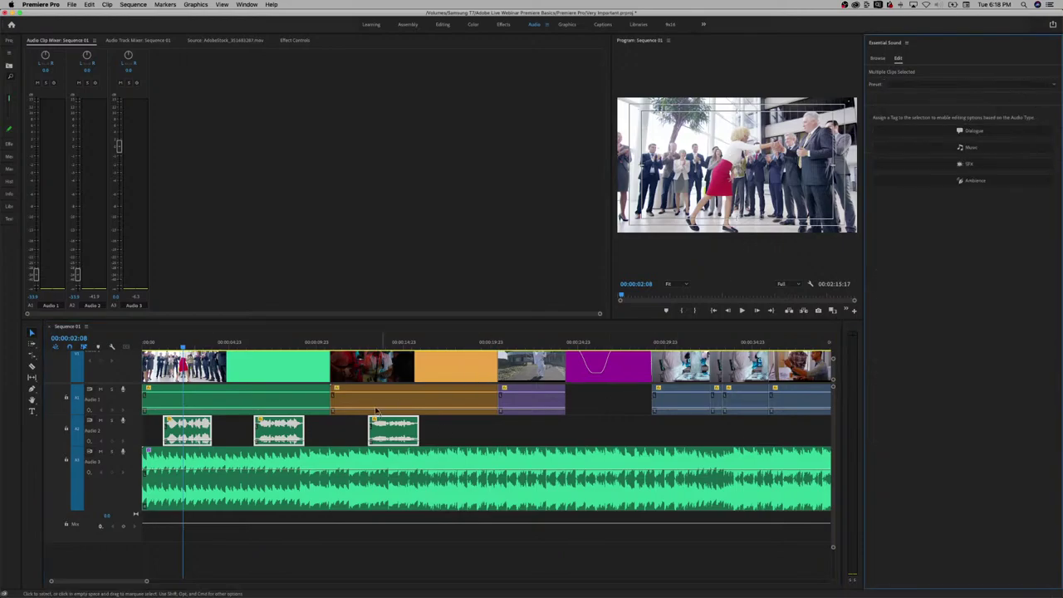
Raise the volume of the three voice-over clips on Audio 2 to 1.6 dB.
left_click(270, 450)
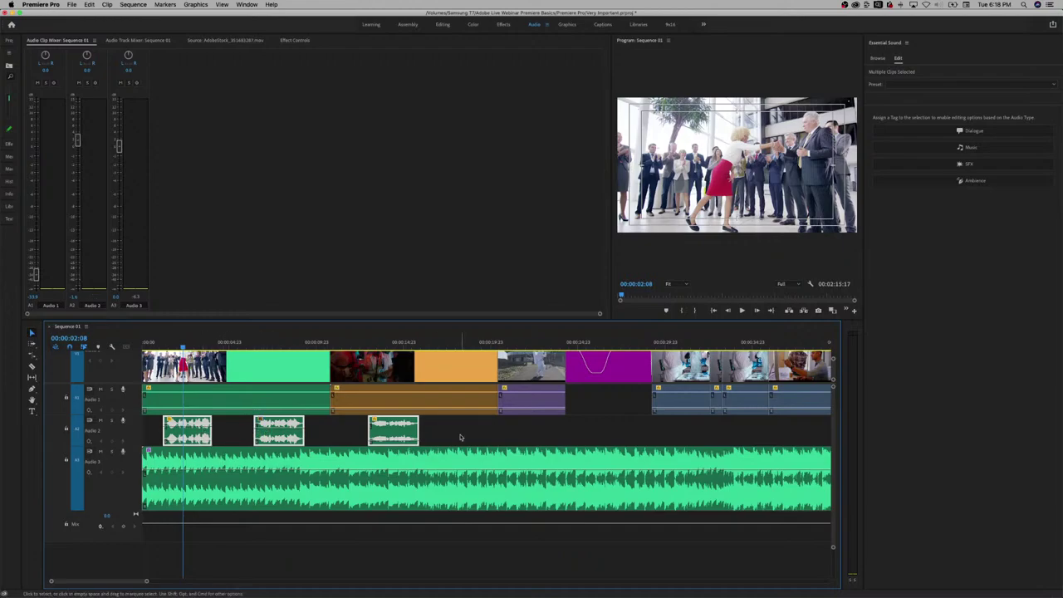
left_click_drag(416, 456, 416, 453)
left_click(245, 467)
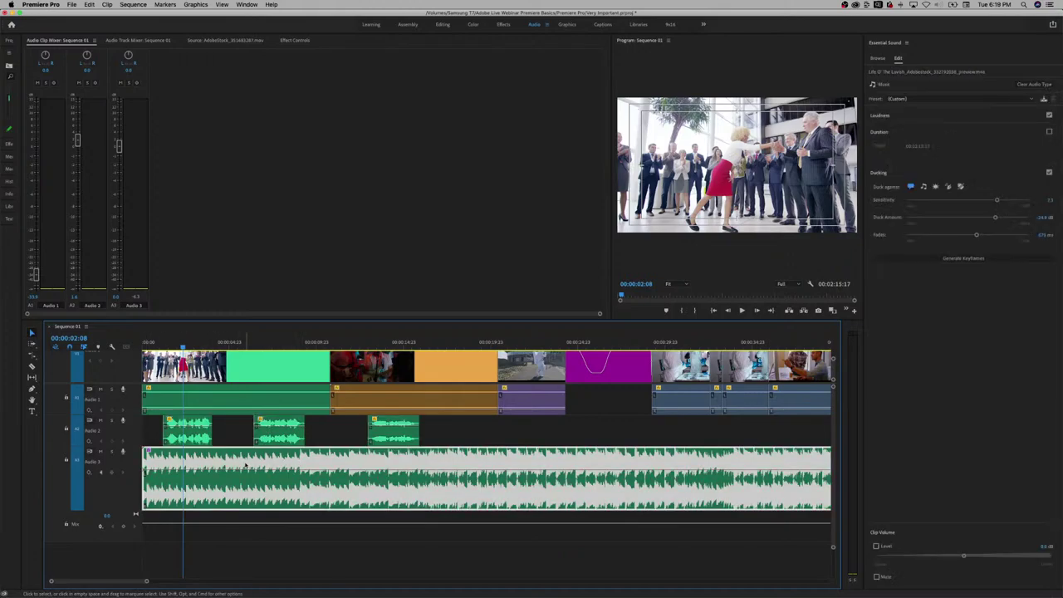
Tag the three voice-over clips as Dialogue again and generate new ducking keyframes for the music clip on Audio 3.
left_click_drag(467, 434, 153, 456)
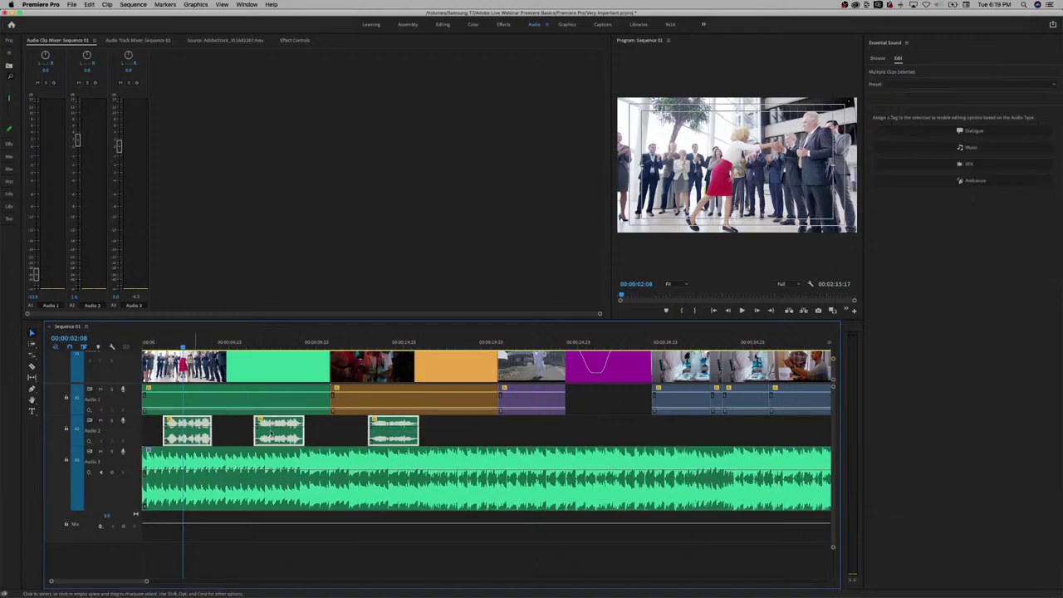
left_click(967, 130)
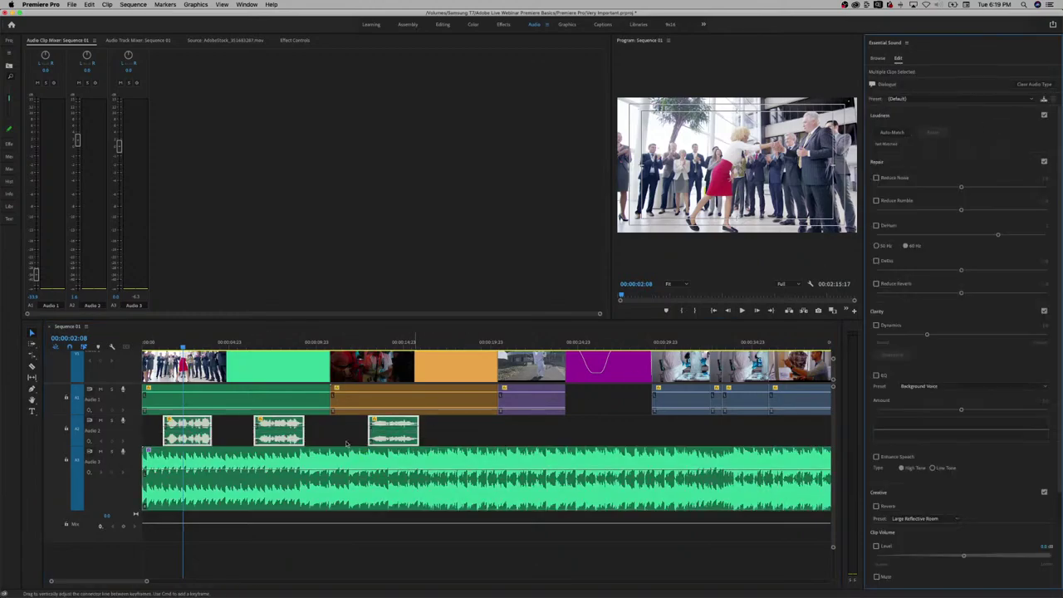
left_click(300, 454)
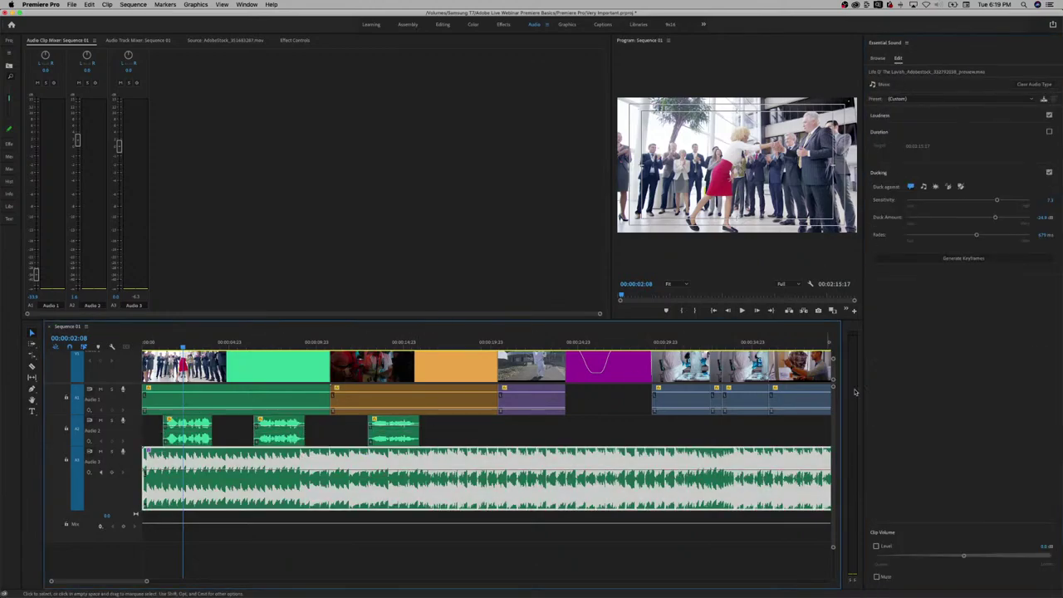
left_click(970, 257)
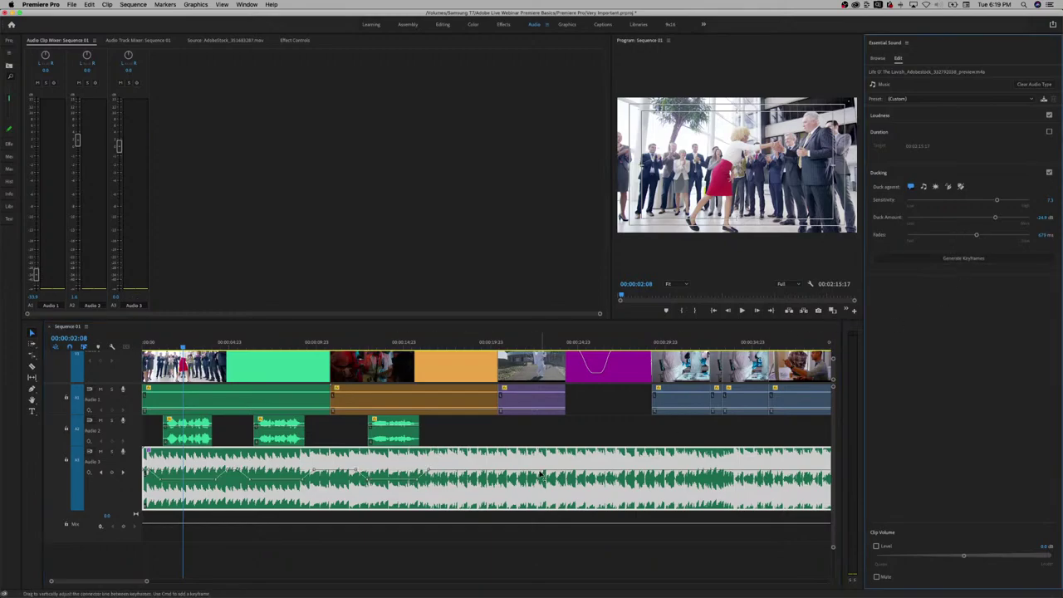
Heighten the Audio 2 track and try lowering the volume of its first voice-over clip.
scroll(116, 440, "up", 3)
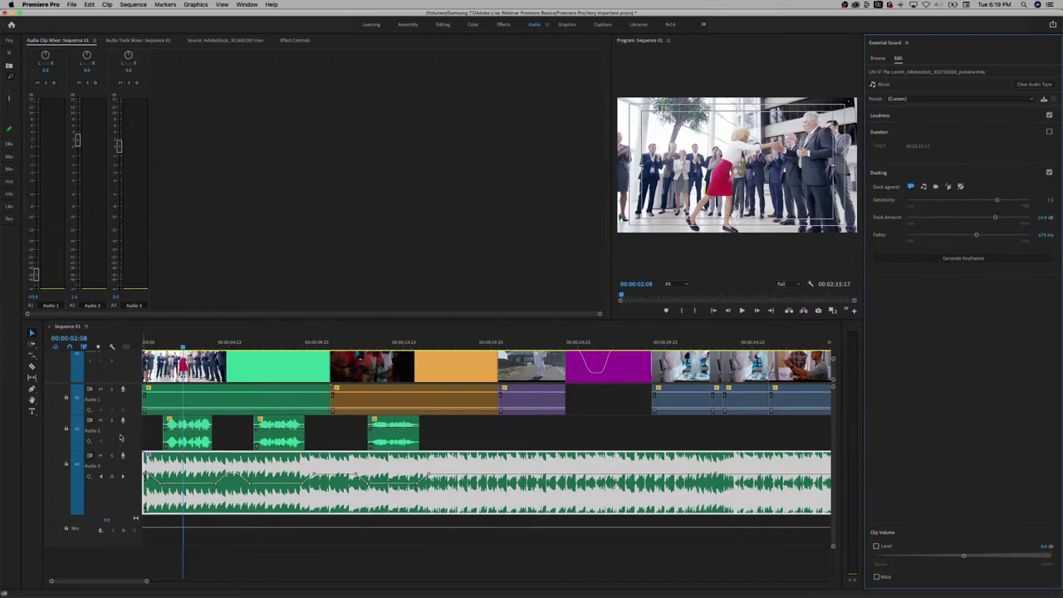
left_click(182, 435)
key("bracketleft")
key("bracketleft")
key("bracketleft")
key("bracketleft")
key("bracketleft")
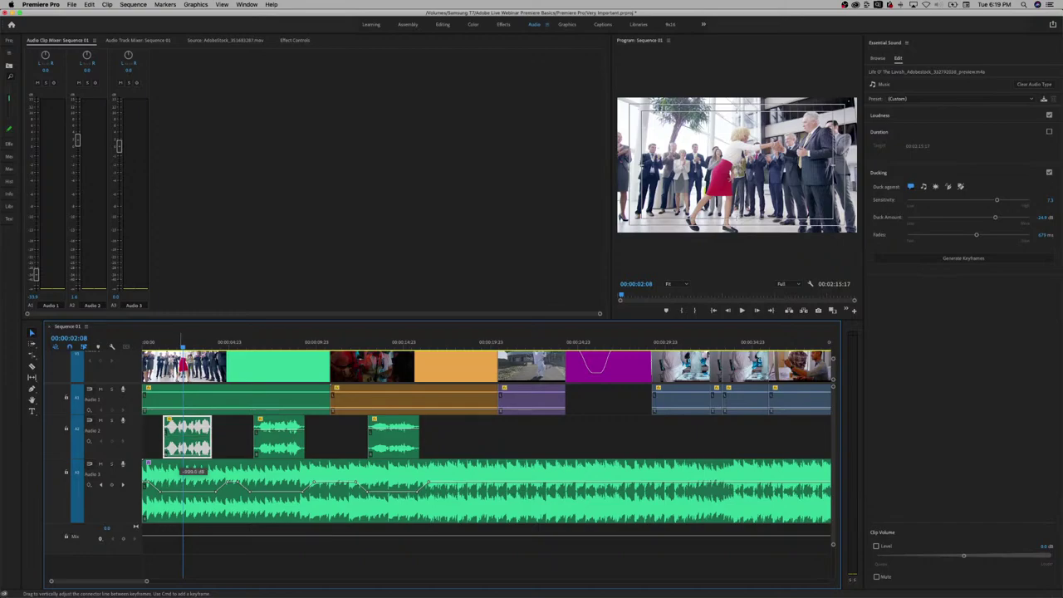
left_click(206, 436)
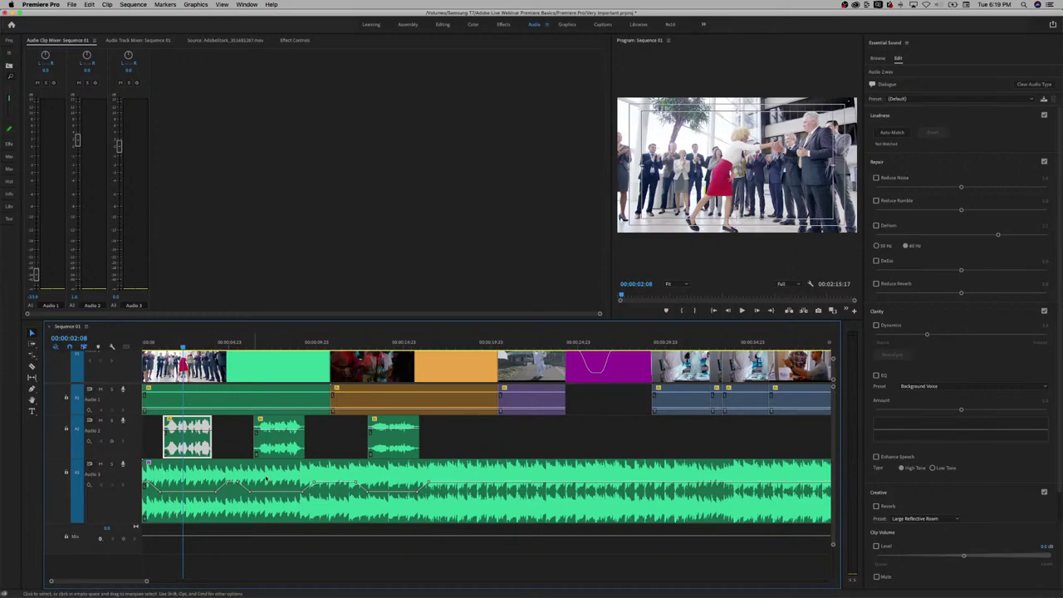
Try ducking sensitivities of 4.1 and 9.7 on the music clip, generating keyframes for each.
left_click(557, 503)
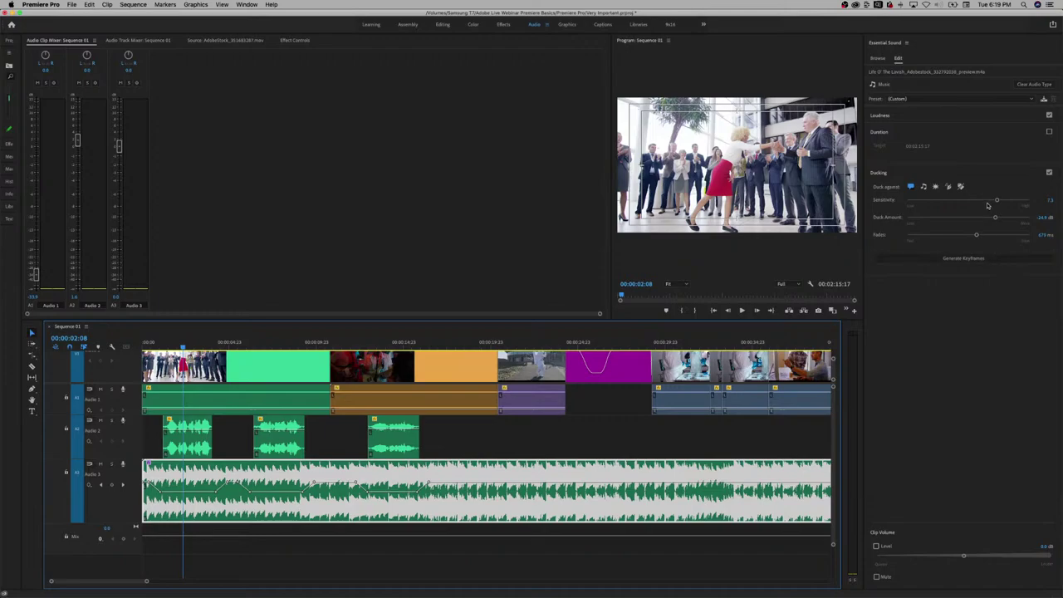
left_click_drag(997, 201, 959, 203)
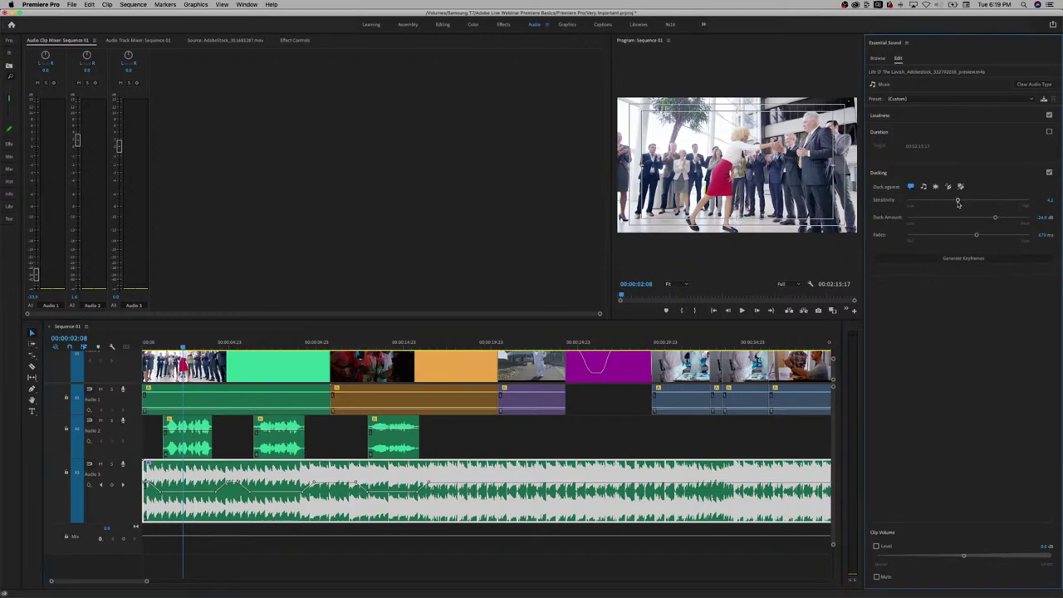
left_click(964, 258)
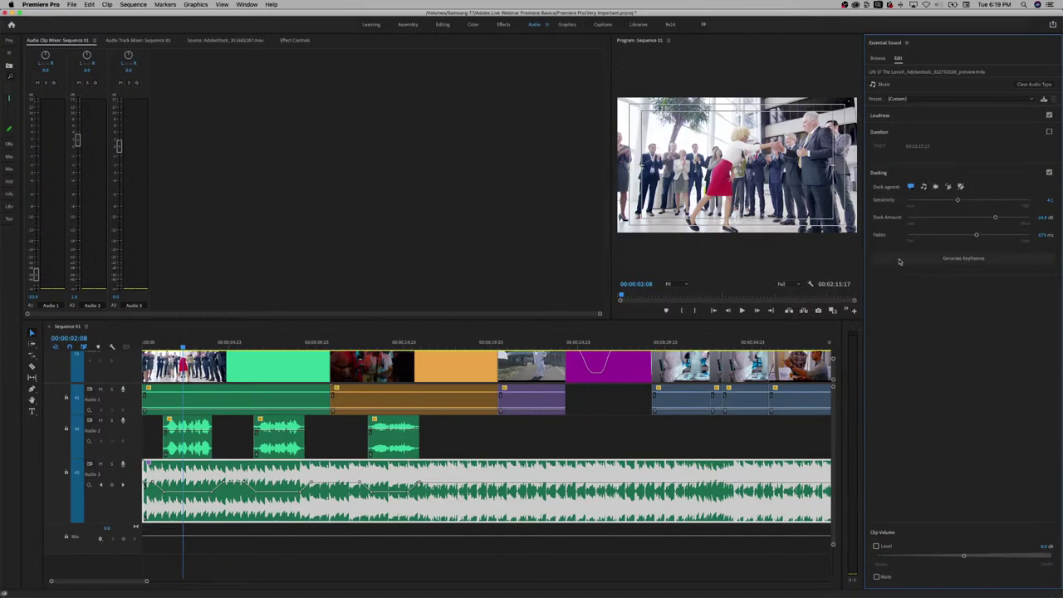
left_click_drag(957, 200, 1027, 201)
left_click(965, 261)
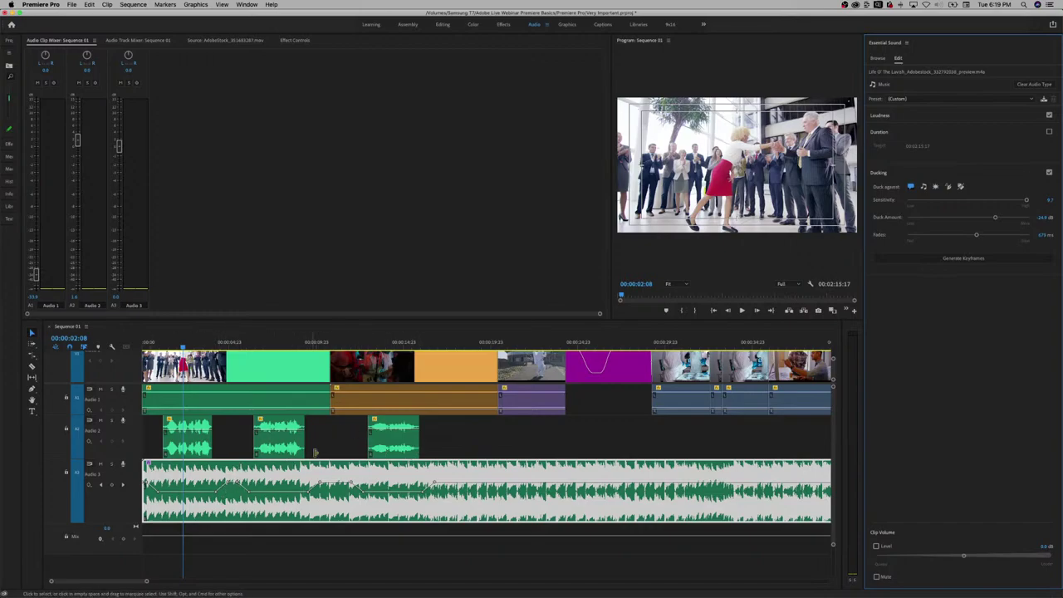
Set the music clip's ducking Sensitivity to 5.2 and regenerate its keyframes.
left_click_drag(1027, 201, 970, 207)
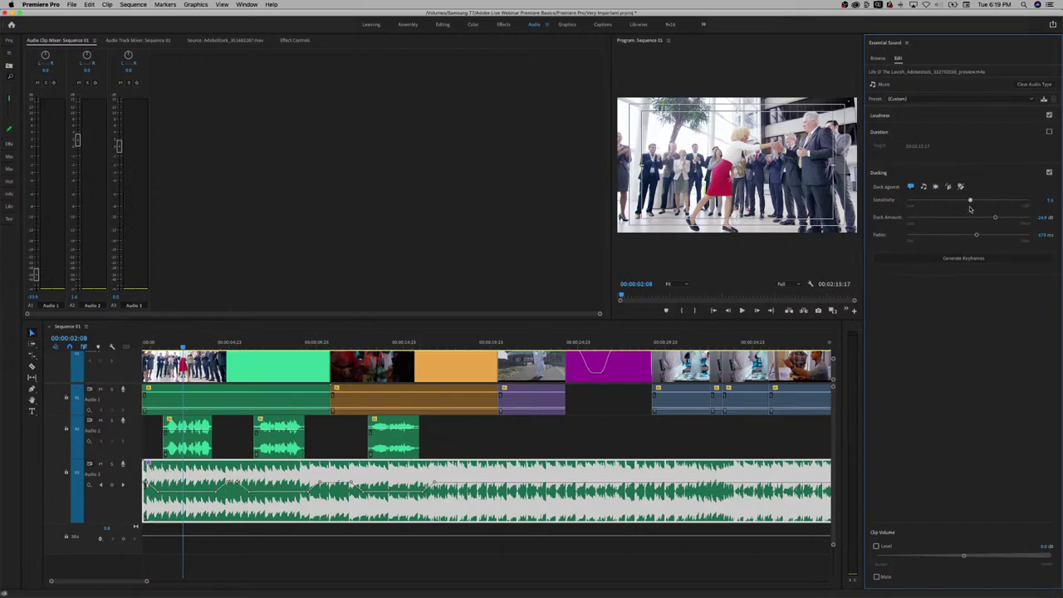
left_click(954, 264)
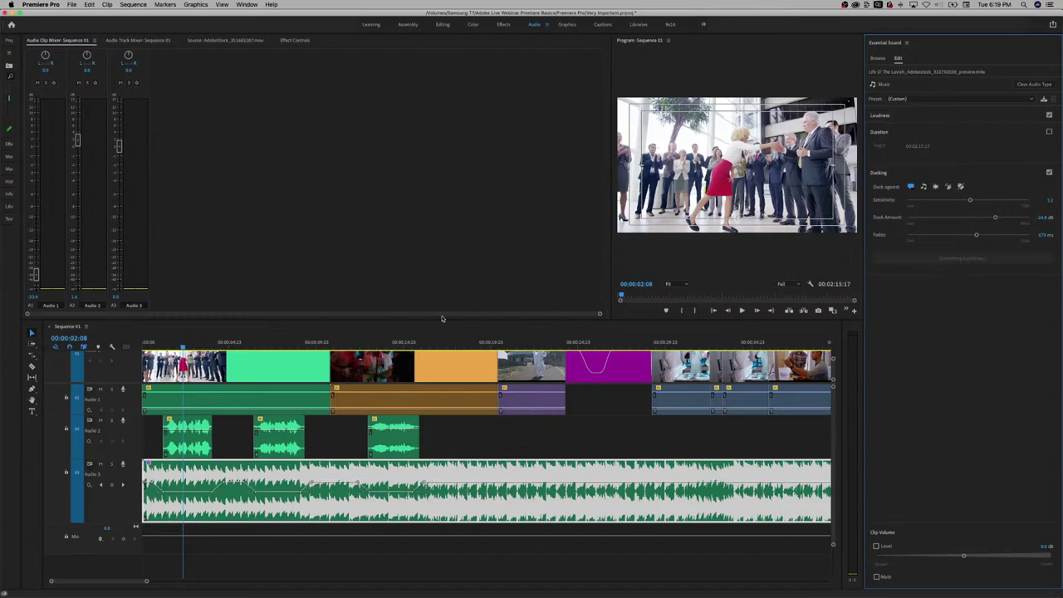
Play the sequence from the beginning to hear how the music ducks under the voice-over.
left_click(140, 344)
key("space")
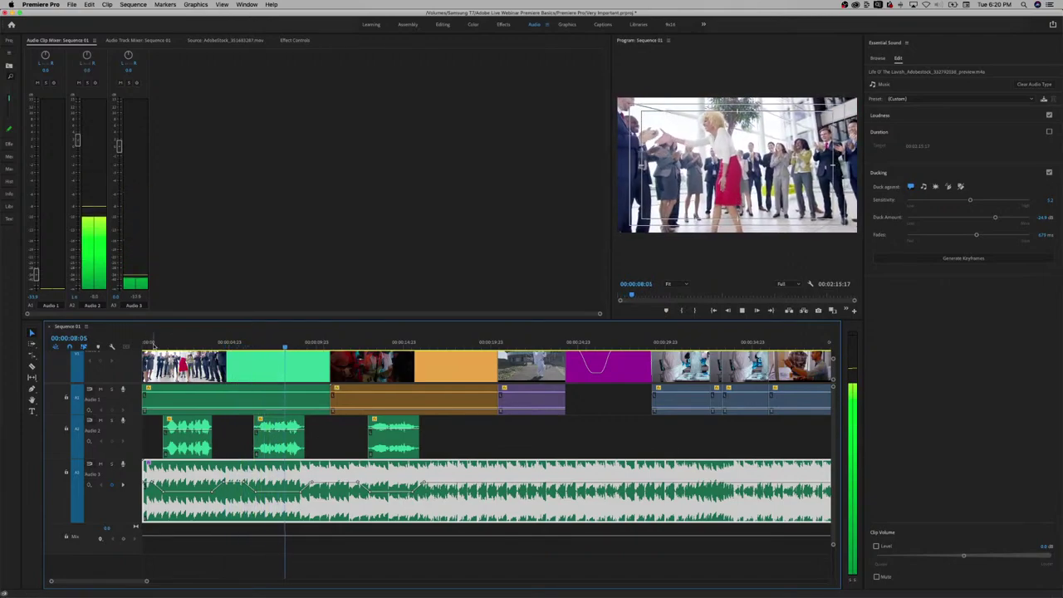
key("space")
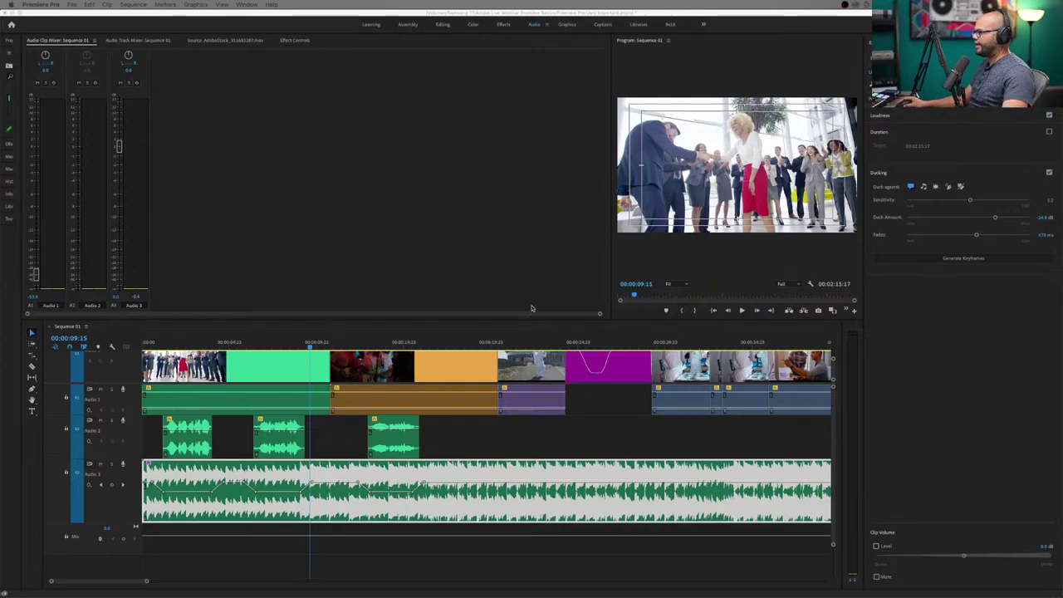
Switch to the Graphics workspace and enlarge the Program monitor.
left_click(611, 217)
left_click_drag(612, 217, 253, 223)
left_click_drag(423, 318, 423, 400)
Zoom the timeline out to the whole music clip, collapse the audio tracks and give the video tracks more room.
key("minus")
key("minus")
key("minus")
mouse_move(159, 427)
left_mouse_down()
mouse_move(175, 427)
mouse_move(155, 427)
left_mouse_up()
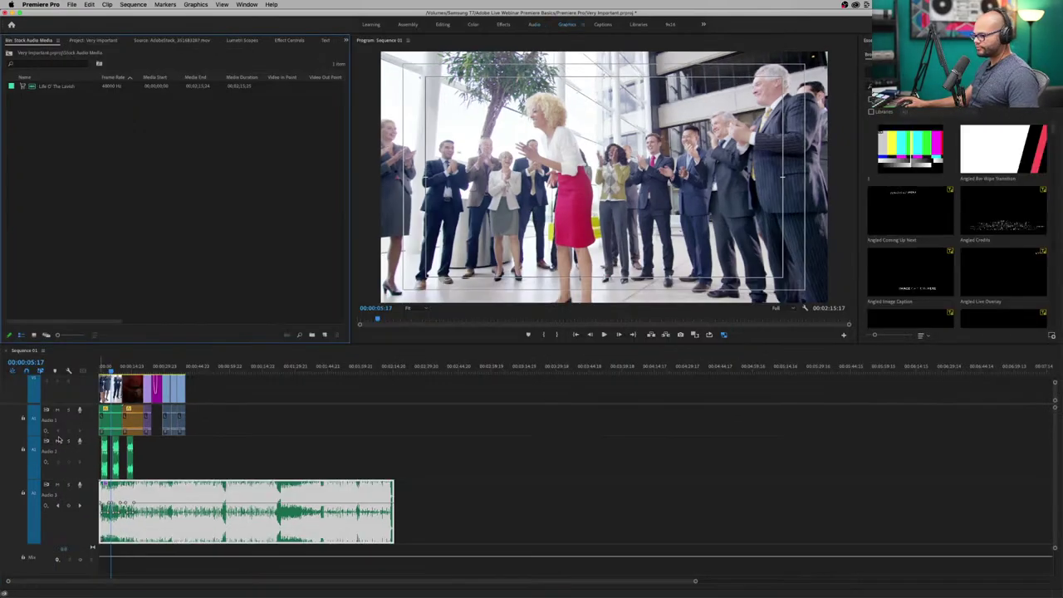
scroll(58, 438, "down", 5)
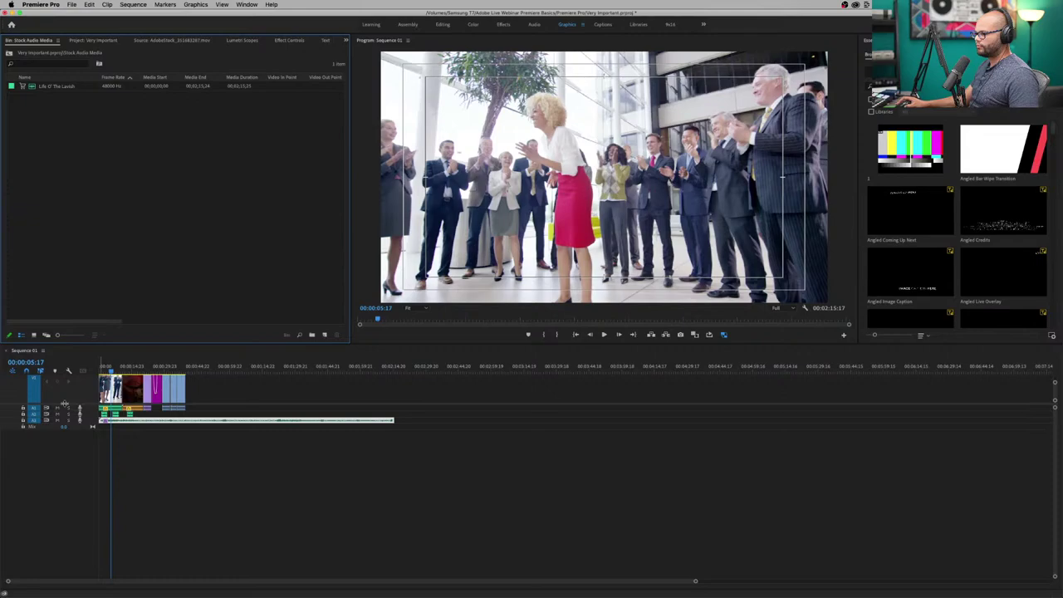
left_click_drag(64, 404, 75, 484)
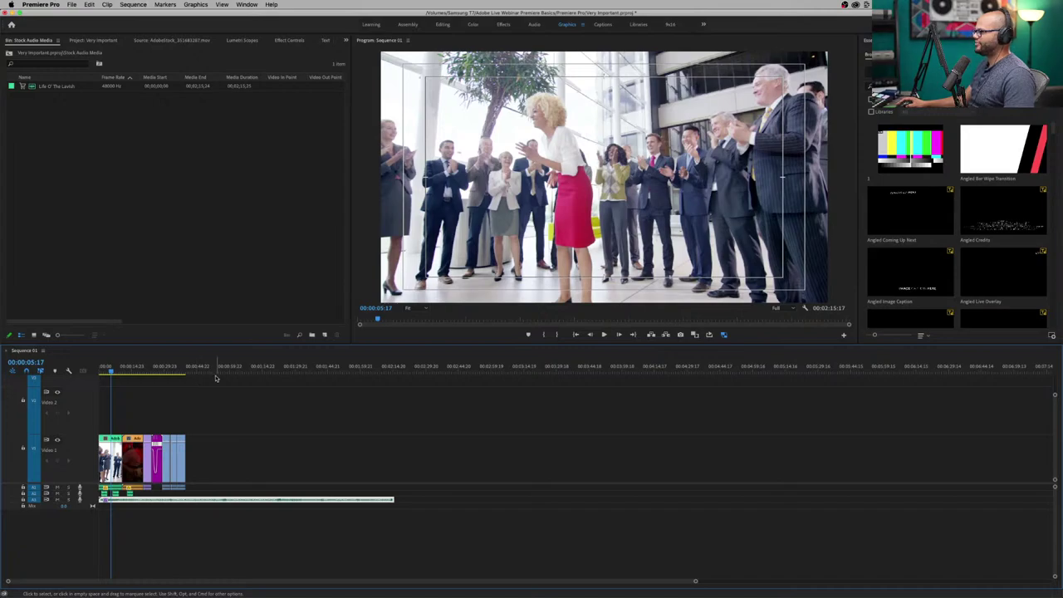
Switch to the Editing workspace, widen the Program monitor and show the effect controls of the first video clip.
left_click(443, 24)
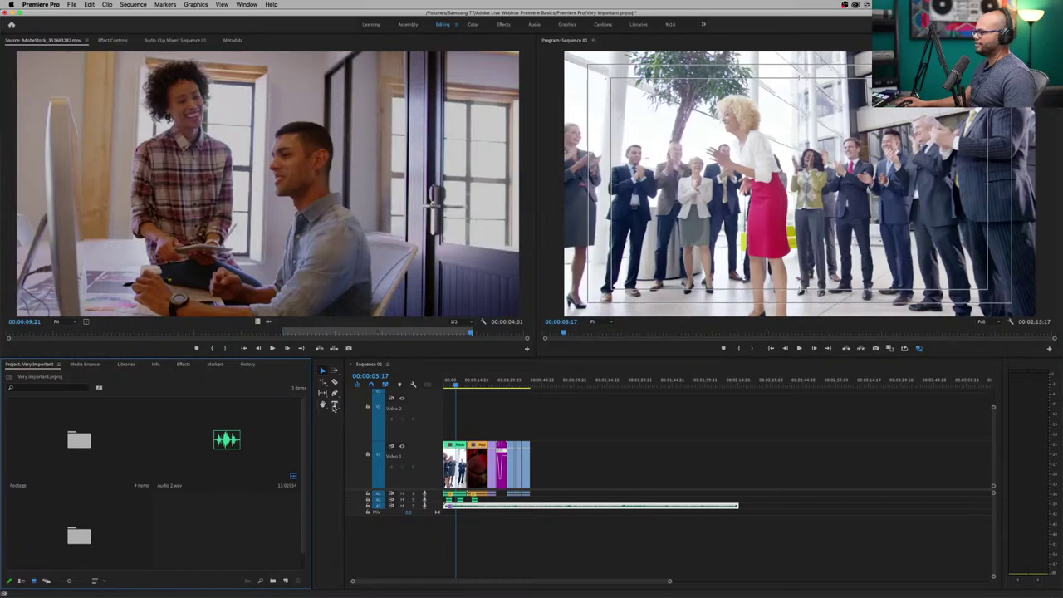
left_click_drag(538, 157, 338, 169)
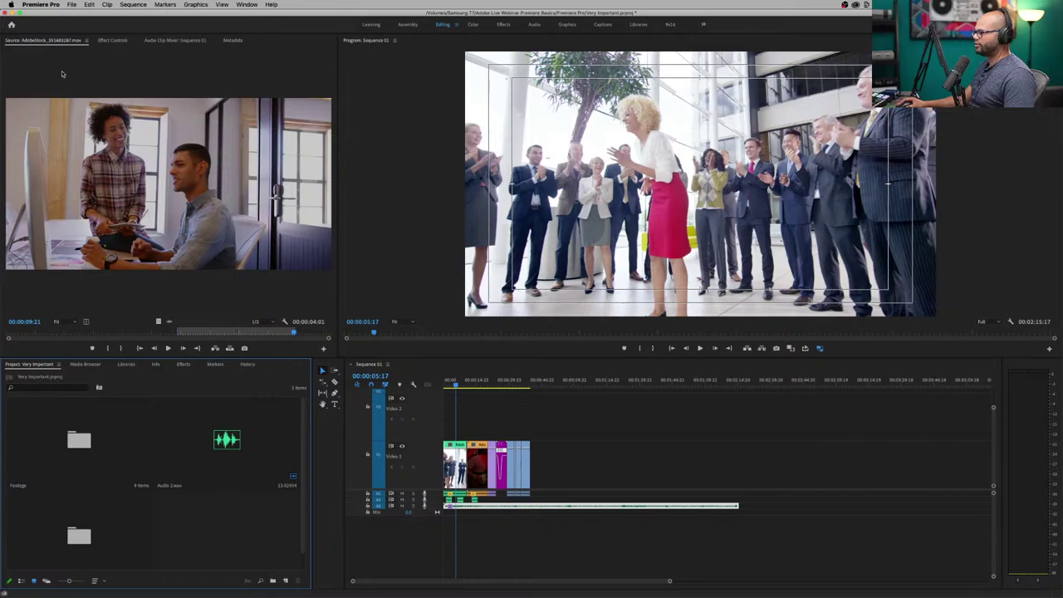
left_click(115, 40)
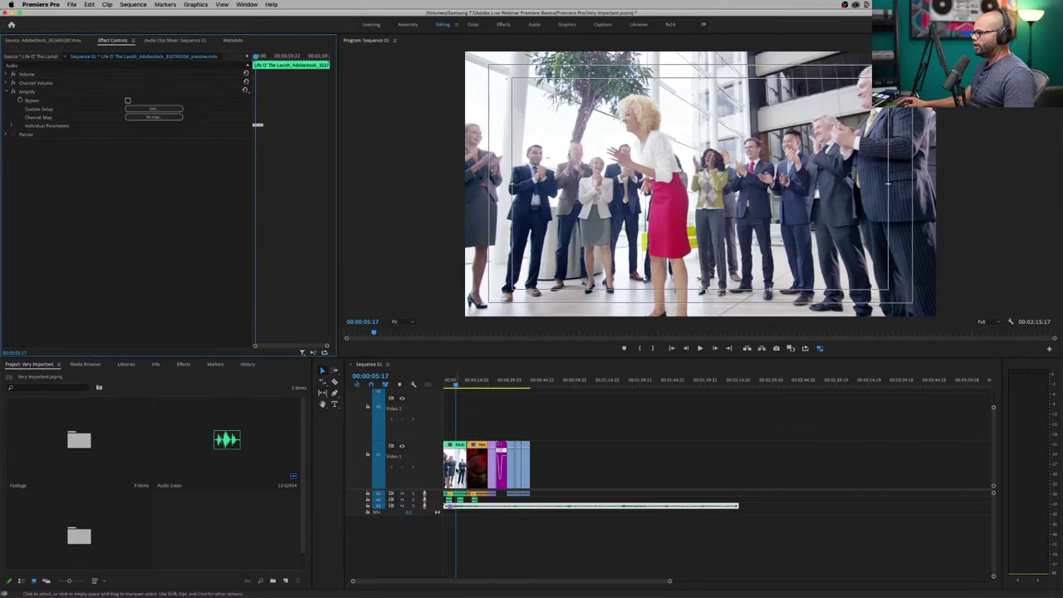
left_click(455, 464)
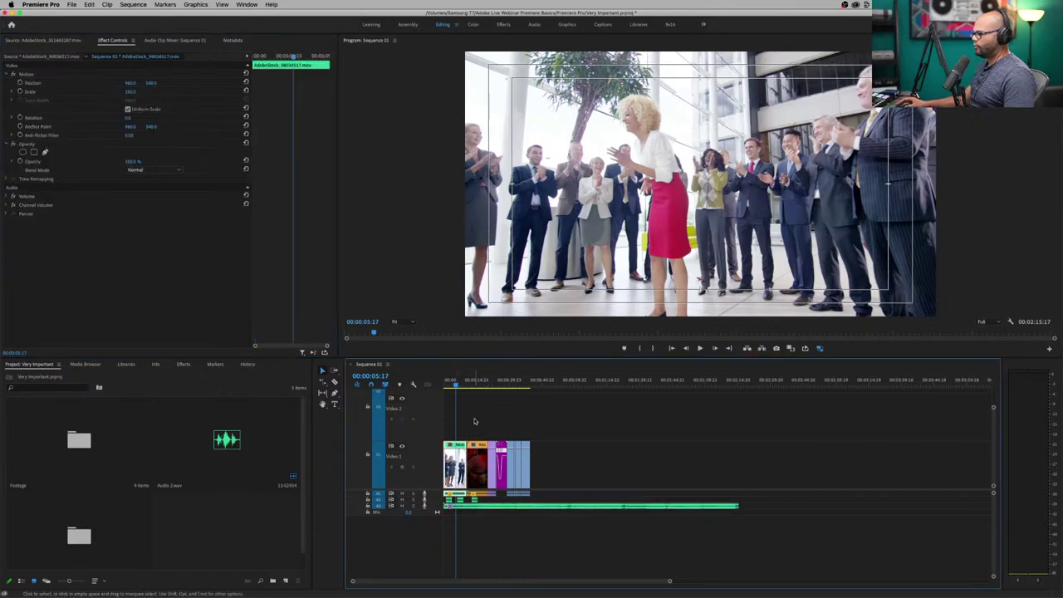
Briefly play the sequence, then mute the Audio 1, Audio 2 and Audio 3 tracks.
key("space")
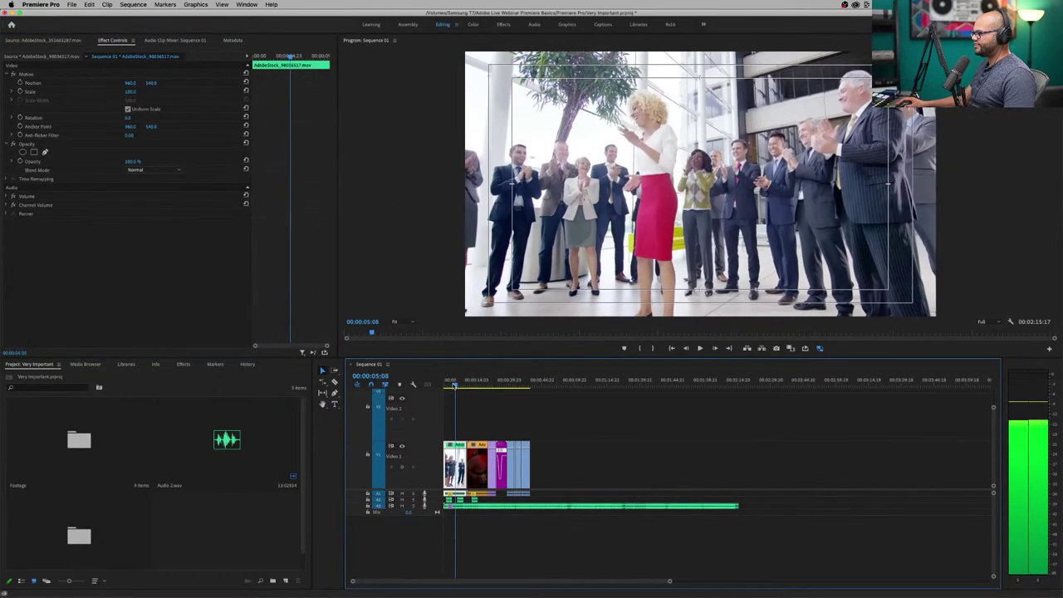
key("space")
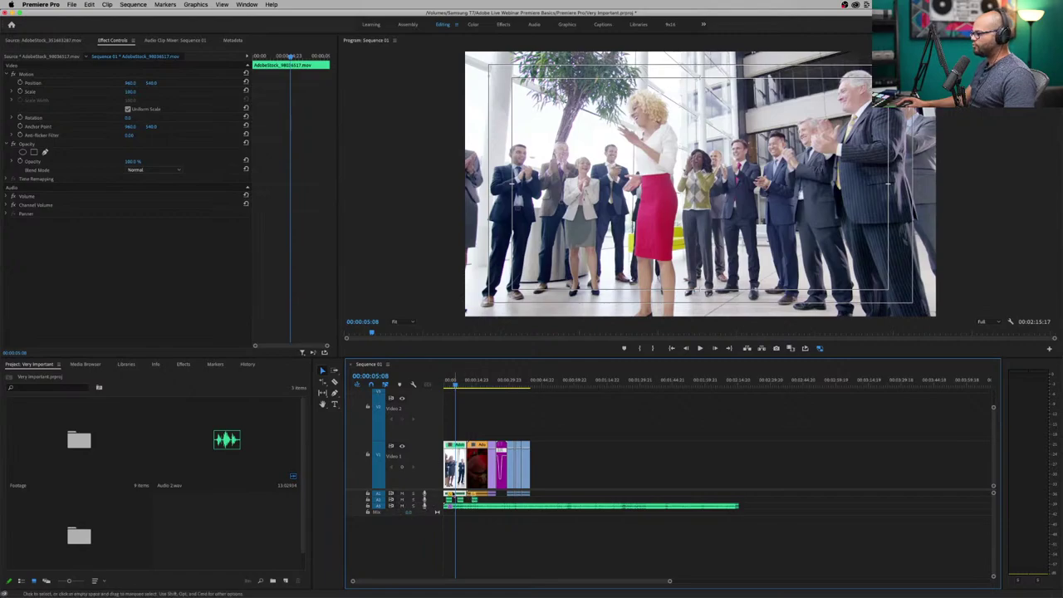
left_click_drag(402, 508, 402, 492)
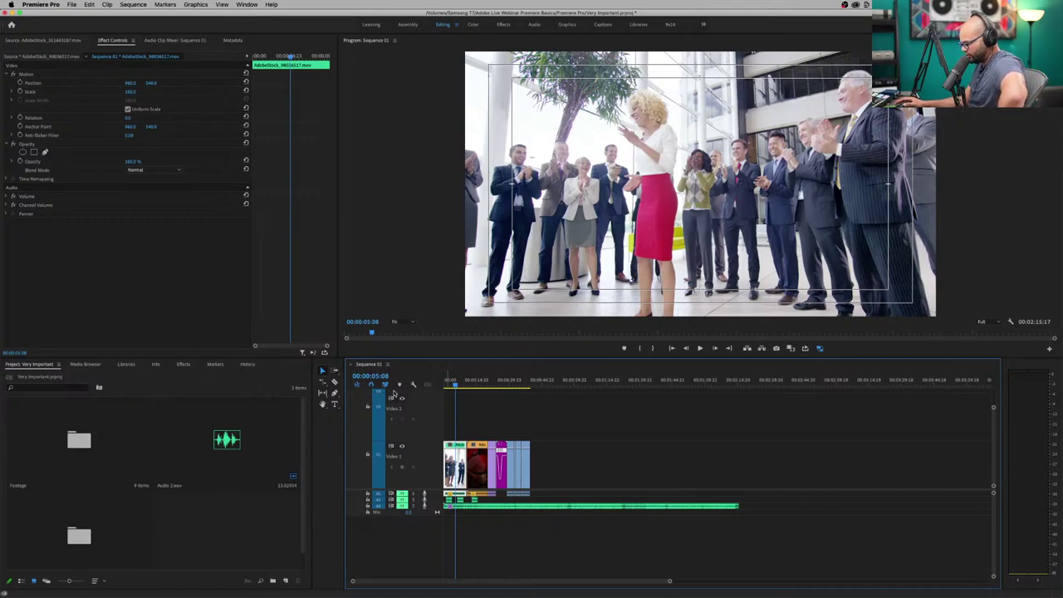
Expand the Audio 3 track and show the selected music clip's ducking settings in the Audio workspace.
double_click(437, 507)
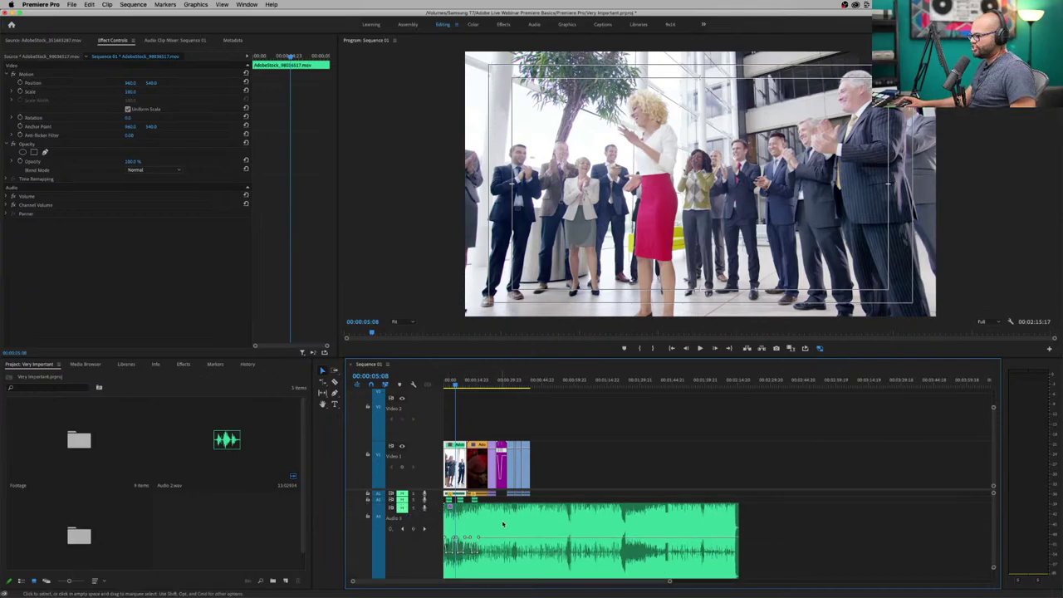
left_click(447, 540)
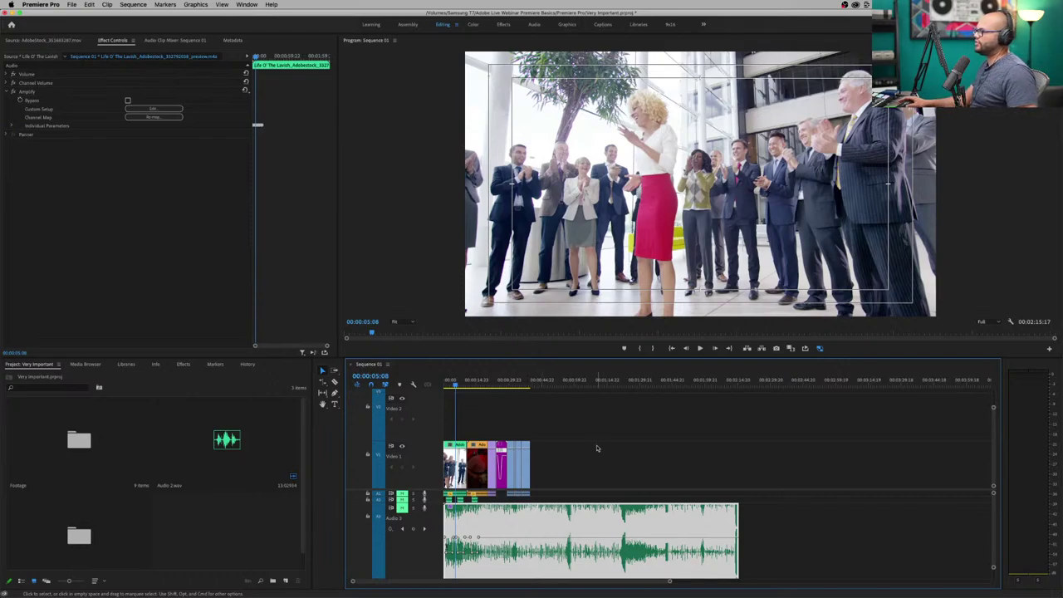
left_click(535, 25)
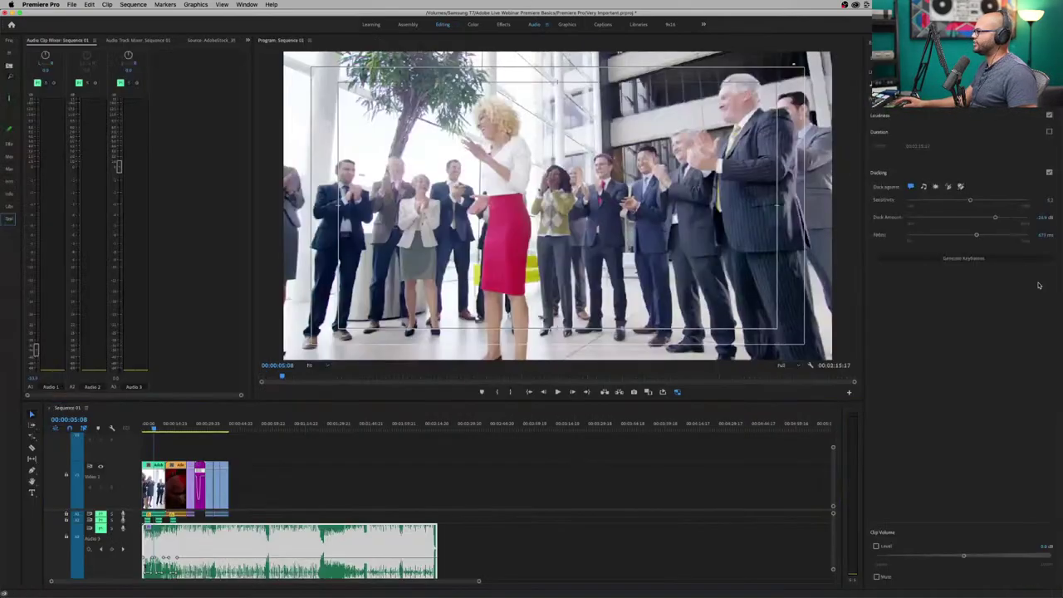
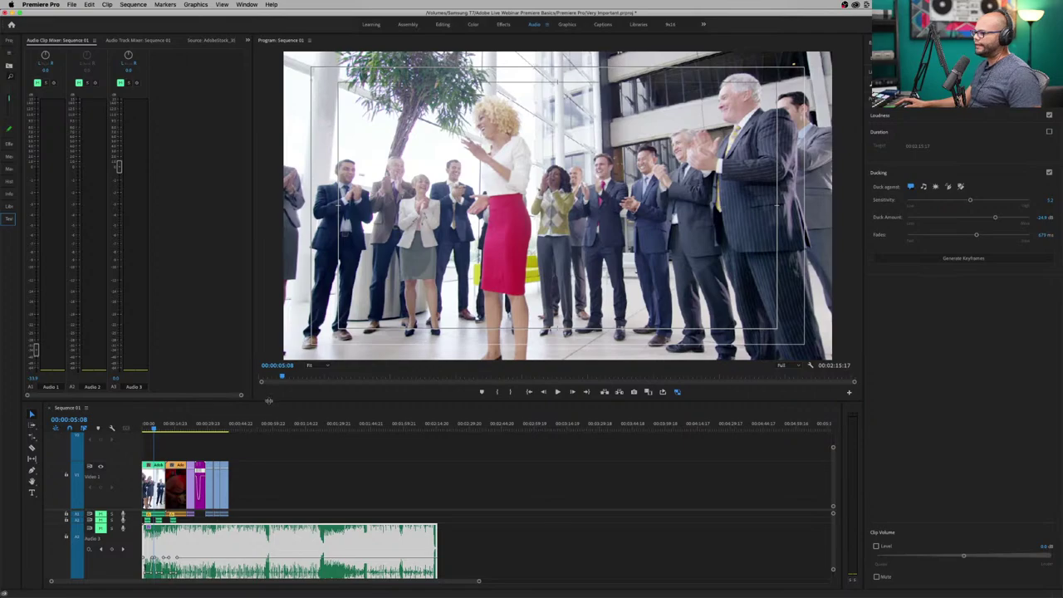
Give the timeline more height, zoom in on the video clips and expand the Audio 1 track.
left_click_drag(268, 401, 282, 279)
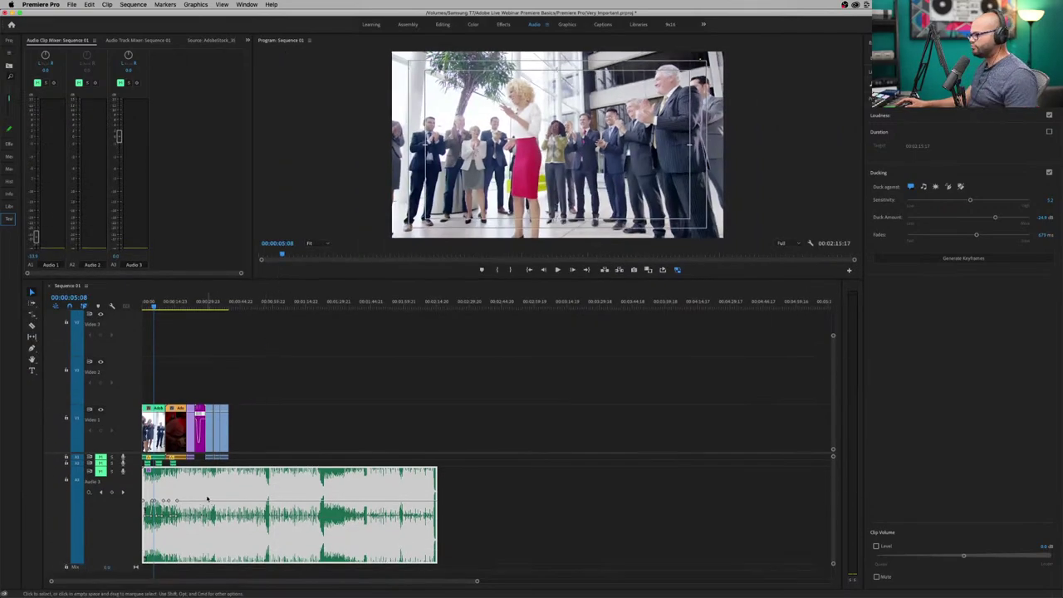
left_click(179, 432)
key("equal")
key("equal")
key("equal")
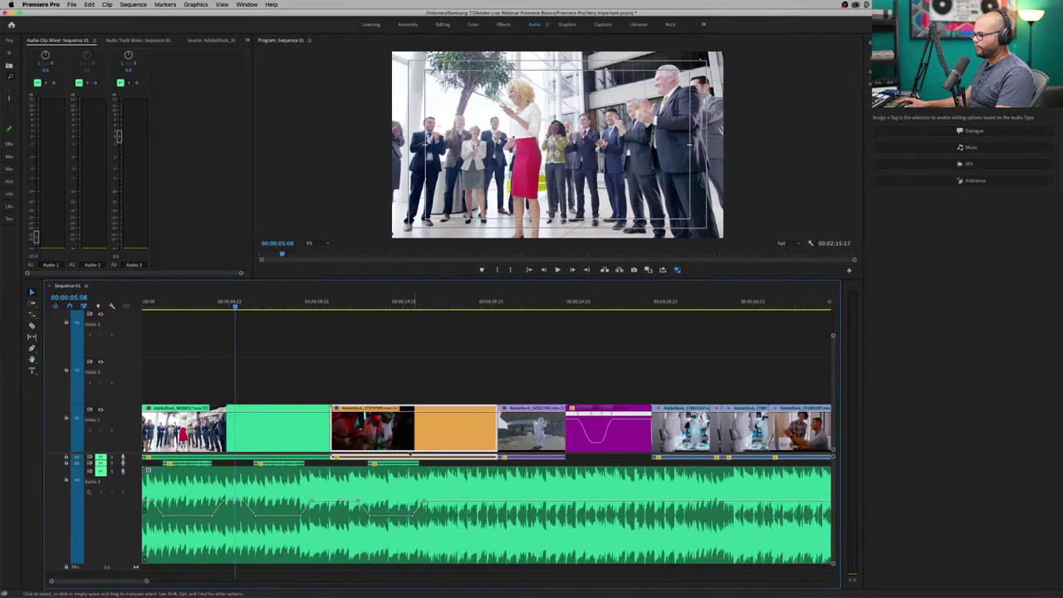
double_click(133, 458)
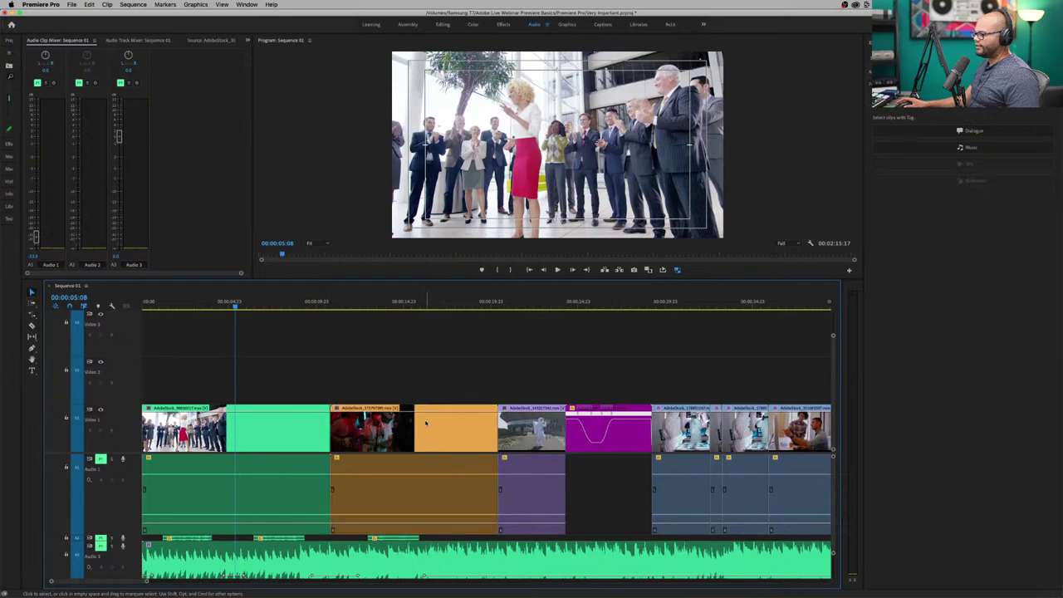
Try to unlink the video and audio of the orange AdobeStock_172797095.mov clip.
left_click(426, 366)
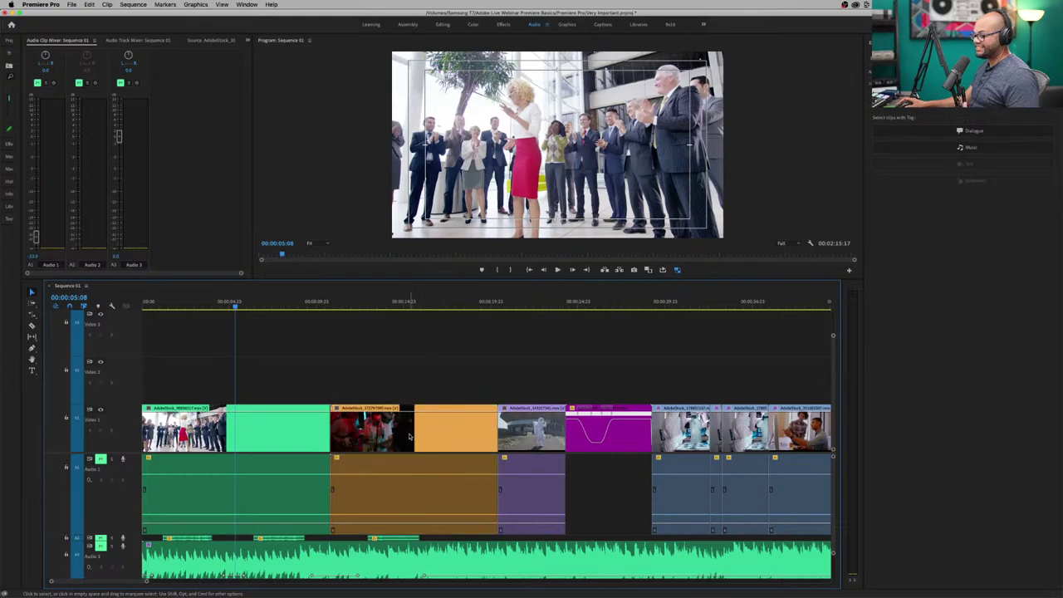
left_click(405, 433)
right_click(437, 428)
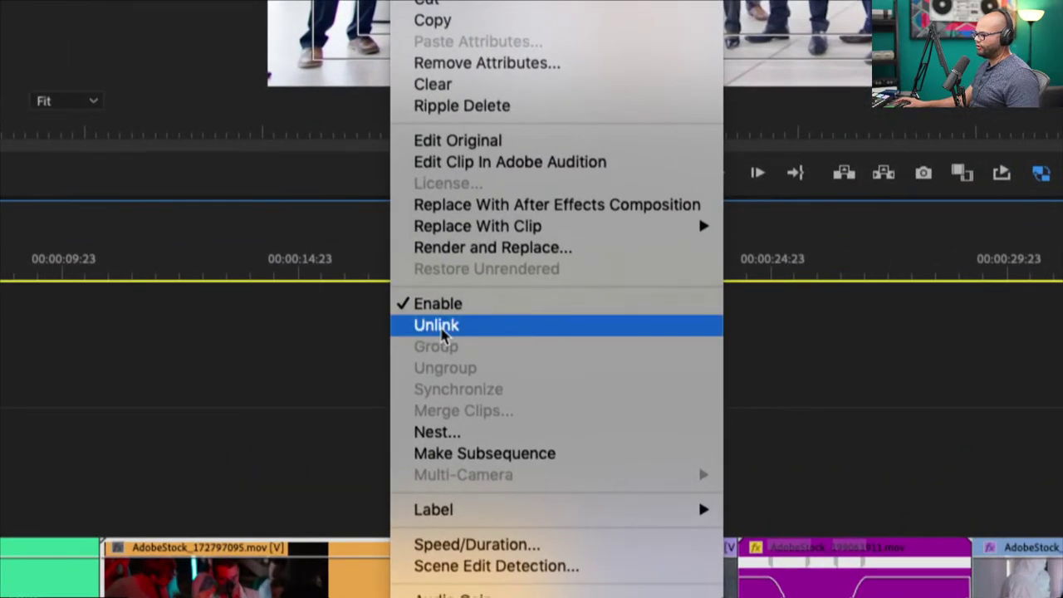
left_click(452, 331)
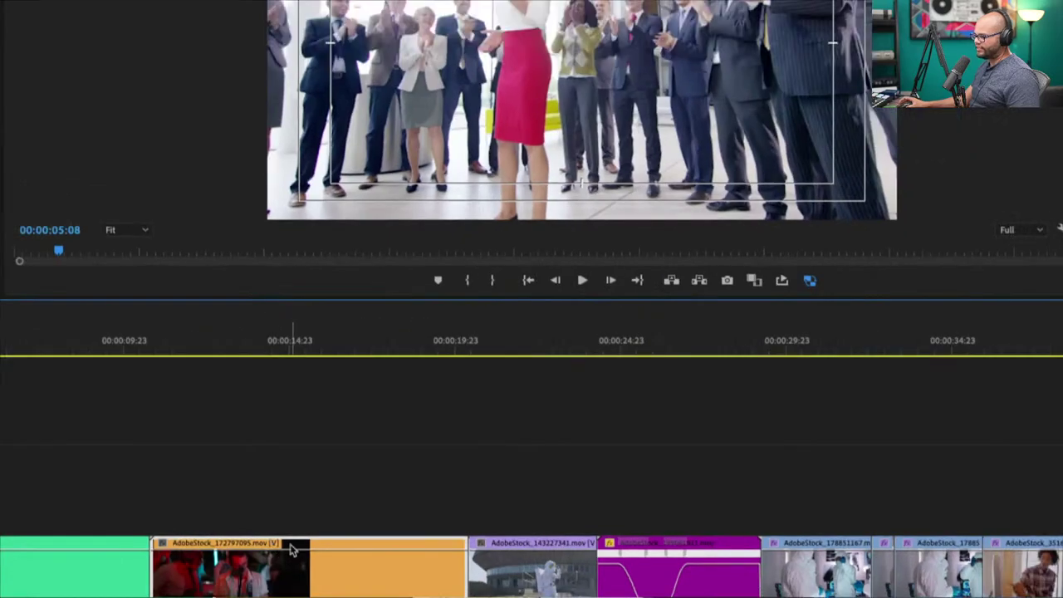
right_click(316, 554)
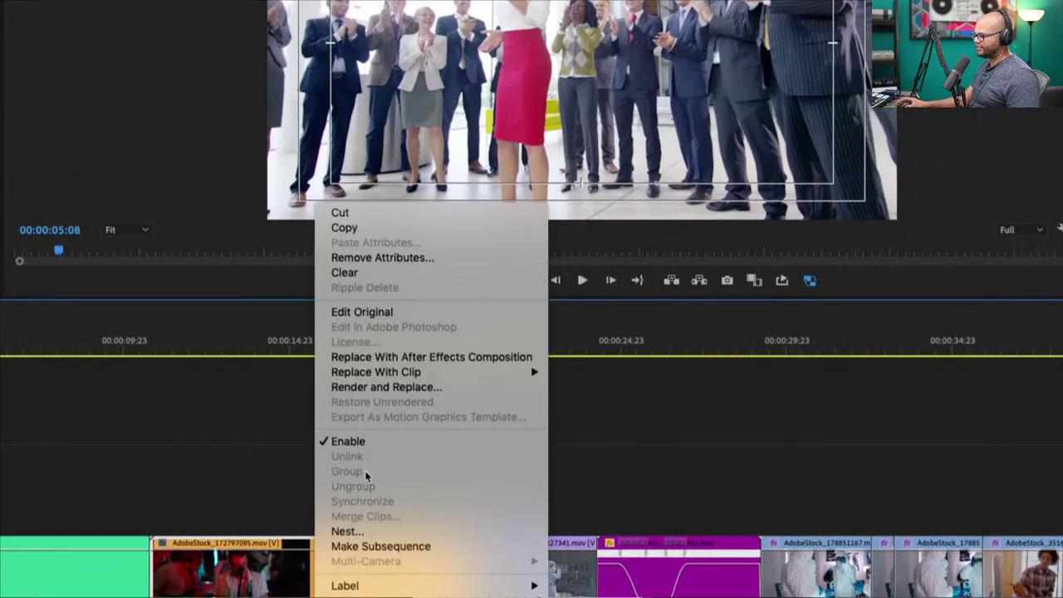
left_click(263, 508)
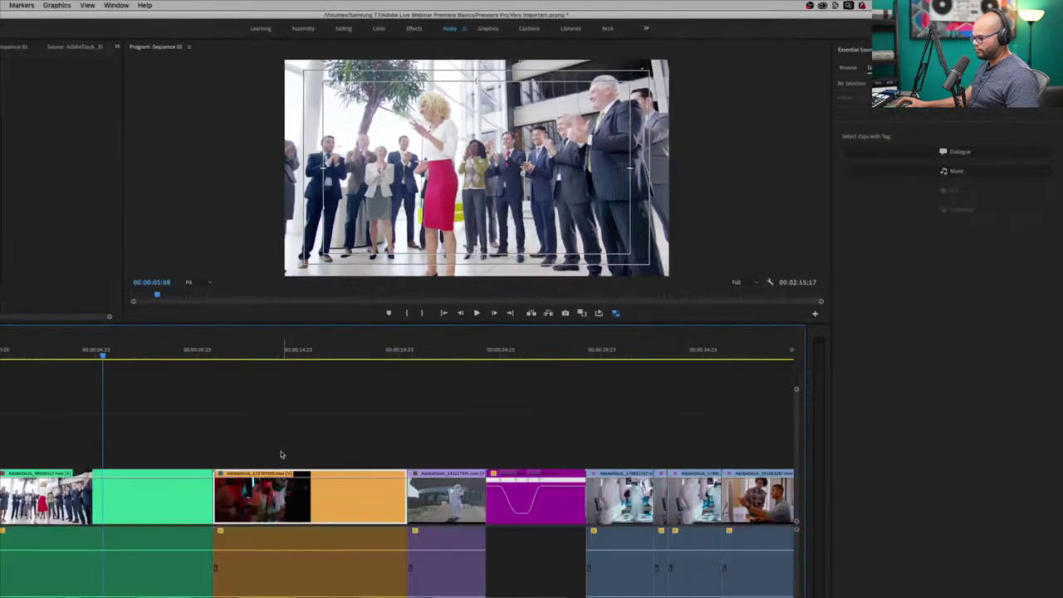
Unlink the audio of the AdobeStock_172797095.mov clip from its video and select only its video part.
left_click(293, 509)
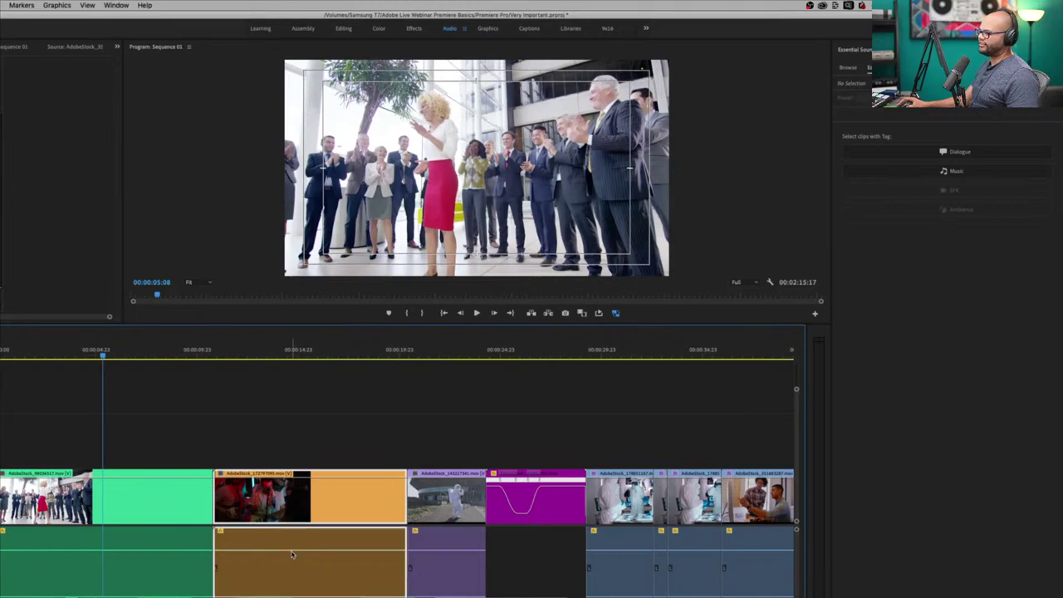
right_click(308, 499)
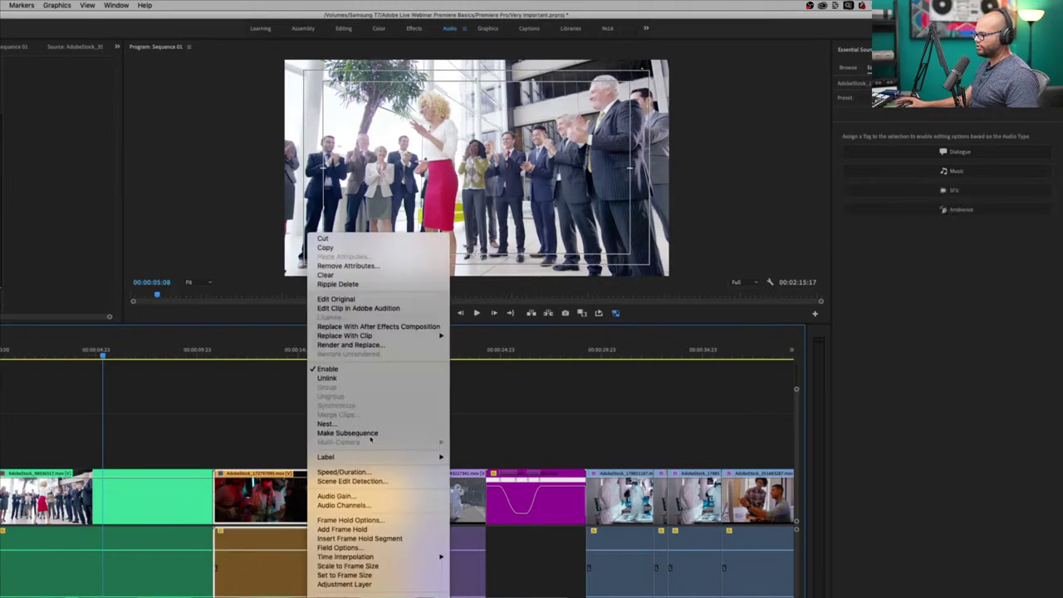
left_click(328, 369)
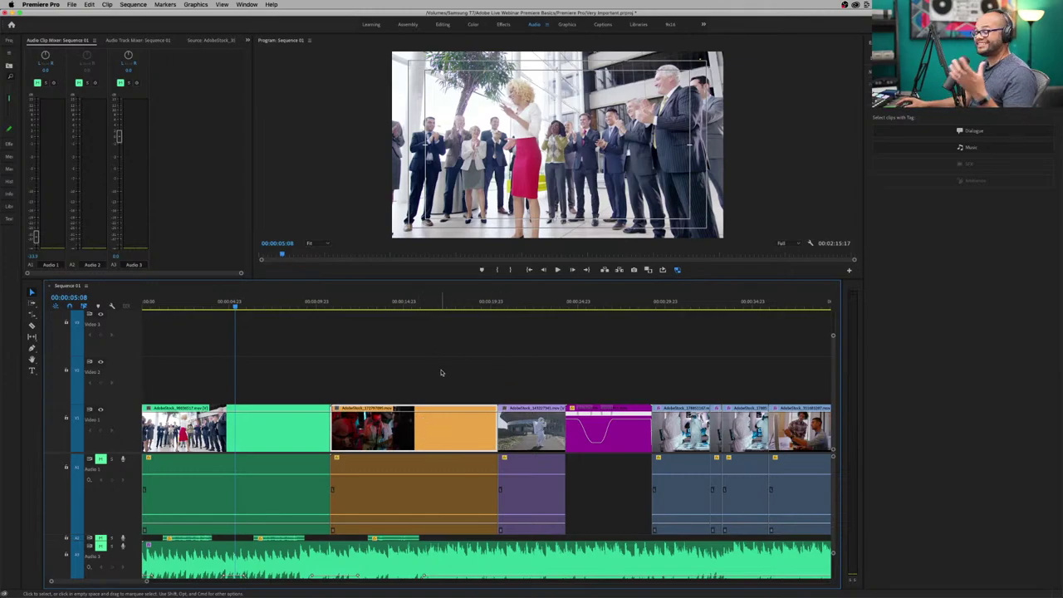
left_click(429, 449)
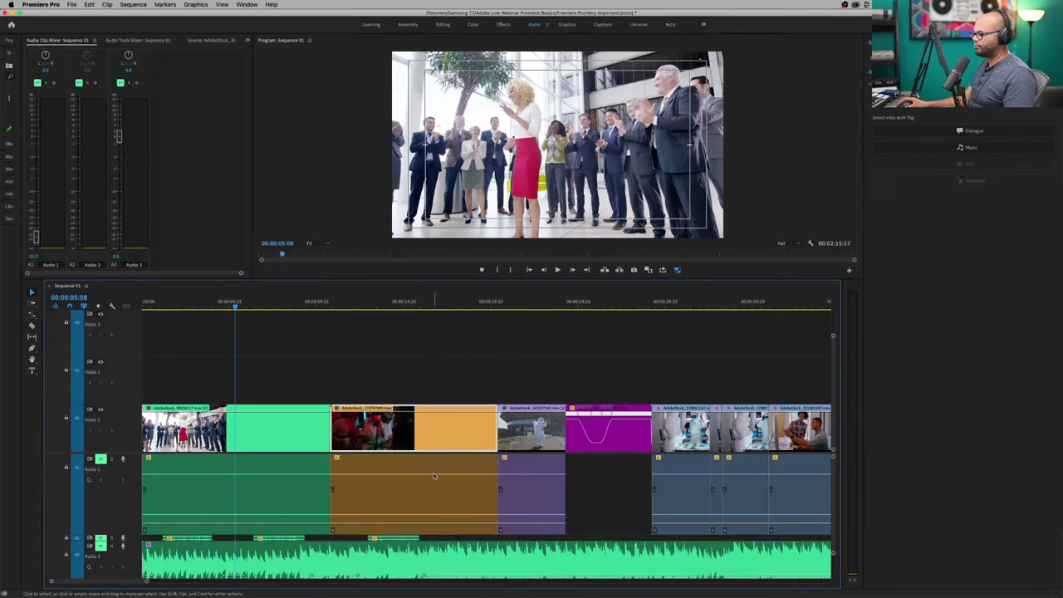
left_click(432, 470, "alt")
left_click(433, 447, "alt")
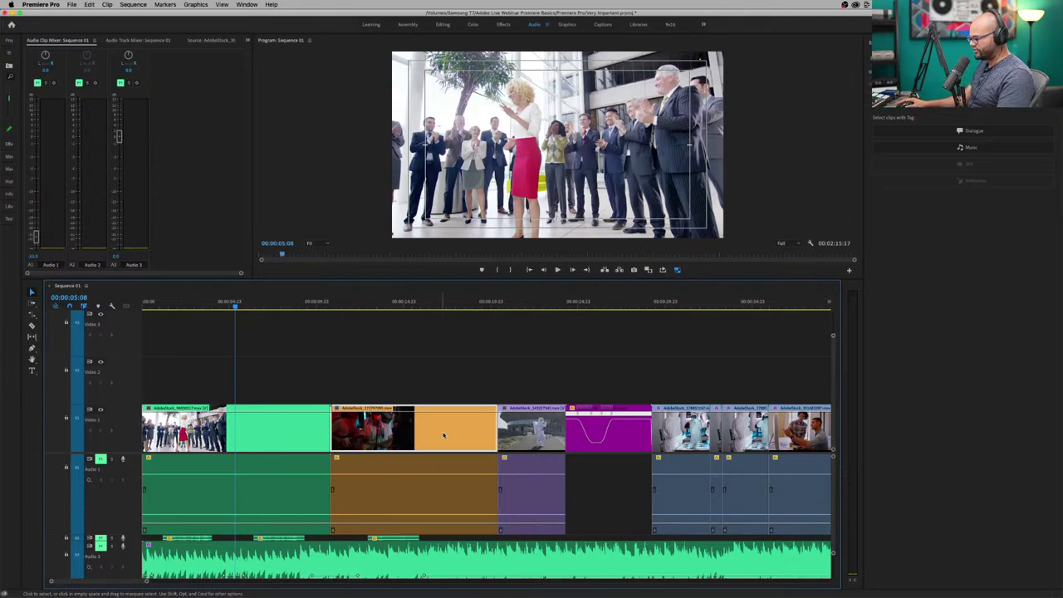
Enlarge the Program monitor and add the text "DANCE!" beside the woman in the red skirt with the Type tool.
scroll(523, 410, "down", 3)
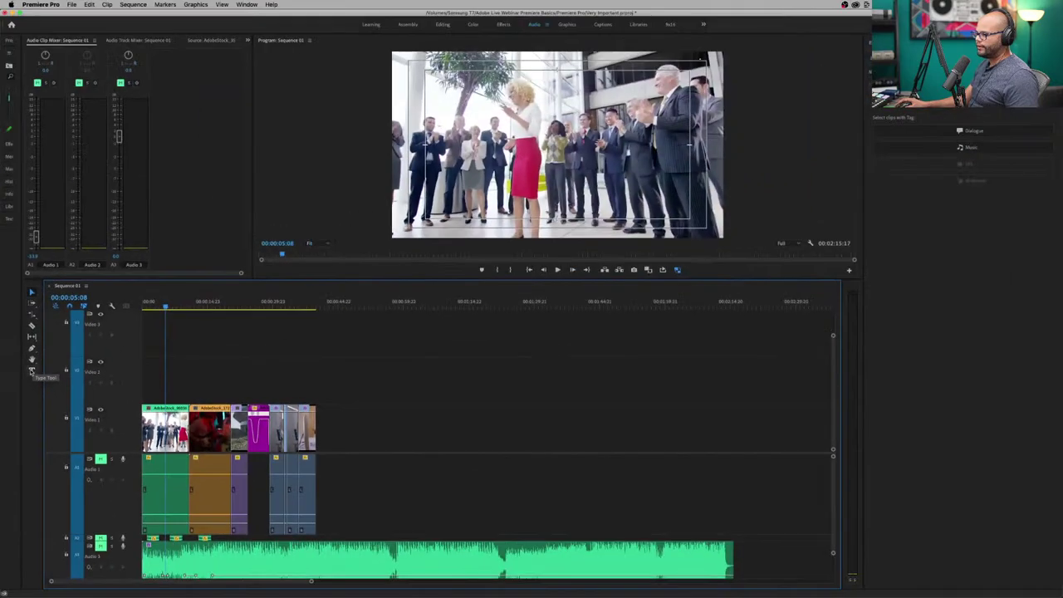
left_click(31, 370)
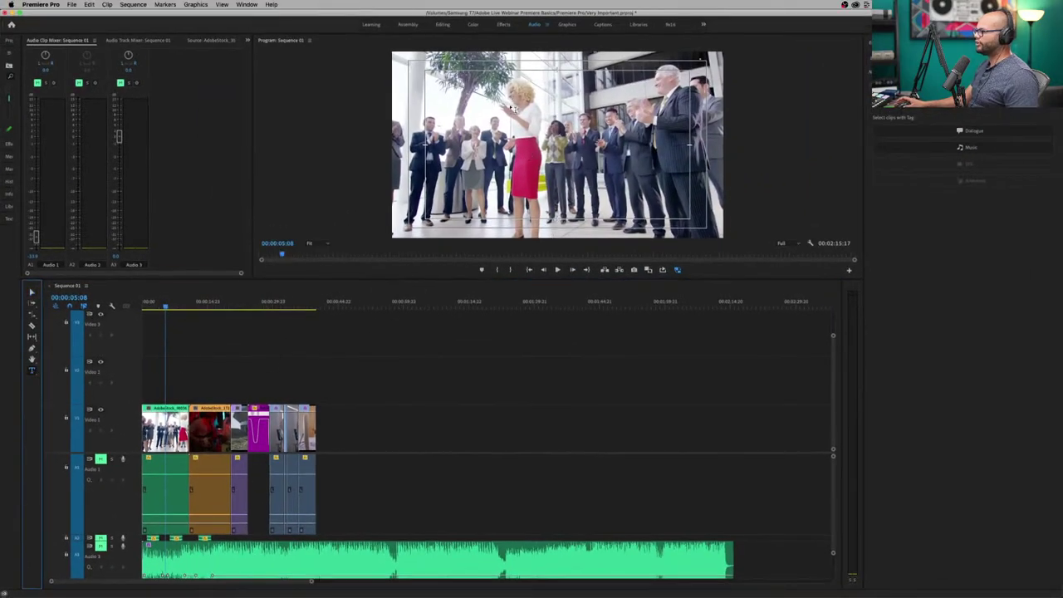
left_click_drag(544, 280, 544, 400)
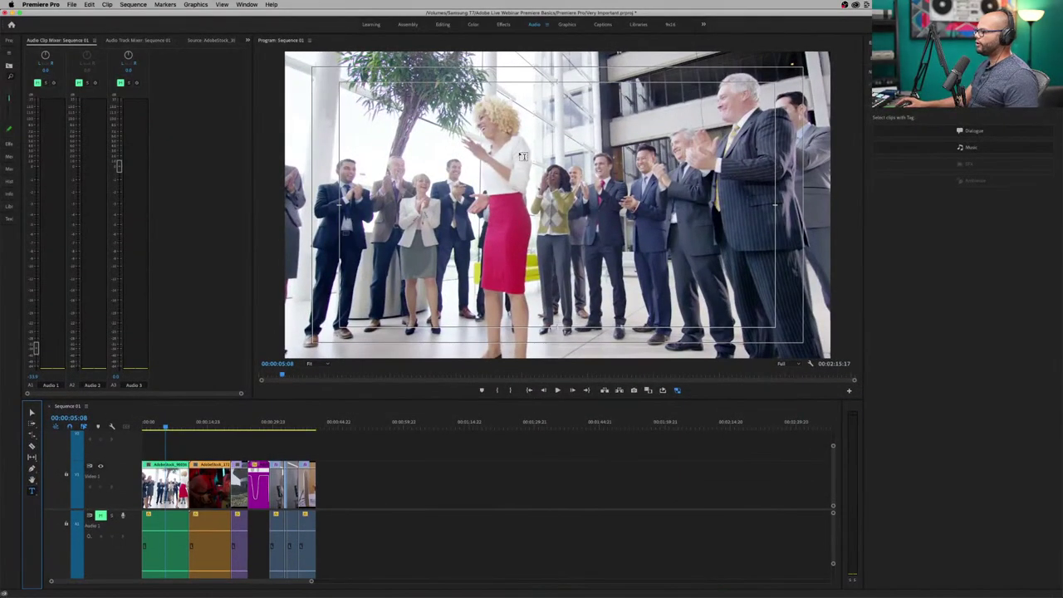
left_click(515, 181)
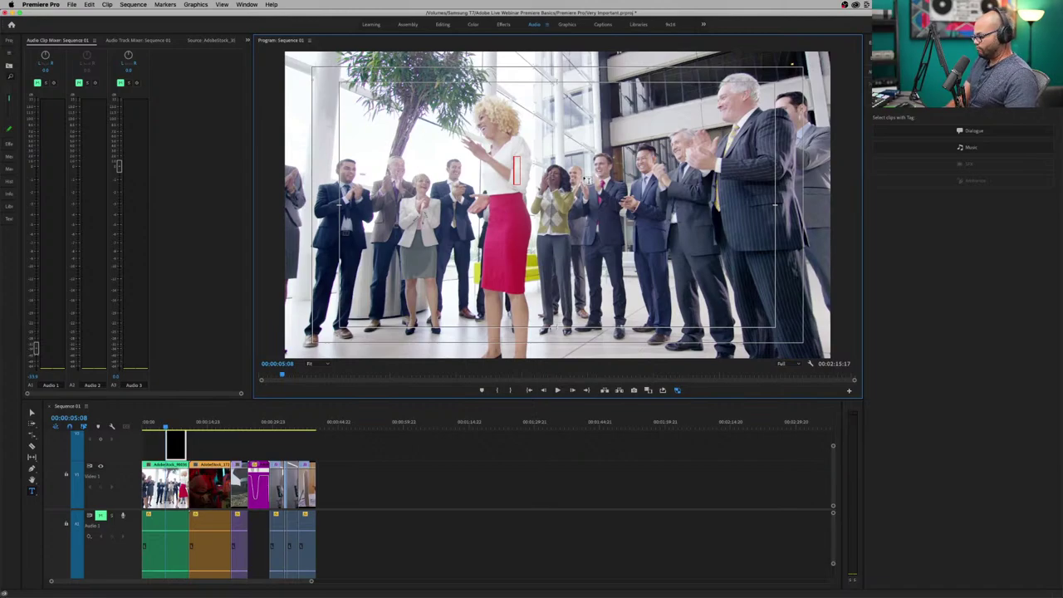
type("DANCE")
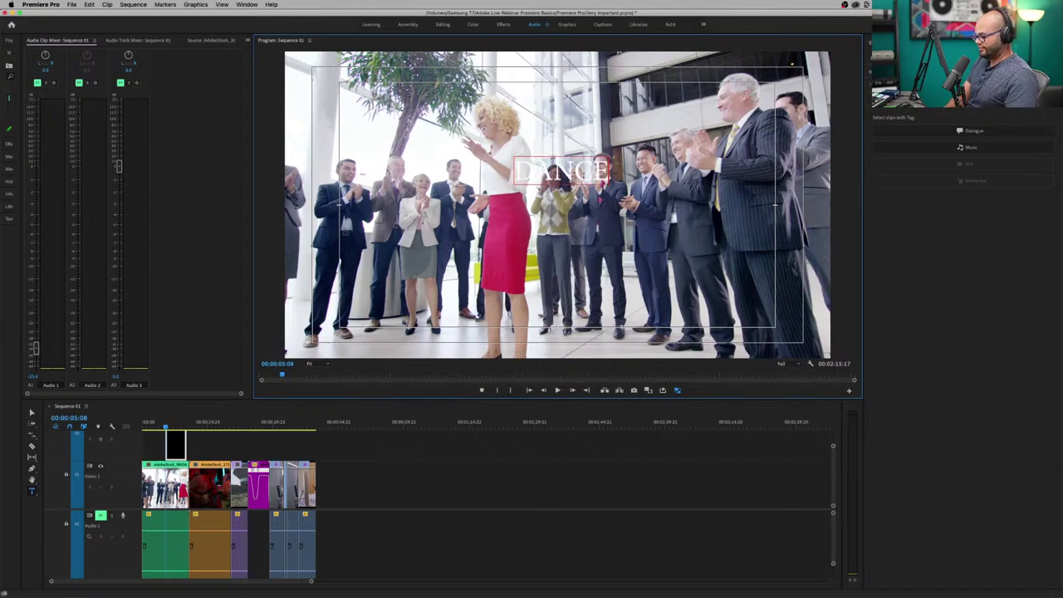
type("!")
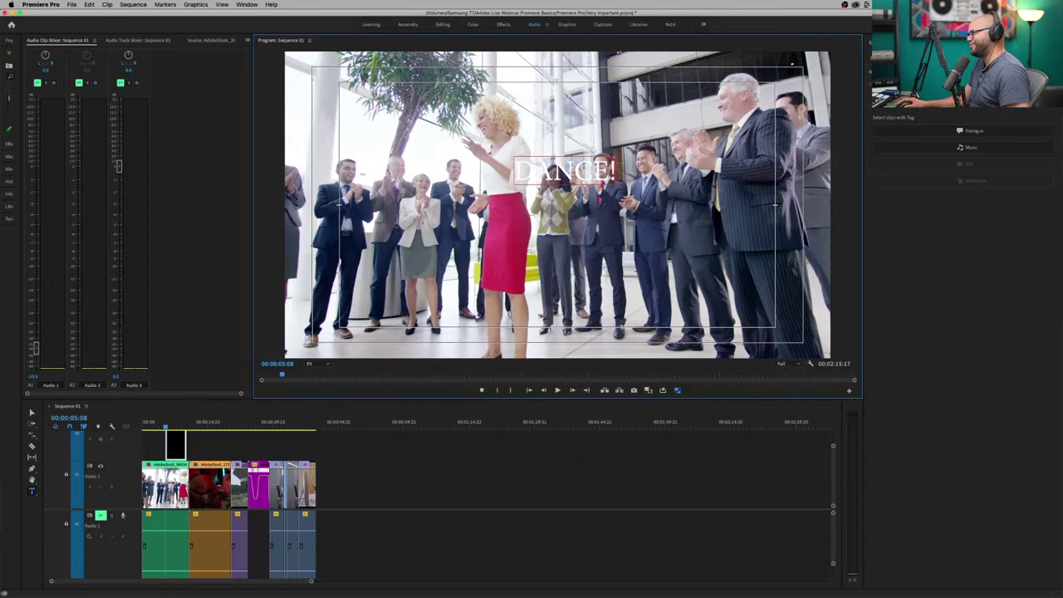
Switch to the Editing workspace, give the Program monitor more height and select all of the DANCE! title text.
key("super+a")
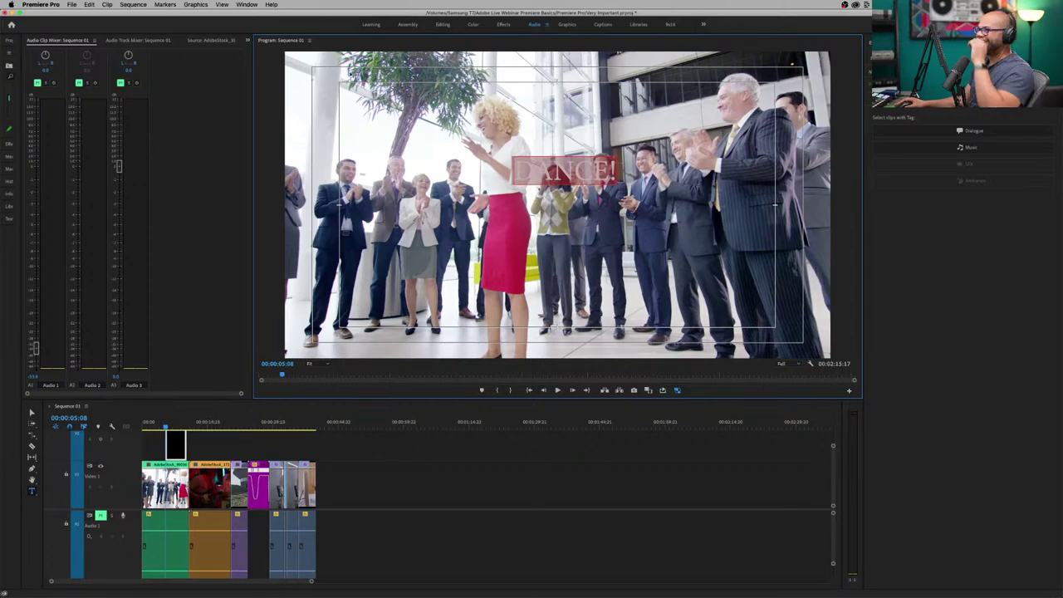
left_click(442, 24)
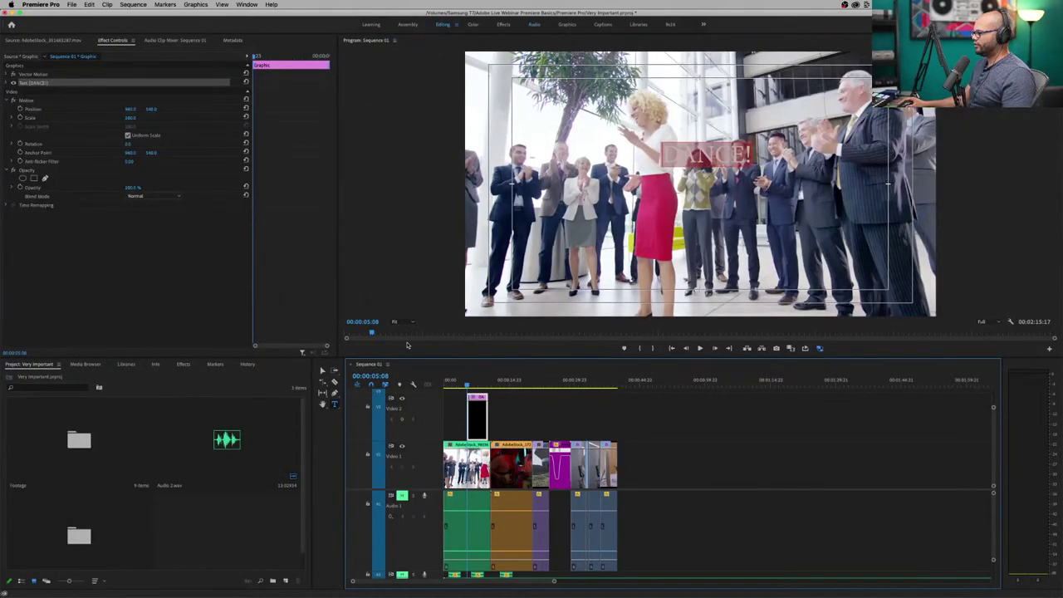
left_click_drag(410, 358, 411, 378)
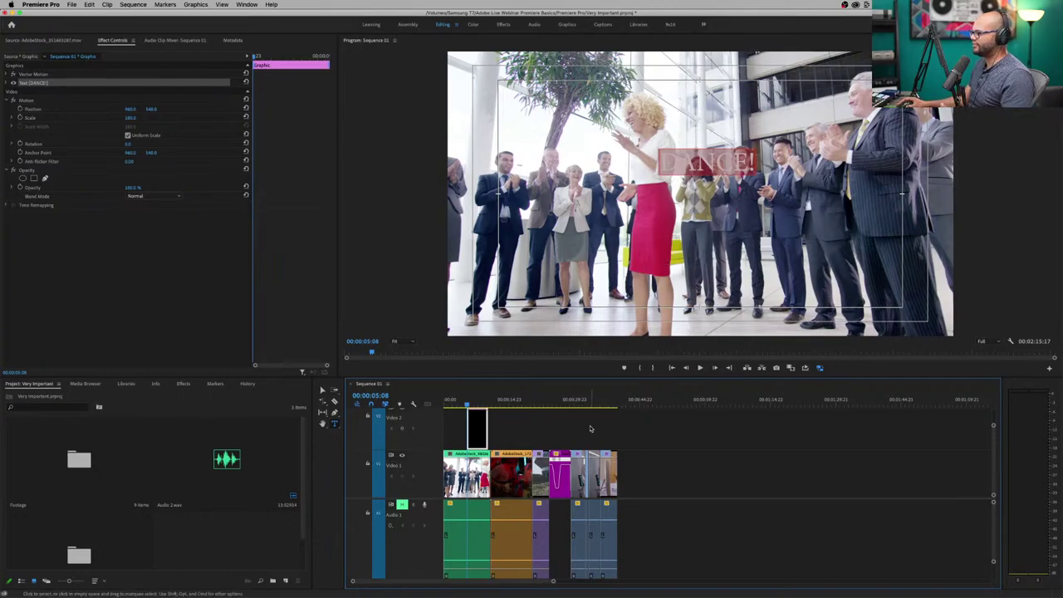
left_click(839, 147)
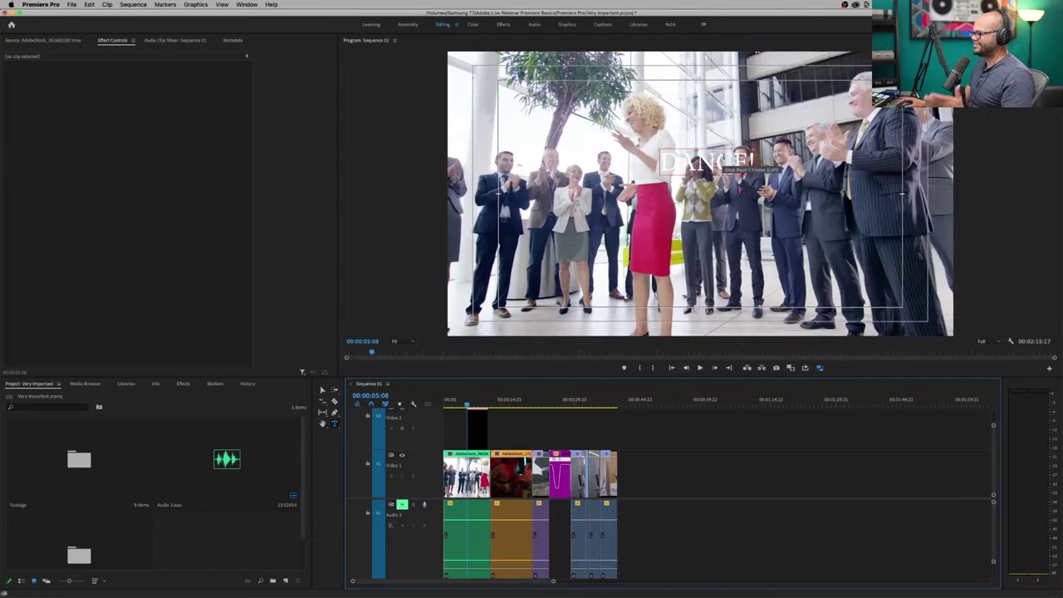
double_click(681, 158)
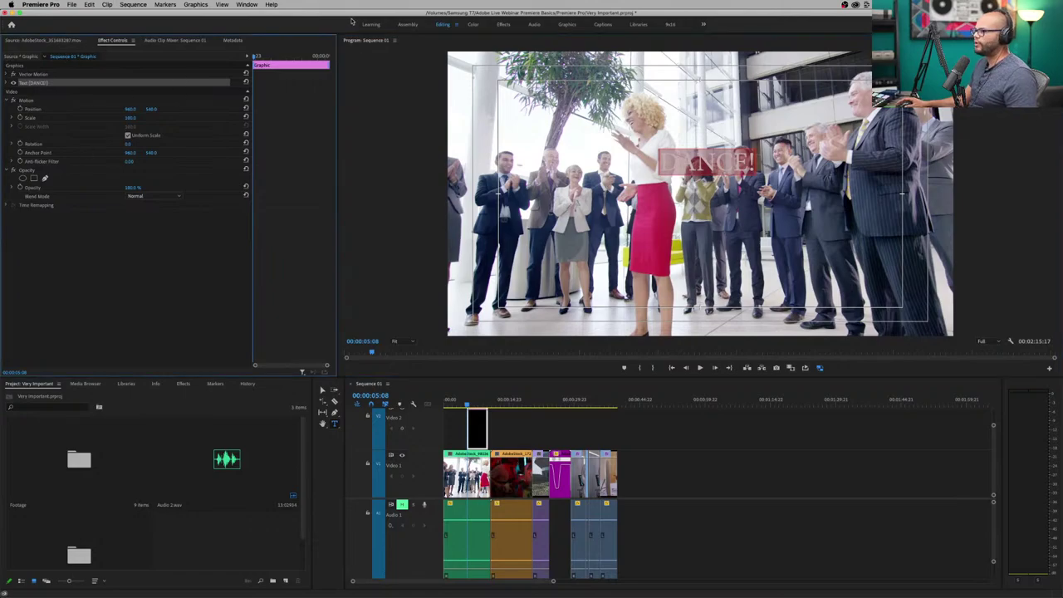
left_click(248, 5)
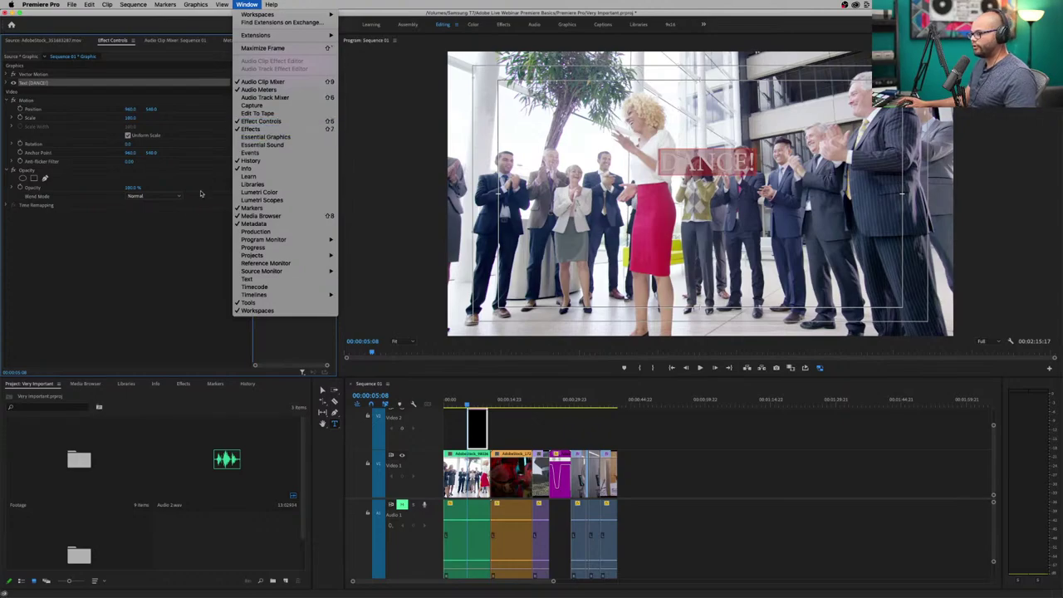
left_click(155, 253)
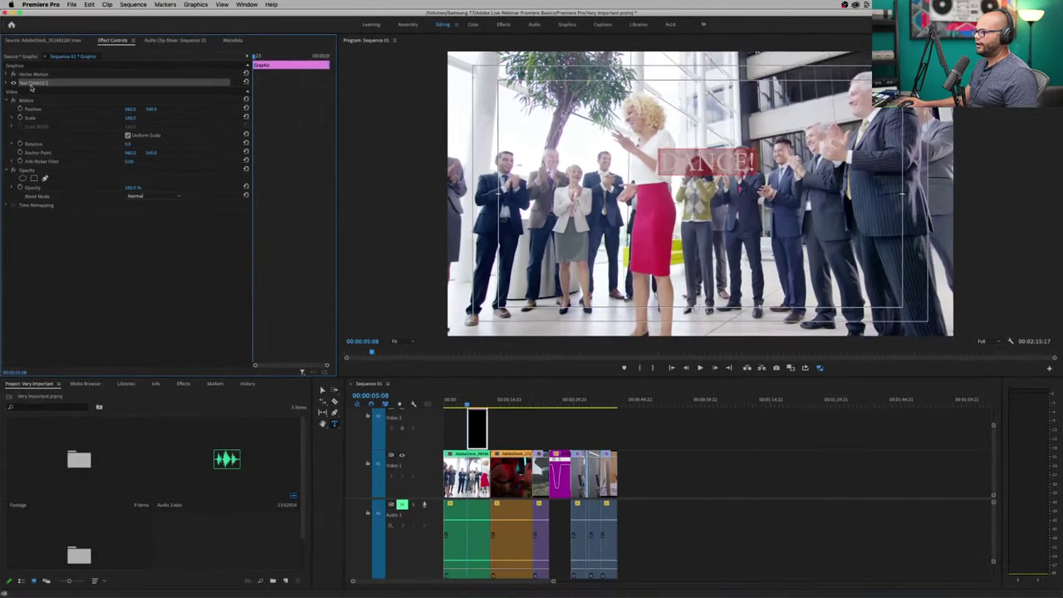
Shrink the video tracks in the timeline, select the DANCE! graphic clip and make the Video 2 track taller.
scroll(411, 457, "down", 4)
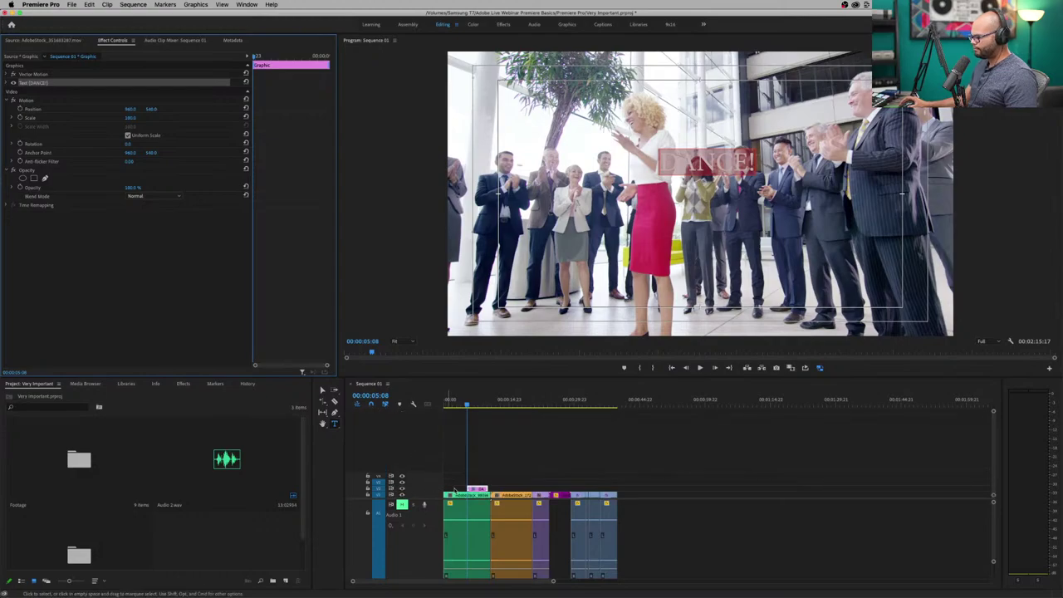
left_click(478, 496)
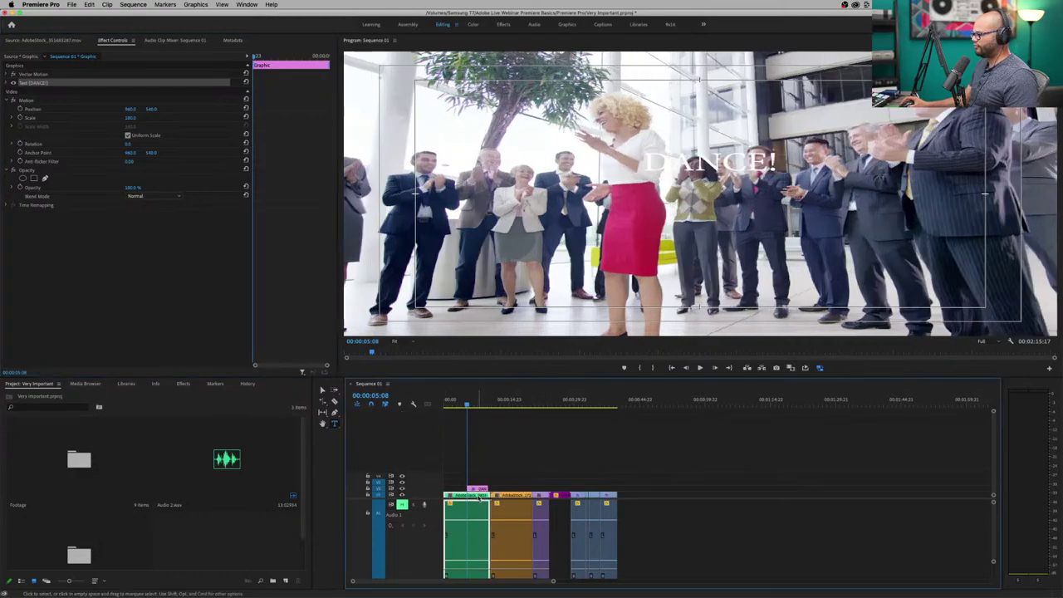
left_click(478, 490)
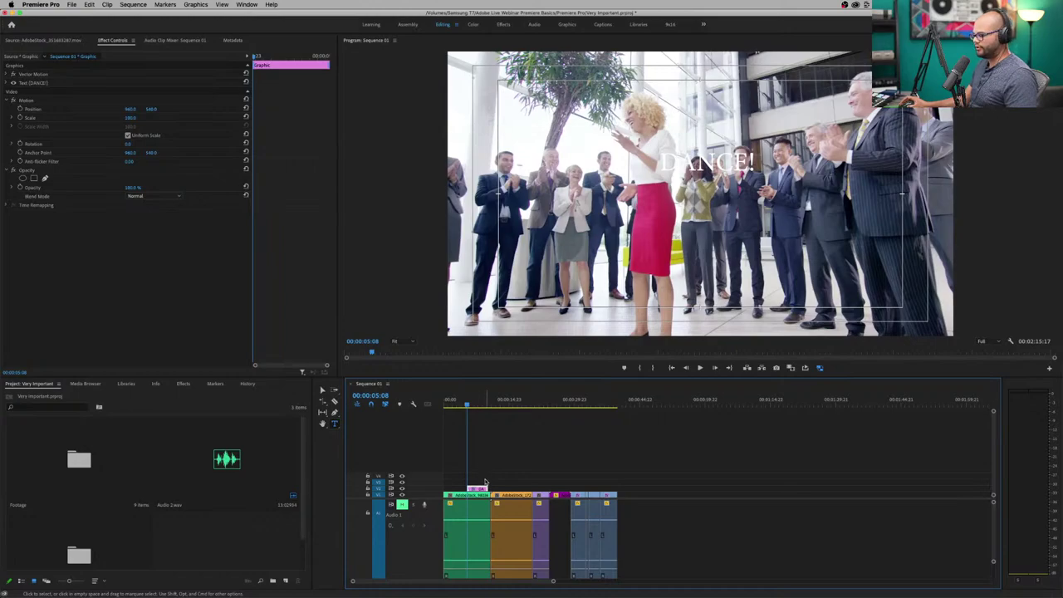
left_click_drag(426, 490, 427, 462)
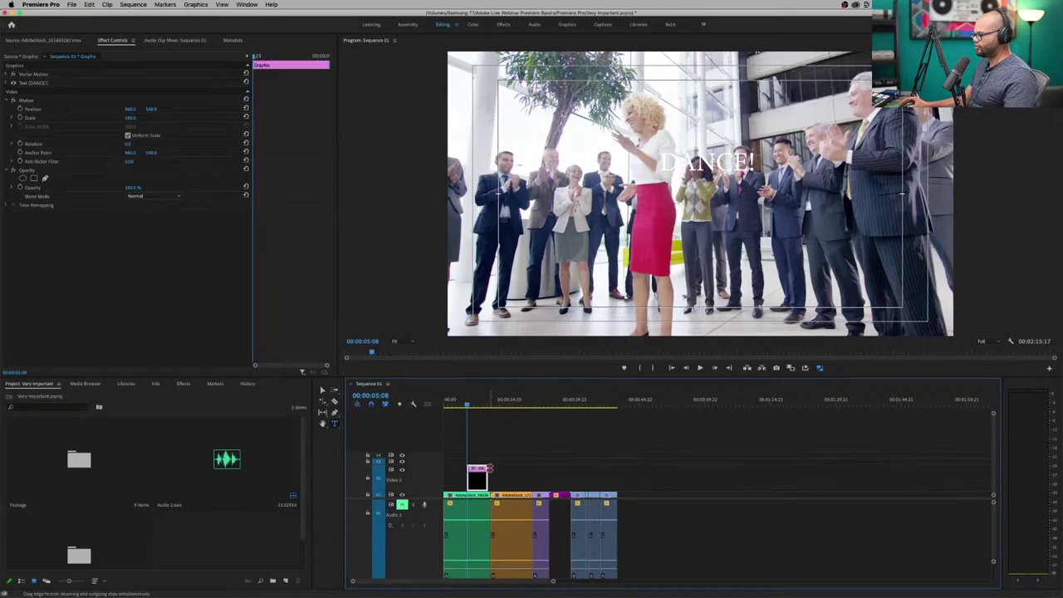
Delete the DANCE! graphic clip from the timeline and undo the deletion.
key("Delete")
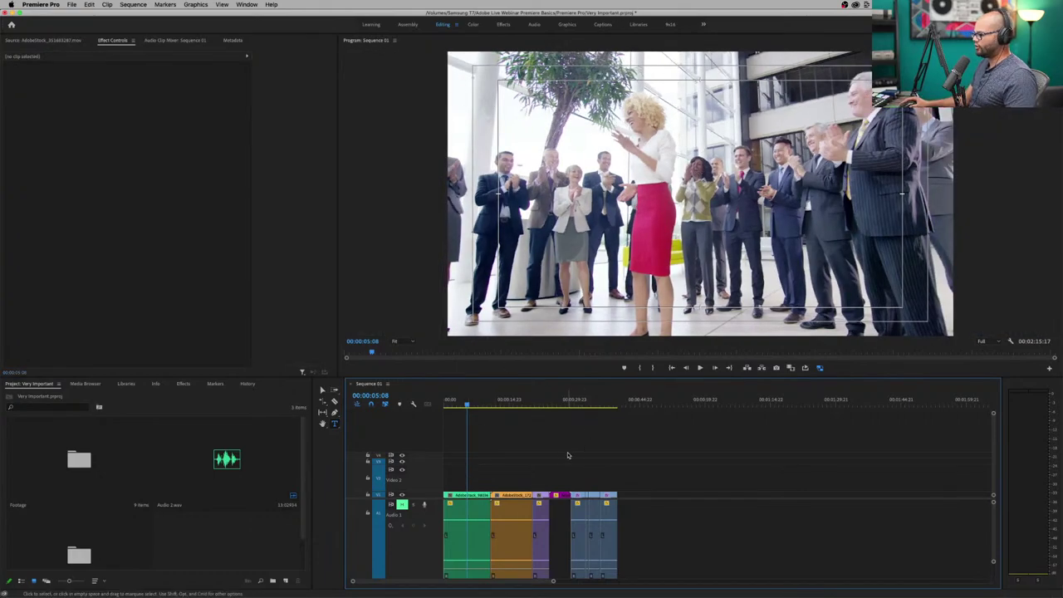
key("super+z")
Expand the DANCE! text's properties, set its font to Impact in Regular style and center-align it.
left_click(706, 152)
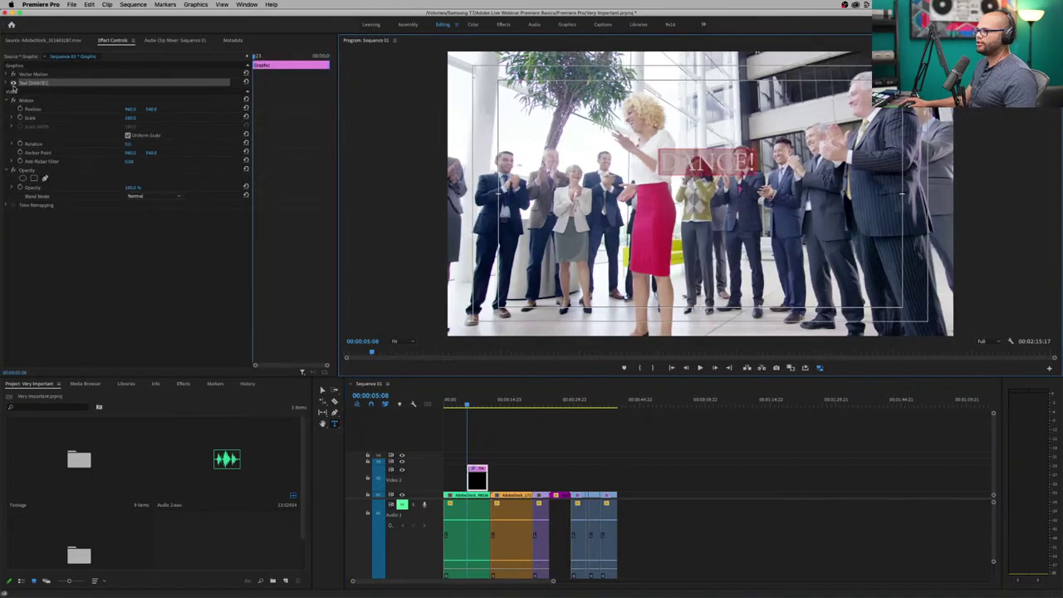
left_click(10, 83)
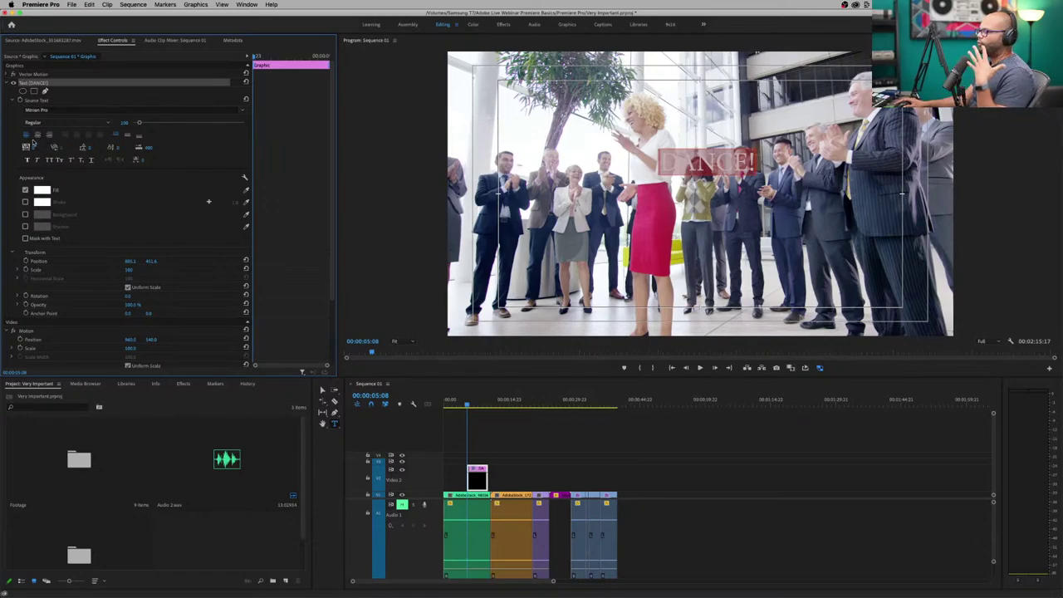
left_click(195, 110)
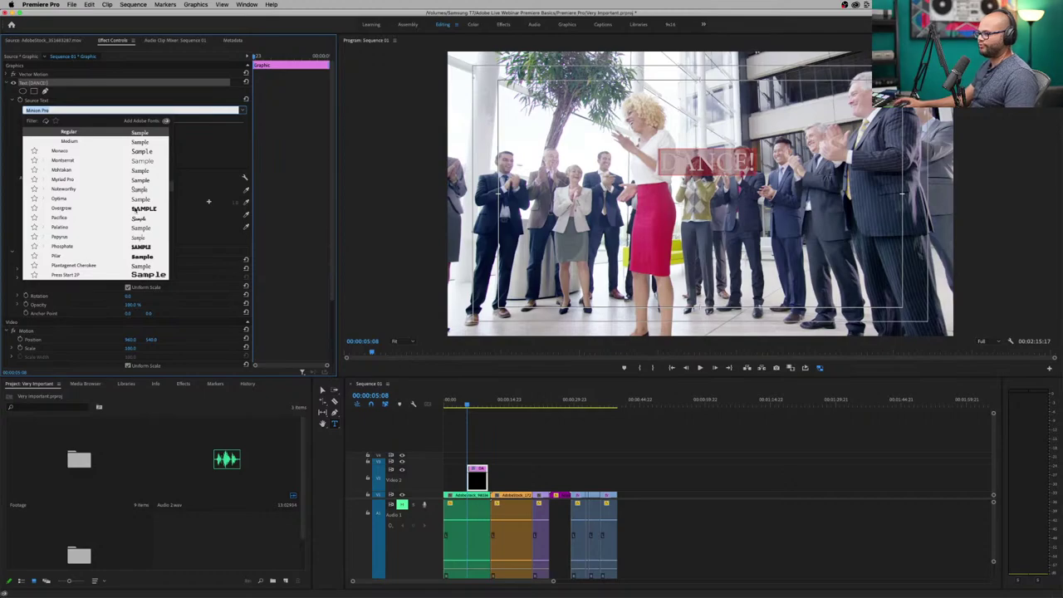
scroll(133, 209, "down", 10)
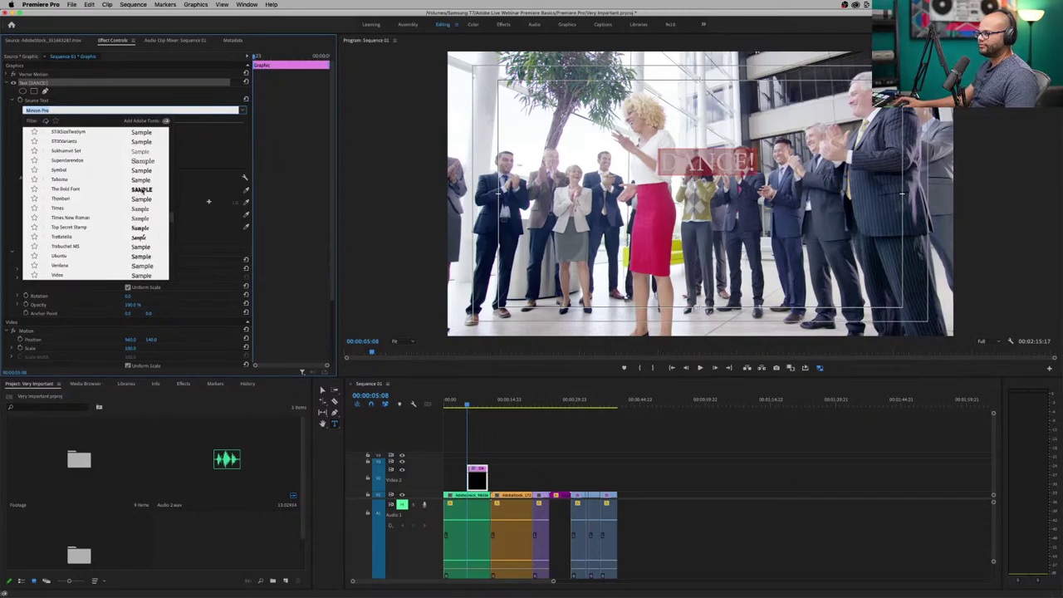
type("impa")
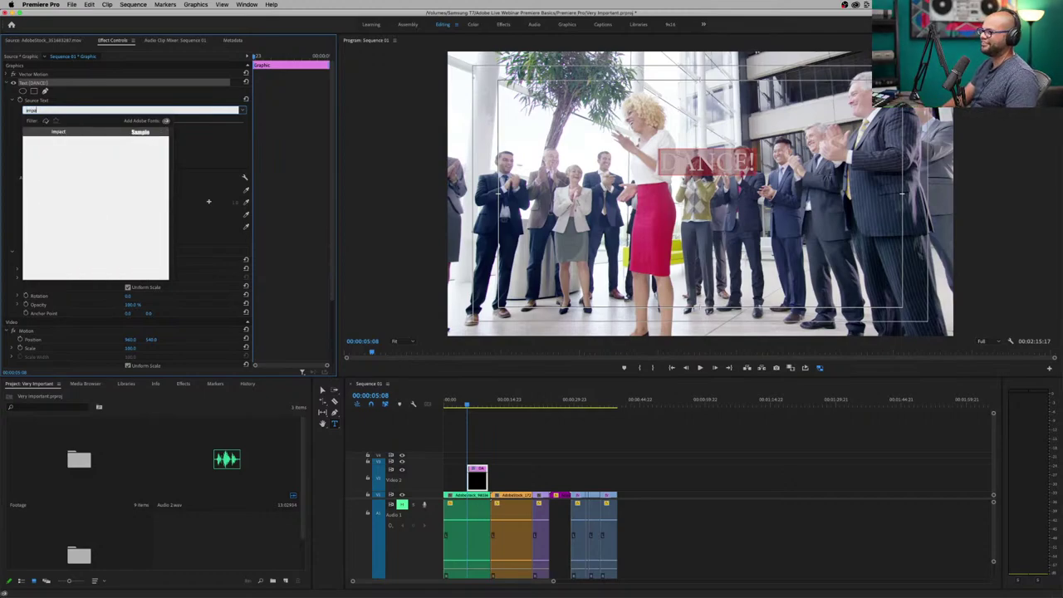
key("Return")
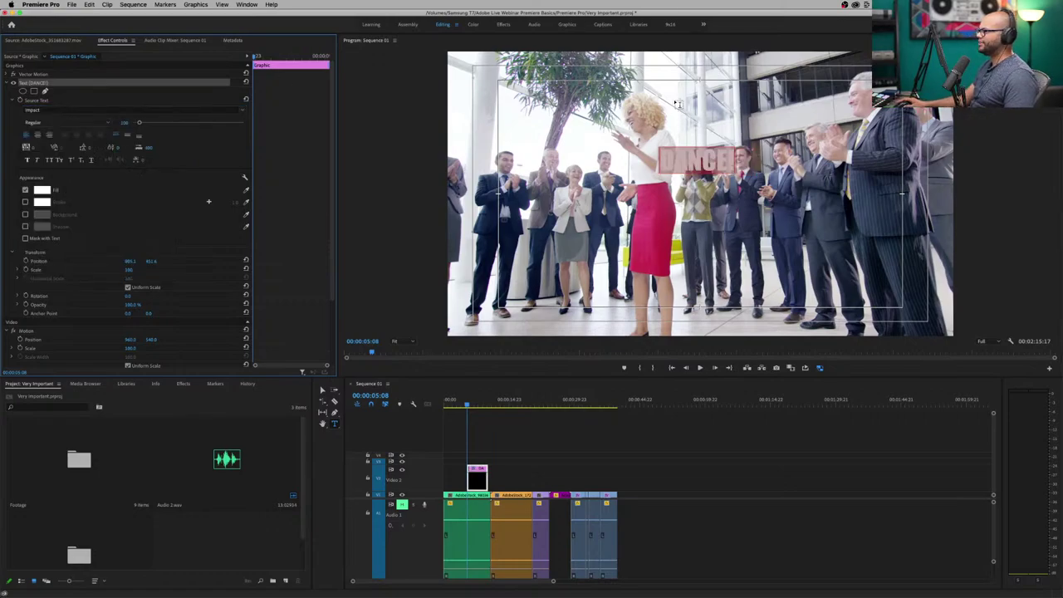
left_click(30, 134)
left_click(56, 123)
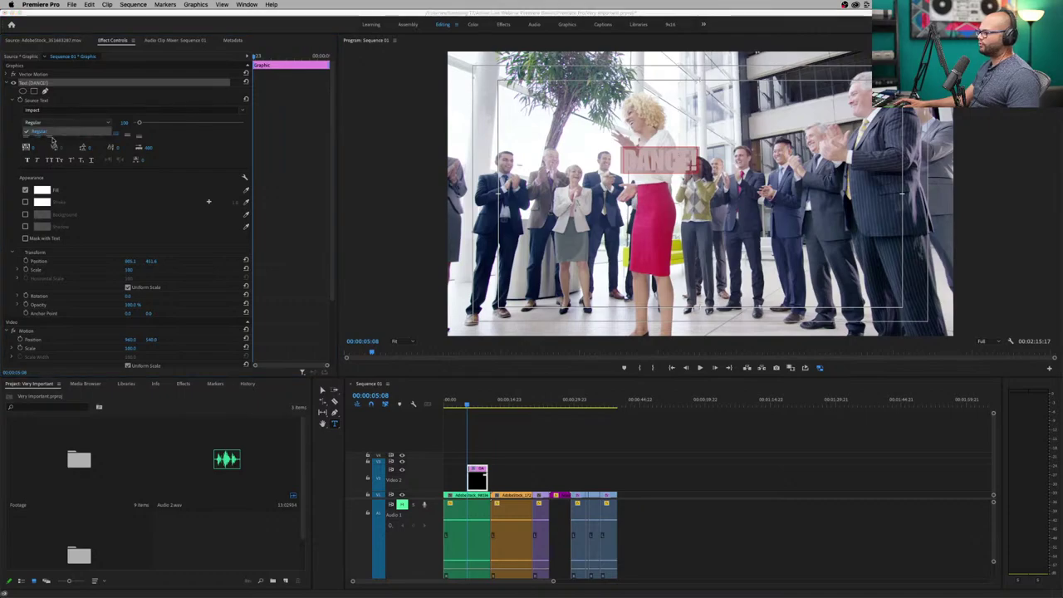
left_click(52, 139)
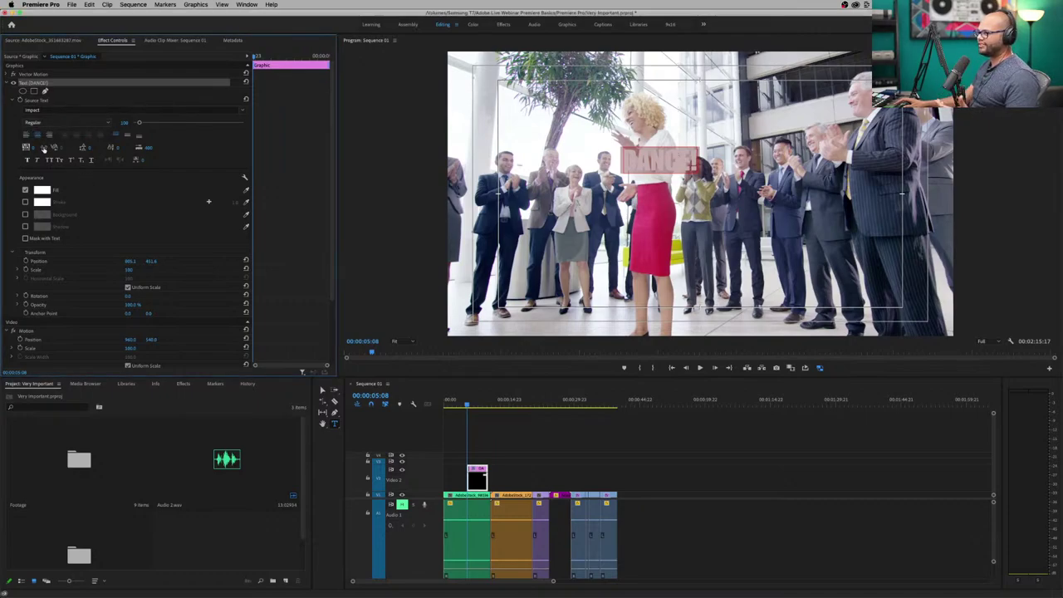
Add a black (000000) stroke to the DANCE! text and widen it to about 19.
left_click(25, 203)
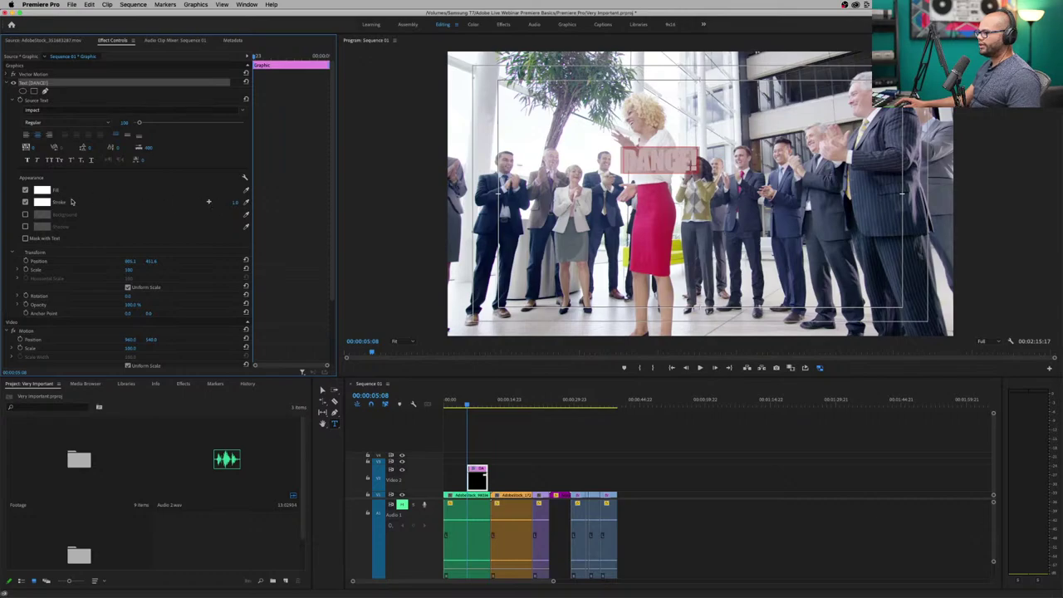
left_click(41, 202)
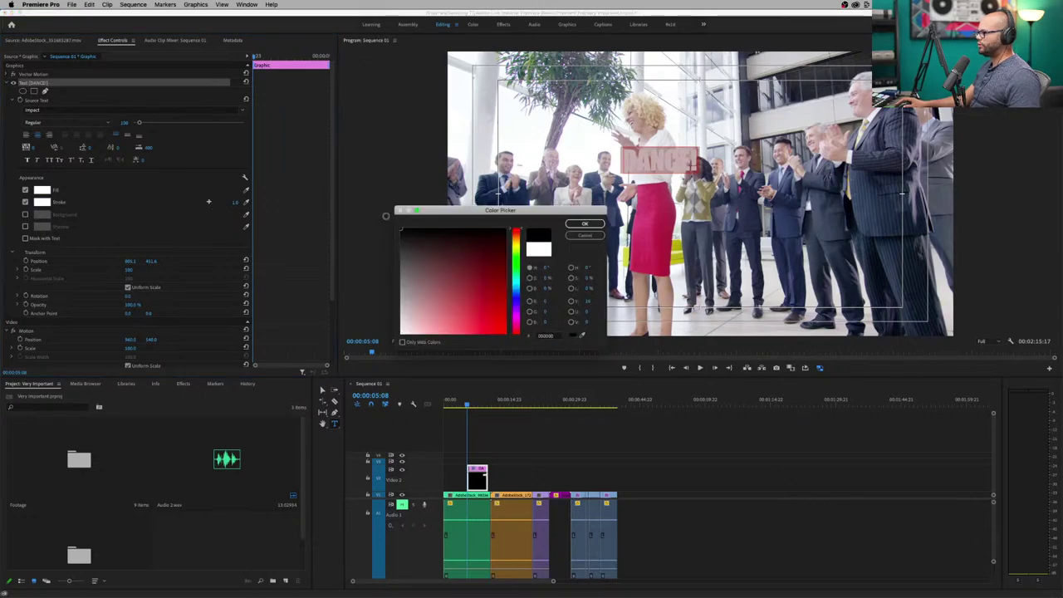
left_click(584, 224)
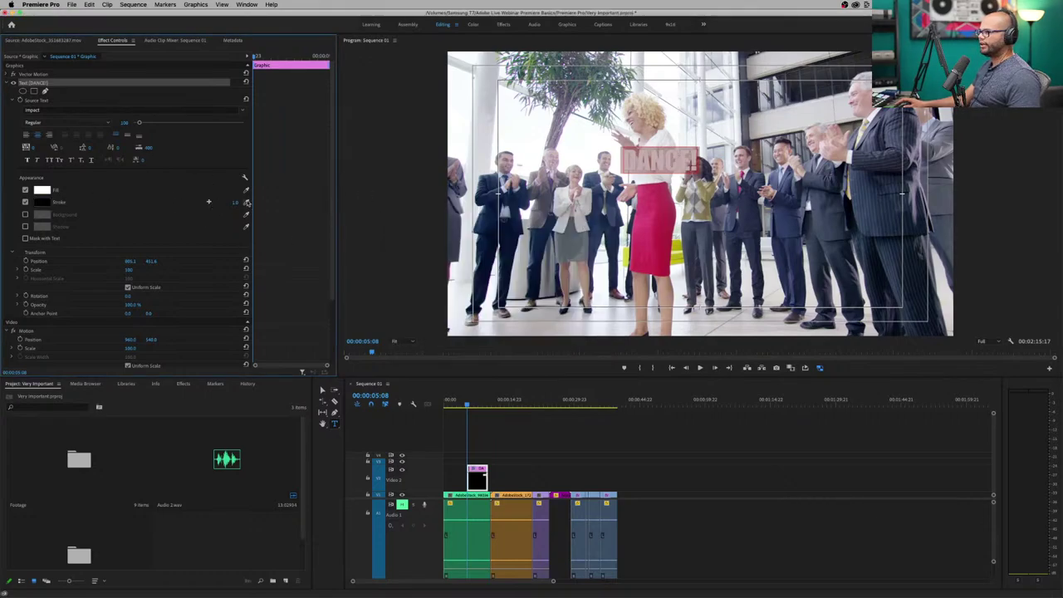
left_click(234, 203)
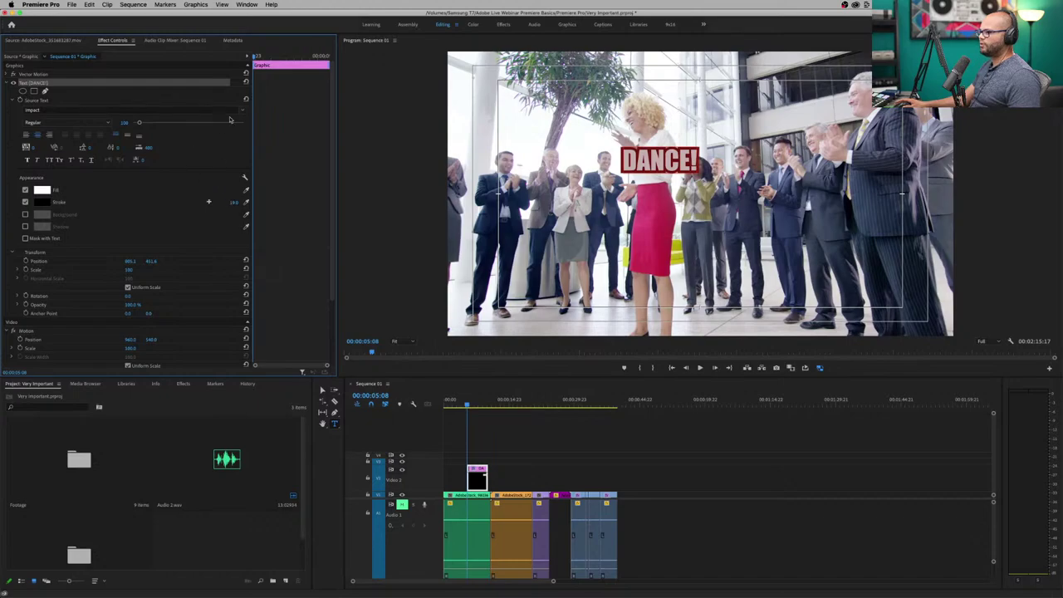
Enlarge the DANCE! text to a font size of about 420 and move it to the middle of the frame.
left_click_drag(141, 123, 162, 123)
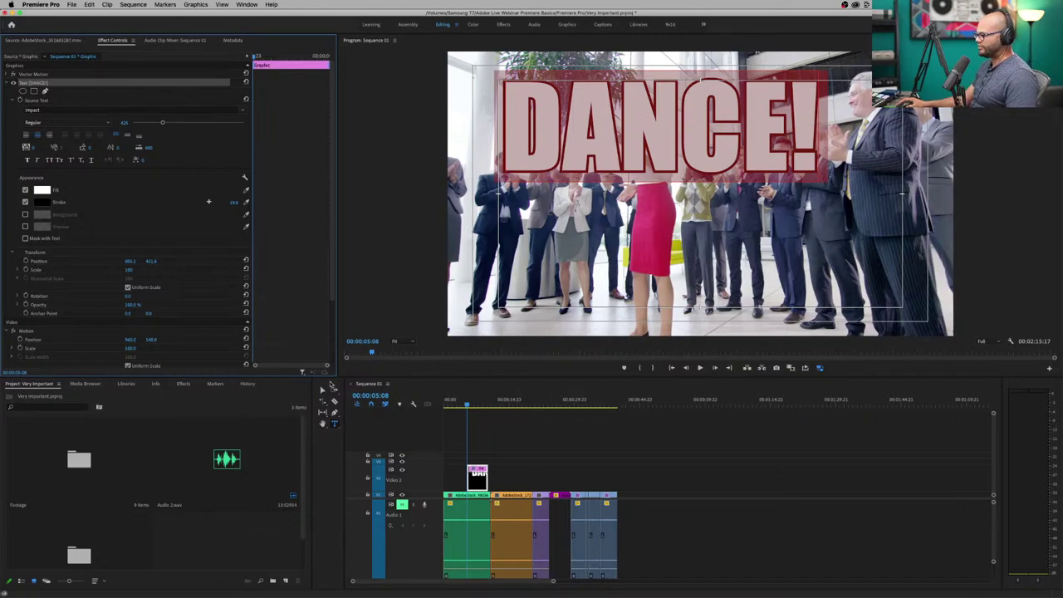
key("Escape")
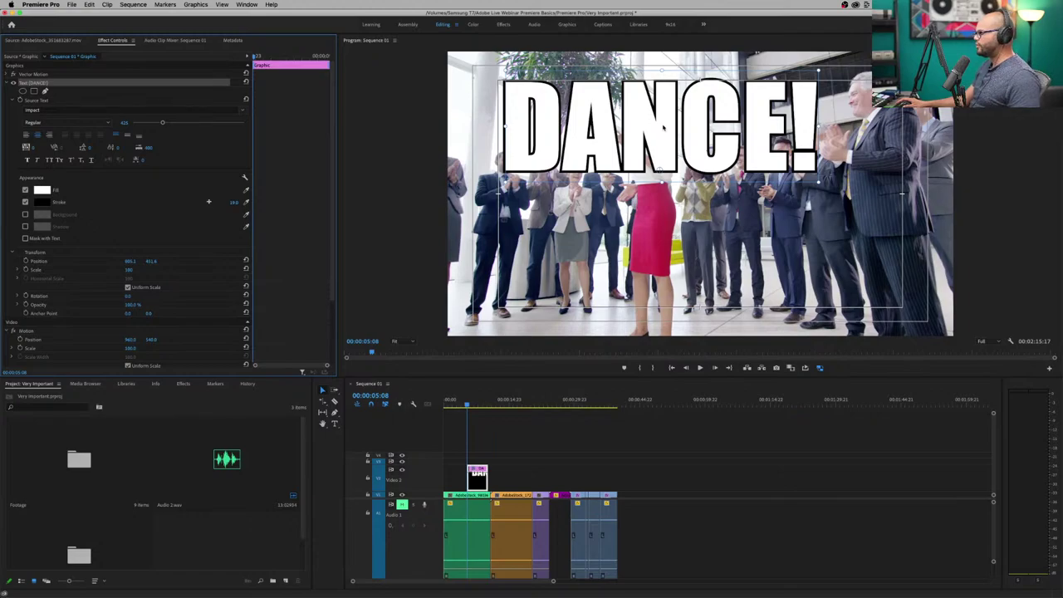
left_click_drag(663, 127, 700, 193)
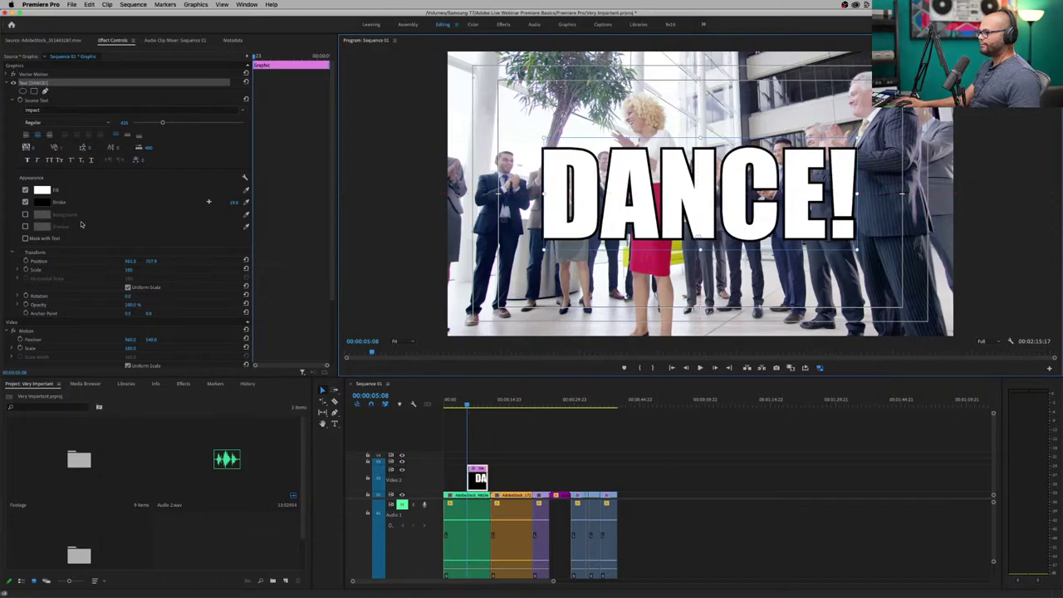
Try a background behind the DANCE! text at 100% opacity with a size of about 14, and turn it off again.
left_click(25, 215)
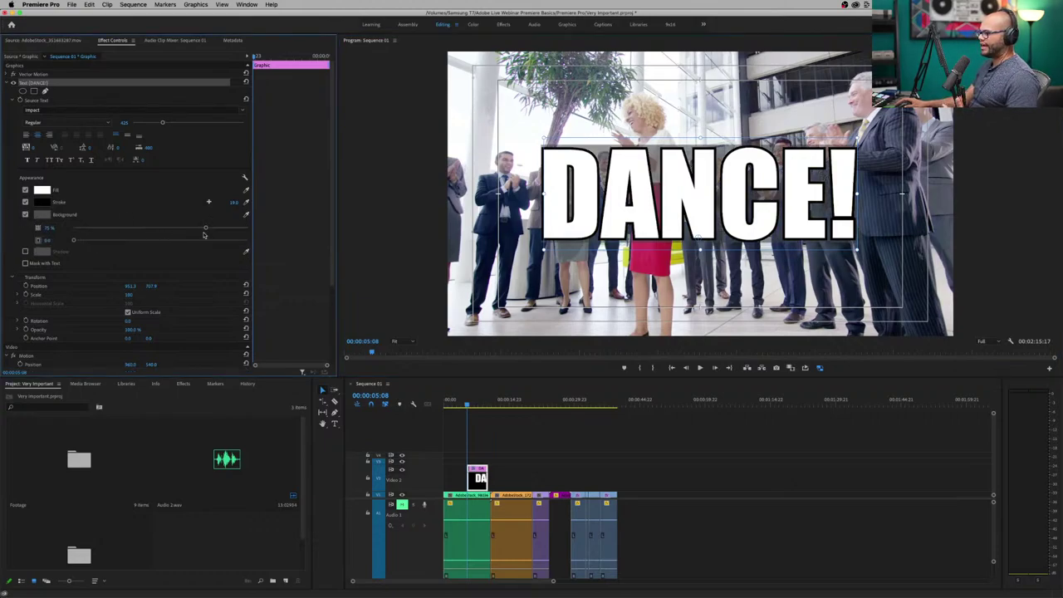
left_click_drag(298, 224, 292, 228)
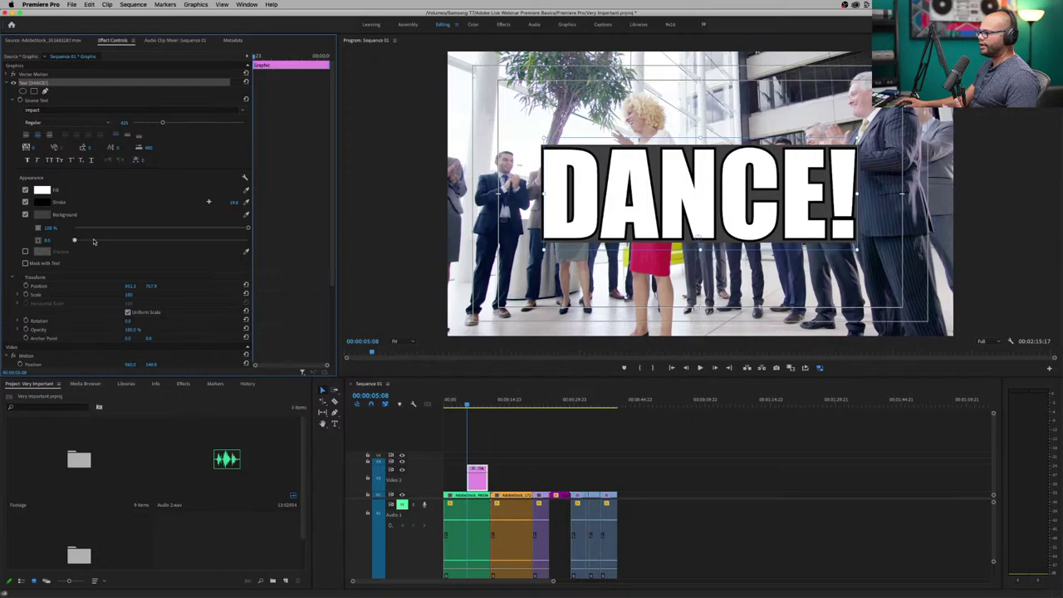
left_click_drag(75, 240, 115, 240)
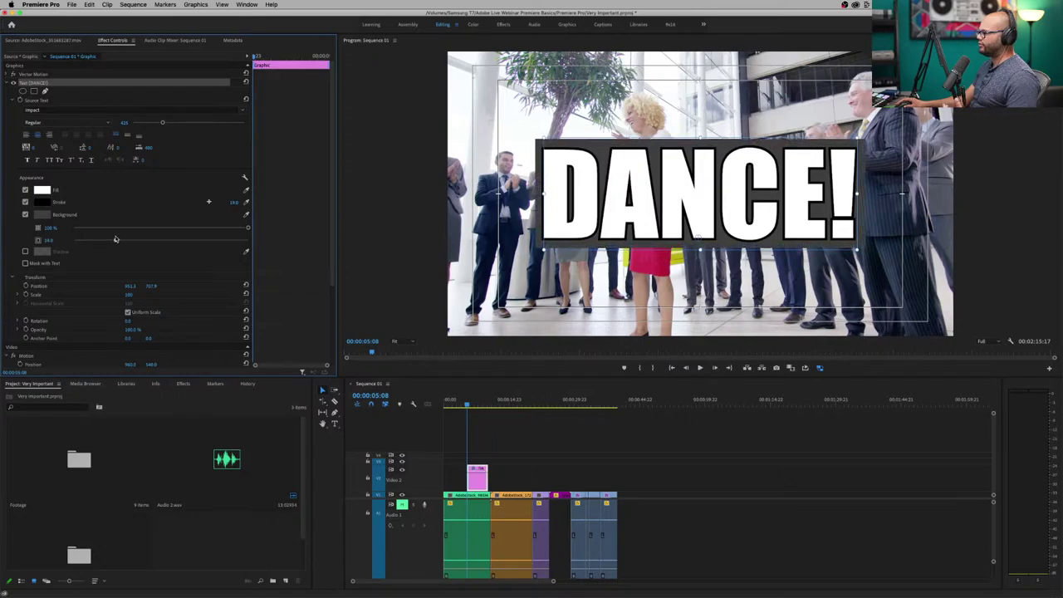
left_click(25, 214)
Try an enlarged black shadow at about 76% opacity on the DANCE! text, and turn the shadow off again.
left_click(25, 226)
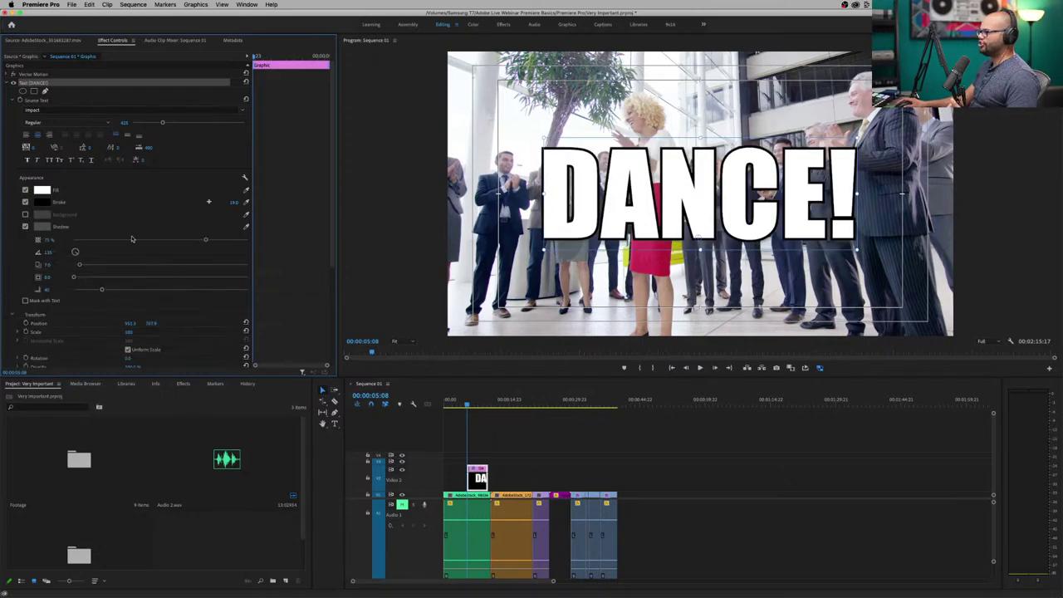
left_click_drag(74, 277, 130, 277)
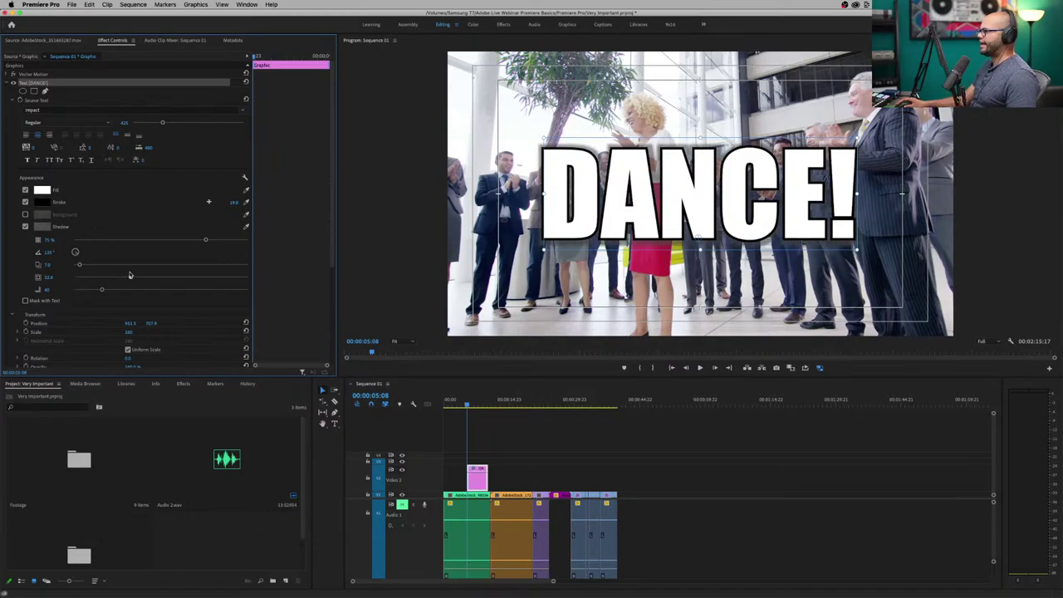
left_click_drag(206, 240, 207, 240)
left_click(44, 227)
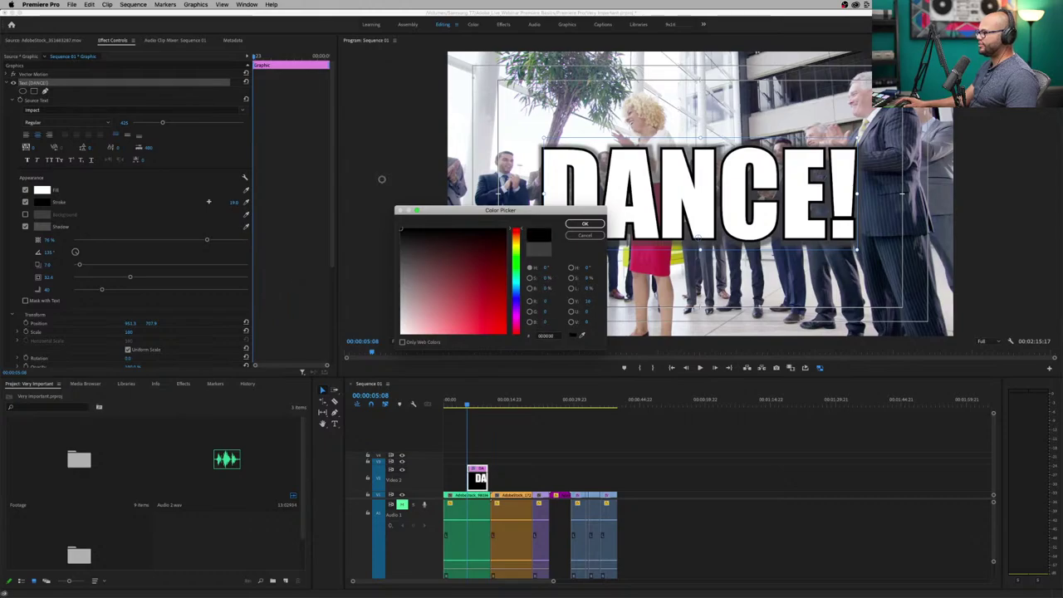
left_click(573, 235)
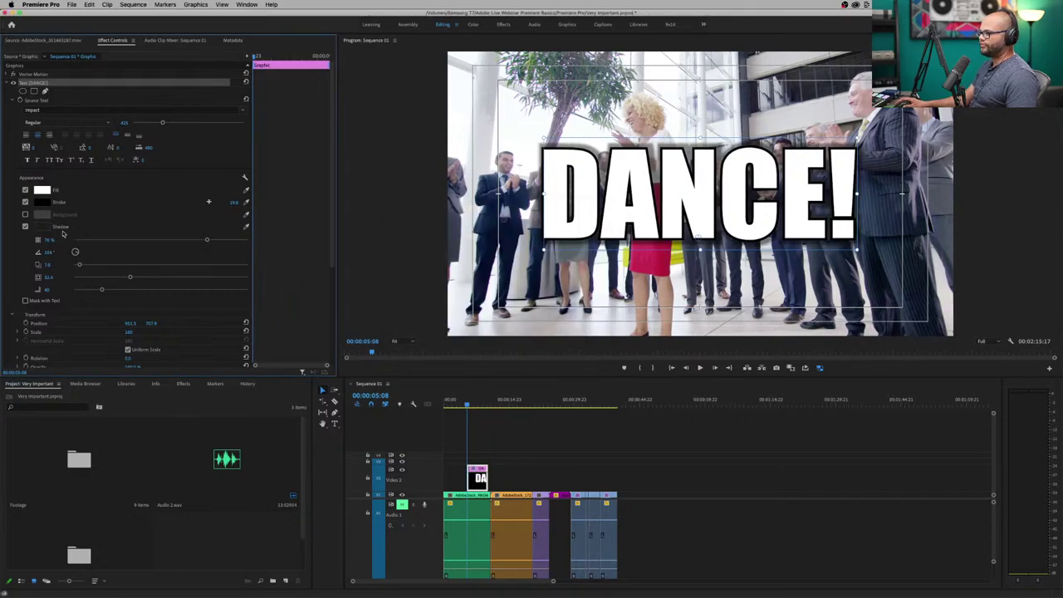
left_click(26, 227)
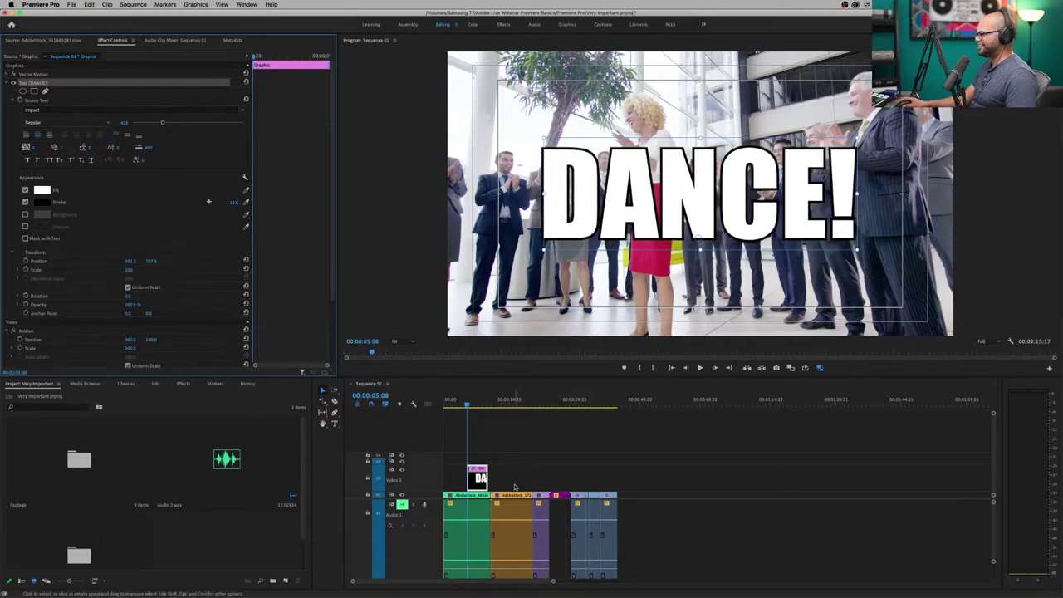
Scrub past the DANCE! graphic clip and extend its end on Video 2 to the end of the first clip.
left_click(480, 484)
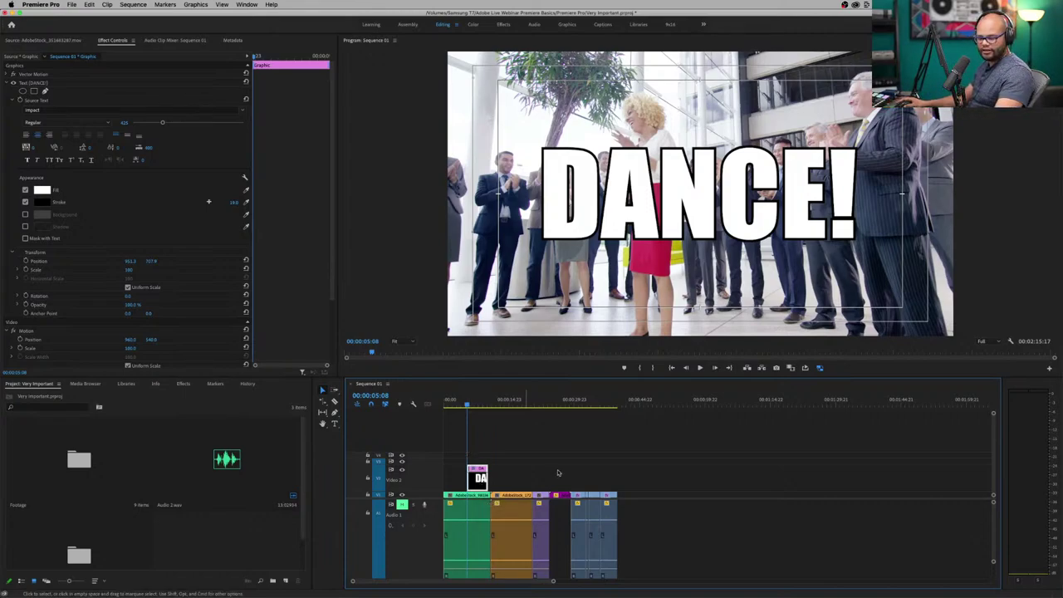
left_click(566, 443)
left_click(464, 405)
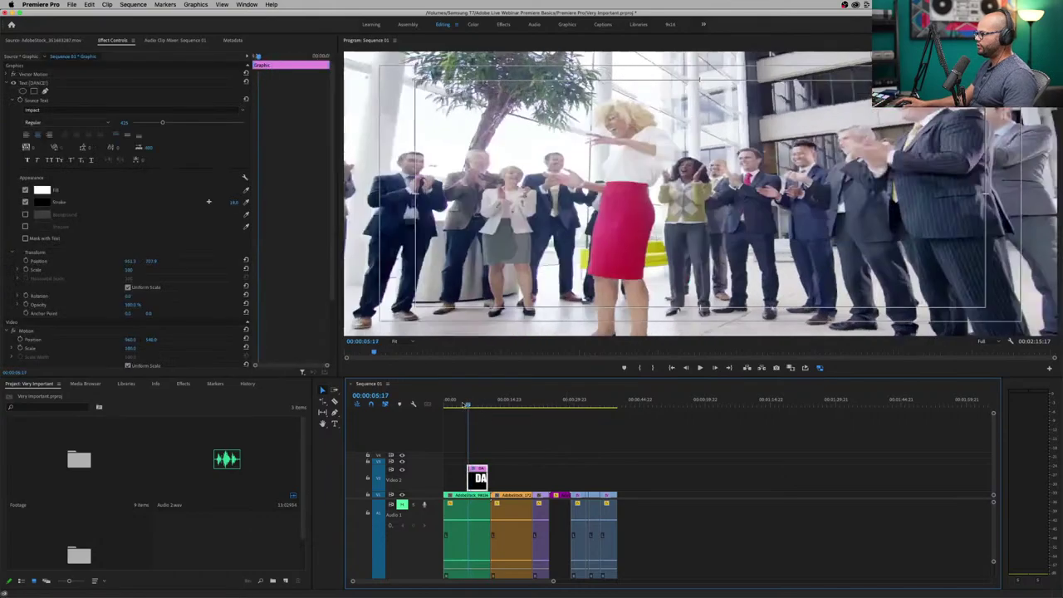
left_click_drag(465, 404, 496, 407)
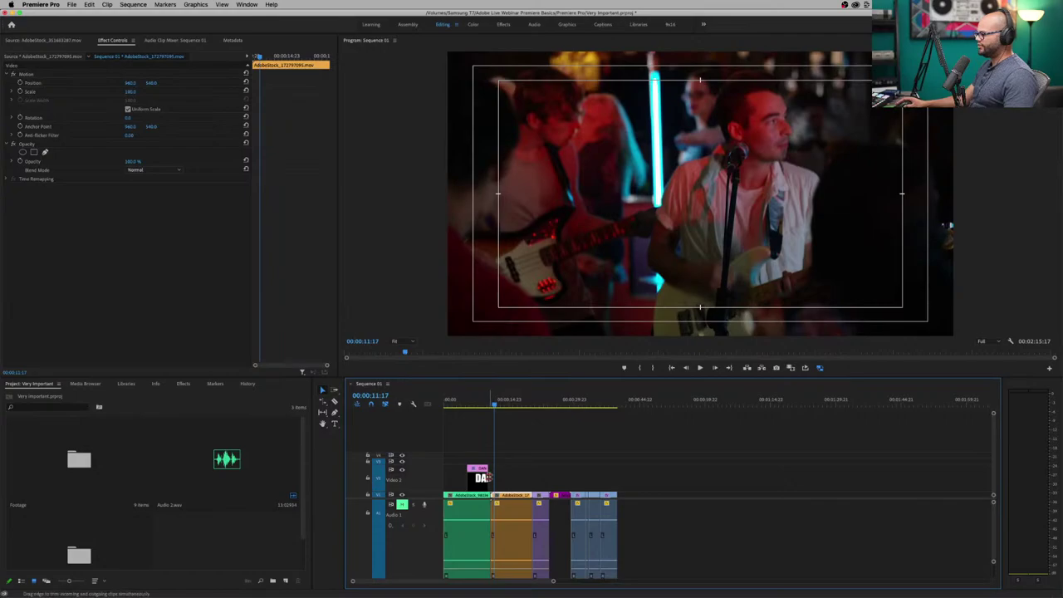
left_click(489, 479)
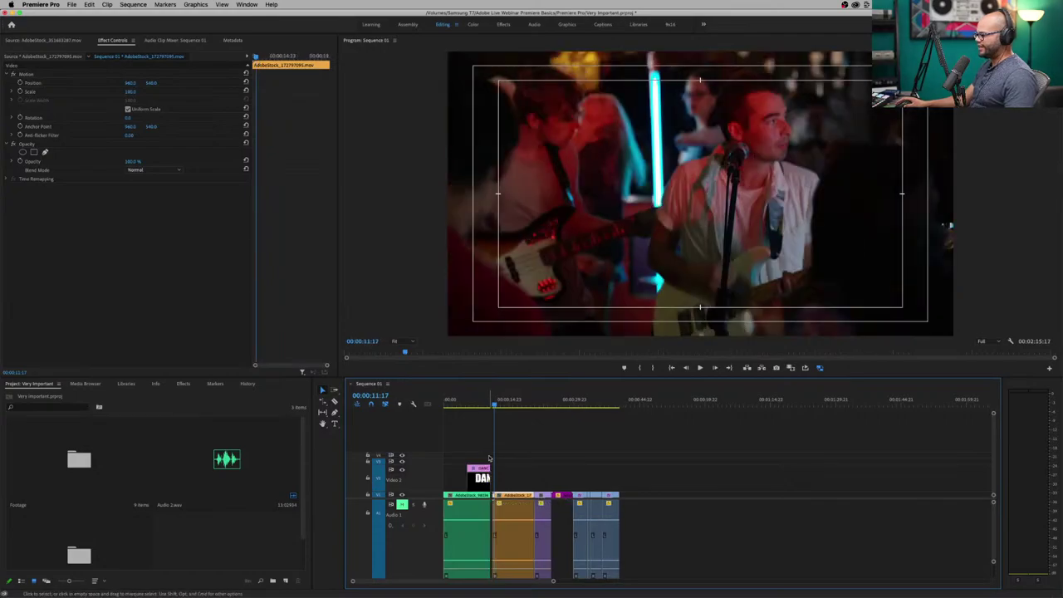
left_click_drag(490, 488, 491, 488)
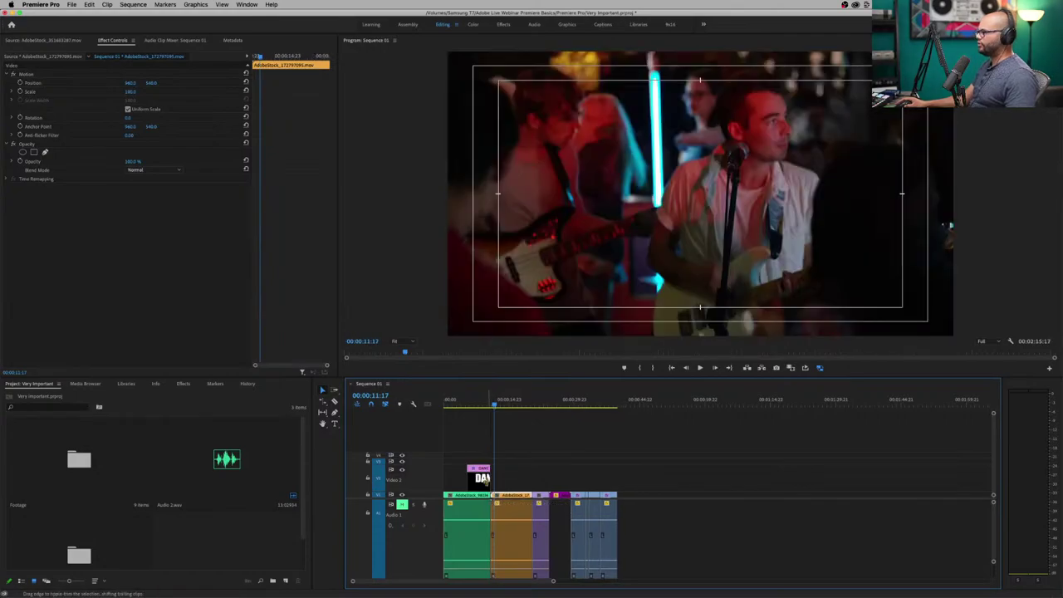
Switch to the Graphics workspace, look through the Essential Graphics templates, and select the Angled Bar Wipe Transition.
left_click(566, 24)
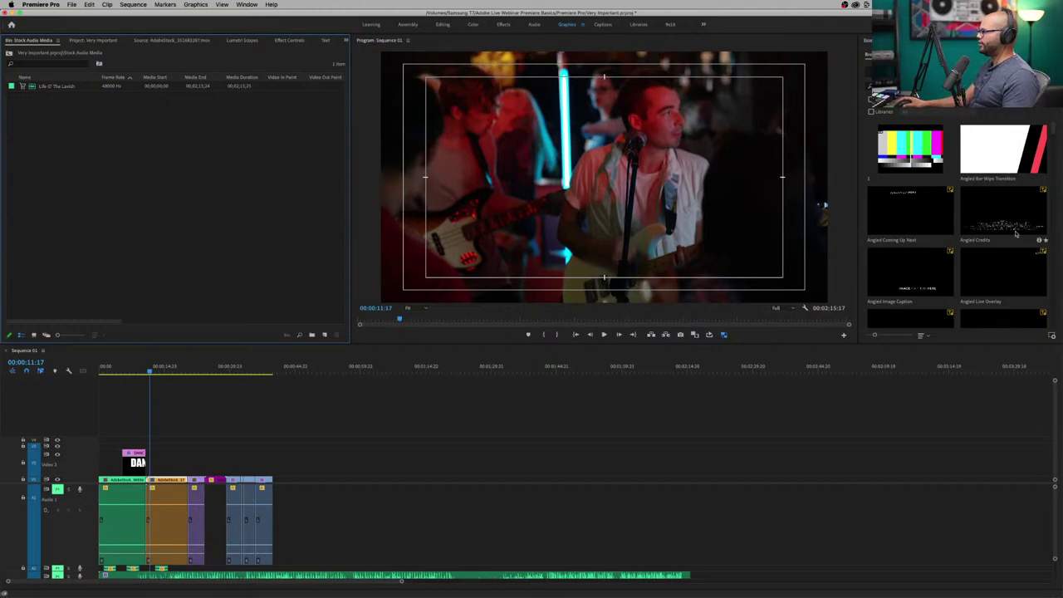
left_click_drag(945, 345, 948, 400)
scroll(930, 288, "down", 15)
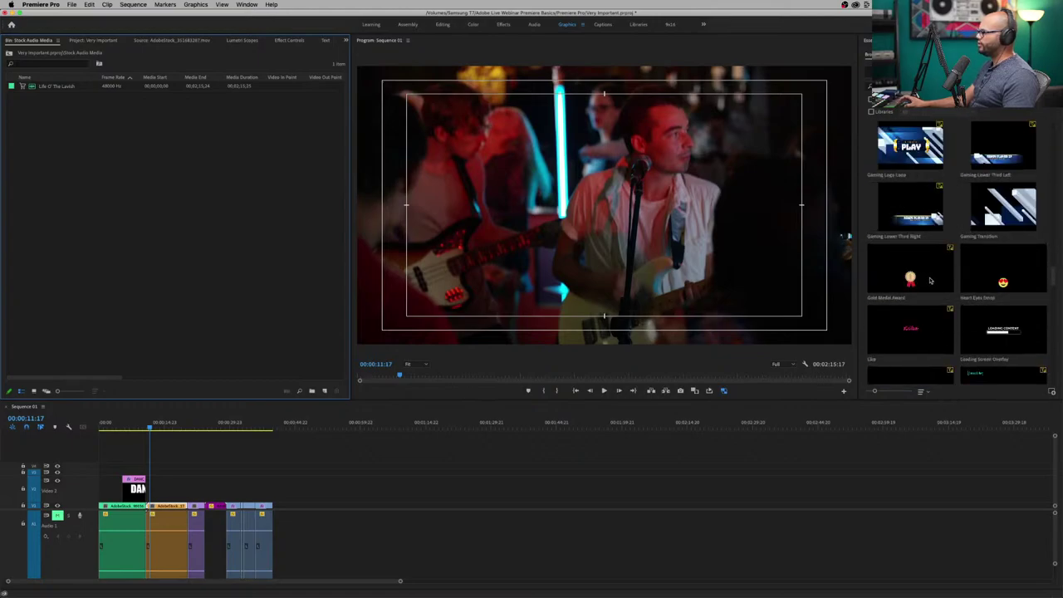
scroll(935, 312, "up", 15)
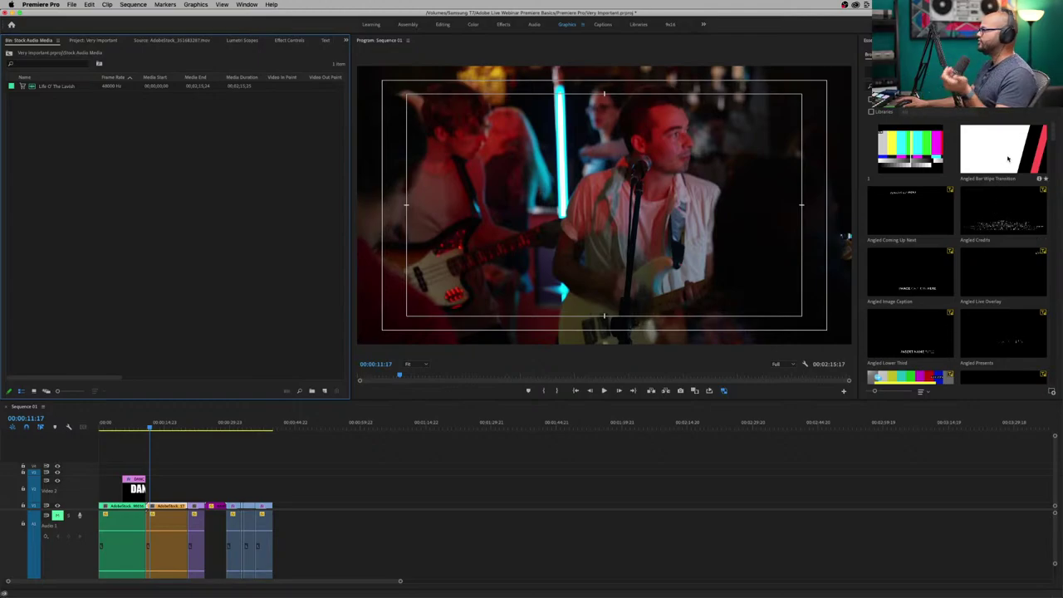
left_click_drag(1029, 151, 993, 99)
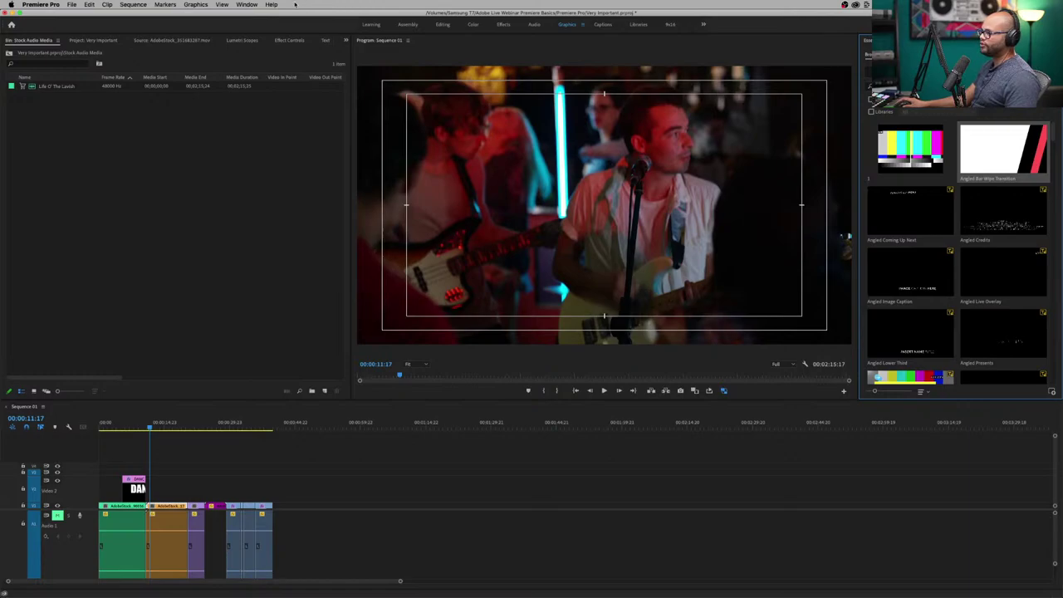
Examine the browsing and editing views of Essential Graphics and its entry in the list of available windows.
left_click(247, 5)
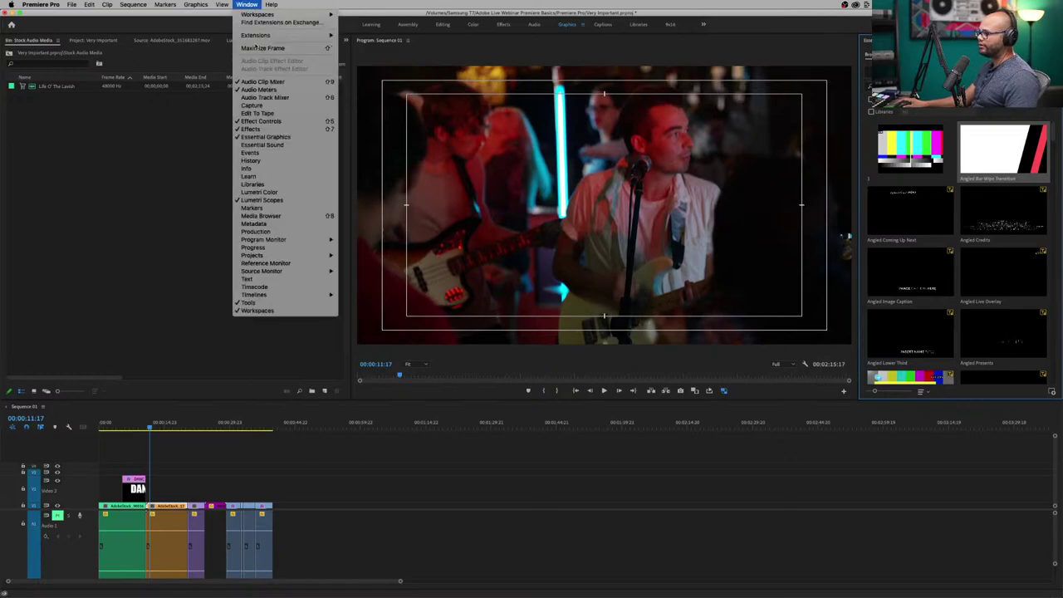
left_click(840, 57)
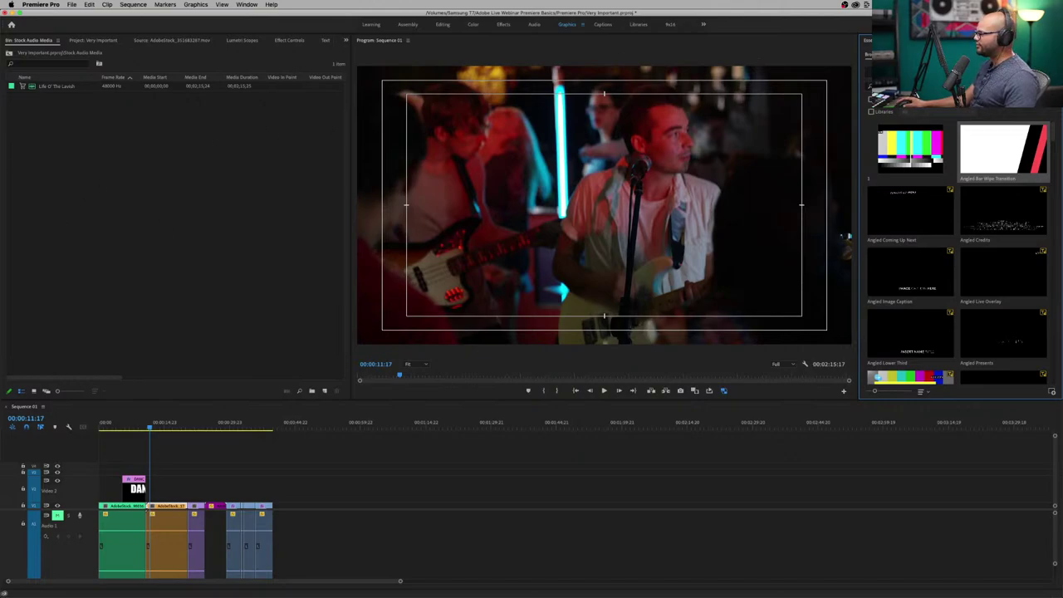
left_click_drag(932, 15, 587, 15)
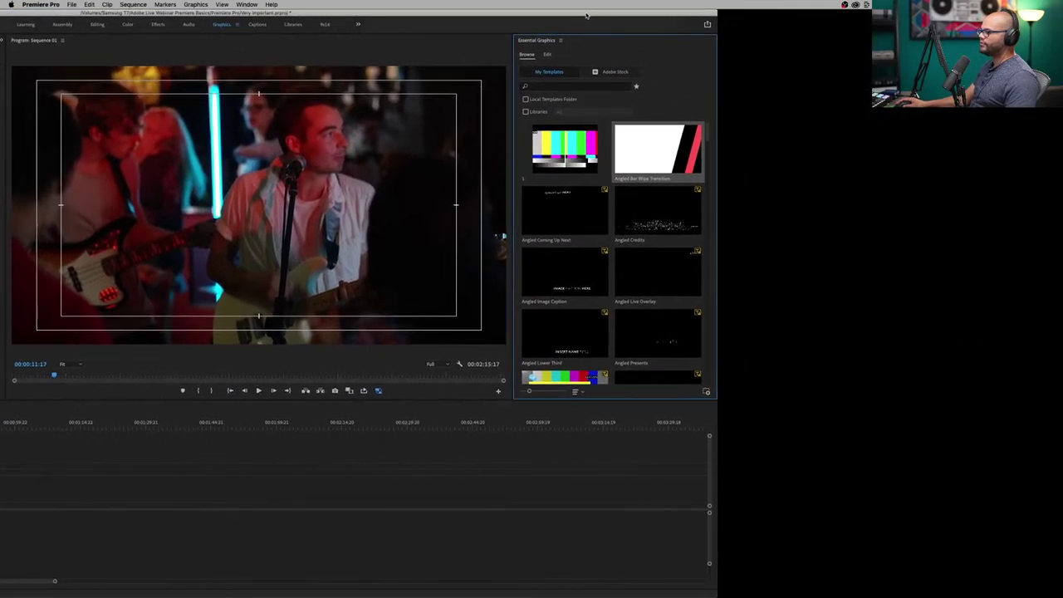
left_click(548, 54)
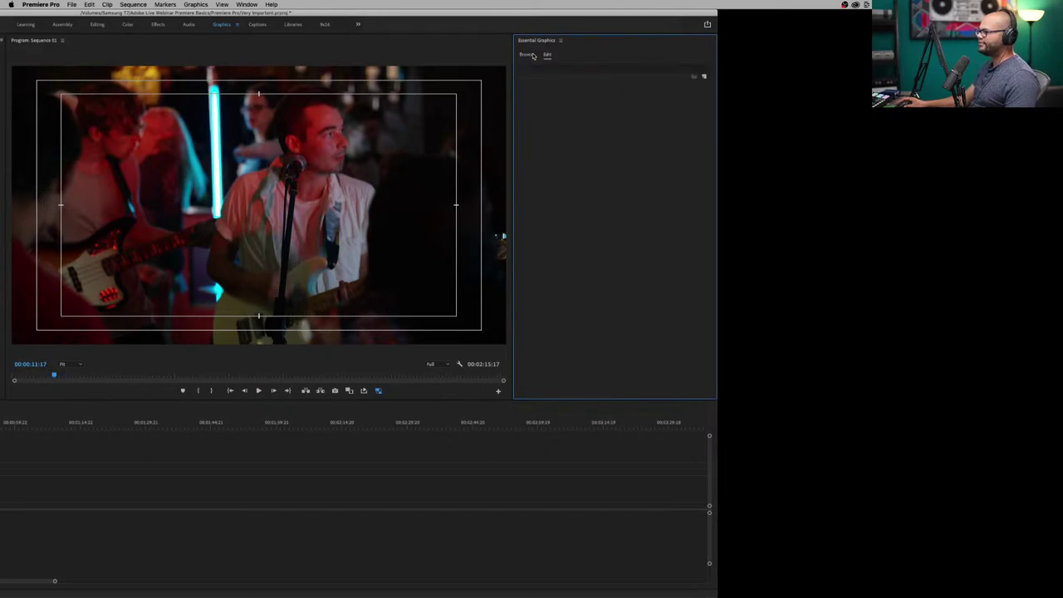
left_click(534, 55)
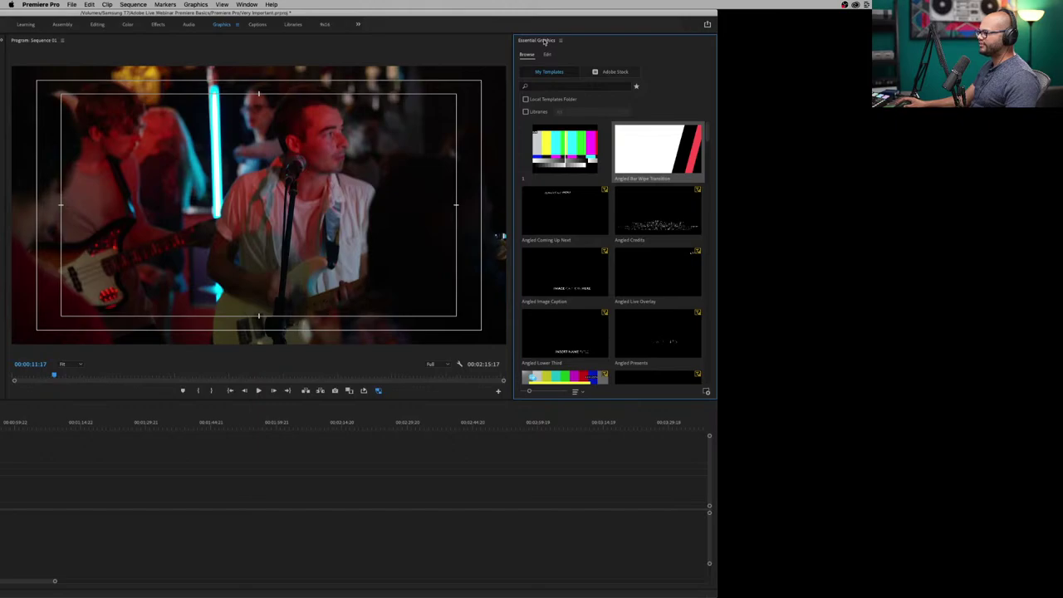
left_click(238, 5)
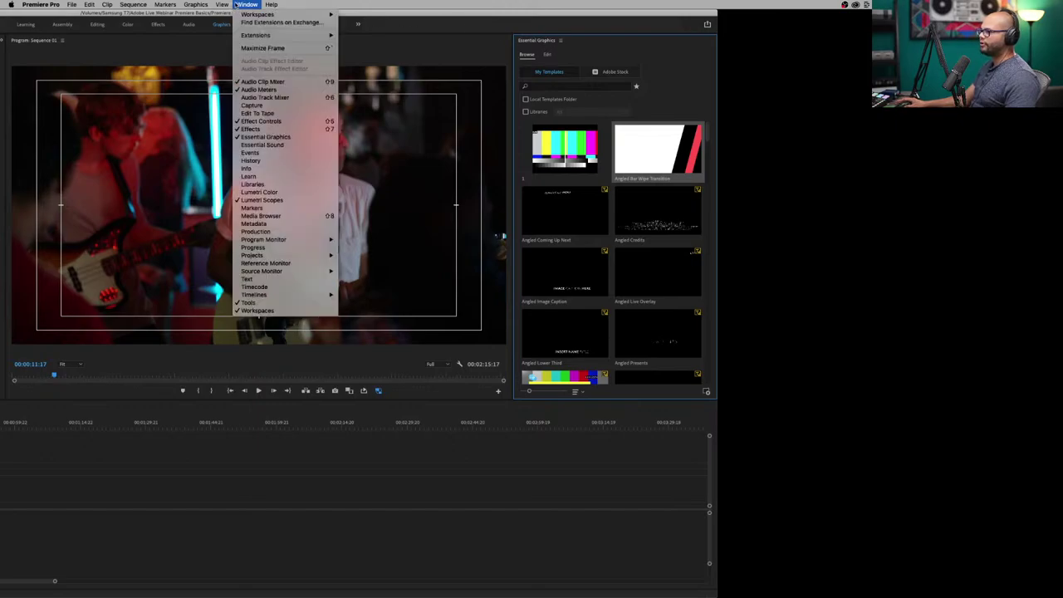
left_click(667, 59)
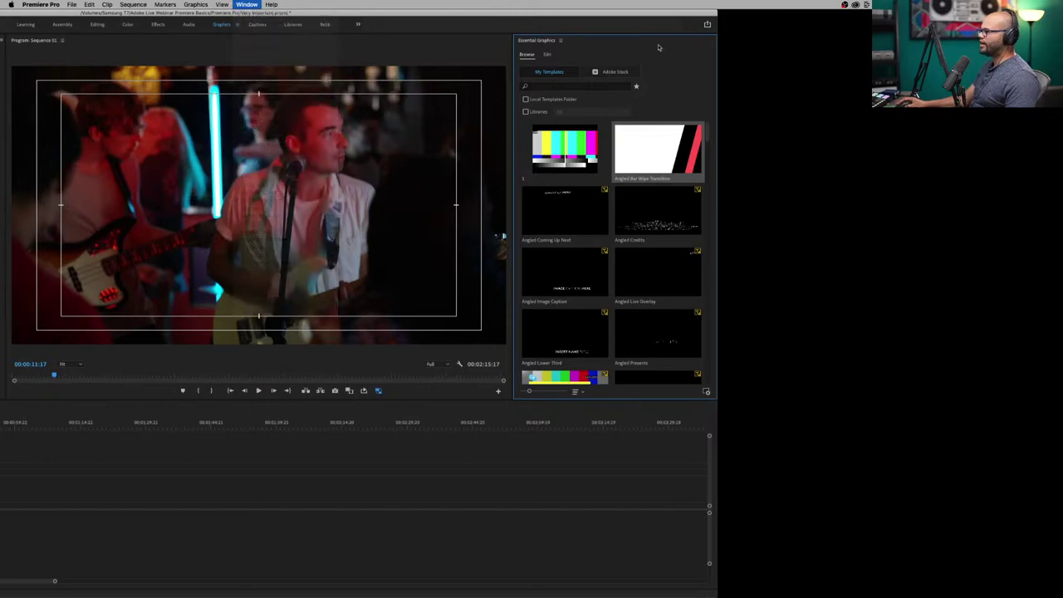
scroll(556, 235, "down", 5)
scroll(555, 235, "up", 5)
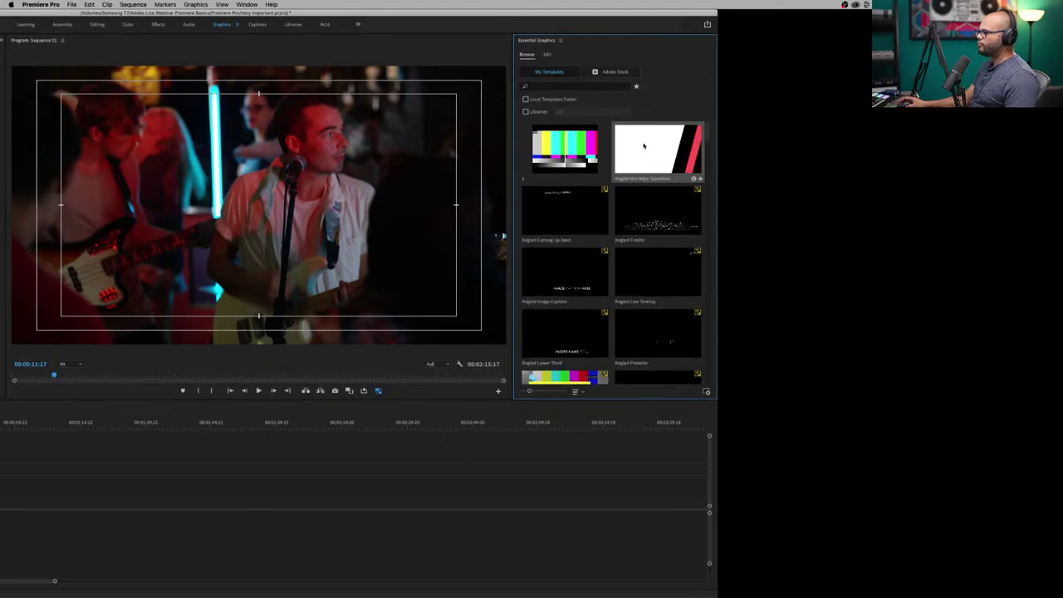
double_click(444, 13)
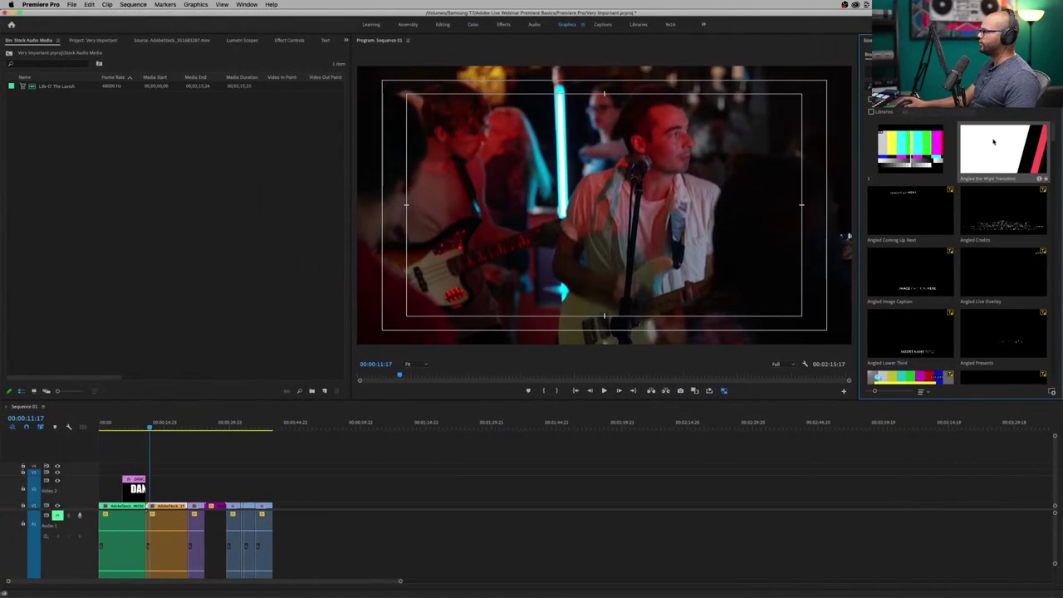
Add the Angled Bar Wipe Transition template to Video 3 over the cut between the first two clips, and shift it slightly earlier.
left_click_drag(135, 485, 148, 480)
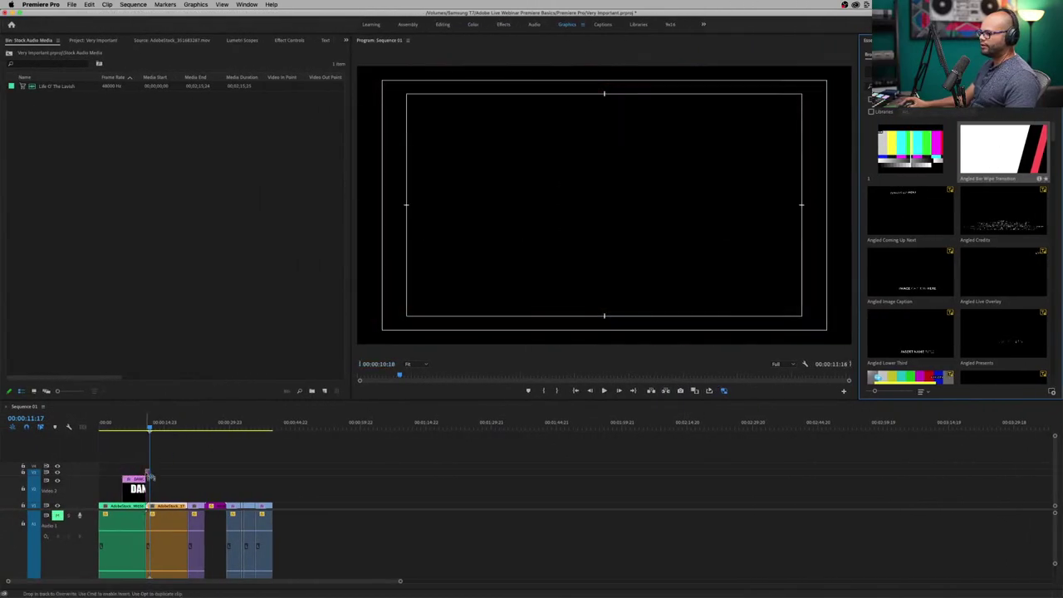
left_click(146, 427)
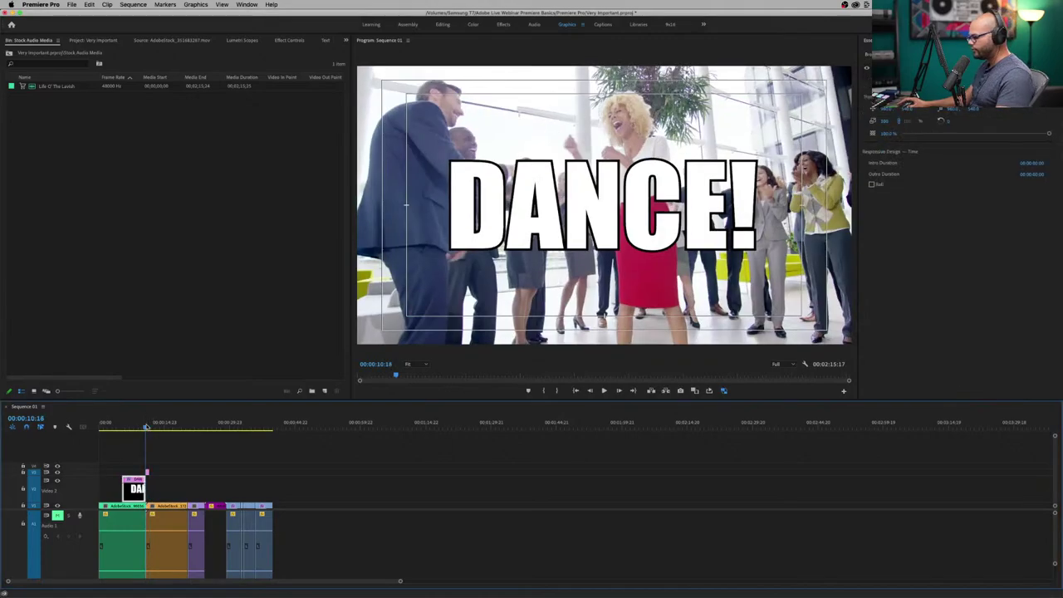
key("=")
key("=")
key("=")
key("=")
left_click_drag(657, 474, 647, 475)
scroll(96, 475, "up", 3)
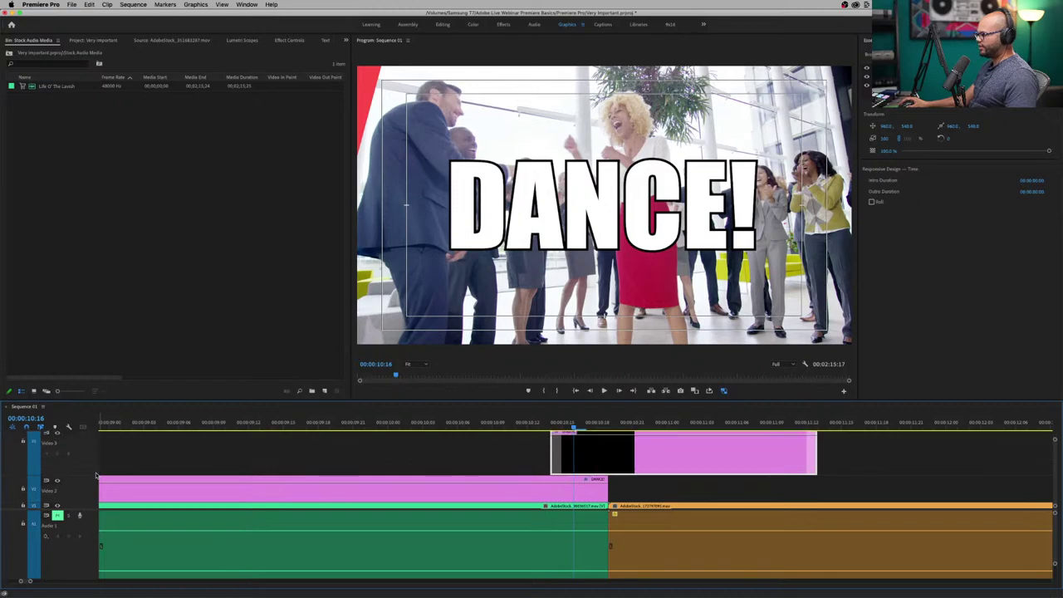
scroll(95, 475, "down", 2)
left_click_drag(595, 463, 567, 468)
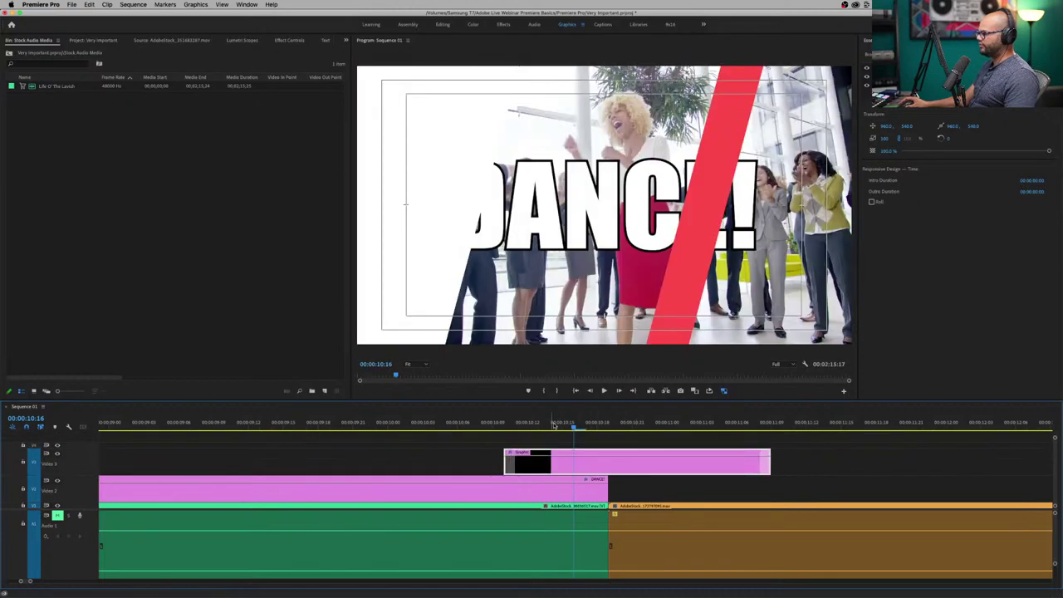
left_click_drag(555, 425, 573, 412)
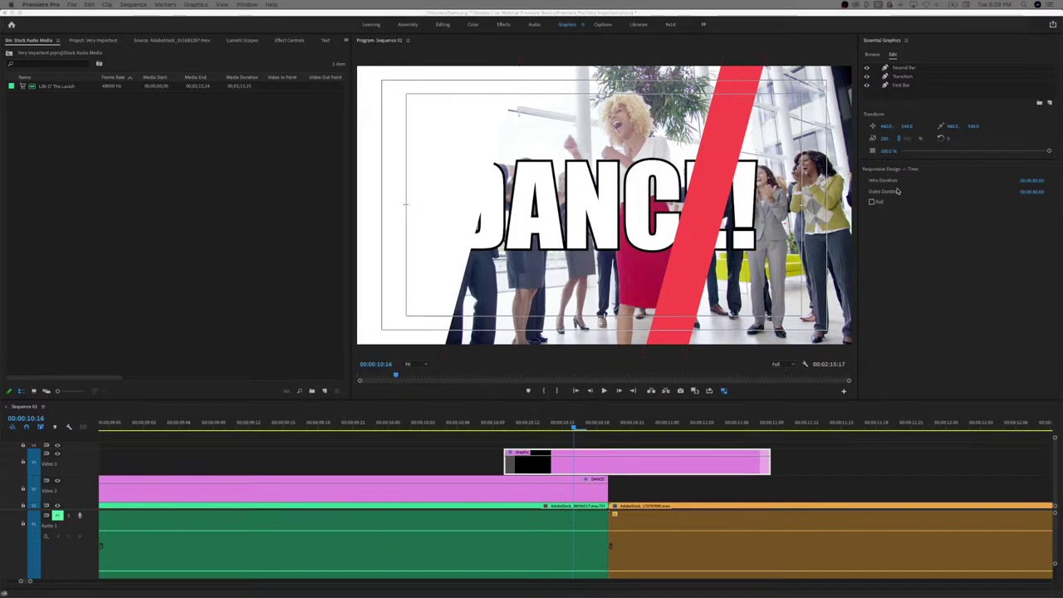
Change the fill colour of the transition graphic's Second Bar layer to blue.
left_click(885, 72)
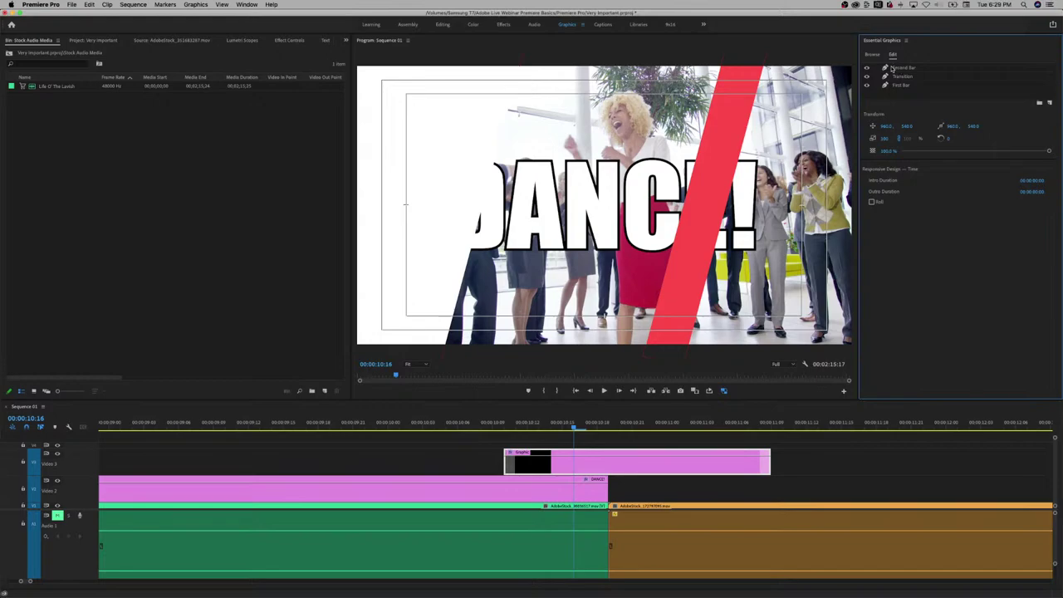
left_click(892, 68)
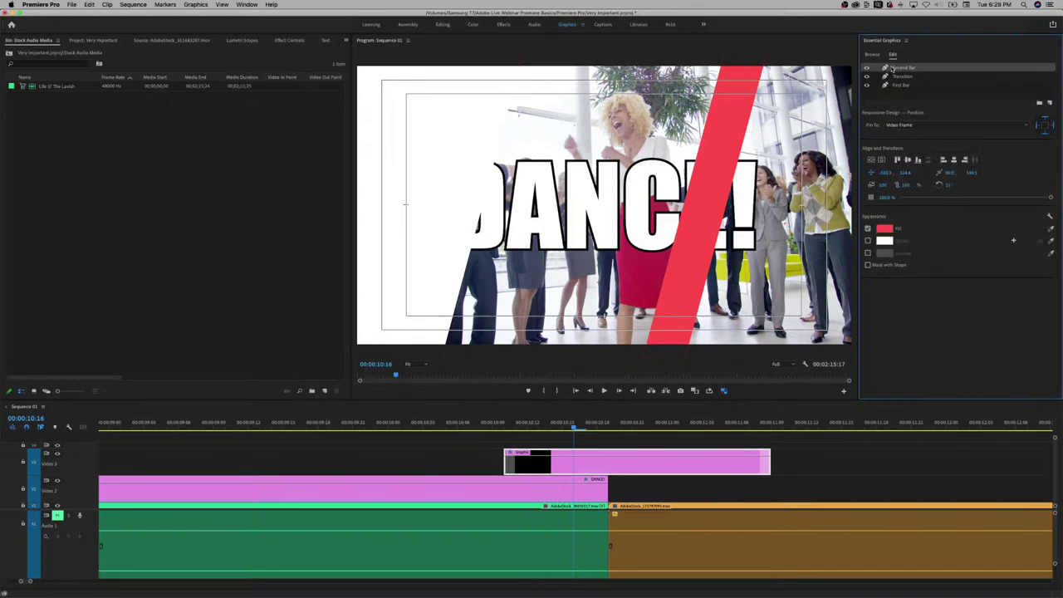
left_click(888, 228)
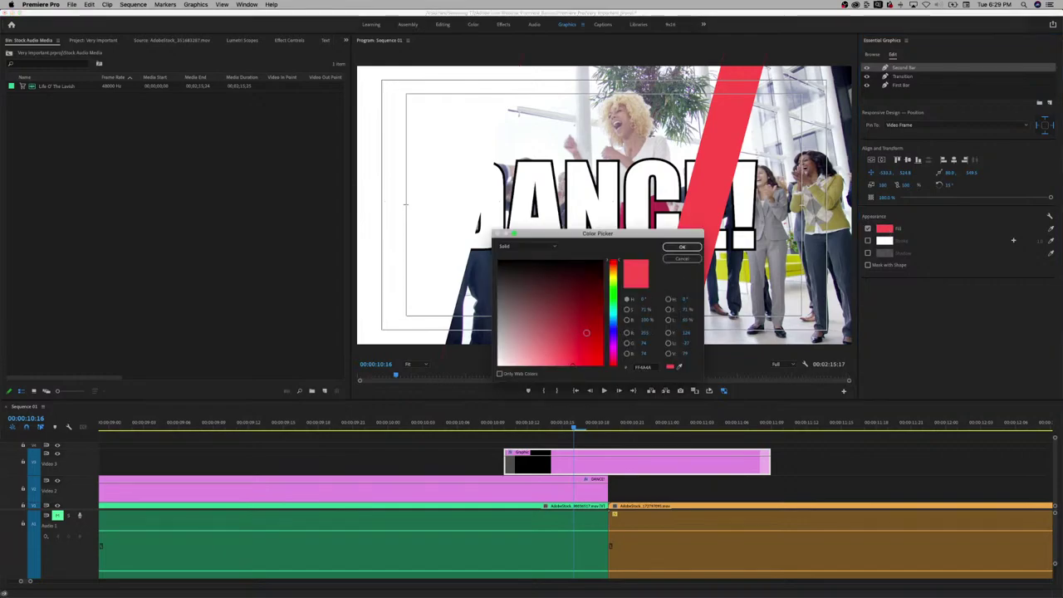
left_click(615, 316)
mouse_move(616, 316)
left_mouse_down()
mouse_move(616, 340)
mouse_move(619, 323)
left_mouse_up()
left_click(687, 246)
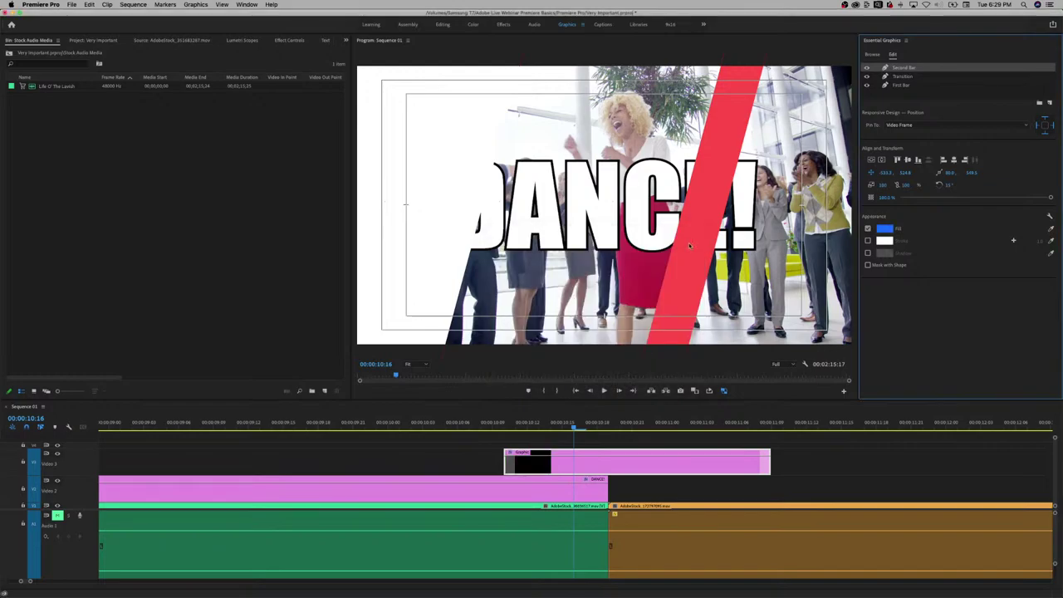
Change the fill colour of the Transition layer in the wipe graphic to bright green.
left_click_drag(555, 421, 650, 418)
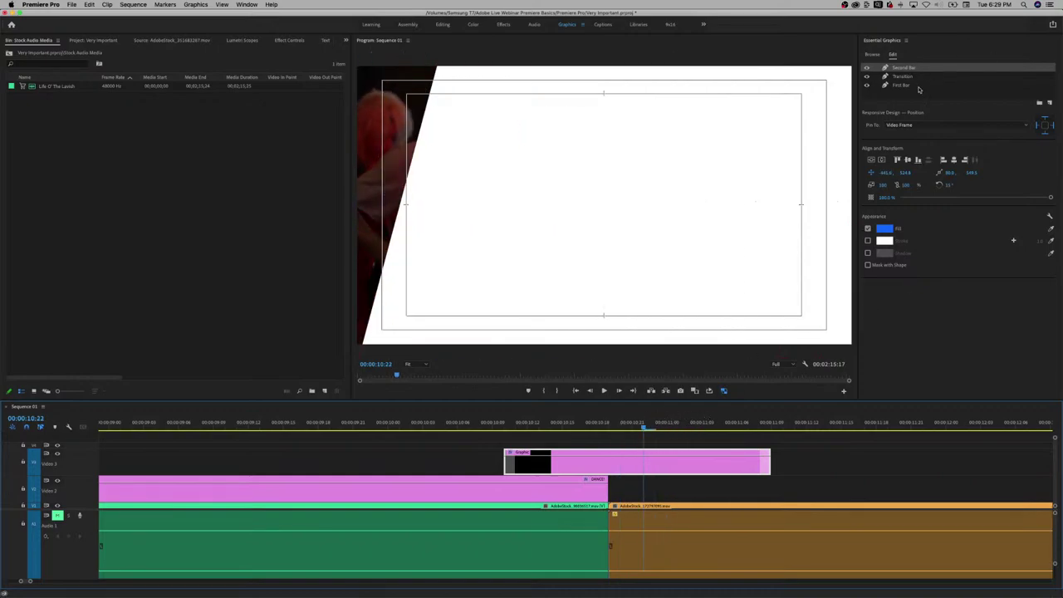
left_click(905, 76)
left_click(885, 228)
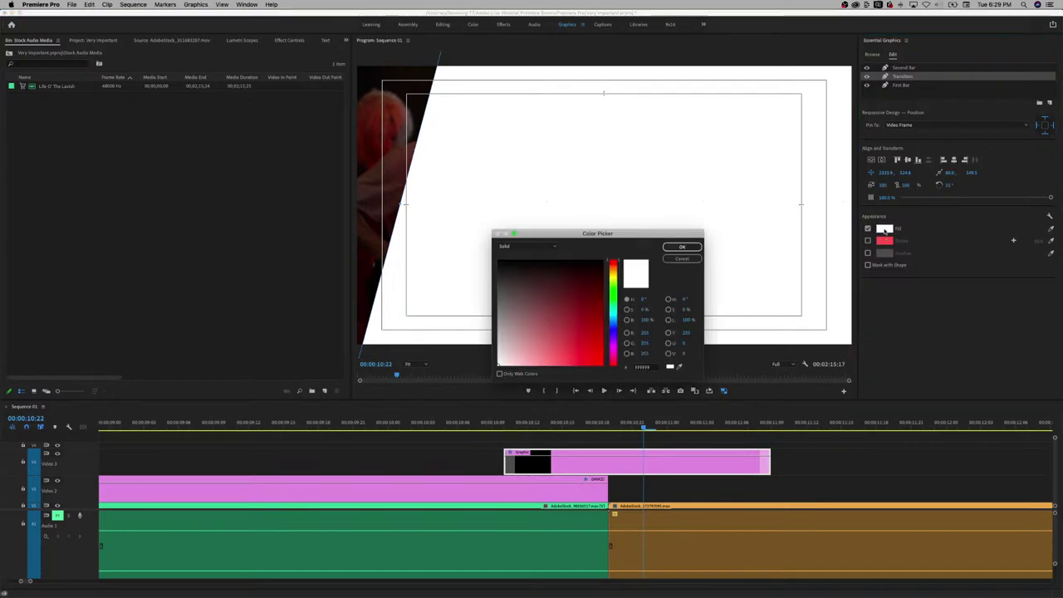
mouse_move(613, 313)
left_mouse_down()
mouse_move(614, 363)
mouse_move(613, 286)
mouse_move(613, 299)
left_mouse_up()
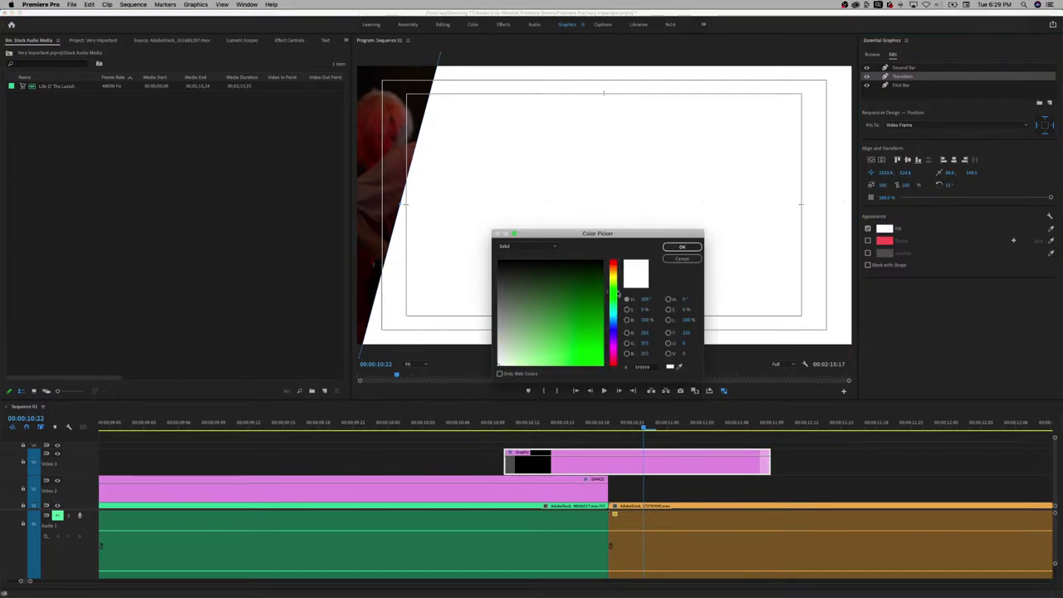
left_click_drag(600, 362, 615, 394)
left_click(682, 246)
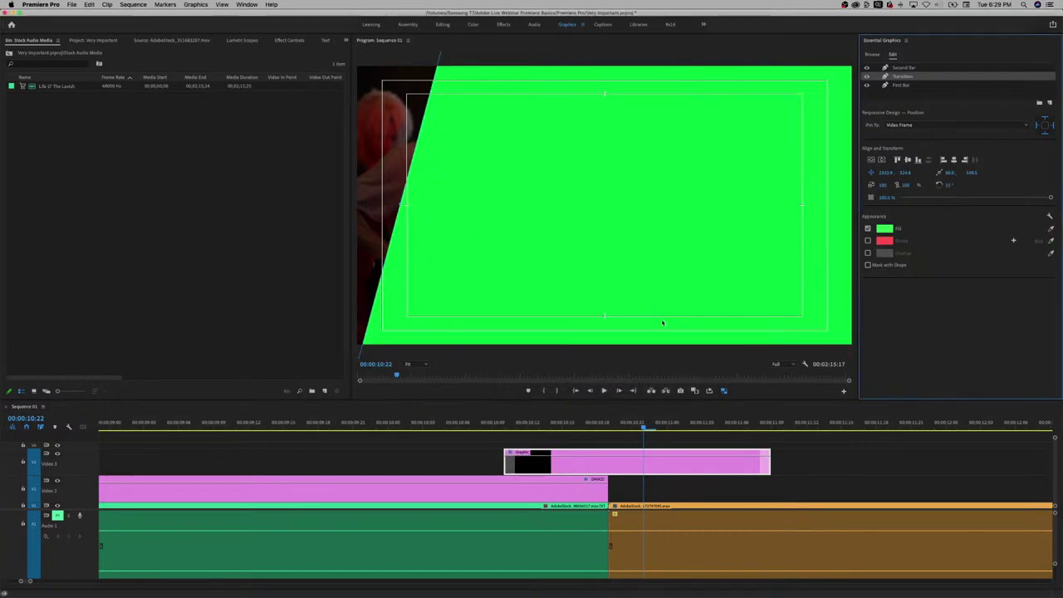
Play back the recoloured wipe transition across the cut from the end of the DANCE! title into the second clip.
left_click(669, 423)
left_click_drag(671, 427, 446, 430)
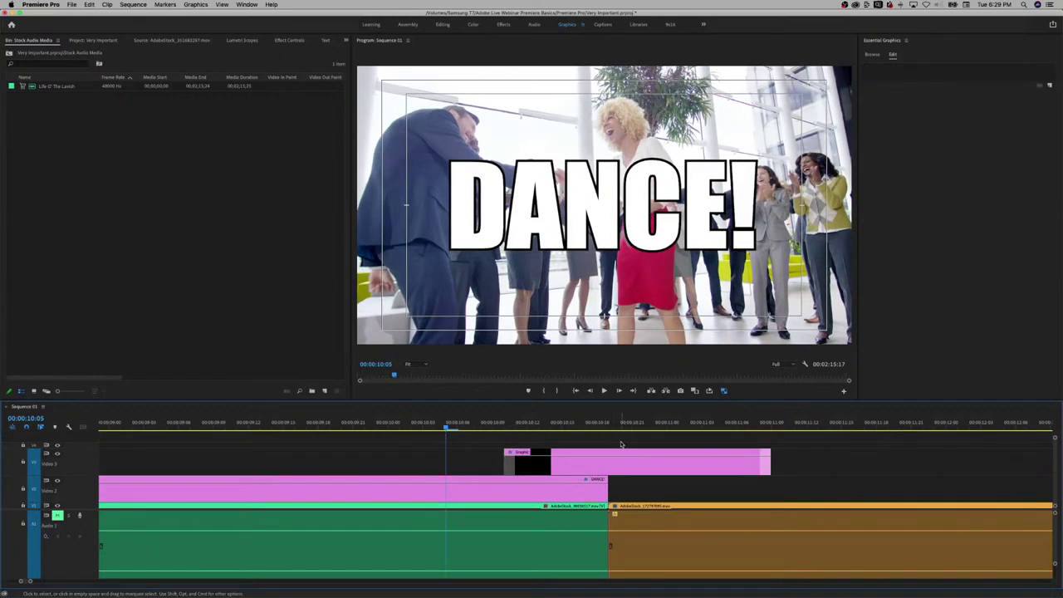
key("space")
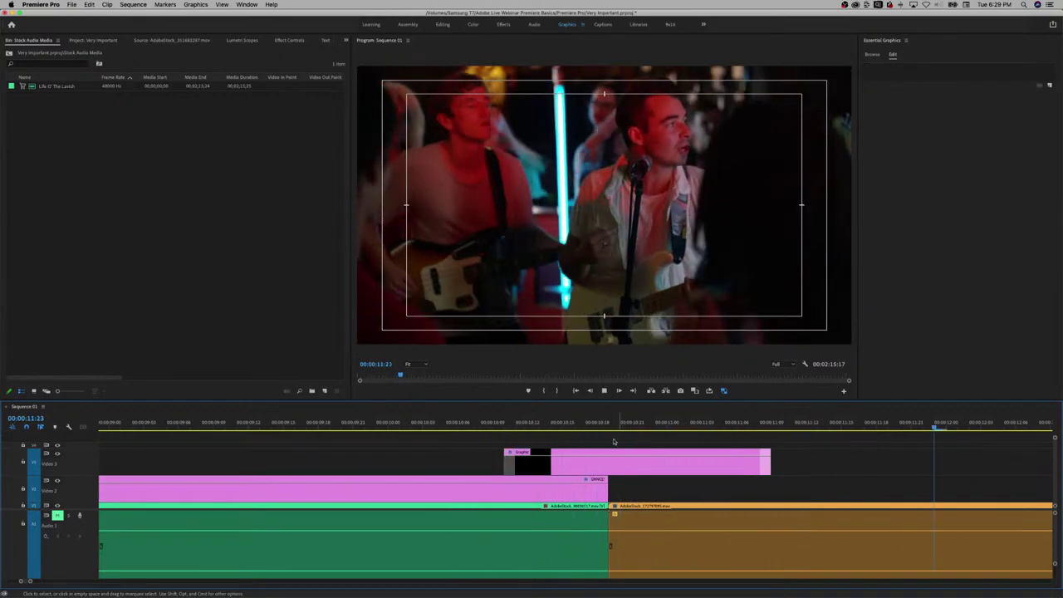
left_click(467, 424)
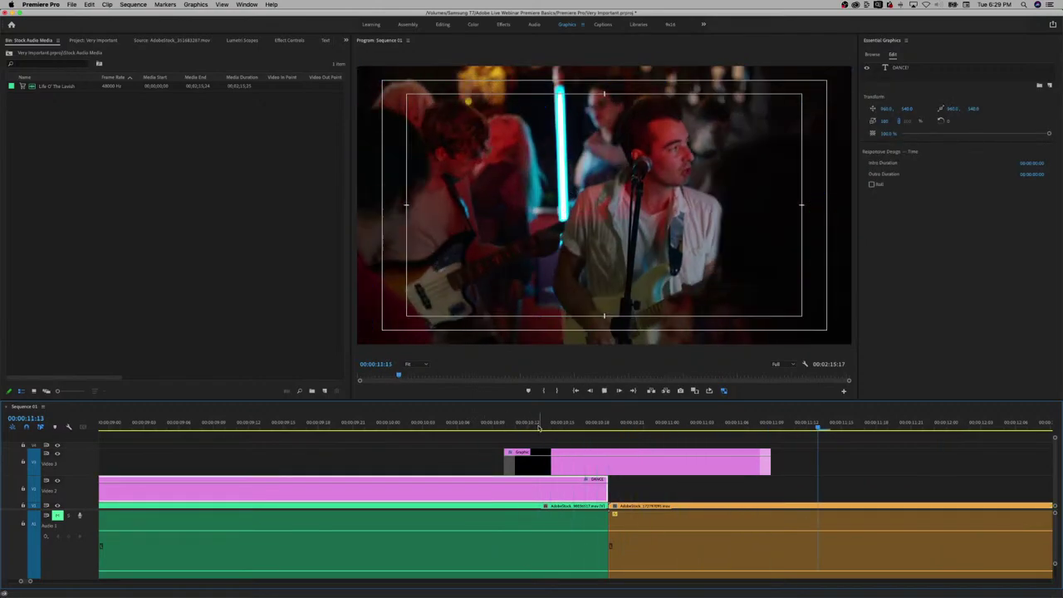
scroll(843, 476, "down", 10)
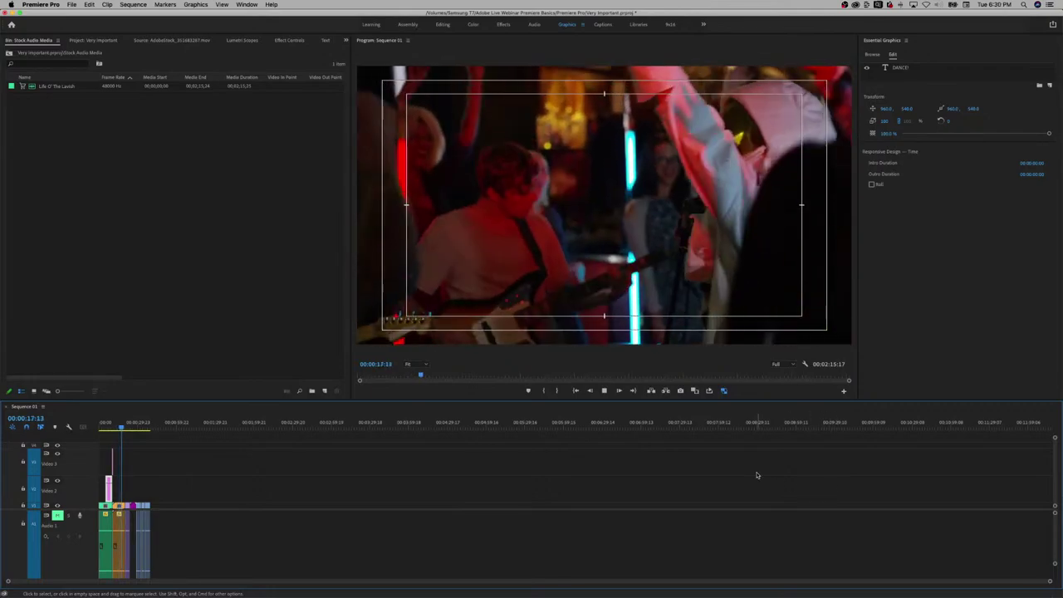
left_click(298, 313)
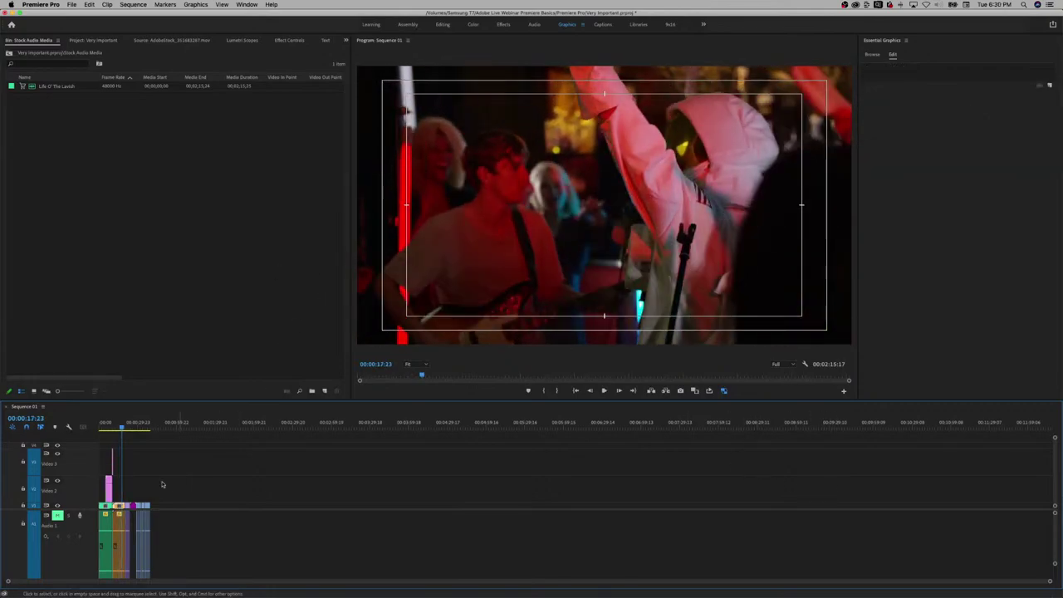
Collapse the timeline's video and audio tracks, select the long music clip on the lowest audio track, and save the project.
scroll(157, 480, "down", 3)
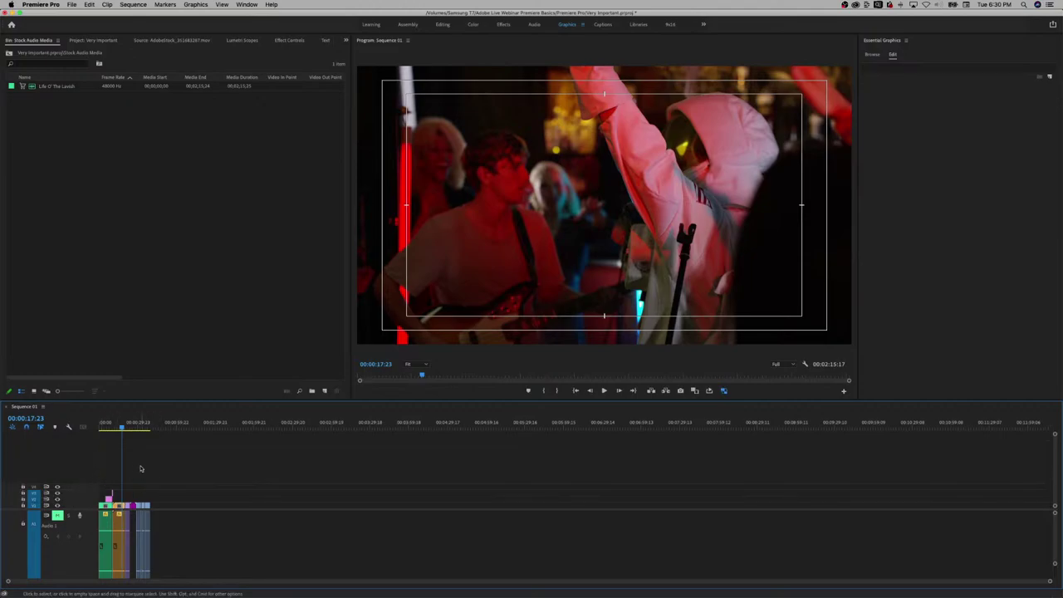
scroll(133, 474, "down", 3)
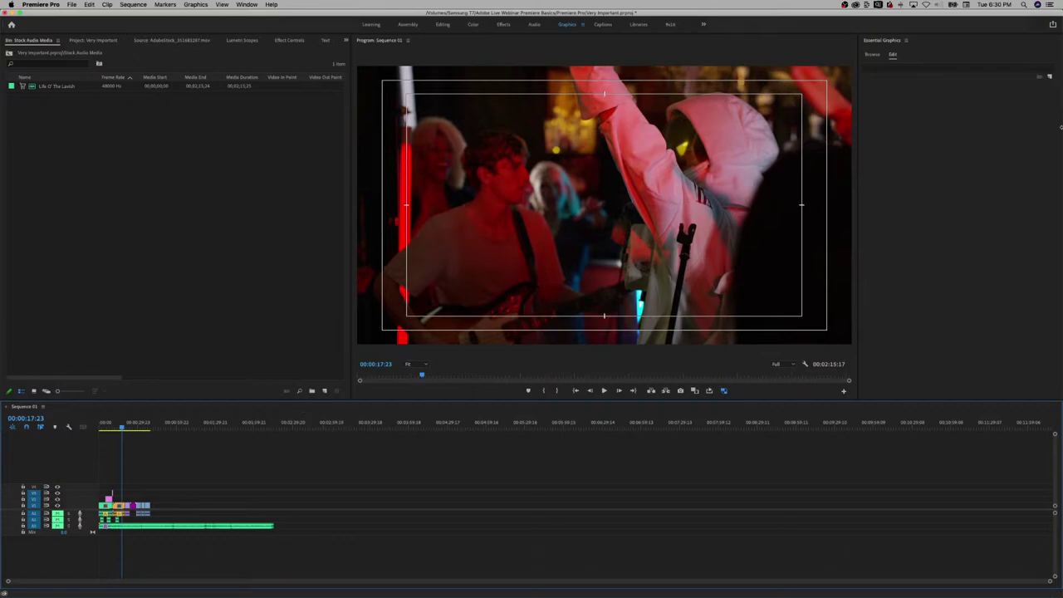
left_click(148, 530)
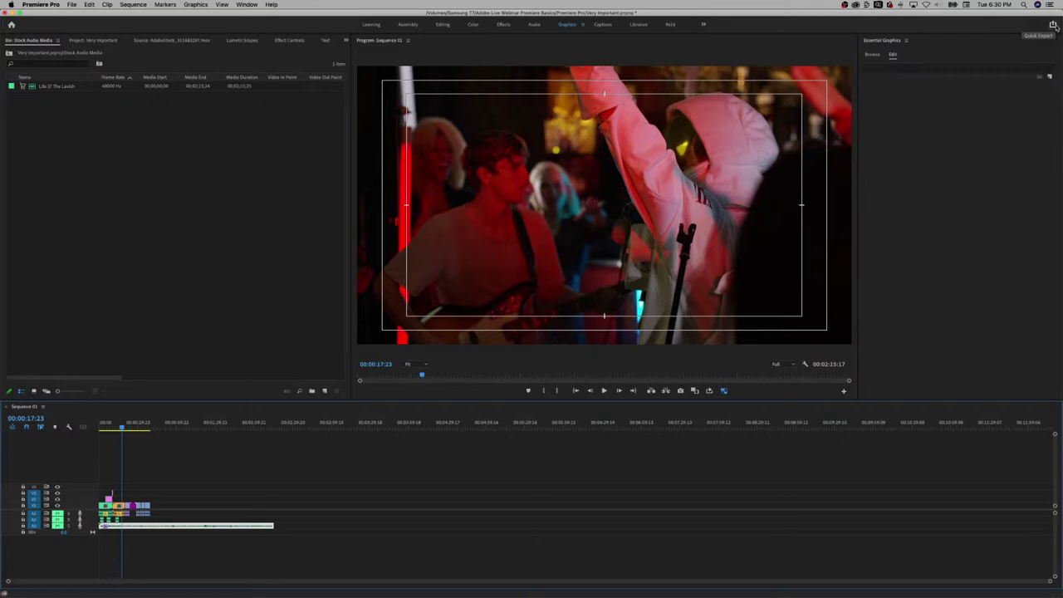
key("super+s")
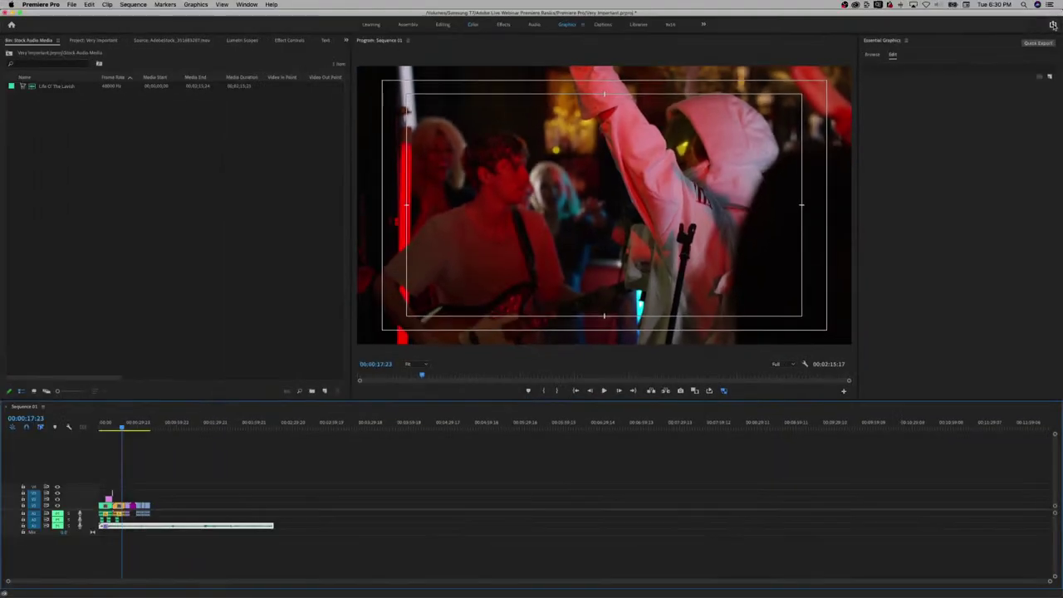
Choose the High Quality 2160p 4K preset in Quick Export for Sequence 01, closing it without exporting.
left_click(1053, 25)
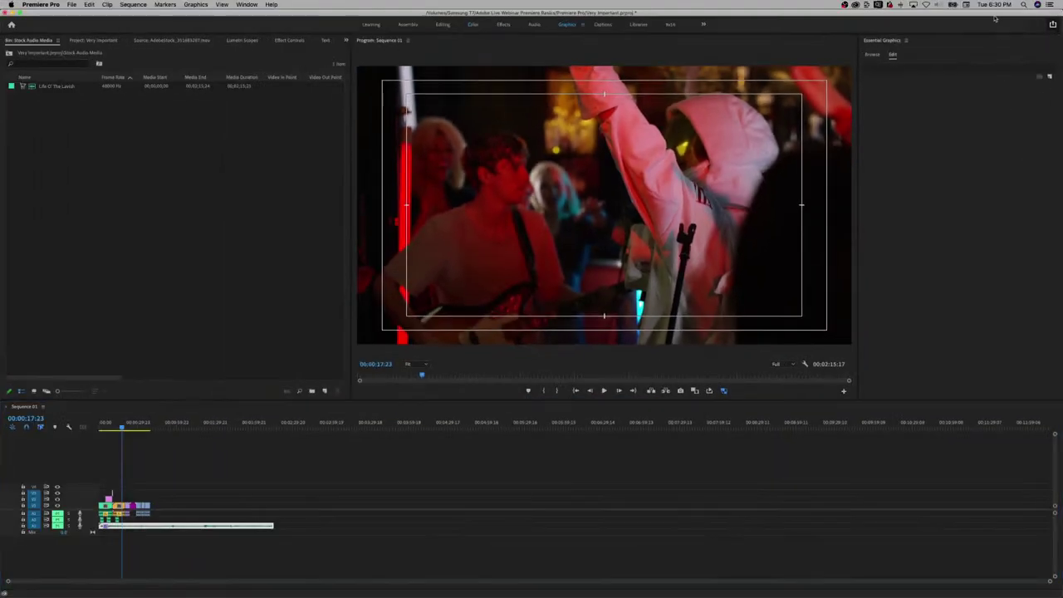
left_click_drag(995, 18, 831, 12)
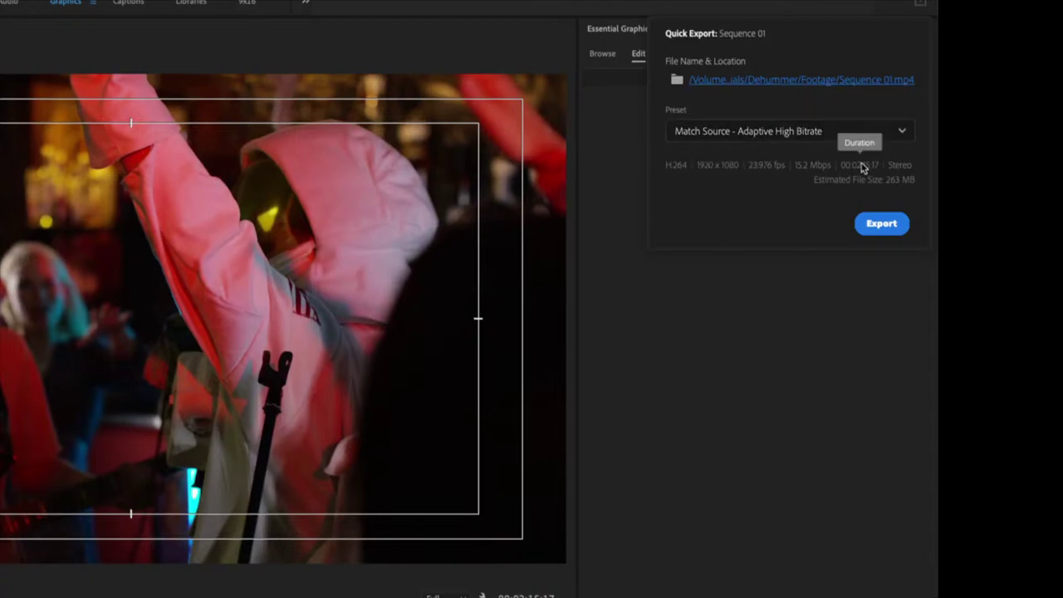
left_click(819, 133)
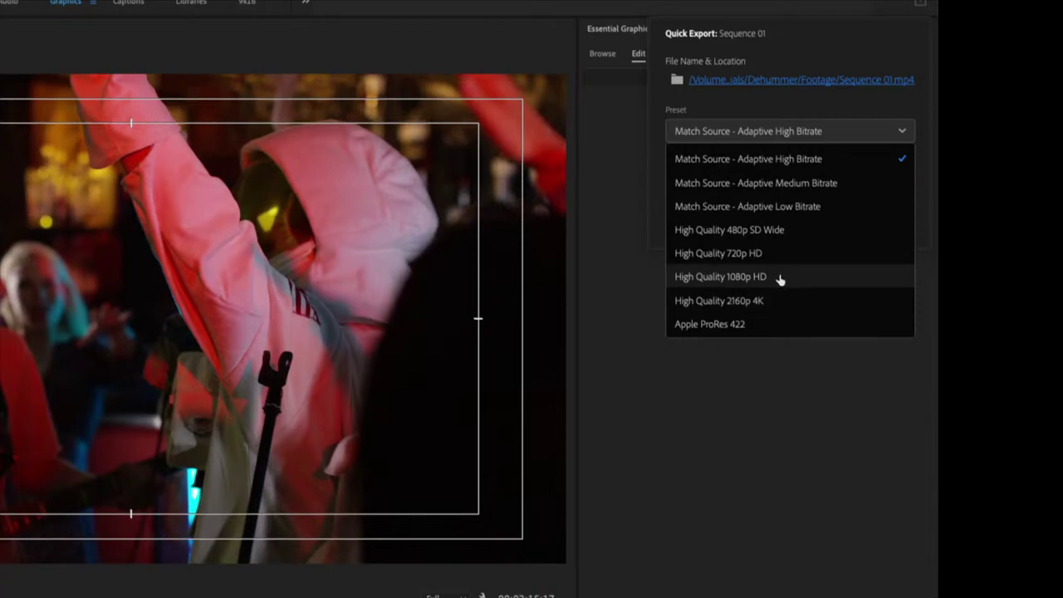
left_click(743, 308)
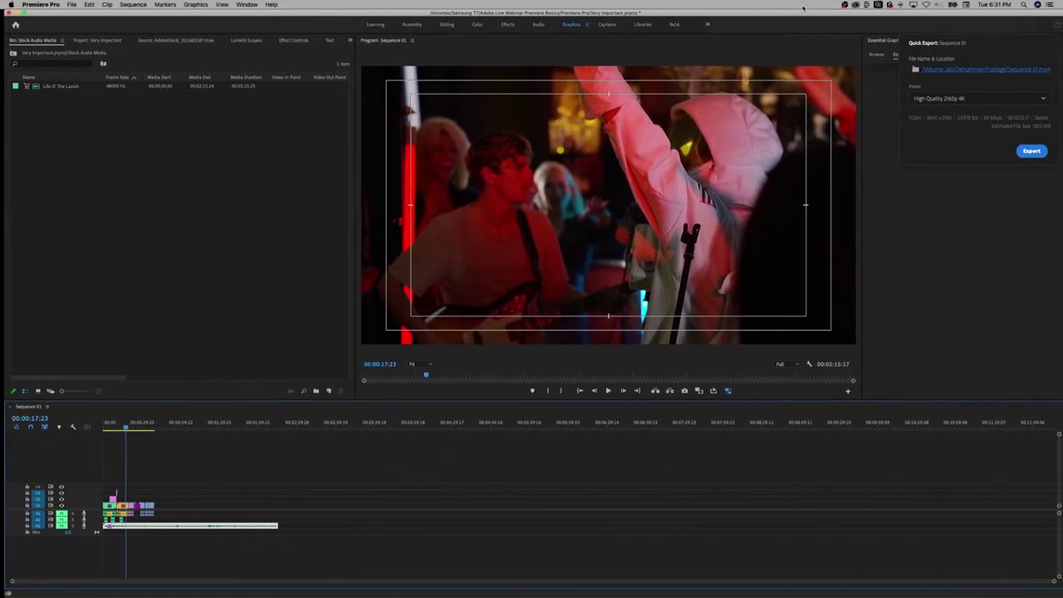
key("Escape")
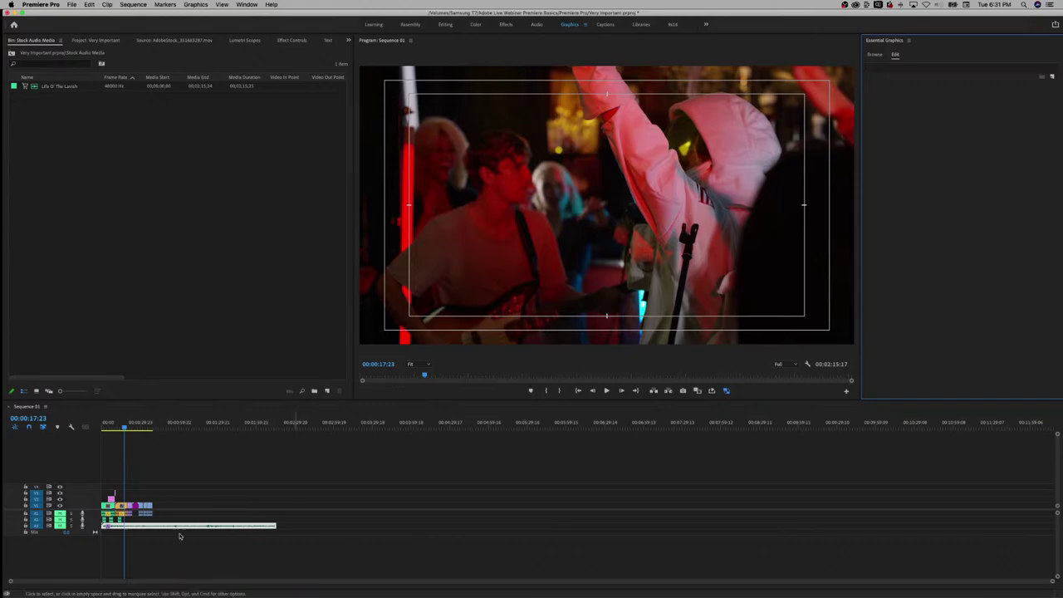
Scrub through the sequence from its start to the stretch where only the music clip continues past the last video clip.
left_click(175, 478)
key("=")
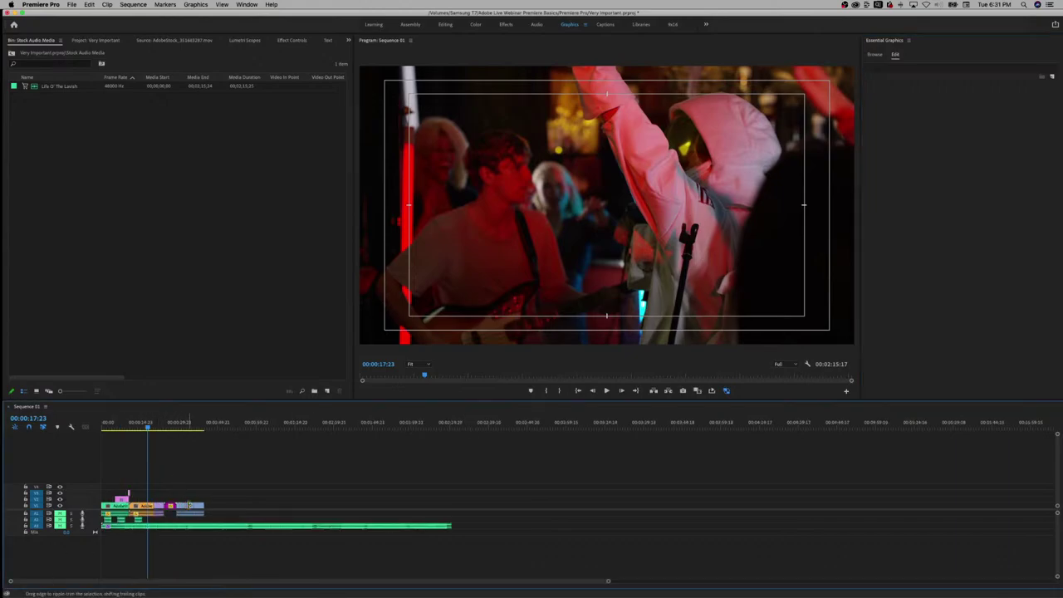
left_click_drag(175, 427, 102, 426)
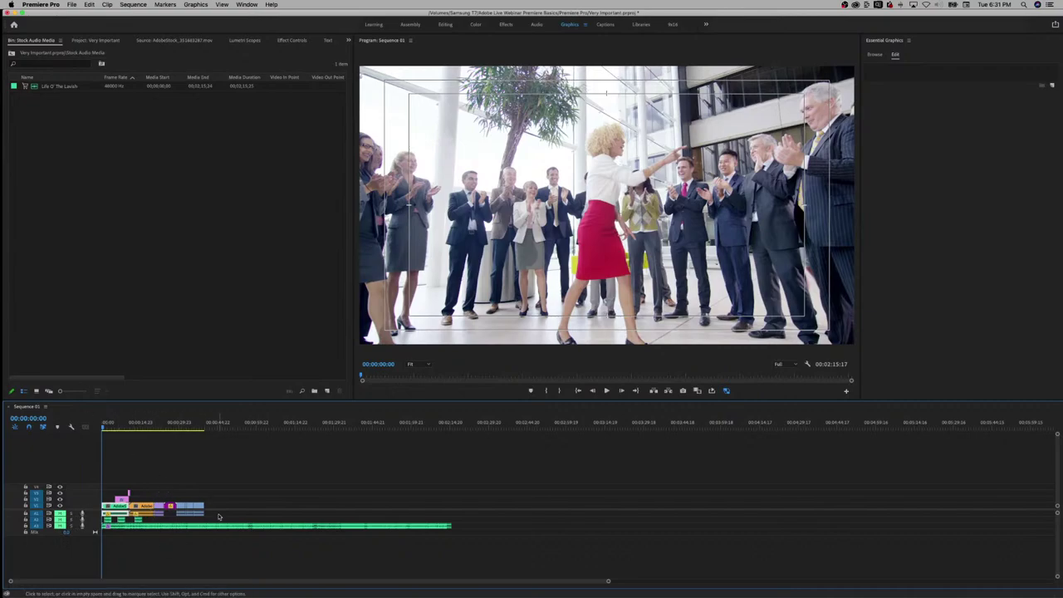
mouse_move(218, 425)
left_mouse_down()
mouse_move(426, 436)
mouse_move(214, 441)
left_mouse_up()
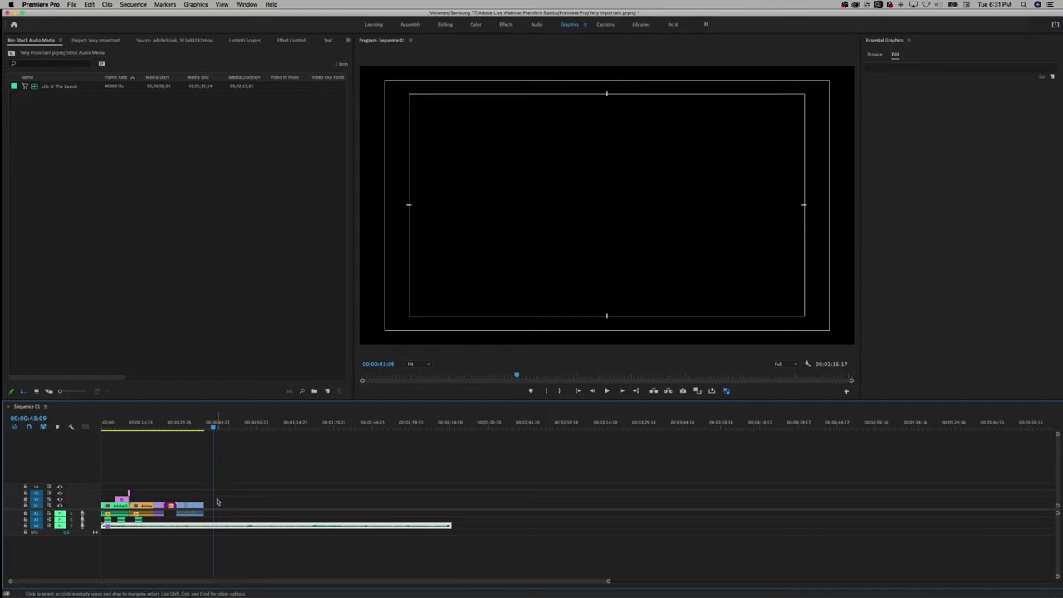
left_click_drag(208, 440, 170, 438)
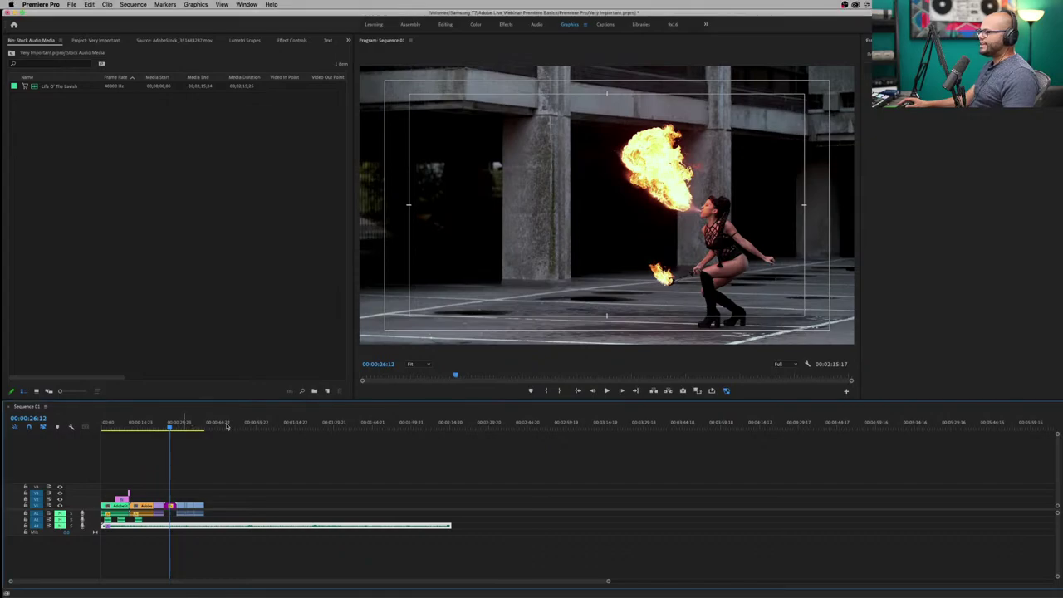
left_click_drag(227, 426, 365, 426)
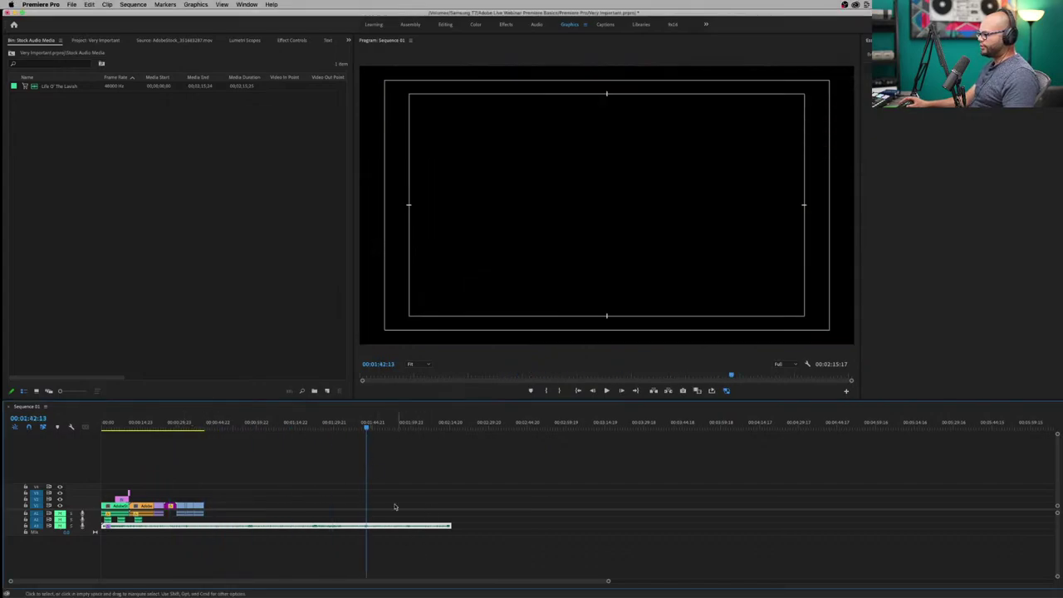
Heighten the lowest audio track and trim the music clip's end to line up with the end of the last video clip.
left_click_drag(94, 532, 94, 544)
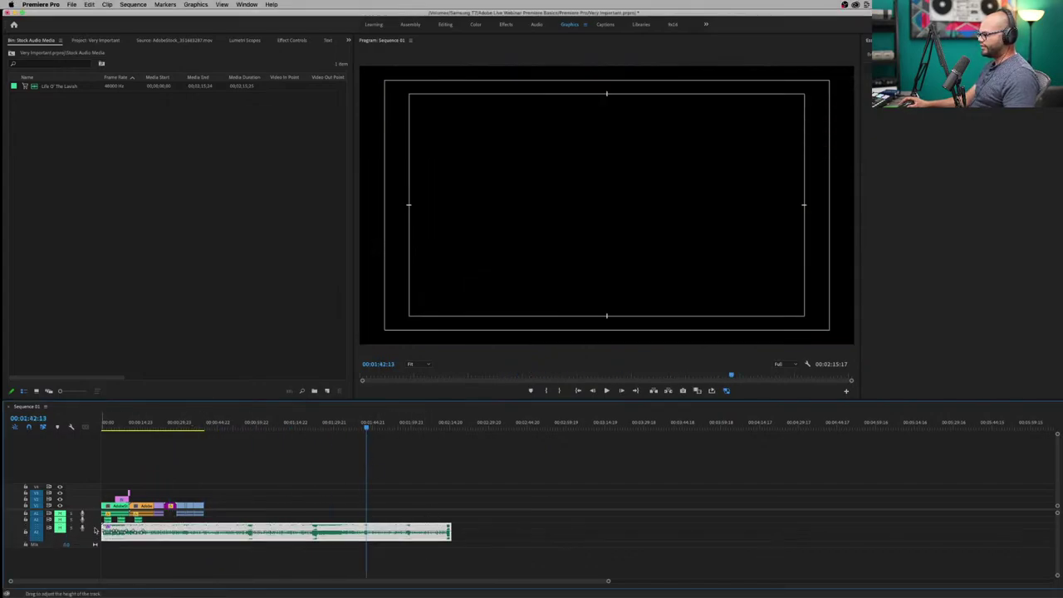
left_click_drag(212, 465, 103, 521)
key("Up")
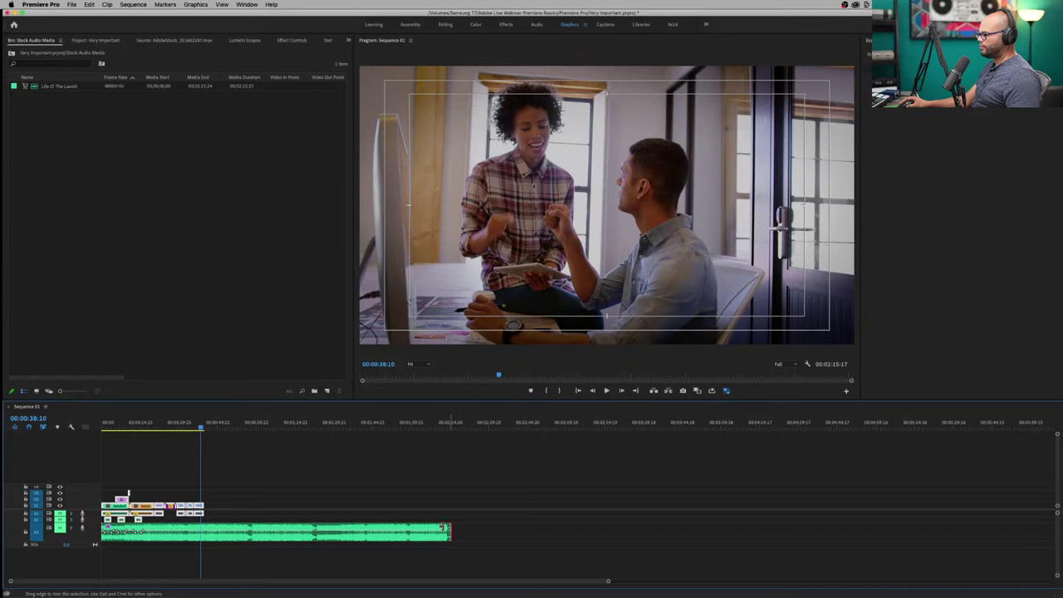
left_click_drag(449, 529, 203, 529)
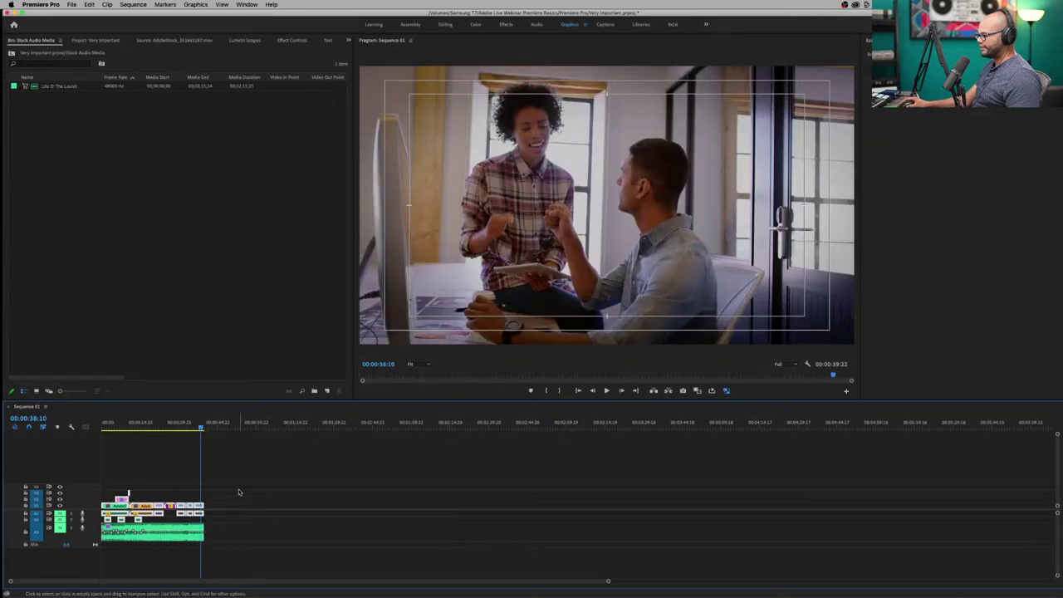
key("=")
key("=")
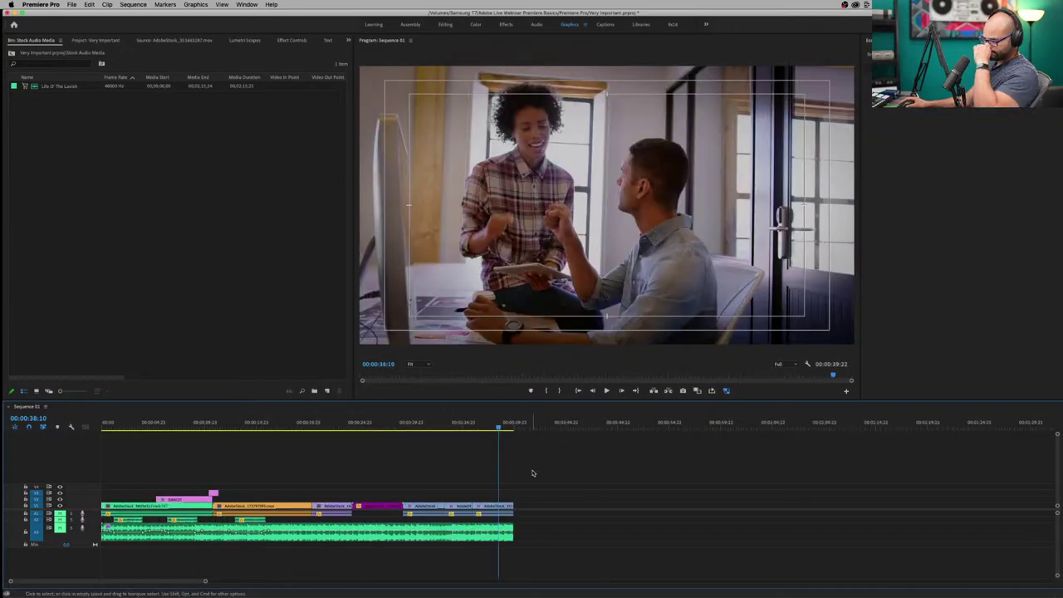
key("minus")
key("minus")
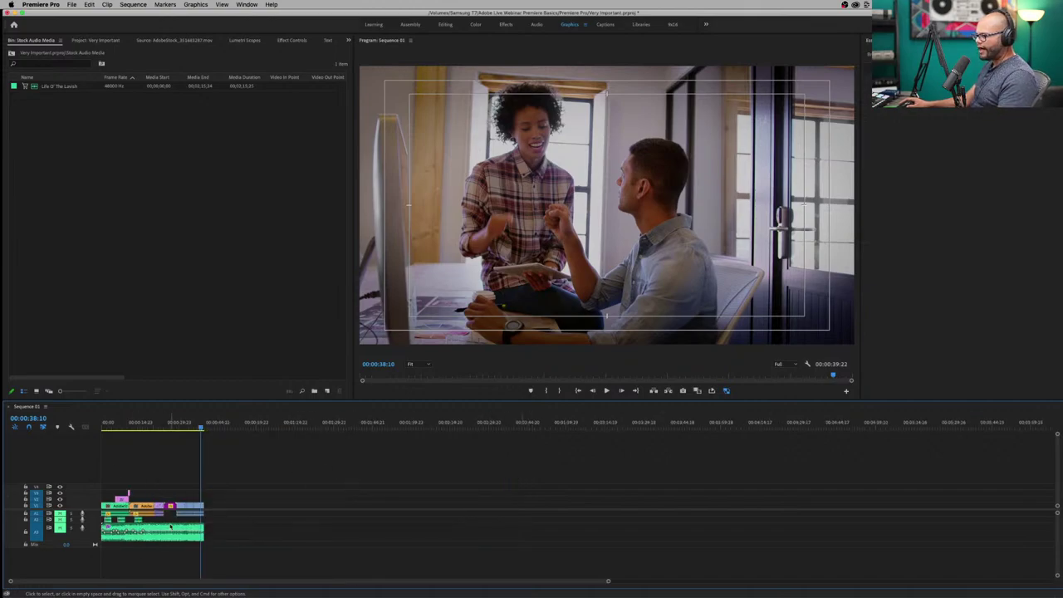
Select every clip in the sequence and mark In and Out points around the selection.
left_click_drag(266, 457, 96, 544)
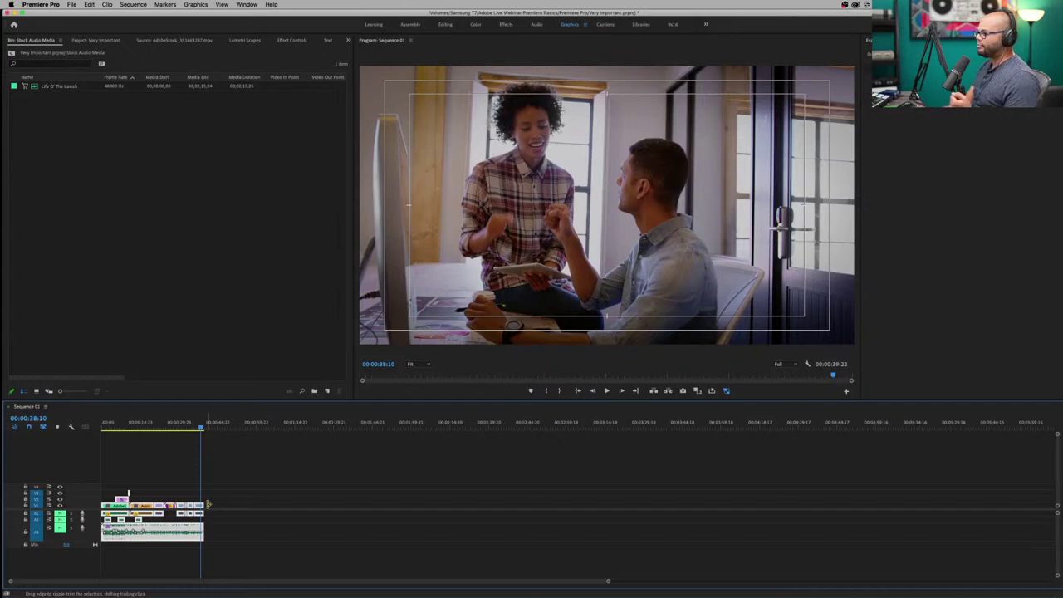
key("slash")
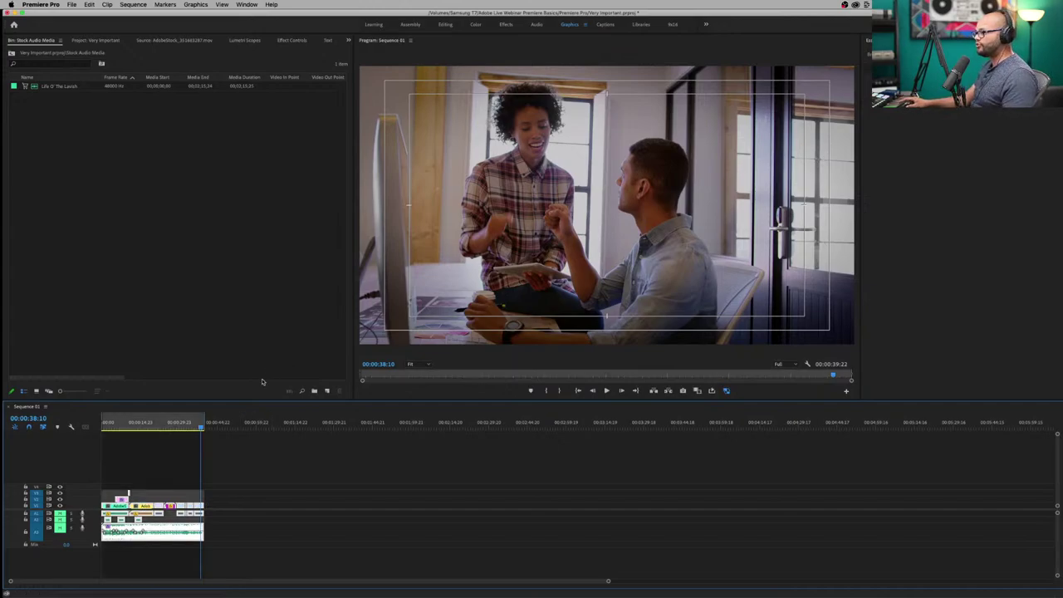
mouse_move(198, 432)
left_mouse_down()
mouse_move(108, 431)
mouse_move(200, 429)
left_mouse_up()
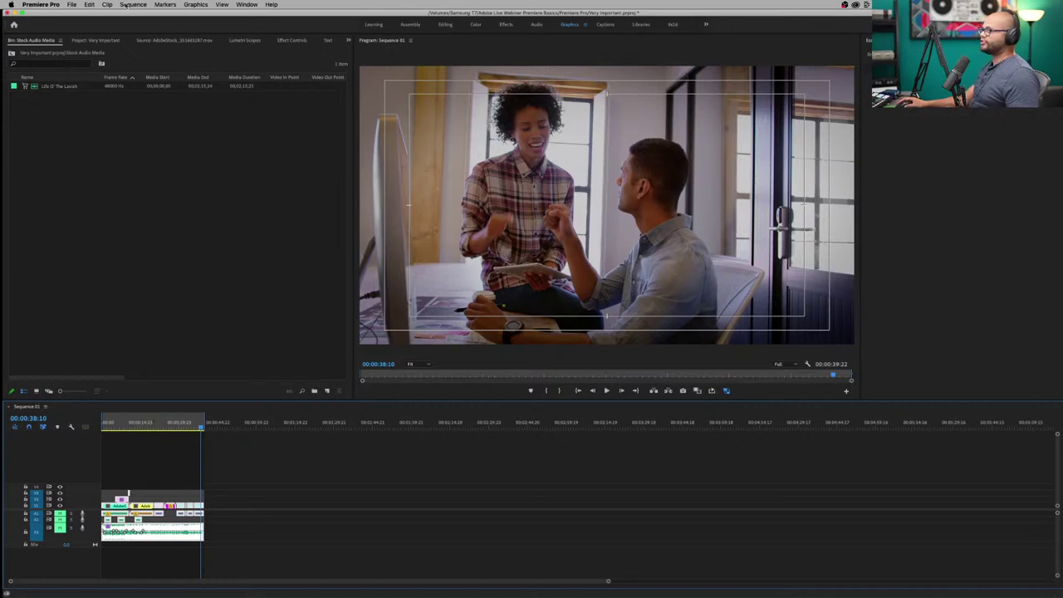
Open the media export settings for the sequence and set the format to H.264.
left_click(72, 5)
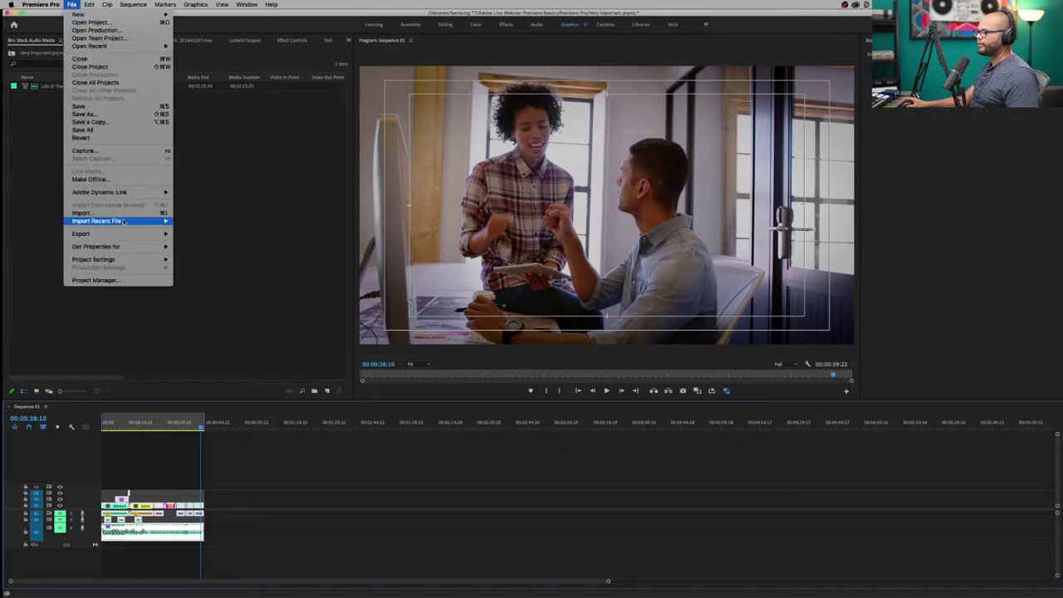
mouse_move(123, 233)
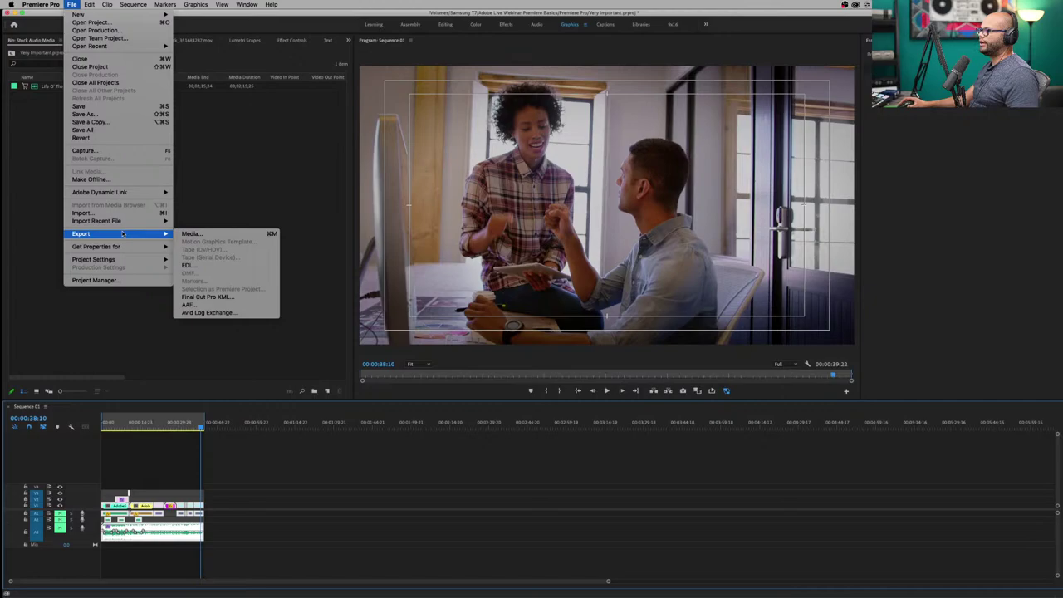
left_click(258, 234)
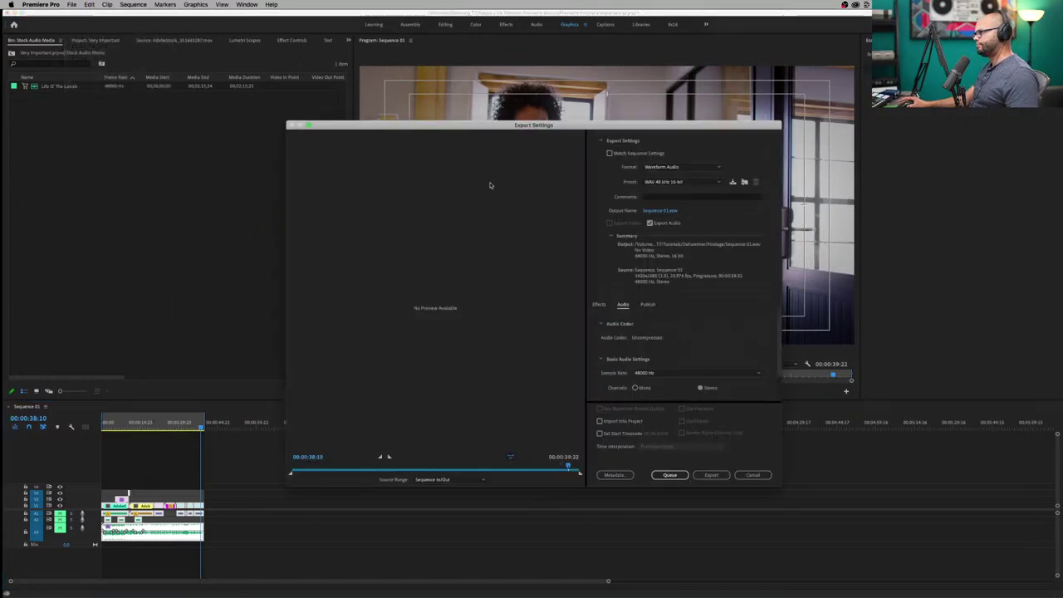
left_click(679, 167)
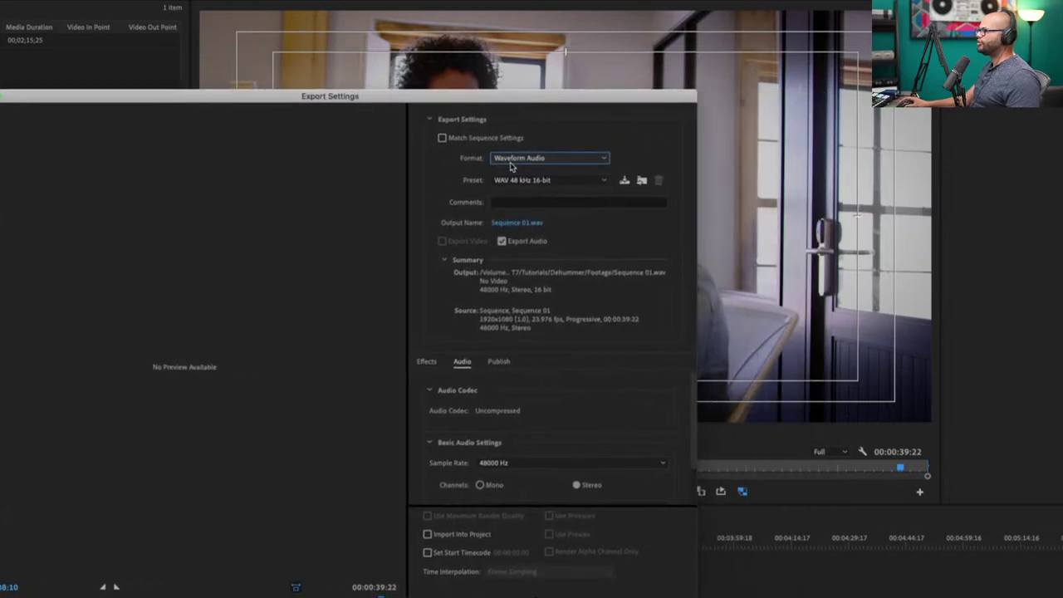
left_click(510, 159)
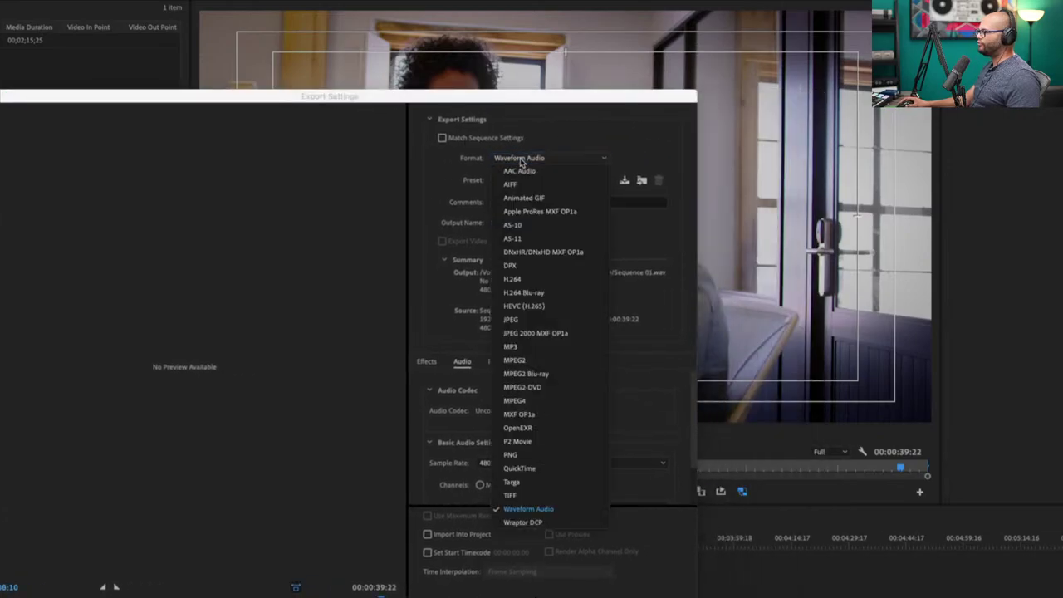
left_click(529, 279)
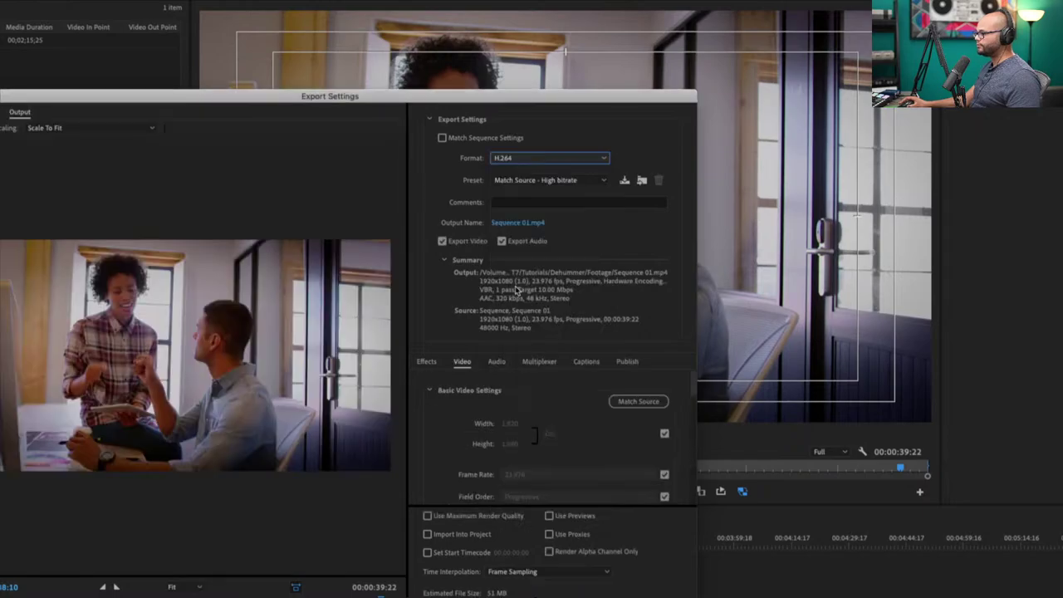
Choose the YouTube 1080p Full HD export preset, look through its video bitrate settings, and cancel the export.
left_click(562, 184)
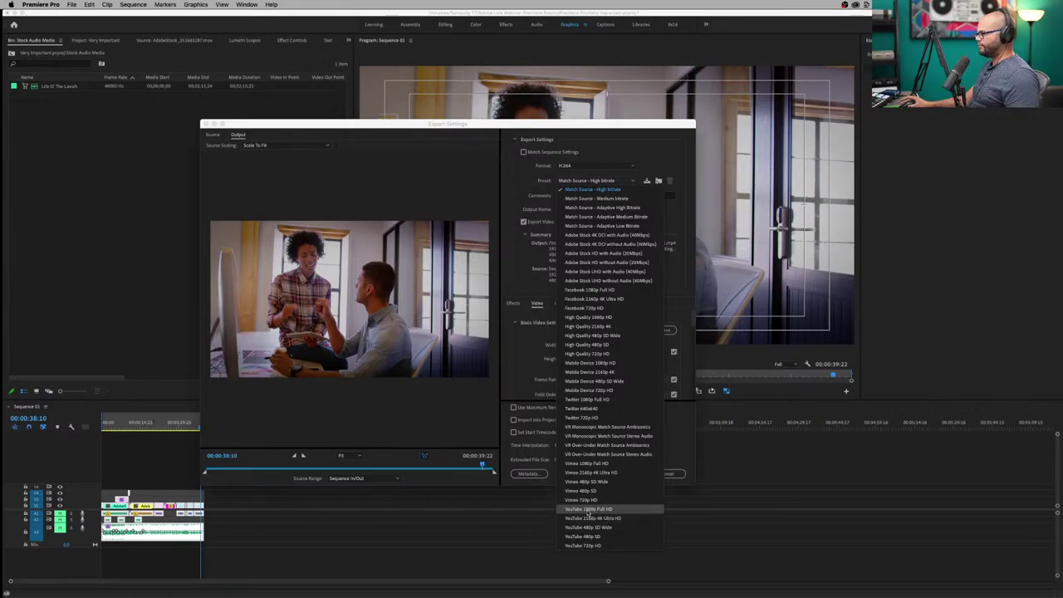
left_click(588, 510)
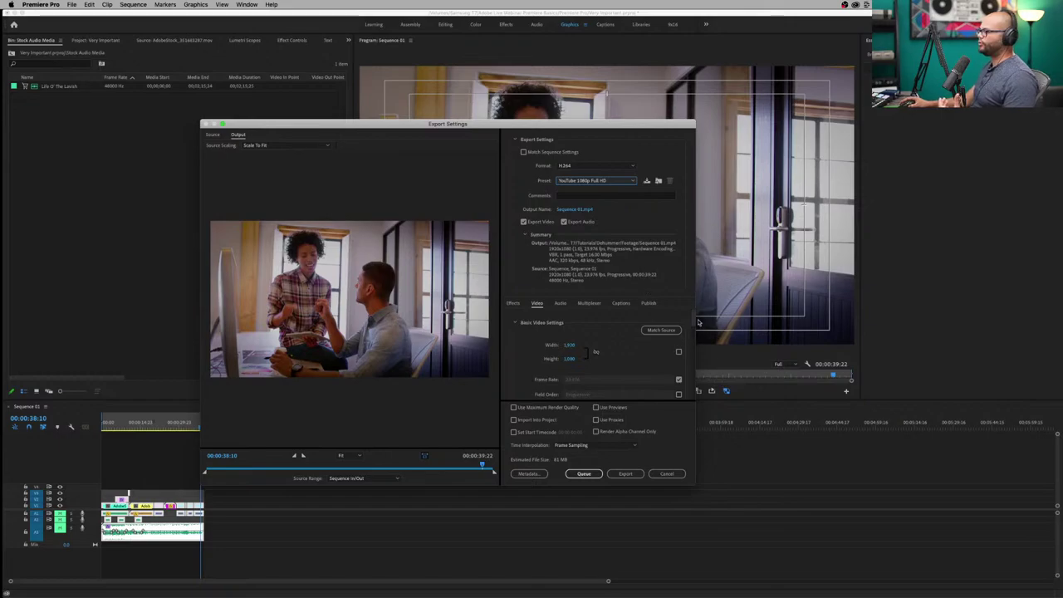
scroll(689, 348, "down", 5)
scroll(674, 382, "down", 2)
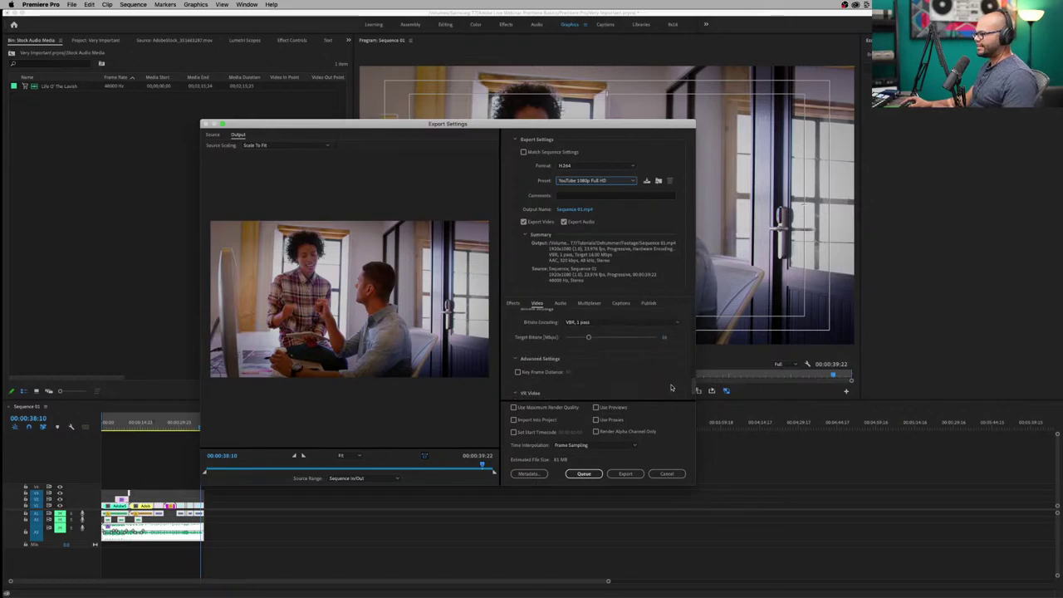
scroll(603, 368, "down", 2)
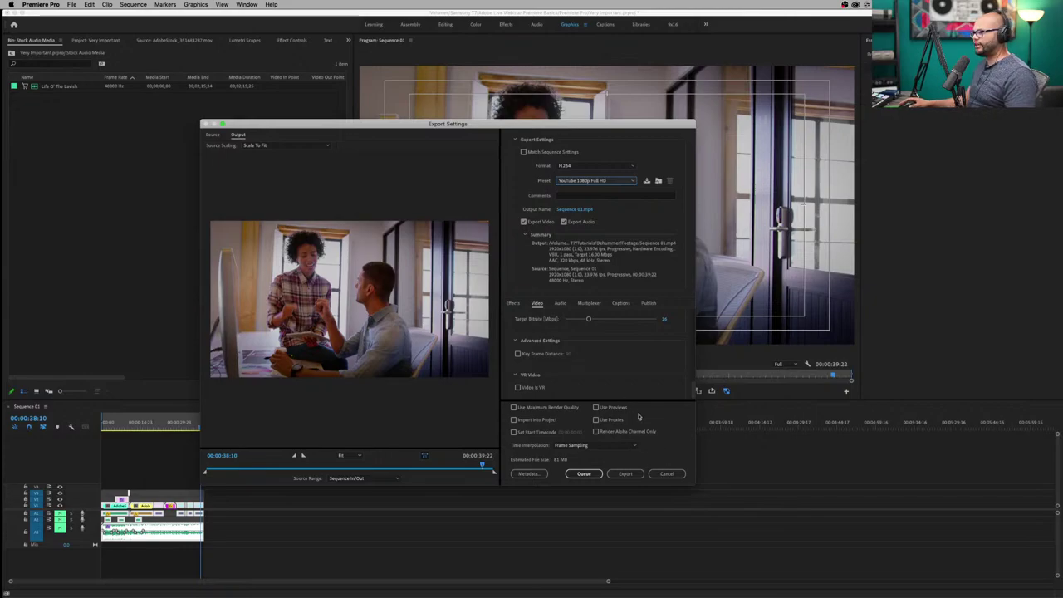
left_click(667, 473)
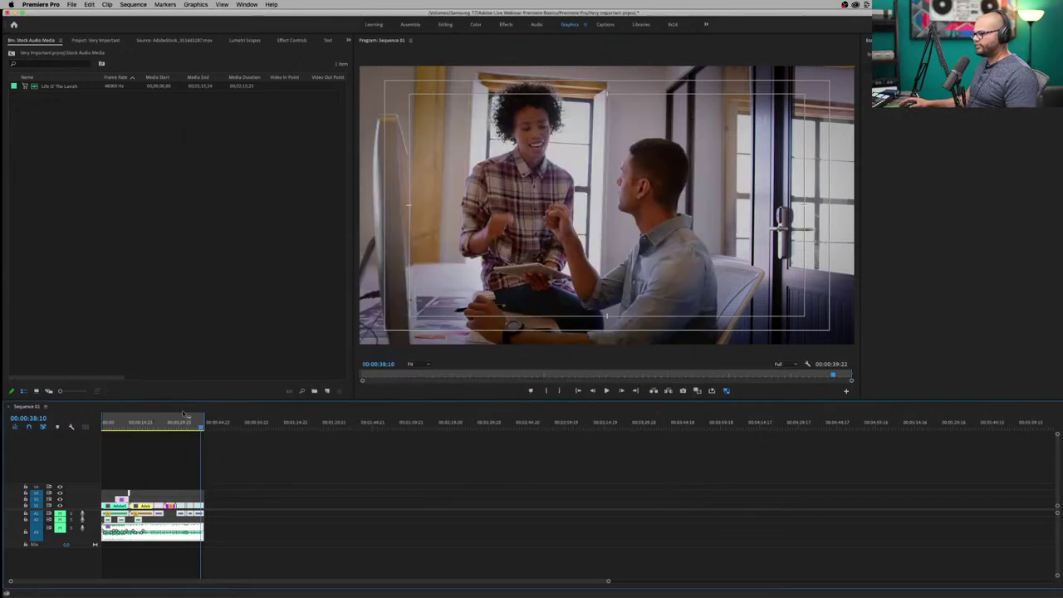
Return the playhead to the start of the sequence and show the Very Important project's bins.
key("minus")
left_click_drag(152, 423, 79, 431)
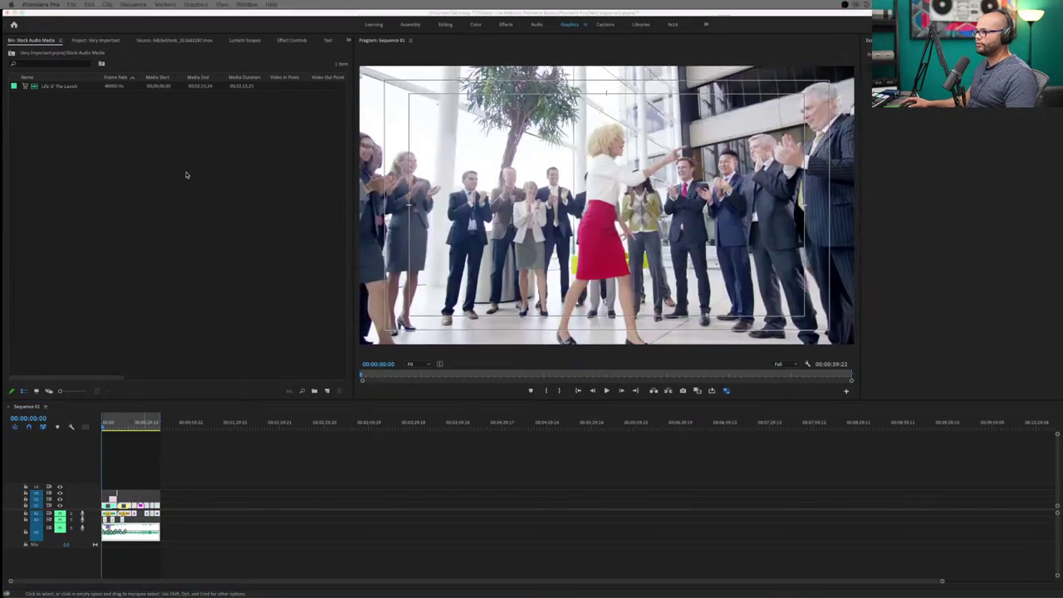
key("shift+1")
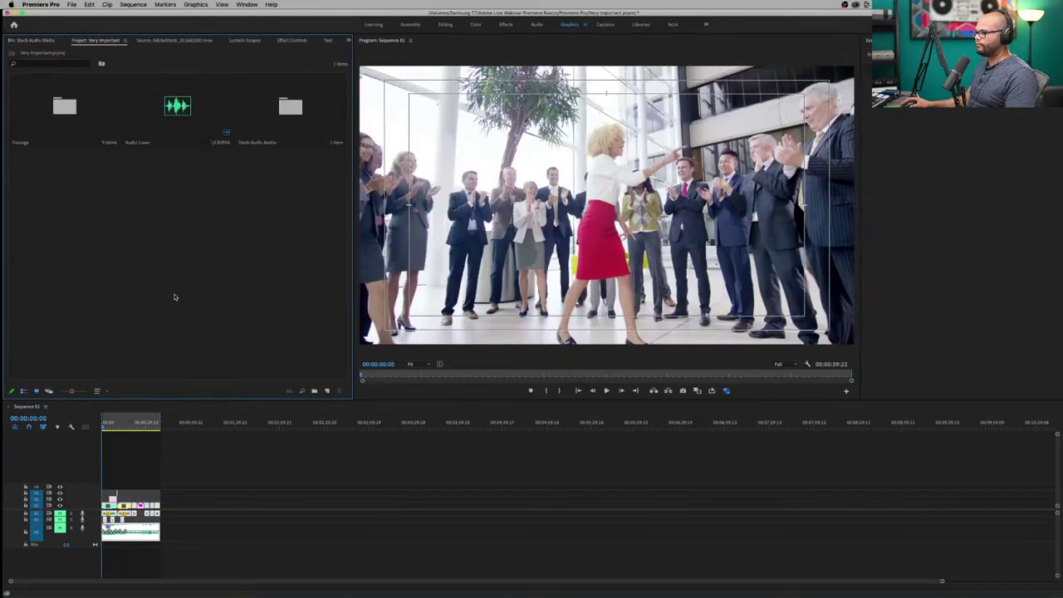
key("super+Page_Up")
key("super+Page_Down")
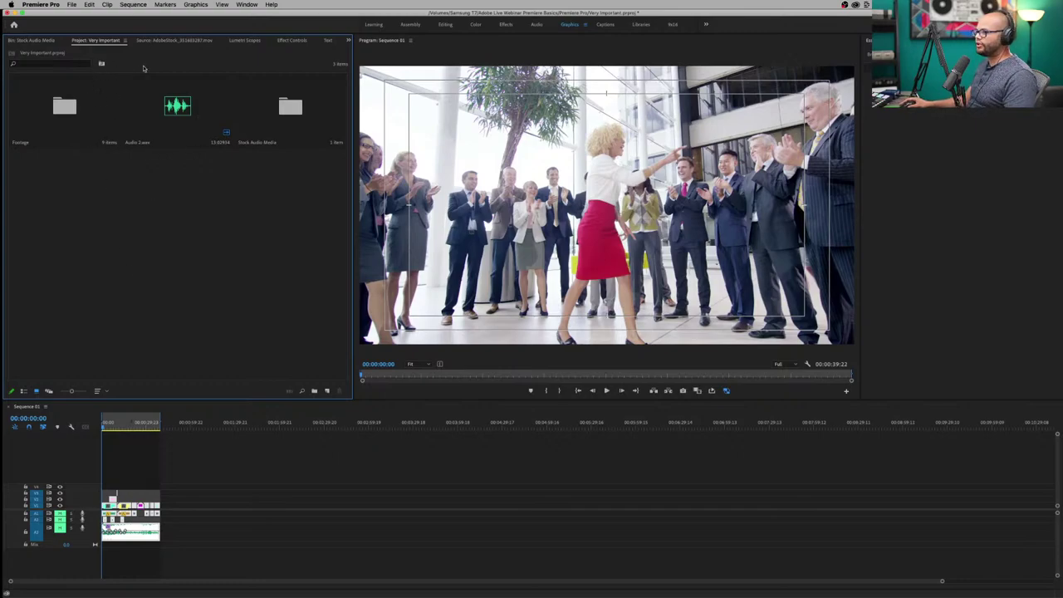
In the Assembly workspace, widen the Footage bin's panel and select Sequence 01 in it.
left_click(412, 24)
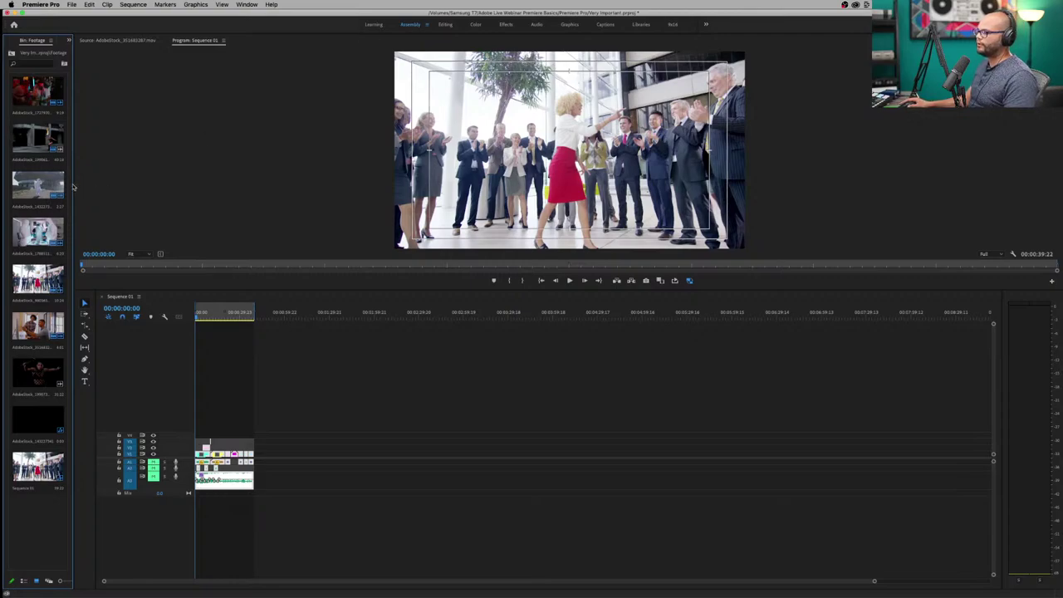
left_click_drag(73, 187, 230, 182)
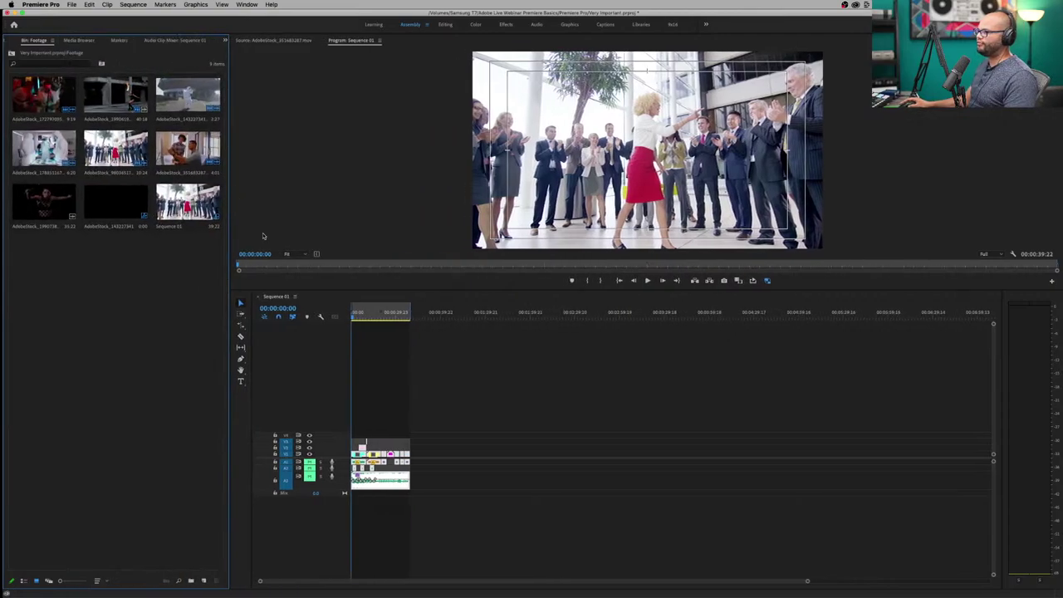
left_click(187, 207)
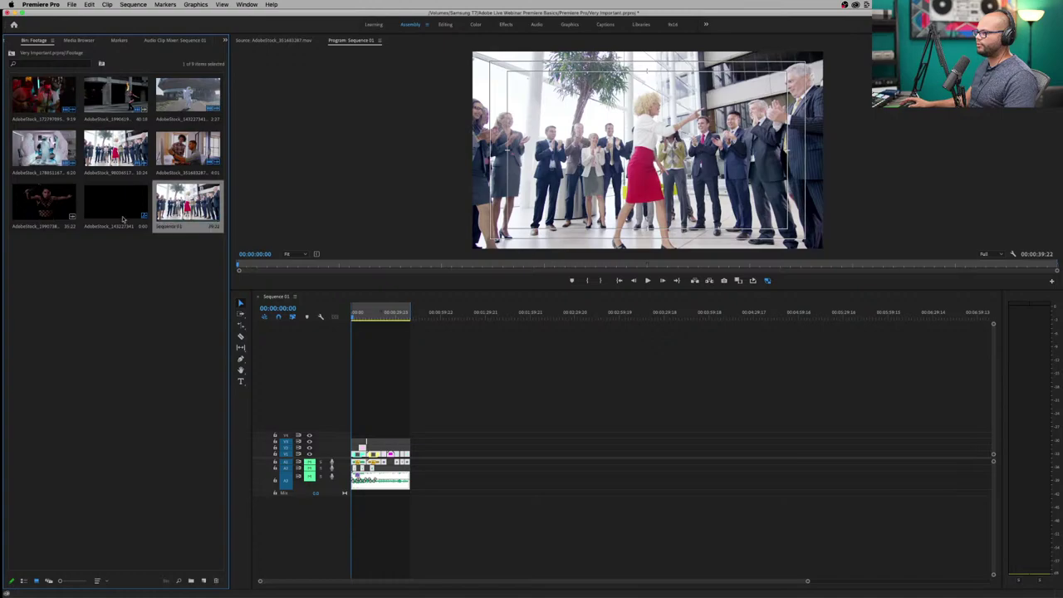
Show the Footage bin as a list and reveal the open Sequence 01 in the project.
left_click(23, 580)
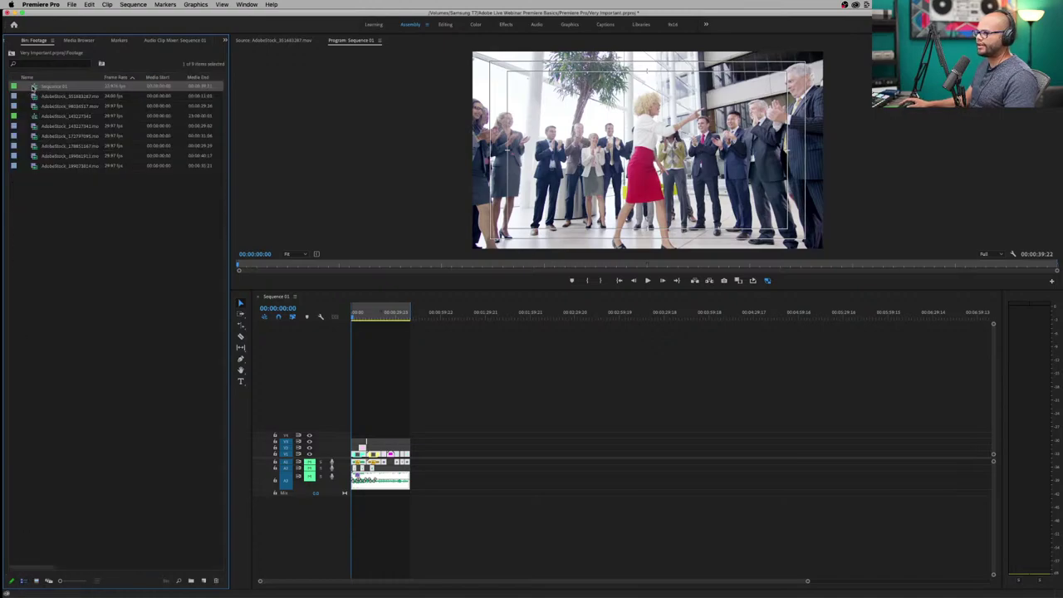
left_click(281, 303)
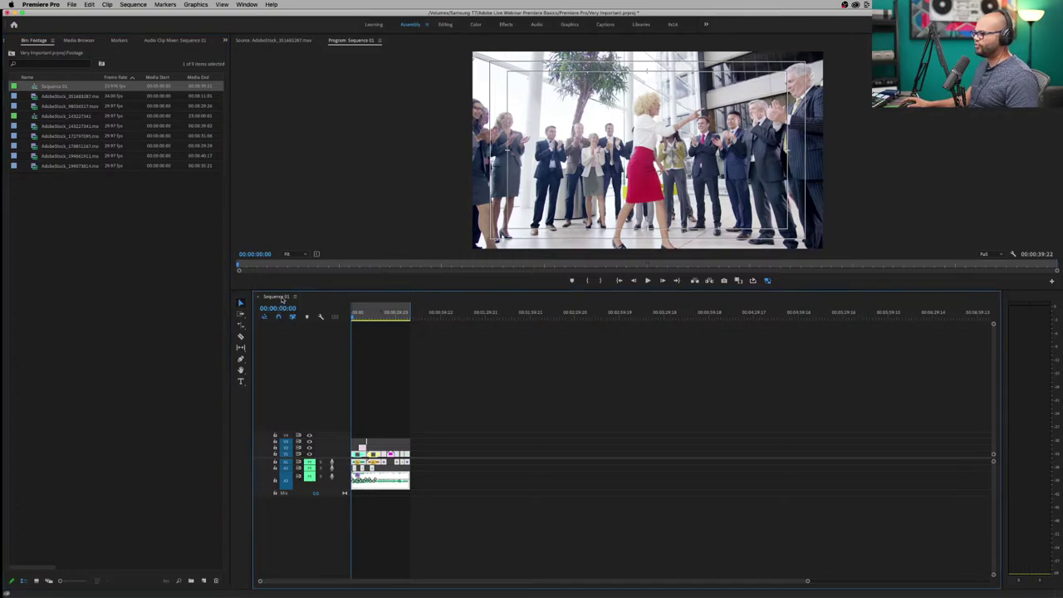
left_click(295, 297)
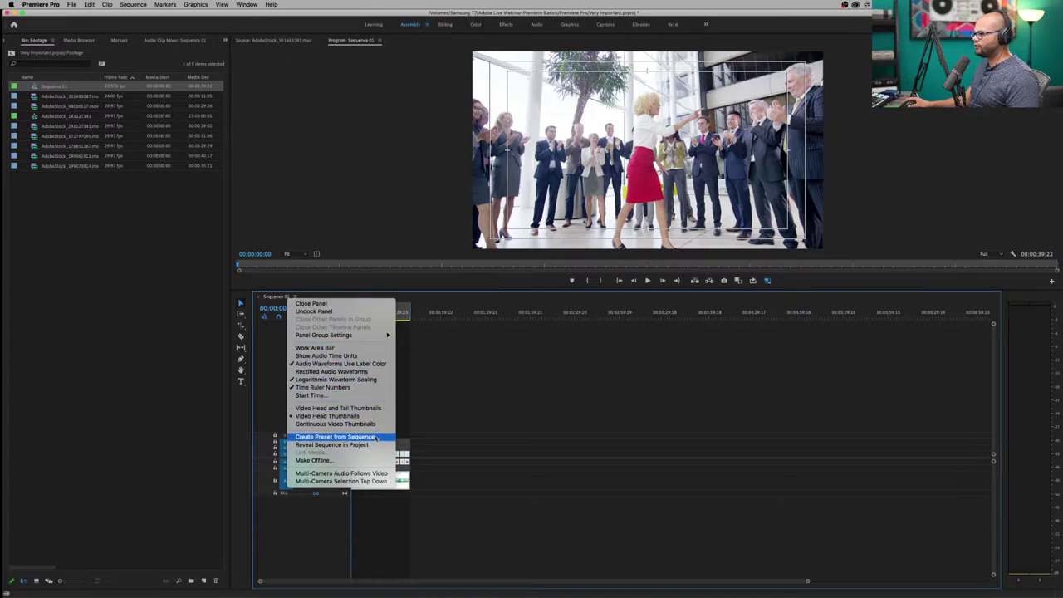
left_click(332, 445)
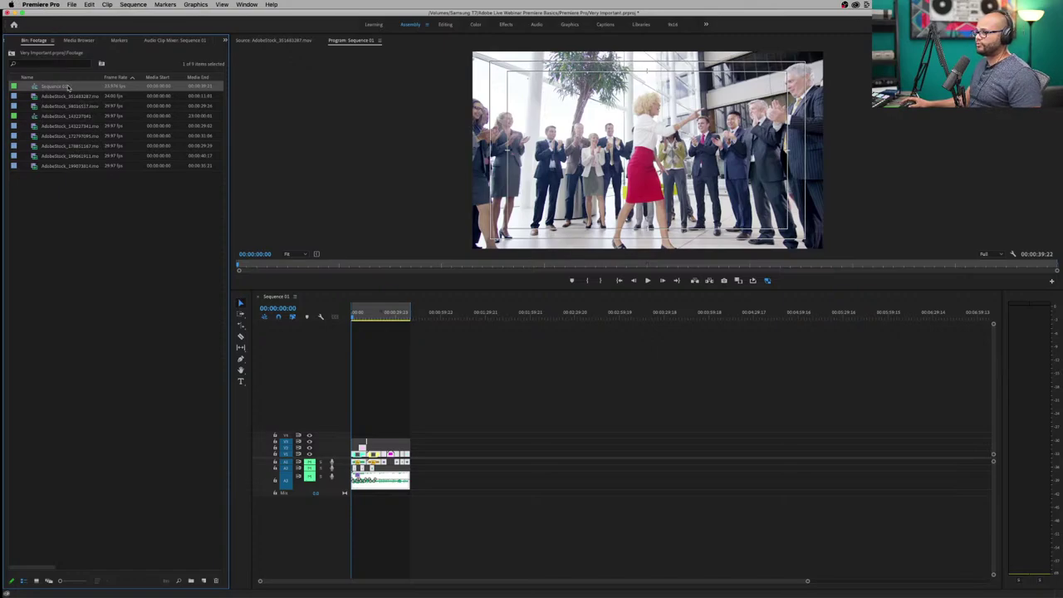
Open Auto Reframe Sequence for Sequence 01 and review the new sequence name and target aspect ratio options.
right_click(69, 87)
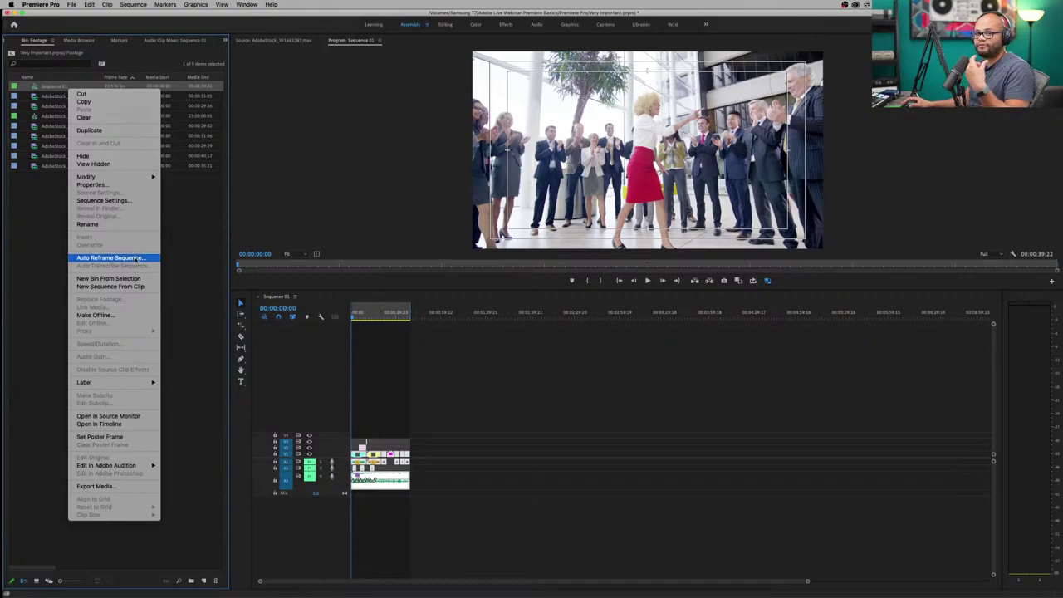
left_click(136, 259)
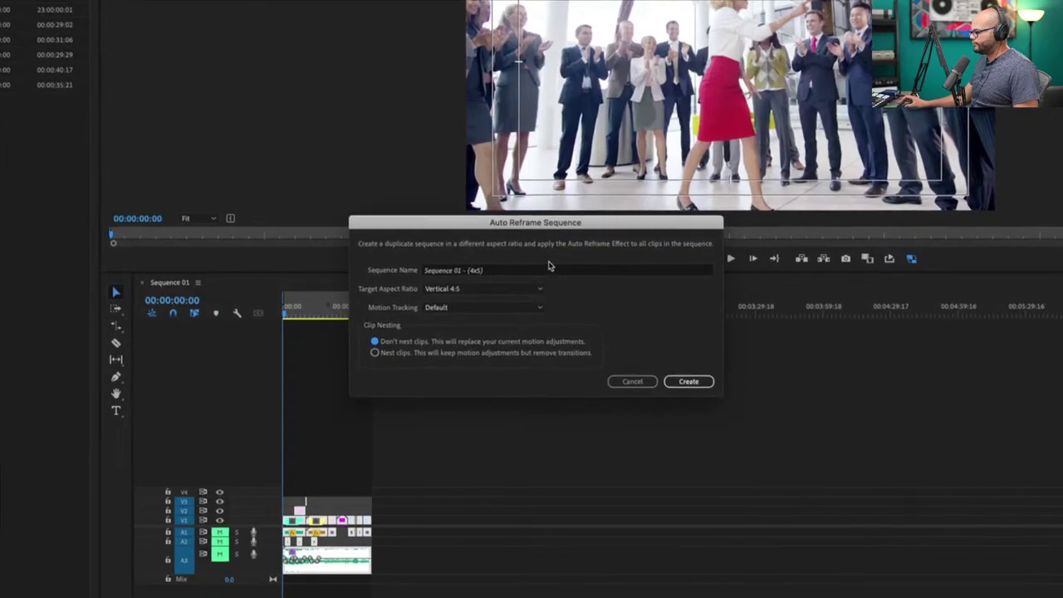
left_click(471, 270)
left_click(487, 287)
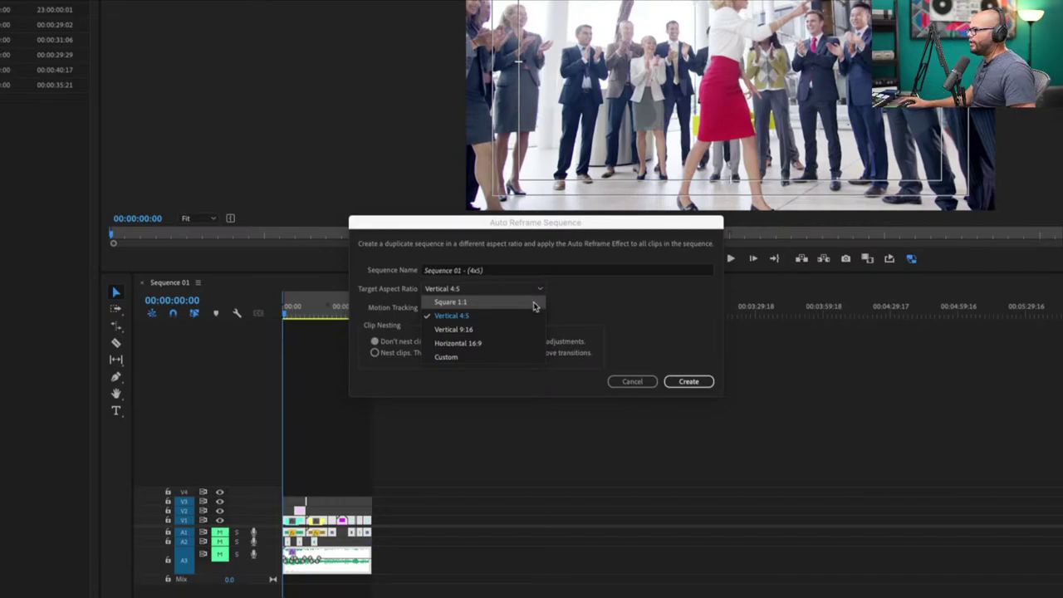
left_click(593, 304)
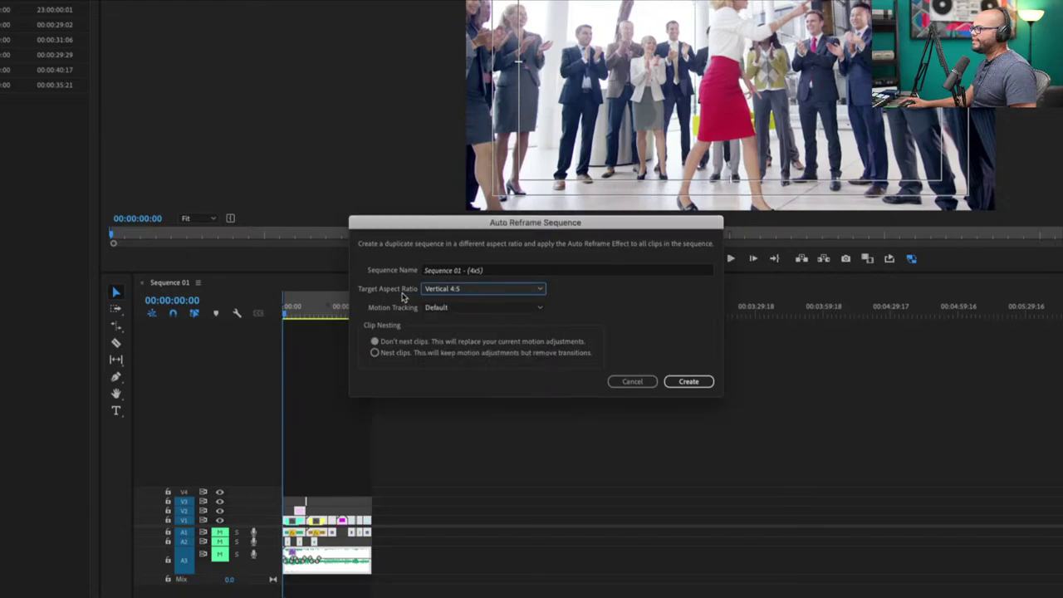
left_click(507, 293)
left_click(524, 274)
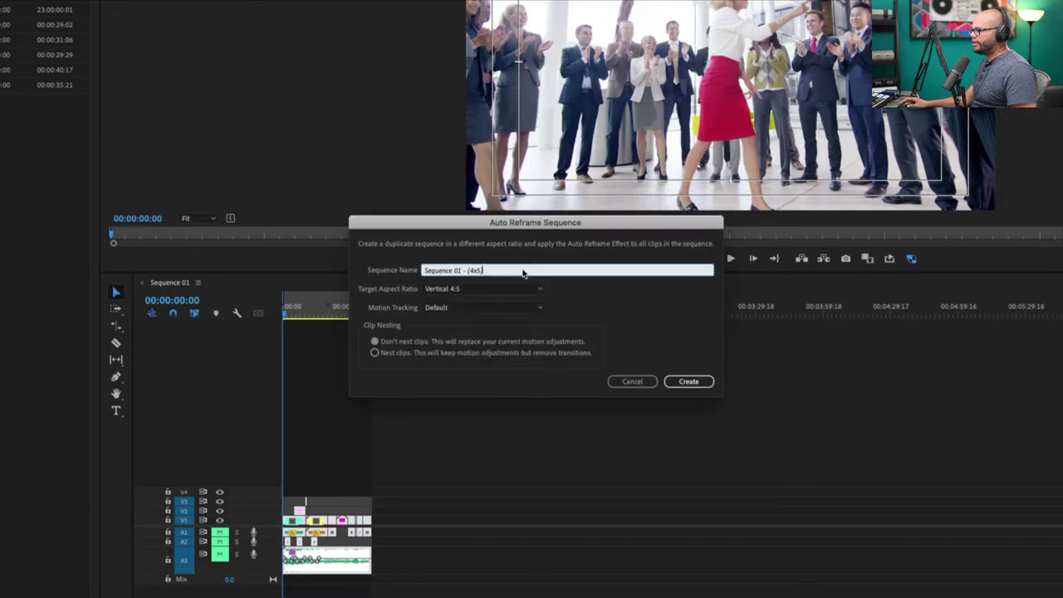
Create the reframed sequence with a Vertical 4:5 aspect ratio, Default motion tracking and clips not nested.
left_click(462, 289)
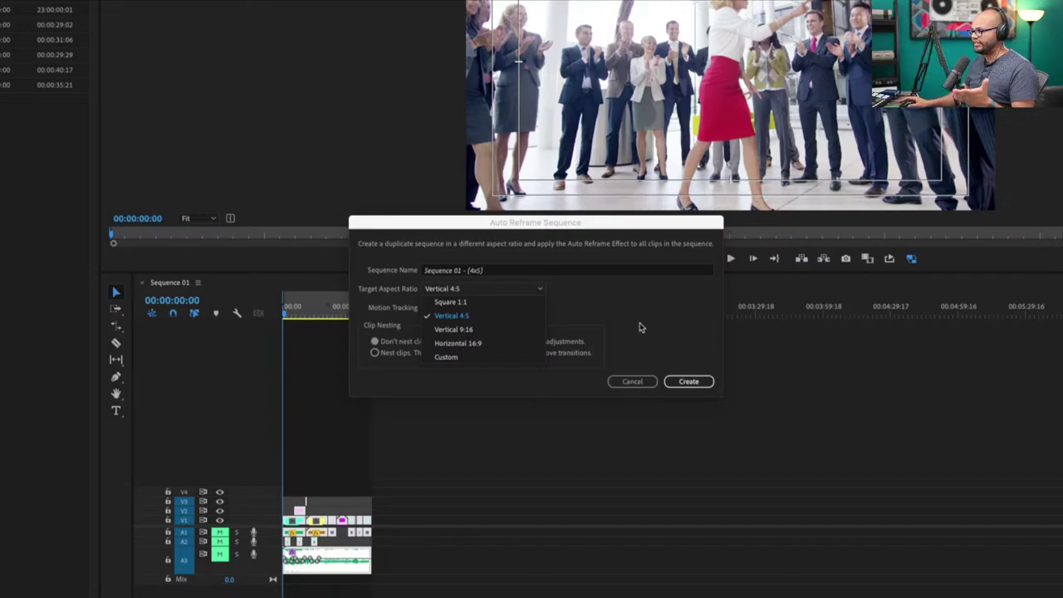
left_click(466, 317)
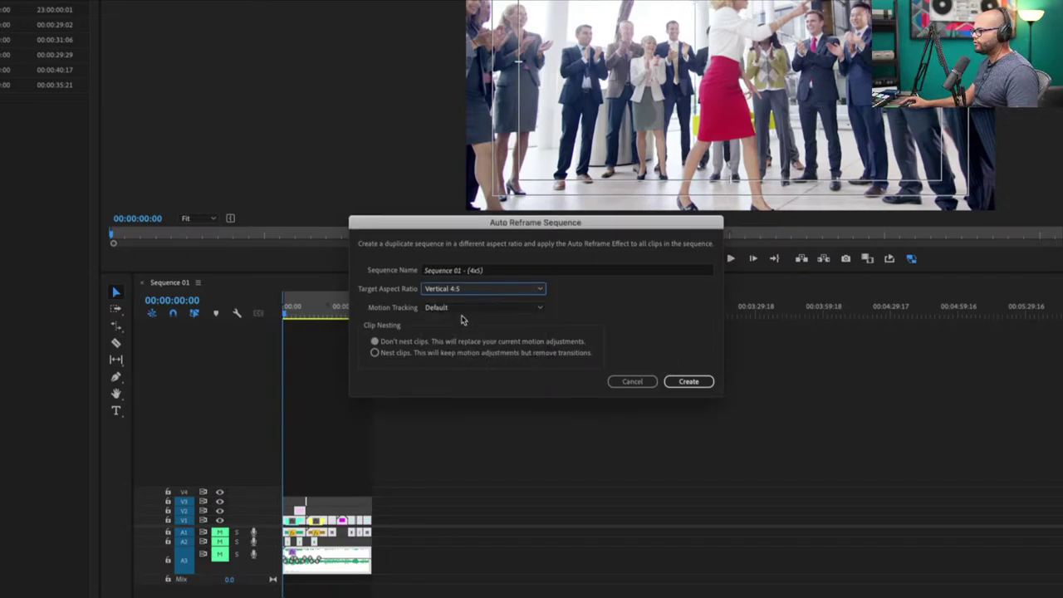
left_click(466, 309)
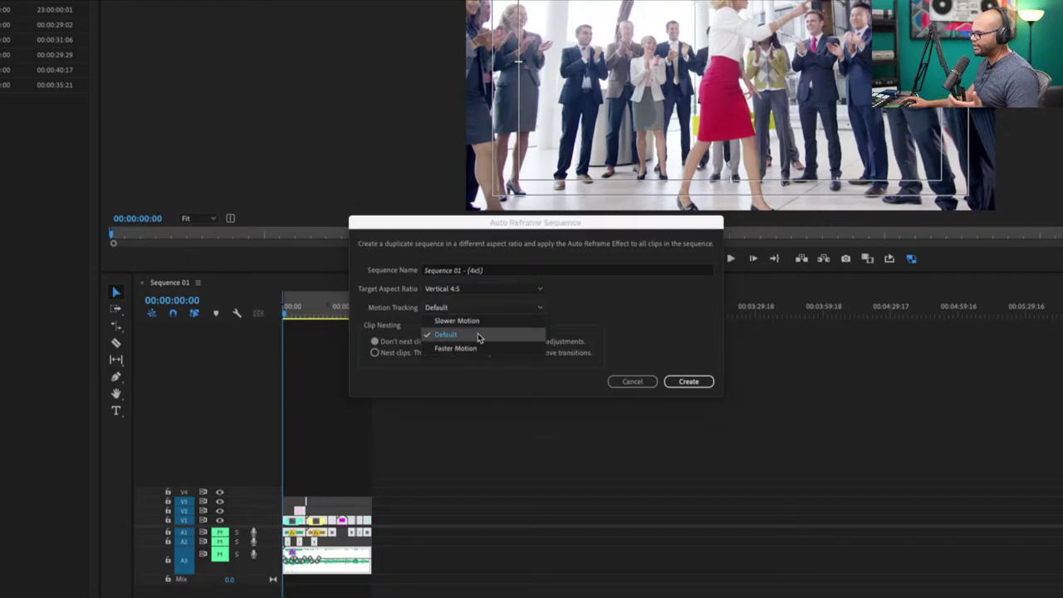
left_click(477, 336)
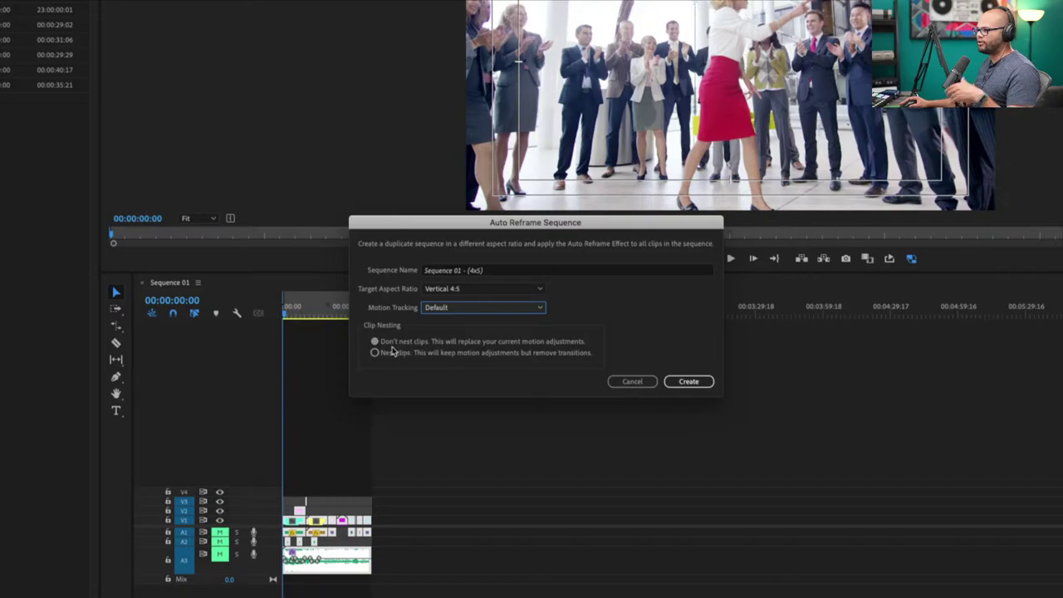
left_click(694, 383)
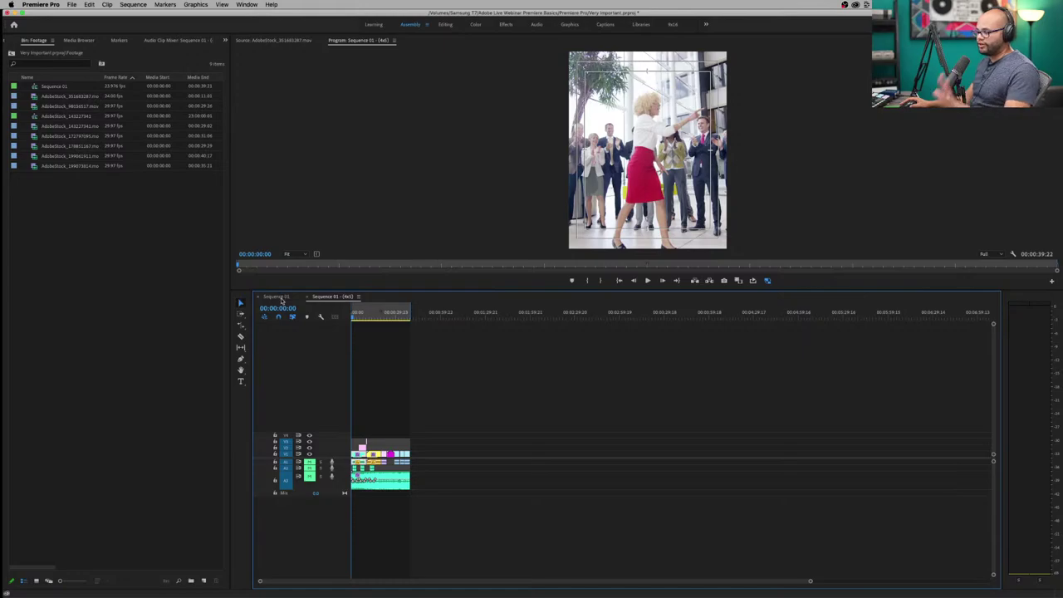
Compare the original Sequence 01 with its 4x5 version and enlarge the Program monitor.
left_click(272, 296)
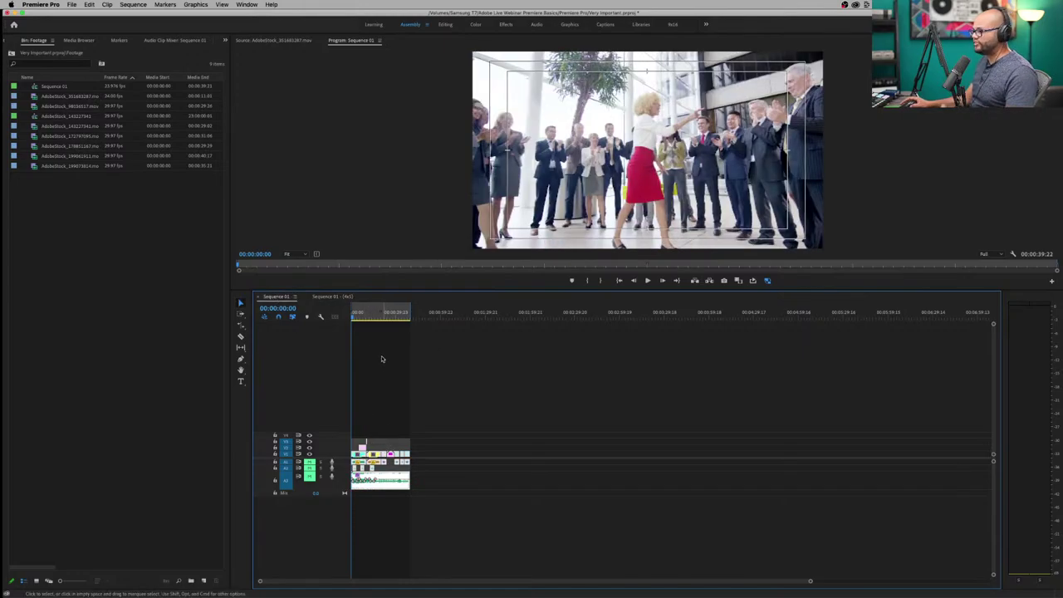
left_click(342, 299)
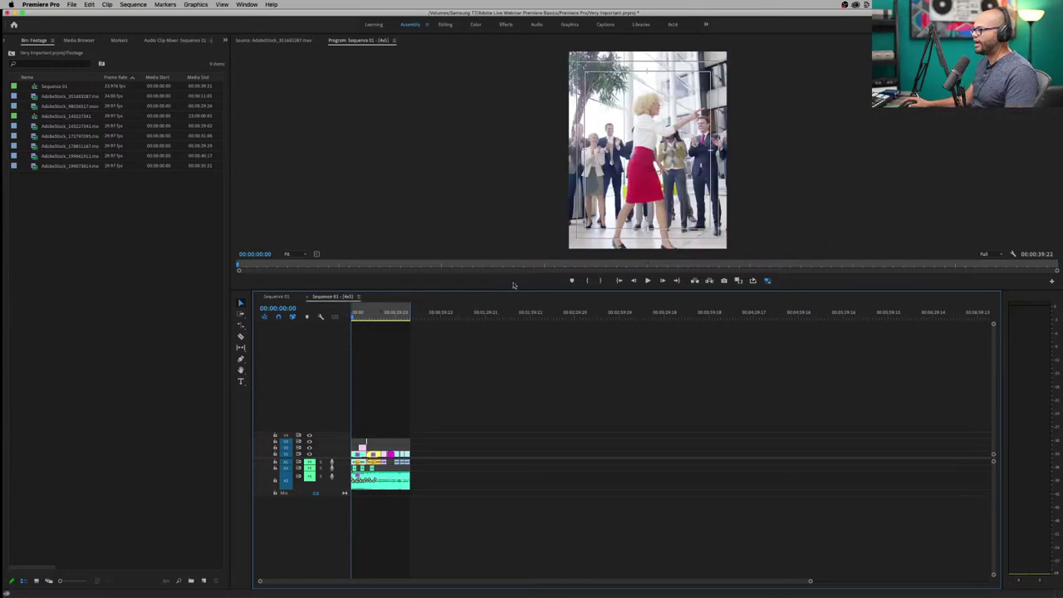
left_click_drag(567, 290, 575, 447)
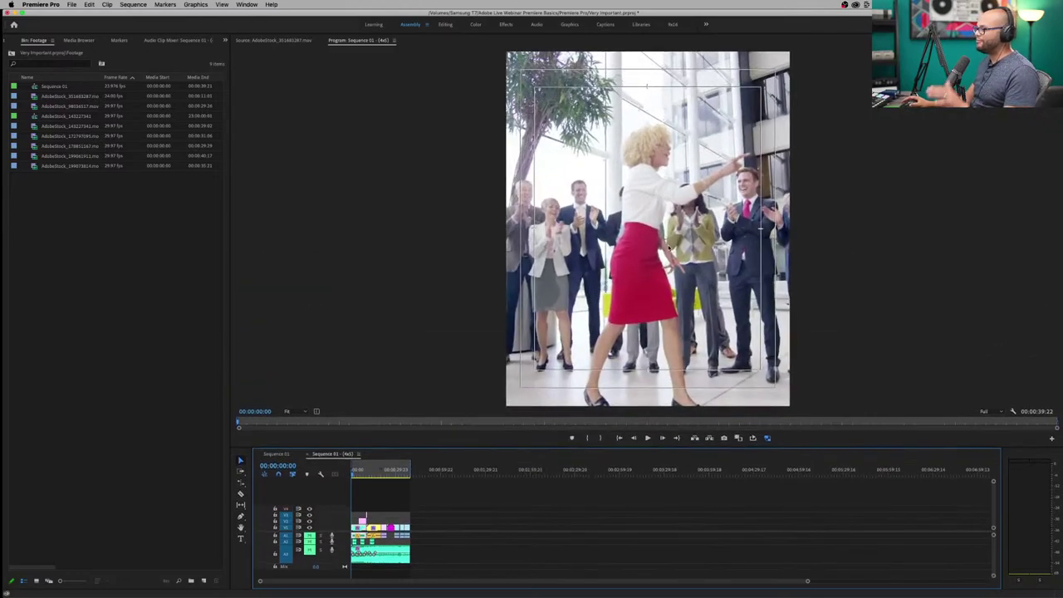
Play the 4x5 sequence and compare the framing of its fire-breathing shot with the original Sequence 01.
key("space")
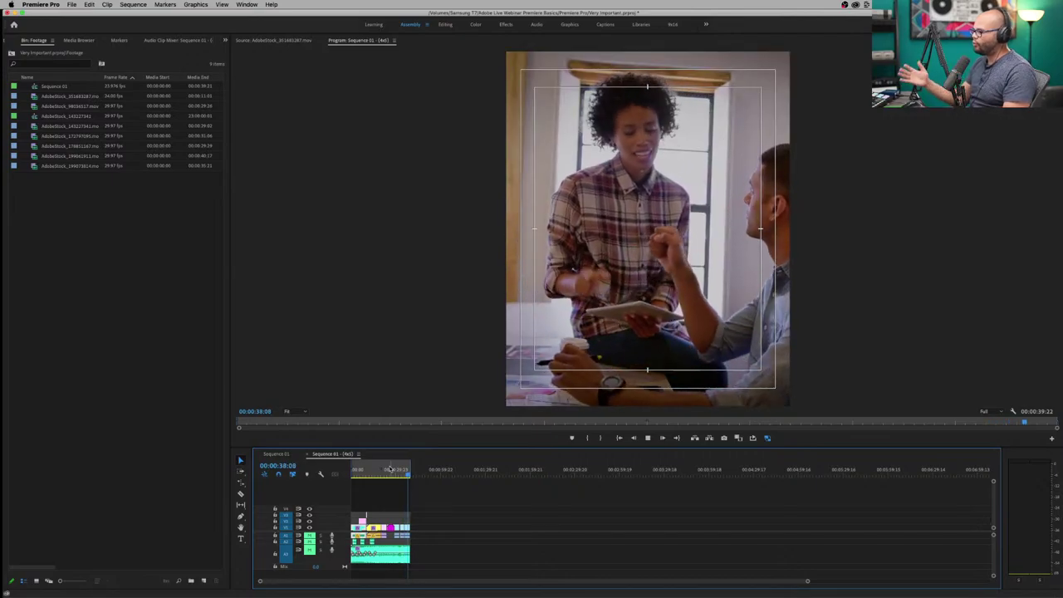
key("space")
mouse_move(397, 470)
left_mouse_down()
mouse_move(379, 476)
mouse_move(403, 477)
mouse_move(369, 480)
mouse_move(397, 482)
mouse_move(357, 482)
mouse_move(387, 481)
left_mouse_up()
left_click(277, 453)
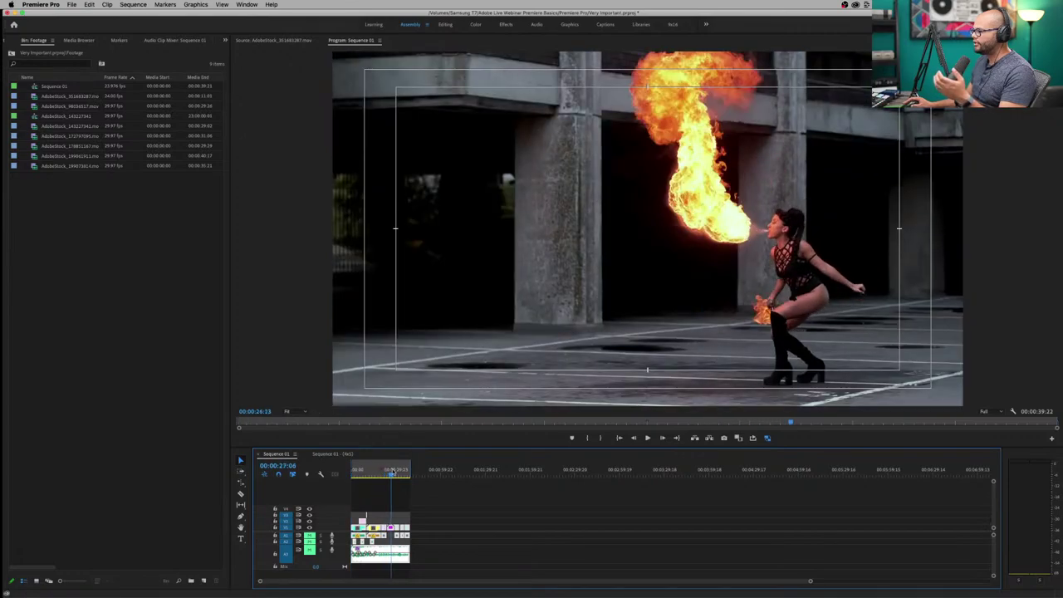
left_click_drag(392, 482, 390, 481)
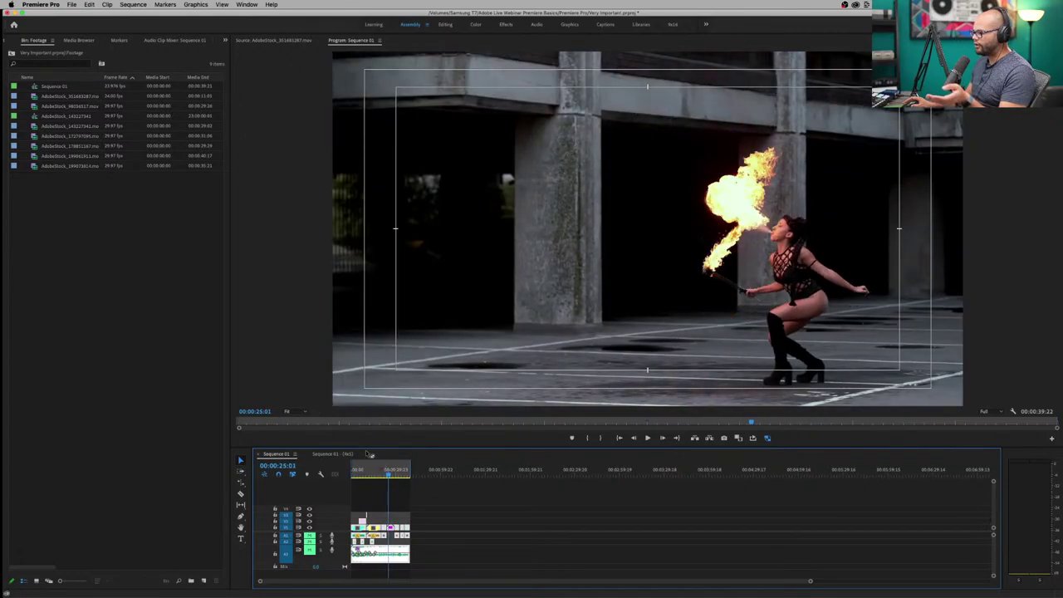
left_click(332, 454)
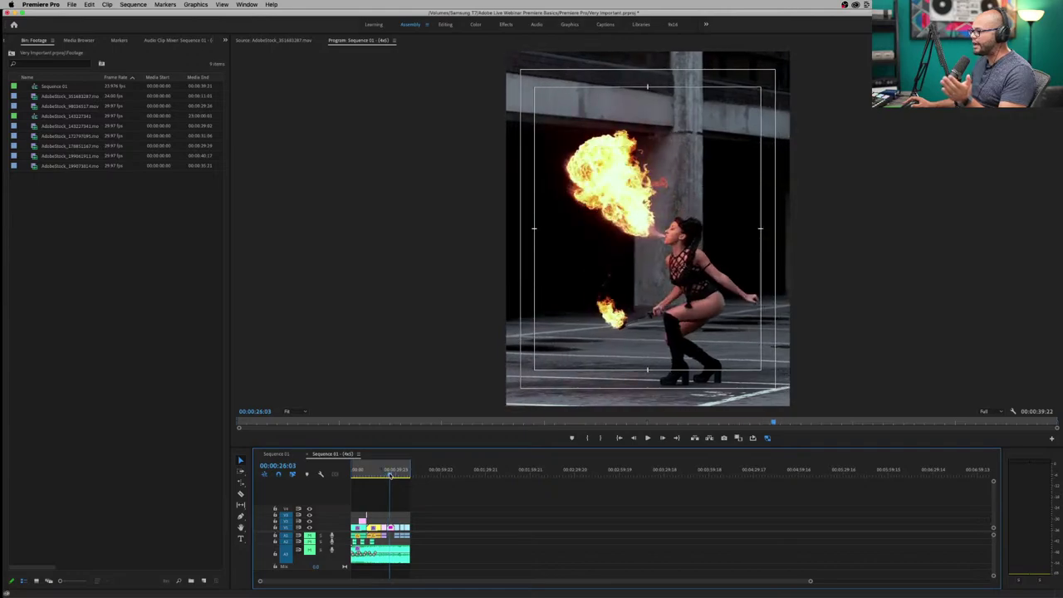
left_click_drag(389, 475, 394, 475)
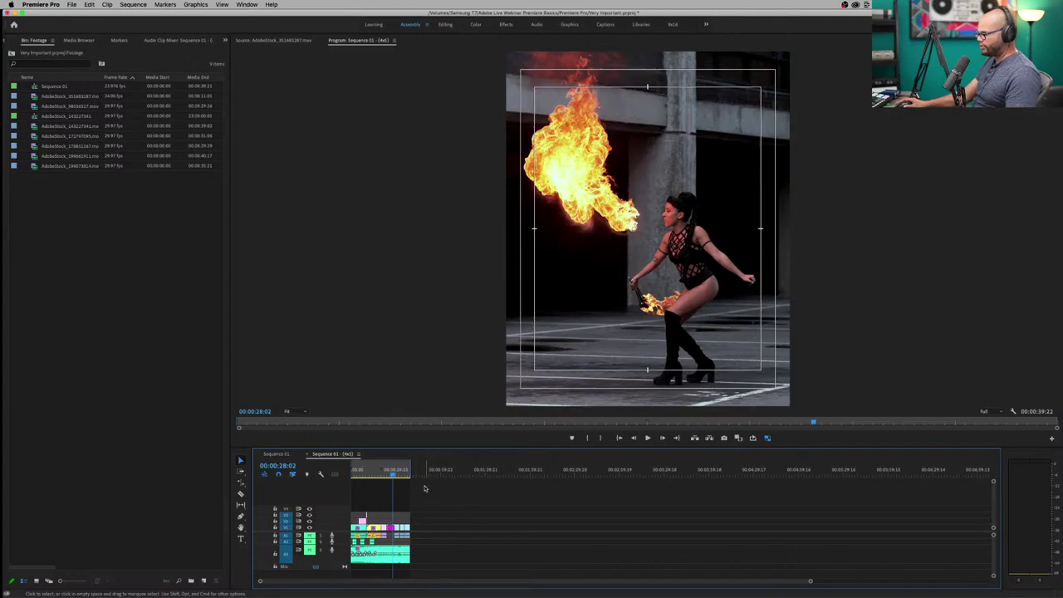
Move the DANCE! title in the 4x5 sequence up to the vertical centre of the frame.
left_click_drag(400, 475, 363, 495)
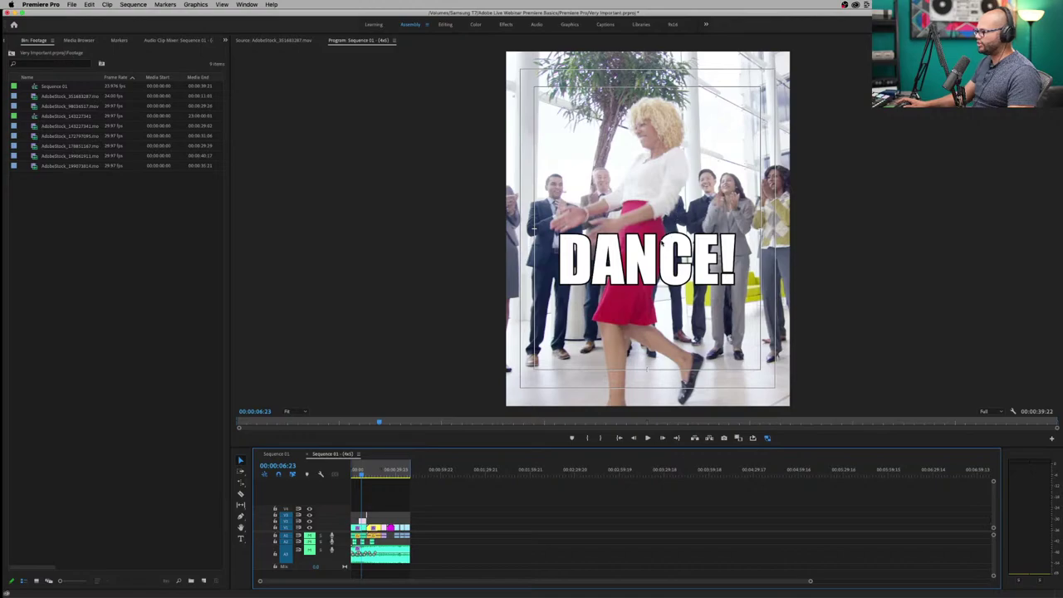
left_click(158, 288)
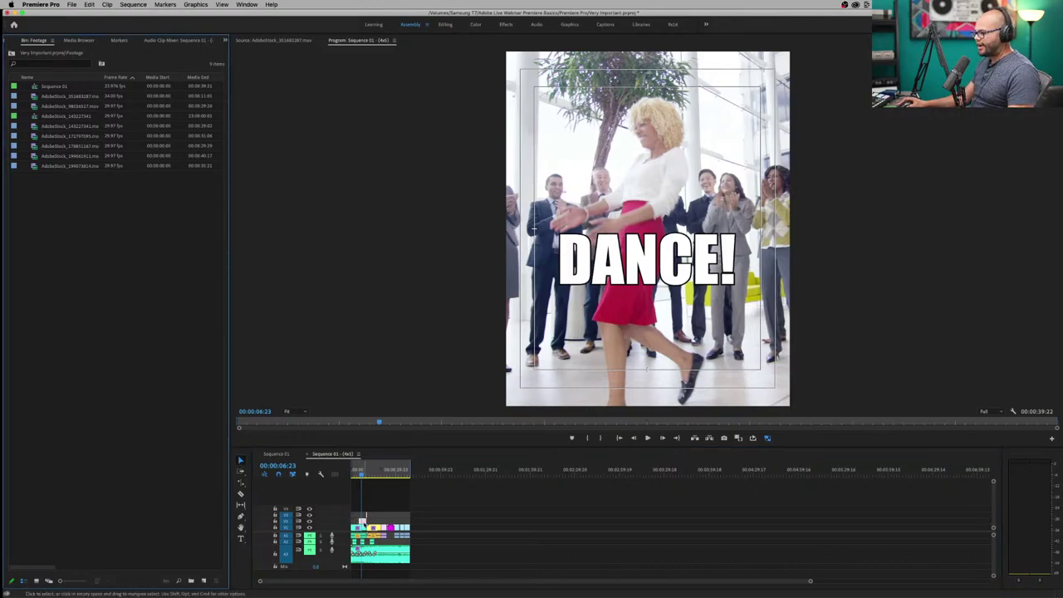
left_click(362, 521)
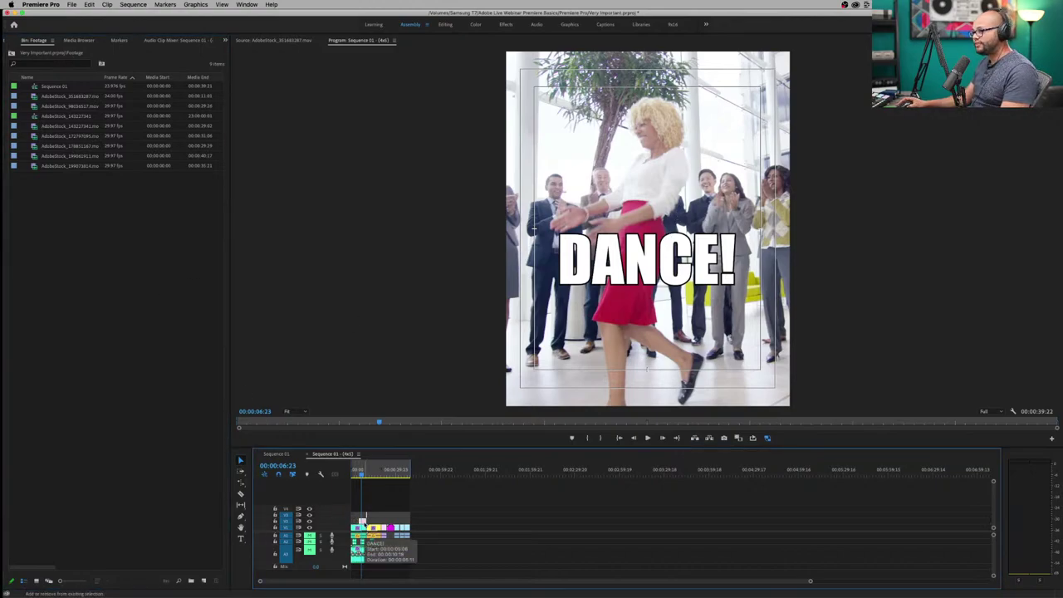
key("shift+5")
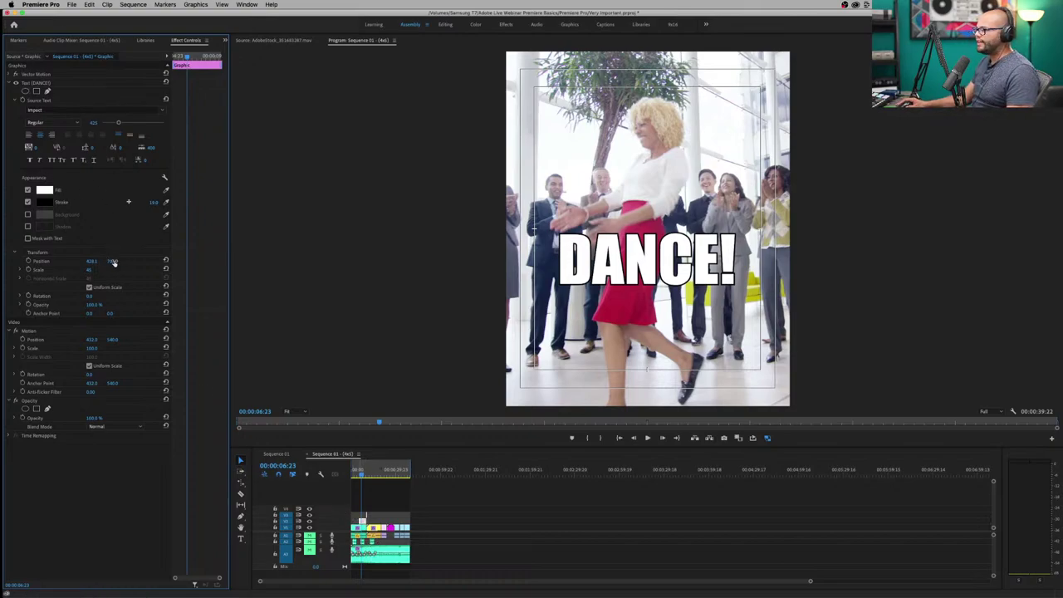
left_click_drag(113, 263, 90, 263)
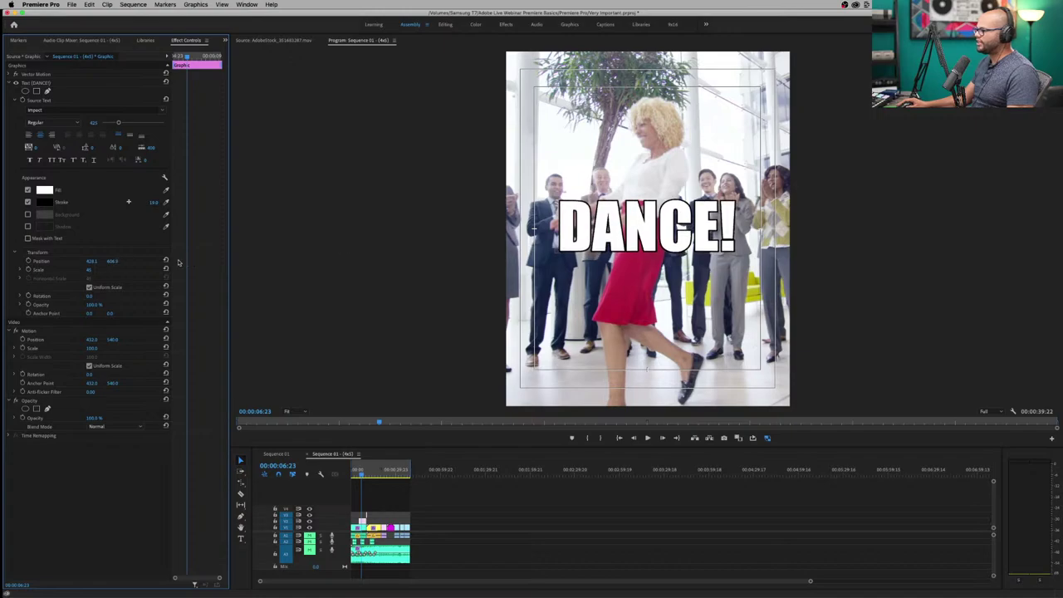
left_click(631, 226)
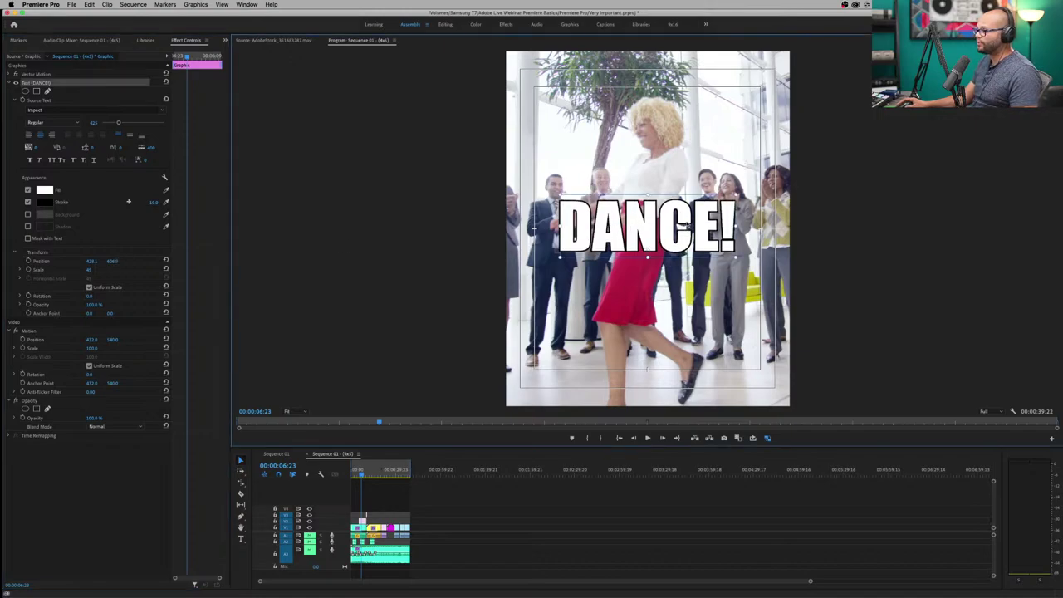
mouse_move(650, 227)
left_mouse_down()
mouse_move(666, 214)
mouse_move(624, 243)
mouse_move(649, 191)
mouse_move(649, 237)
mouse_move(632, 204)
mouse_move(660, 230)
mouse_move(644, 230)
mouse_move(665, 233)
mouse_move(649, 234)
left_mouse_up()
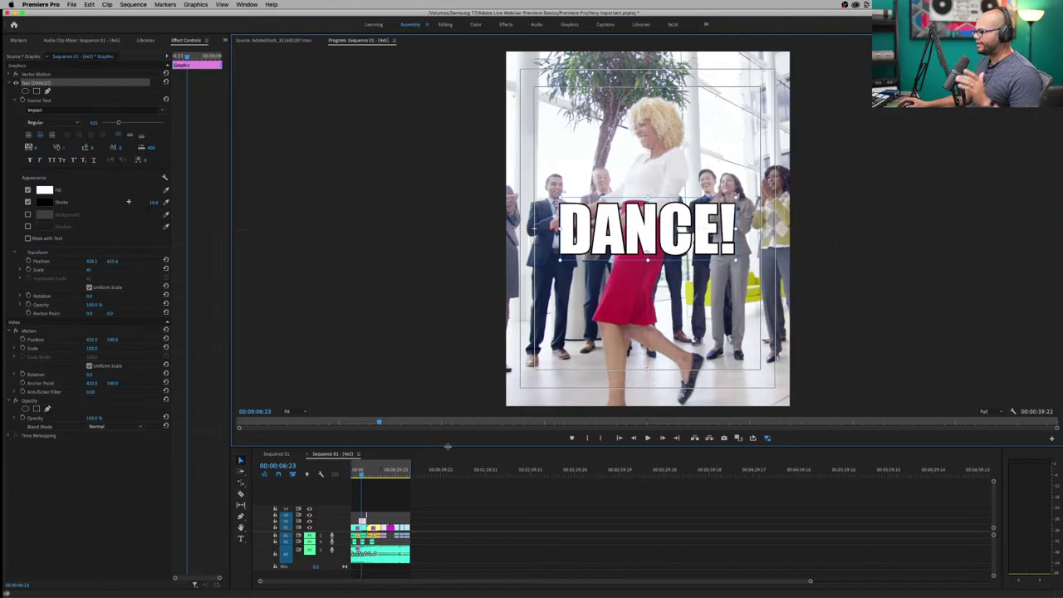
Open the media export settings for the 4x5 sequence and look through its video settings.
left_click(73, 5)
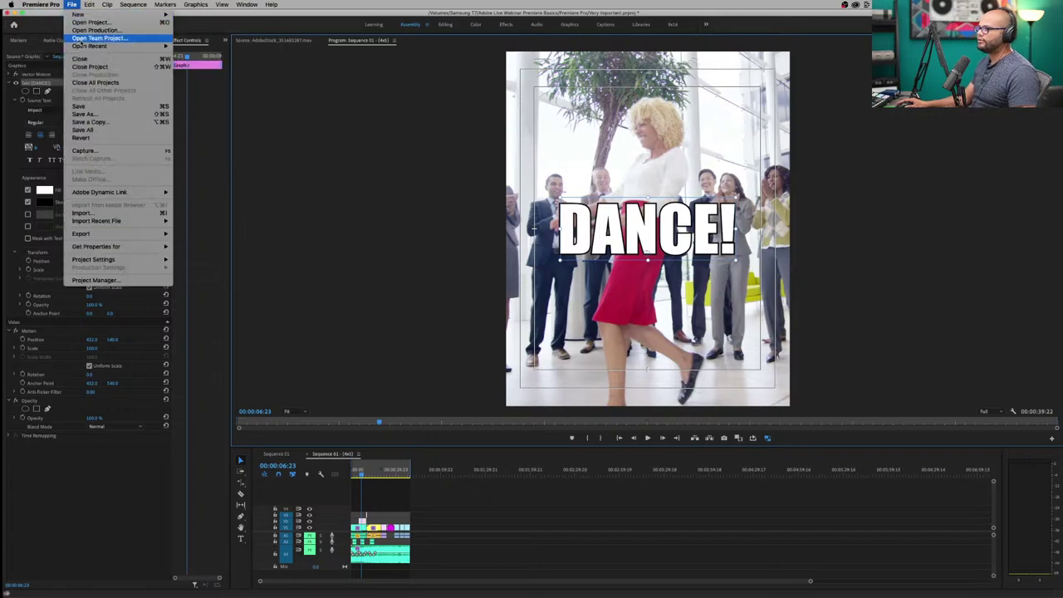
mouse_move(124, 236)
left_click(254, 238)
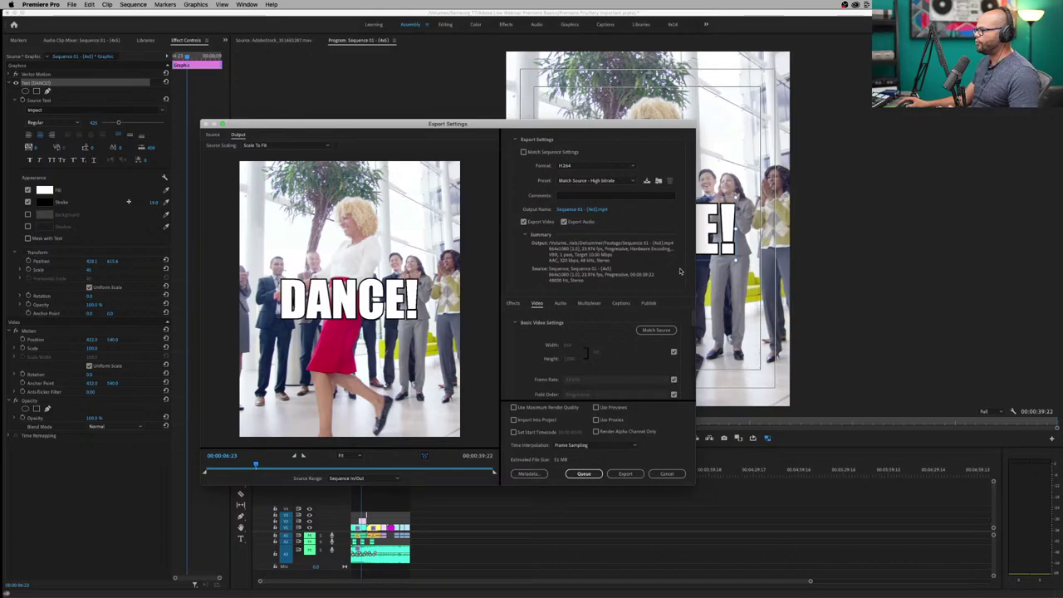
scroll(686, 328, "down", 3)
scroll(687, 320, "up", 3)
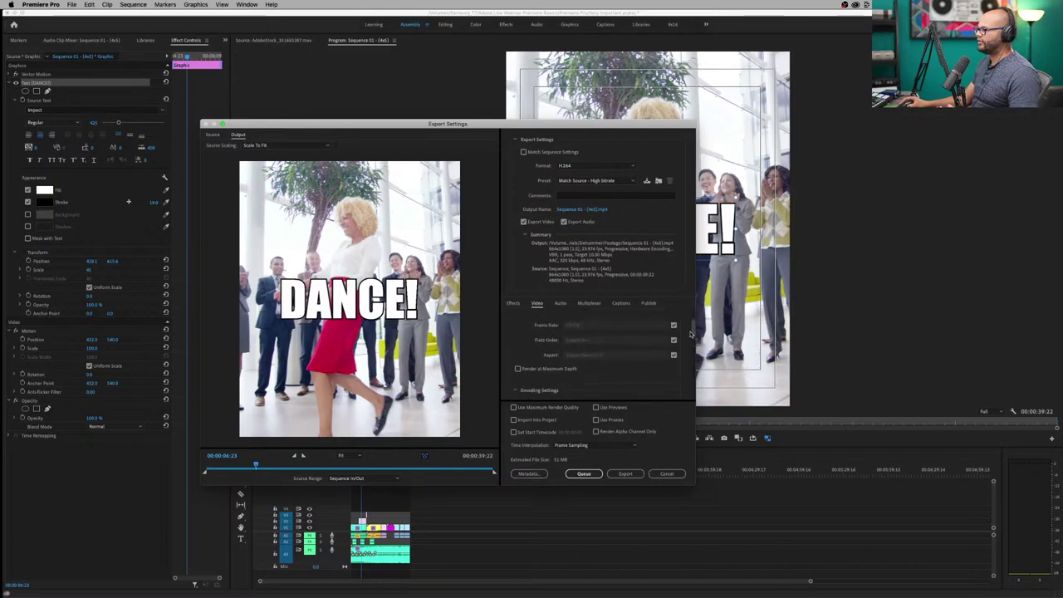
Choose the YouTube 1080p Full HD preset and match its basic video settings to the source sequence.
left_click(619, 180)
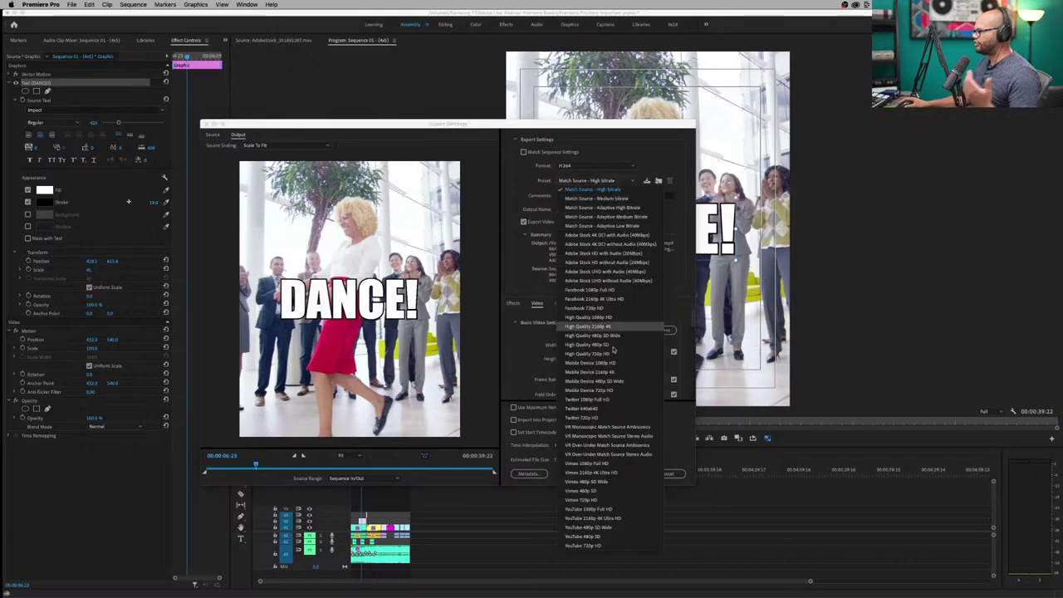
left_click(621, 509)
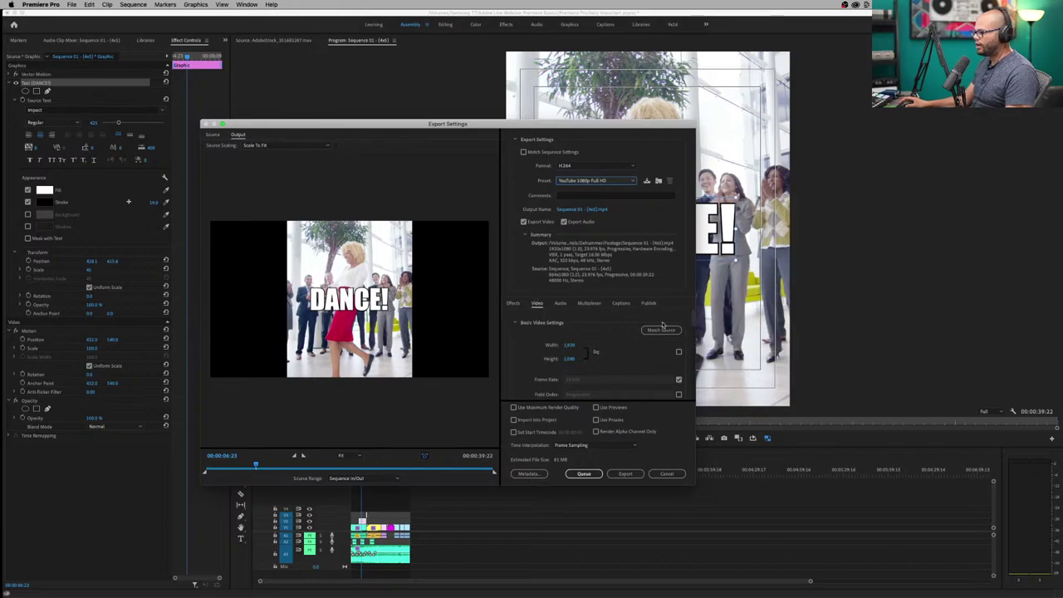
left_click(662, 330)
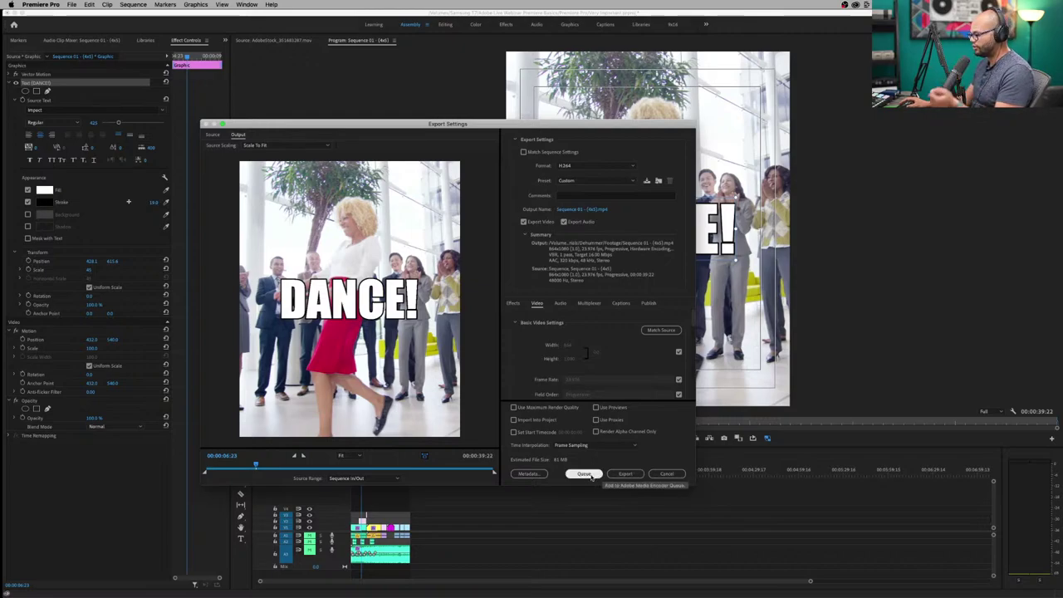
Close the export settings of the 4x5 sequence without exporting it.
left_click(585, 473)
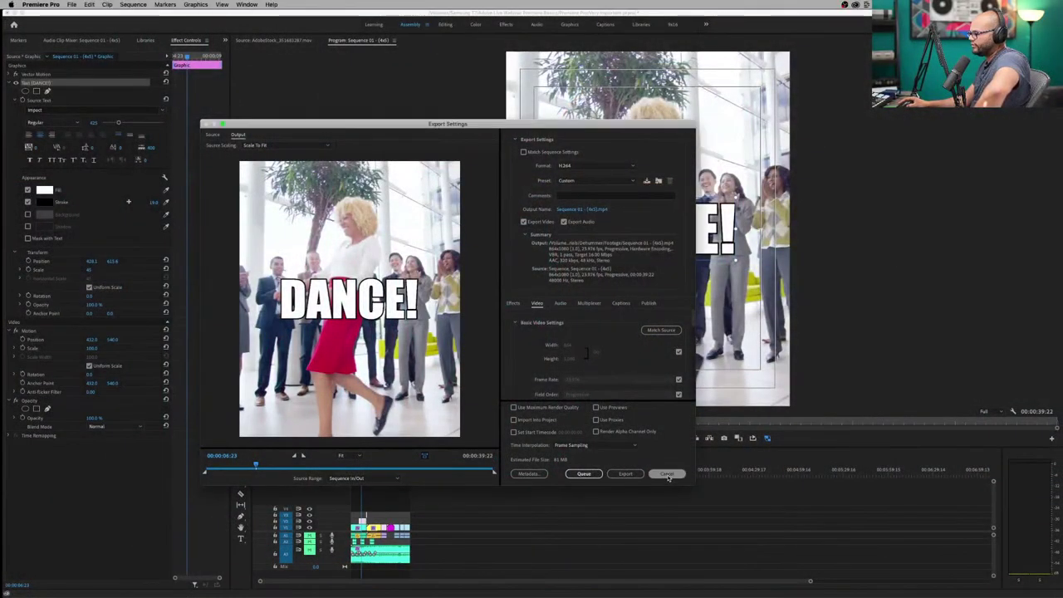
left_click(669, 477)
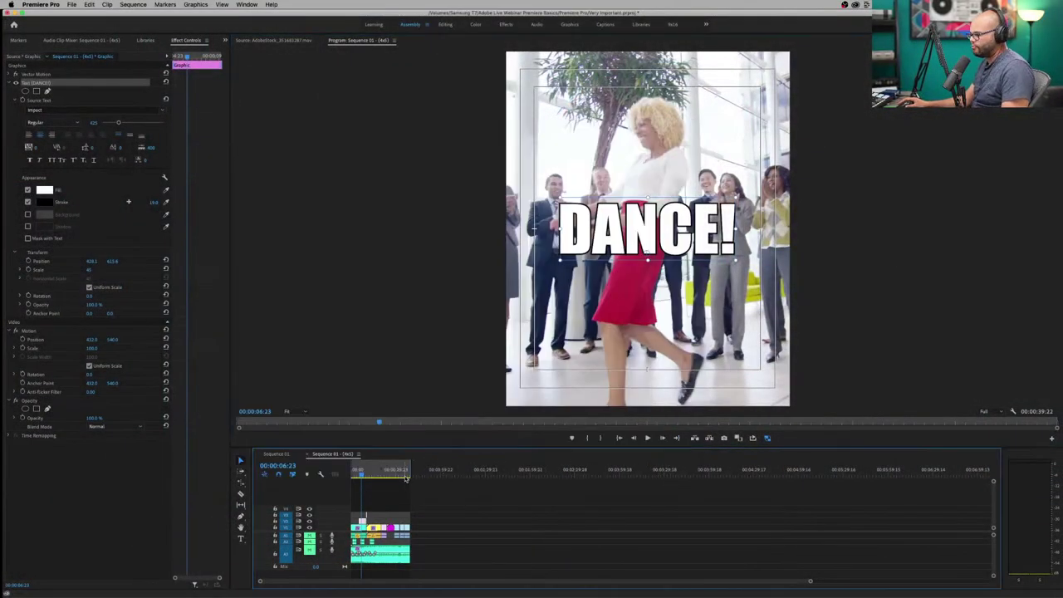
Remove the Auto Reframe effect from the astronaut clip at about 21 seconds in the 4x5 sequence.
left_click(378, 473)
left_click_drag(378, 475, 383, 475)
left_click(404, 496)
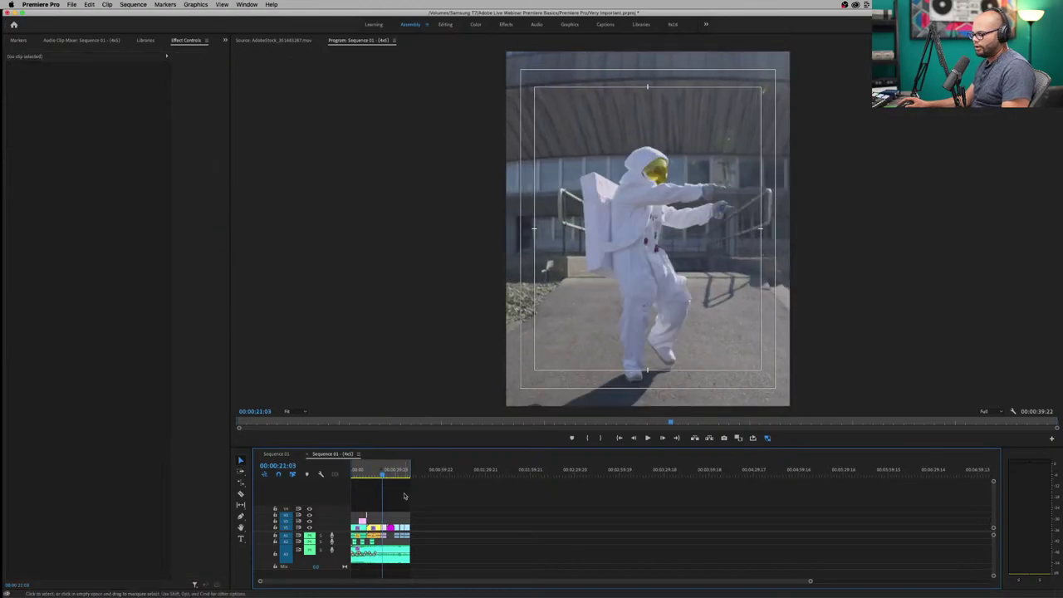
left_click(384, 532)
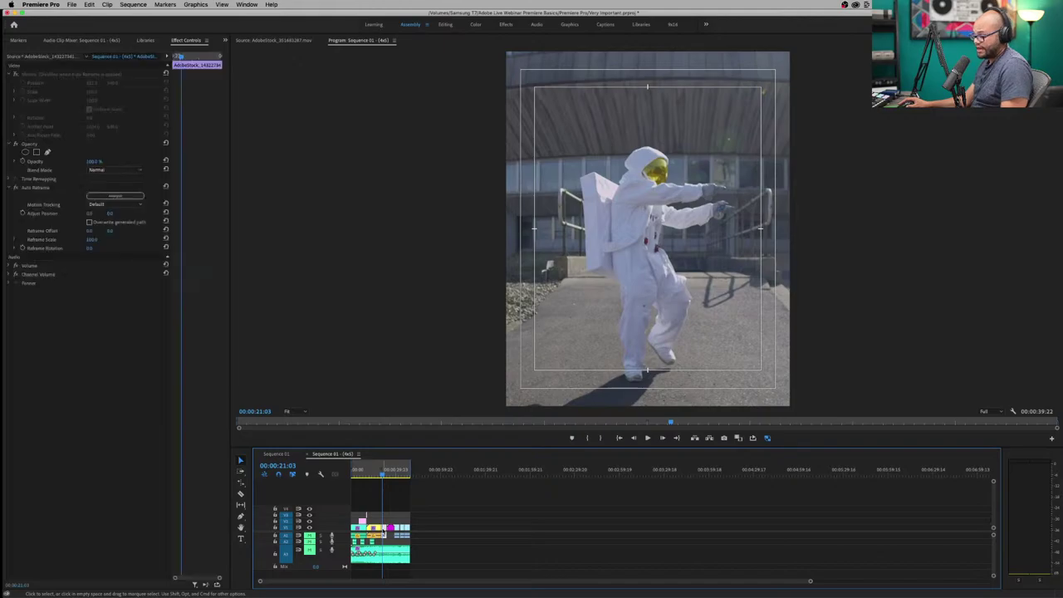
key("backslash")
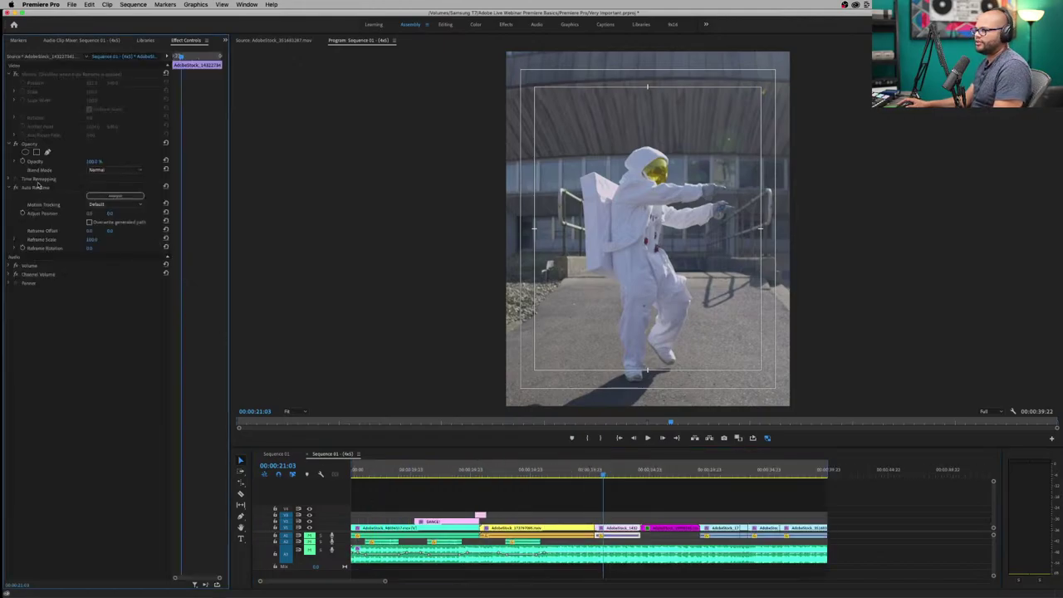
left_click(35, 189)
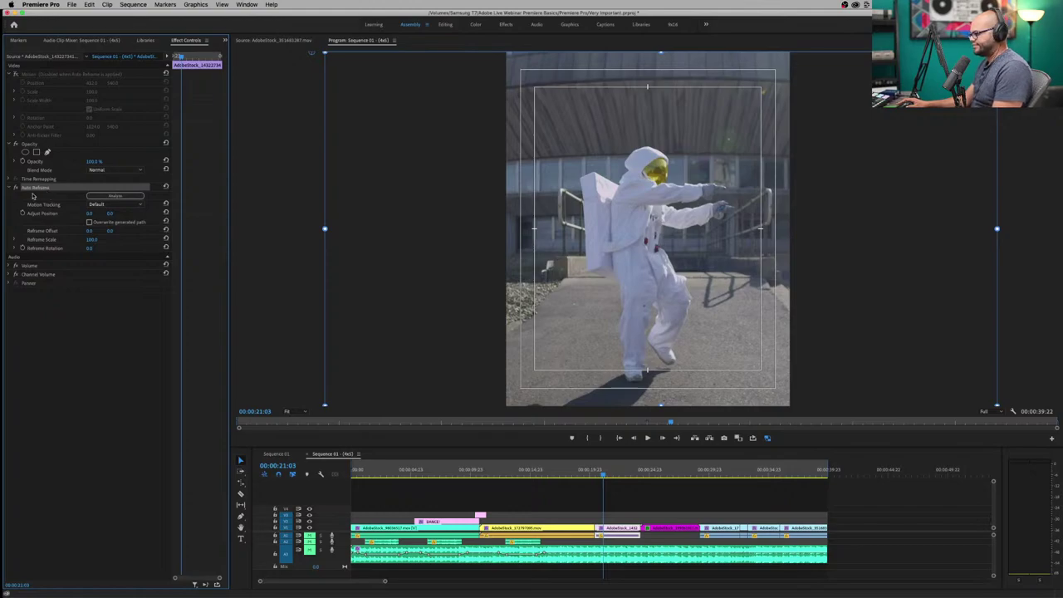
key("Delete")
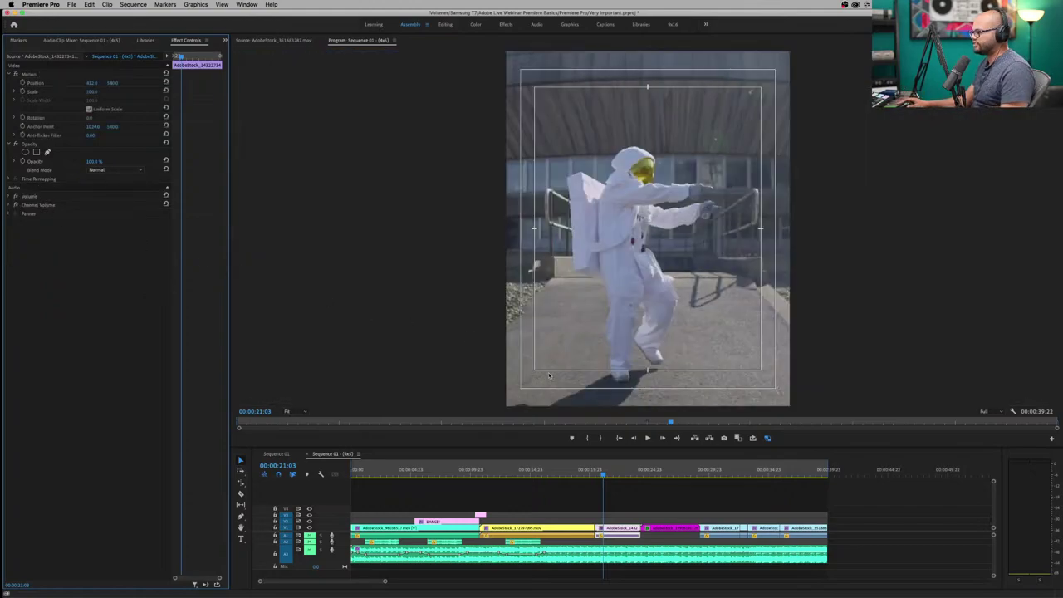
Scale the astronaut clip down to 46 and try fitting it with Set to Frame Size and Scale to Frame Size.
left_click_drag(610, 473, 603, 473)
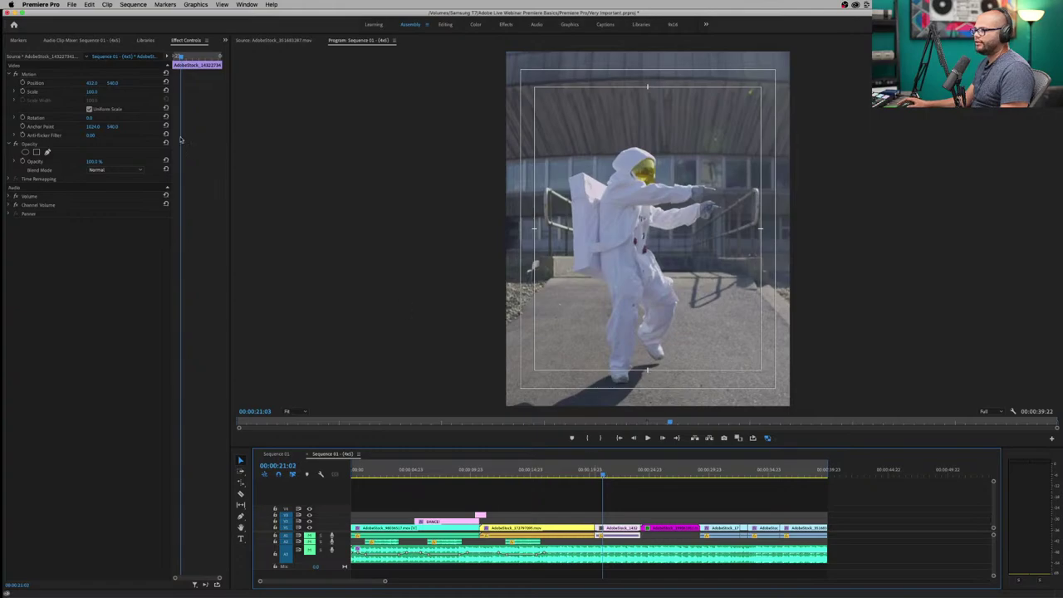
mouse_move(93, 91)
left_mouse_down()
mouse_move(49, 93)
mouse_move(83, 93)
left_mouse_up()
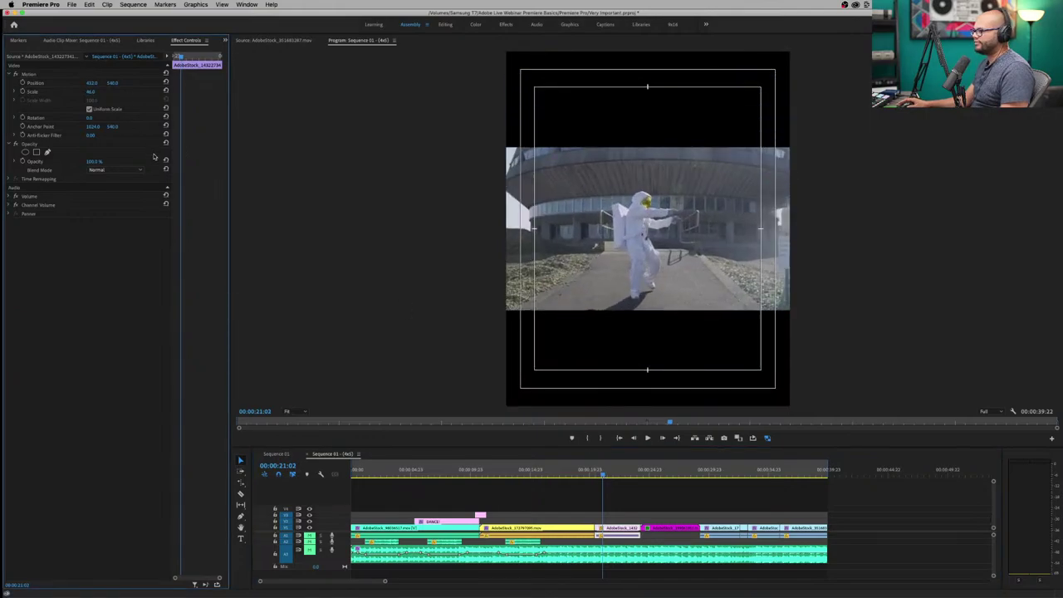
right_click(619, 529)
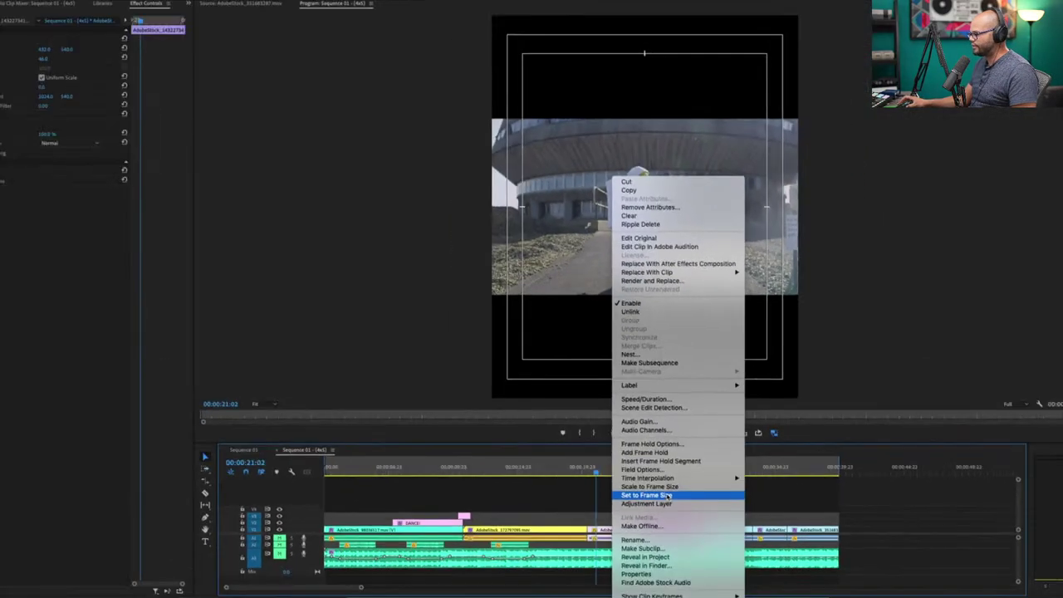
left_click(669, 496)
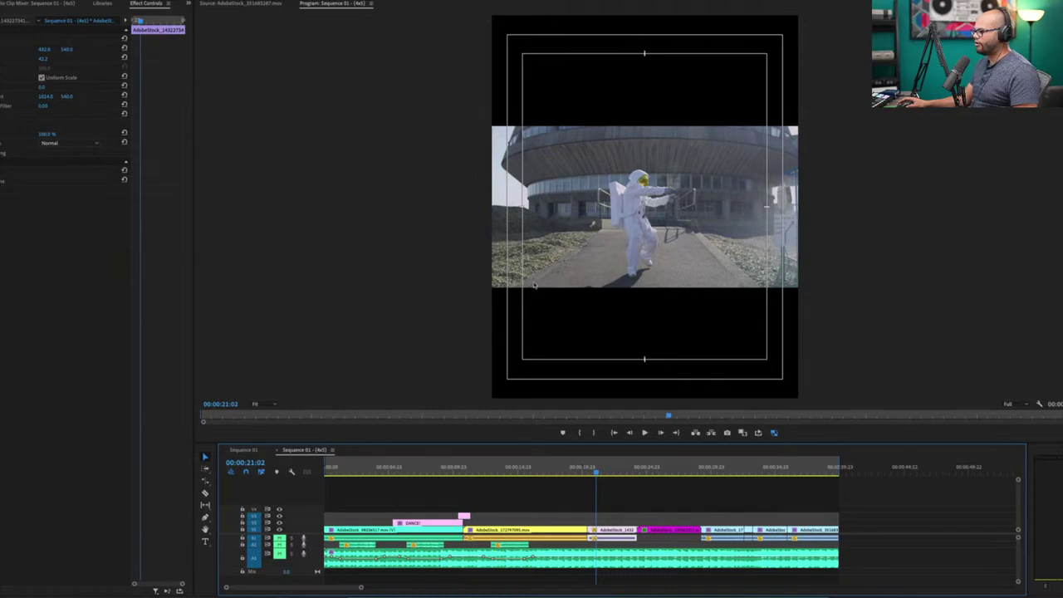
right_click(609, 530)
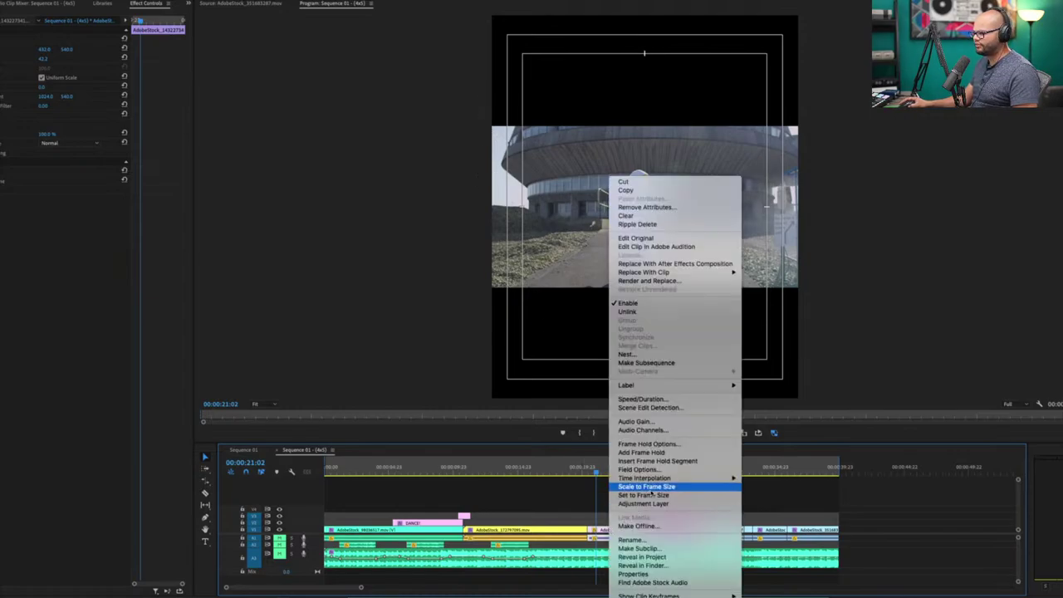
left_click(670, 489)
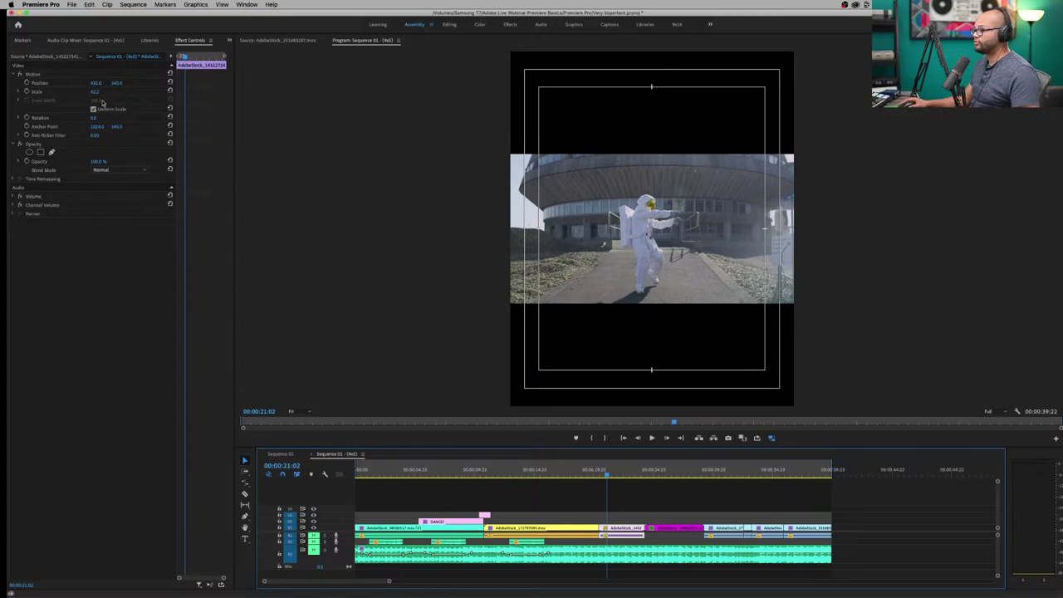
Scale the astronaut clip up to about 109 to fill the frame, reposition it to about 443, 507, and play it back.
left_click_drag(95, 93, 150, 93)
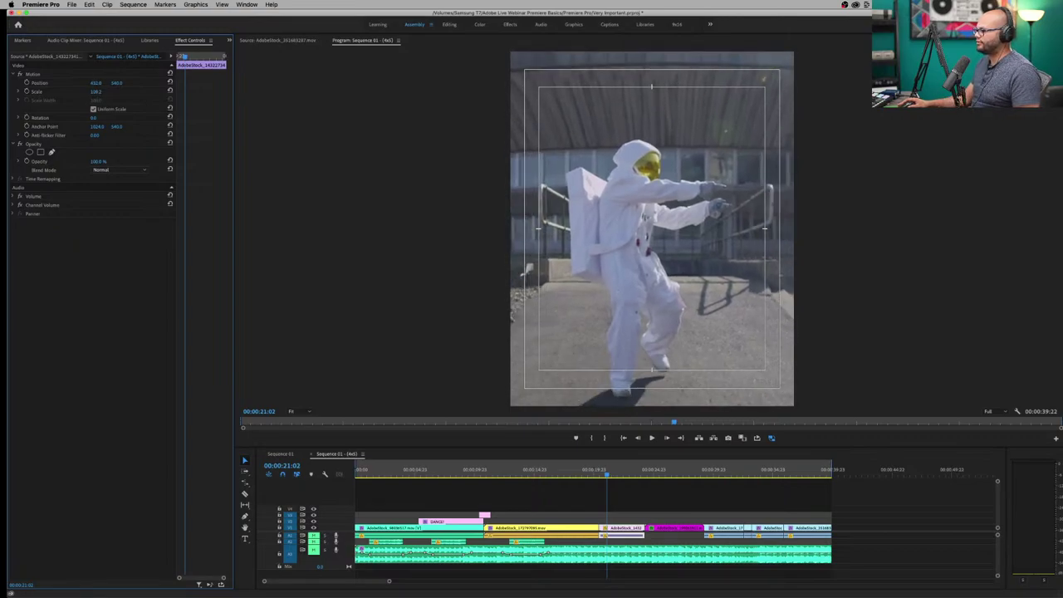
left_click_drag(112, 84, 104, 83)
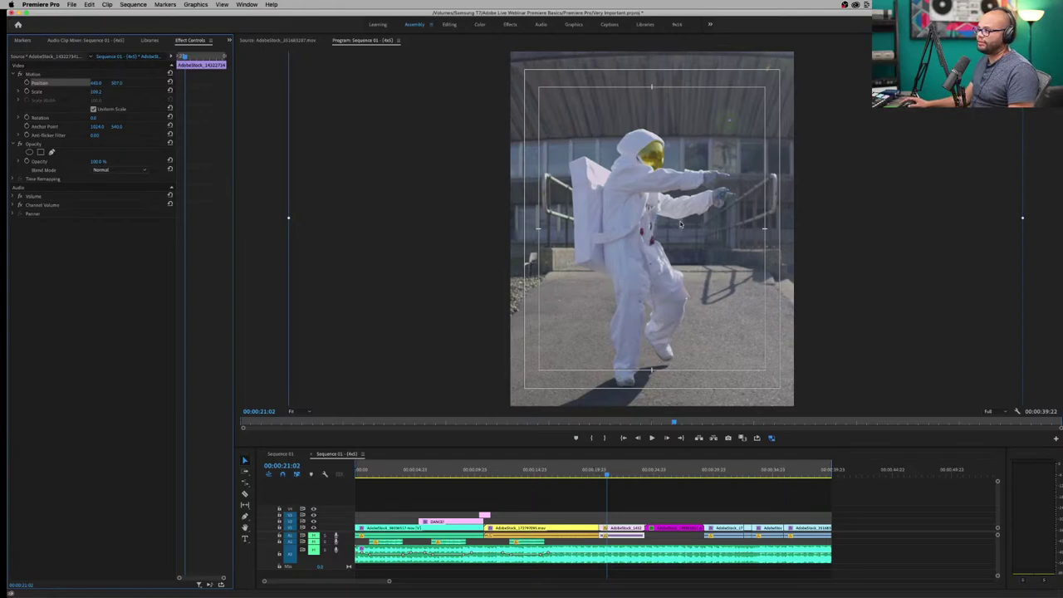
key("space")
key("space")
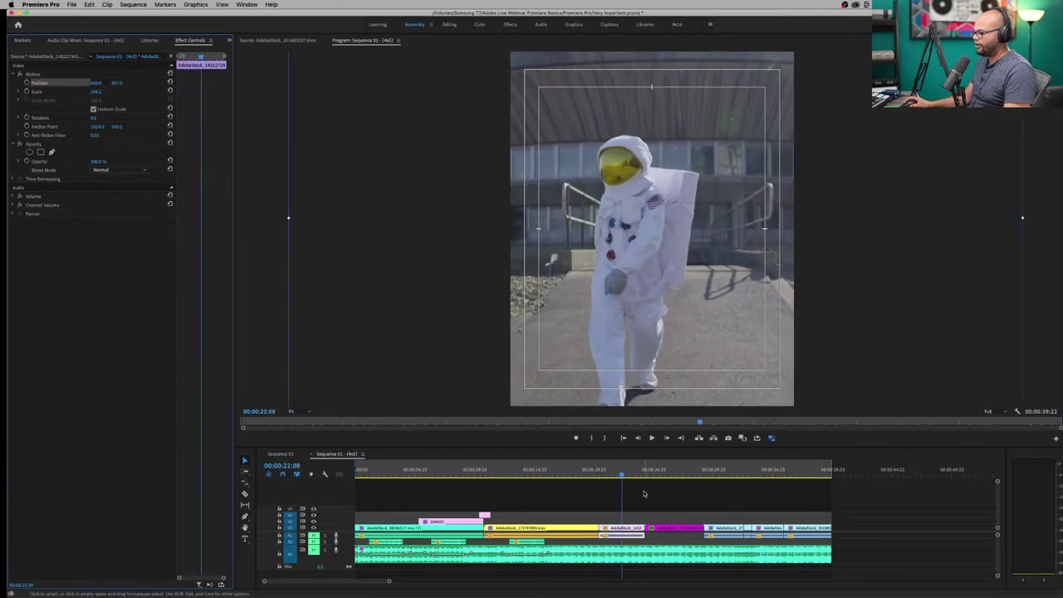